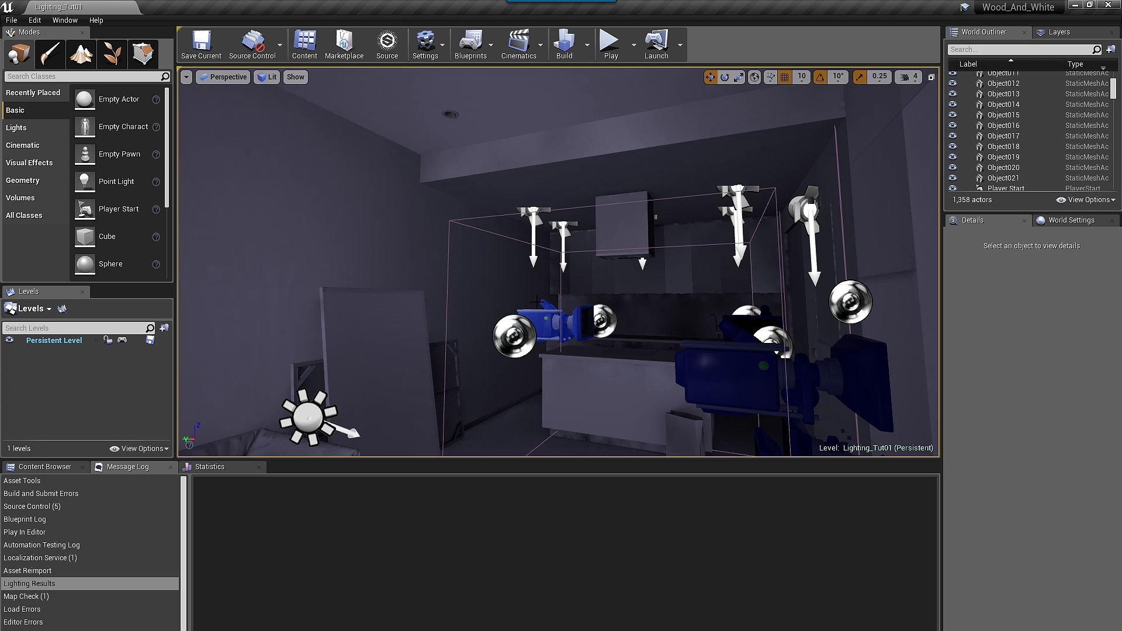
# Step: Open the static mesh of the tall flat panel beside the kitchen, display its UV channel 1 layout, and return to the level
pyautogui.moveTo(529, 294); pyautogui.dragTo(558, 281, button='right')
pyautogui.moveTo(619, 264); pyautogui.dragTo(602, 239, button='right')
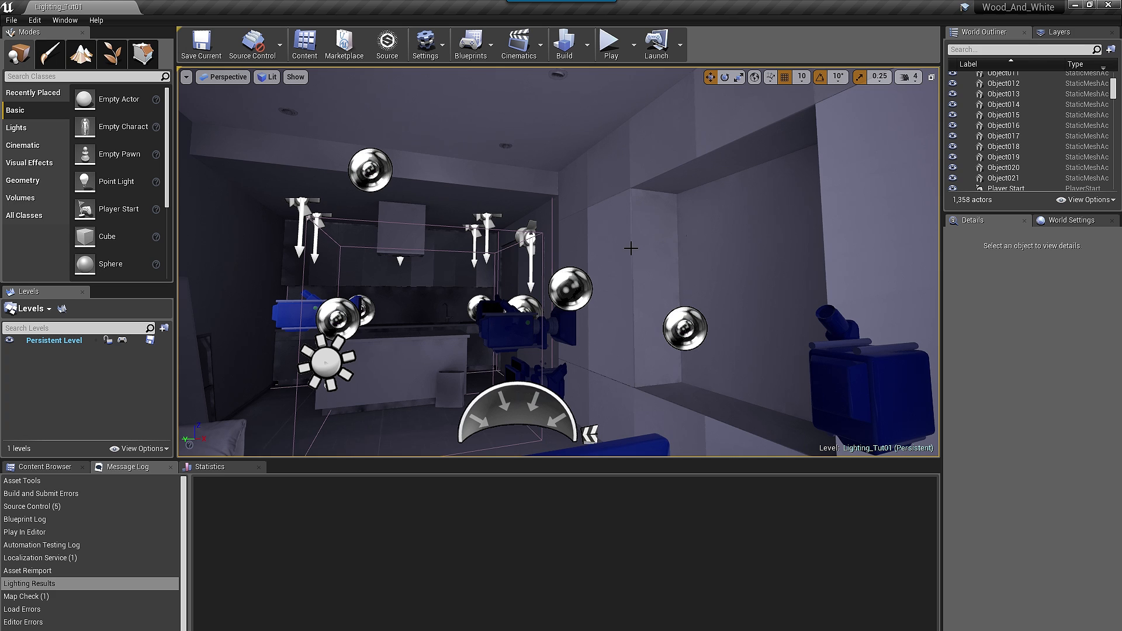
pyautogui.moveTo(676, 234); pyautogui.dragTo(646, 236, button='middle')
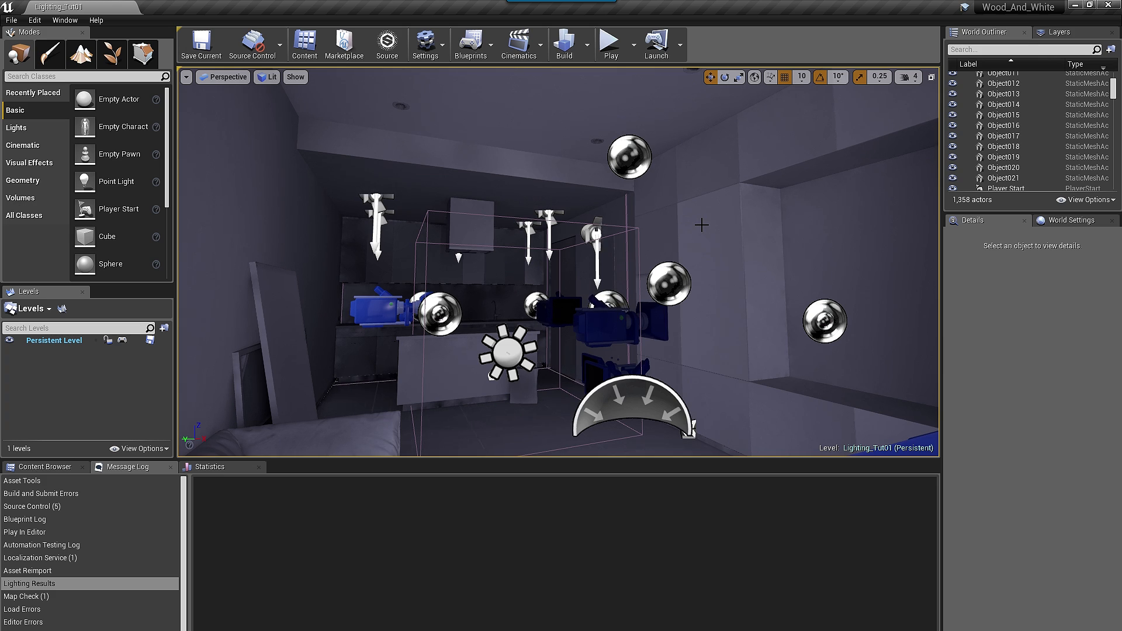
pyautogui.click(707, 302)
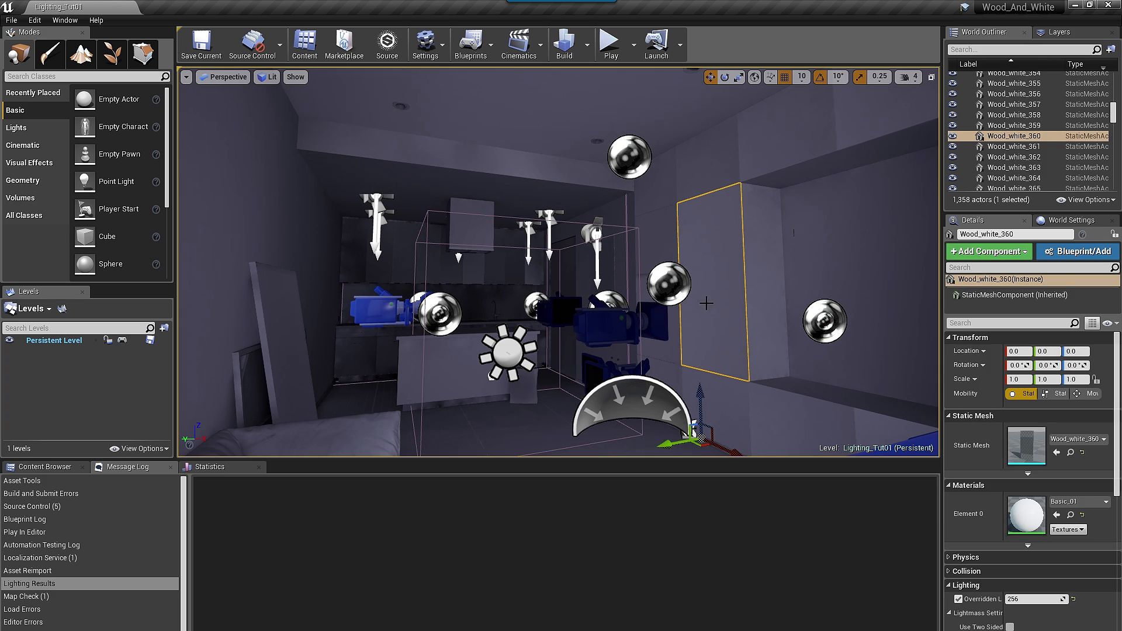
pyautogui.doubleClick(1028, 452)
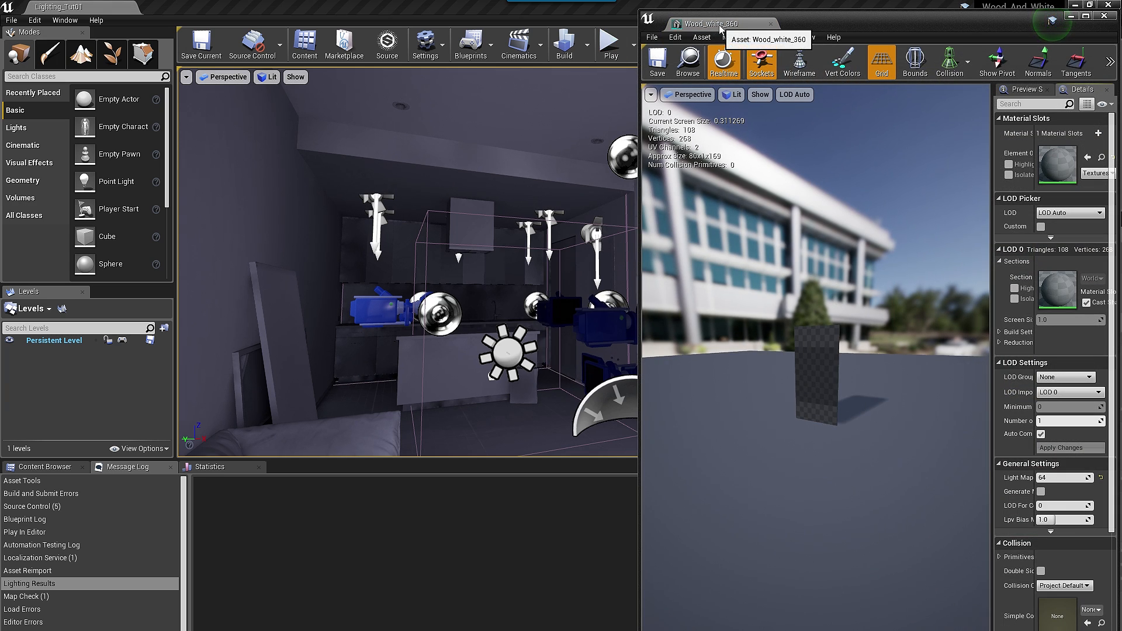
pyautogui.moveTo(720, 30); pyautogui.dragTo(182, 7)
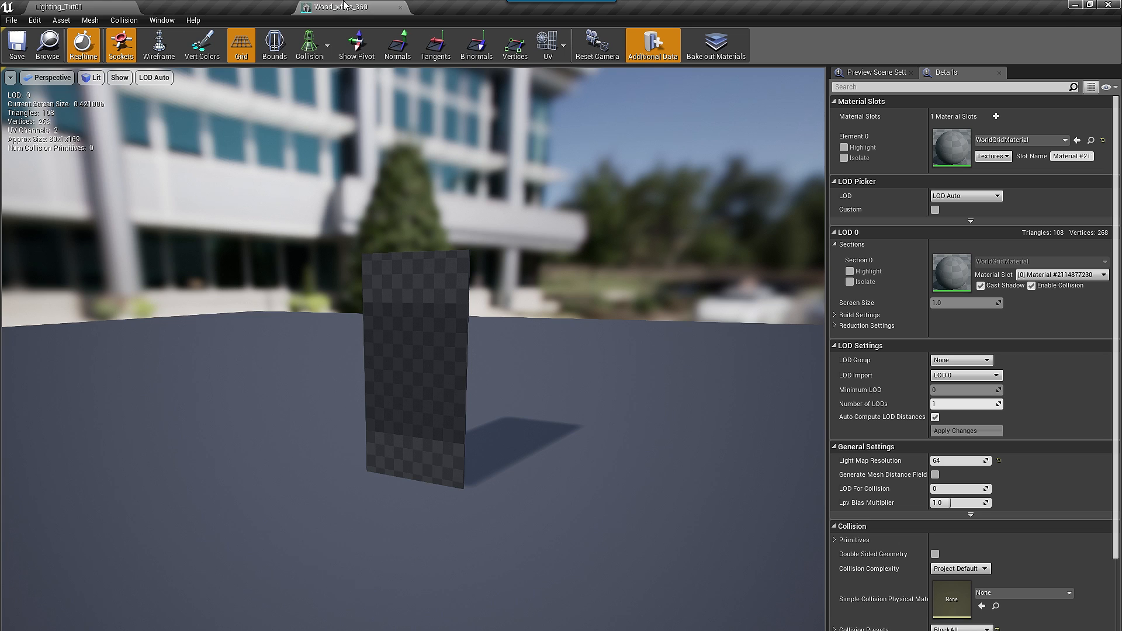
pyautogui.click(547, 47)
pyautogui.click(549, 90)
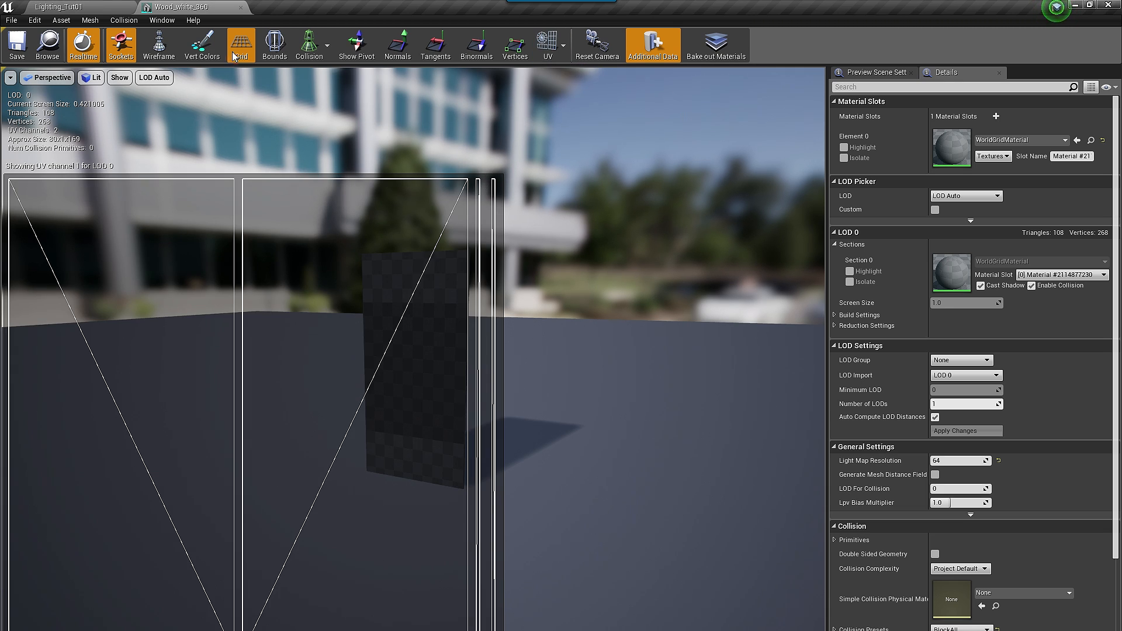
pyautogui.click(58, 6)
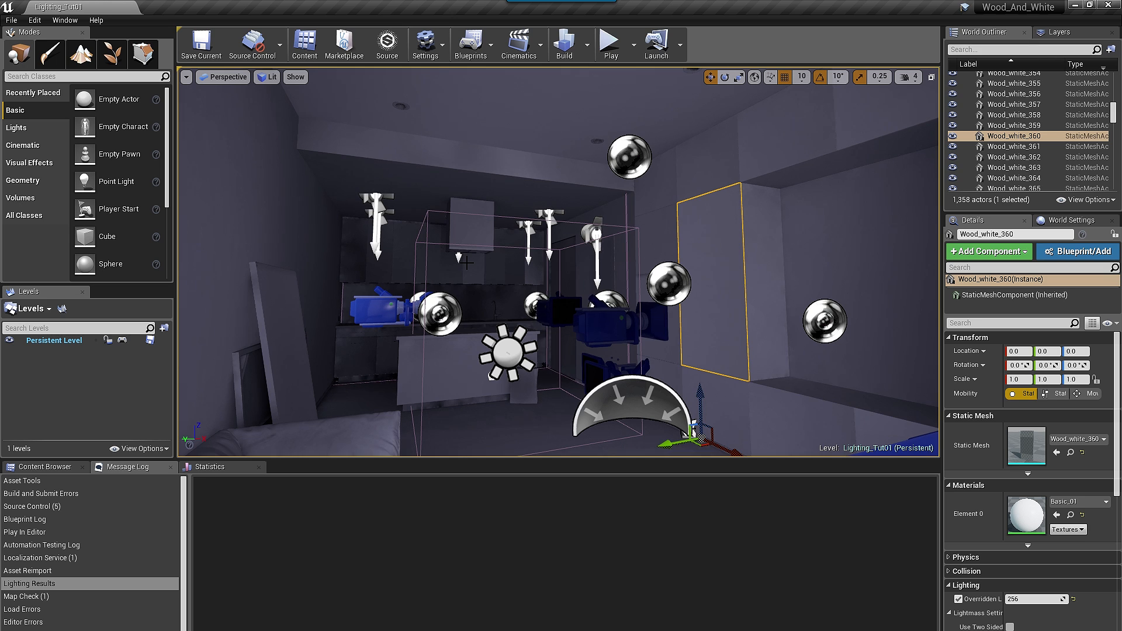
# Step: Open the engine's Rendering page in the project settings
pyautogui.moveTo(491, 266); pyautogui.dragTo(535, 274, button='middle')
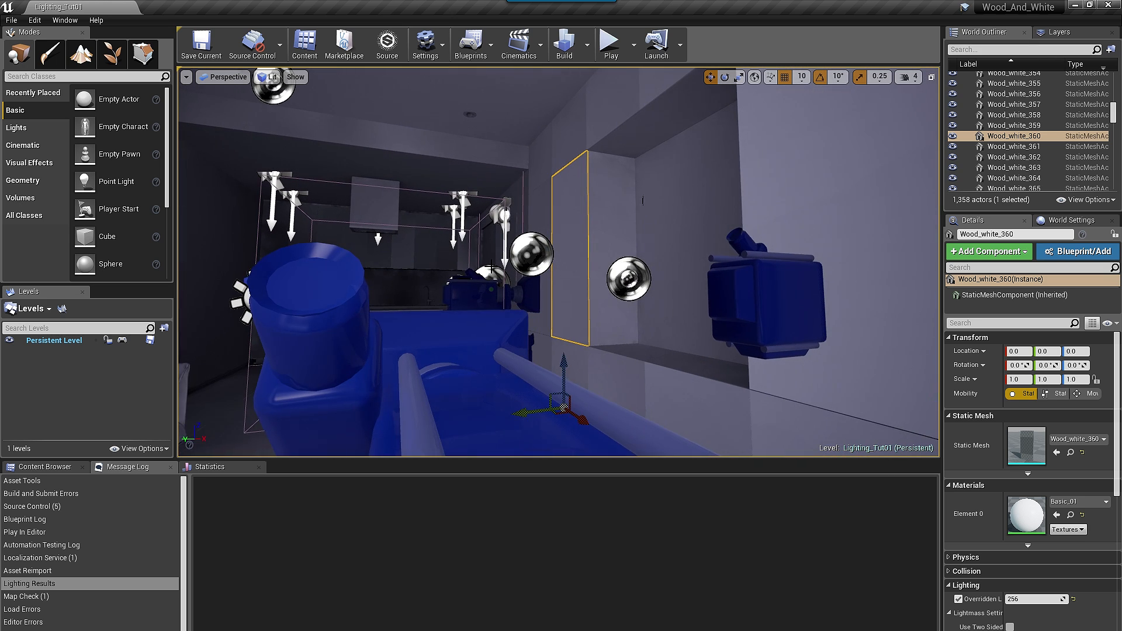
pyautogui.moveTo(491, 267); pyautogui.dragTo(421, 244, button='right')
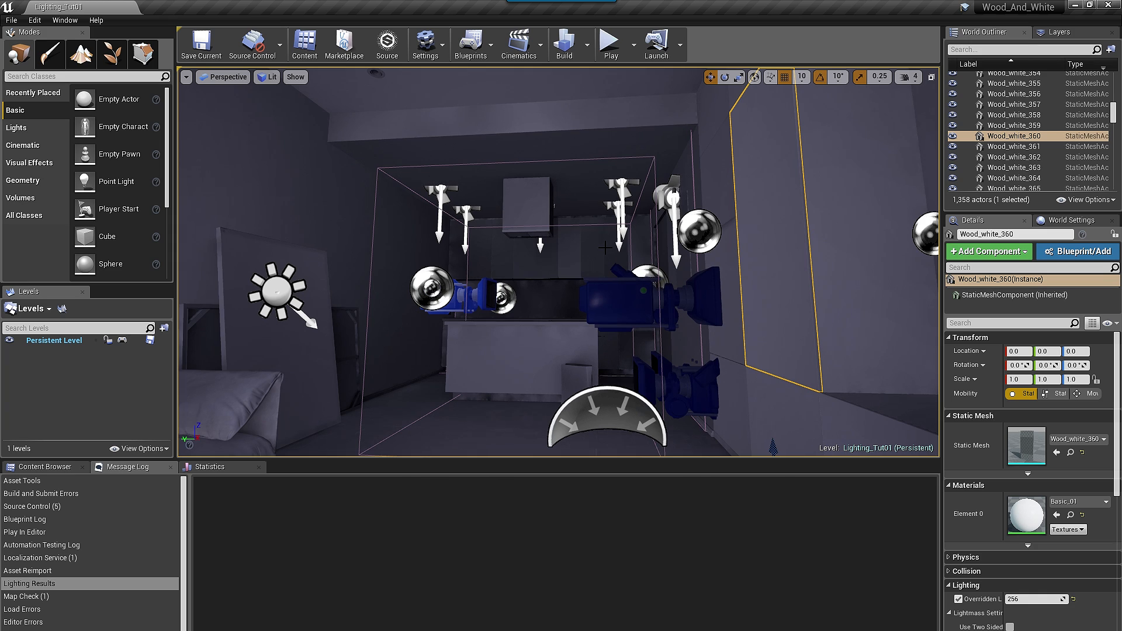
pyautogui.click(35, 20)
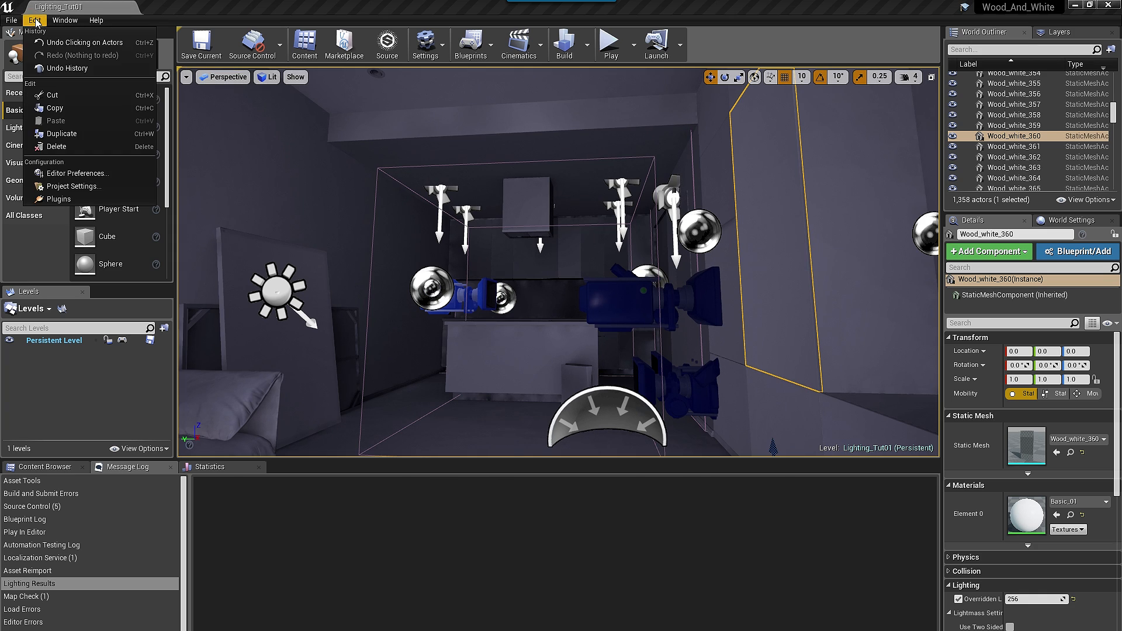
pyautogui.click(67, 187)
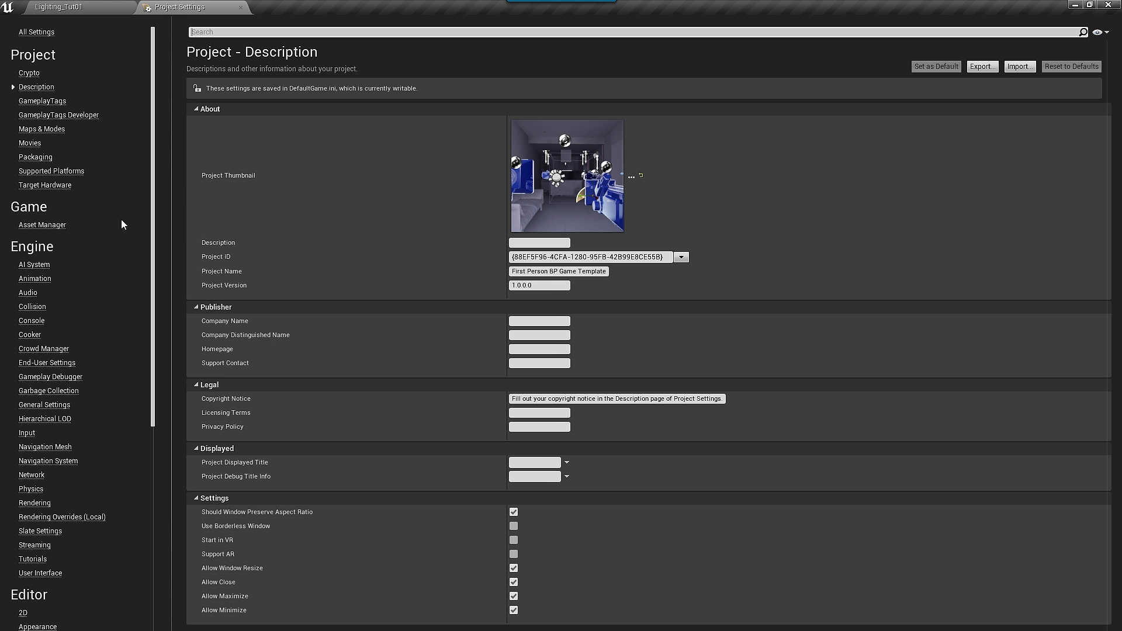
pyautogui.click(35, 504)
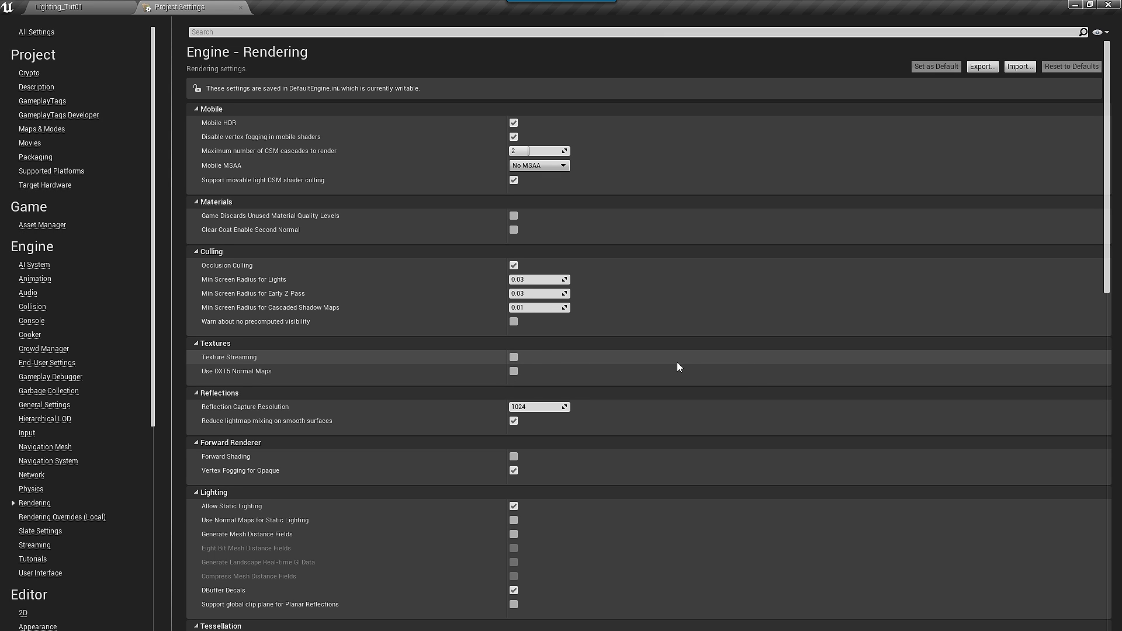
# Step: Enable Texture Streaming in the Textures group of the rendering settings and close the project settings
pyautogui.scroll(-10, 692, 367)
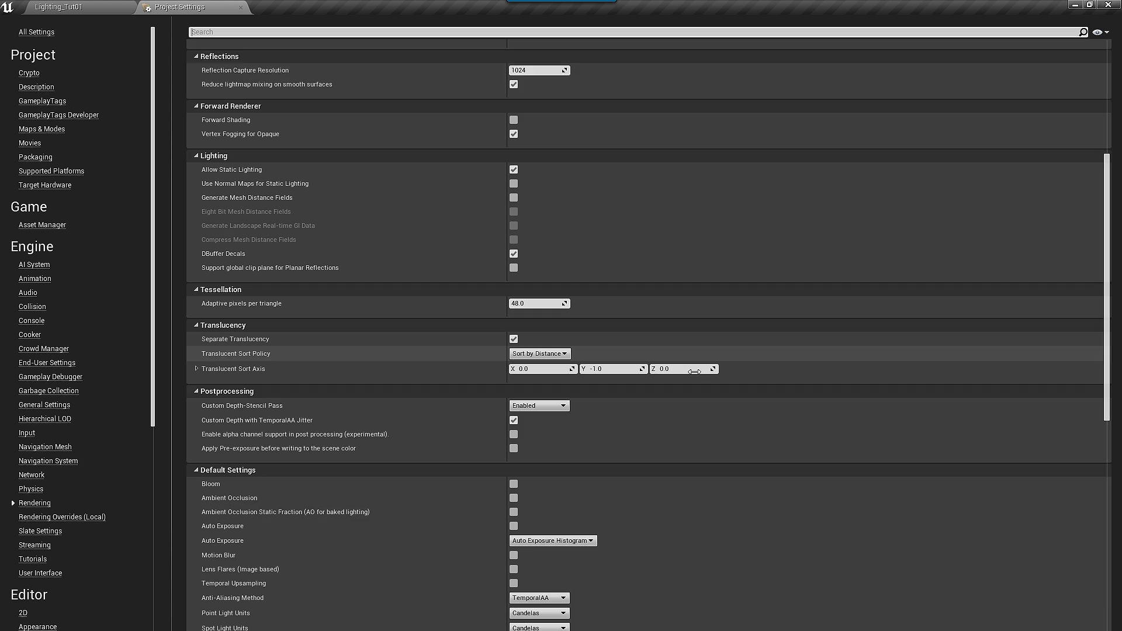
pyautogui.scroll(-2, 694, 372)
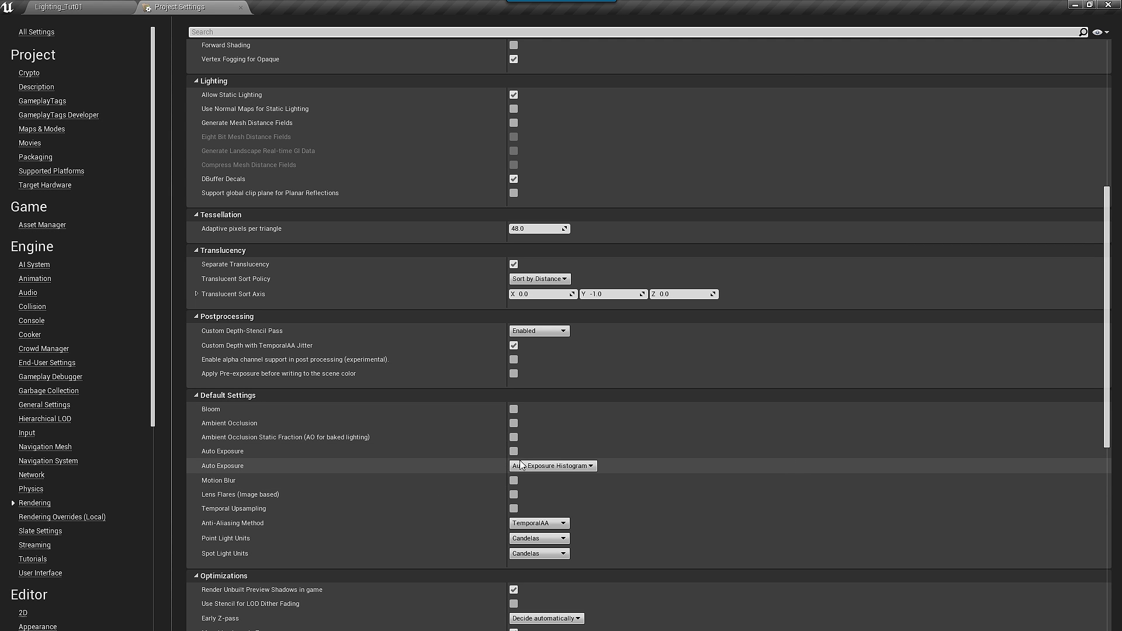
pyautogui.click(513, 410)
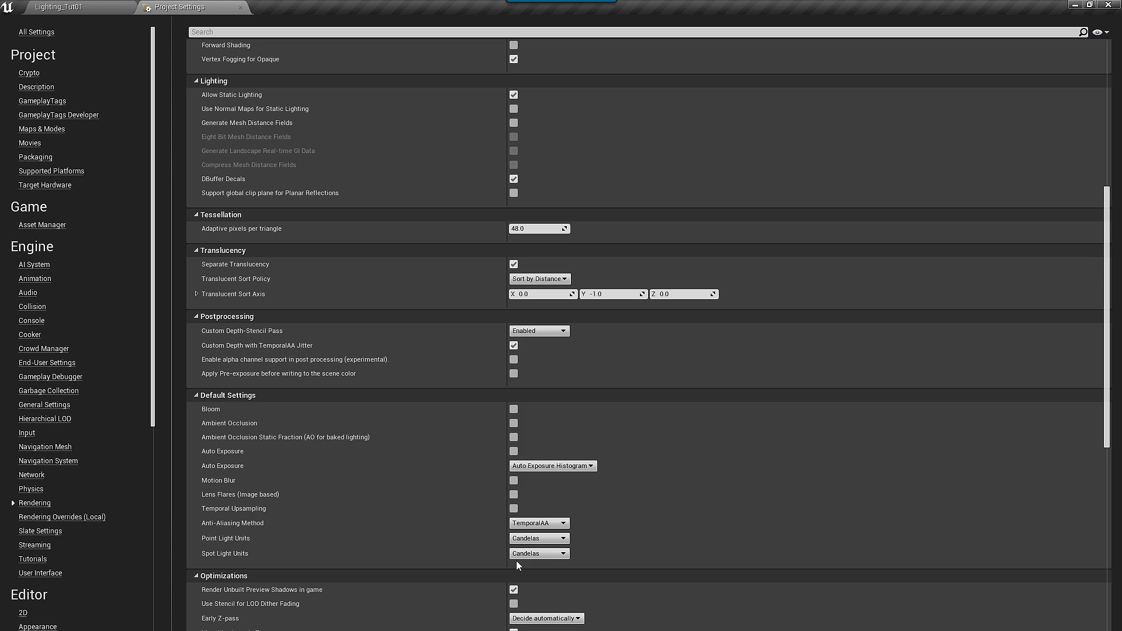
pyautogui.scroll(1, 639, 499)
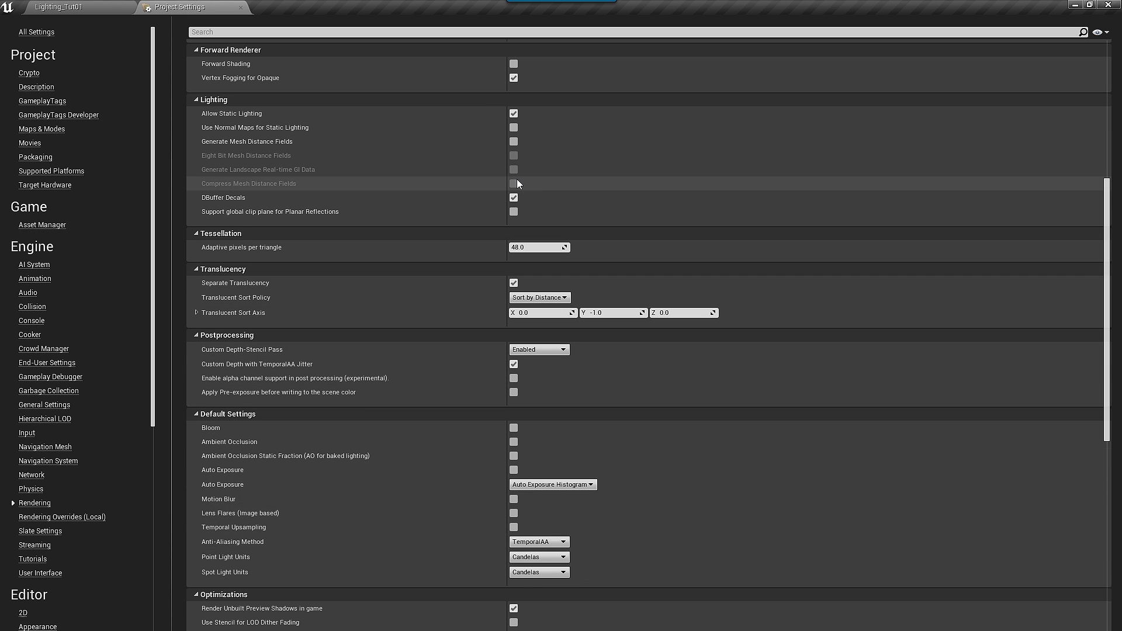
pyautogui.scroll(6, 517, 182)
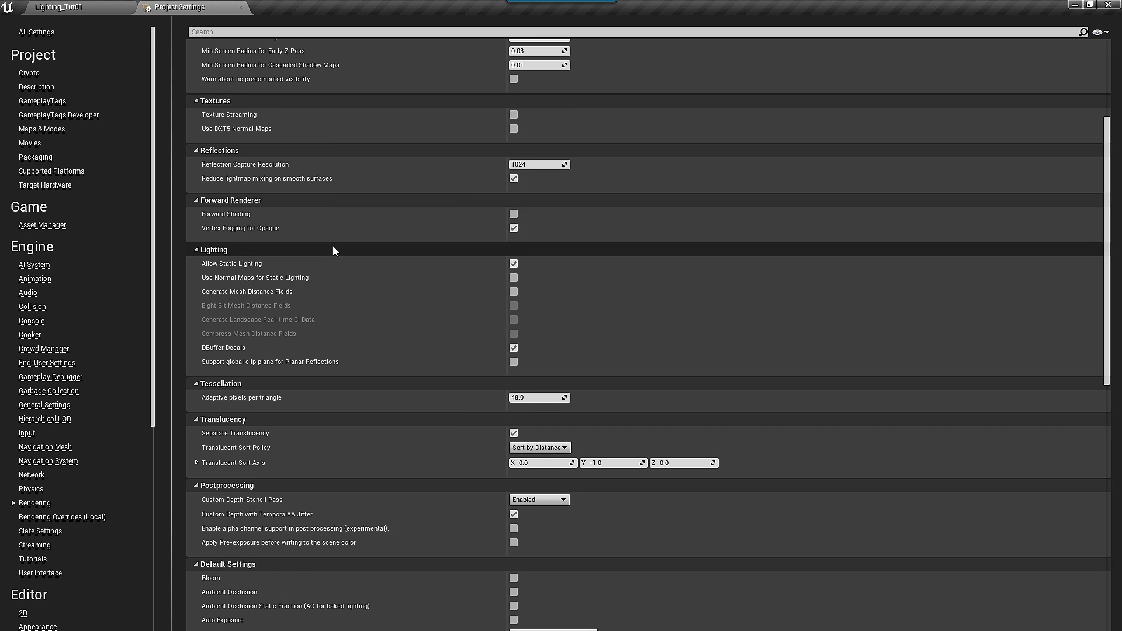
pyautogui.scroll(3, 334, 251)
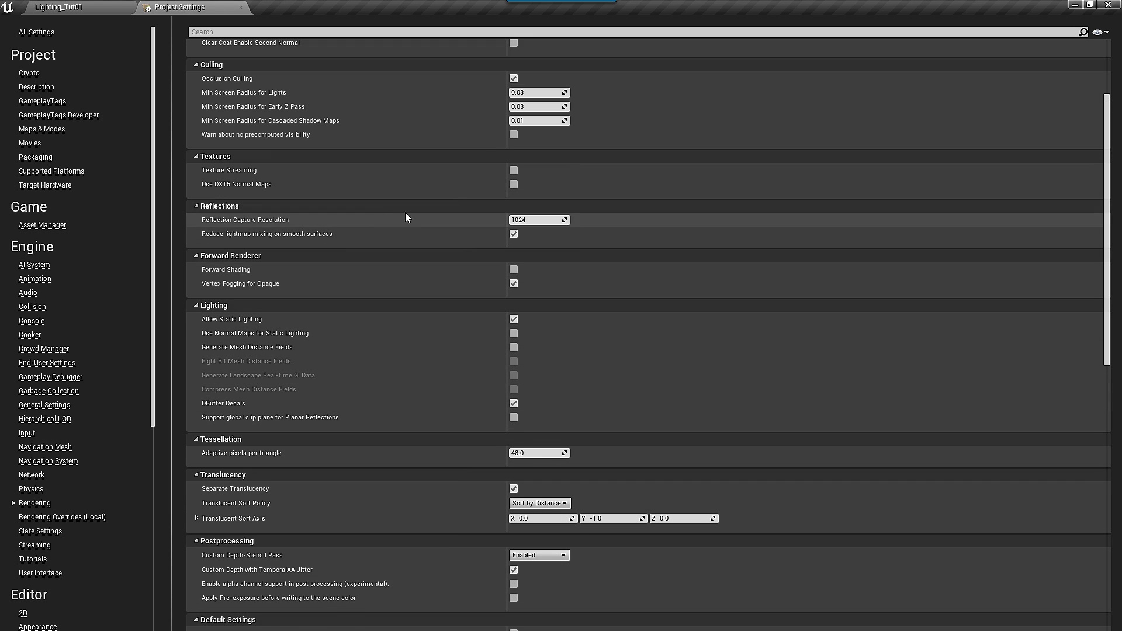
pyautogui.click(514, 173)
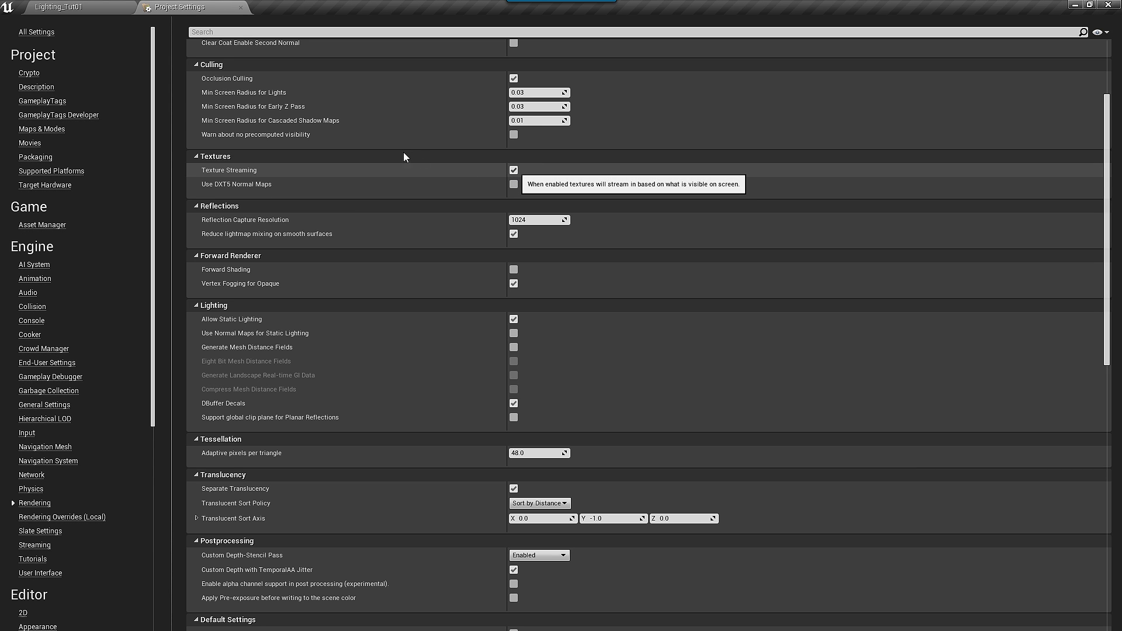
pyautogui.click(240, 7)
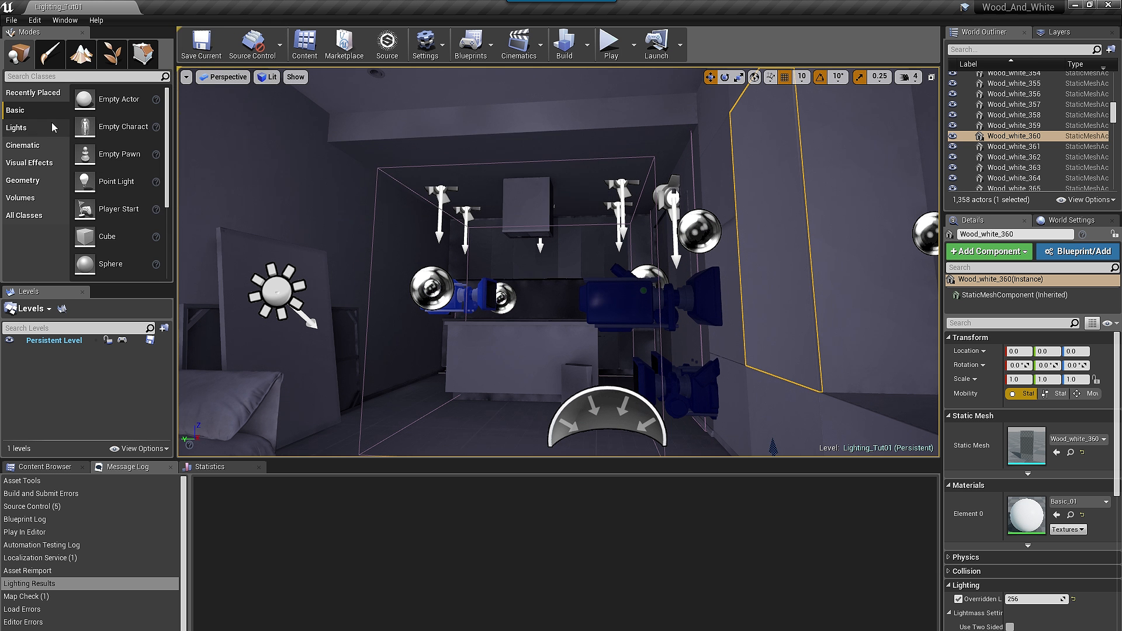
# Step: Search the placeable actor classes for "light" and filter the level's actor list by "lightmas"
pyautogui.click(80, 76)
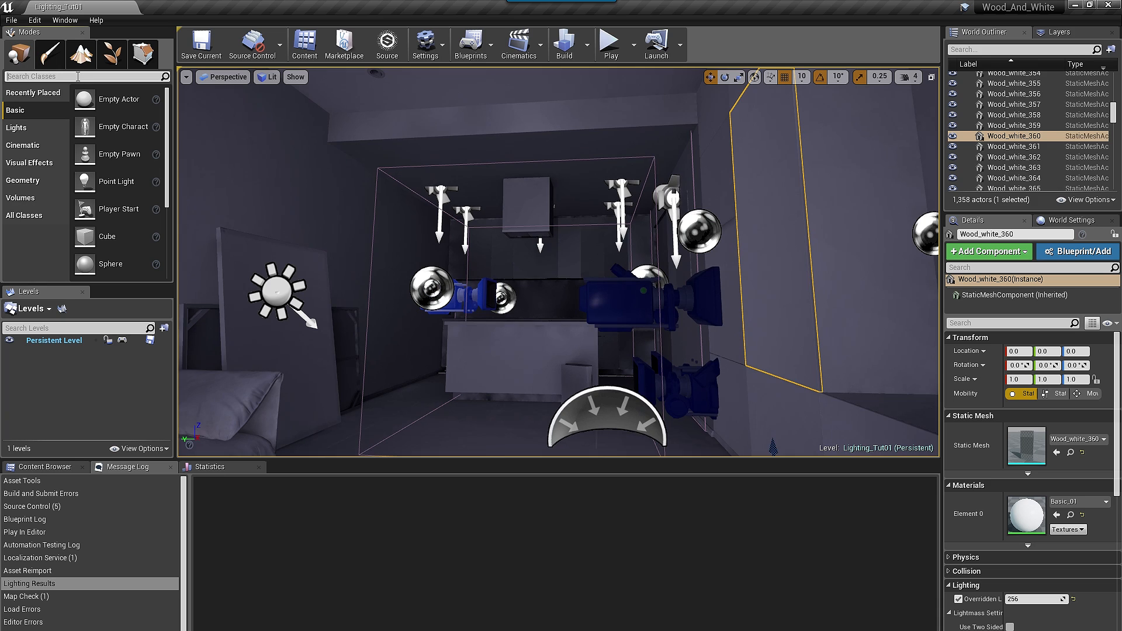
pyautogui.write('light')
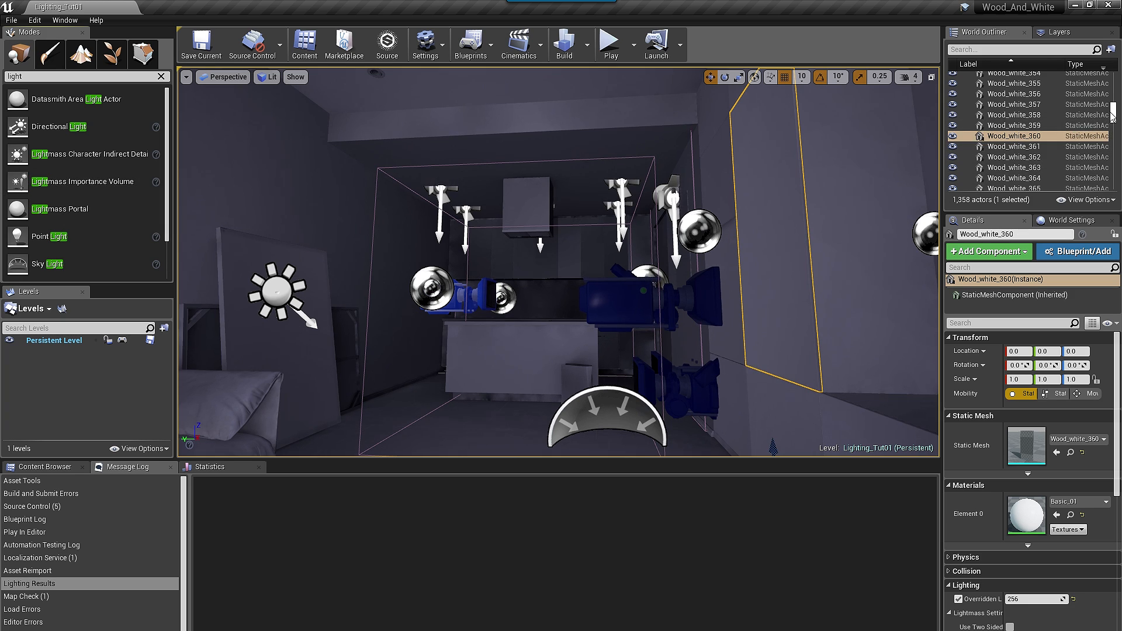
pyautogui.click(1016, 51)
pyautogui.write('light')
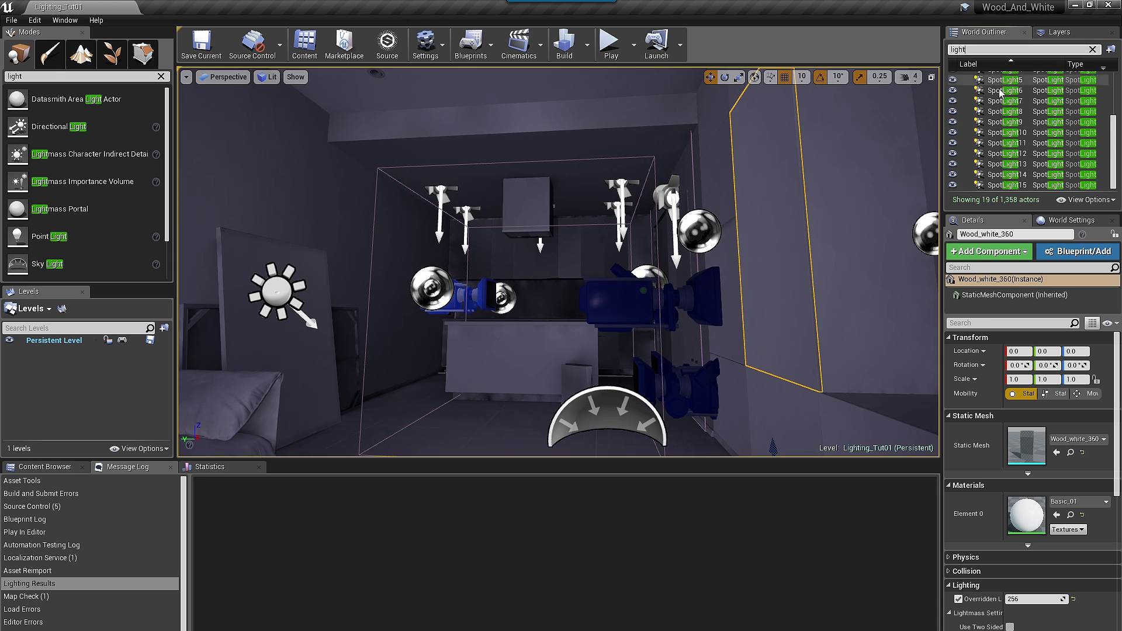
pyautogui.write('mas')
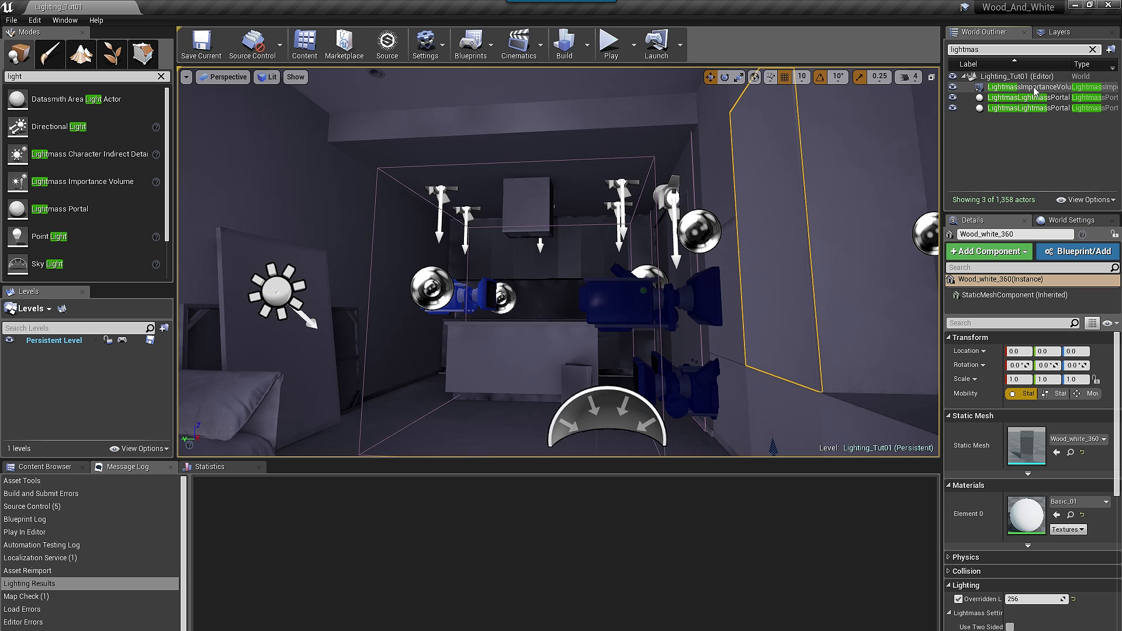
# Step: Select and frame the Lightmass importance volume, and examine from several sides how it encloses the apartment
pyautogui.doubleClick(1030, 87)
pyautogui.moveTo(558, 263); pyautogui.dragTo(572, 271, button='right')
pyautogui.press('f')
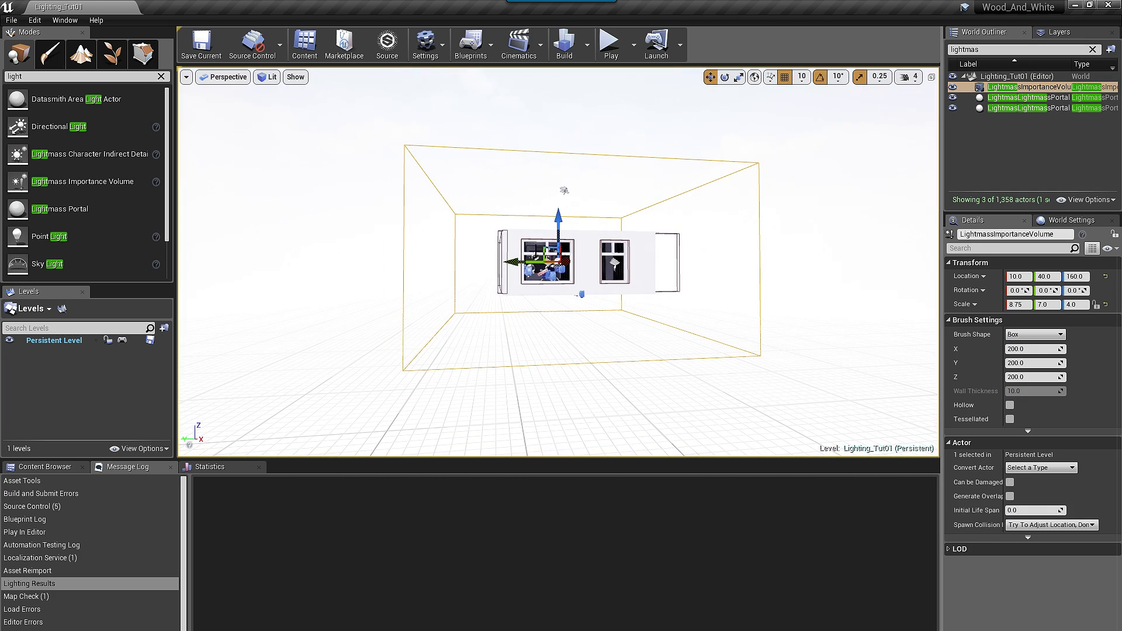
pyautogui.keyDown('alt'); pyautogui.moveTo(572, 271); pyautogui.dragTo(721, 254); pyautogui.keyUp('alt')
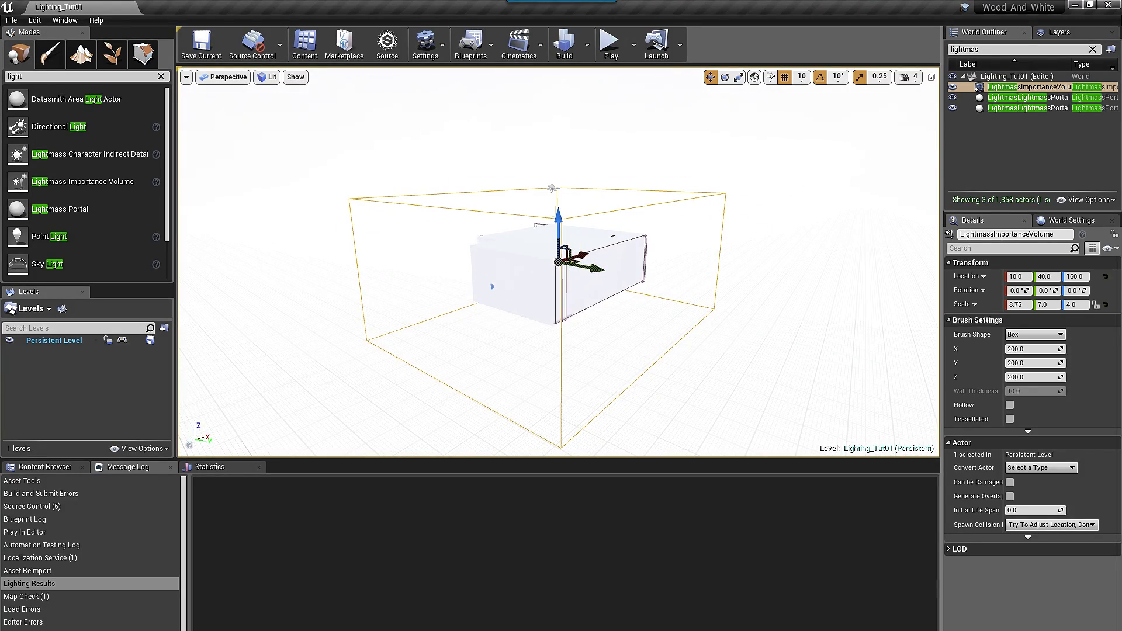
pyautogui.keyDown('alt'); pyautogui.moveTo(565, 183); pyautogui.dragTo(929, 198); pyautogui.keyUp('alt')
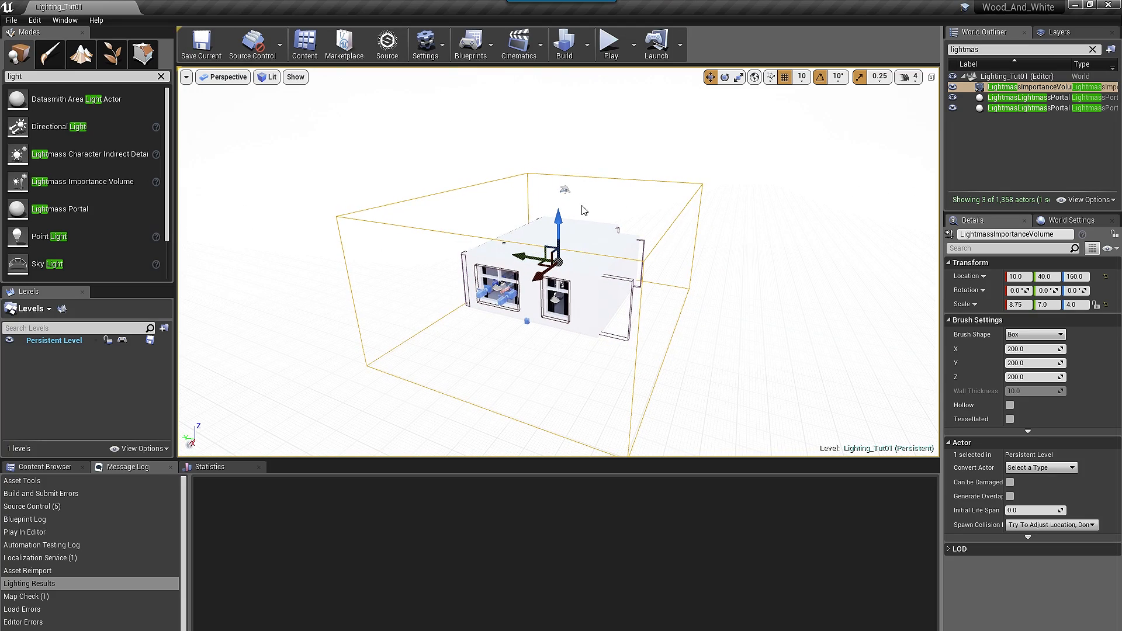
pyautogui.keyDown('alt'); pyautogui.moveTo(539, 352); pyautogui.dragTo(654, 355); pyautogui.keyUp('alt')
pyautogui.scroll(5, 556, 359)
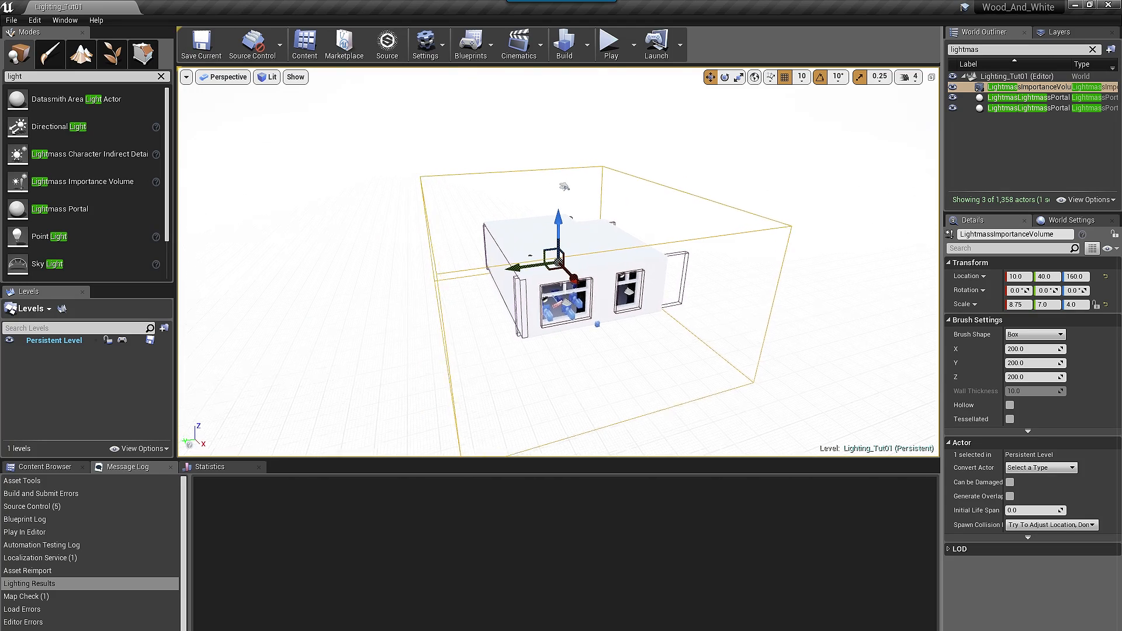
pyautogui.keyDown('alt'); pyautogui.moveTo(556, 359); pyautogui.dragTo(374, 400); pyautogui.keyUp('alt')
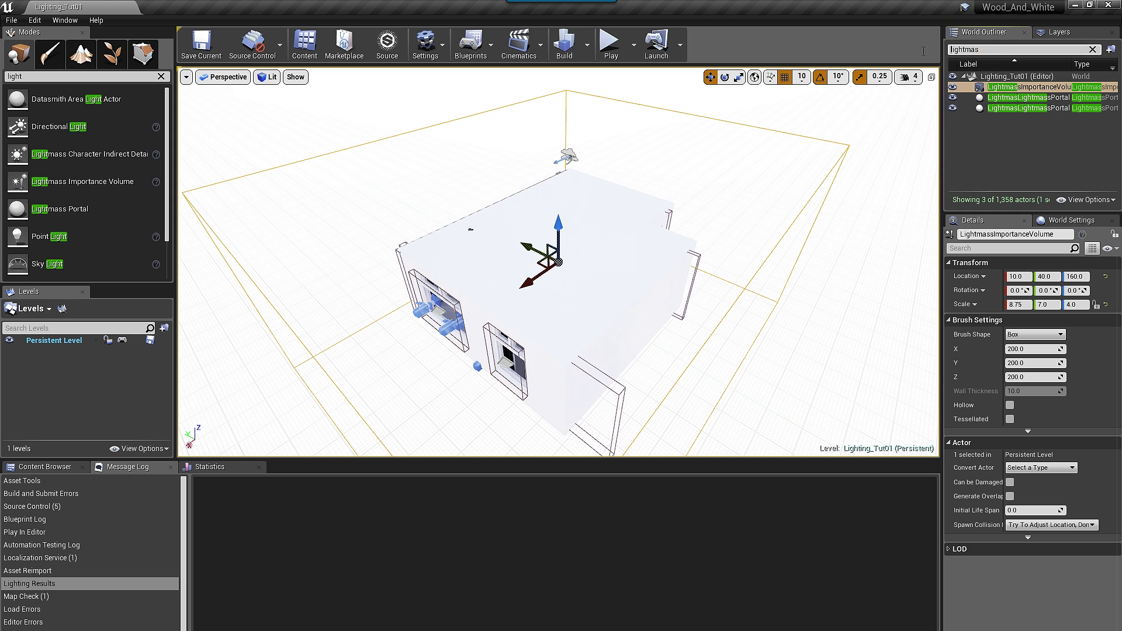
# Step: Filter the level's actor list by "box", select the box reflection capture and examine its bounds around the apartment
pyautogui.doubleClick(1003, 49)
pyautogui.write('box')
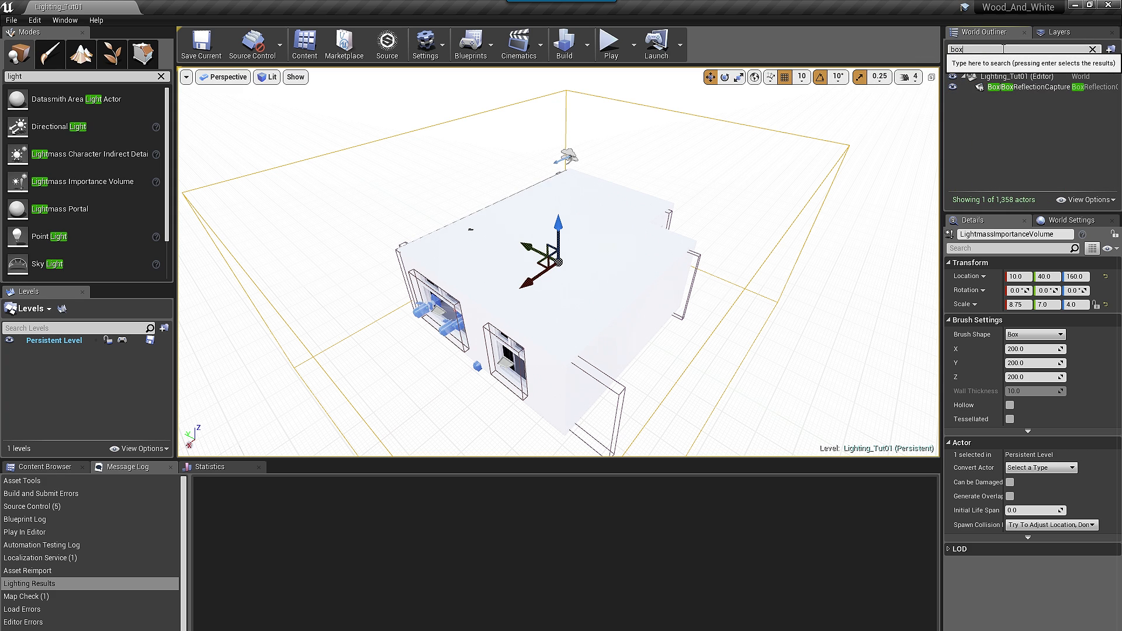
pyautogui.click(1010, 87)
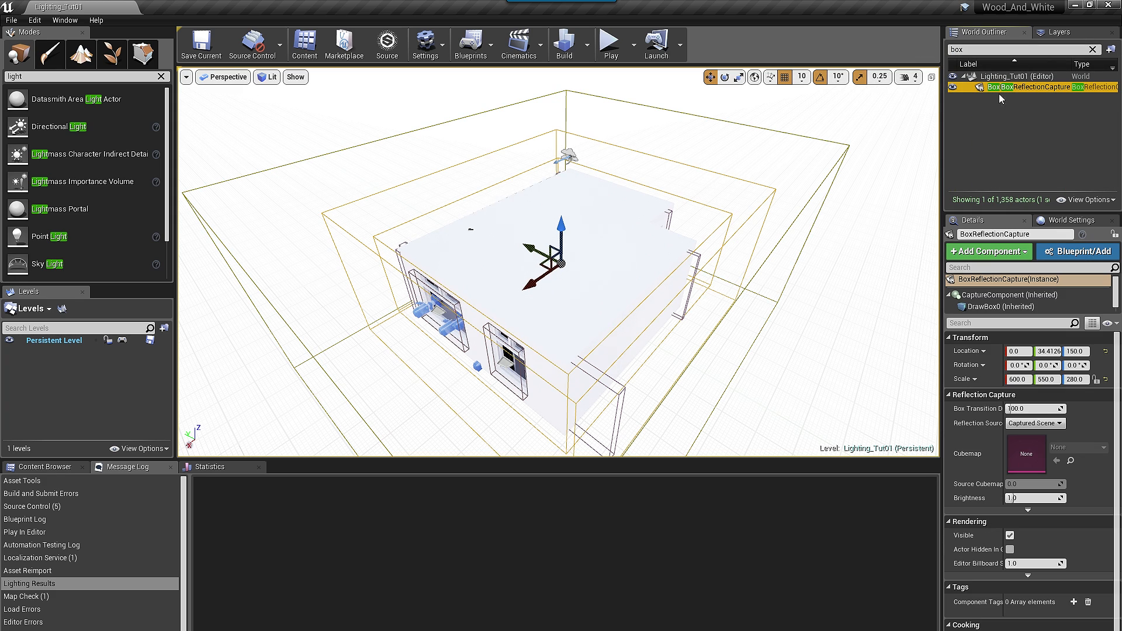
pyautogui.keyDown('alt'); pyautogui.moveTo(636, 236); pyautogui.dragTo(638, 246); pyautogui.keyUp('alt')
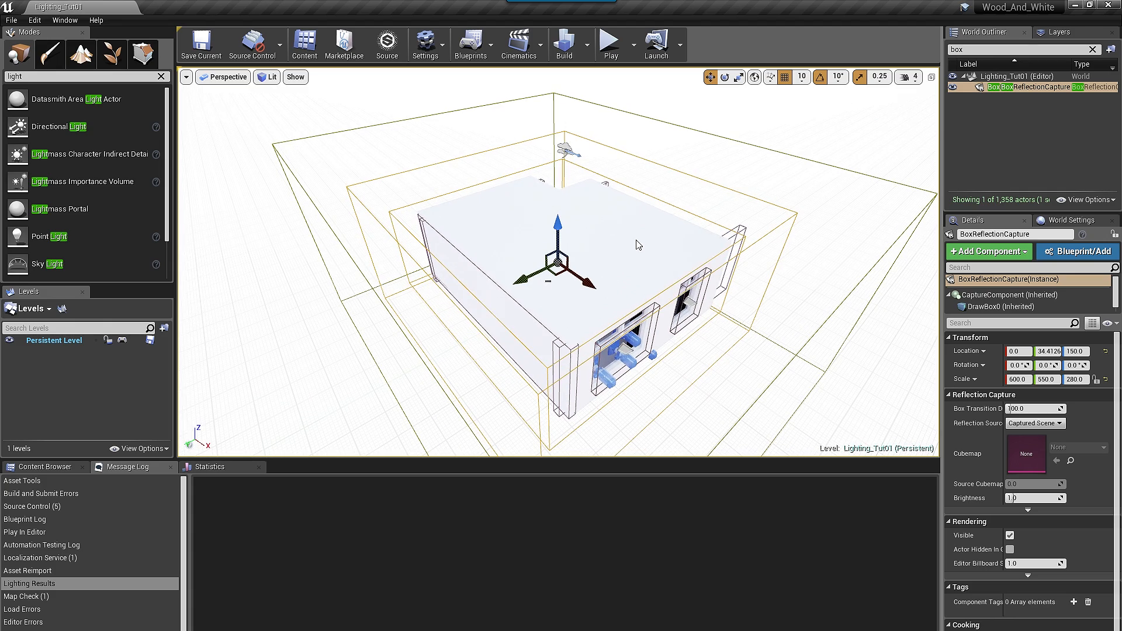
# Step: Switch to the top wireframe view, frame the box reflection capture, and select the upper sphere reflection capture near the apartment's right-hand wall
pyautogui.hotkey('alt', 'j')
pyautogui.scroll(-12, 637, 244)
pyautogui.press('f')
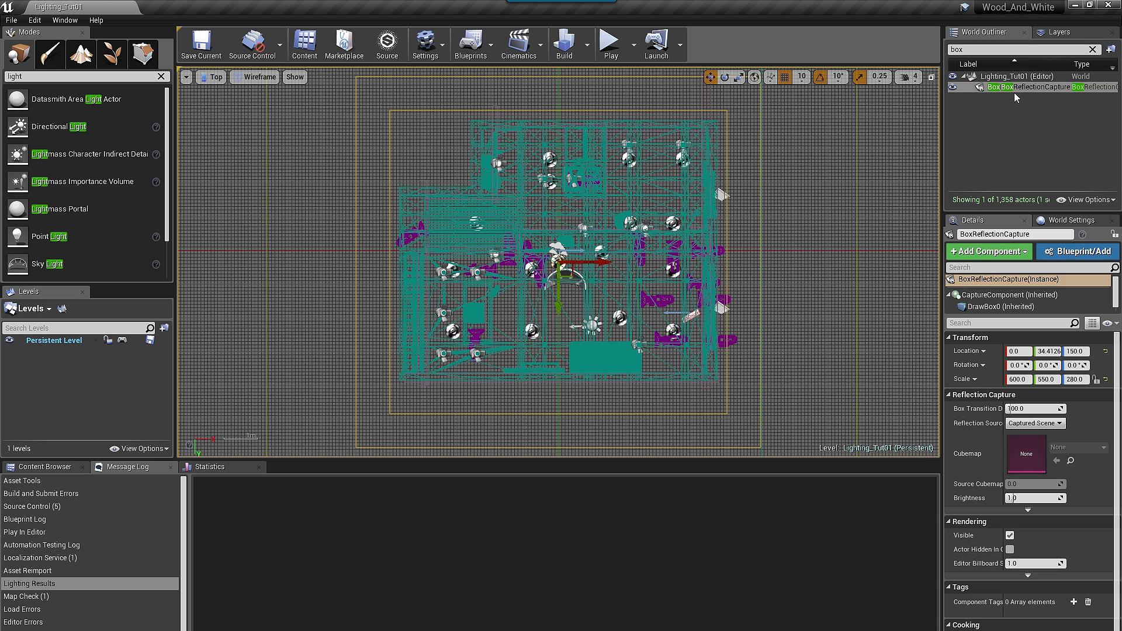
pyautogui.scroll(4, 619, 247)
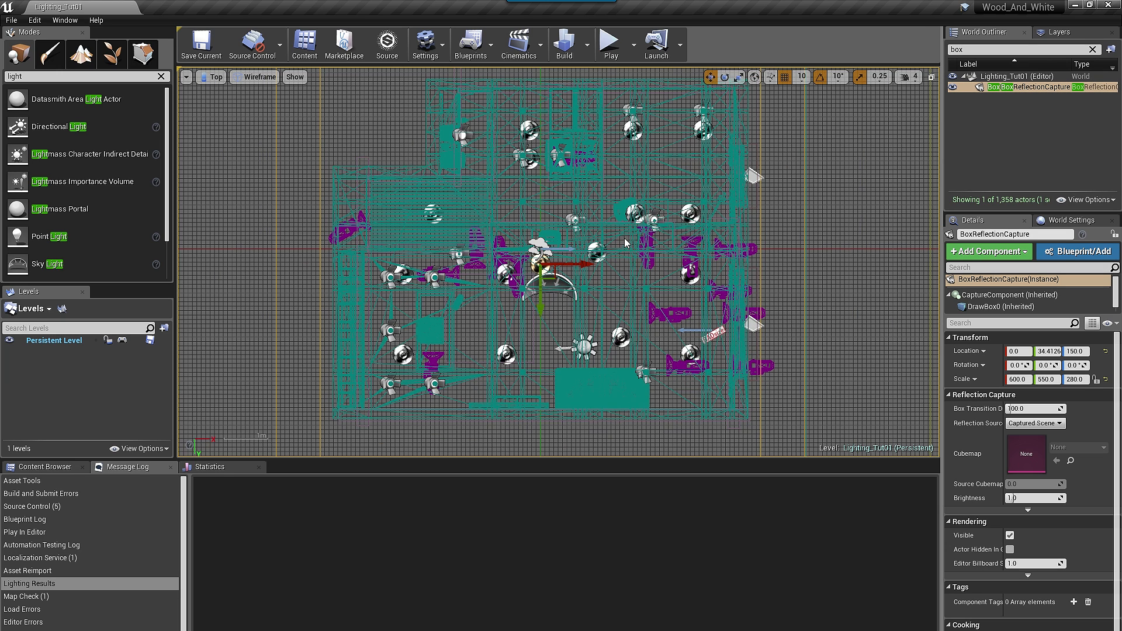
pyautogui.click(734, 199)
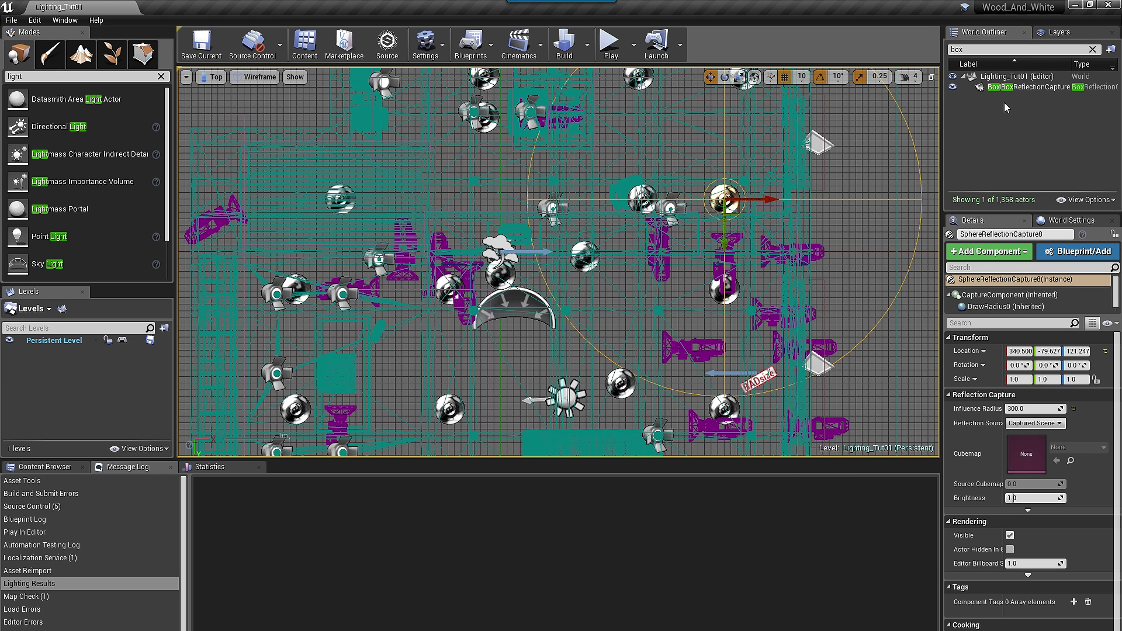
# Step: Select several sphere reflection captures in the apartment's lower-left rooms in turn, and examine their influence radii and the captures' spacing across the plan
pyautogui.scroll(-1, 670, 290)
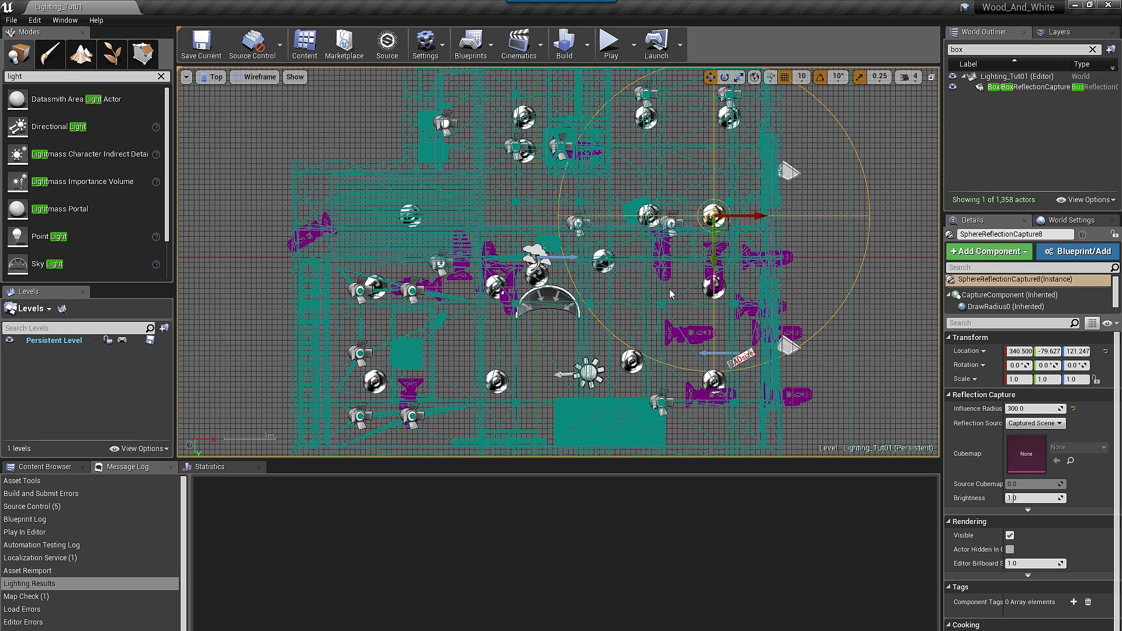
pyautogui.click(649, 311)
pyautogui.scroll(1, 649, 310)
pyautogui.moveTo(709, 353); pyautogui.dragTo(625, 209, button='right')
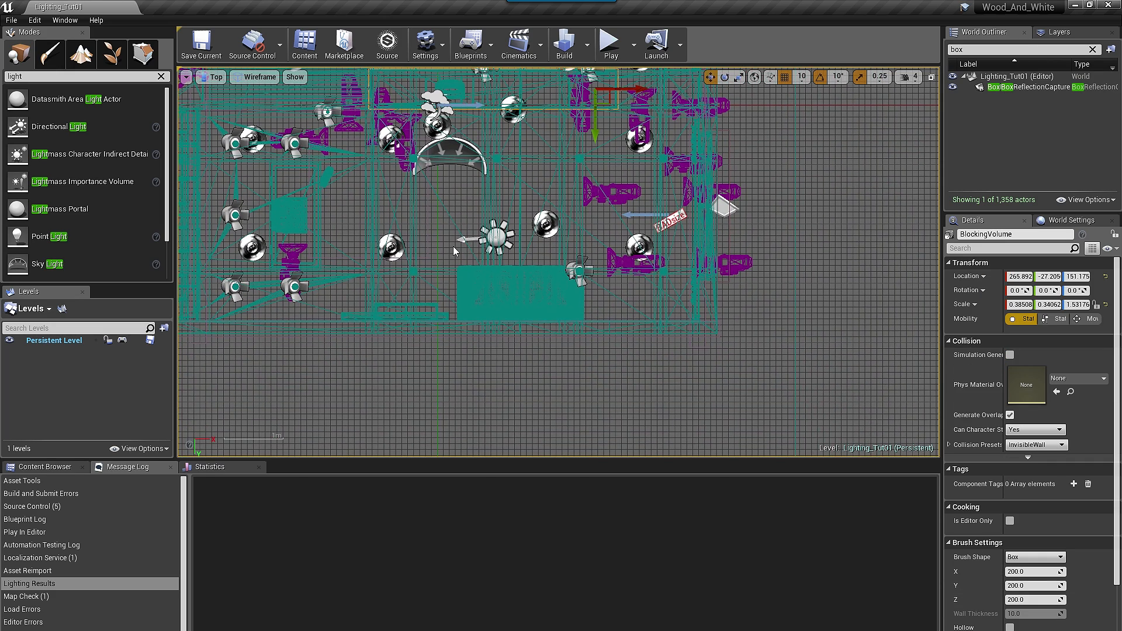
pyautogui.moveTo(375, 244); pyautogui.dragTo(483, 259, button='right')
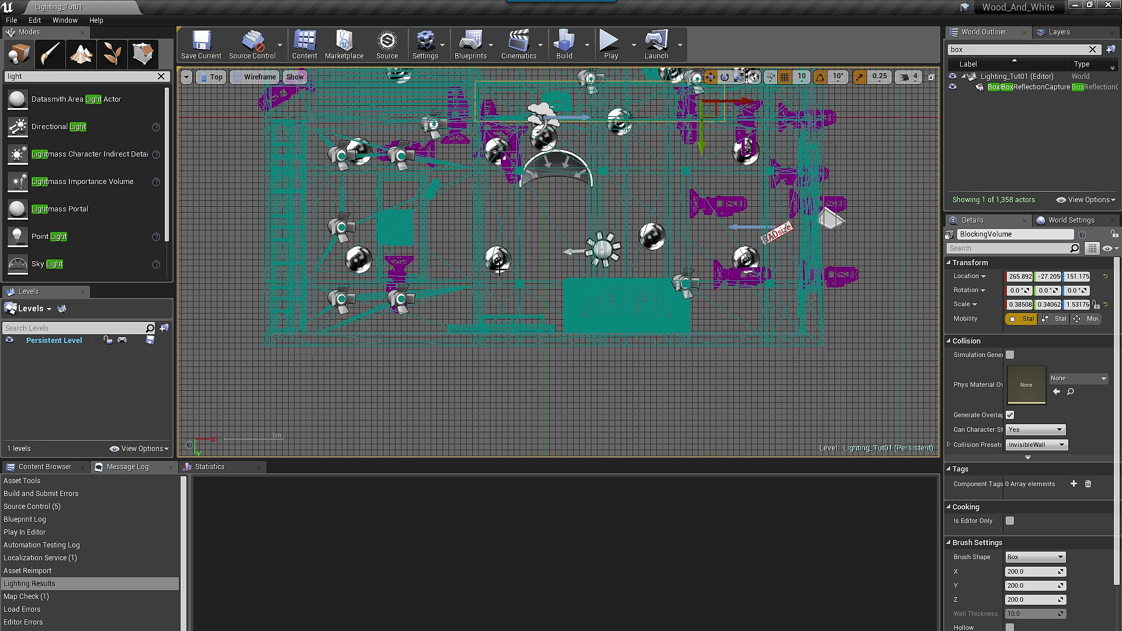
pyautogui.click(358, 259)
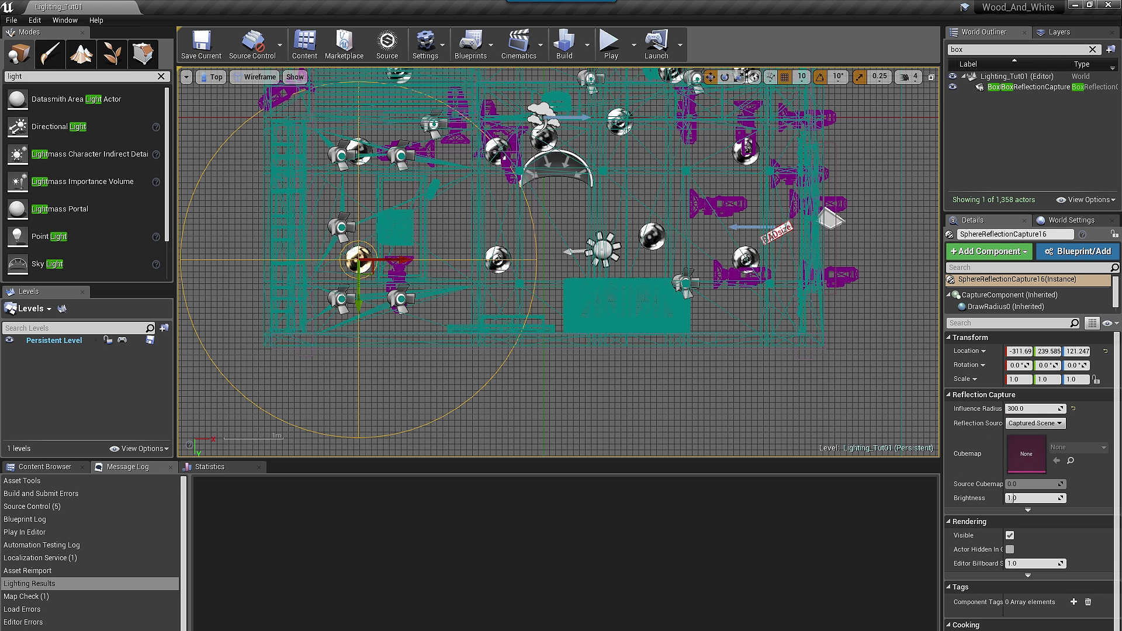
pyautogui.moveTo(431, 219); pyautogui.dragTo(528, 265, button='right')
pyautogui.click(568, 312)
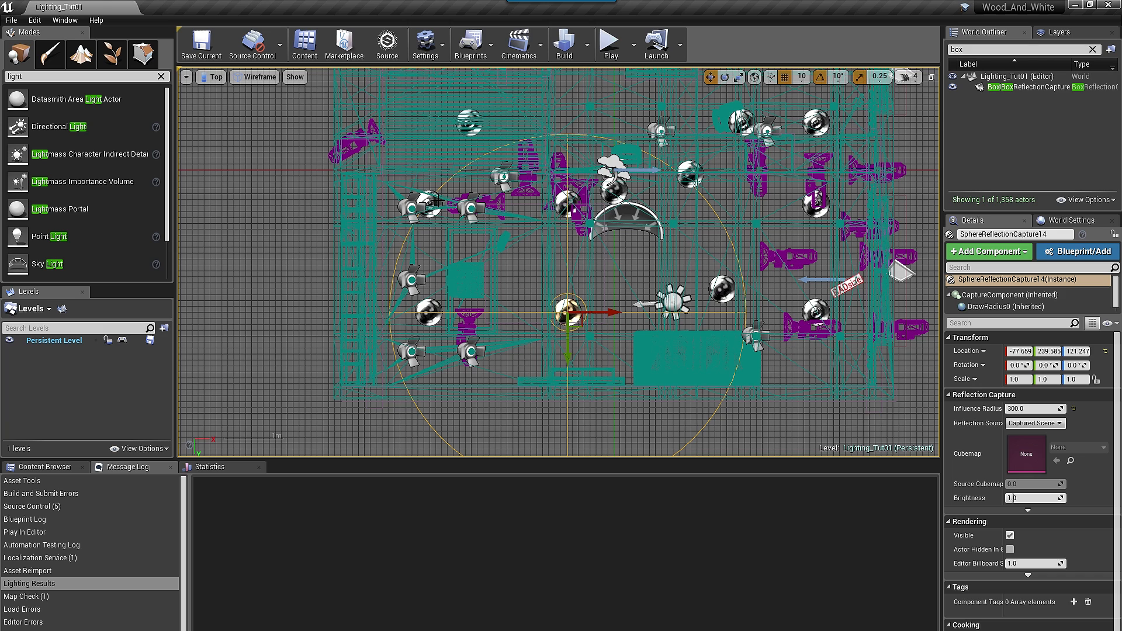
pyautogui.click(429, 204)
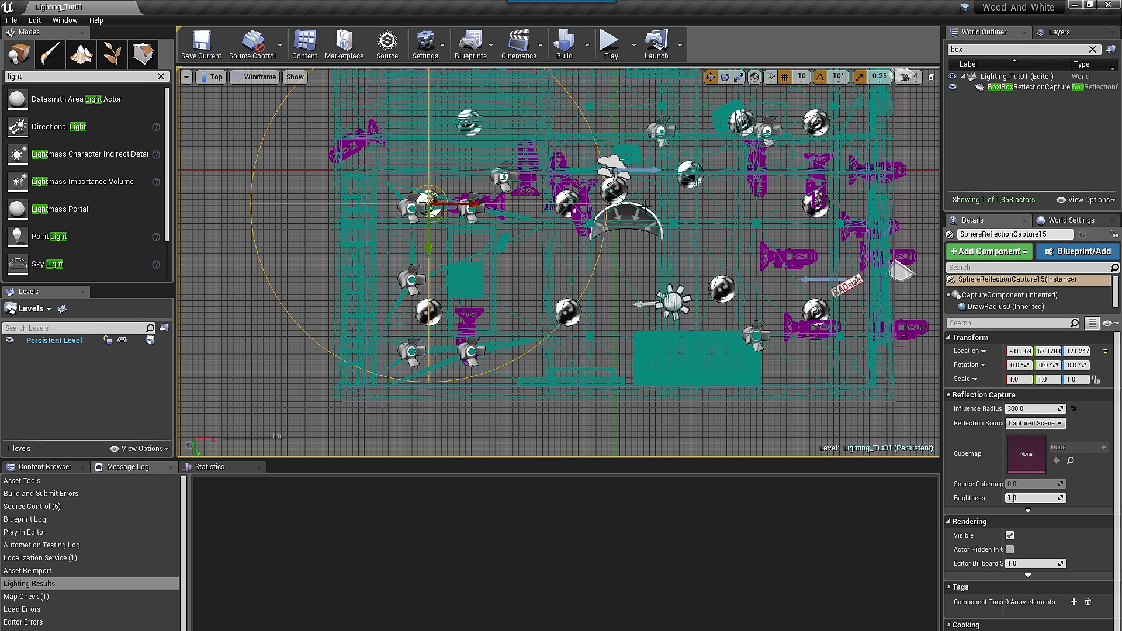
pyautogui.moveTo(795, 121); pyautogui.dragTo(734, 279, button='right')
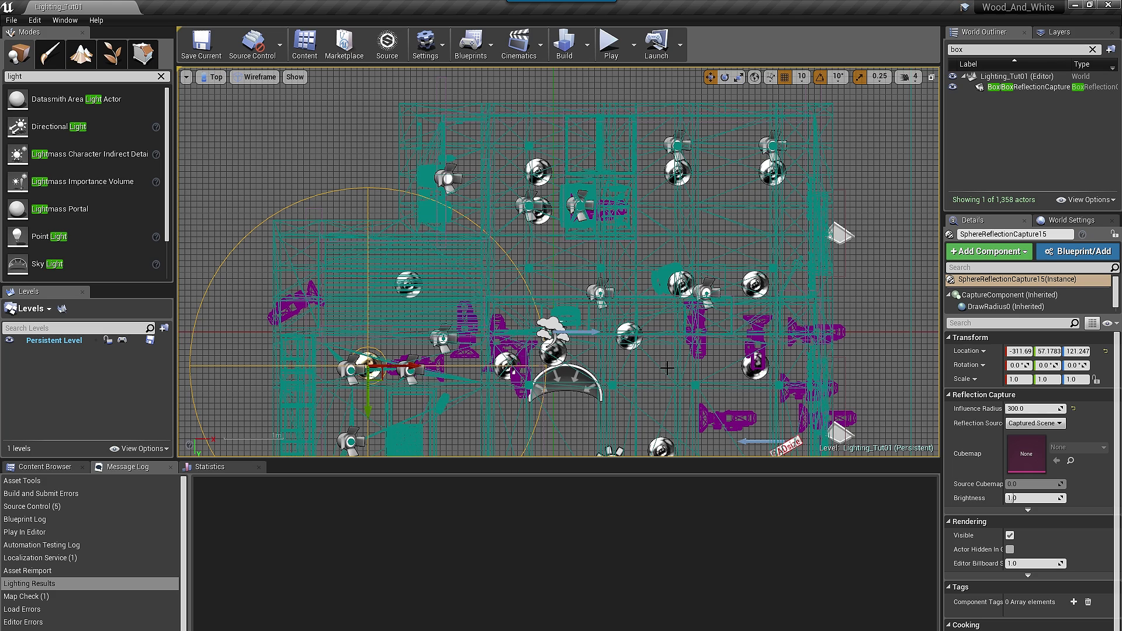
pyautogui.moveTo(749, 312); pyautogui.dragTo(739, 202, button='right')
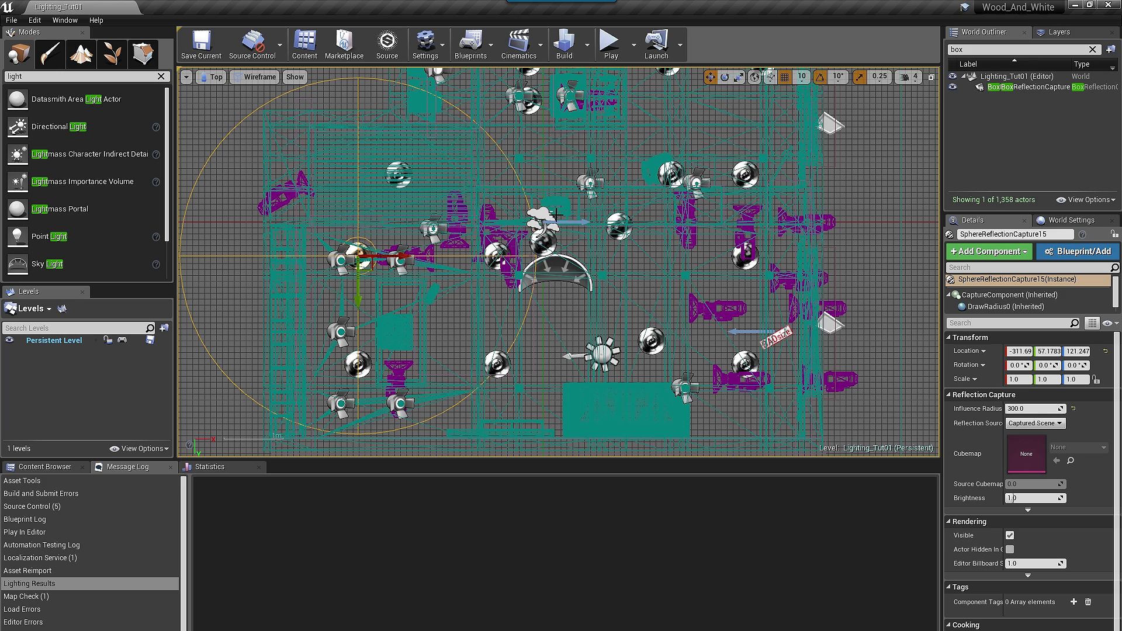
pyautogui.moveTo(663, 265); pyautogui.dragTo(626, 287, button='right')
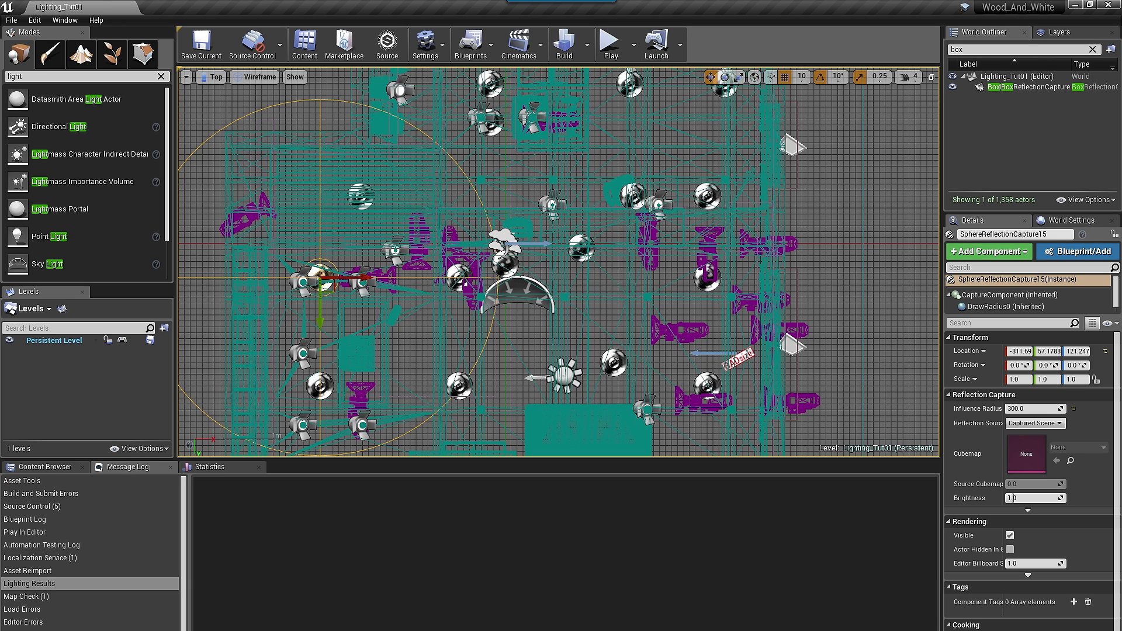
pyautogui.moveTo(590, 304); pyautogui.dragTo(618, 261, button='right')
# Step: Return to the perspective view, filter the level's actor list by "post", and select and frame the post process volume
pyautogui.hotkey('alt', 'g')
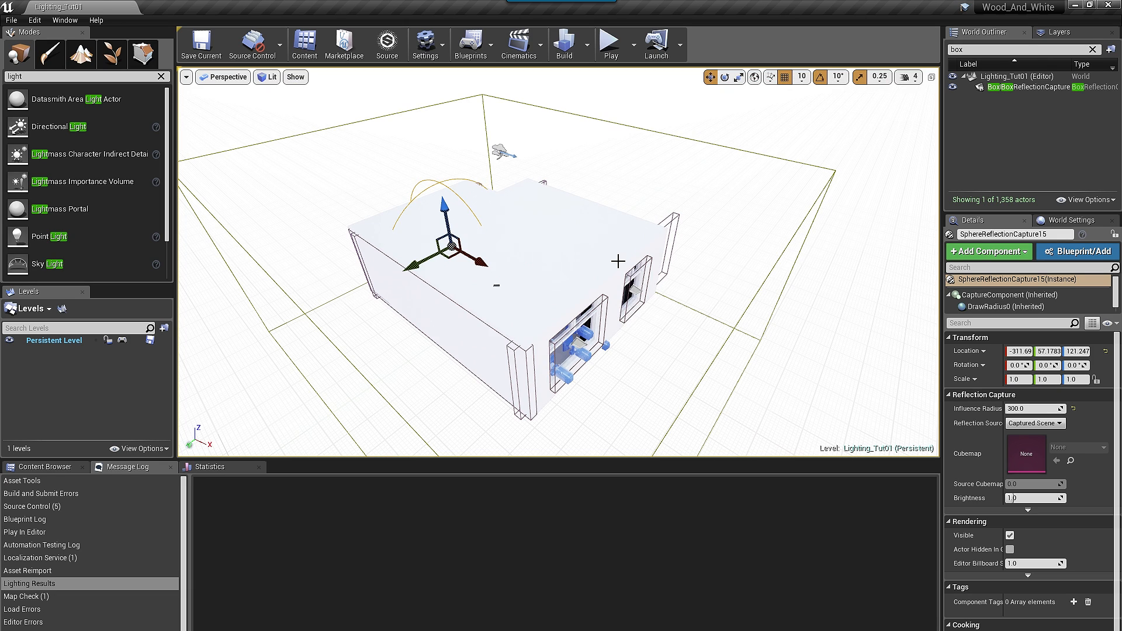
pyautogui.click(986, 51)
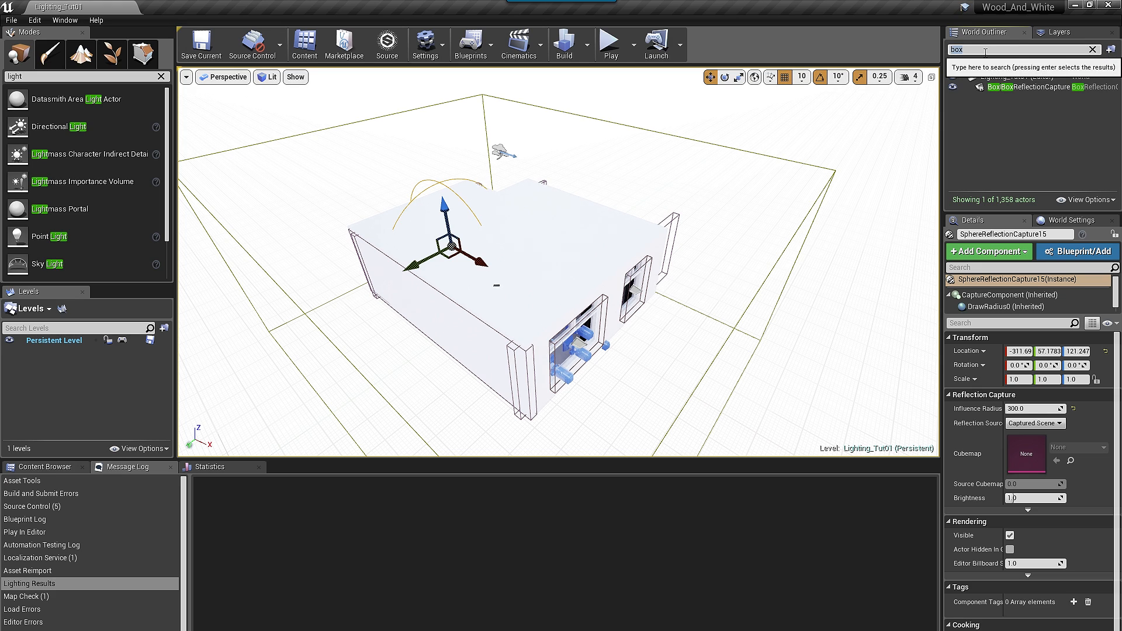
pyautogui.write('post')
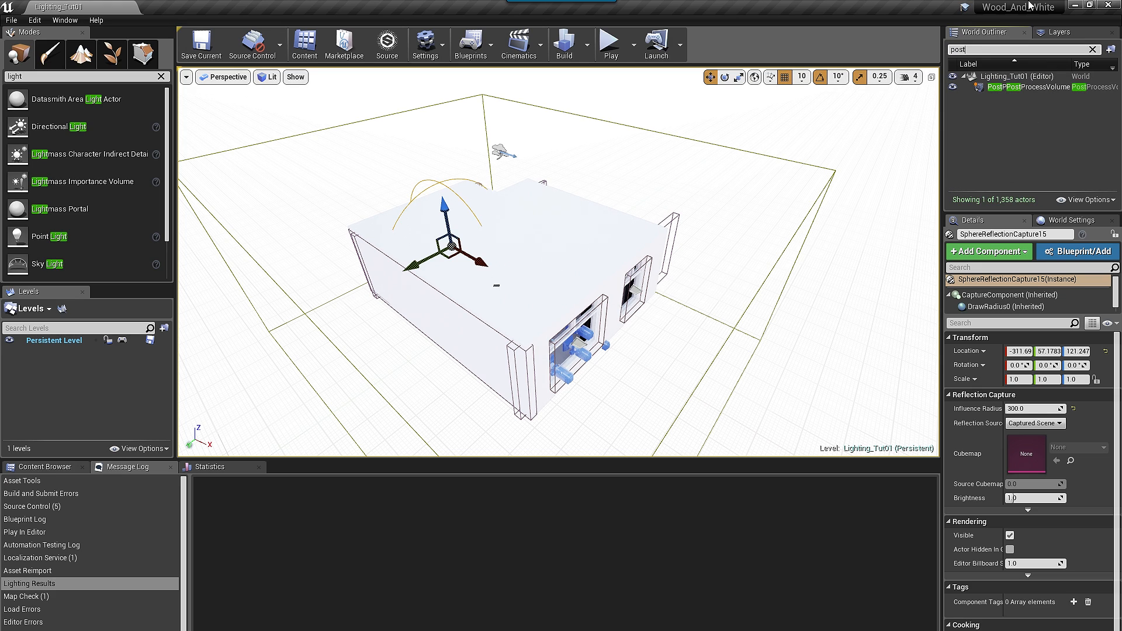
pyautogui.click(1049, 87)
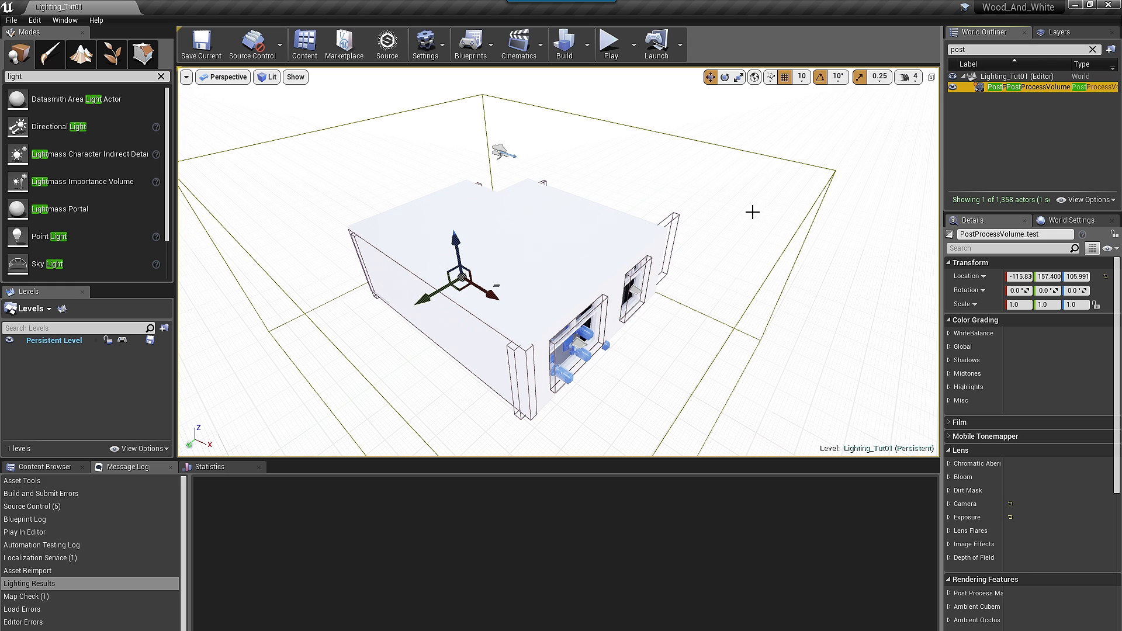
pyautogui.press('f')
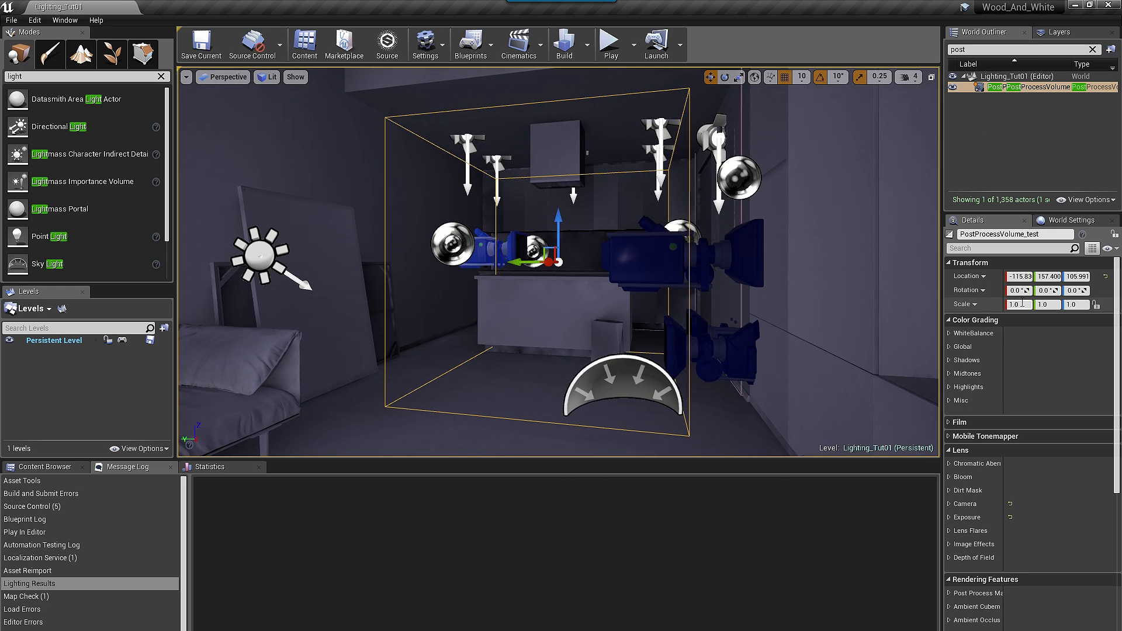
# Step: Check the post process volume's Infinite Extent option in its volume settings
pyautogui.scroll(-7, 1064, 422)
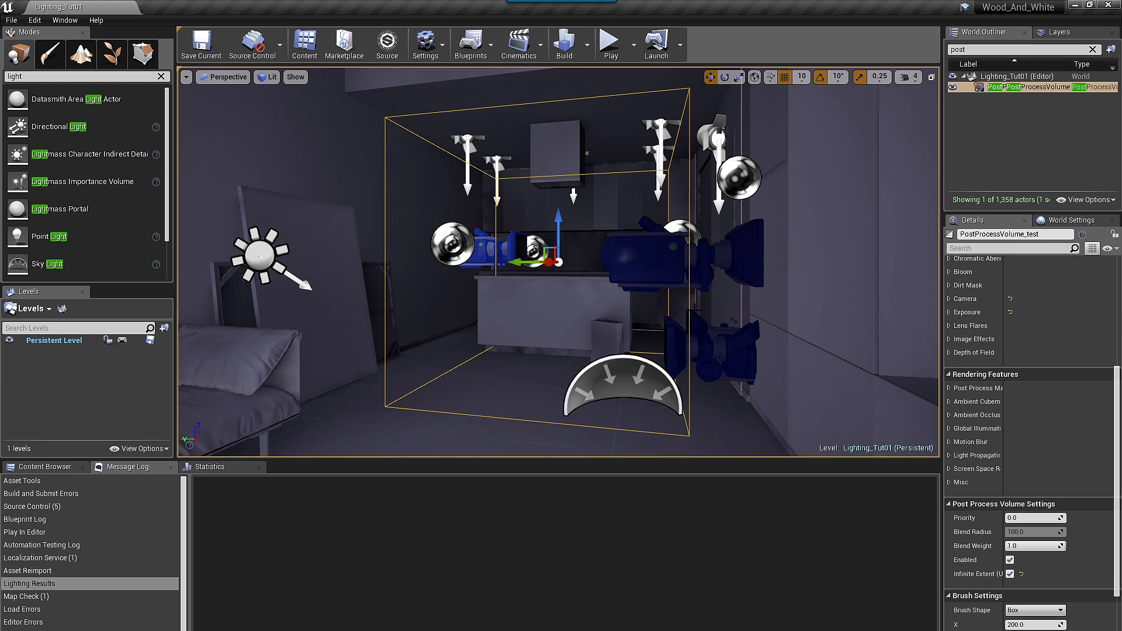
pyautogui.moveTo(694, 309); pyautogui.dragTo(699, 275, button='middle')
pyautogui.scroll(-2, 1000, 514)
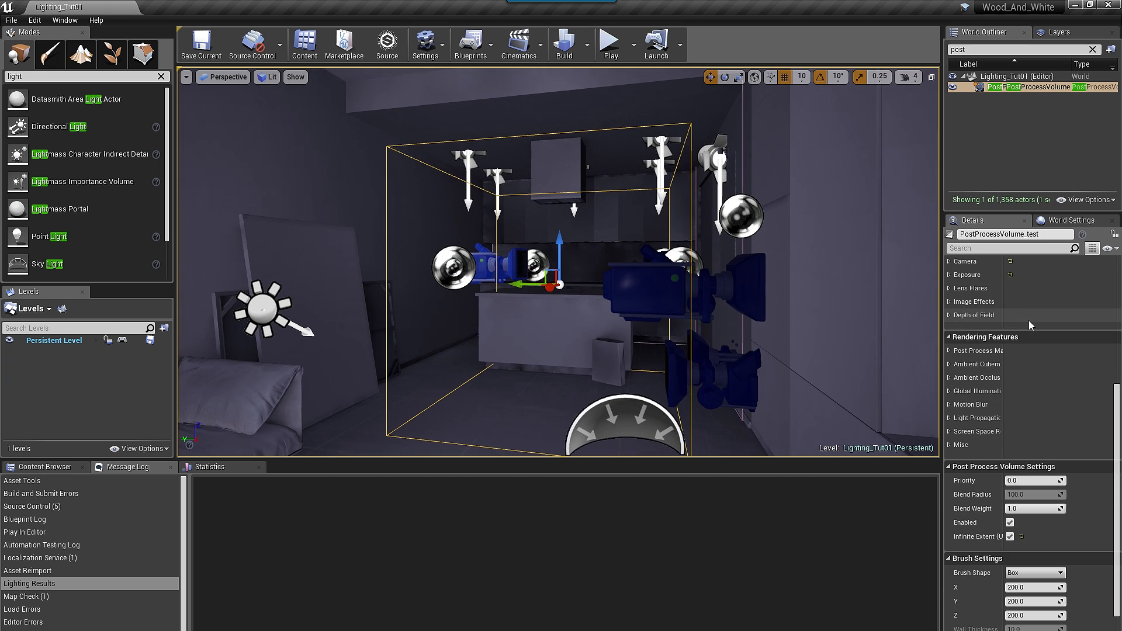
pyautogui.click(1011, 537)
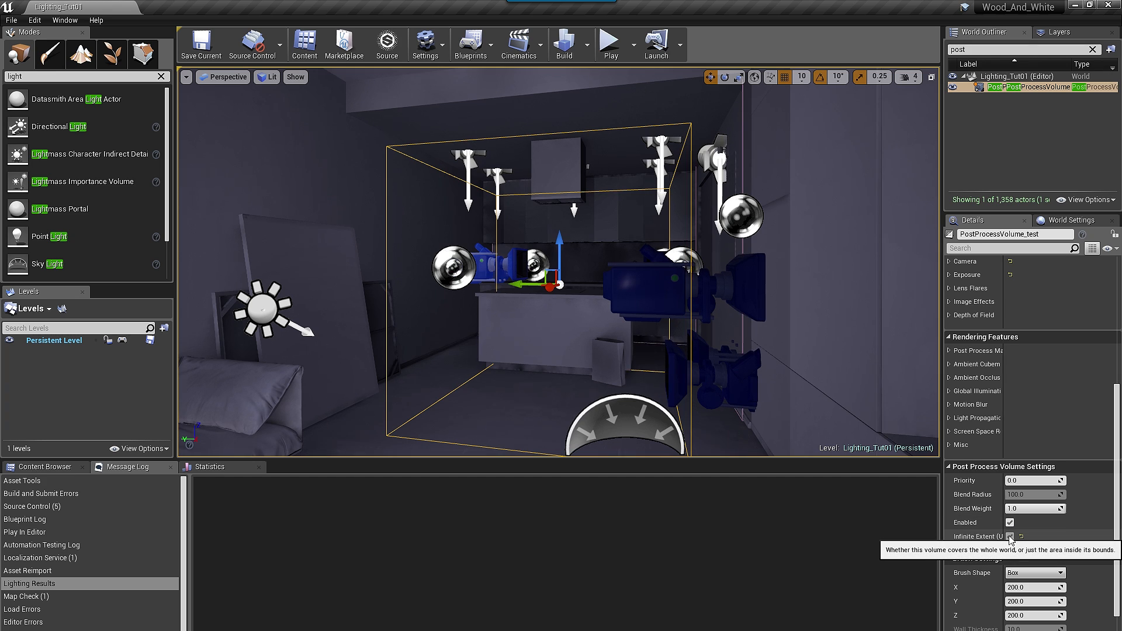
# Step: Expand the volume's Camera and Exposure settings, and switch exposure compensation off and back on to compare the room's brightness
pyautogui.scroll(5, 1040, 444)
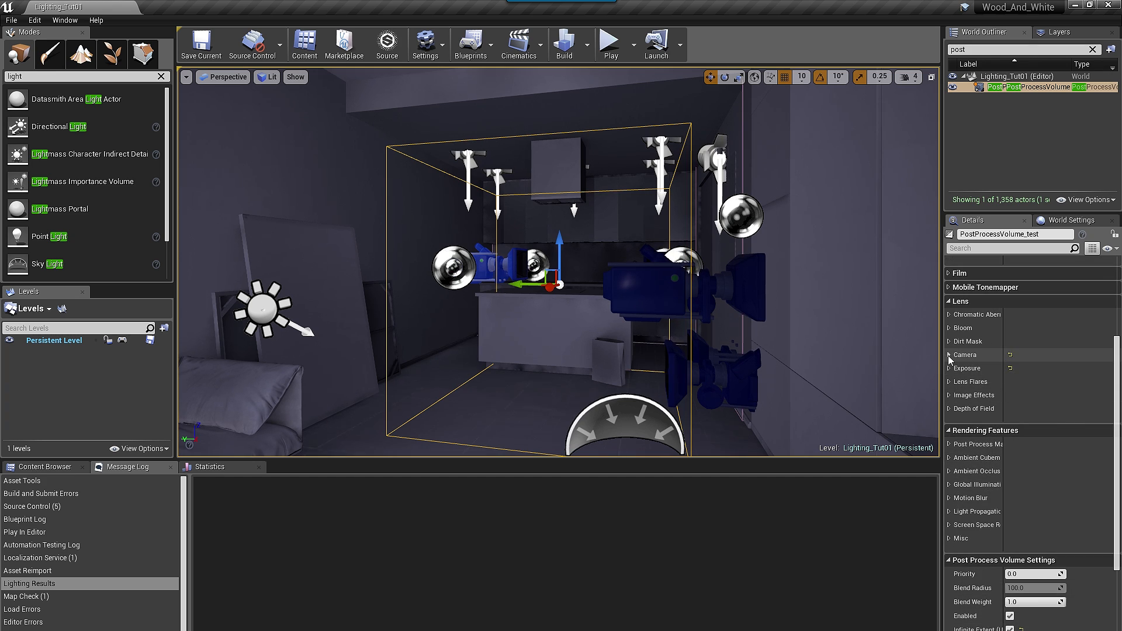
pyautogui.click(949, 356)
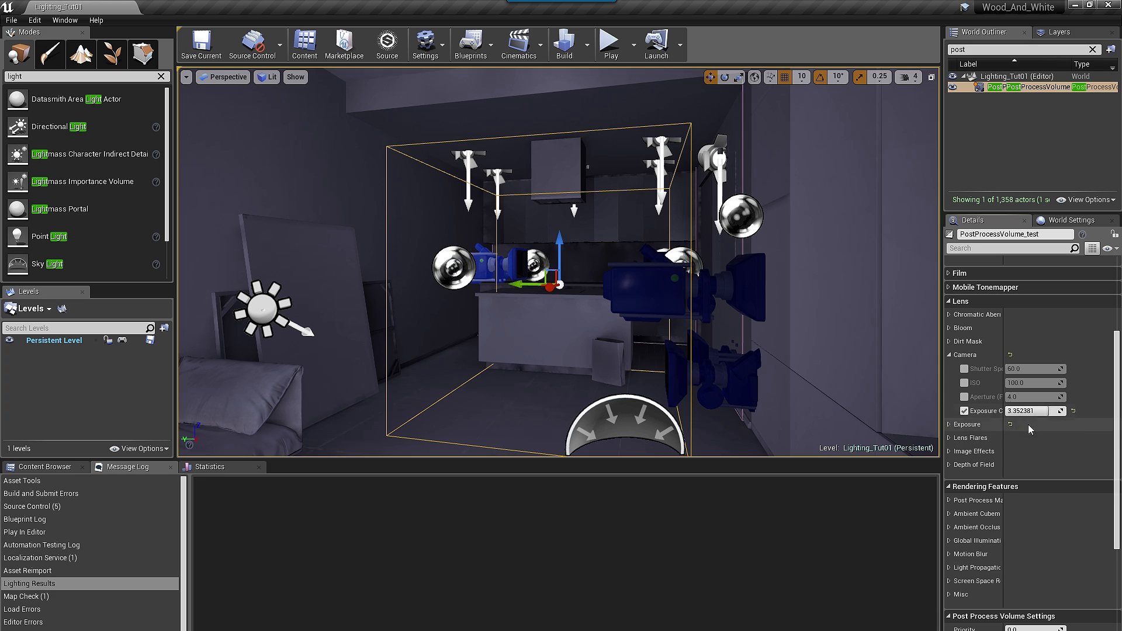
pyautogui.click(950, 424)
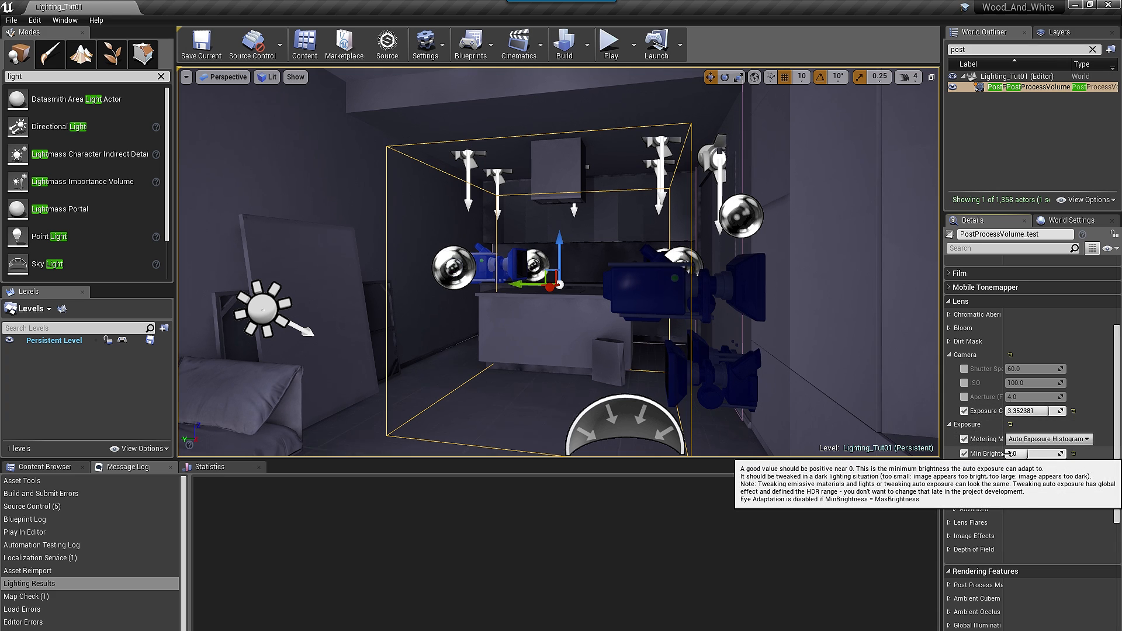
pyautogui.click(964, 412)
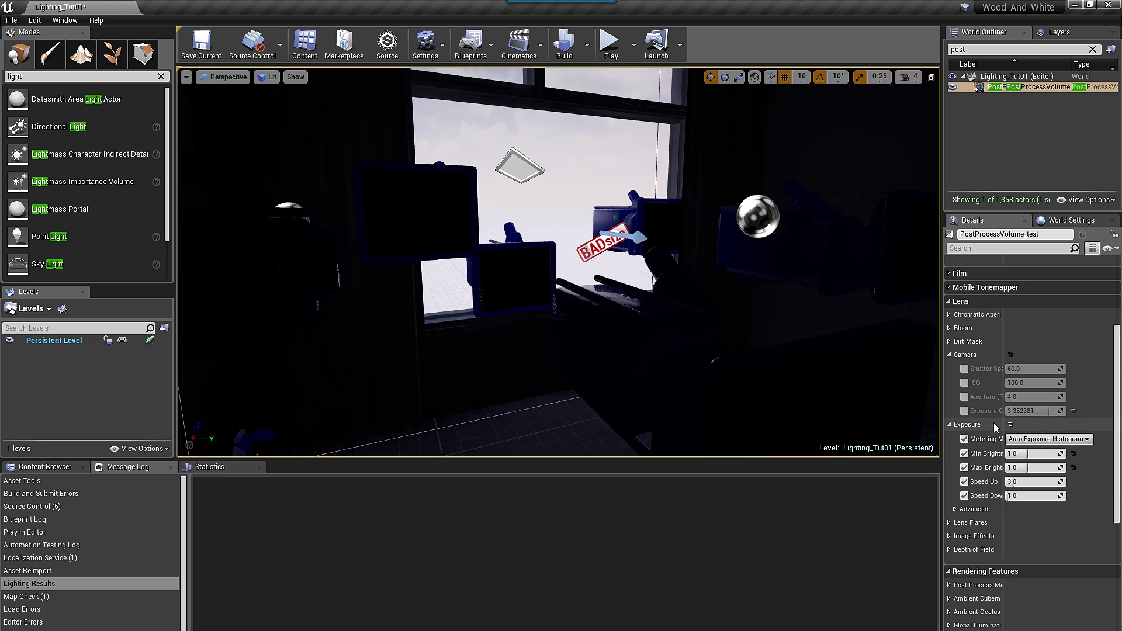
pyautogui.click(965, 412)
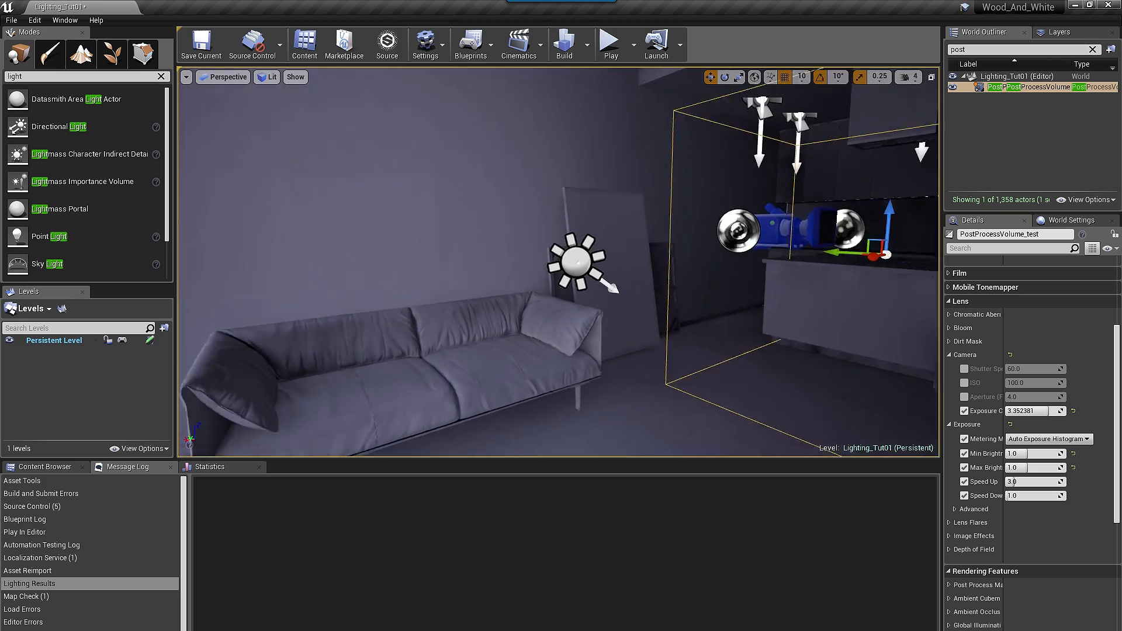
pyautogui.moveTo(706, 314); pyautogui.dragTo(654, 304, button='right')
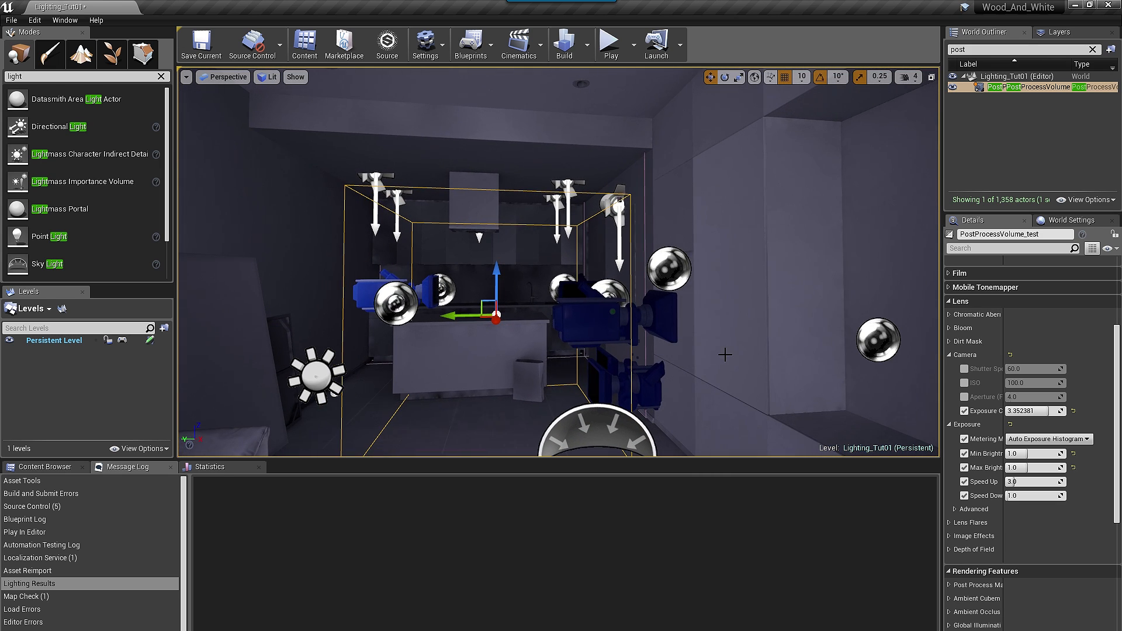
# Step: Reset the post process volume's exposure compensation to 0.0, and select the sky light to review its settings
pyautogui.click(1074, 413)
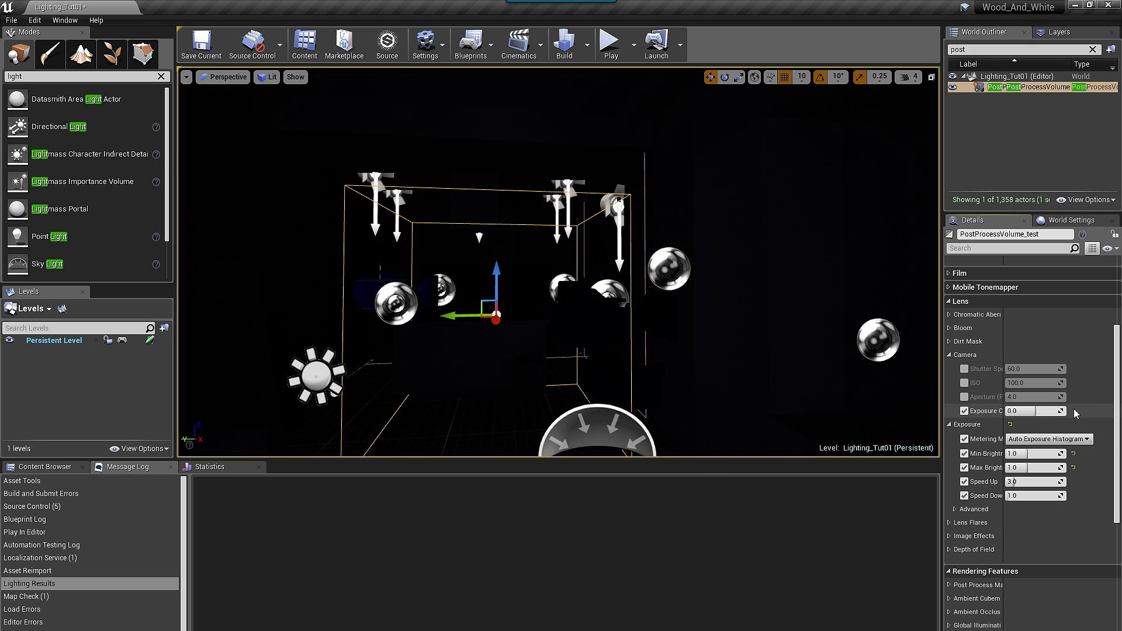
pyautogui.moveTo(584, 263); pyautogui.dragTo(697, 203, button='right')
pyautogui.press('s')
pyautogui.press('g')
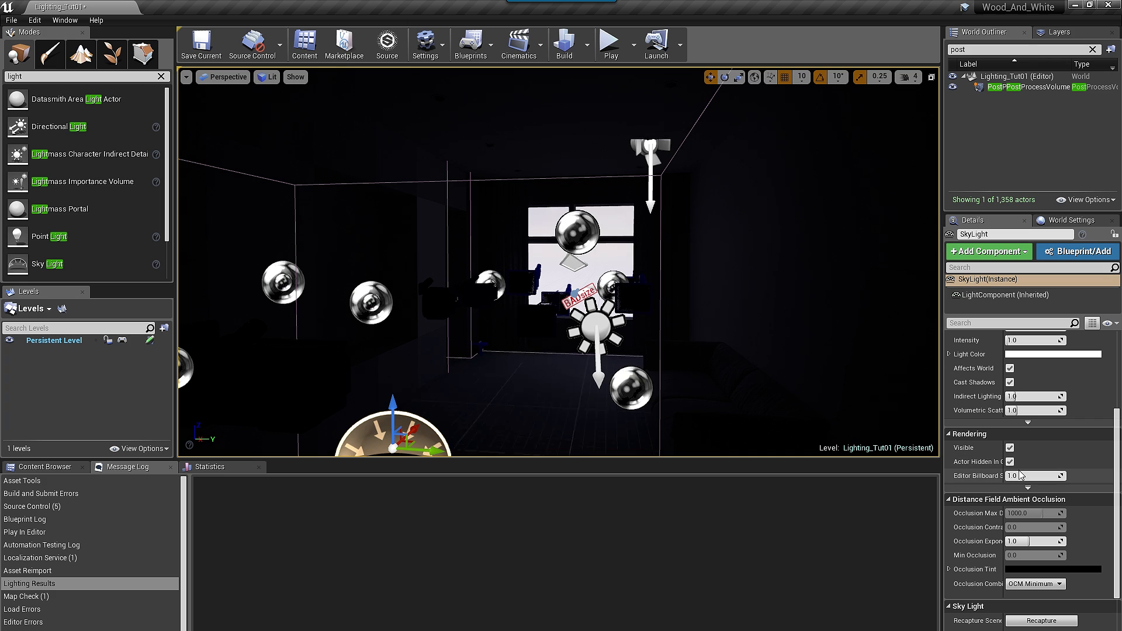
pyautogui.scroll(5, 1020, 475)
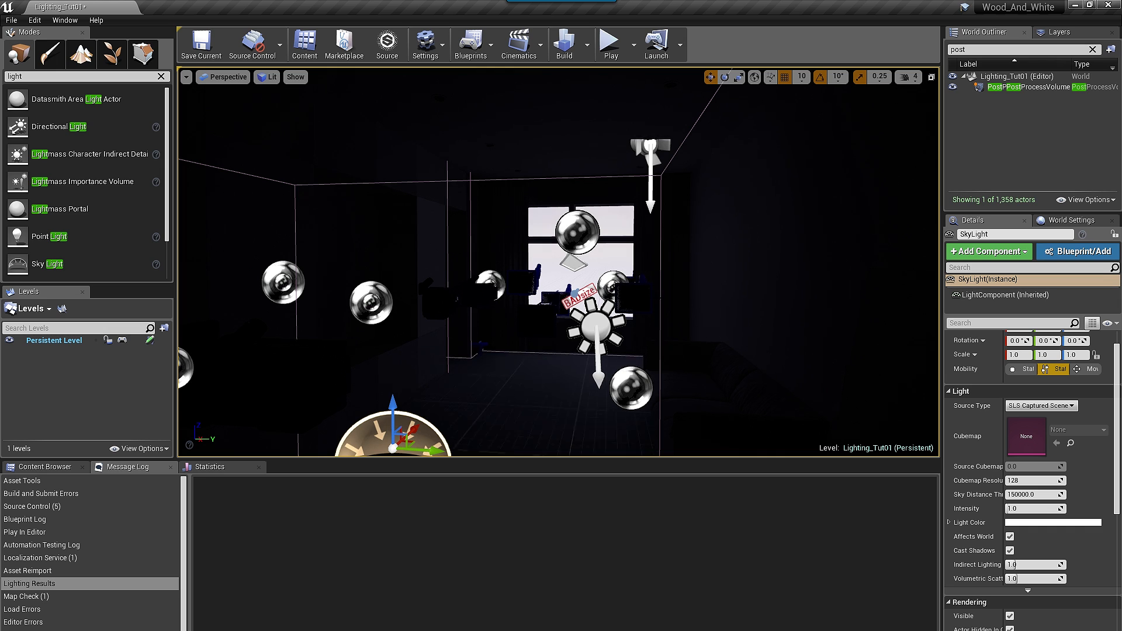
# Step: Reselect the post process volume and disable its exposure compensation override
pyautogui.press('w')
pyautogui.moveTo(558, 262); pyautogui.dragTo(818, 263, button='right')
pyautogui.press('s')
pyautogui.click(1029, 87)
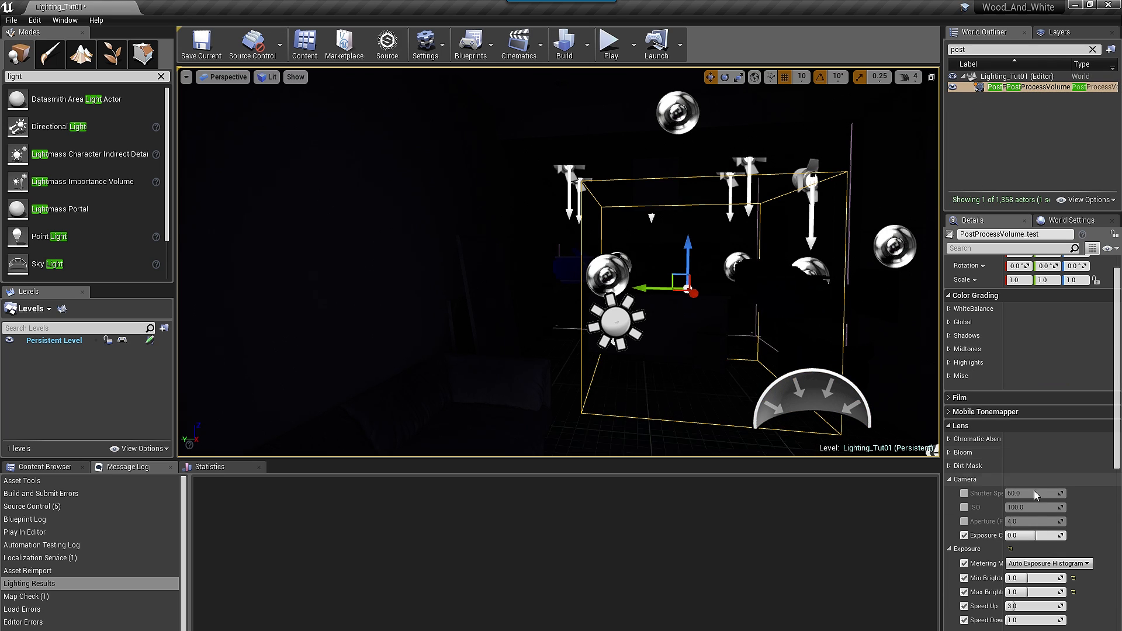
pyautogui.click(965, 535)
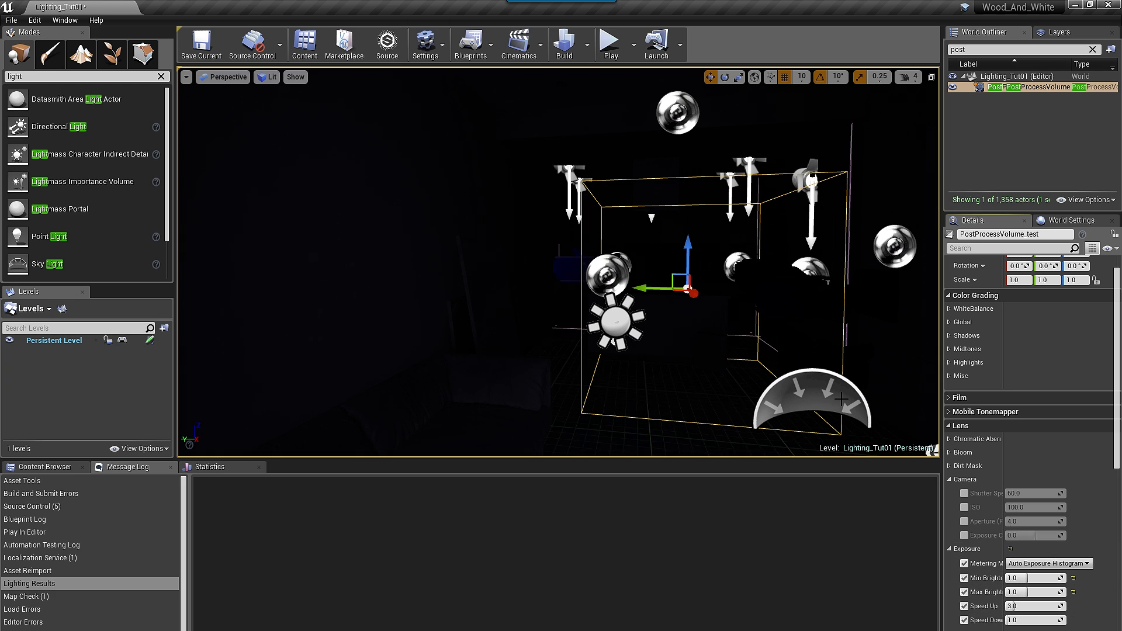
# Step: Select the sky light and set its source type to SLS Specified Cubemap
pyautogui.click(814, 364)
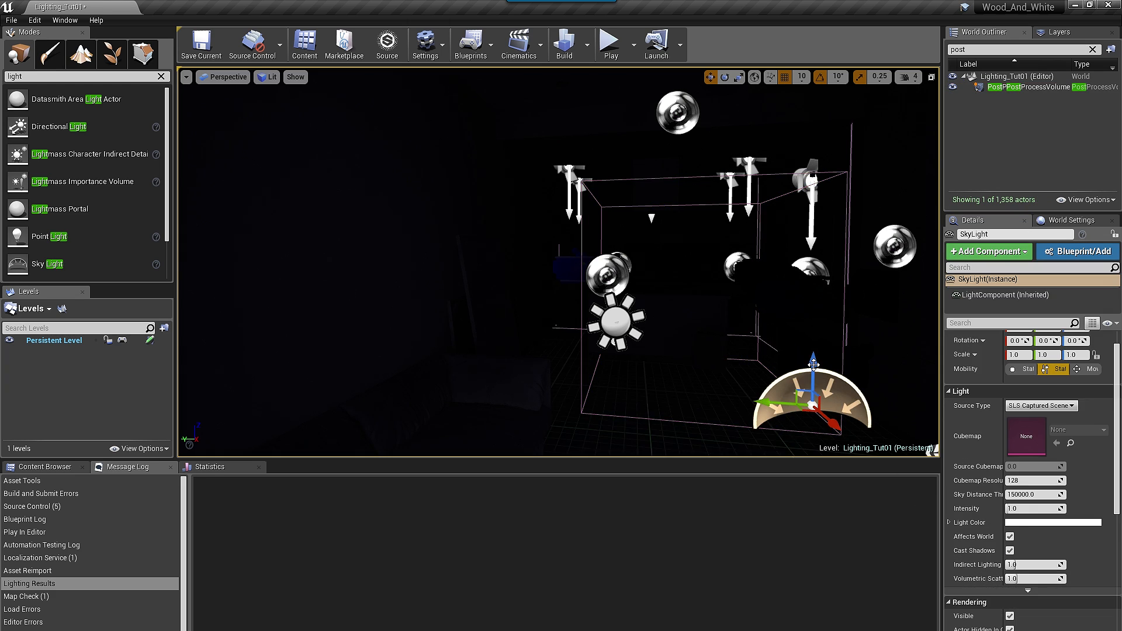
pyautogui.click(1036, 407)
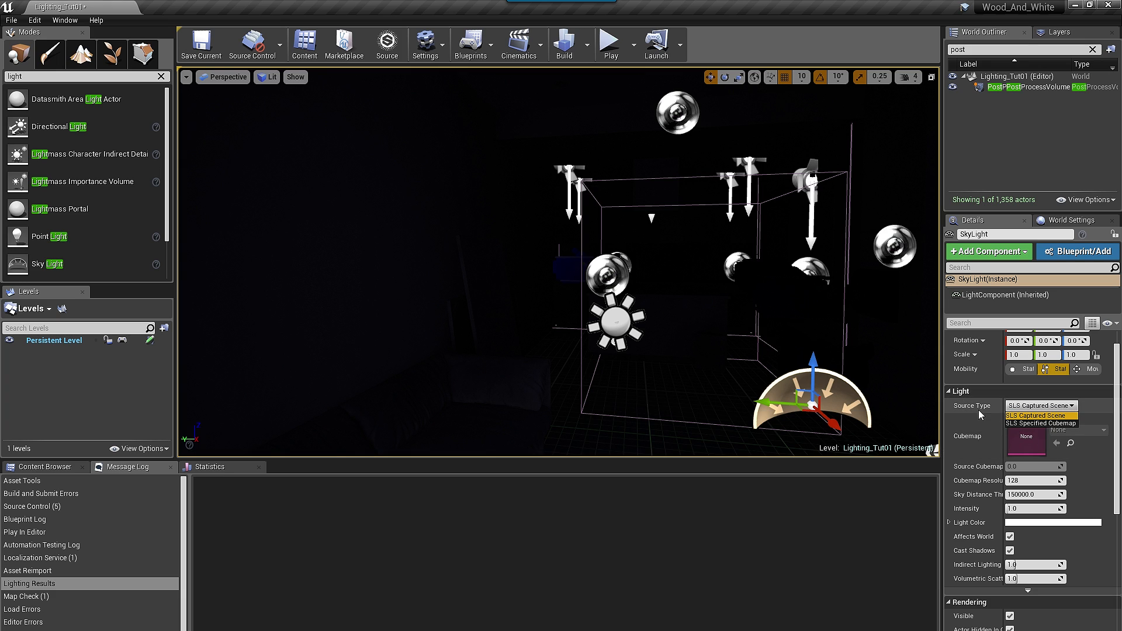
pyautogui.click(1038, 423)
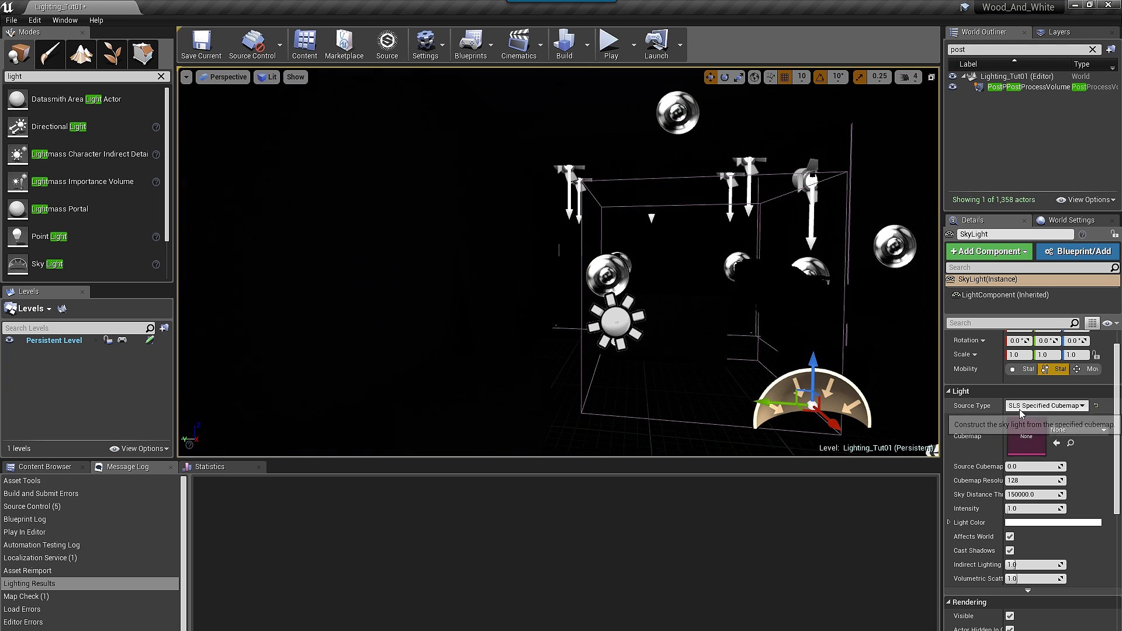
# Step: Search the whole Content folder for "hdr" and select the 05-08_Day_B texture cube
pyautogui.click(48, 471)
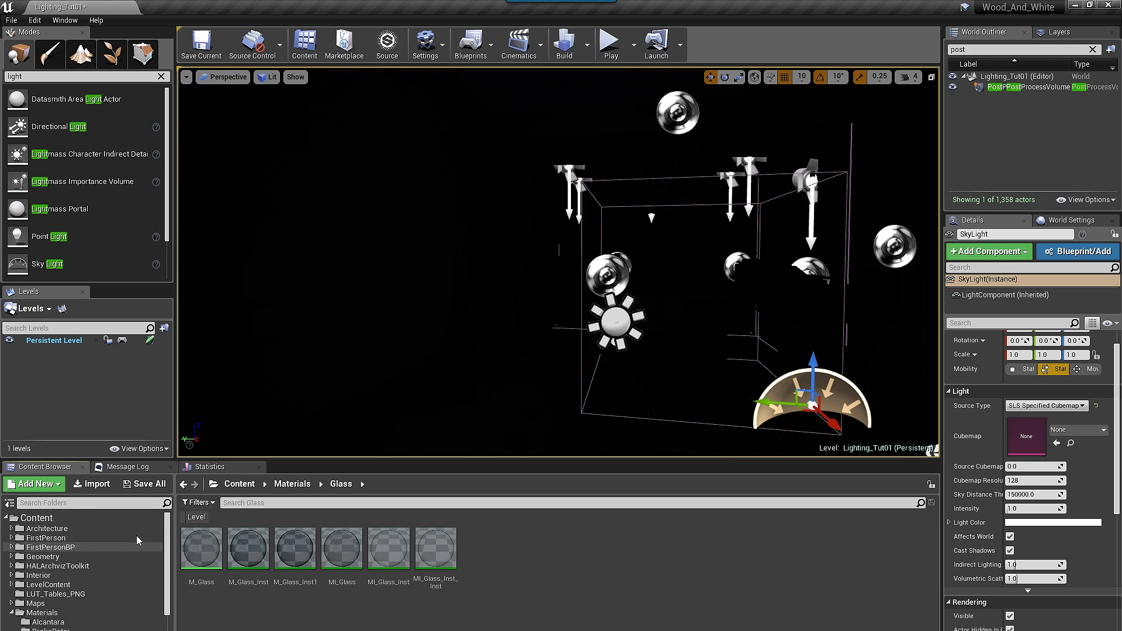
pyautogui.click(132, 518)
pyautogui.click(272, 502)
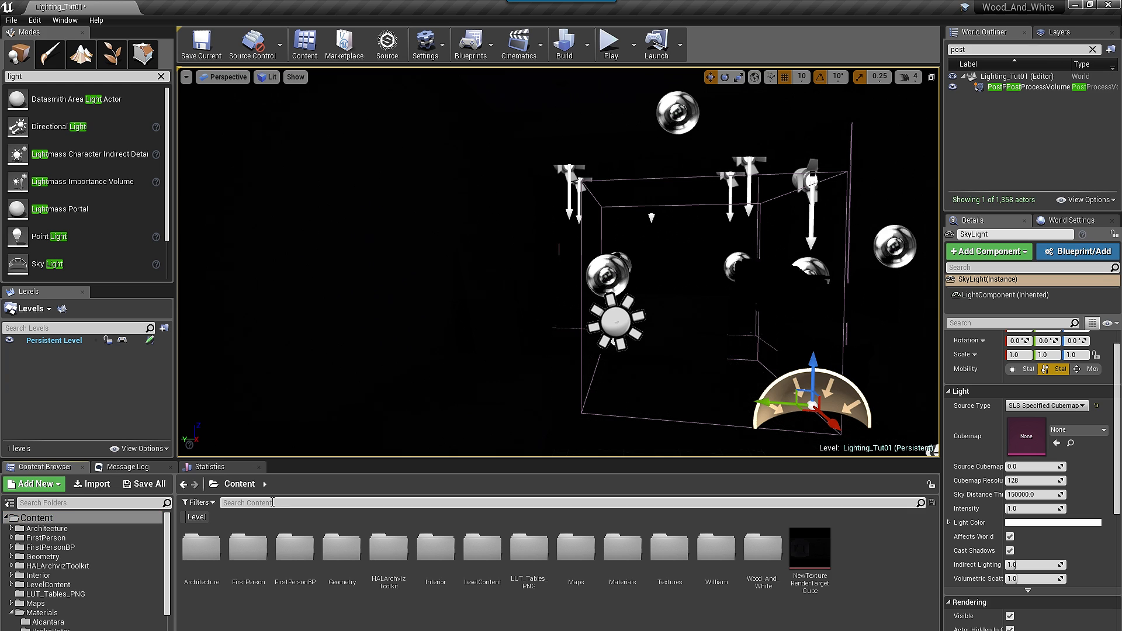
pyautogui.write('hdr')
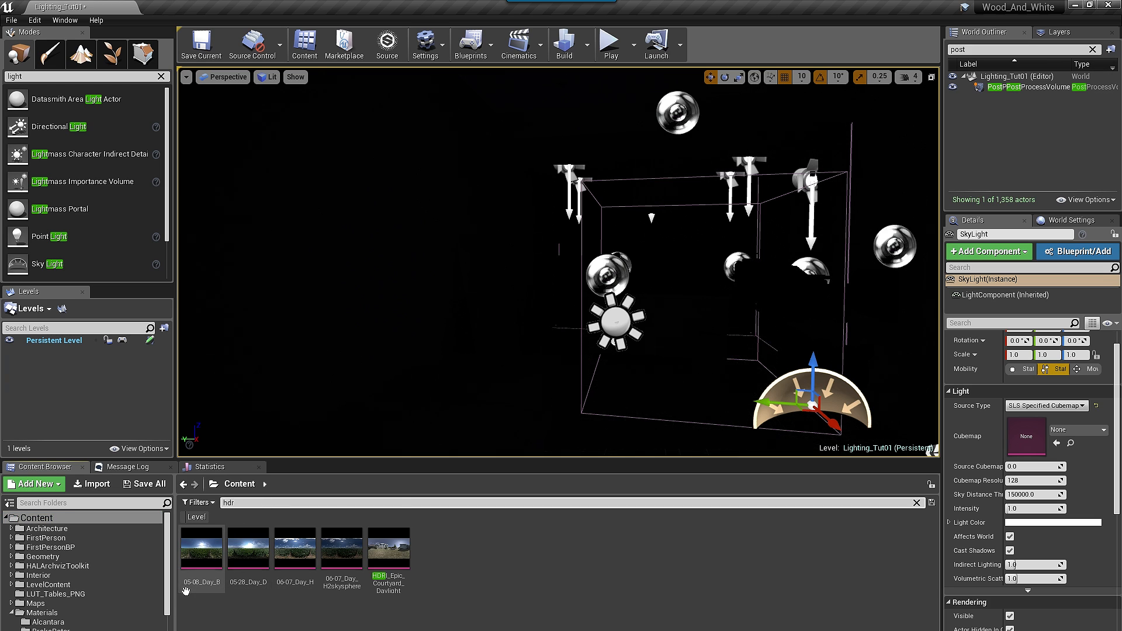
pyautogui.click(200, 559)
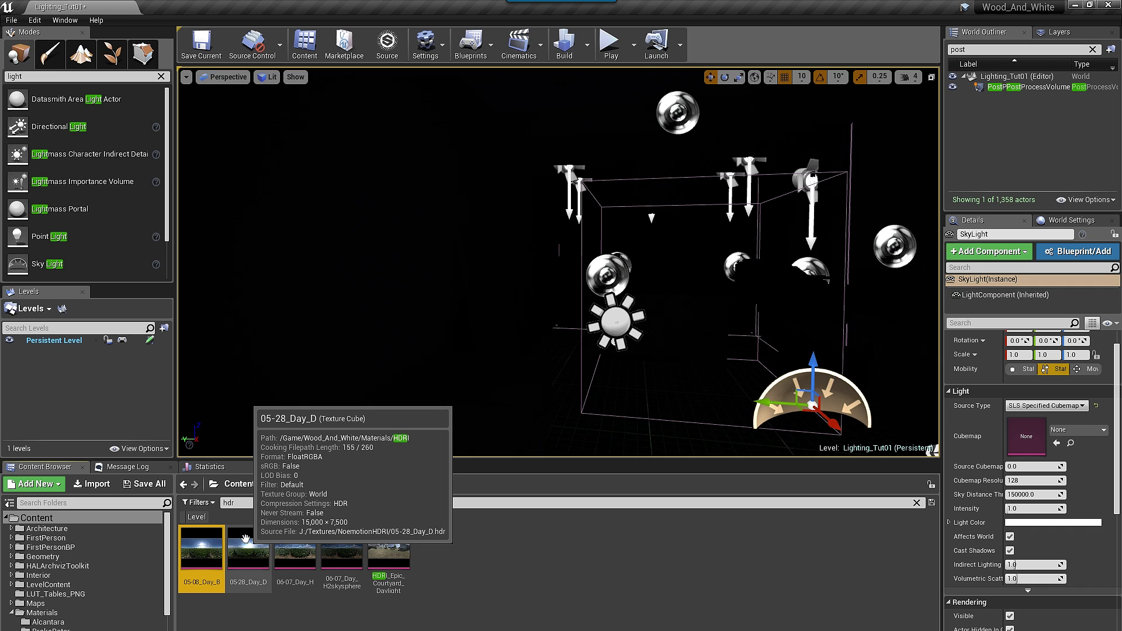
# Step: Review the Streaming and Maps & Modes pages of the project settings and close them
pyautogui.click(34, 20)
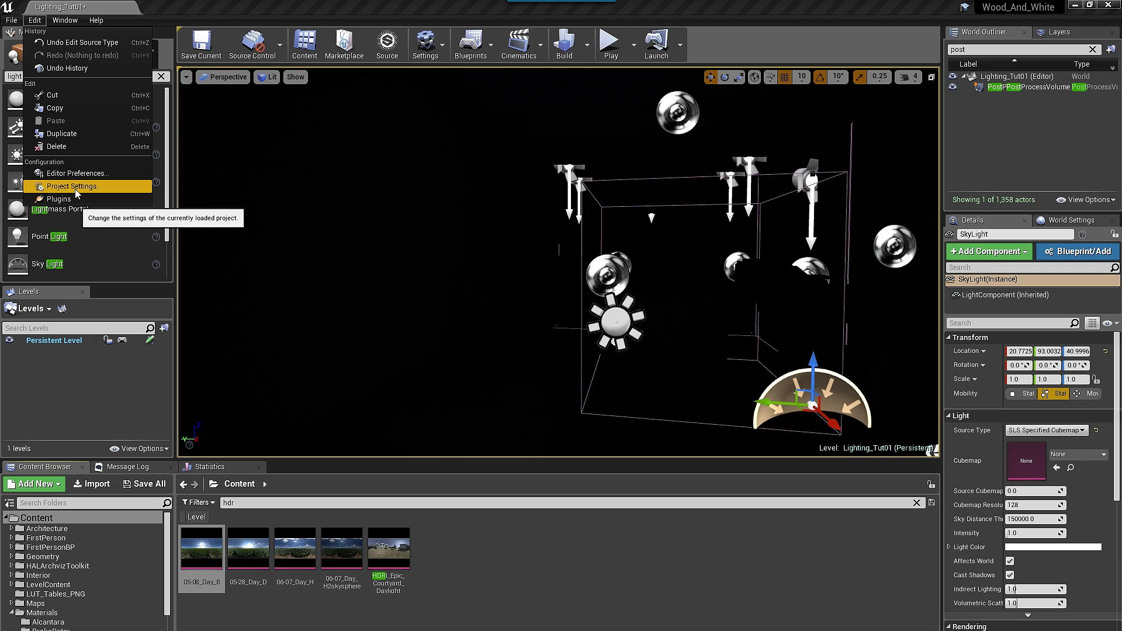
pyautogui.click(75, 187)
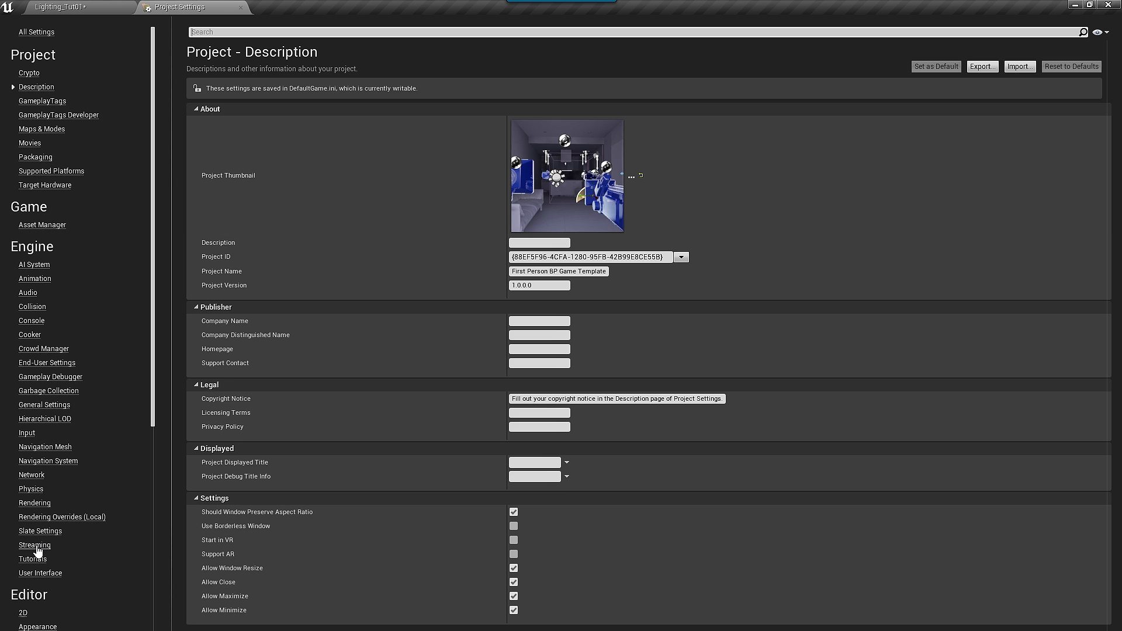
pyautogui.click(36, 546)
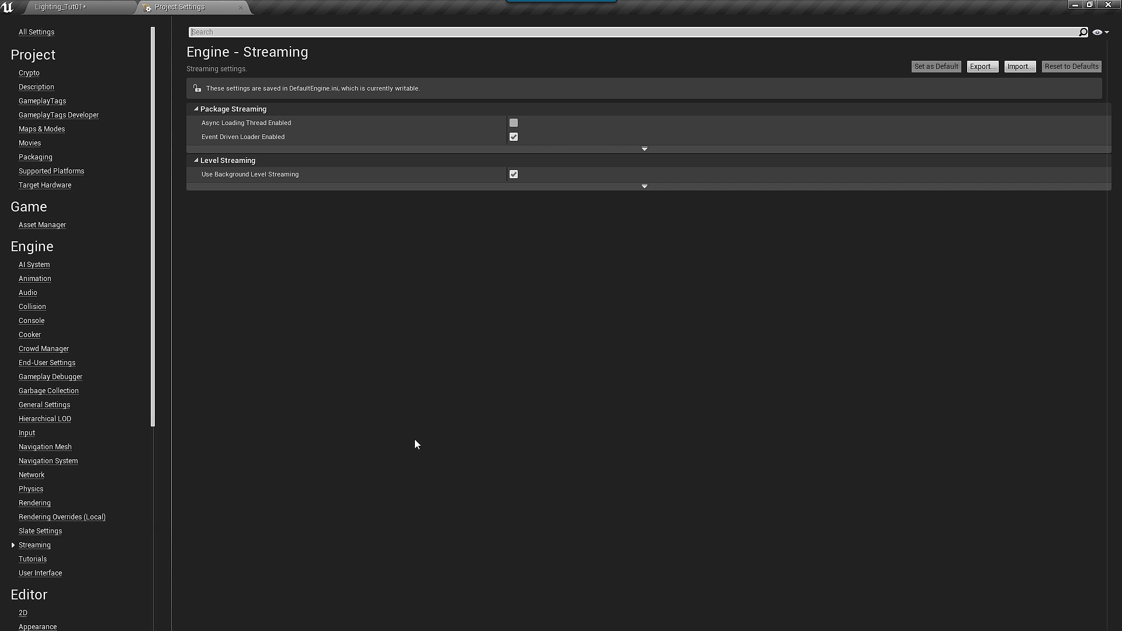
pyautogui.click(42, 129)
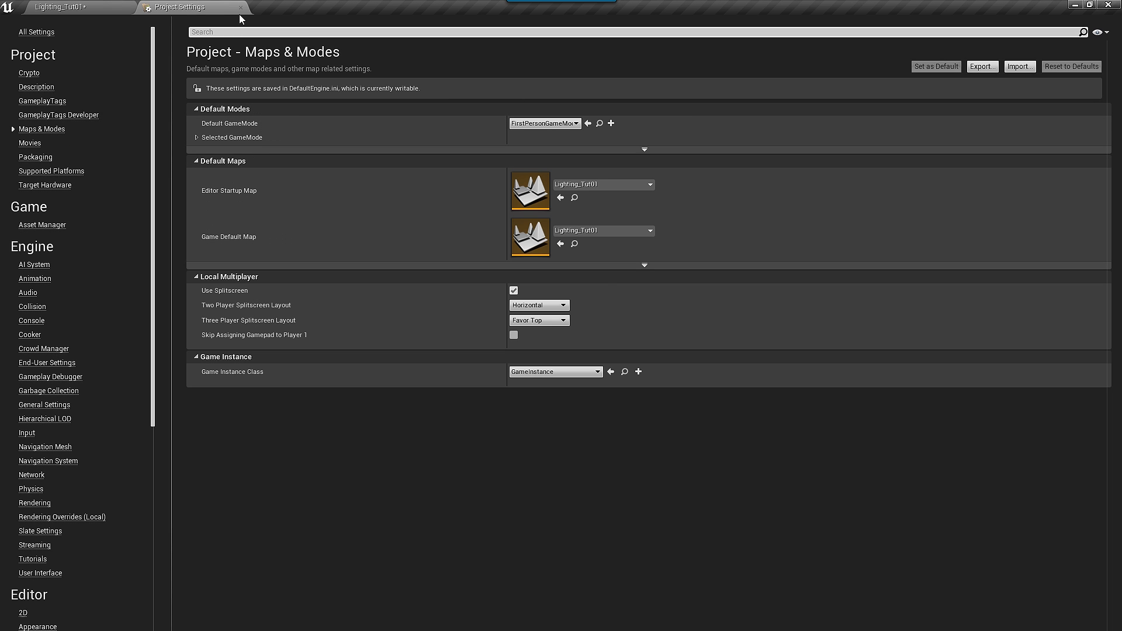
pyautogui.click(240, 7)
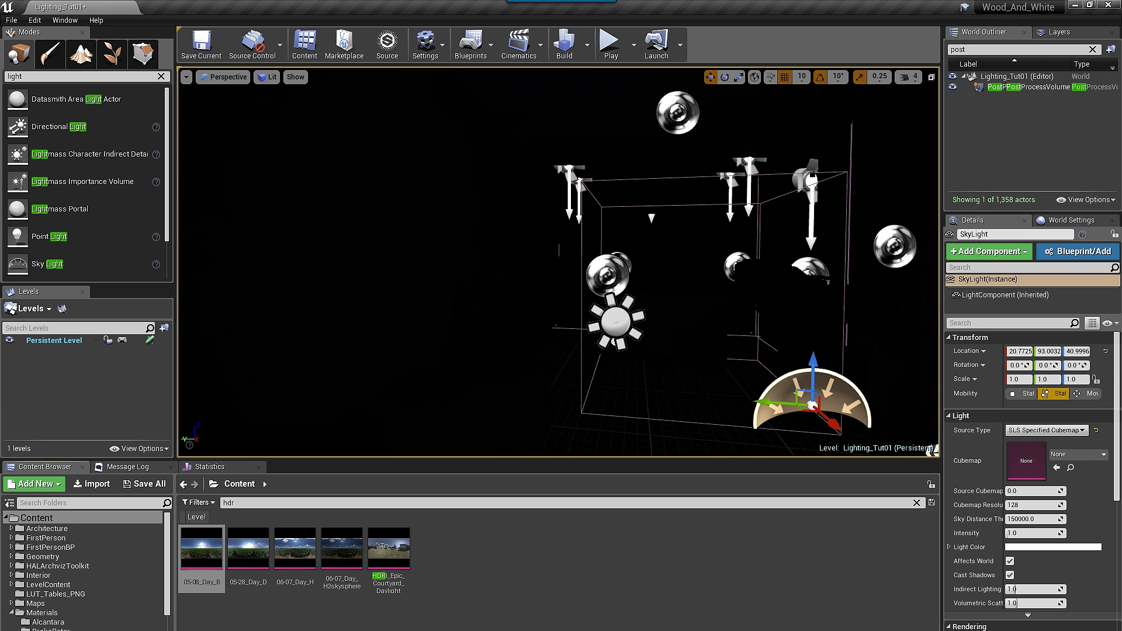
# Step: Turn off the Visible option of the lightmass portals at the two windows
pyautogui.press('s')
pyautogui.moveTo(558, 262); pyautogui.dragTo(530, 270, button='right')
pyautogui.press('w')
pyautogui.press('d')
pyautogui.press('w')
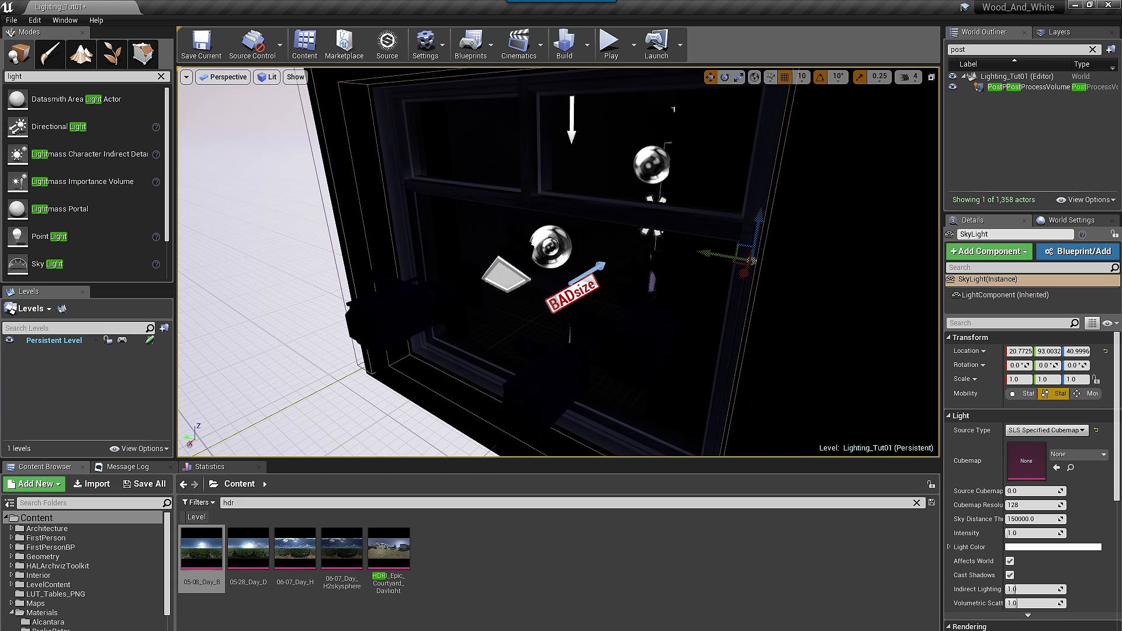
pyautogui.click(508, 268)
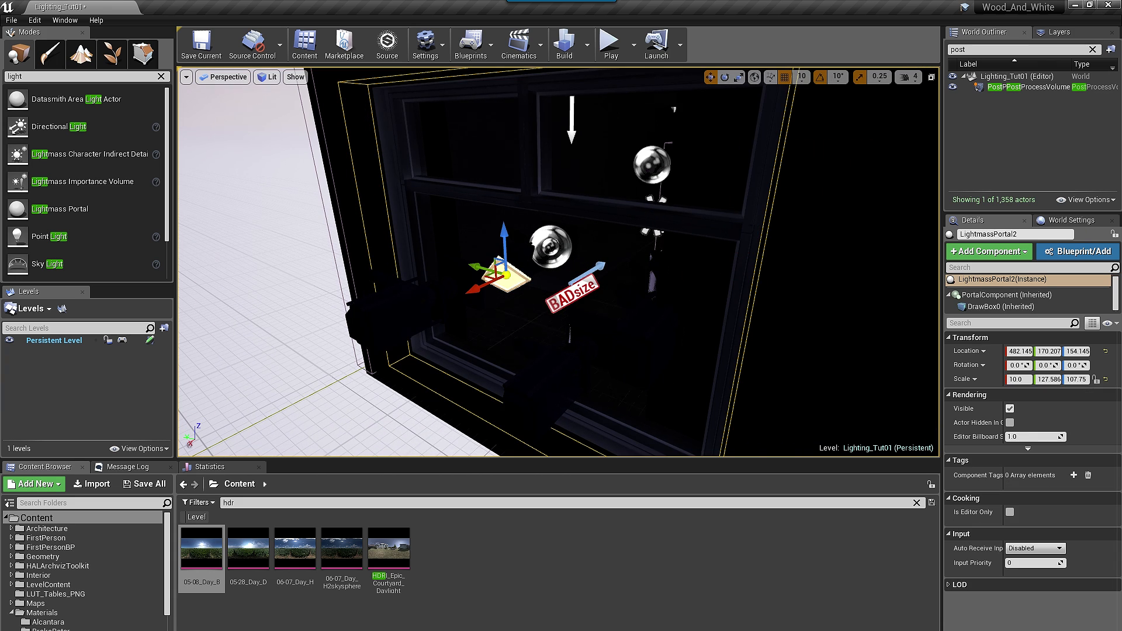
pyautogui.click(1010, 408)
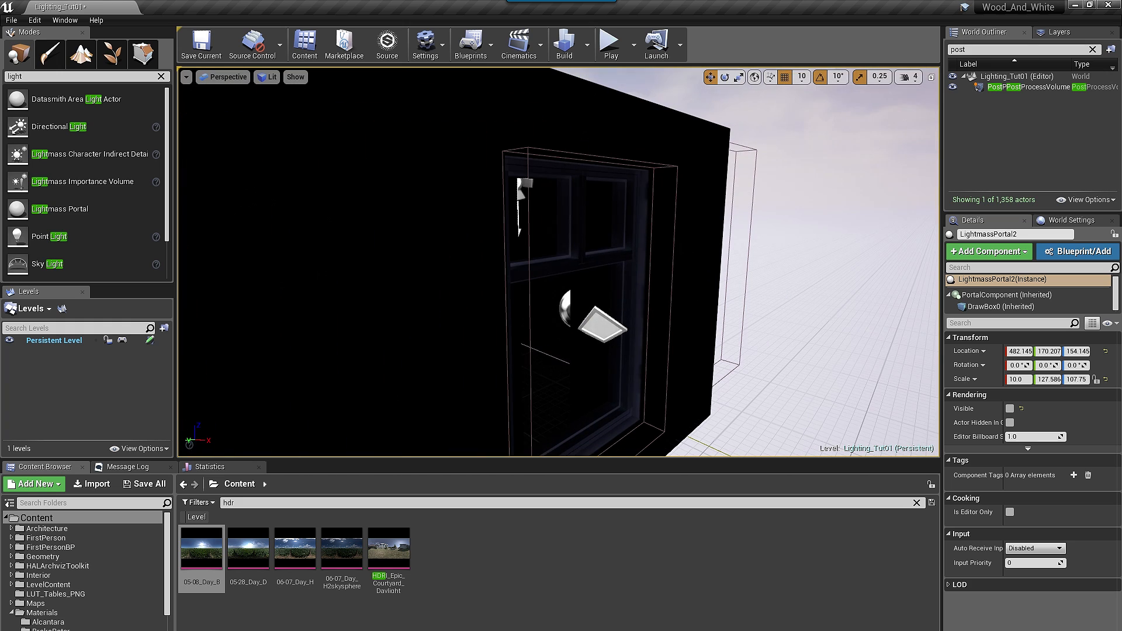
pyautogui.click(594, 333)
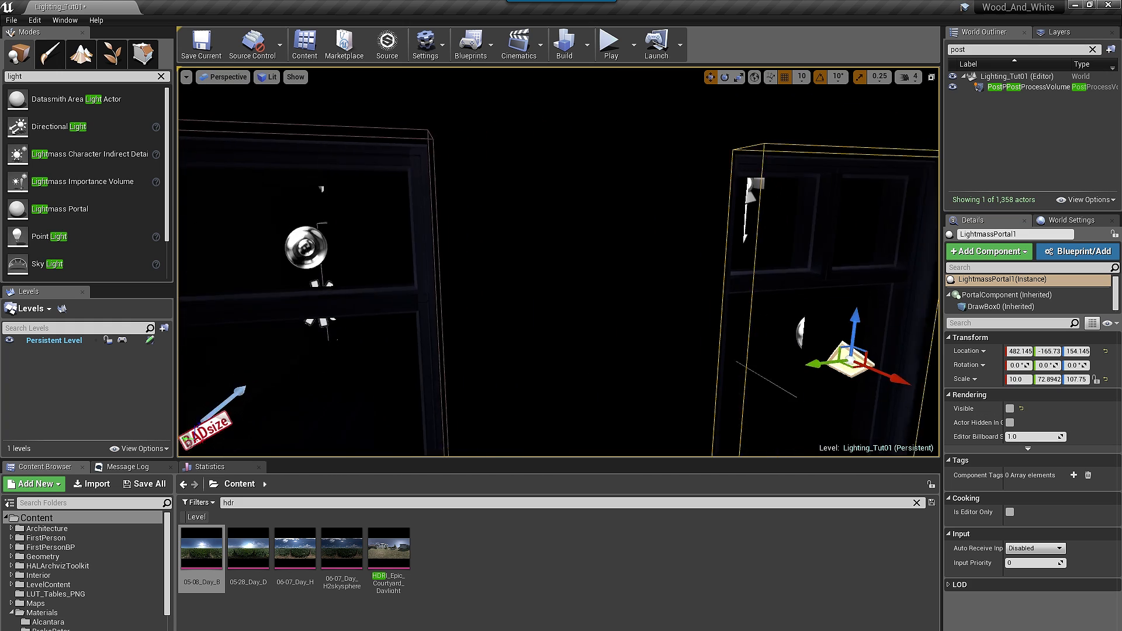
# Step: Select the sky light inside the room and assign the 05-08_Day_B texture cube as its cubemap
pyautogui.press('w')
pyautogui.moveTo(559, 262); pyautogui.dragTo(535, 251, button='right')
pyautogui.press('a')
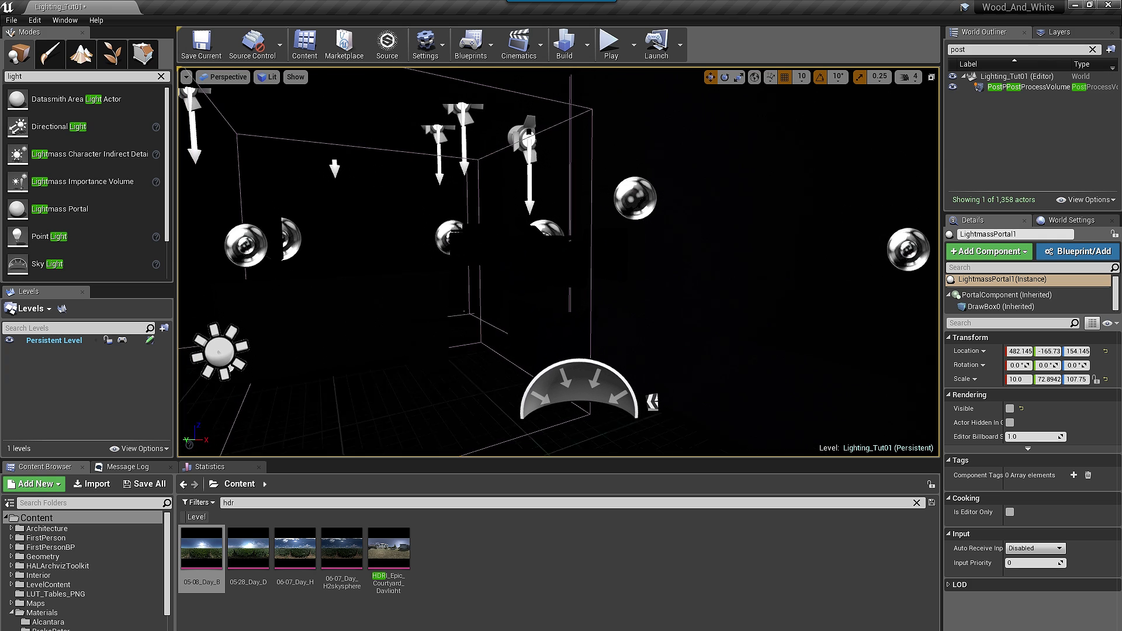
pyautogui.click(596, 406)
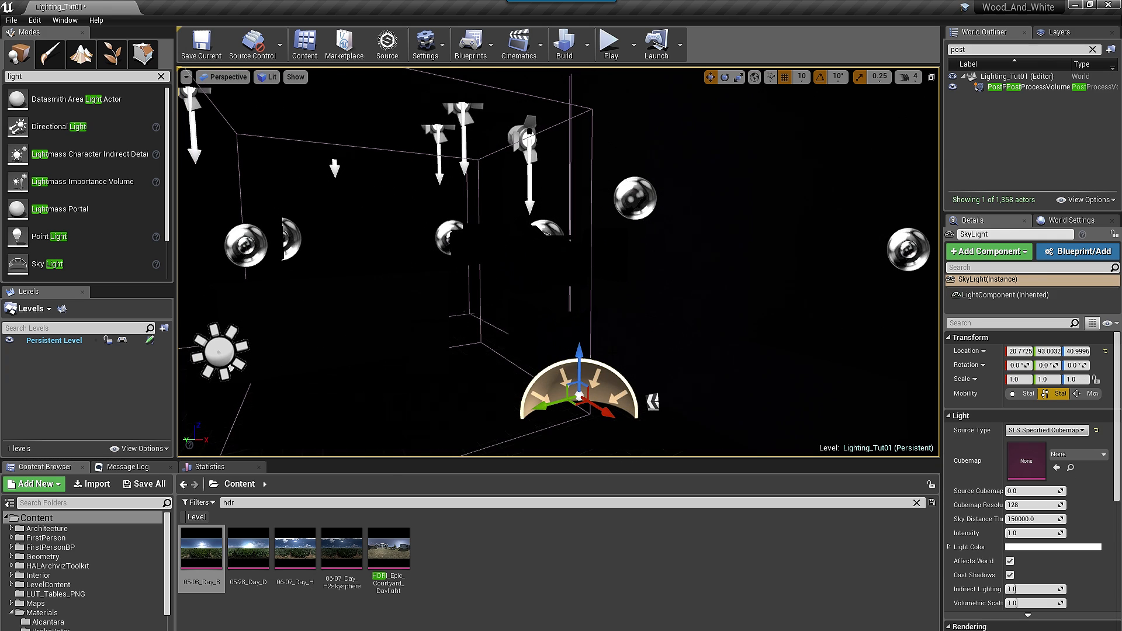
pyautogui.click(209, 546)
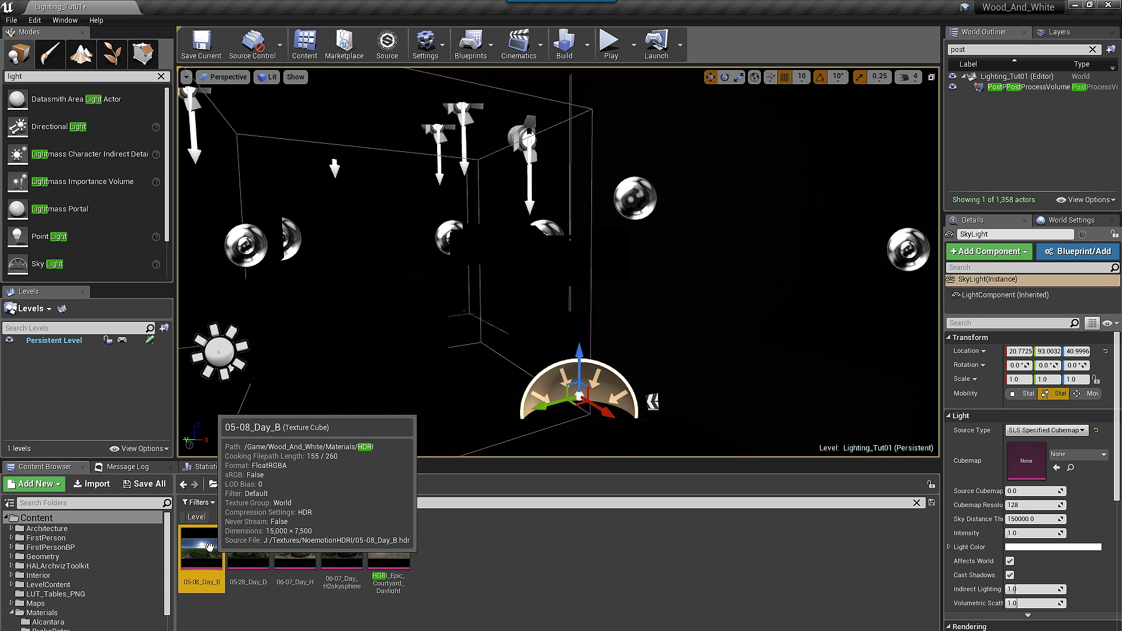
pyautogui.click(1052, 473)
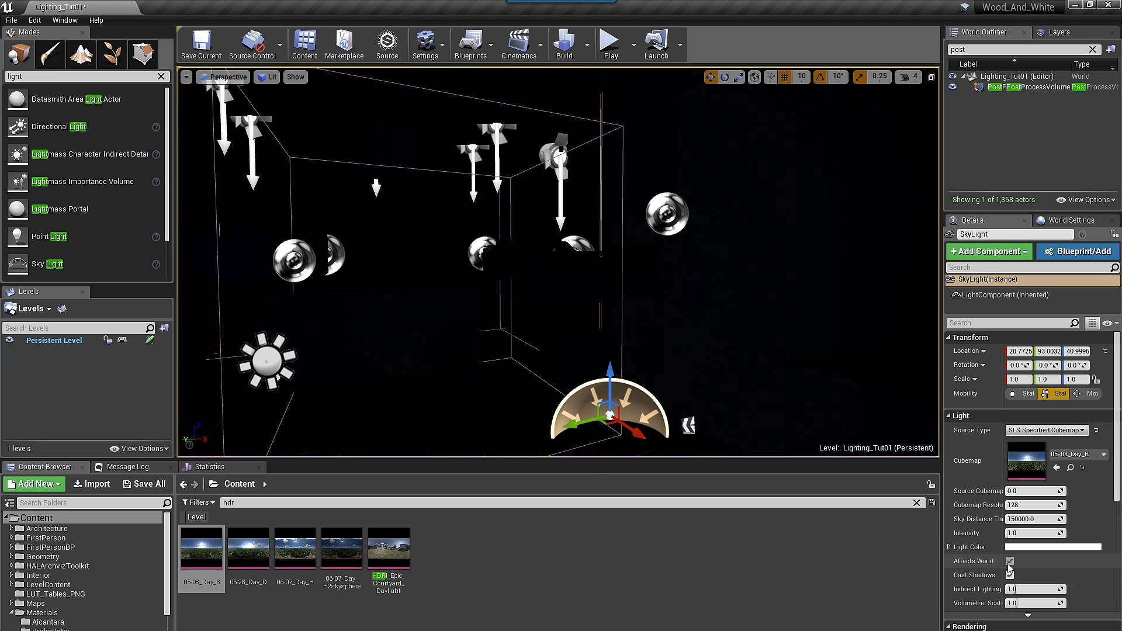
# Step: Disable the sky light's Affects World option, build the lighting and check the build's progress in Swarm Status
pyautogui.click(1009, 561)
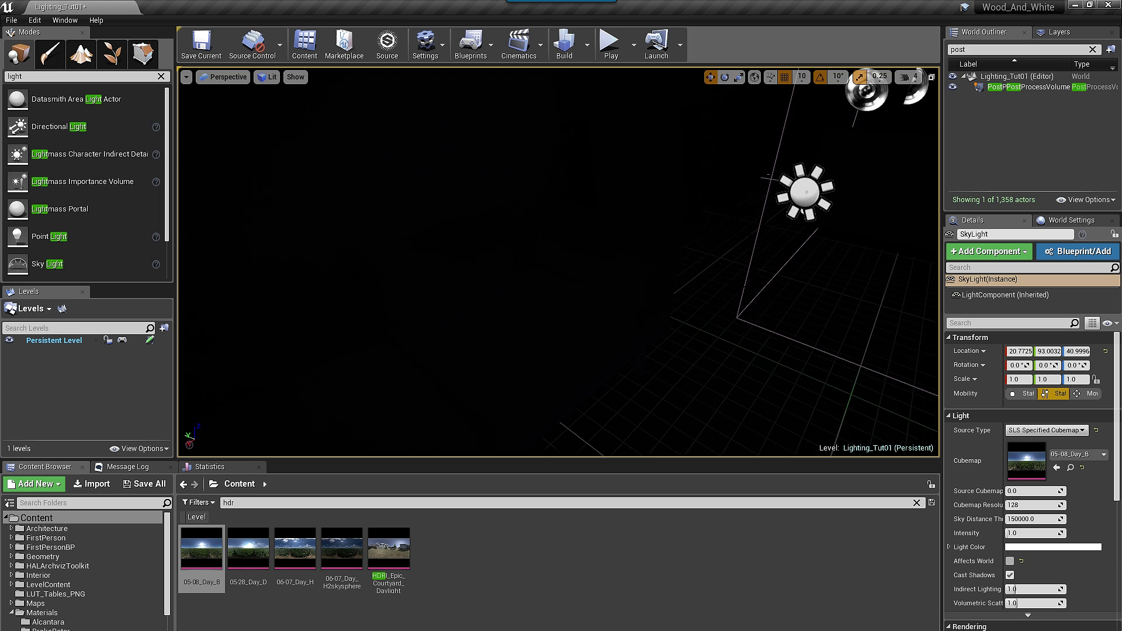
pyautogui.moveTo(559, 262); pyautogui.dragTo(690, 231, button='right')
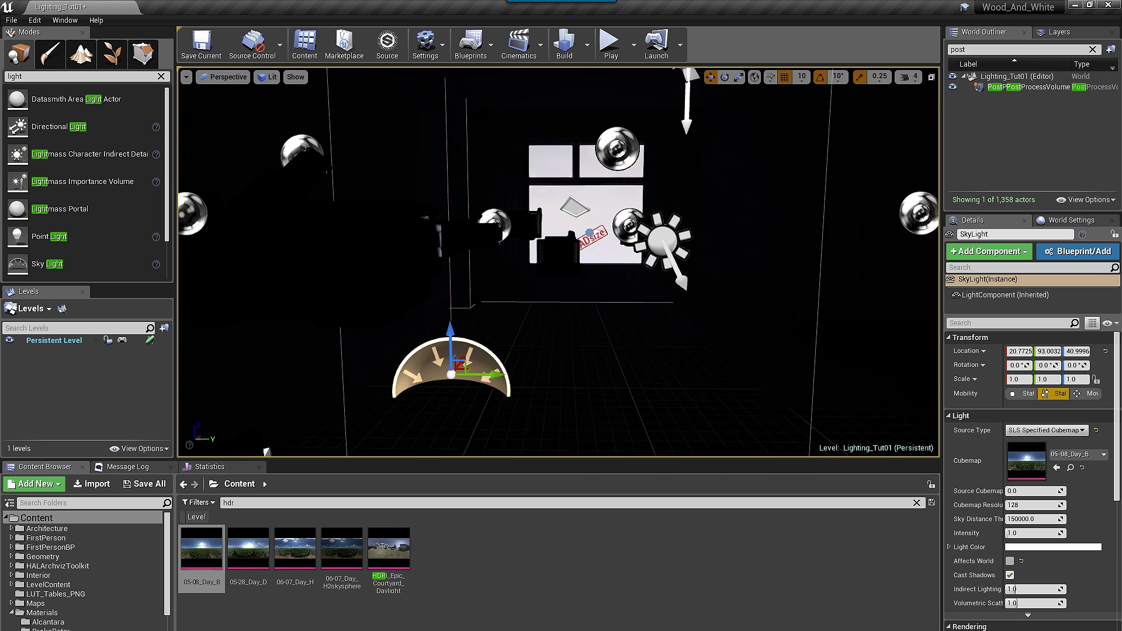
pyautogui.click(564, 43)
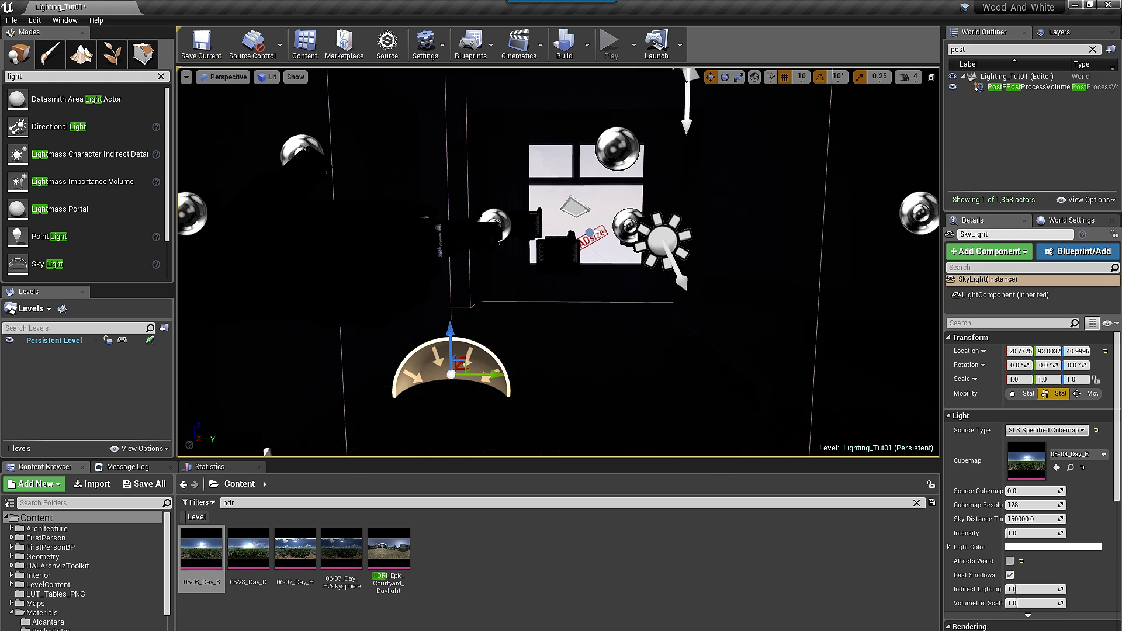
pyautogui.click(65, 500)
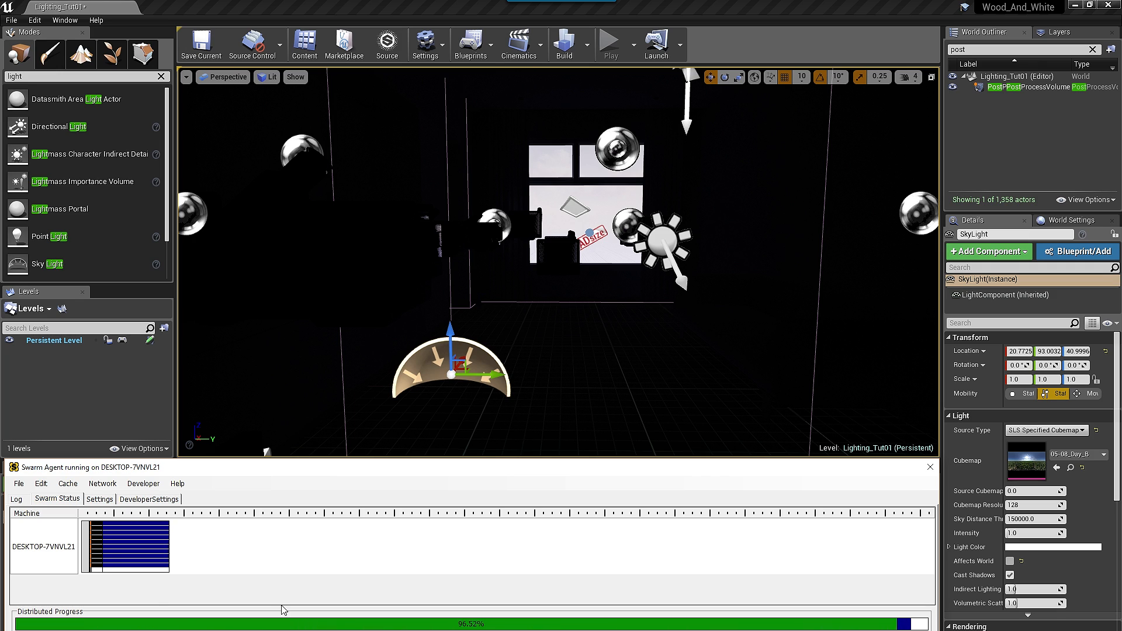
pyautogui.click(751, 13)
# Step: Re-enable the sky light's Affects World option and locate its cubemap asset in the HDRI folder
pyautogui.scroll(4, 621, 283)
pyautogui.moveTo(621, 283); pyautogui.dragTo(622, 318, button='right')
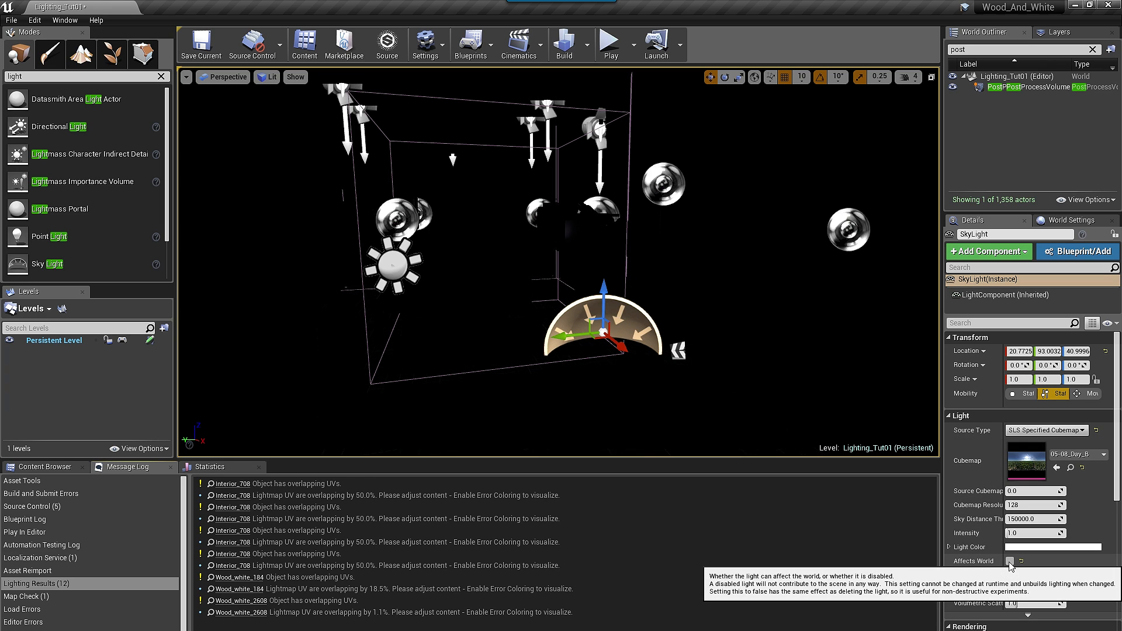
pyautogui.click(1010, 561)
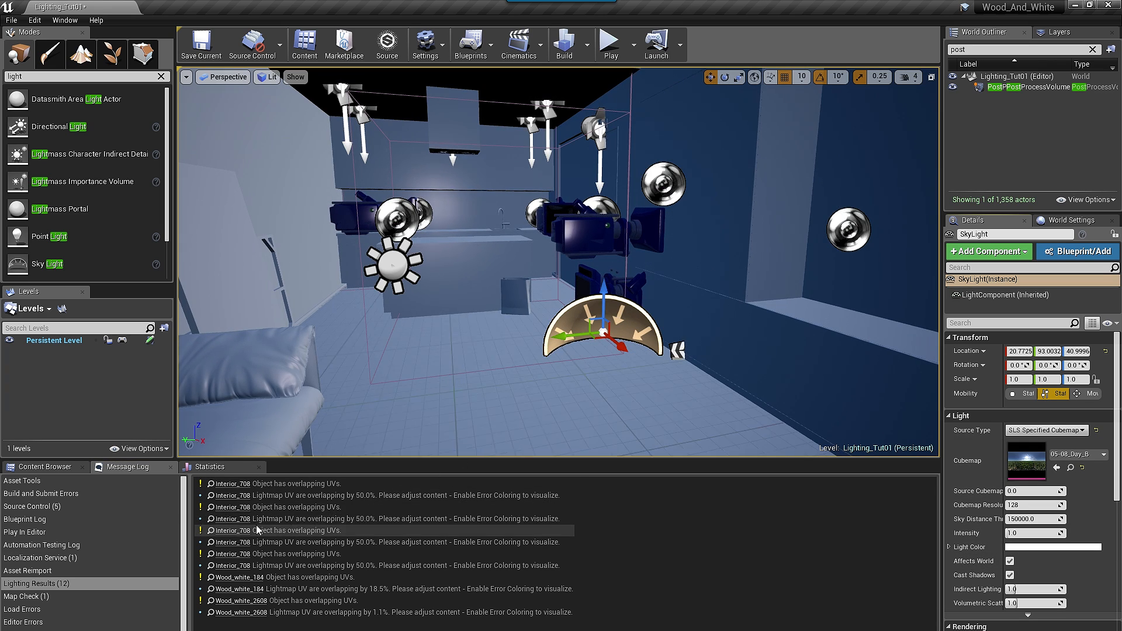
pyautogui.click(1071, 469)
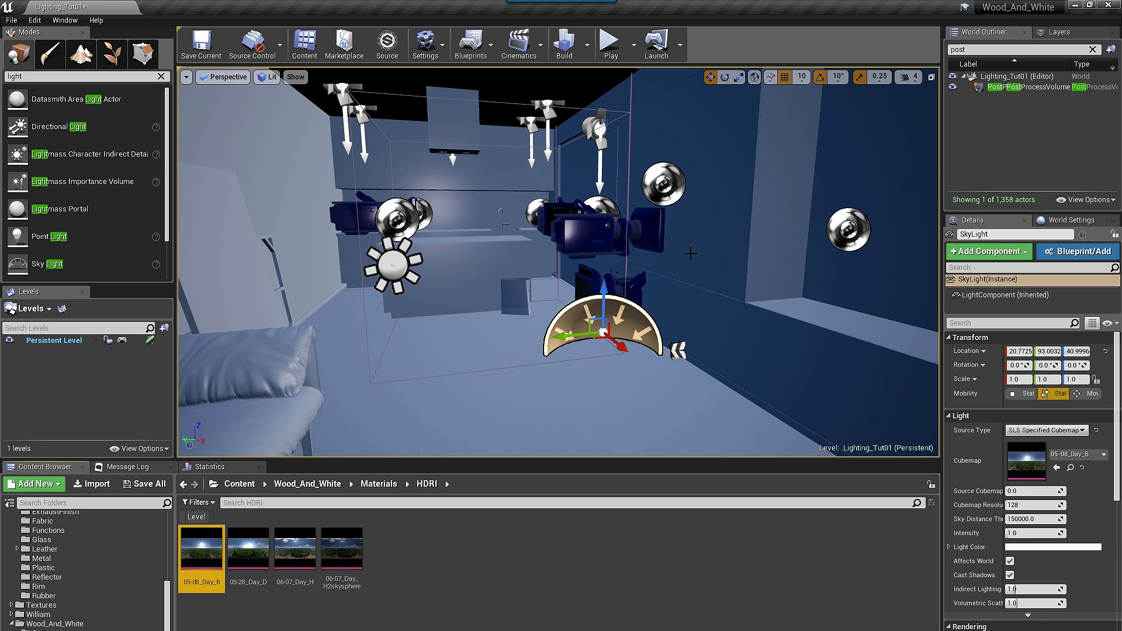
# Step: Set the sky light's intensity to 3.5
pyautogui.scroll(5, 710, 284)
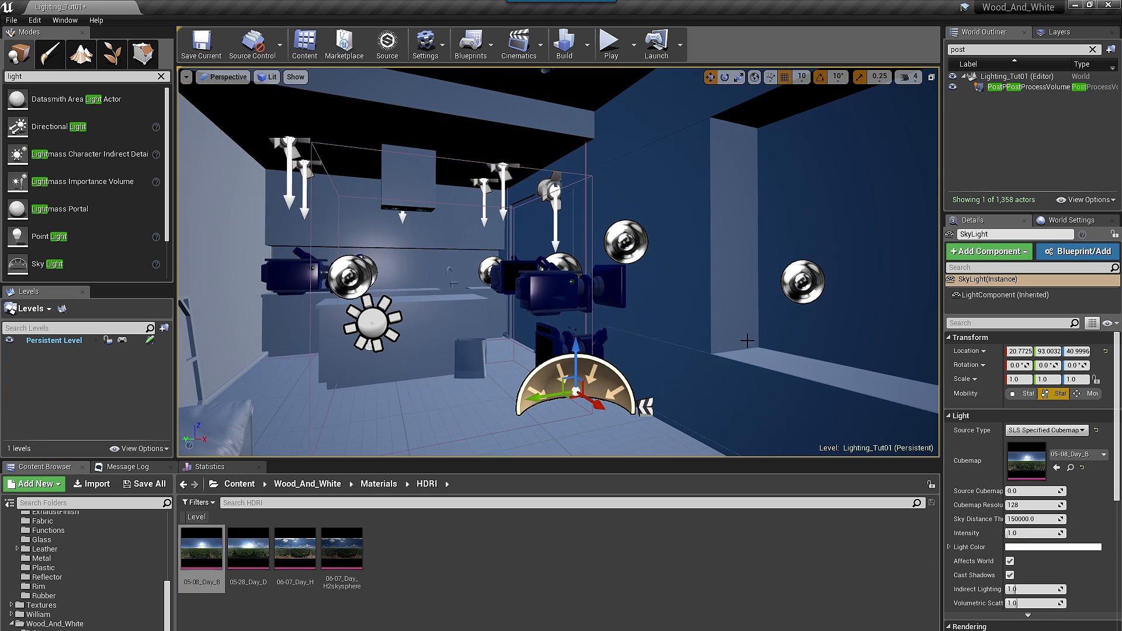
pyautogui.moveTo(740, 405); pyautogui.dragTo(713, 411, button='middle')
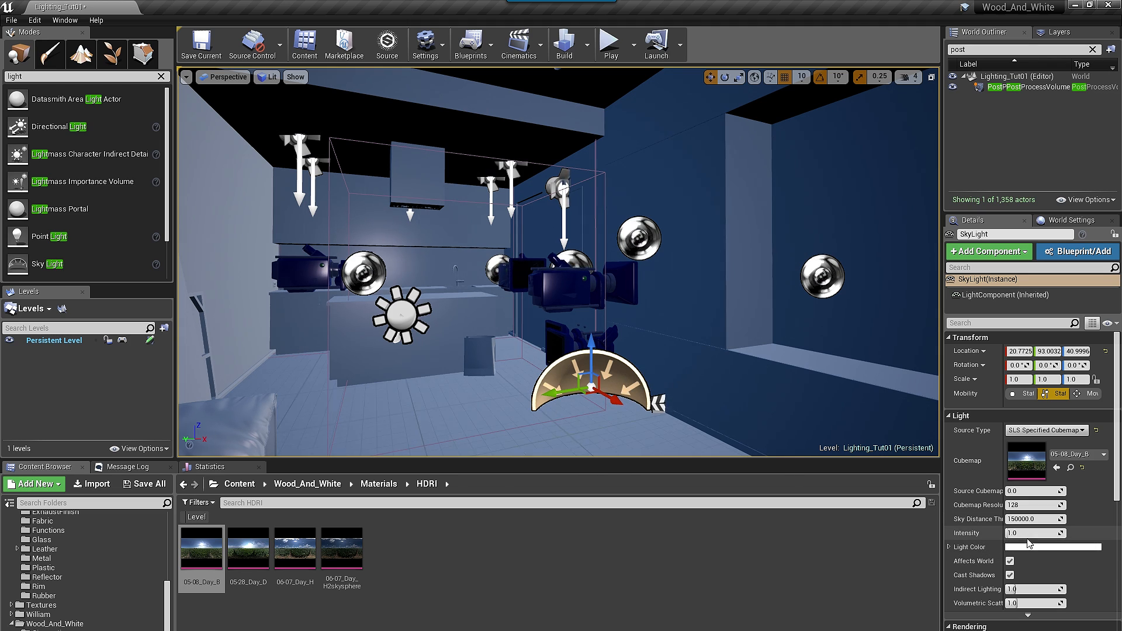
pyautogui.click(1033, 534)
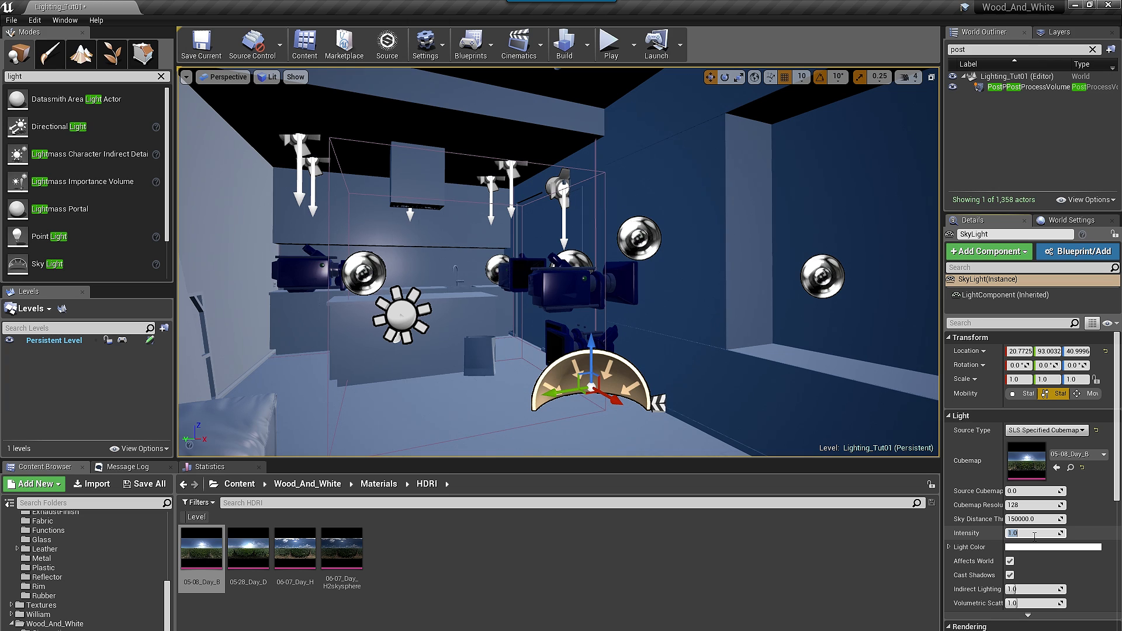
pyautogui.write('3.5')
pyautogui.press('Return')
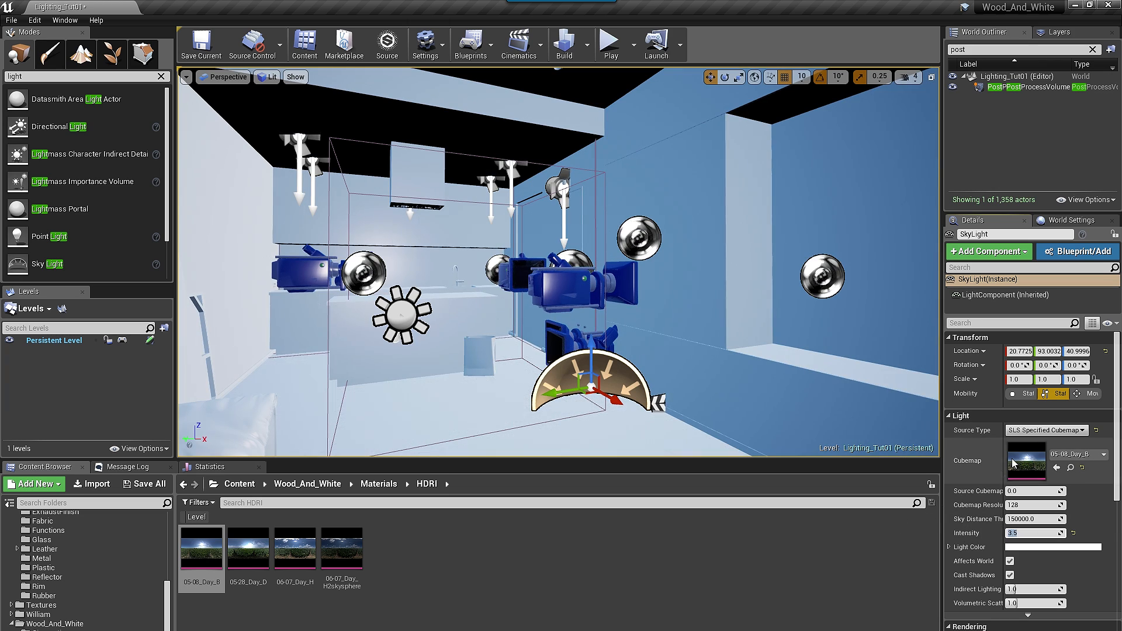
# Step: Select the post process volume and review its exposure, rendering and volume settings
pyautogui.click(1018, 89)
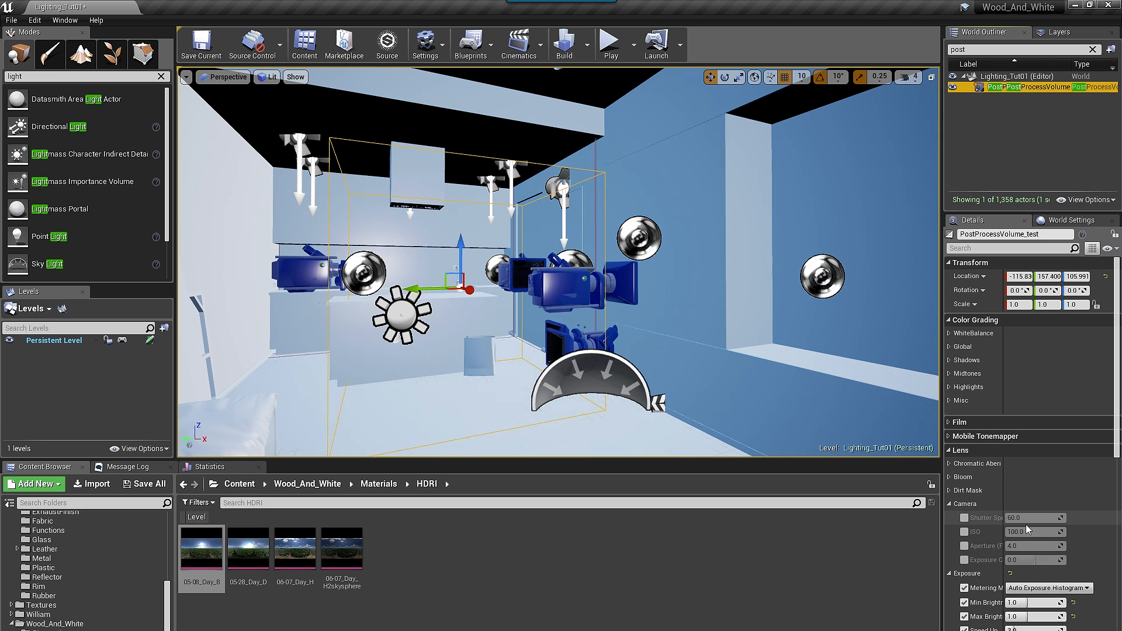
pyautogui.scroll(-5, 1024, 532)
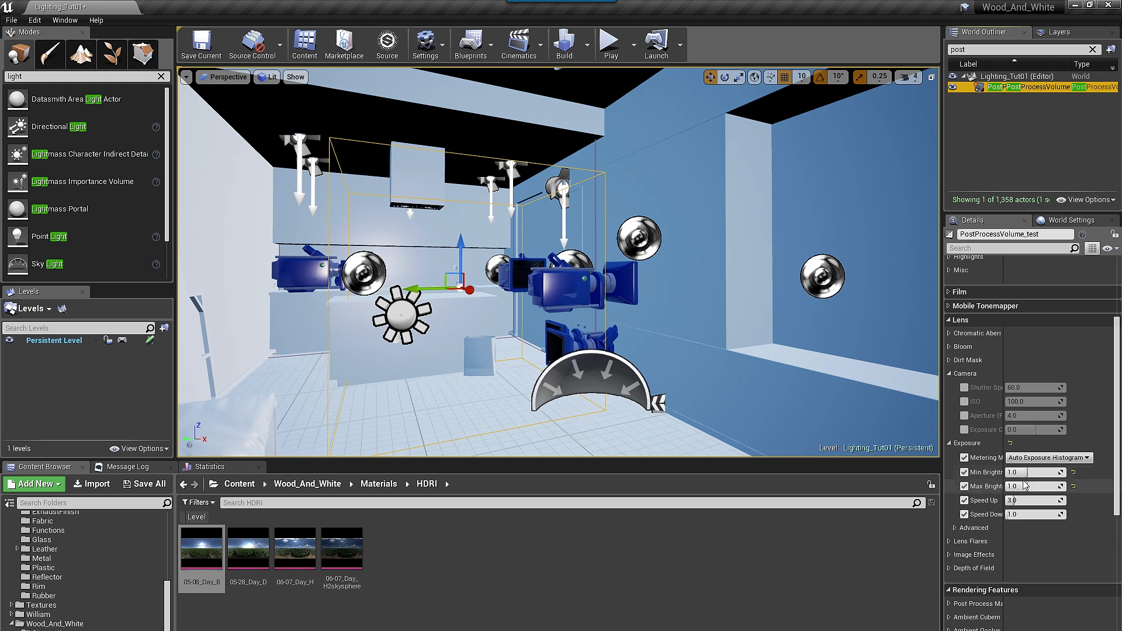
pyautogui.scroll(-10, 1023, 484)
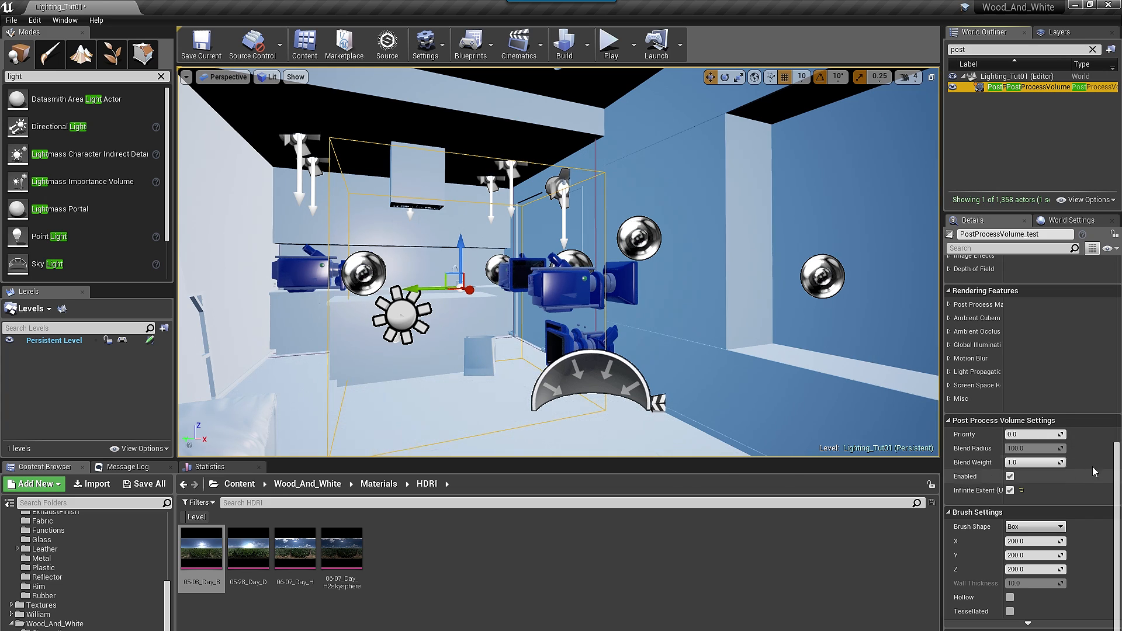
pyautogui.scroll(10, 1020, 404)
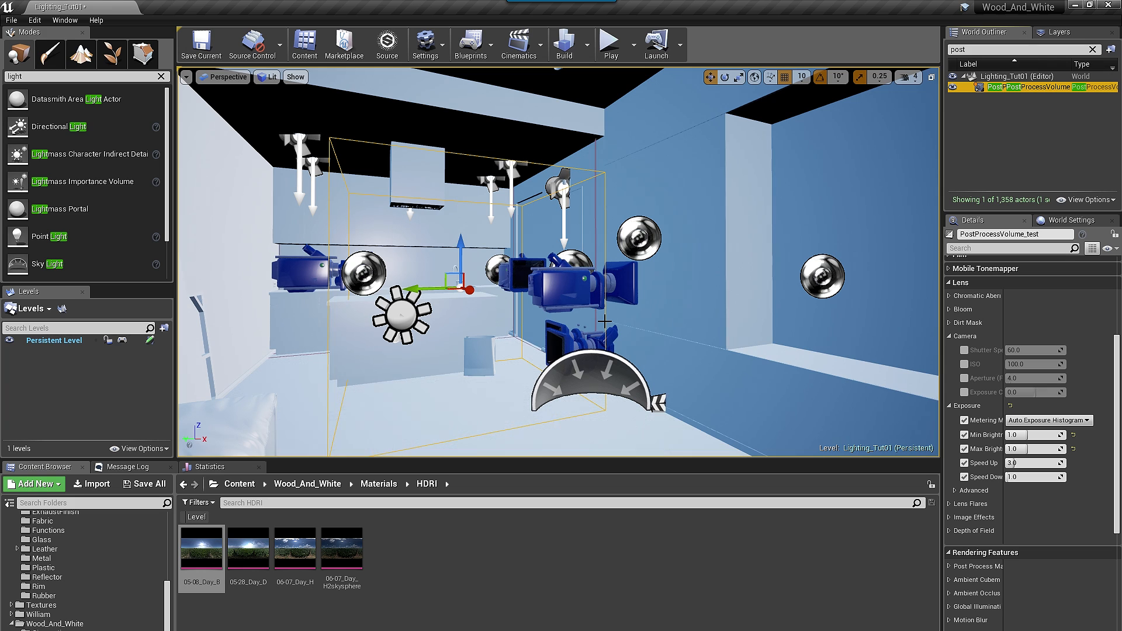
# Step: Select the sky light, the directional light source and a ceiling spotlight in turn to check their settings
pyautogui.click(586, 380)
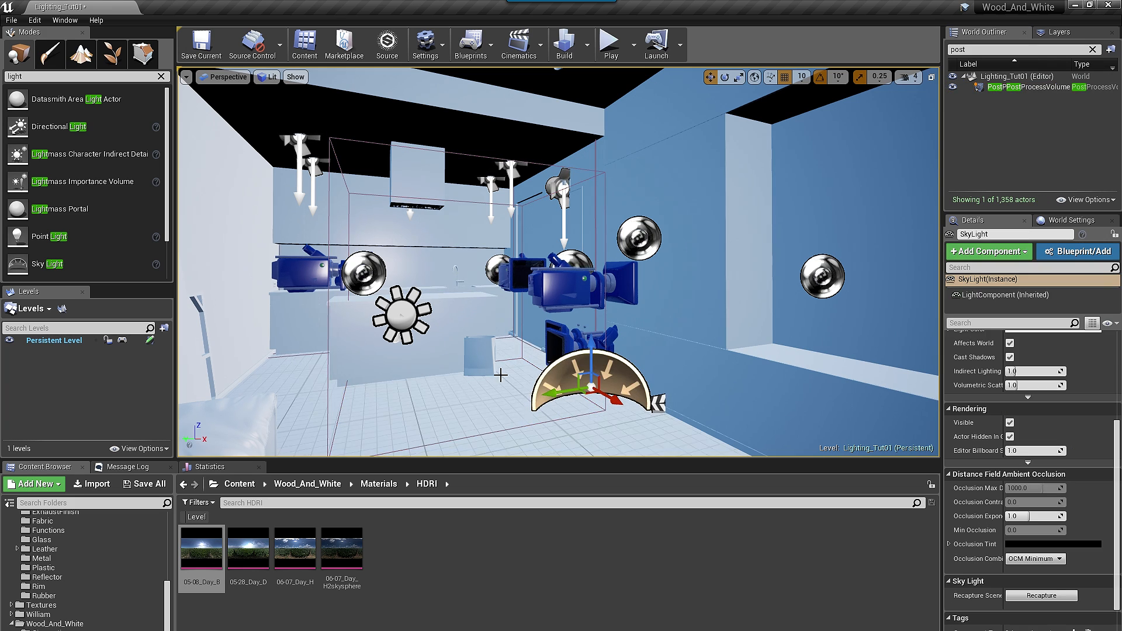
pyautogui.click(400, 309)
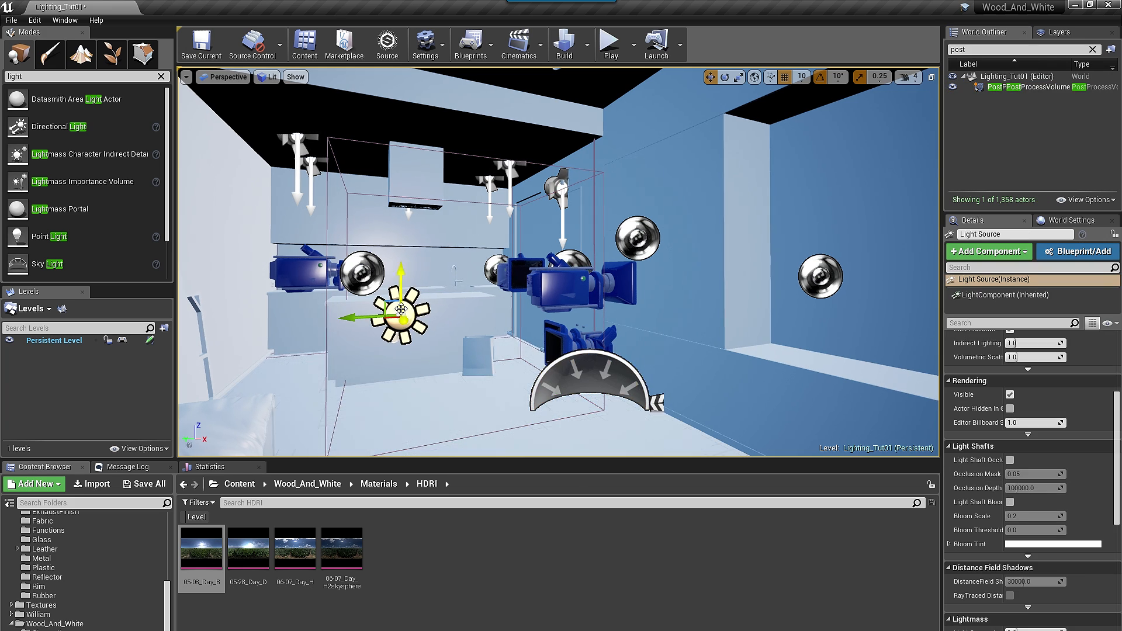
pyautogui.click(584, 374)
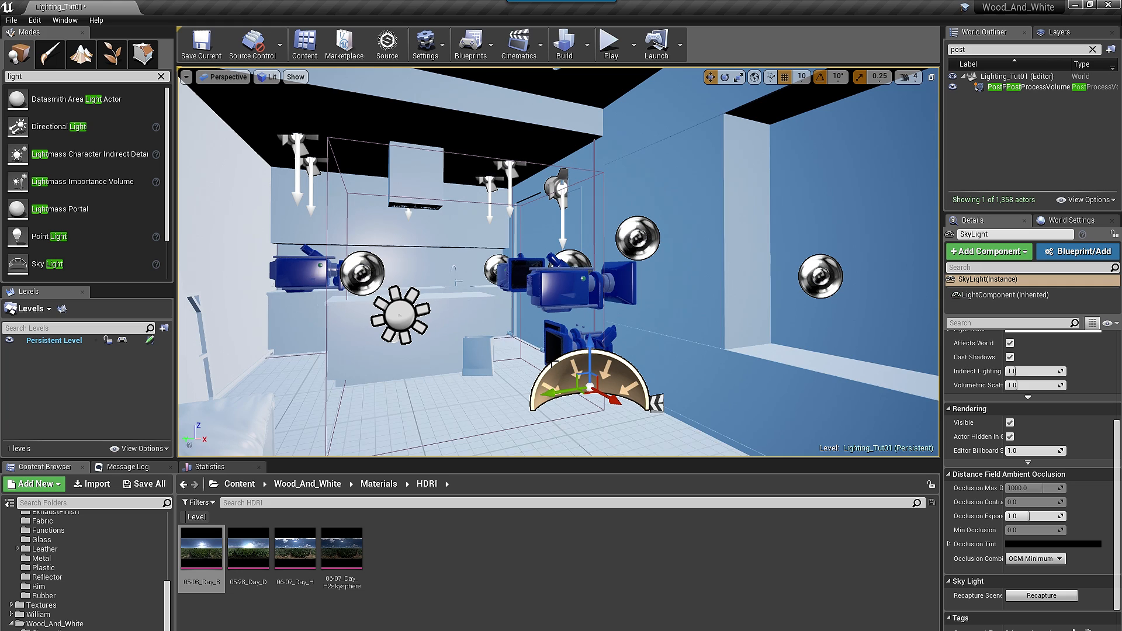
pyautogui.click(509, 171)
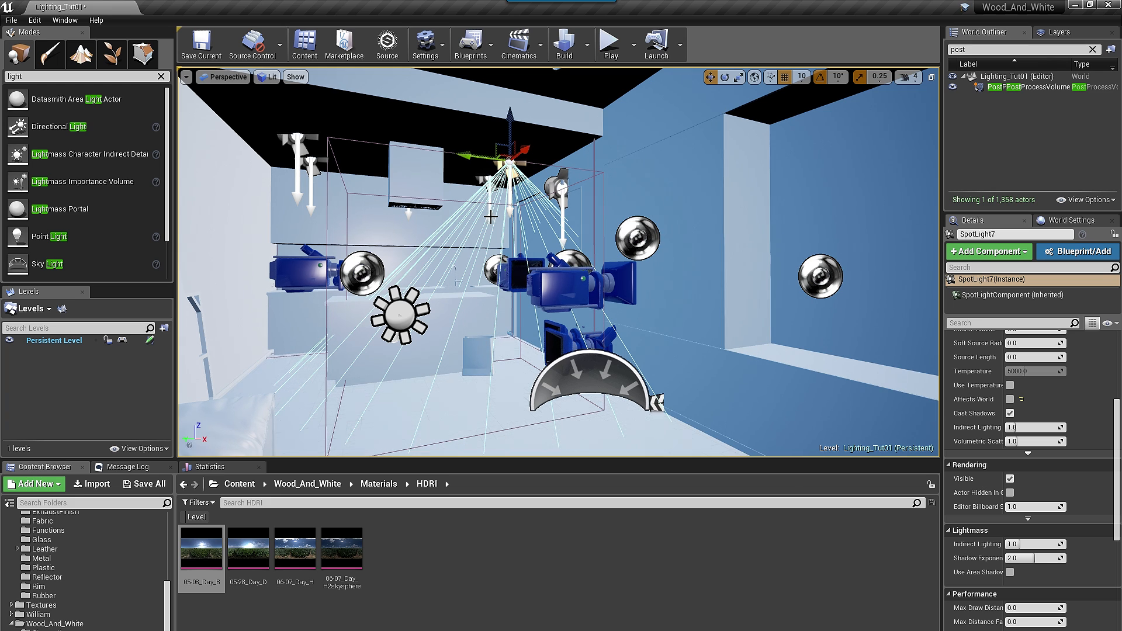
# Step: Inspect the wall behind the kitchen sink up close and select the faucet mesh
pyautogui.scroll(8, 491, 216)
pyautogui.scroll(4, 494, 258)
pyautogui.moveTo(494, 259); pyautogui.dragTo(555, 254, button='right')
pyautogui.scroll(-4, 483, 255)
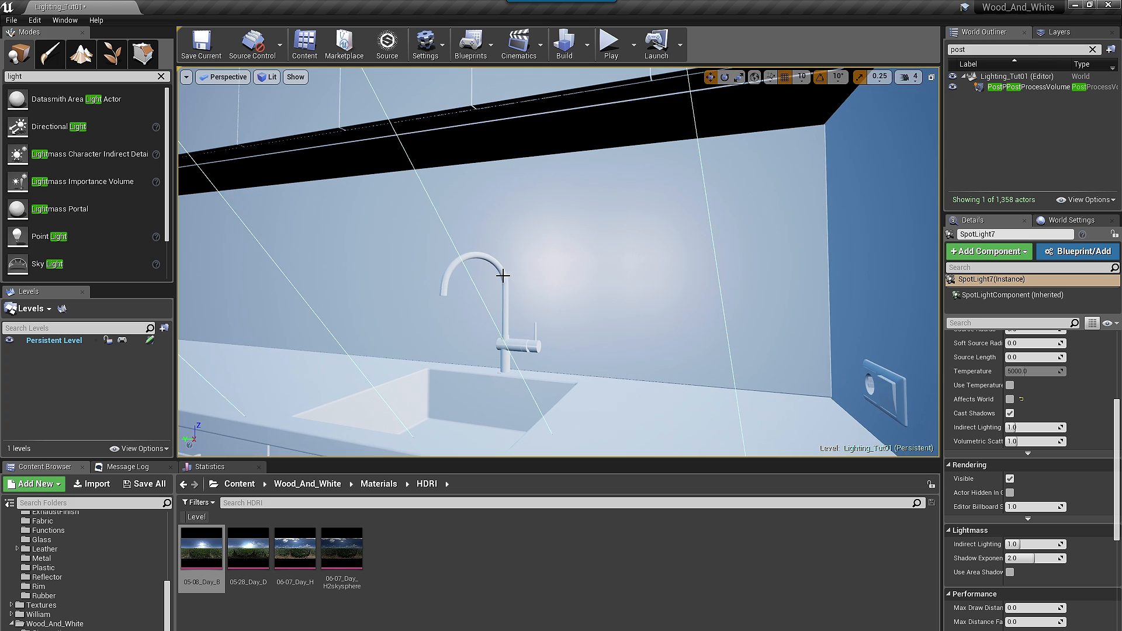
pyautogui.click(498, 264)
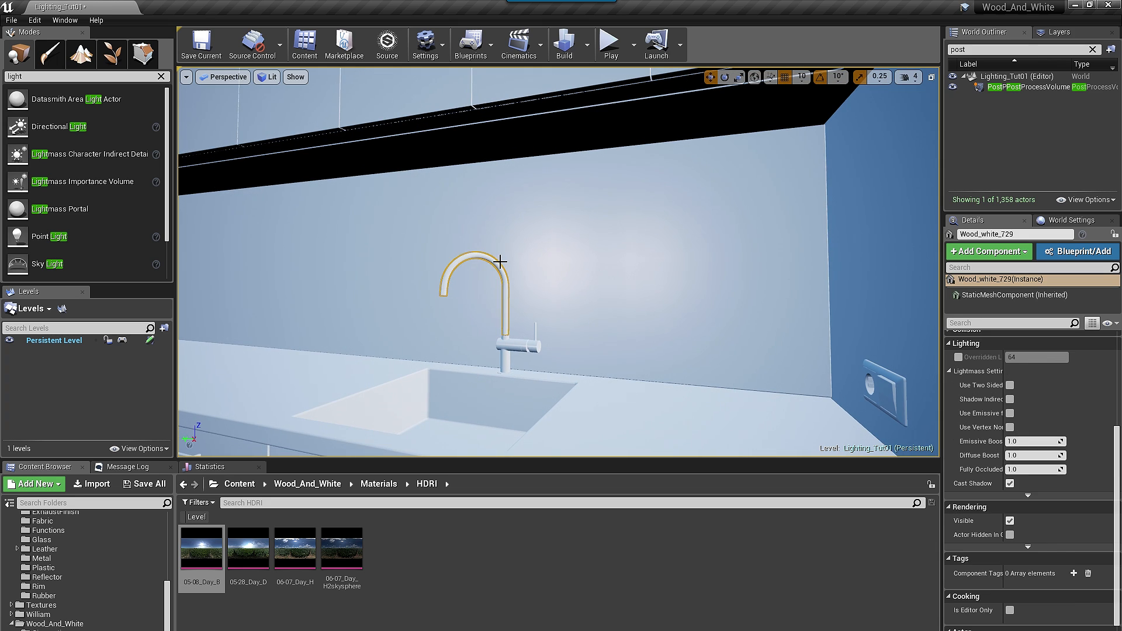
# Step: Set the post process volume's minimum and maximum exposure brightness to 0.1
pyautogui.moveTo(589, 219); pyautogui.dragTo(490, 219, button='right')
pyautogui.scroll(10, 1061, 442)
pyautogui.click(1029, 86)
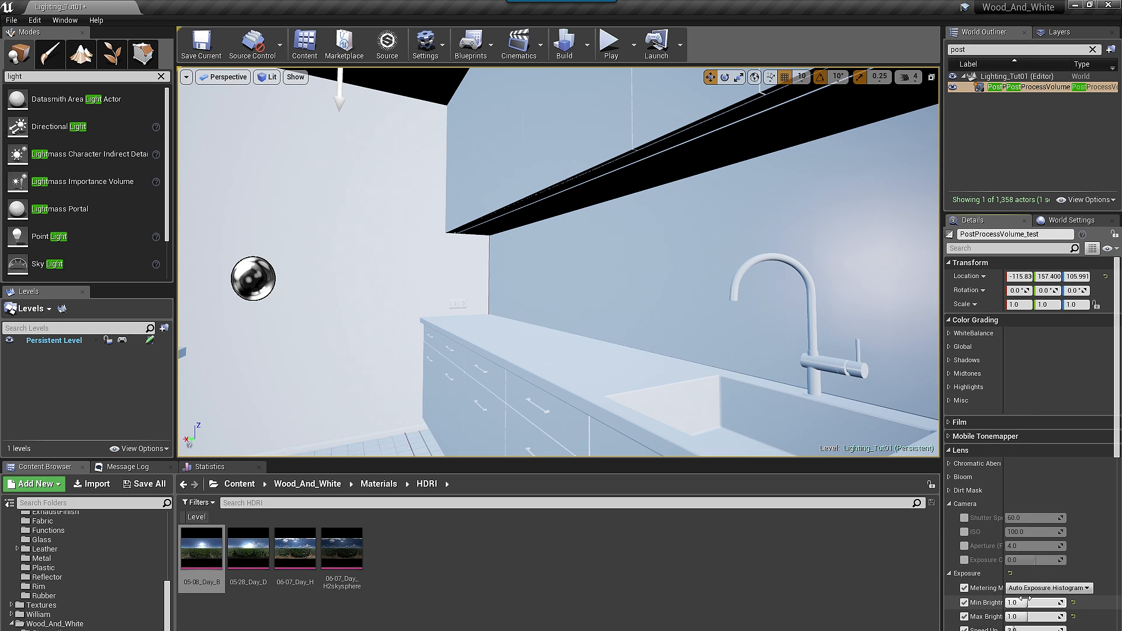
pyautogui.write('.1')
pyautogui.press('Return')
pyautogui.moveTo(238, 391); pyautogui.dragTo(201, 351, button='right')
pyautogui.moveTo(356, 286); pyautogui.dragTo(409, 286, button='right')
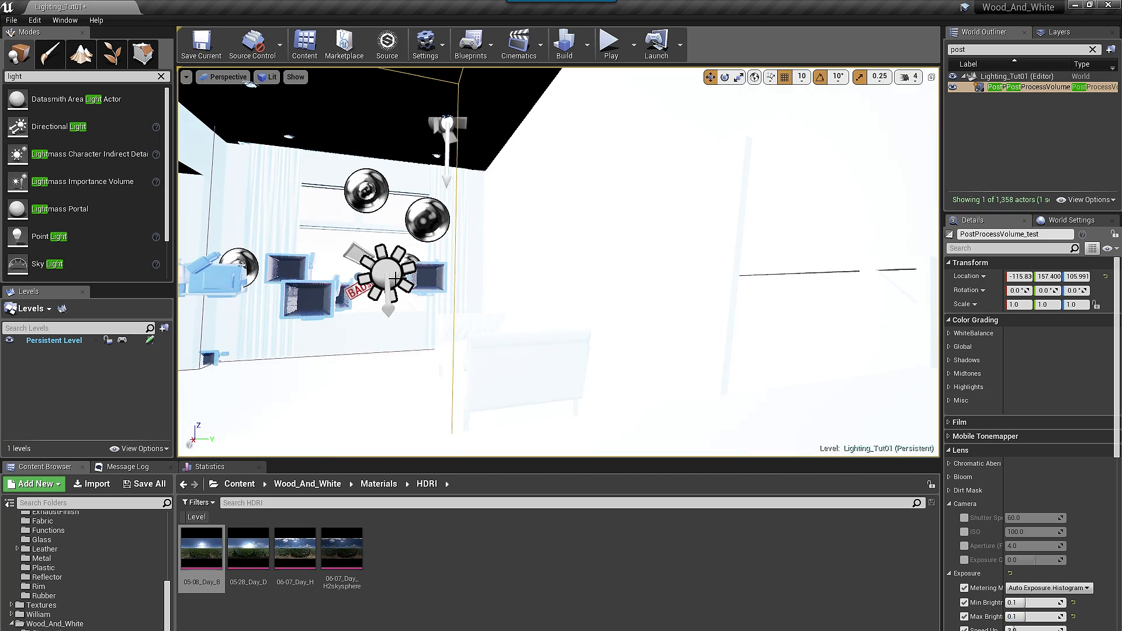
# Step: Select the sky light and reset its intensity to 1.0
pyautogui.moveTo(293, 305); pyautogui.dragTo(281, 322, button='right')
pyautogui.moveTo(444, 245); pyautogui.dragTo(653, 249, button='right')
pyautogui.click(628, 268)
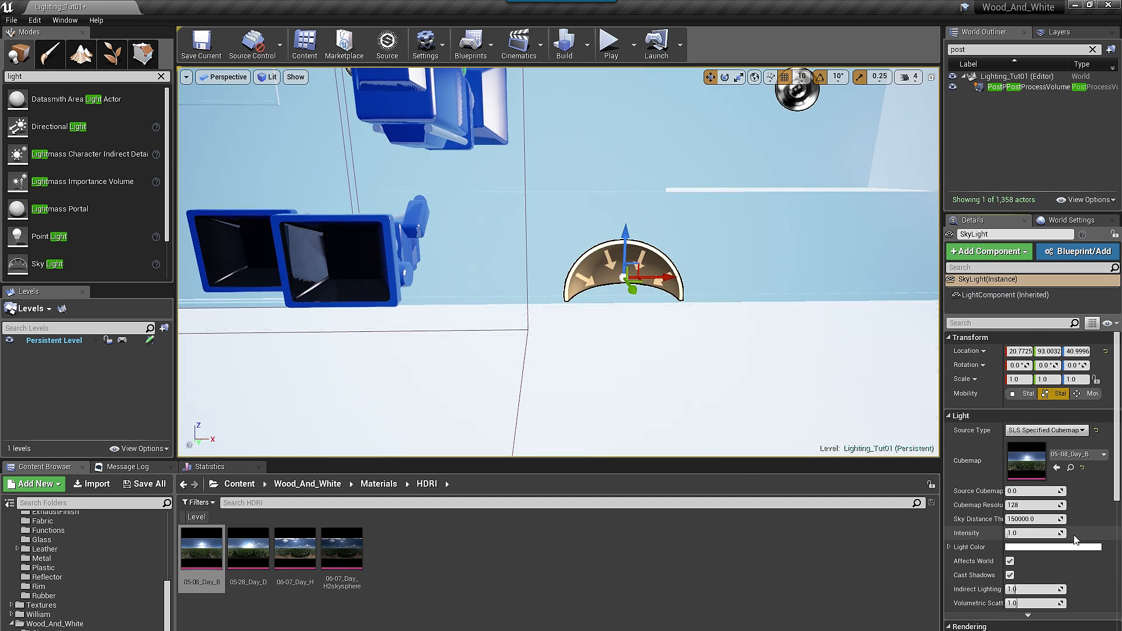
pyautogui.moveTo(725, 328); pyautogui.dragTo(657, 276, button='right')
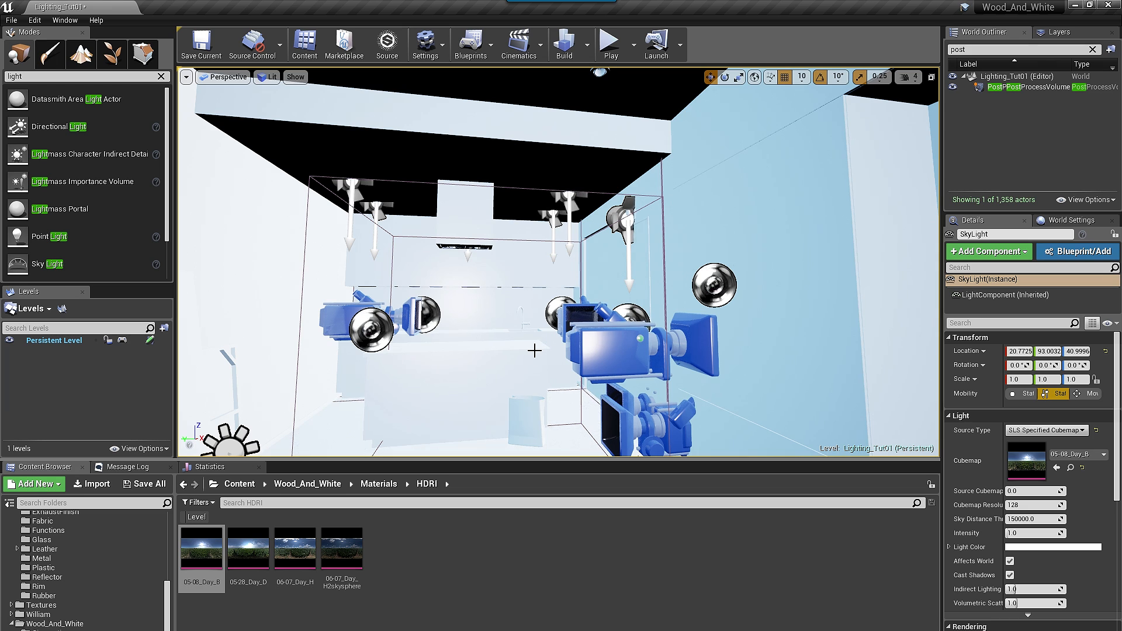
# Step: Inspect the lit wall around the kitchen sink and select the faucet mesh
pyautogui.moveTo(613, 304); pyautogui.dragTo(613, 312, button='right')
pyautogui.scroll(5, 592, 317)
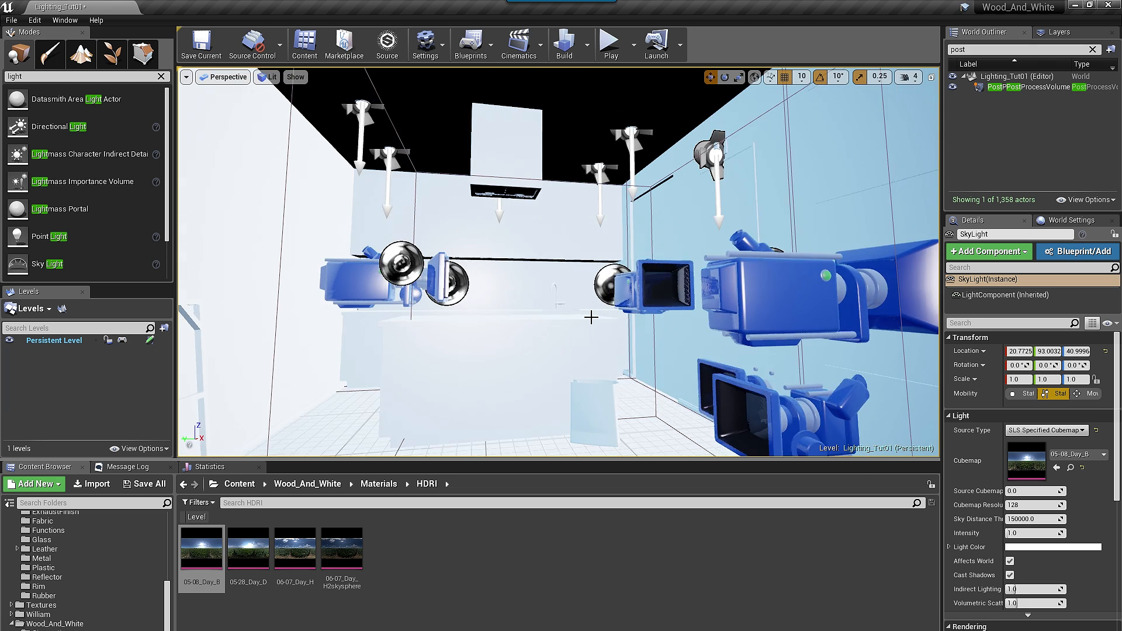
pyautogui.scroll(6, 606, 315)
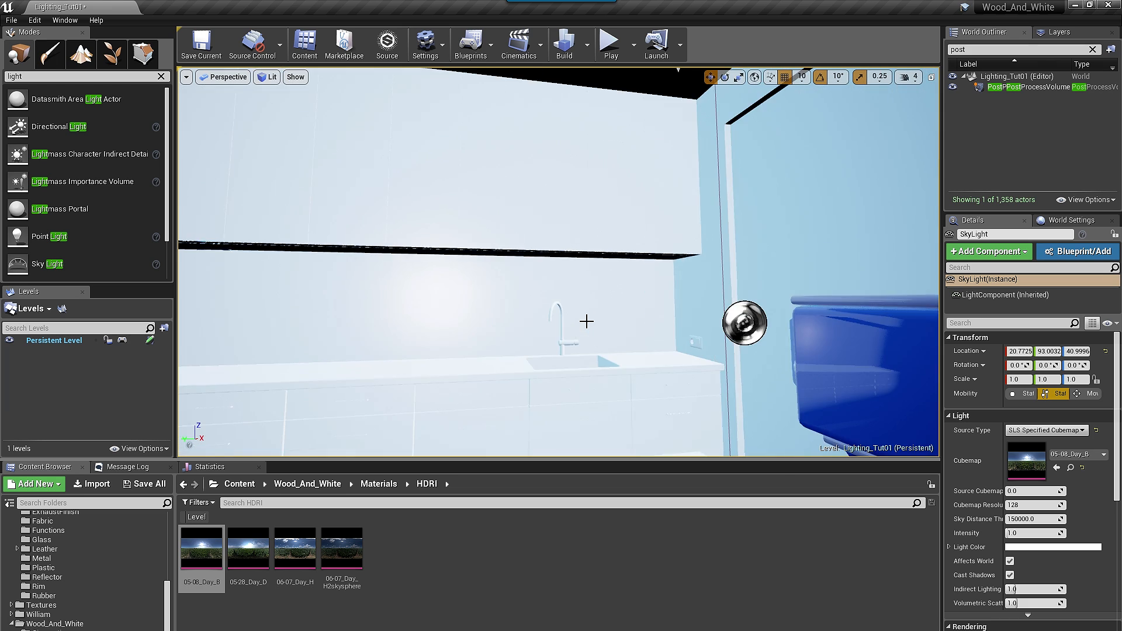
pyautogui.moveTo(572, 388); pyautogui.dragTo(593, 342, button='right')
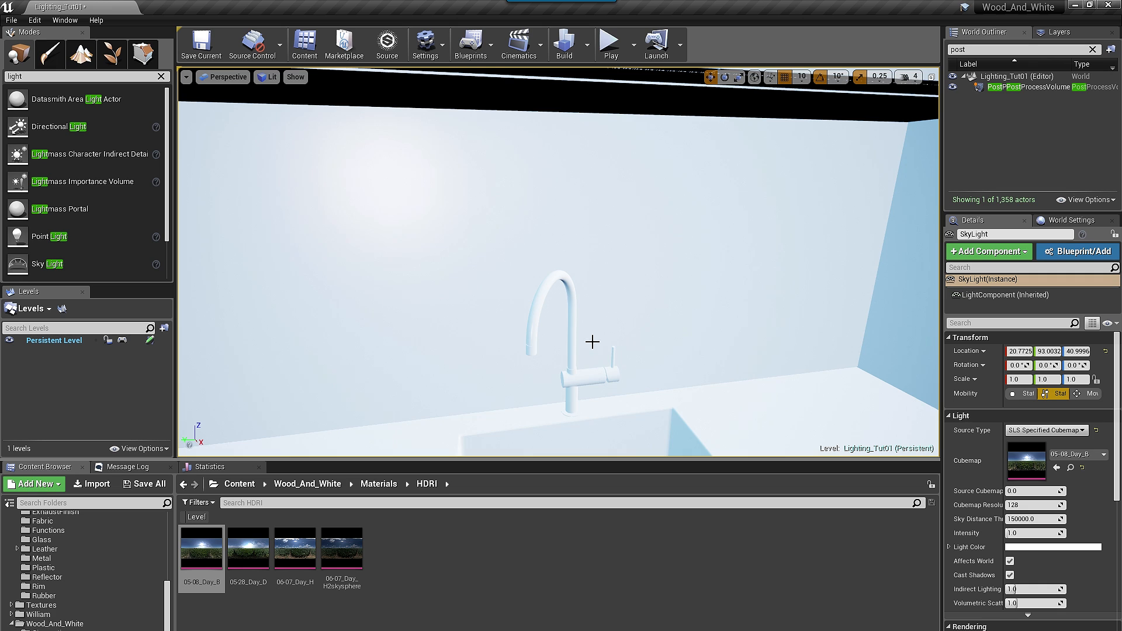
pyautogui.click(573, 298)
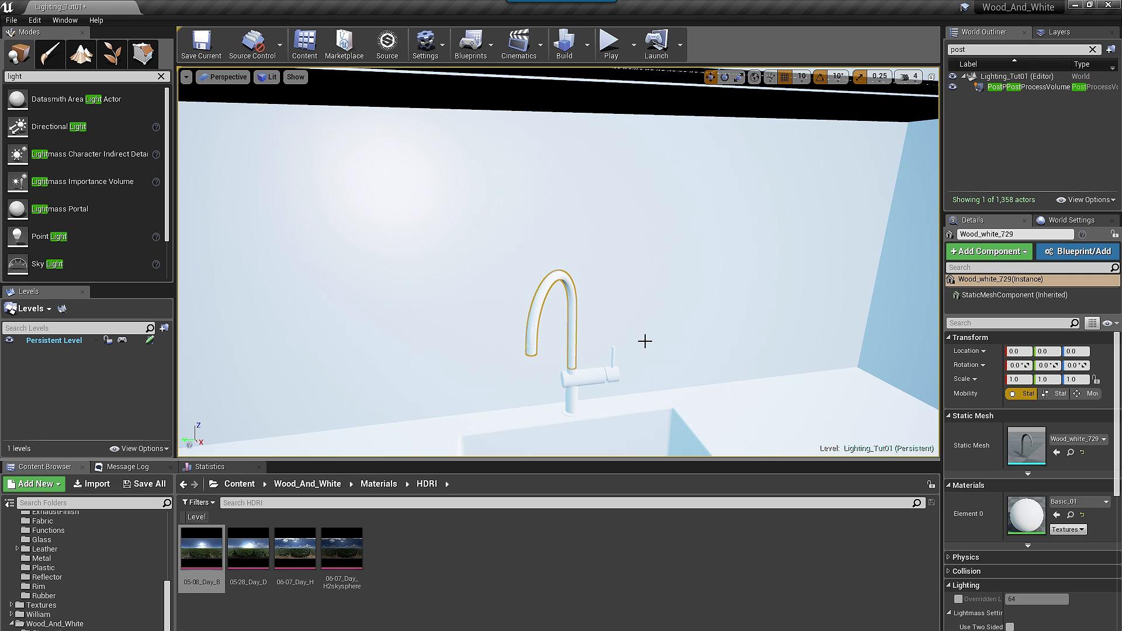
pyautogui.scroll(-5, 592, 297)
# Step: Select the sky light, then reselect the faucet mesh and frame it to examine its shading up close
pyautogui.moveTo(604, 283); pyautogui.dragTo(603, 364, button='right')
pyautogui.scroll(-4, 603, 363)
pyautogui.click(603, 367)
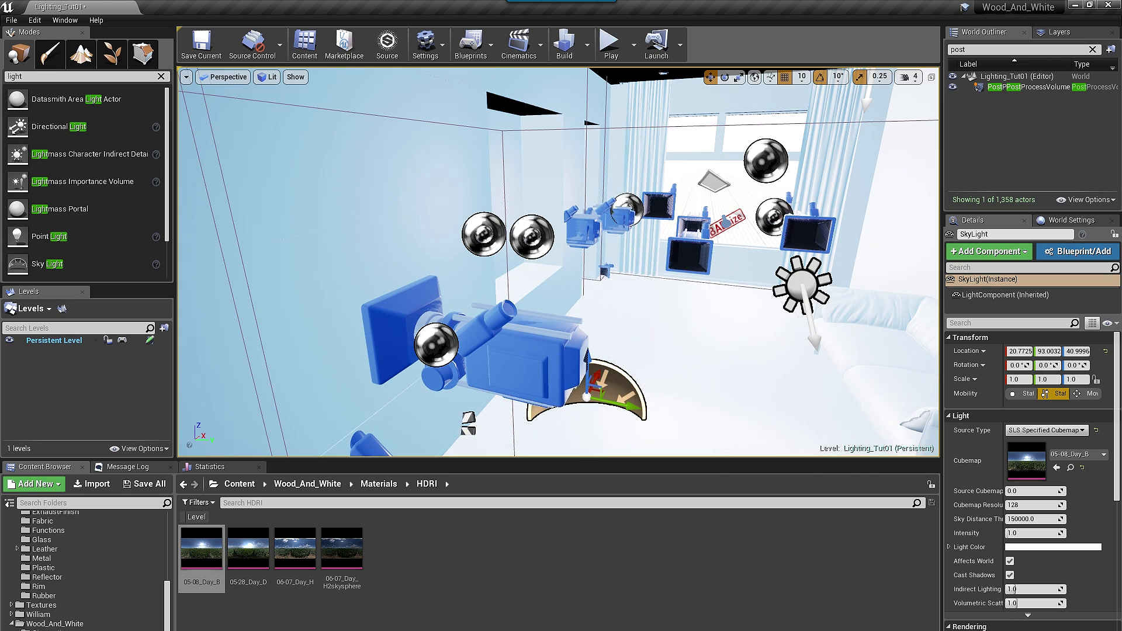
pyautogui.scroll(8, 678, 208)
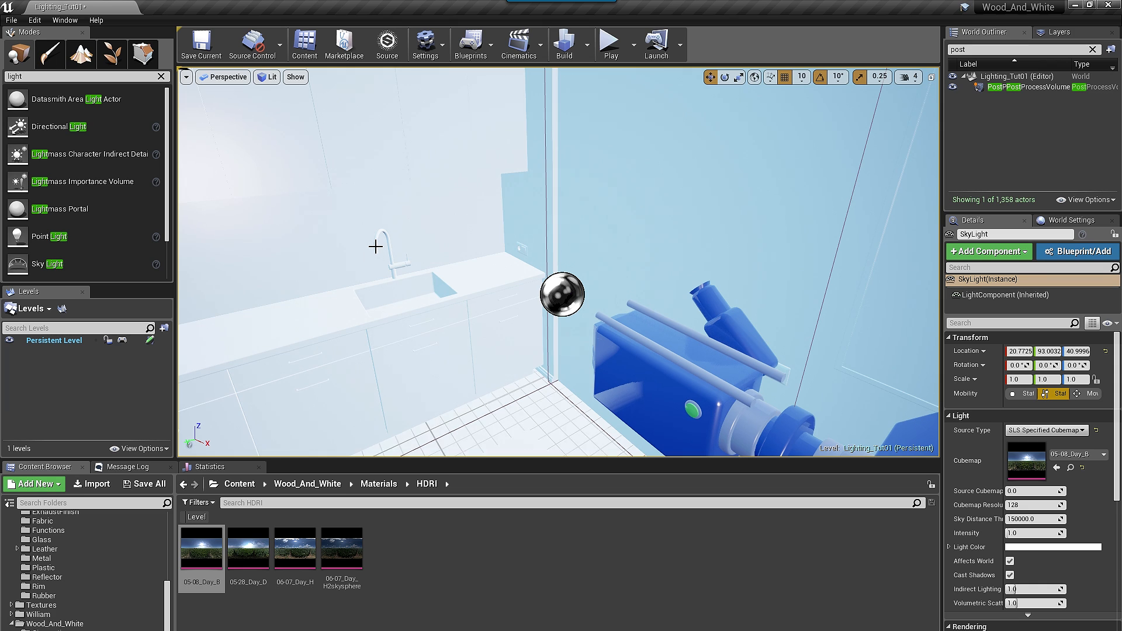
pyautogui.click(377, 244)
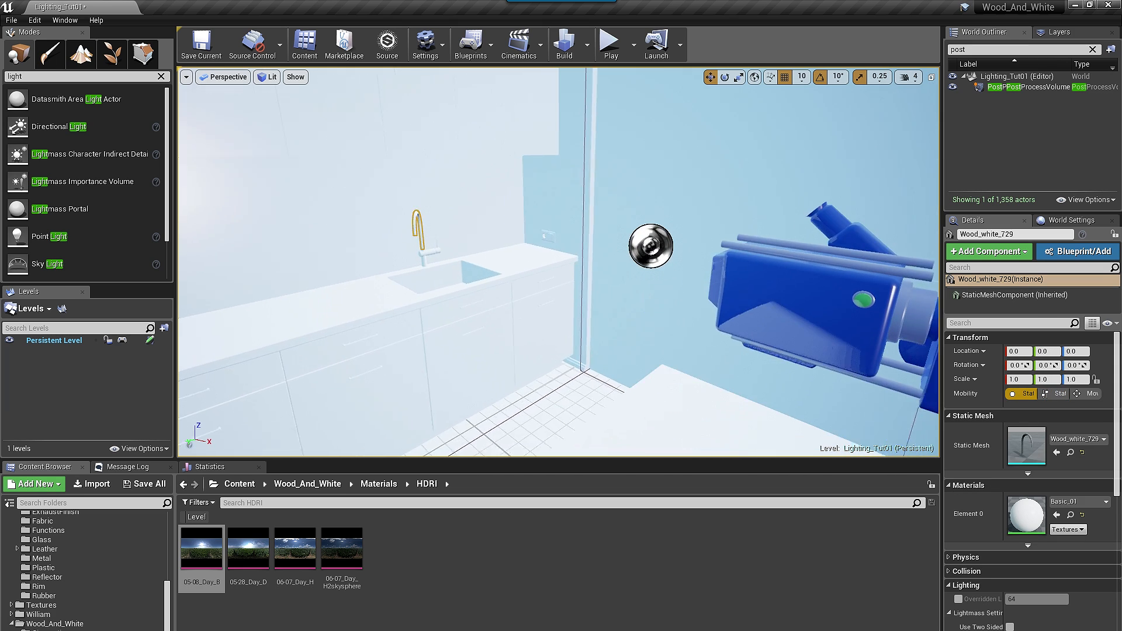
pyautogui.press('f')
pyautogui.keyDown('alt'); pyautogui.moveTo(617, 294); pyautogui.dragTo(559, 277); pyautogui.keyUp('alt')
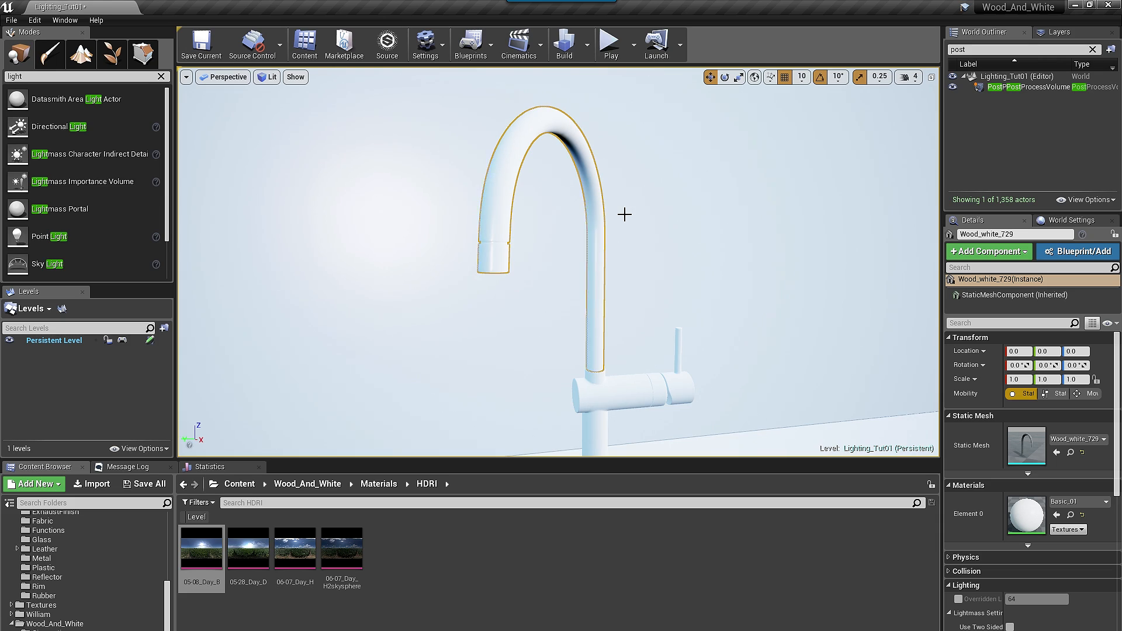
pyautogui.scroll(-6, 627, 220)
pyautogui.moveTo(620, 232); pyautogui.dragTo(929, 252, button='right')
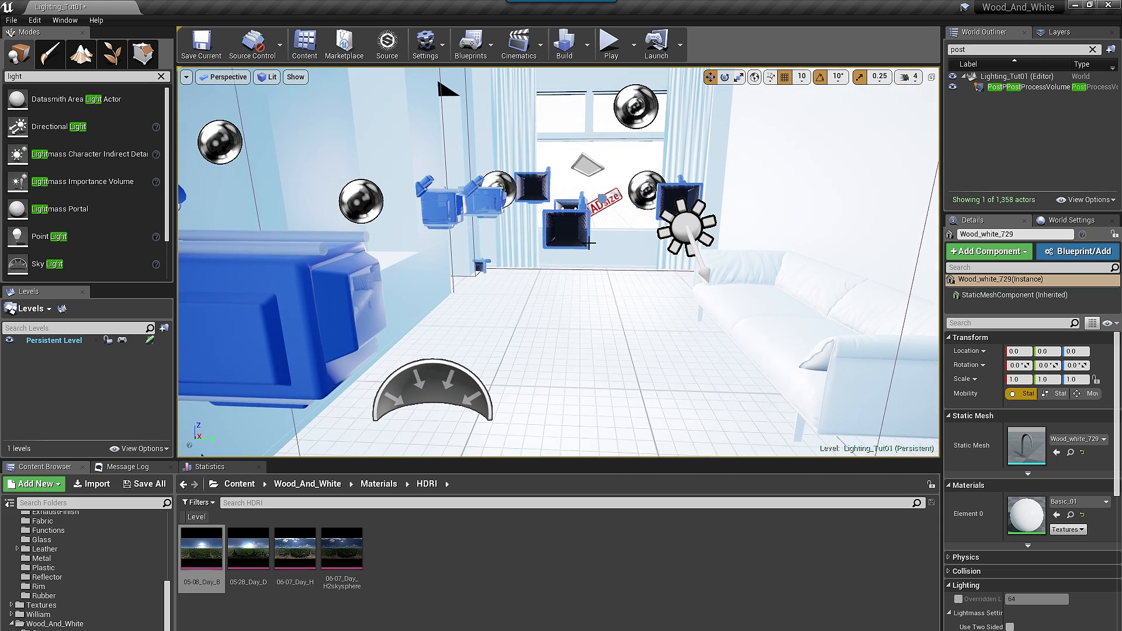
# Step: Set the post process volume's minimum and maximum exposure brightness to 1.0
pyautogui.moveTo(594, 243); pyautogui.dragTo(710, 269, button='middle')
pyautogui.scroll(4, 593, 243)
pyautogui.moveTo(558, 248); pyautogui.dragTo(374, 251, button='right')
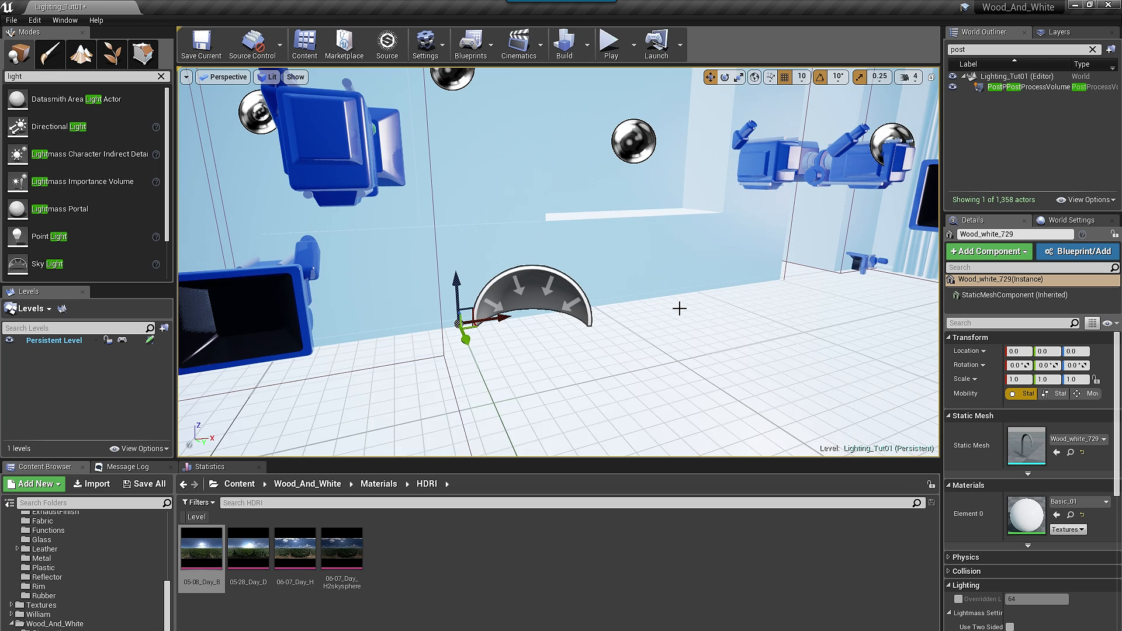
pyautogui.click(1028, 87)
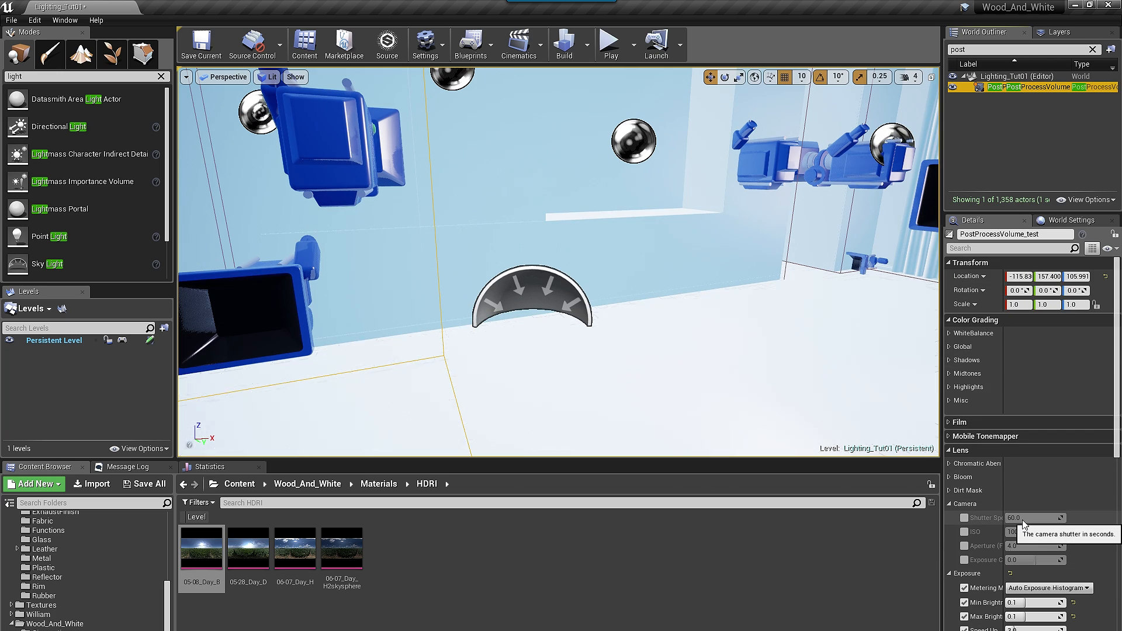
pyautogui.scroll(-1, 1024, 524)
pyautogui.click(1027, 584)
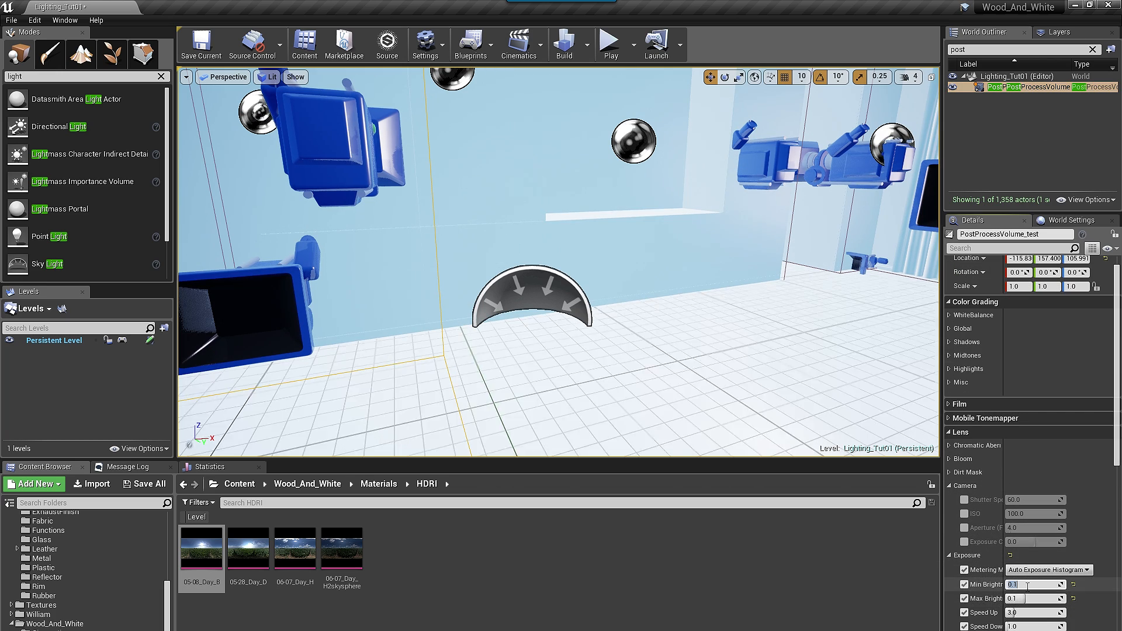
pyautogui.press('Return')
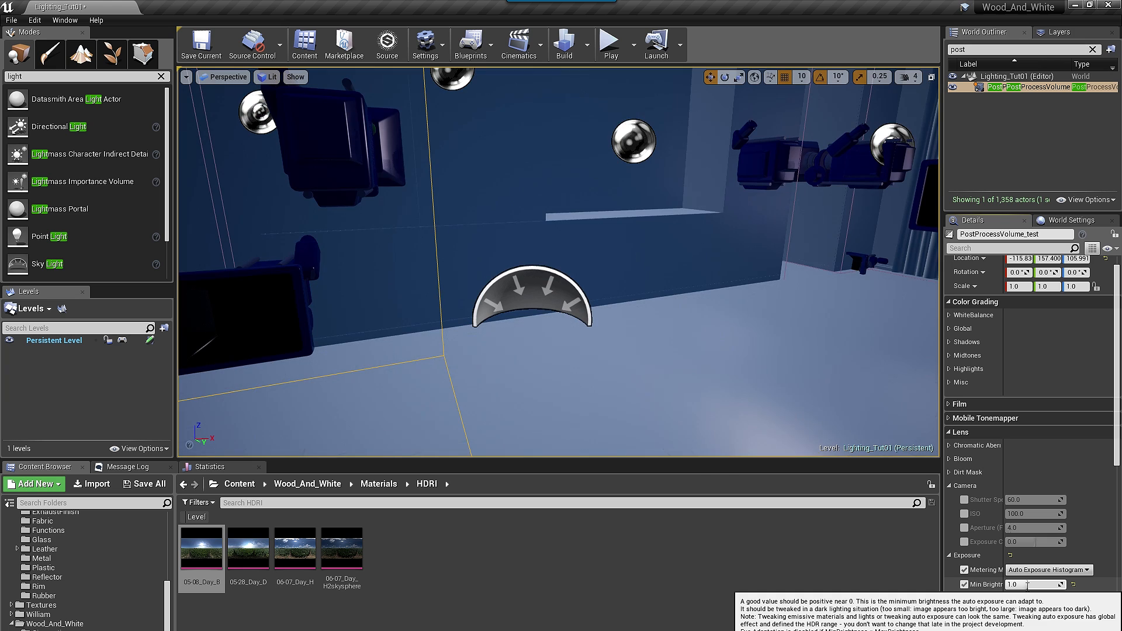
# Step: Select the sky light, look around the room, and check the post process volume's exposure settings
pyautogui.moveTo(667, 349); pyautogui.dragTo(654, 303, button='right')
pyautogui.click(611, 330)
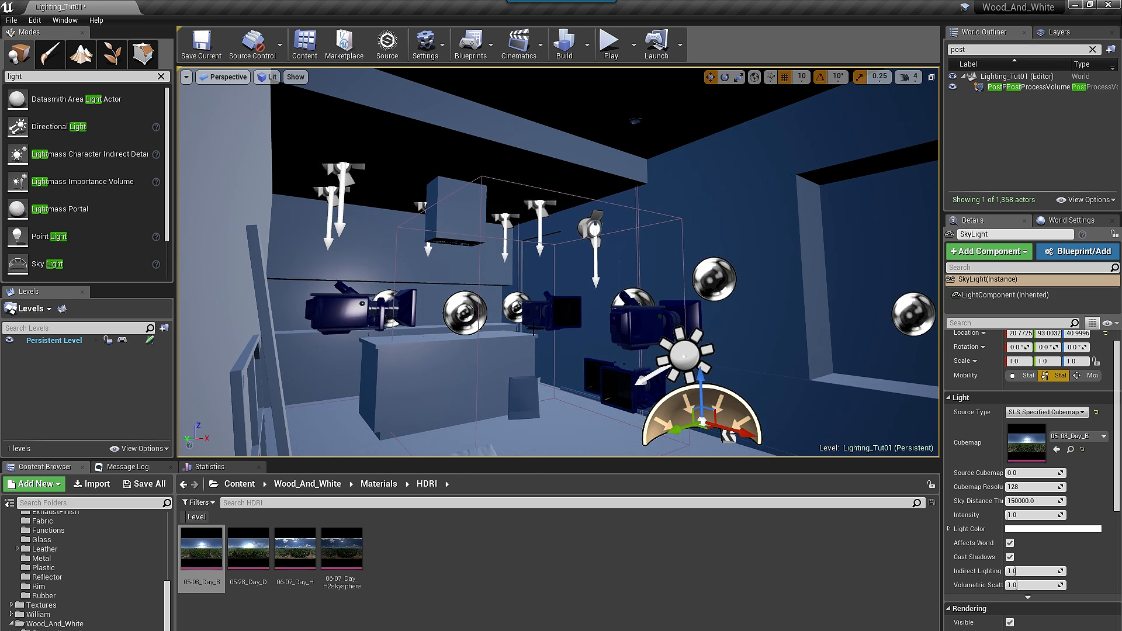
pyautogui.moveTo(567, 320); pyautogui.dragTo(468, 298, button='right')
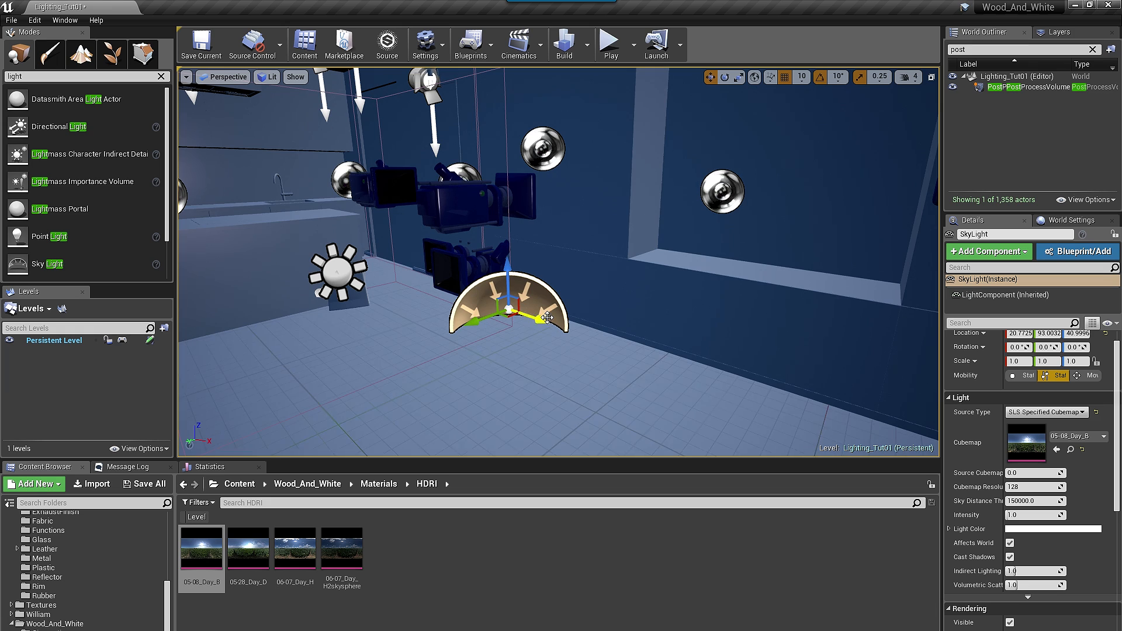
pyautogui.moveTo(674, 300); pyautogui.dragTo(496, 188, button='right')
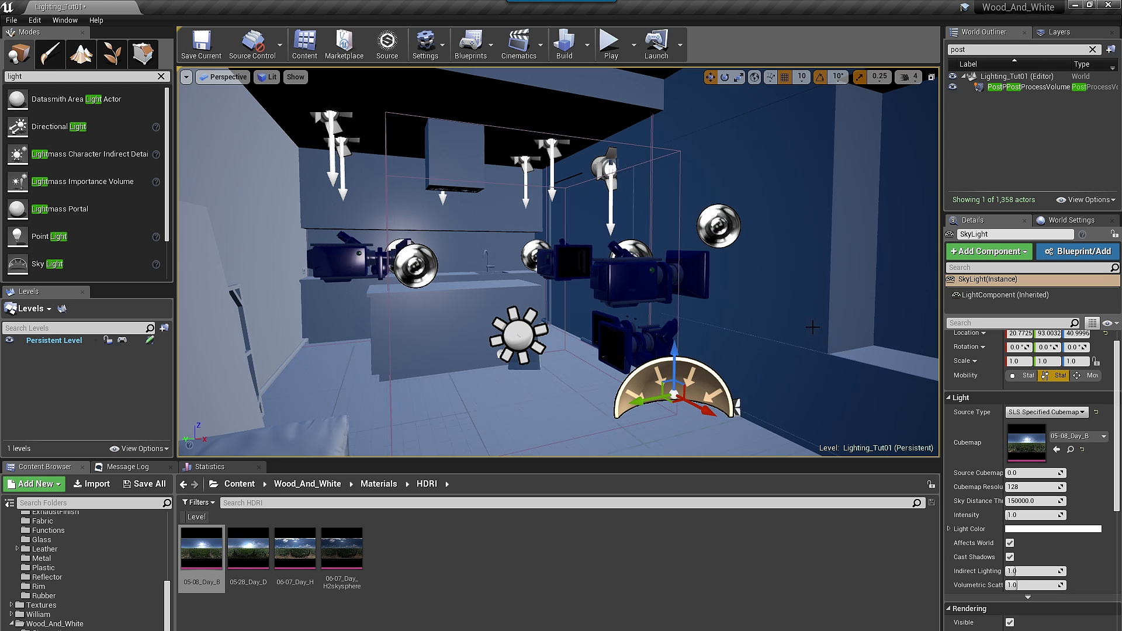
pyautogui.moveTo(812, 327); pyautogui.dragTo(879, 312, button='right')
pyautogui.moveTo(745, 339); pyautogui.dragTo(572, 373)
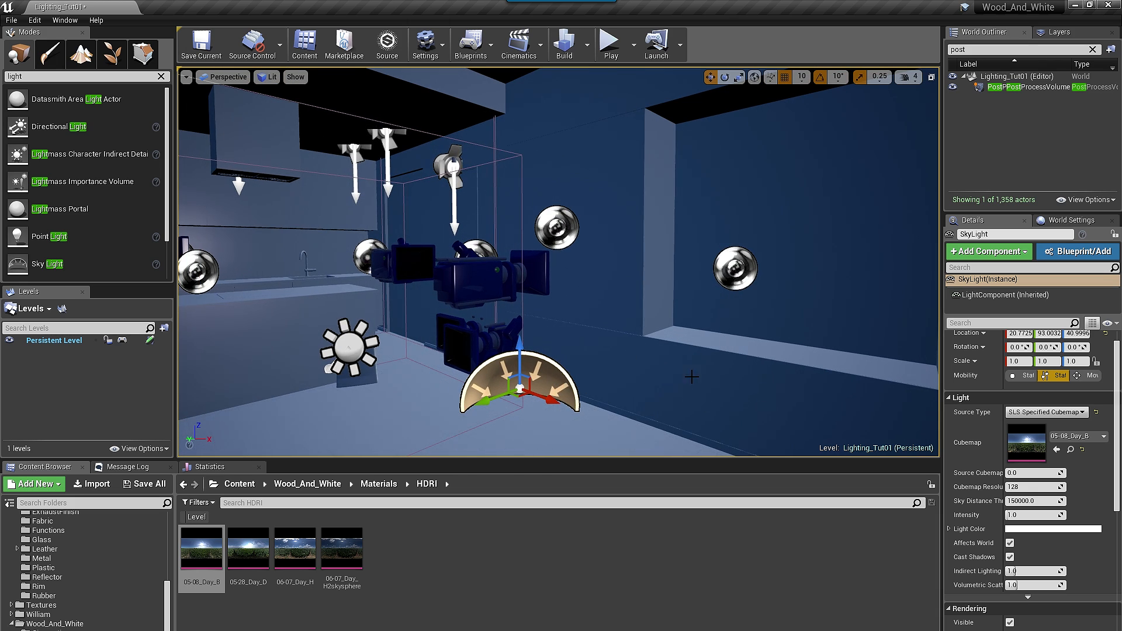
pyautogui.moveTo(692, 376); pyautogui.dragTo(703, 374, button='right')
pyautogui.click(1042, 89)
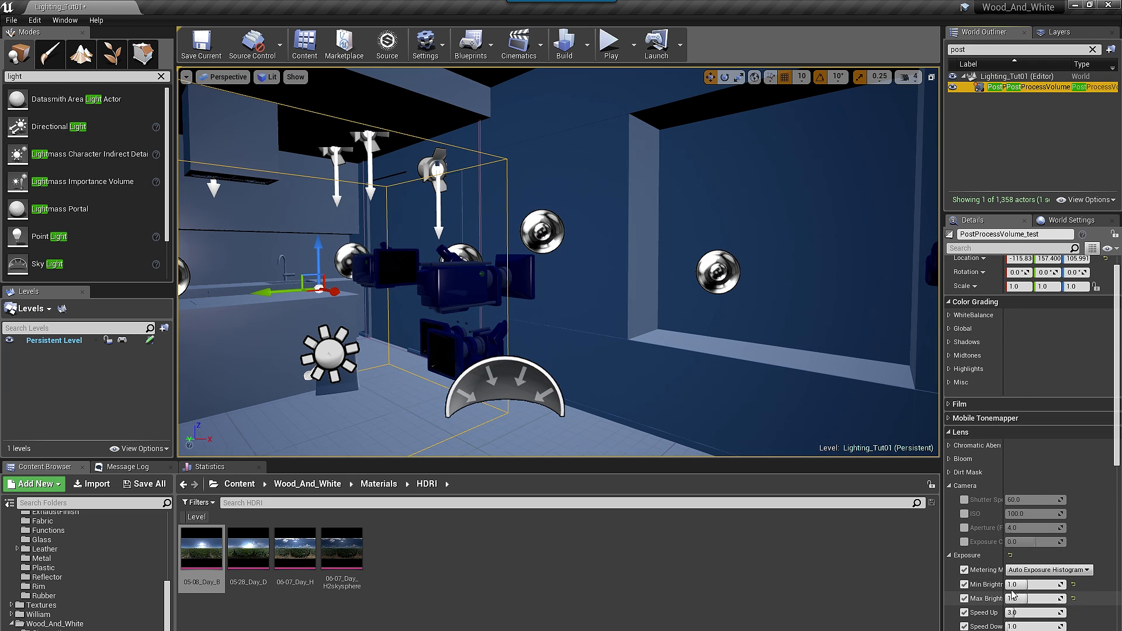
# Step: Set the sky light's intensity to 3.5
pyautogui.click(513, 378)
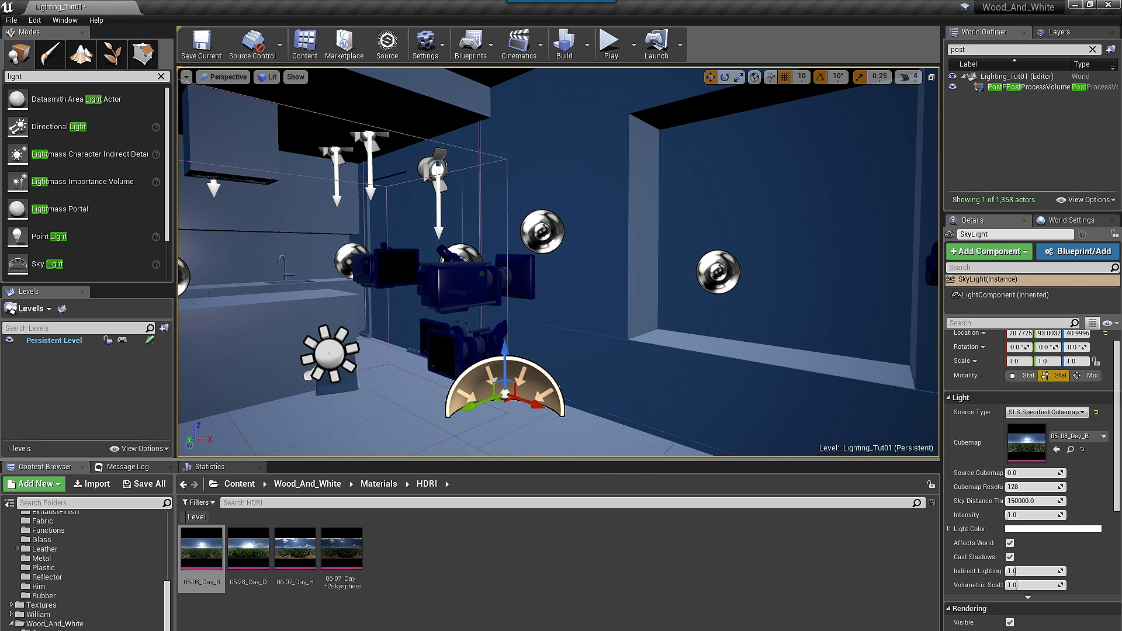
pyautogui.moveTo(656, 214); pyautogui.dragTo(520, 339, button='right')
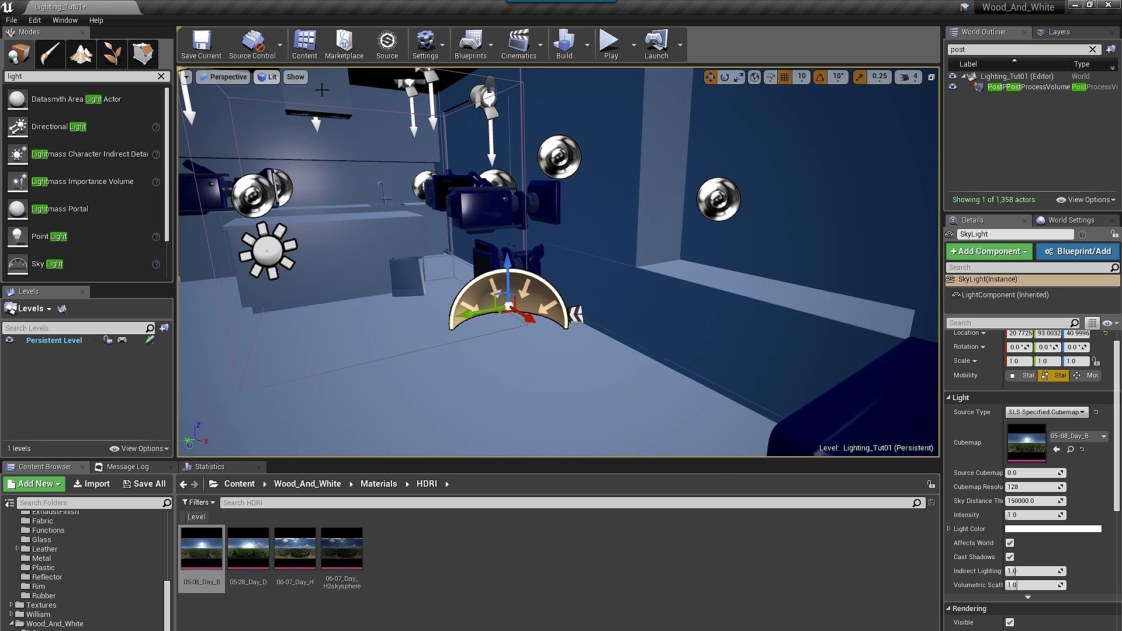
pyautogui.moveTo(744, 330); pyautogui.dragTo(710, 281, button='right')
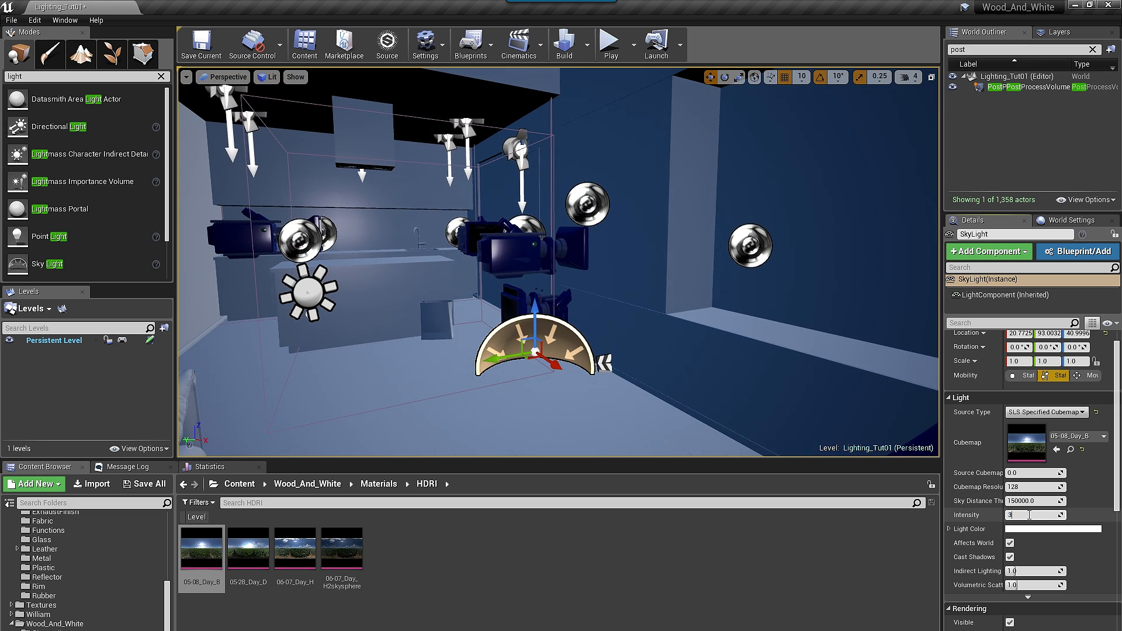
pyautogui.press('Return')
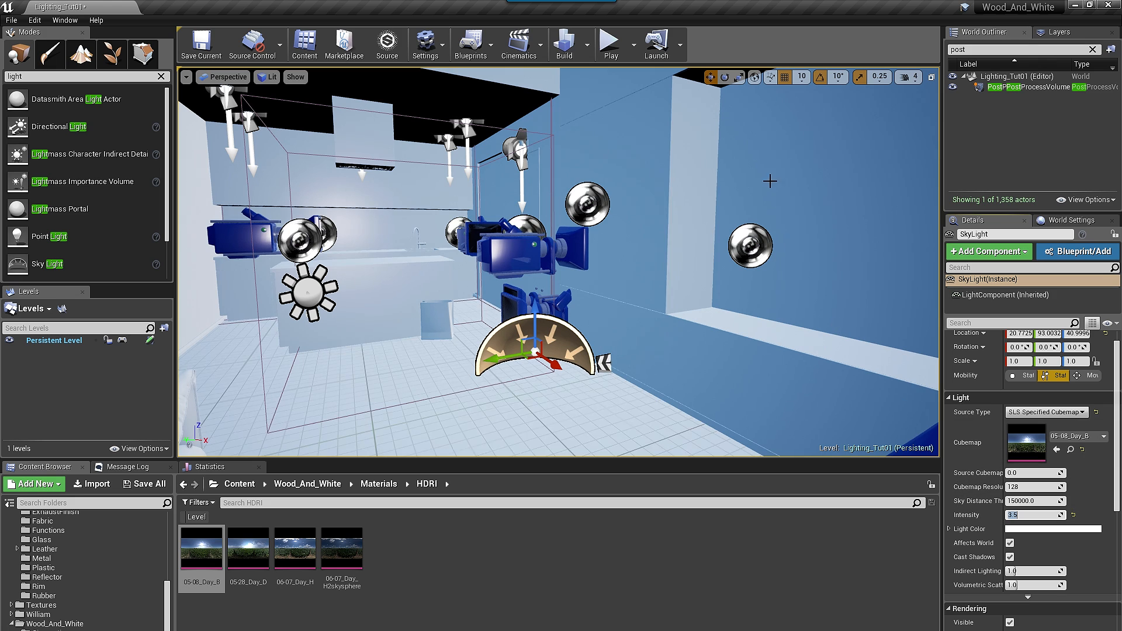
# Step: Check the lighting build quality and the Lightmass world settings, and build the level
pyautogui.click(587, 44)
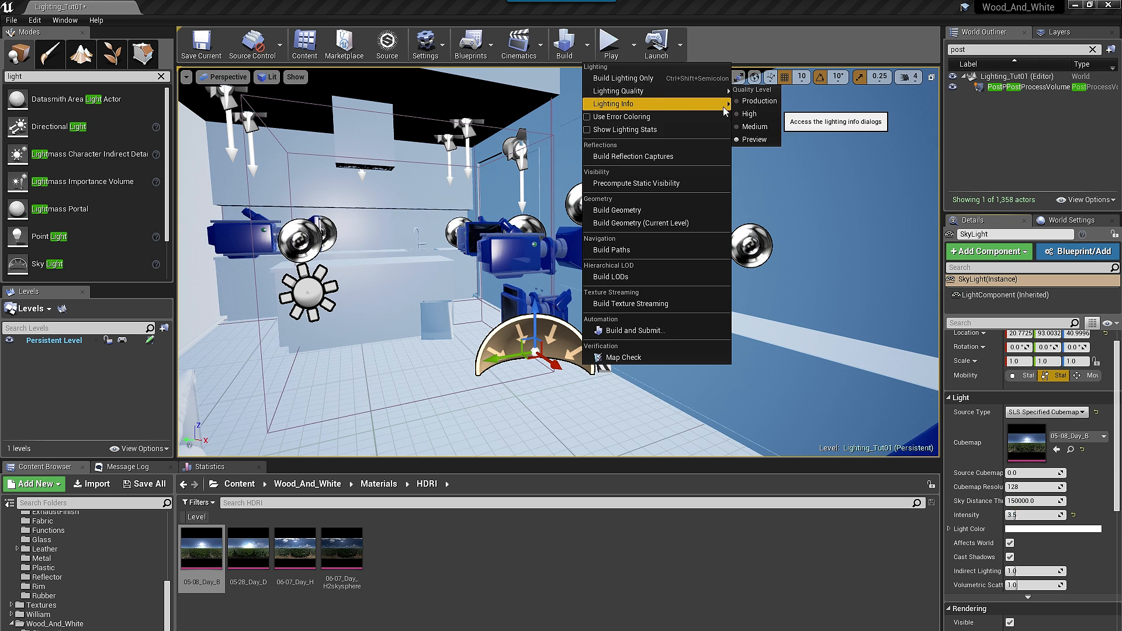
pyautogui.click(1082, 224)
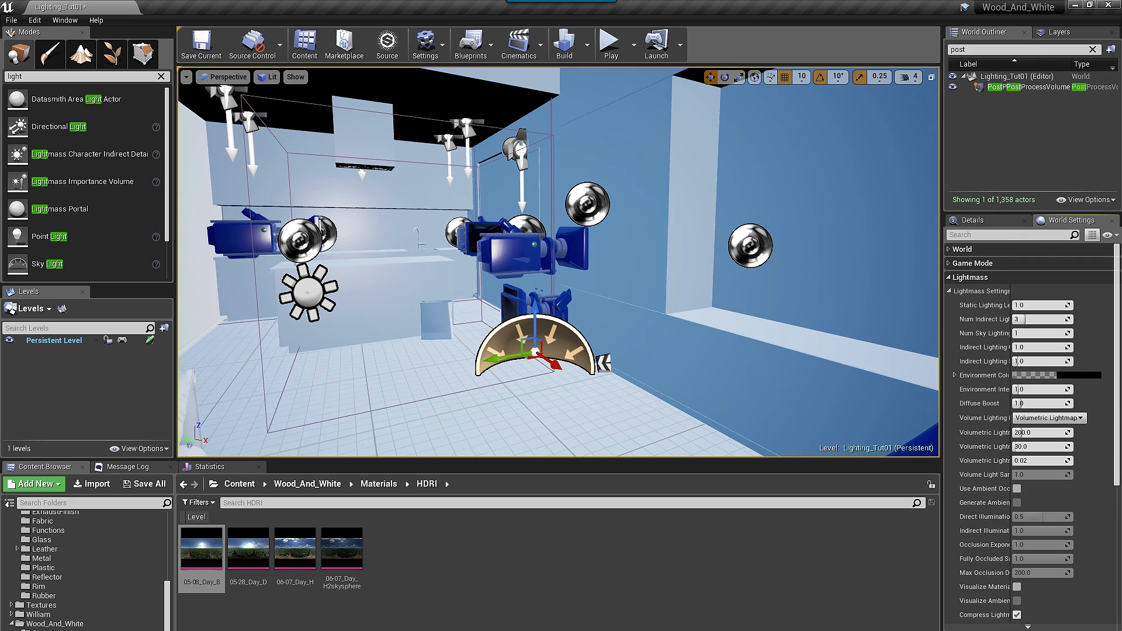
pyautogui.click(564, 44)
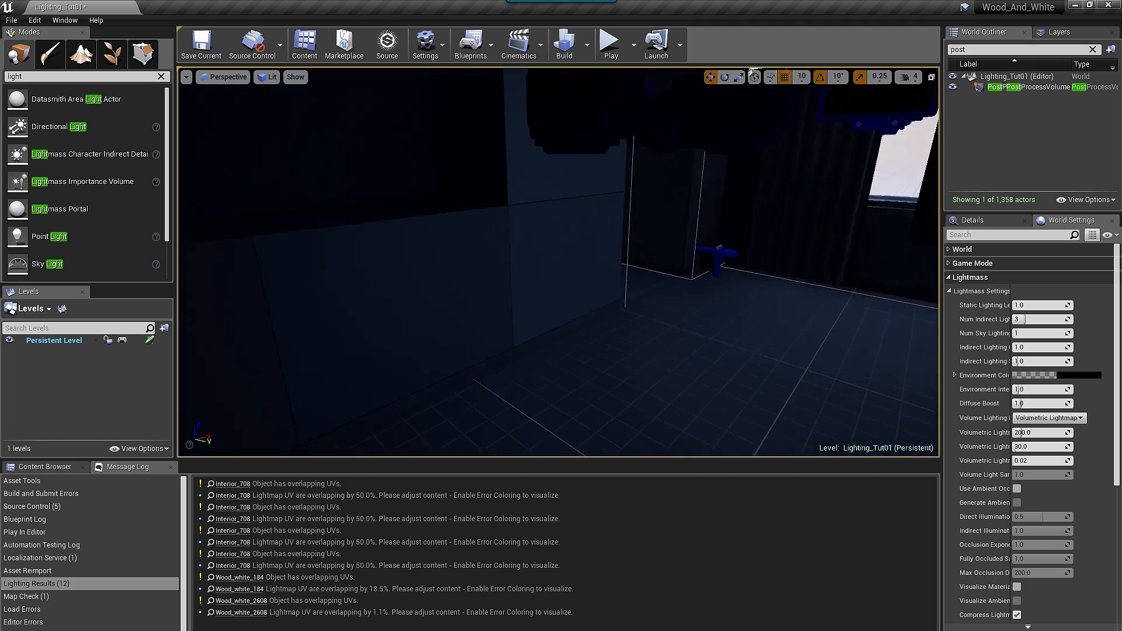
# Step: Select and frame the post process volume, switch the viewport to game view, and face the kitchen from the sofa area
pyautogui.moveTo(760, 263); pyautogui.dragTo(245, 263, button='right')
pyautogui.moveTo(680, 305); pyautogui.dragTo(503, 304, button='right')
pyautogui.moveTo(707, 278)
pyautogui.mouseDown(button='right')
pyautogui.moveTo(722, 286)
pyautogui.moveTo(687, 260)
pyautogui.moveTo(693, 275)
pyautogui.mouseUp(button='right')
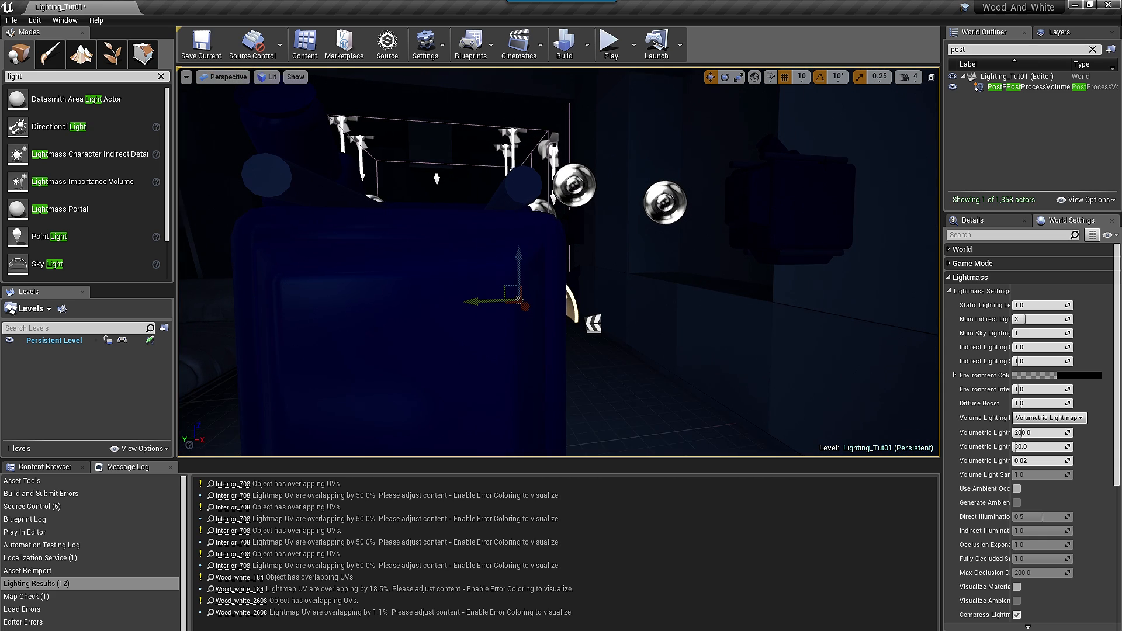
pyautogui.doubleClick(1029, 87)
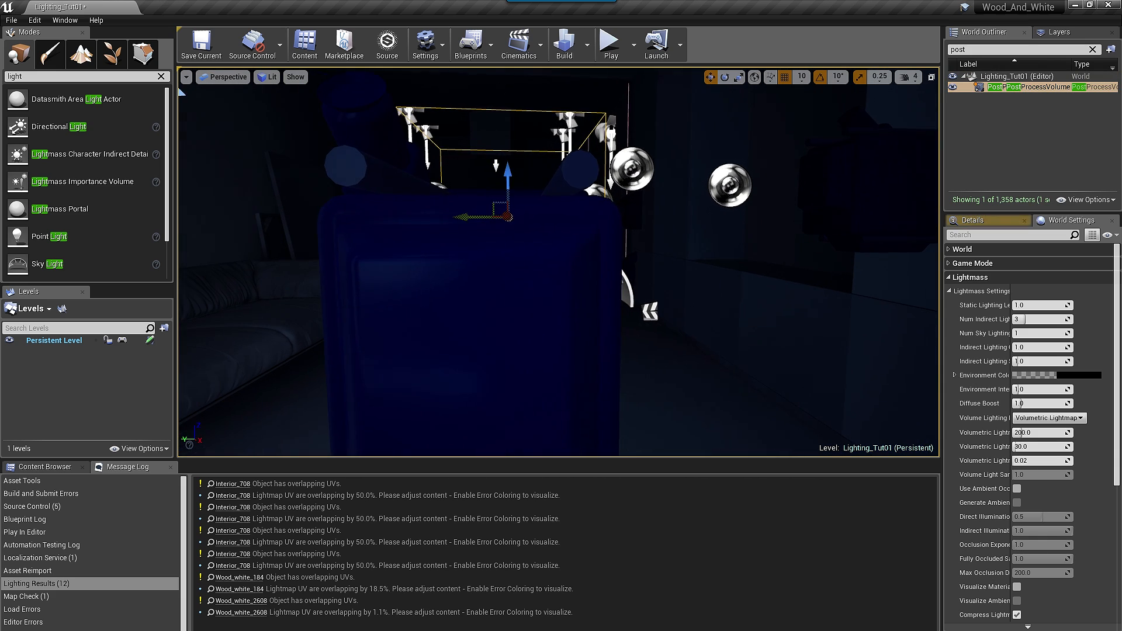
pyautogui.press('g')
pyautogui.moveTo(558, 263); pyautogui.dragTo(234, 261, button='right')
pyautogui.moveTo(662, 273); pyautogui.dragTo(833, 275, button='right')
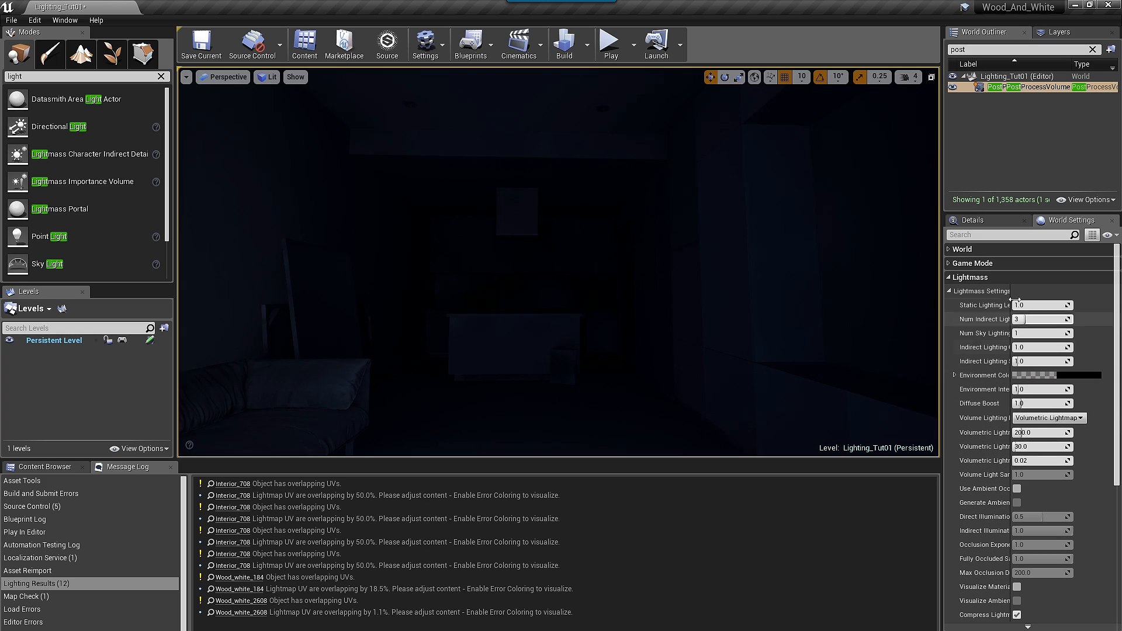
# Step: Enable the post process volume's exposure compensation, set it to 4.114285, and inspect the kitchen's baked lighting up close
pyautogui.click(1007, 221)
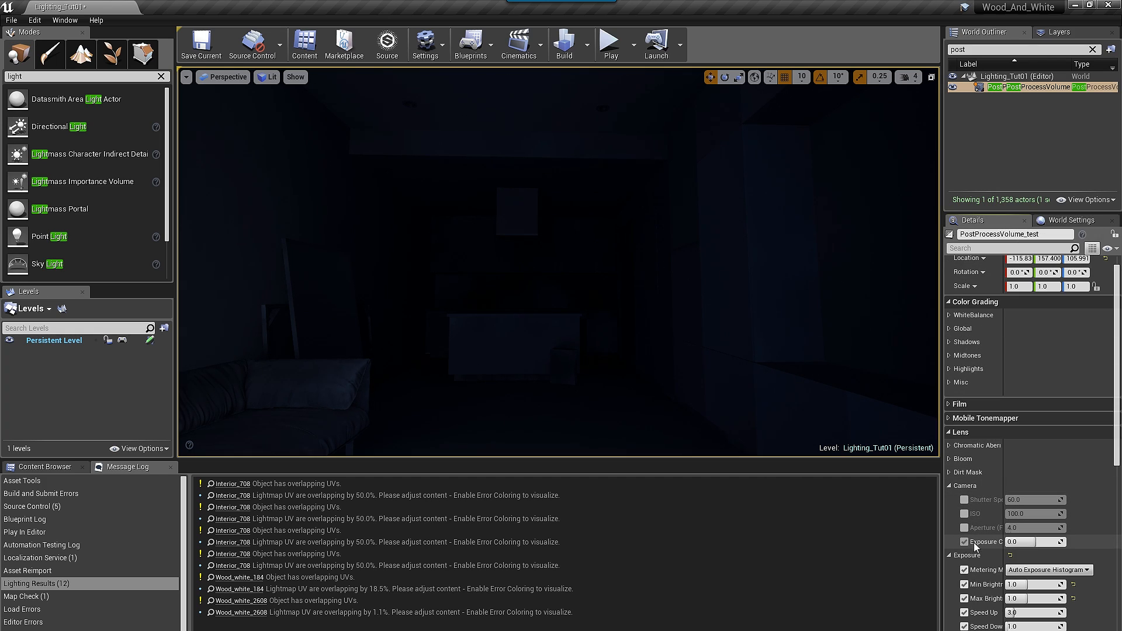
pyautogui.moveTo(1004, 542); pyautogui.dragTo(1064, 542)
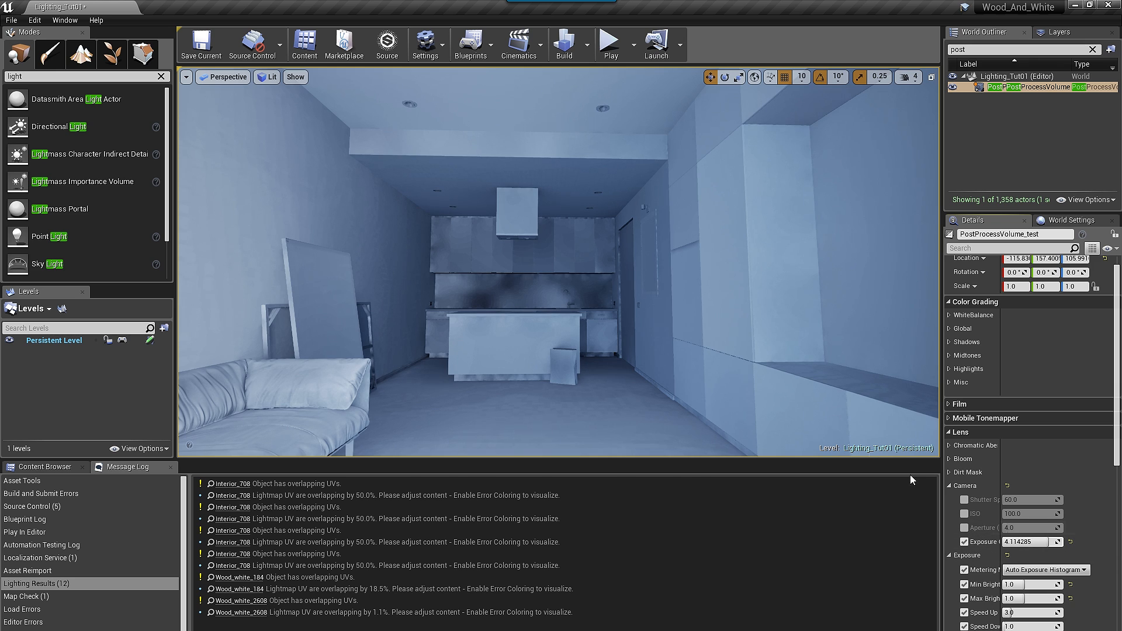
pyautogui.scroll(7, 591, 342)
pyautogui.moveTo(624, 316); pyautogui.dragTo(667, 314, button='right')
pyautogui.scroll(5, 647, 306)
pyautogui.moveTo(648, 306); pyautogui.dragTo(672, 278, button='middle')
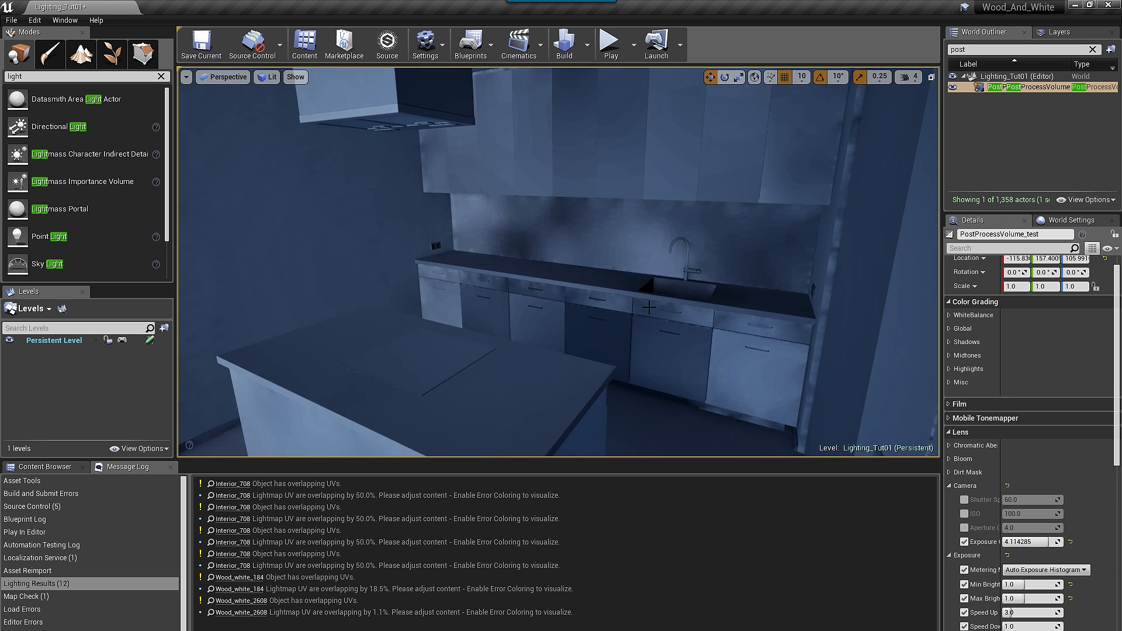
# Step: Face the window wall and set the post process volume's exposure compensation to 3.0
pyautogui.moveTo(649, 307); pyautogui.dragTo(669, 281, button='right')
pyautogui.scroll(-4, 644, 293)
pyautogui.scroll(5, 637, 283)
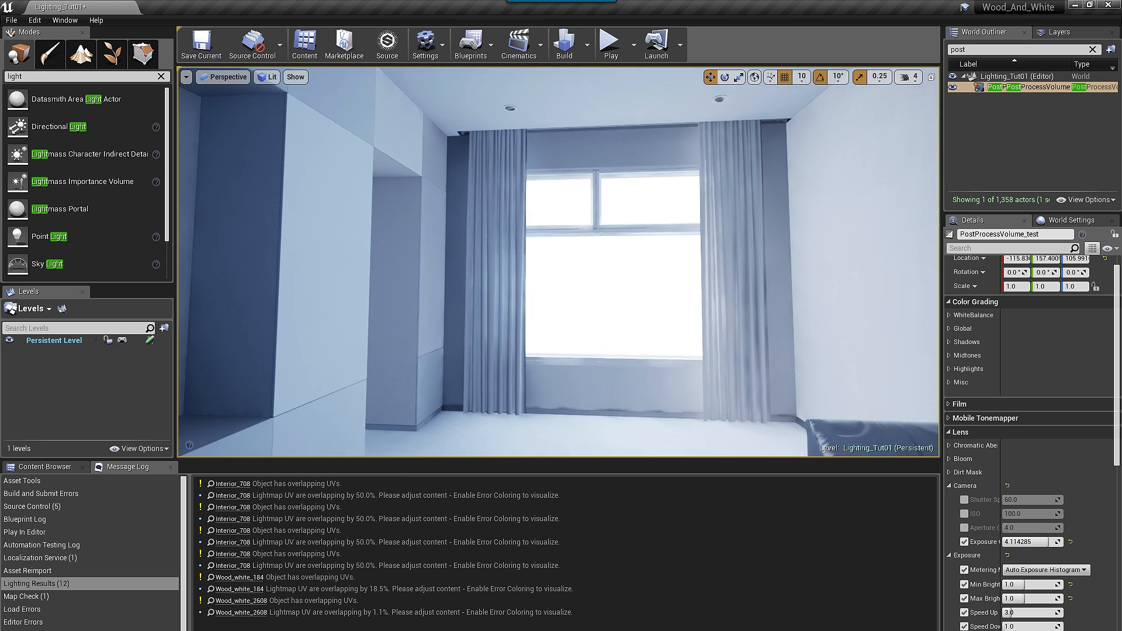
pyautogui.click(1031, 542)
pyautogui.write('3')
pyautogui.press('Return')
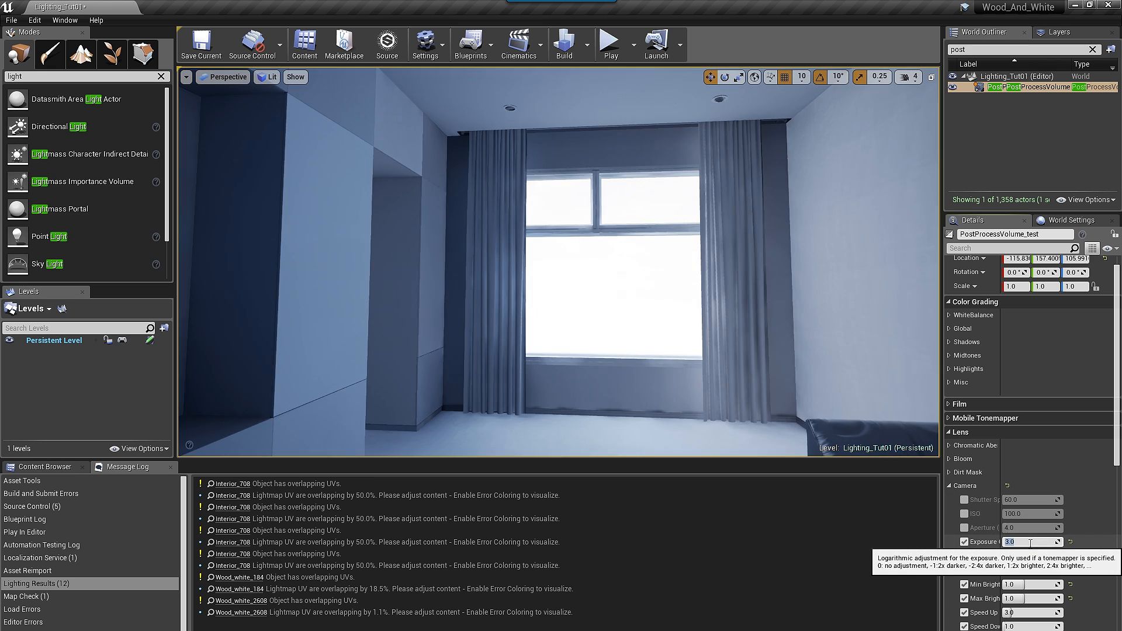
# Step: Inspect the baked lighting on the kitchen, cabinets and floor from the sofa area at the new exposure
pyautogui.moveTo(644, 286); pyautogui.dragTo(692, 299, button='right')
pyautogui.scroll(-5, 659, 311)
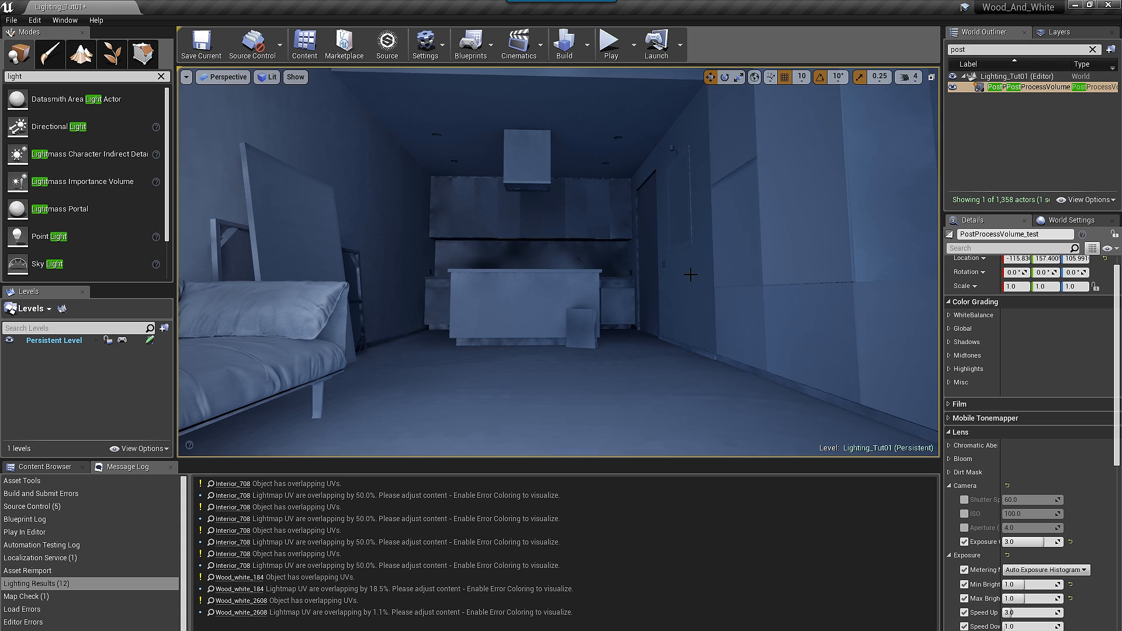
pyautogui.scroll(3, 691, 274)
pyautogui.moveTo(691, 274); pyautogui.dragTo(691, 252, button='middle')
pyautogui.scroll(-3, 691, 276)
pyautogui.moveTo(691, 277); pyautogui.dragTo(683, 276, button='right')
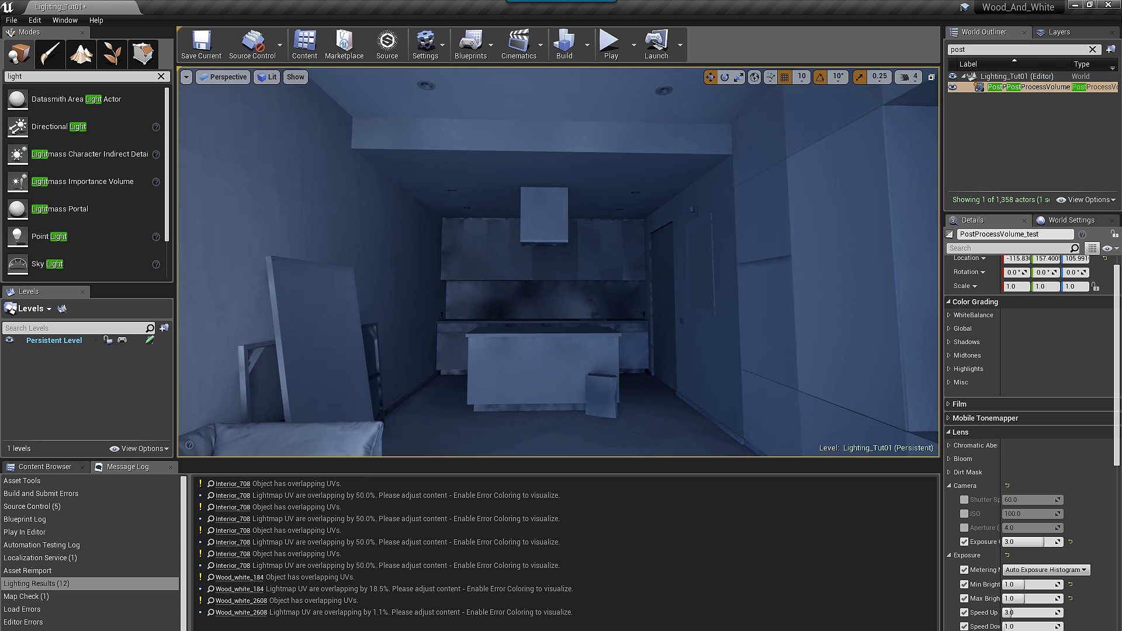
pyautogui.moveTo(698, 377); pyautogui.dragTo(718, 377, button='right')
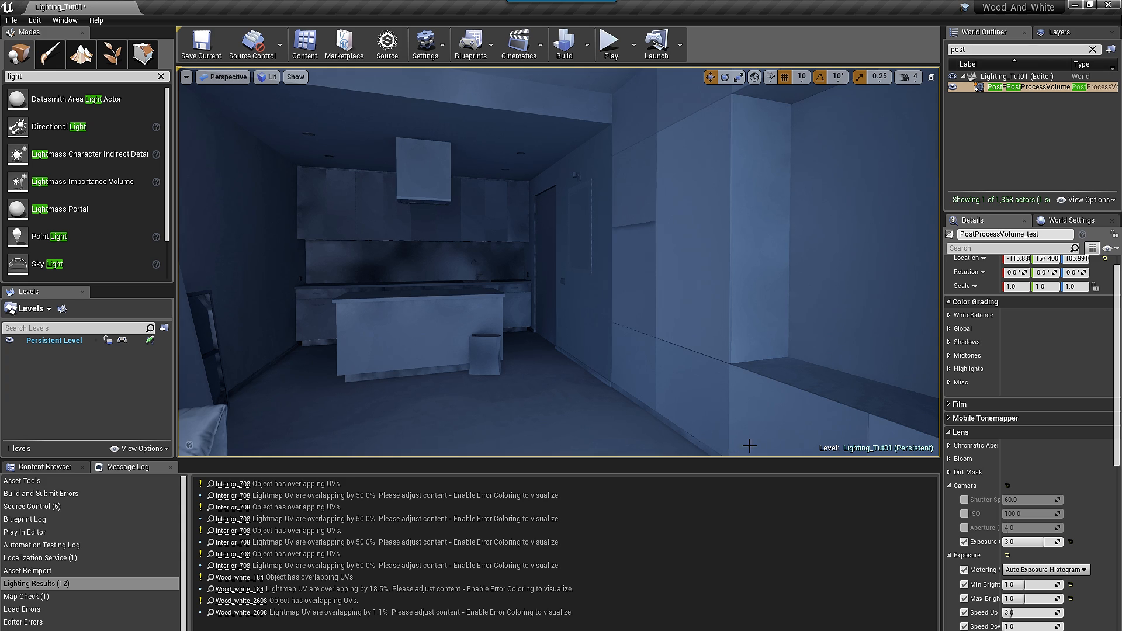
pyautogui.moveTo(749, 445); pyautogui.dragTo(745, 407, button='right')
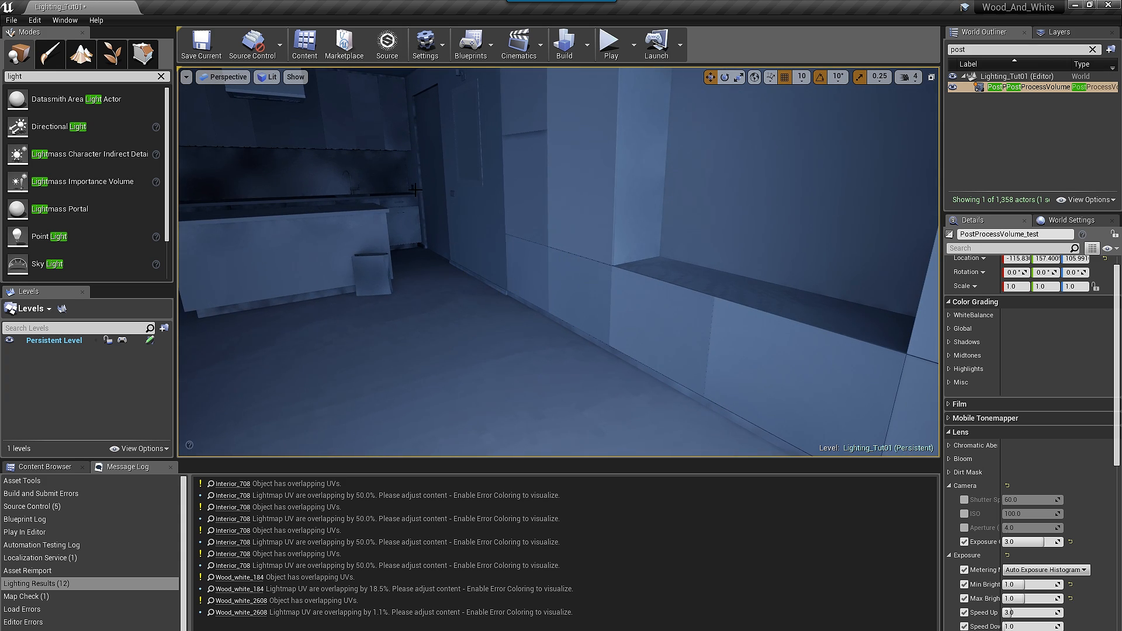
pyautogui.moveTo(444, 207)
pyautogui.mouseDown(button='right')
pyautogui.moveTo(433, 207)
pyautogui.moveTo(444, 206)
pyautogui.mouseUp(button='right')
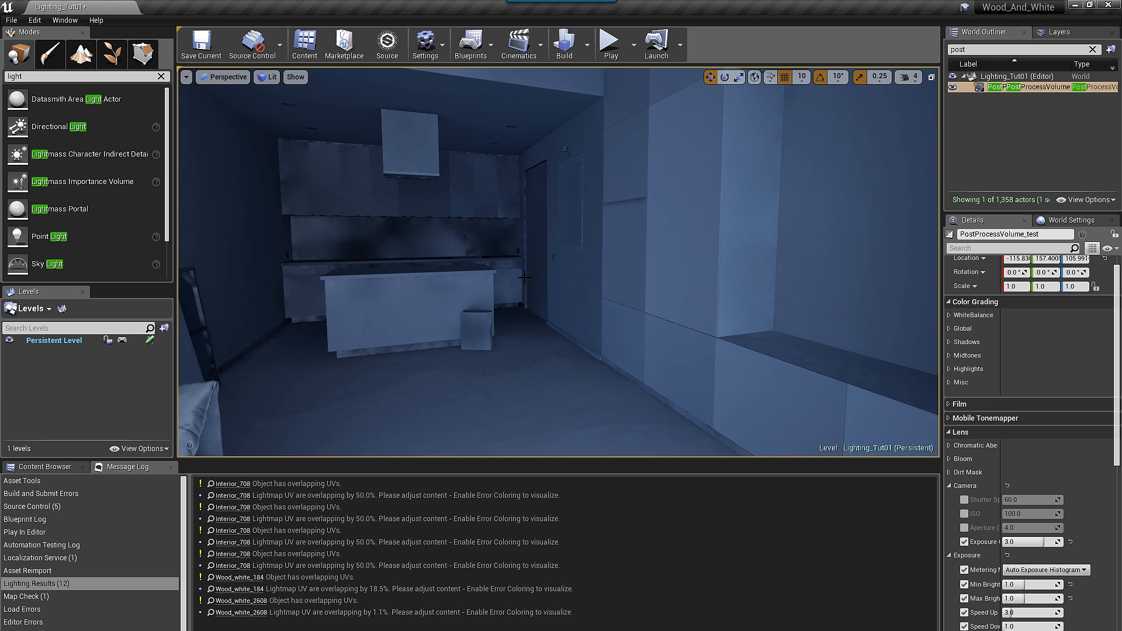
pyautogui.moveTo(572, 257); pyautogui.dragTo(526, 227, button='right')
pyautogui.moveTo(605, 282); pyautogui.dragTo(666, 284, button='right')
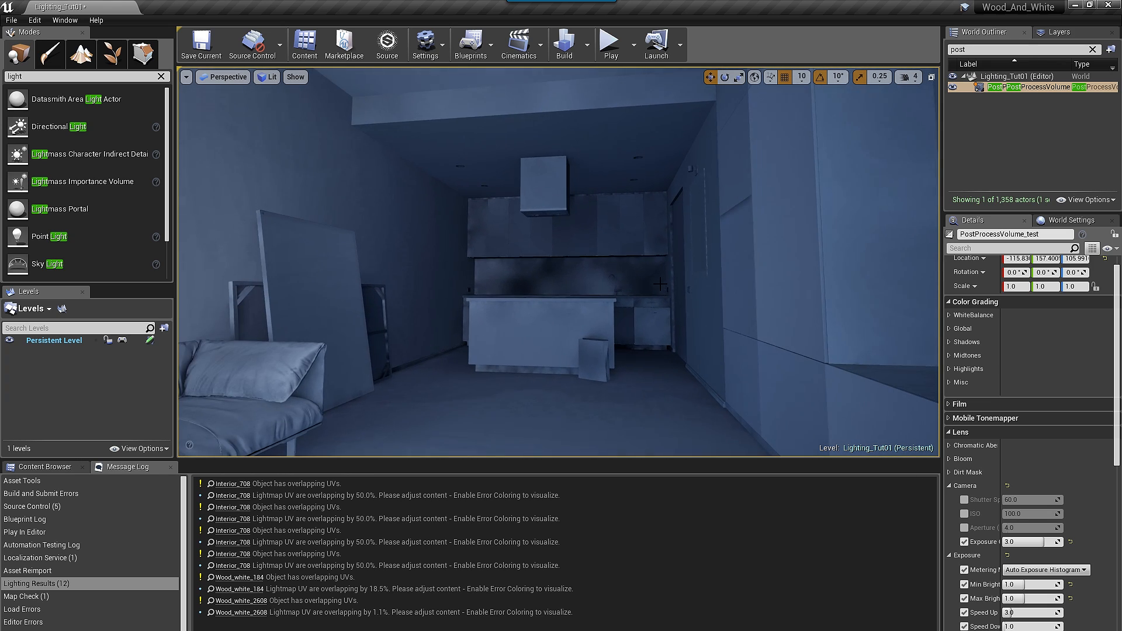
# Step: Try 2 sky lighting bounces in the Lightmass world settings, reset the value, and widen the column of setting names
pyautogui.scroll(1, 1052, 394)
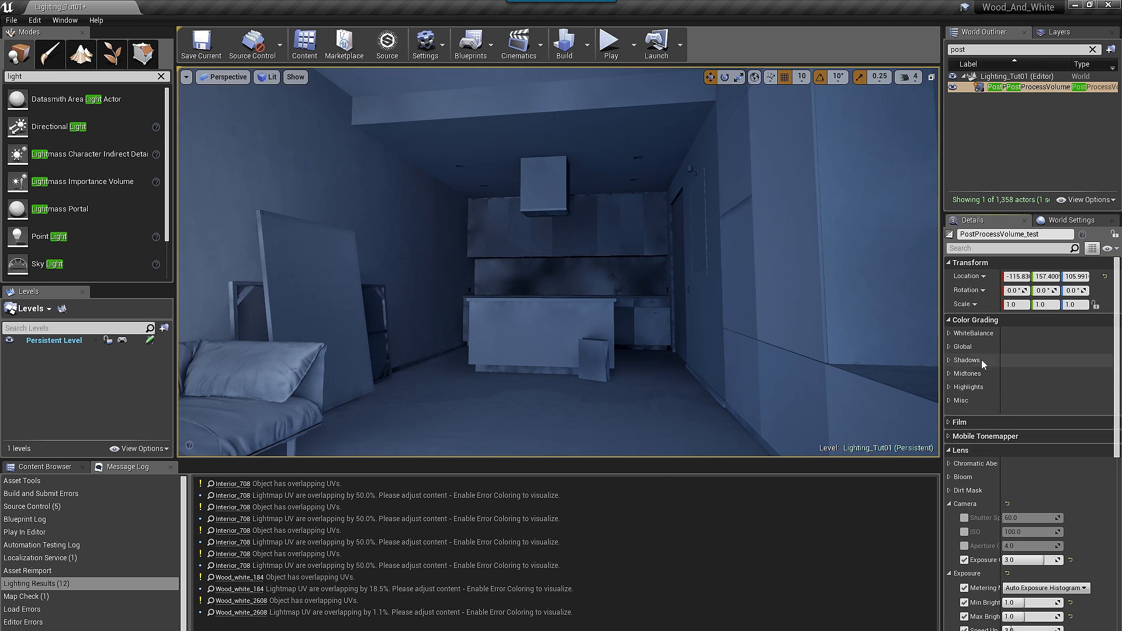
pyautogui.click(1054, 226)
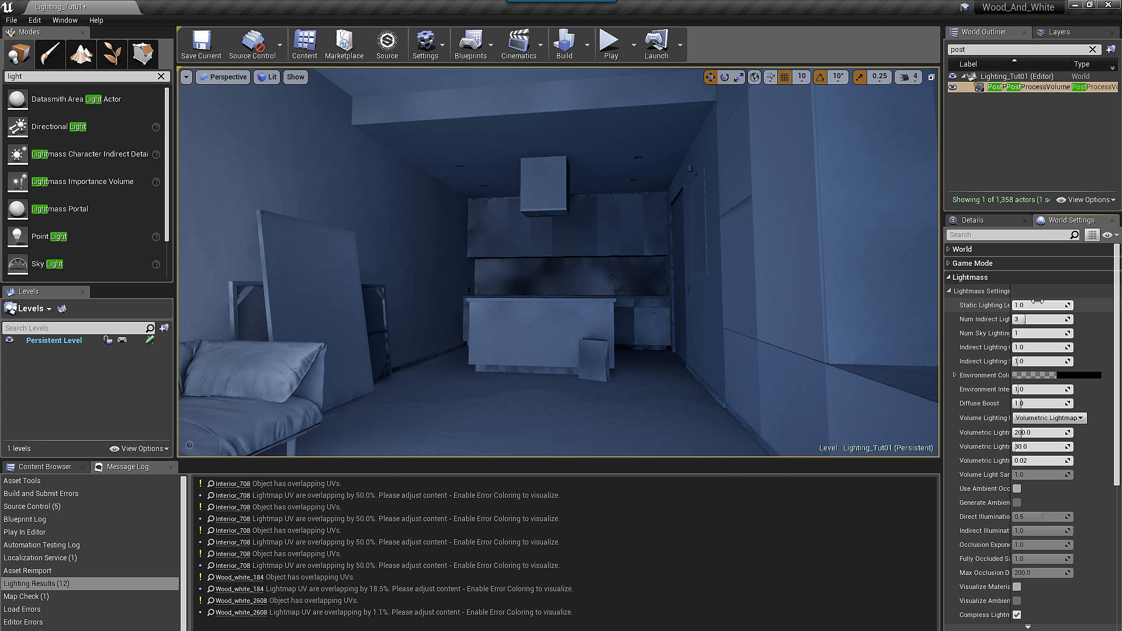
pyautogui.click(1029, 320)
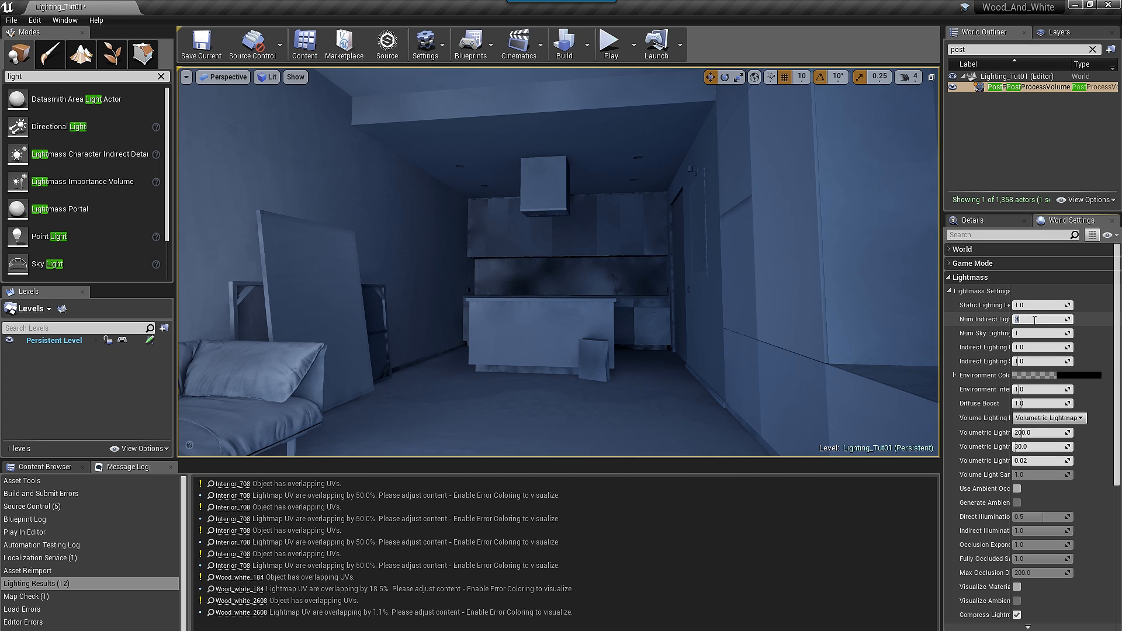
pyautogui.moveTo(1010, 331); pyautogui.dragTo(1033, 332)
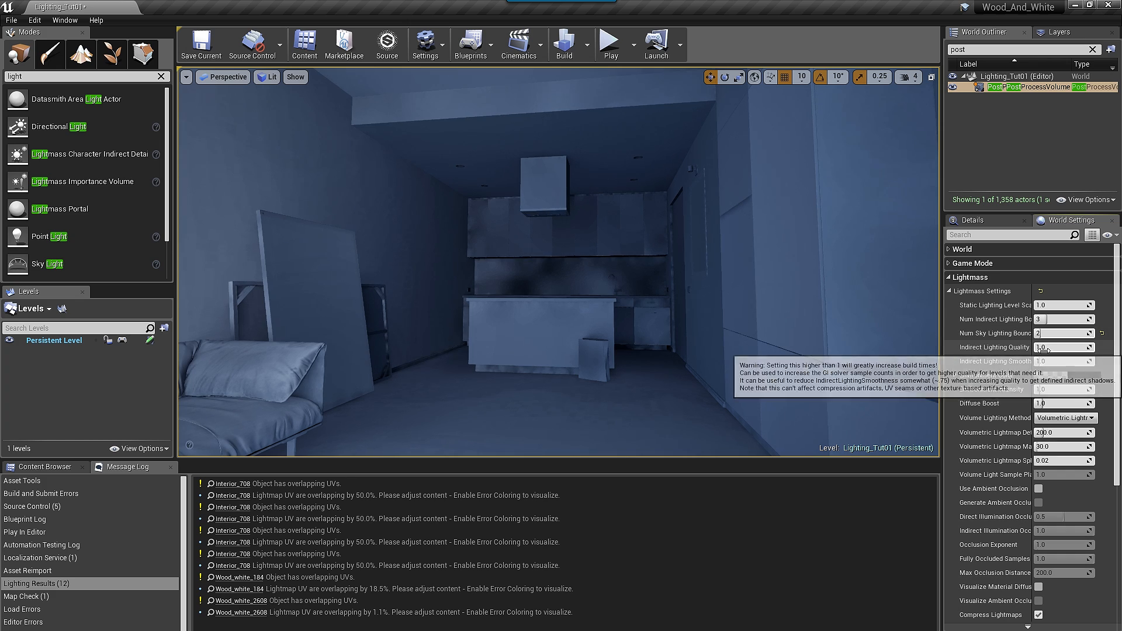
pyautogui.click(1102, 334)
pyautogui.moveTo(1036, 346); pyautogui.dragTo(1043, 347)
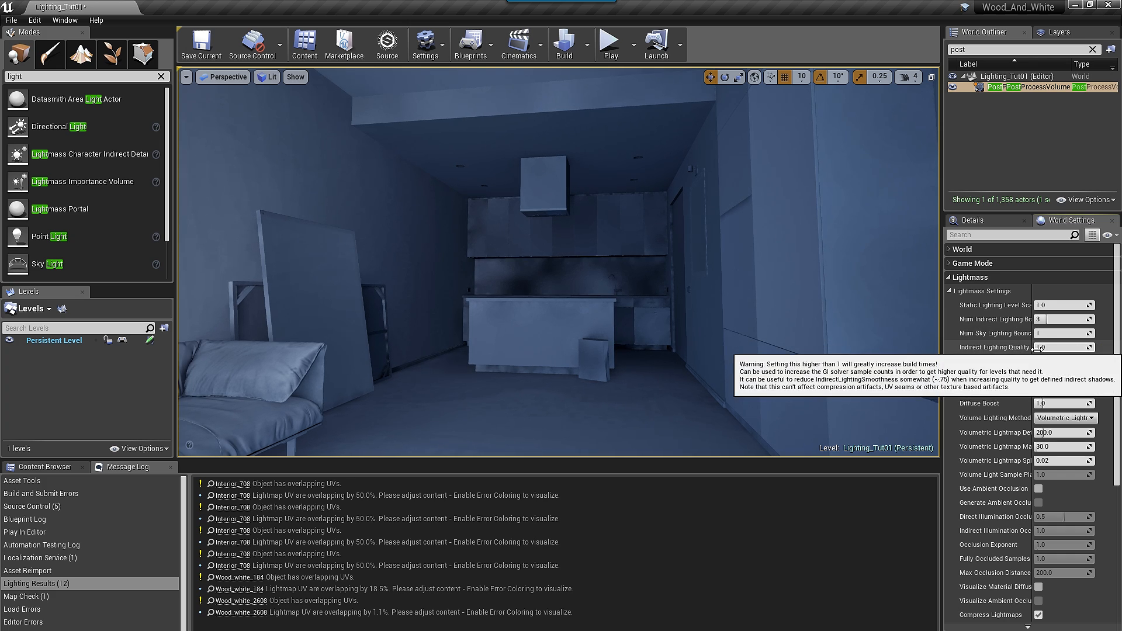
pyautogui.moveTo(1032, 347); pyautogui.dragTo(1038, 347)
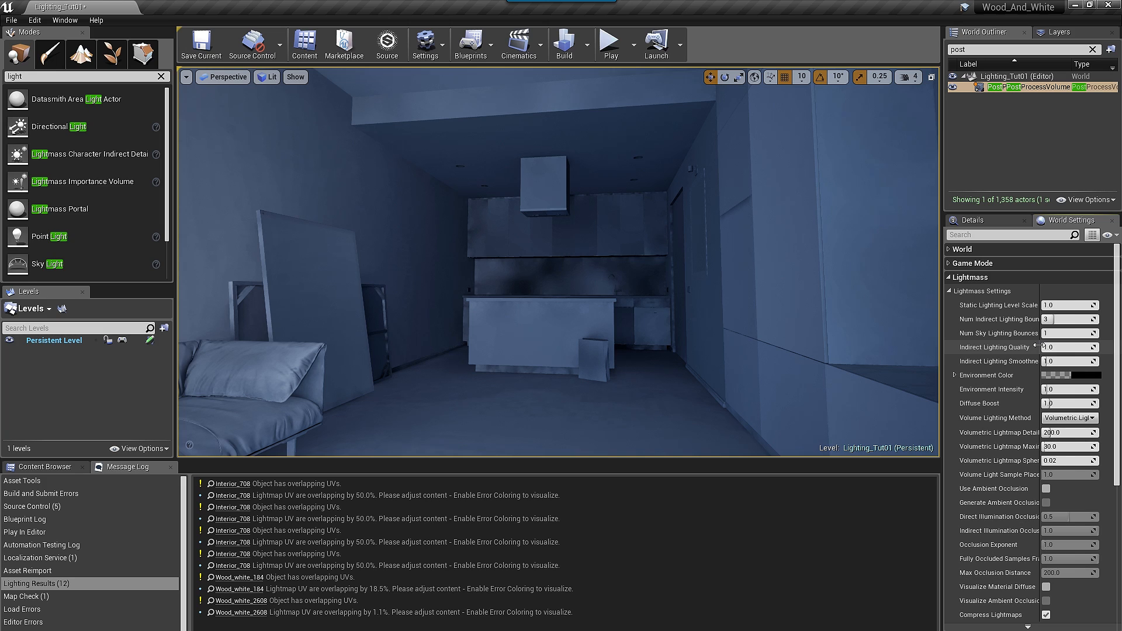
pyautogui.click(991, 219)
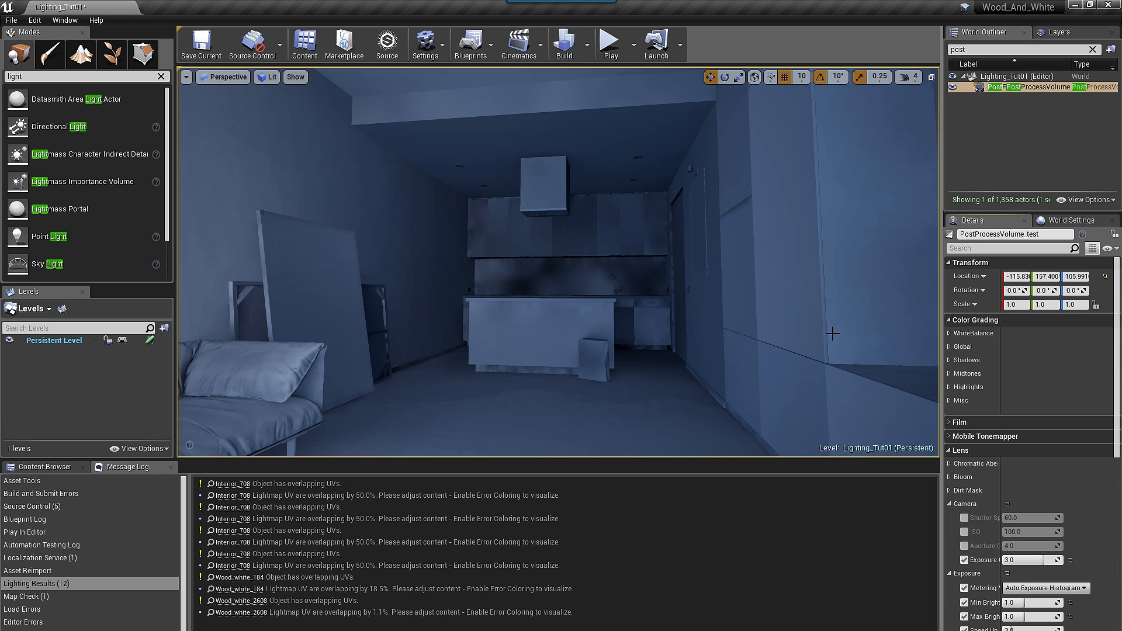
# Step: Select the sky light in the room and set its intensity to 10
pyautogui.moveTo(669, 295); pyautogui.dragTo(418, 326, button='right')
pyautogui.moveTo(521, 287); pyautogui.dragTo(438, 298, button='right')
pyautogui.scroll(-4, 527, 268)
pyautogui.moveTo(531, 268); pyautogui.dragTo(471, 307, button='right')
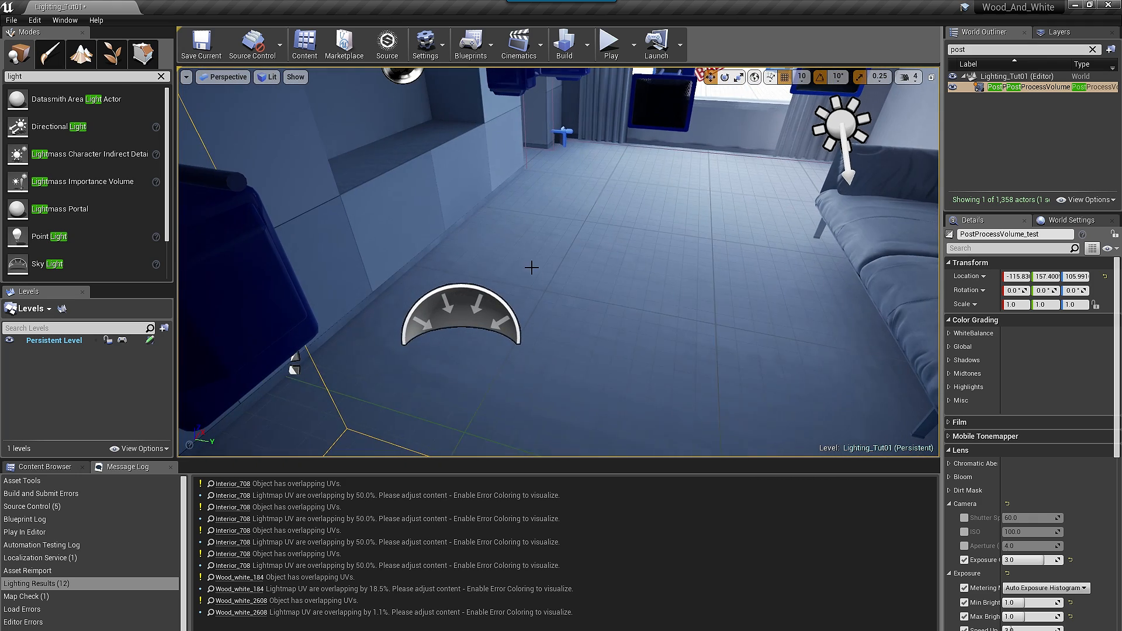
pyautogui.click(512, 312)
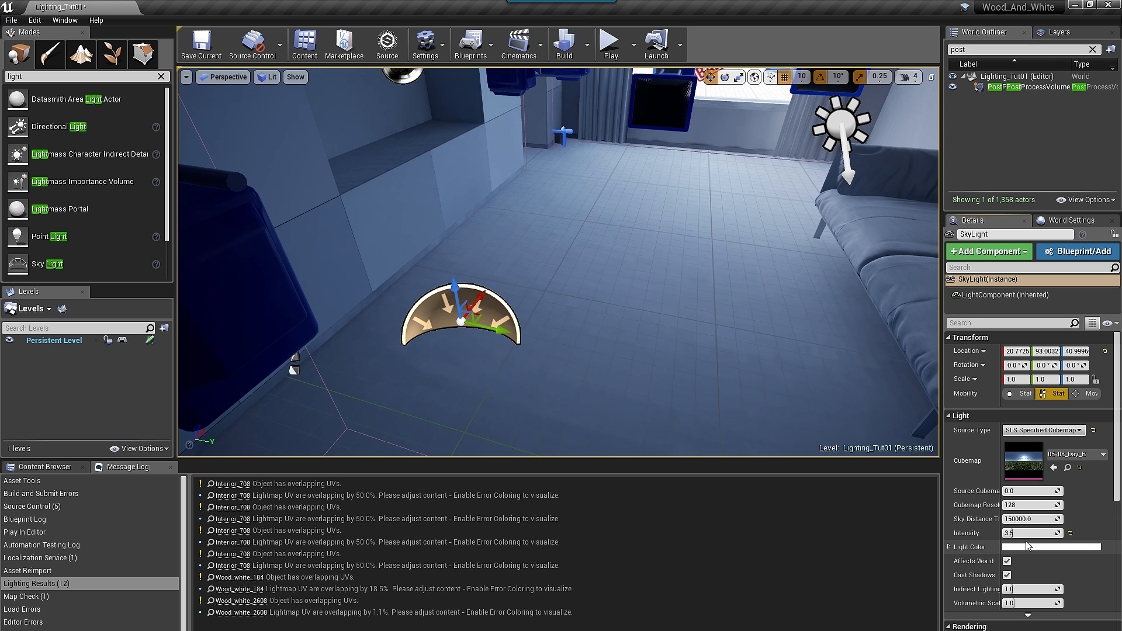
pyautogui.click(1027, 533)
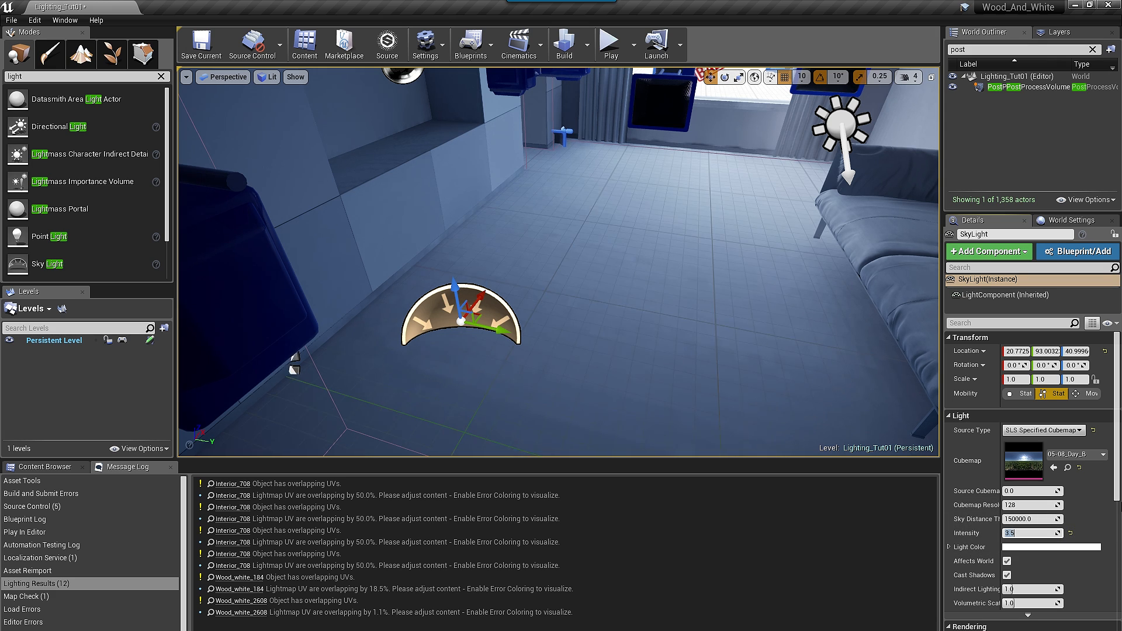
pyautogui.press('Return')
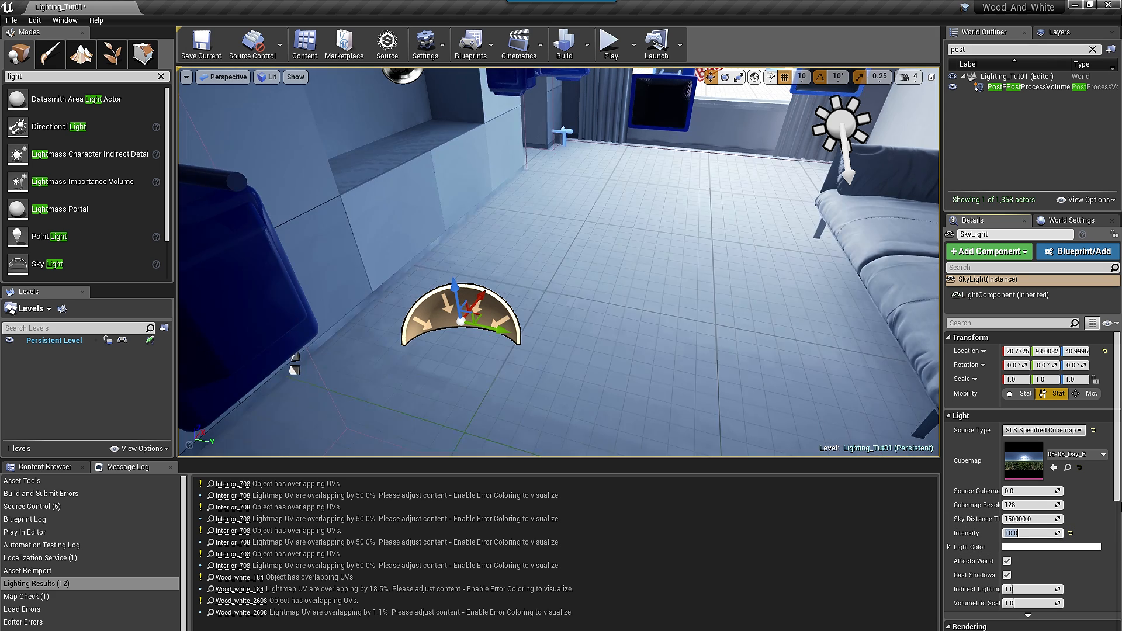
# Step: Disable the exposure compensation override on the post process volume
pyautogui.moveTo(909, 214); pyautogui.dragTo(915, 167, button='right')
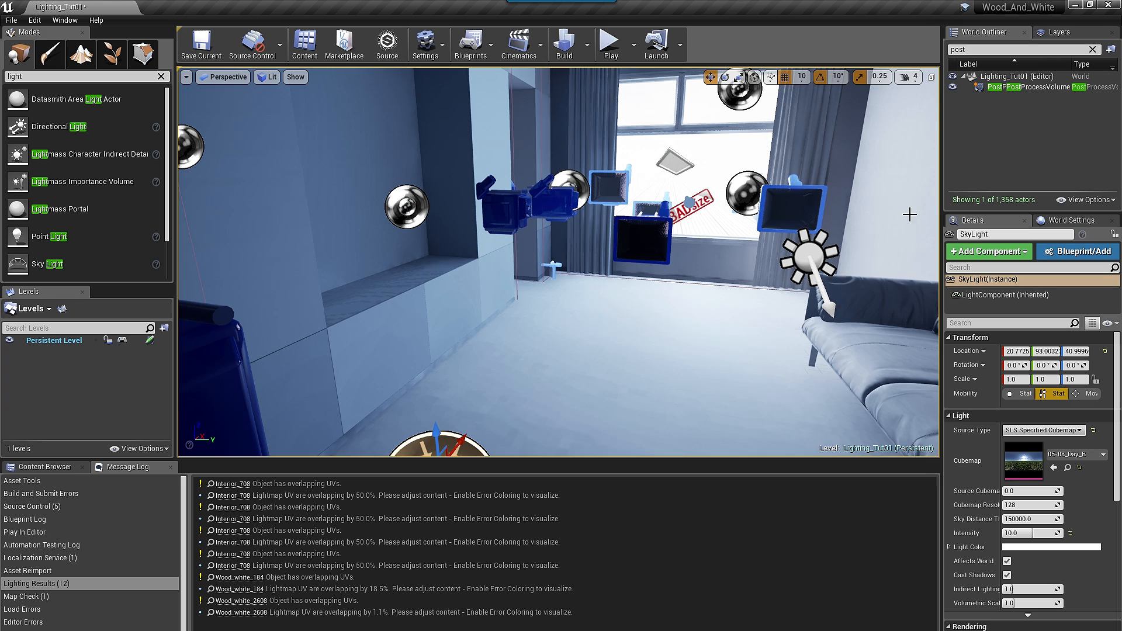
pyautogui.click(1028, 86)
pyautogui.click(965, 560)
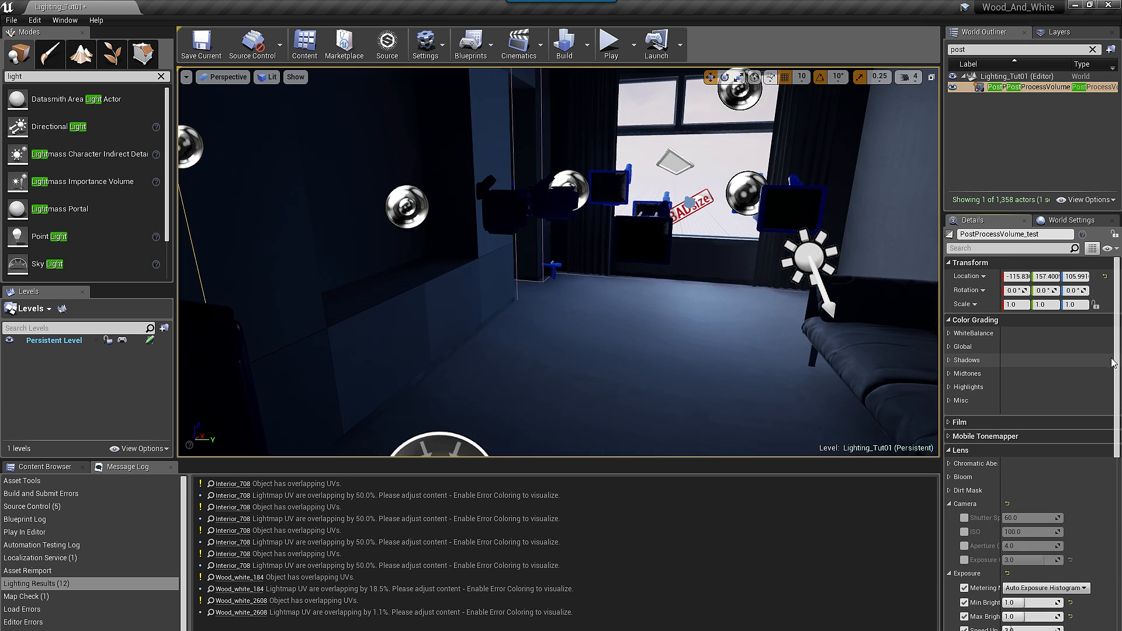
# Step: Set the number of indirect lighting bounces to 12 in the Lightmass world settings
pyautogui.click(1067, 227)
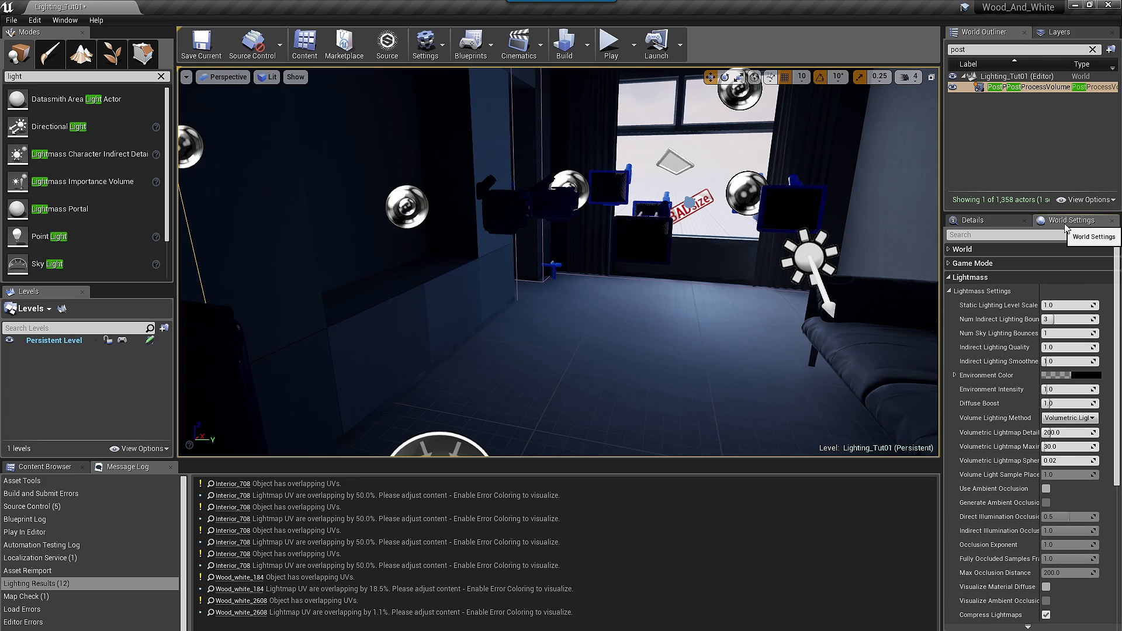
pyautogui.click(1045, 320)
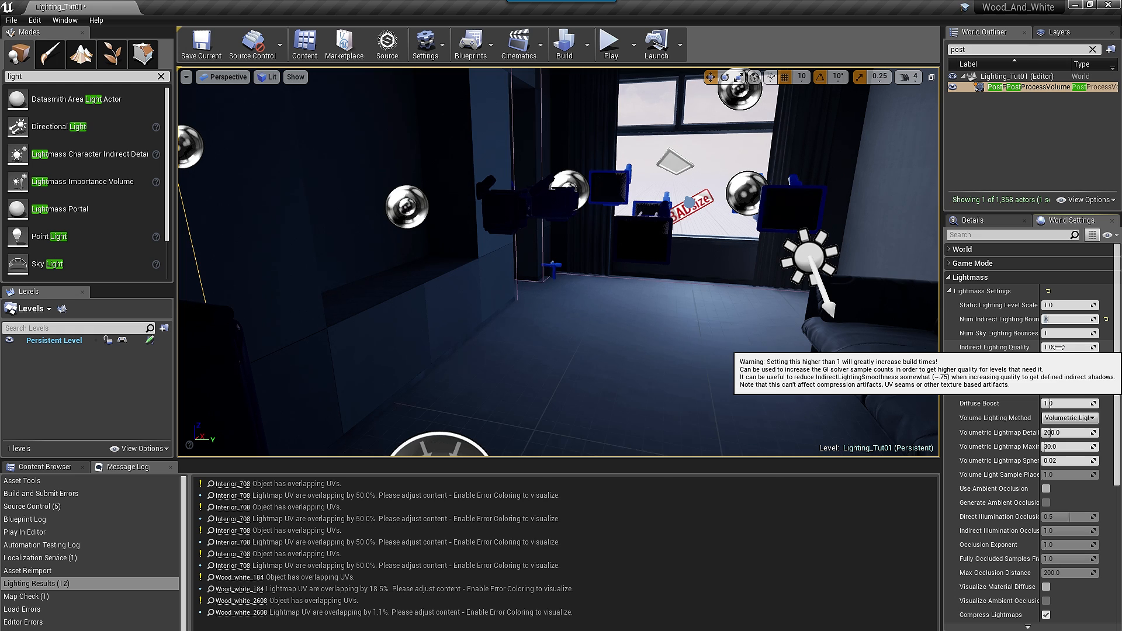
pyautogui.press('Return')
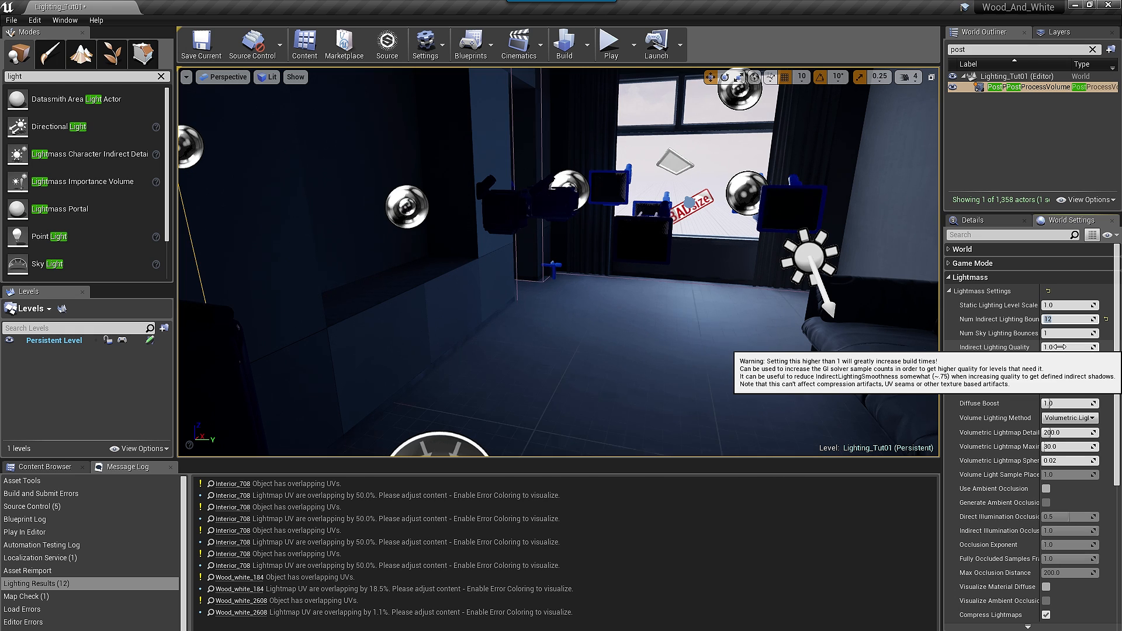
# Step: Disable lightmap compression and set the static lighting level scale to 0.35 in the Lightmass world settings
pyautogui.moveTo(645, 251); pyautogui.dragTo(942, 241, button='right')
pyautogui.scroll(5, 645, 252)
pyautogui.press('s')
pyautogui.press('s')
pyautogui.press('s')
pyautogui.press('a')
pyautogui.press('s')
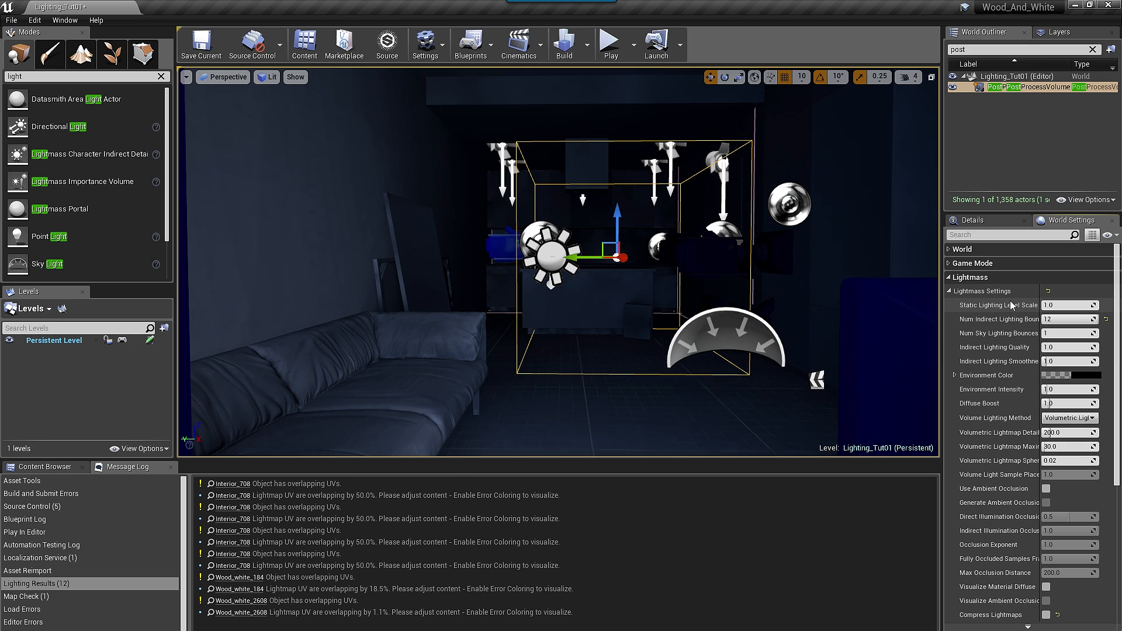
pyautogui.click(1063, 305)
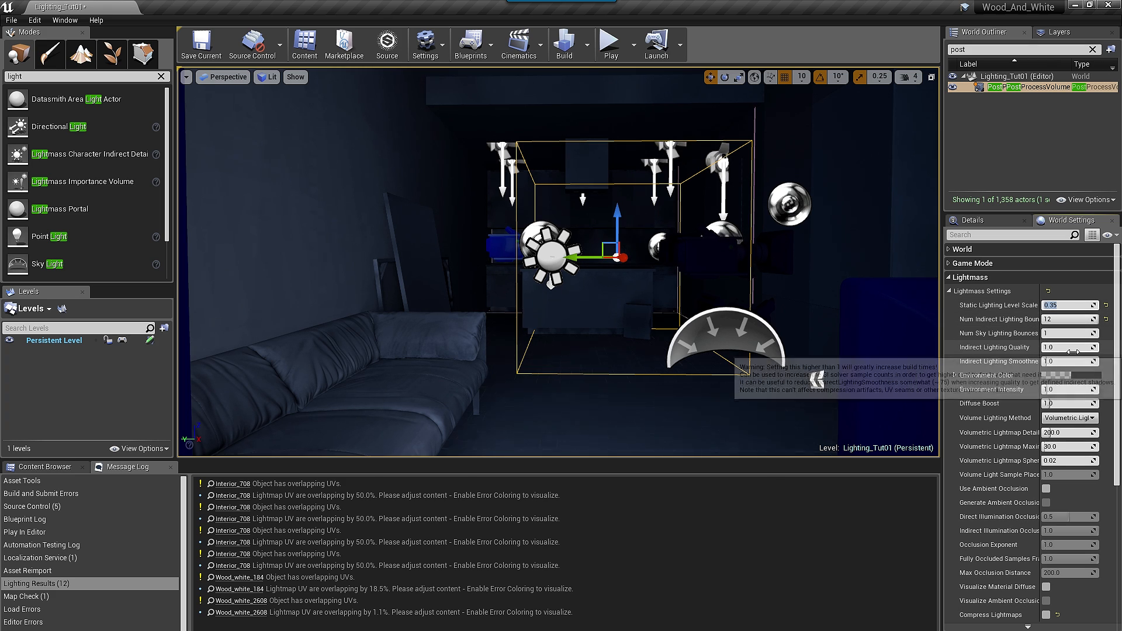
# Step: Check the settings of the sky light and the post process volume, and build the level
pyautogui.click(715, 337)
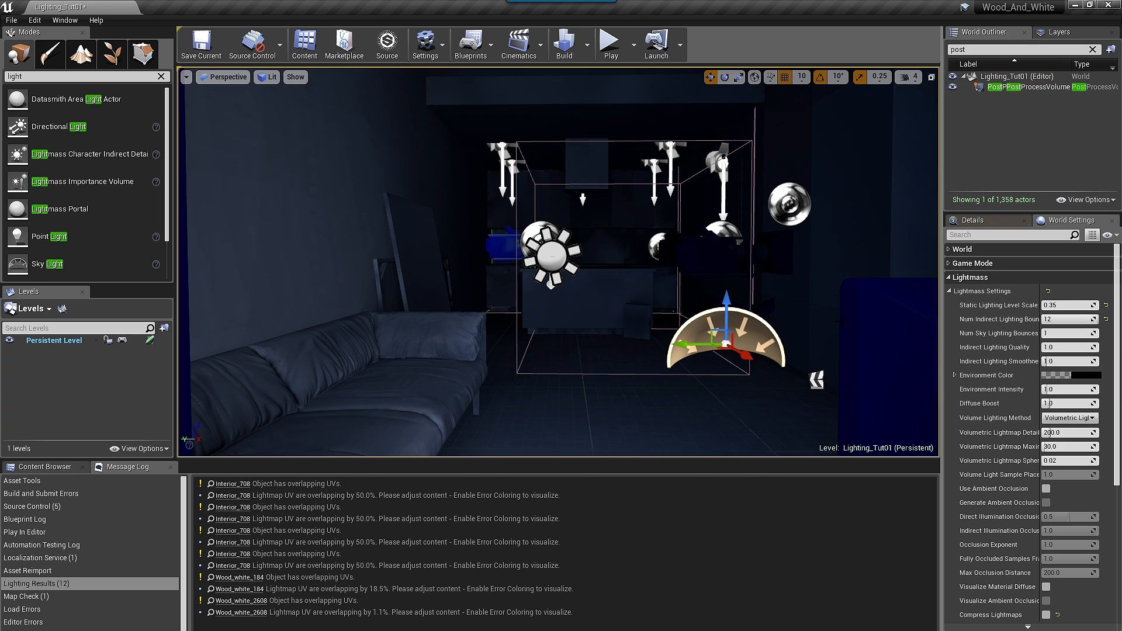
pyautogui.click(984, 222)
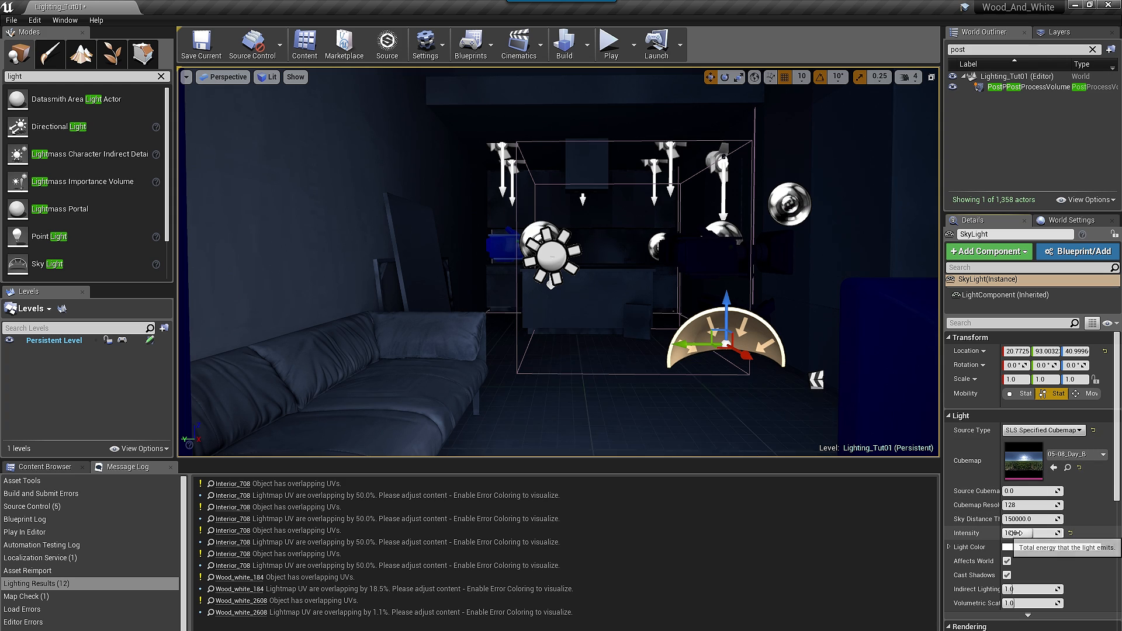
pyautogui.click(1010, 89)
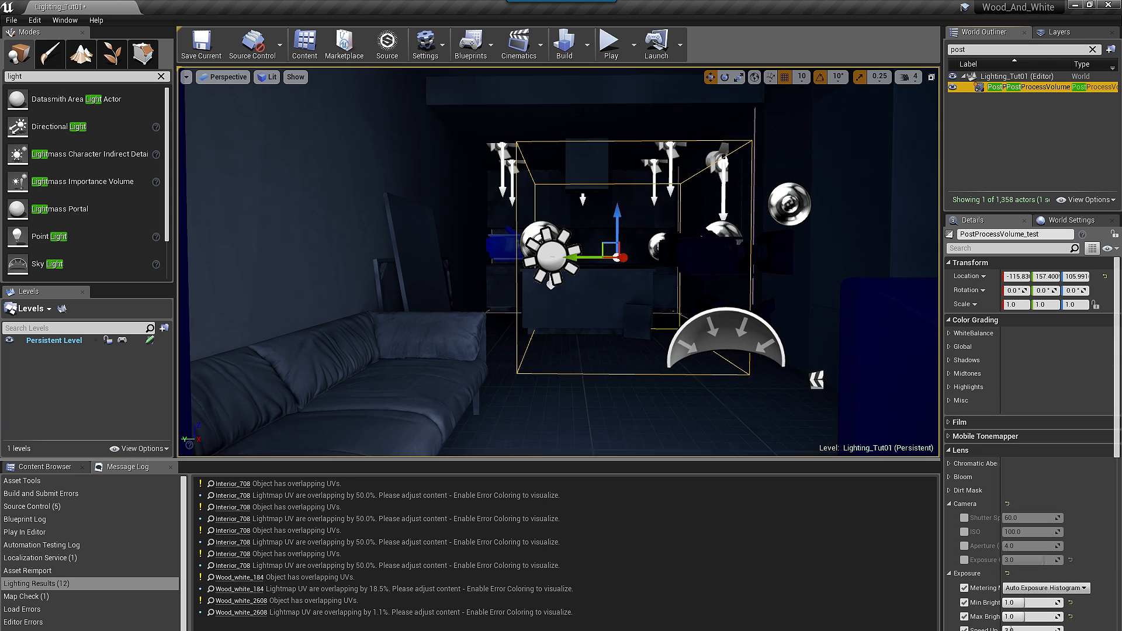
pyautogui.click(564, 44)
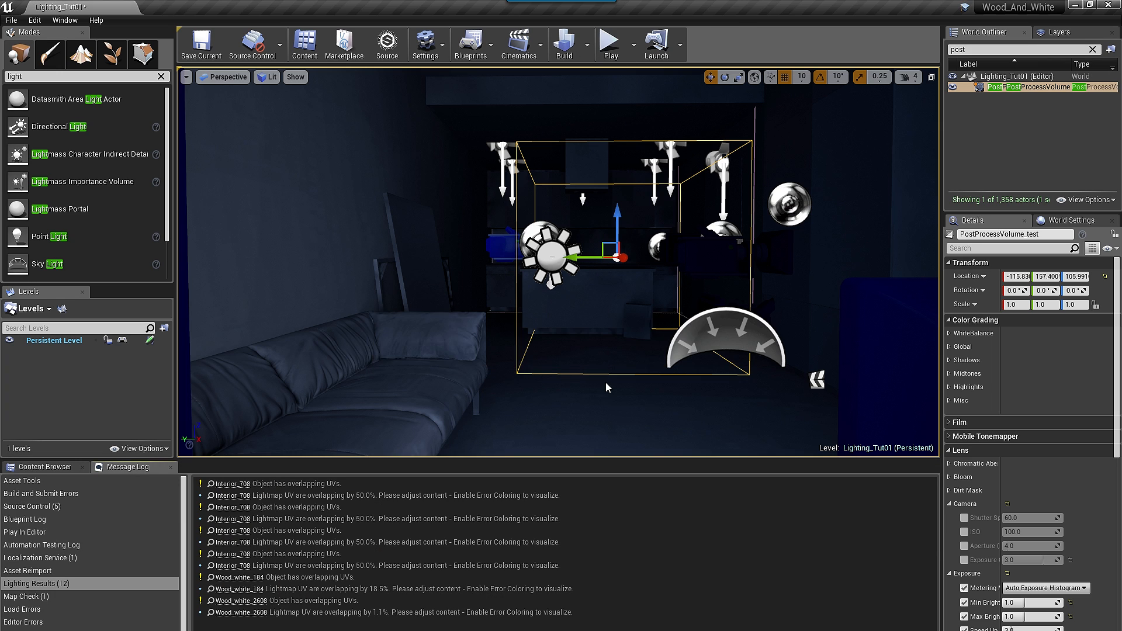
# Step: Switch the viewport to game view, inspect the baked wall beside the window, and check the lighting build quality
pyautogui.moveTo(606, 382); pyautogui.dragTo(508, 375, button='right')
pyautogui.press('g')
pyautogui.press('w')
pyautogui.scroll(5, 617, 258)
pyautogui.moveTo(622, 232); pyautogui.dragTo(610, 187, button='right')
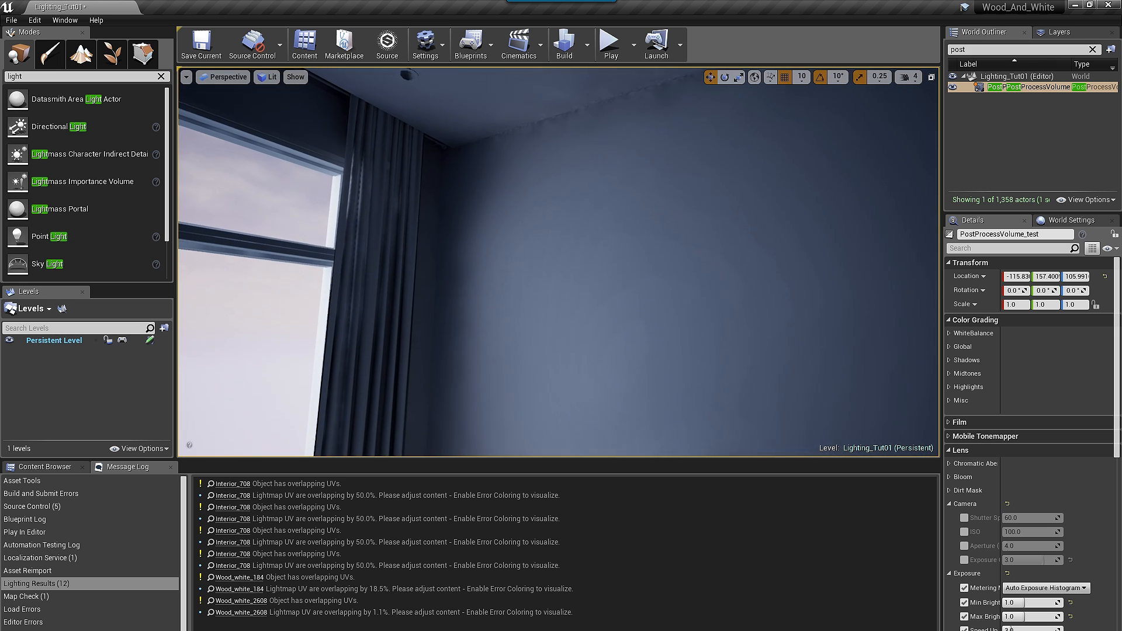
pyautogui.moveTo(567, 139); pyautogui.dragTo(551, 181, button='right')
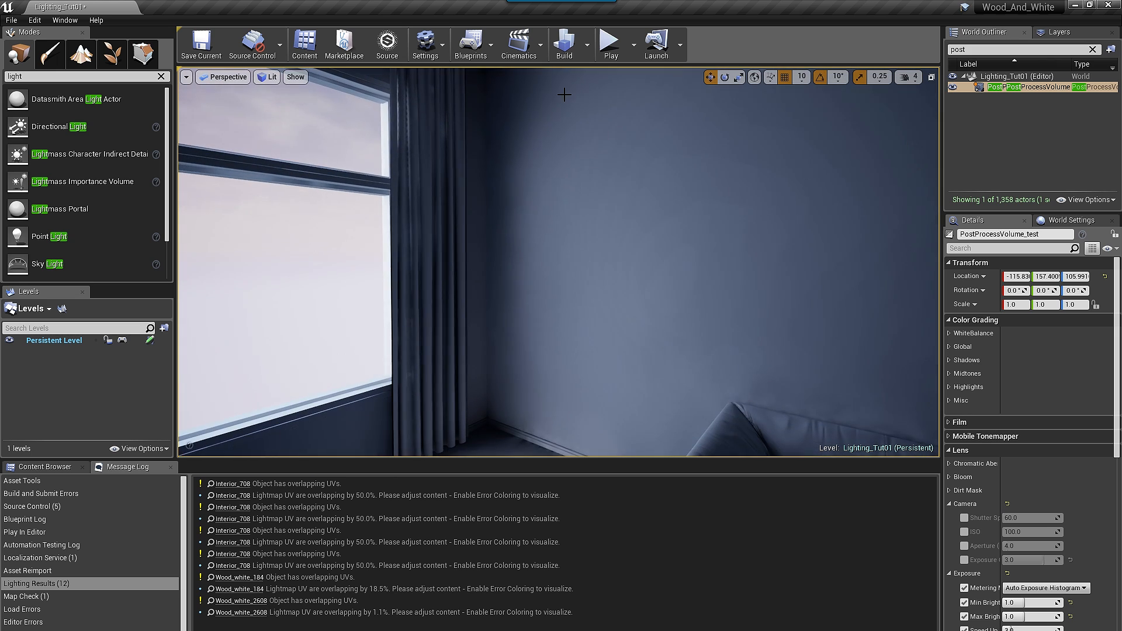
pyautogui.click(587, 44)
pyautogui.moveTo(618, 90)
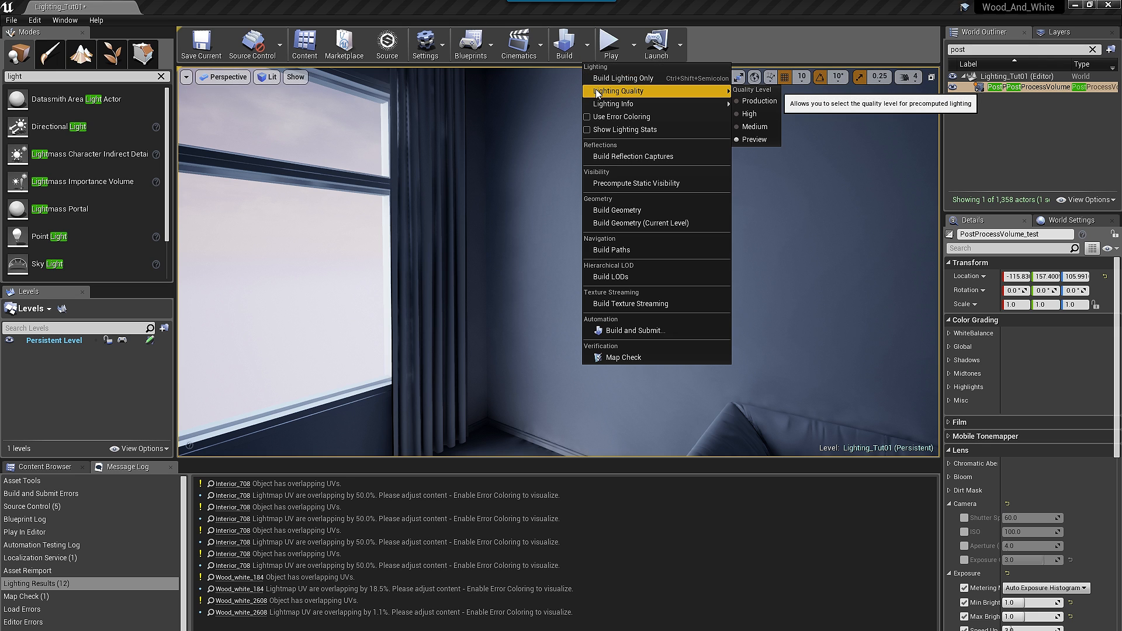
pyautogui.click(690, 5)
# Step: Examine the baked shadows around the cabinets, curtains and the passage beside the window
pyautogui.moveTo(543, 181); pyautogui.dragTo(827, 269, button='right')
pyautogui.press('w')
pyautogui.press('w')
pyautogui.press('w')
pyautogui.press('w')
pyautogui.moveTo(683, 292); pyautogui.dragTo(129, 345, button='right')
pyautogui.press('w')
pyautogui.moveTo(676, 280); pyautogui.dragTo(782, 255, button='right')
# Step: Show the world's Lightmass settings, and check the lighting build log and build status in Swarm Agent
pyautogui.click(1086, 221)
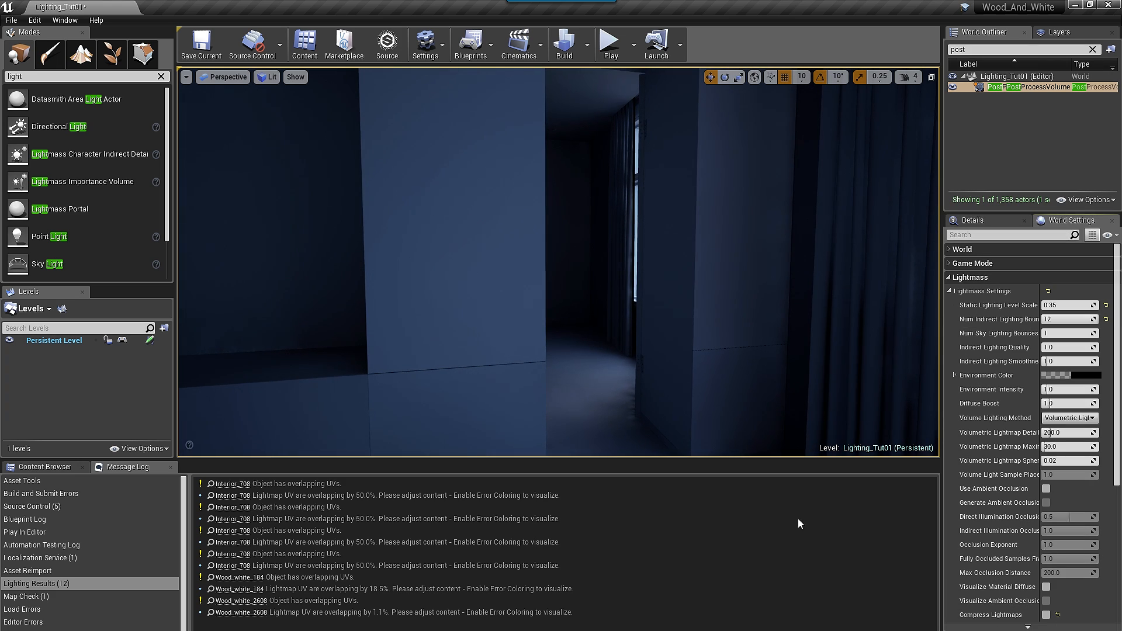
pyautogui.click(193, 630)
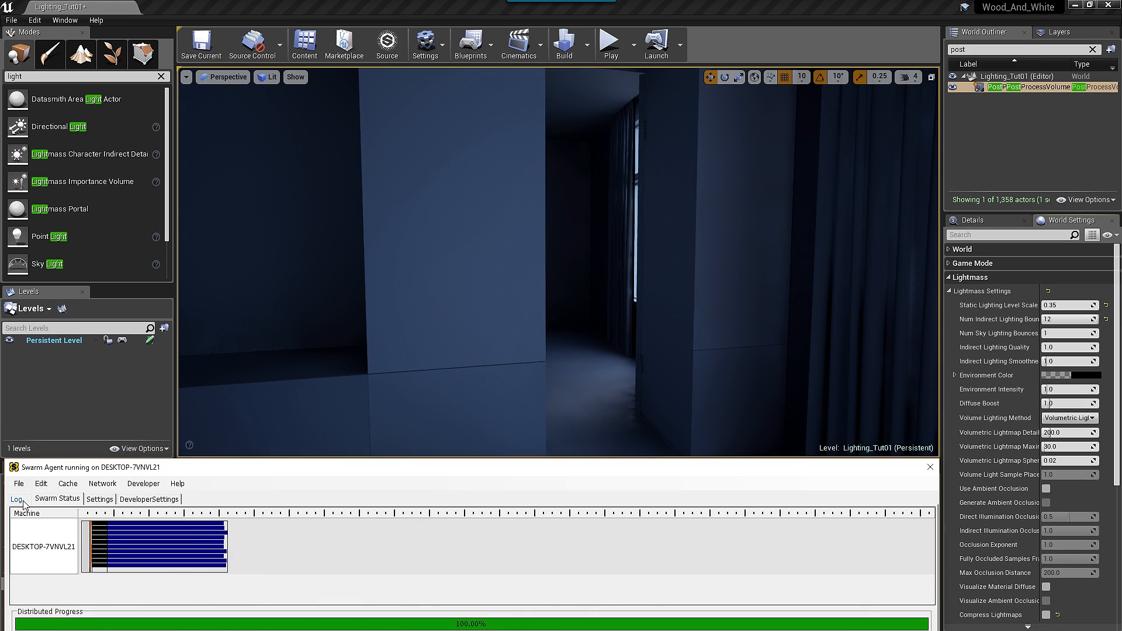
pyautogui.click(17, 500)
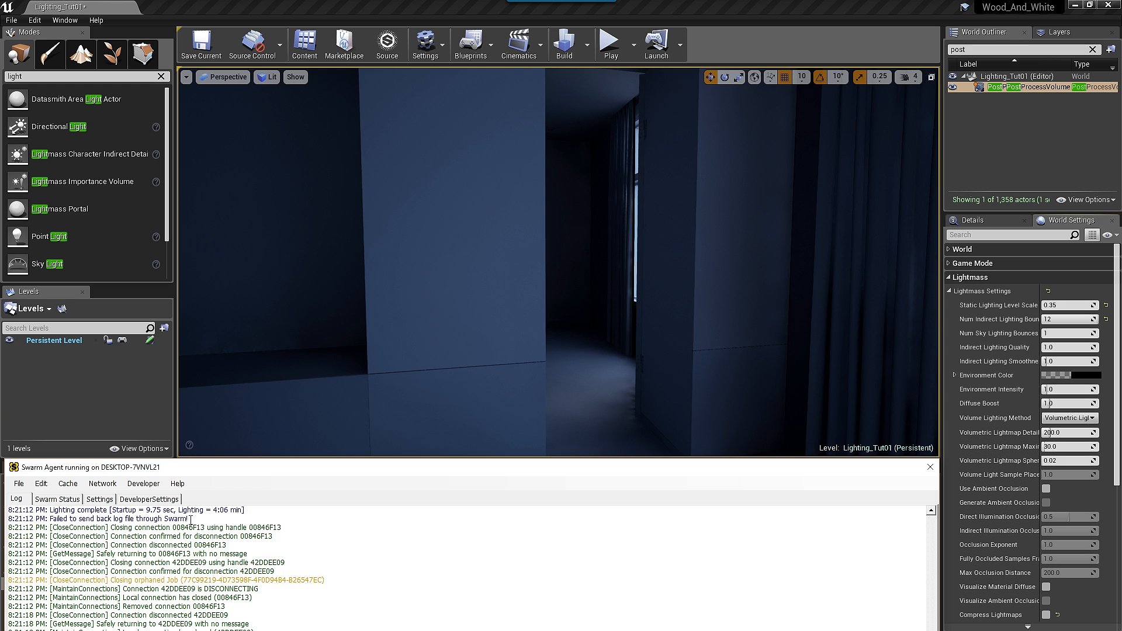
pyautogui.click(56, 499)
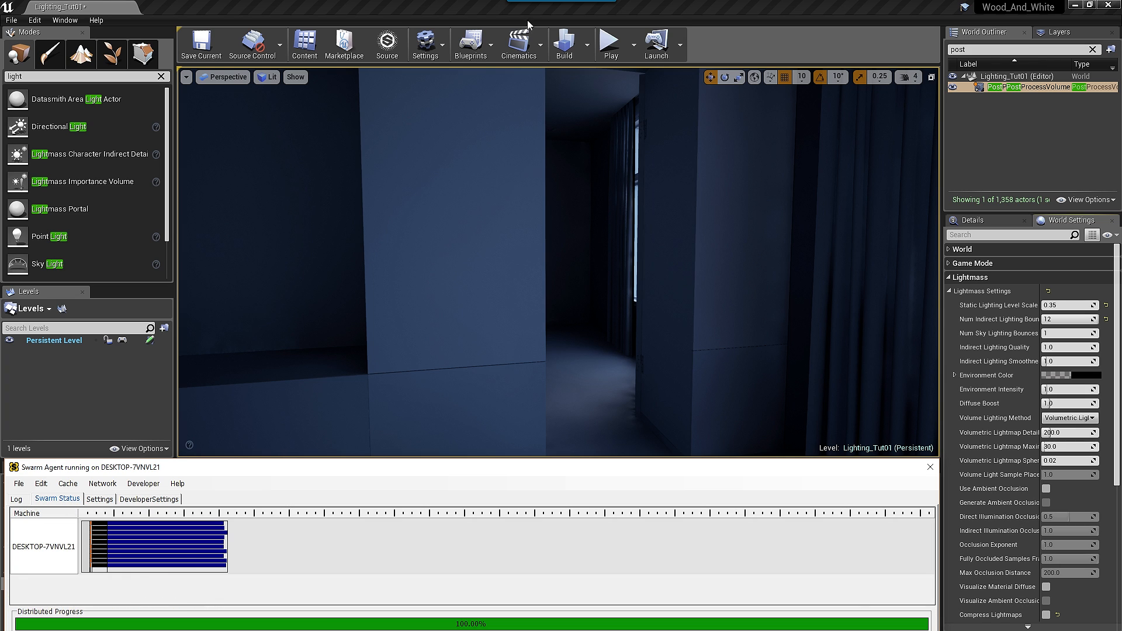
pyautogui.click(685, 6)
# Step: Examine the baked lighting around the sofa, the side walls and the kitchen at the far end of the room
pyautogui.moveTo(643, 234); pyautogui.dragTo(327, 196, button='right')
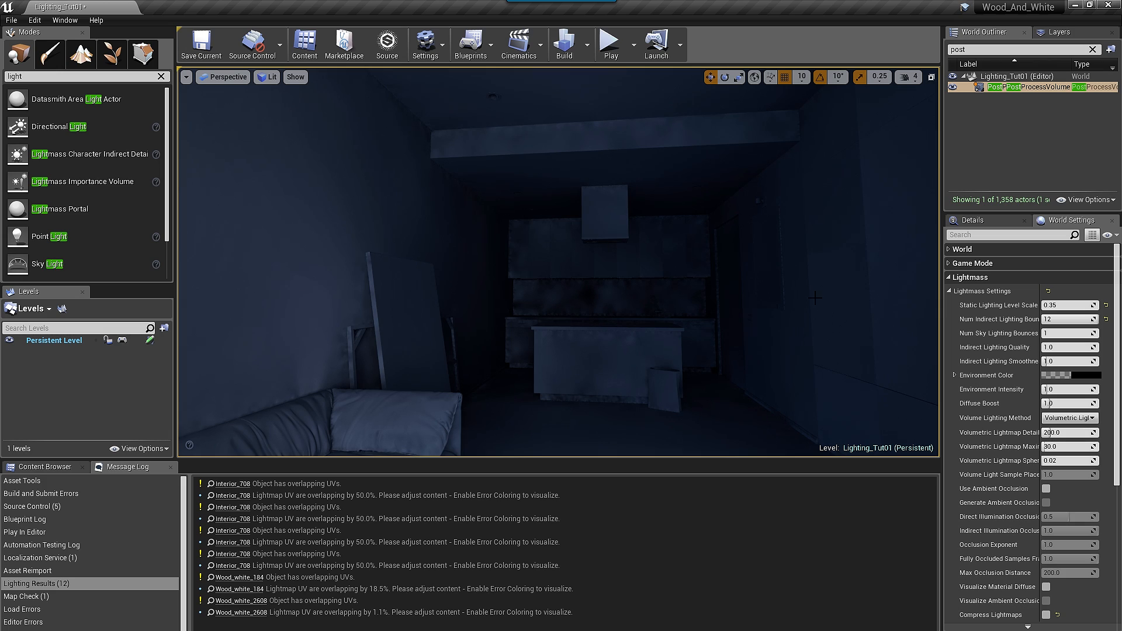
pyautogui.moveTo(557, 276); pyautogui.dragTo(584, 289, button='right')
pyautogui.press('s')
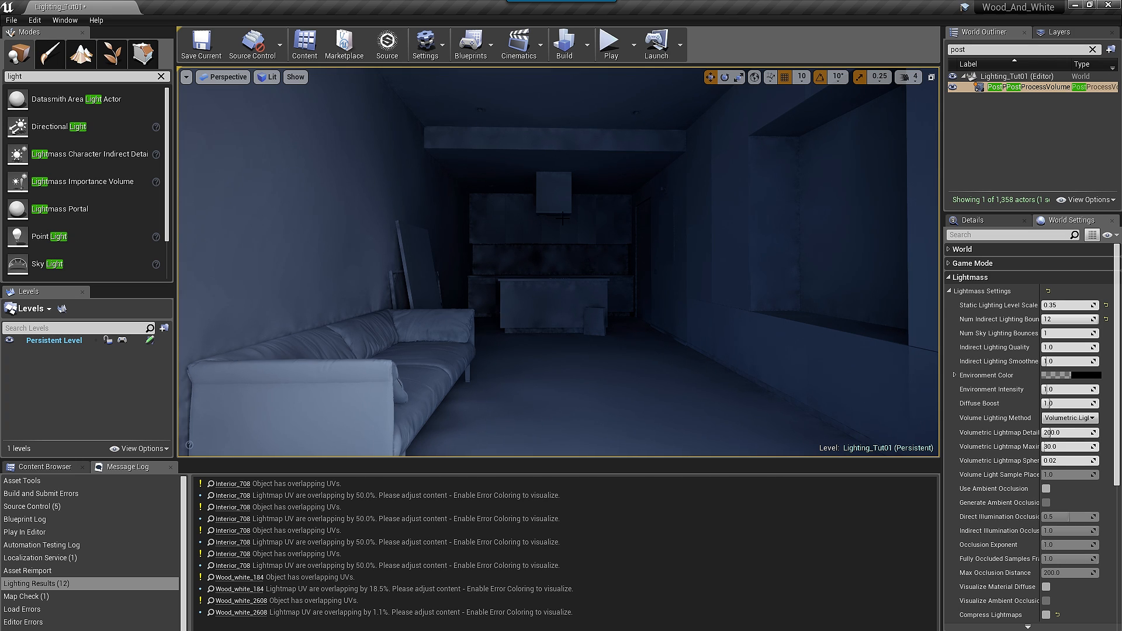
pyautogui.press('s')
pyautogui.moveTo(662, 242); pyautogui.dragTo(587, 282, button='right')
pyautogui.press('w')
pyautogui.press('s')
pyautogui.moveTo(662, 242); pyautogui.dragTo(634, 285, button='right')
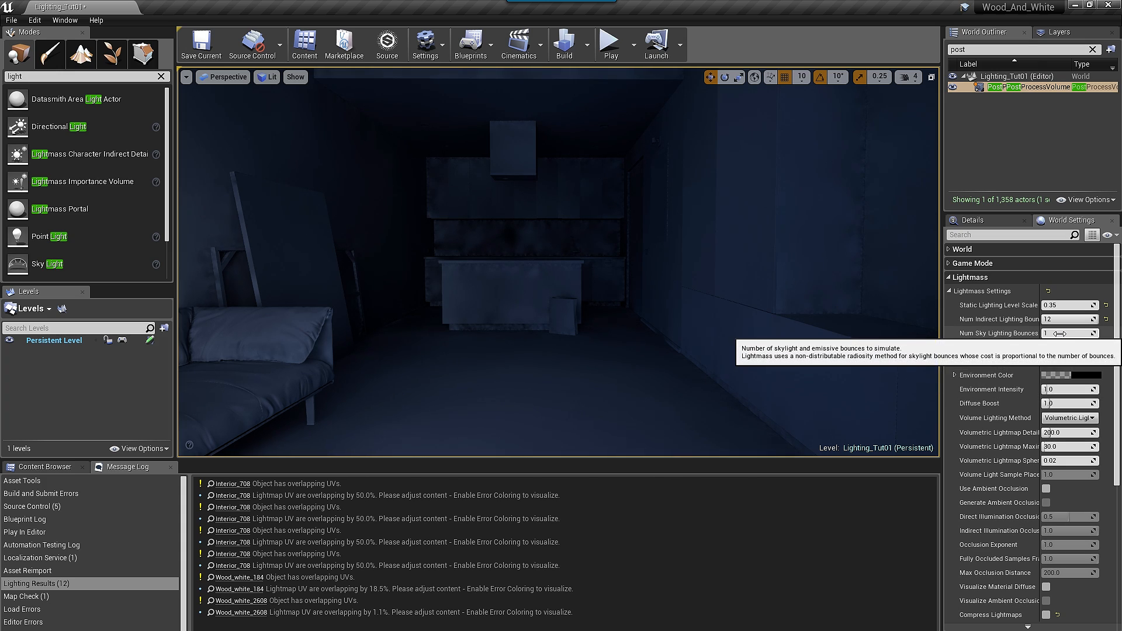
# Step: Set the number of sky lighting bounces to 6 in the Lightmass settings, and view the sofa and kitchen area
pyautogui.click(1078, 335)
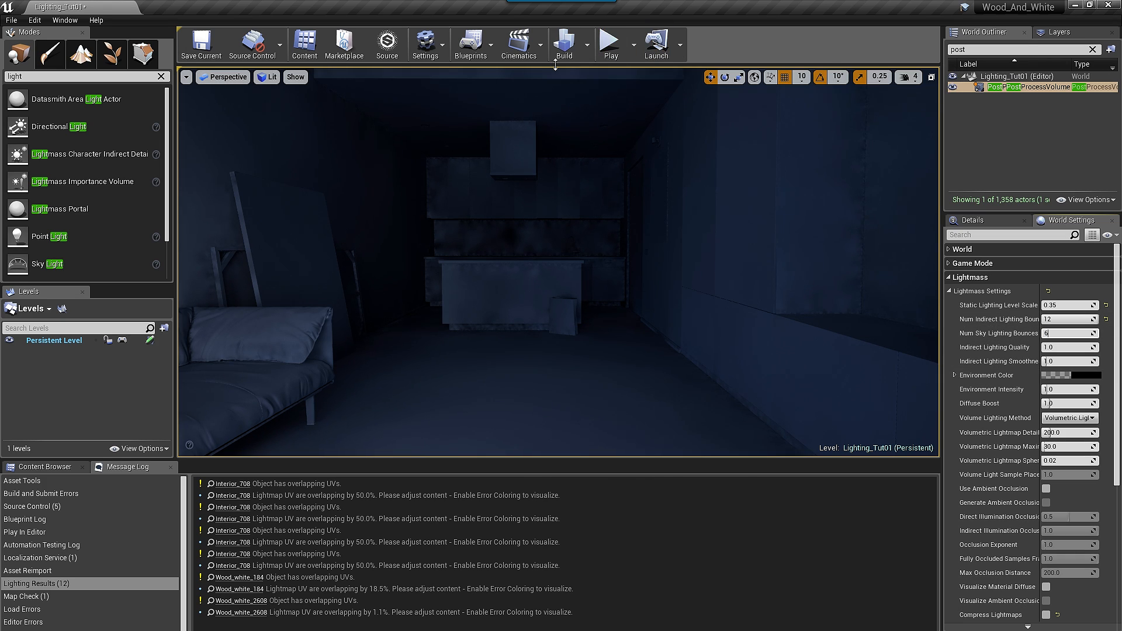
pyautogui.press('f')
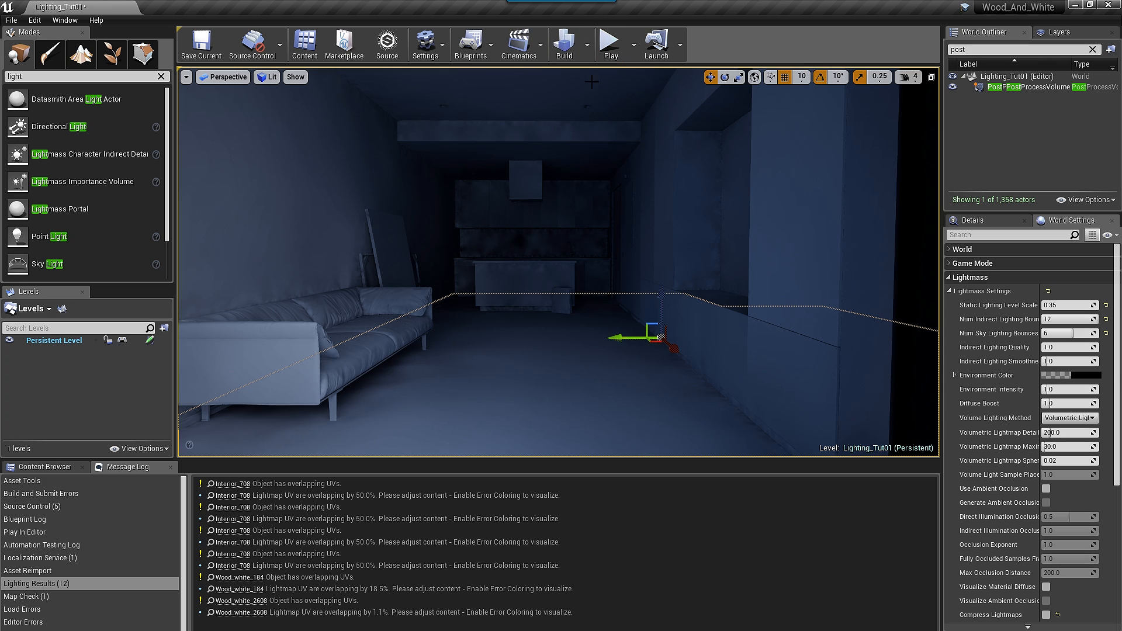
pyautogui.scroll(4, 511, 442)
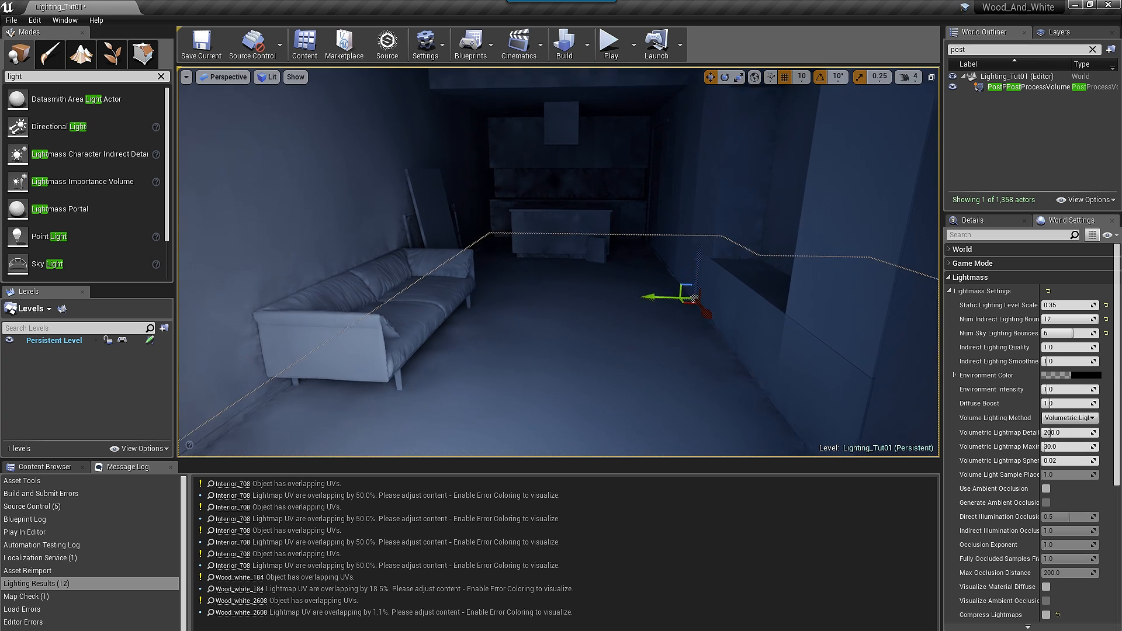
pyautogui.moveTo(572, 285); pyautogui.dragTo(564, 247, button='right')
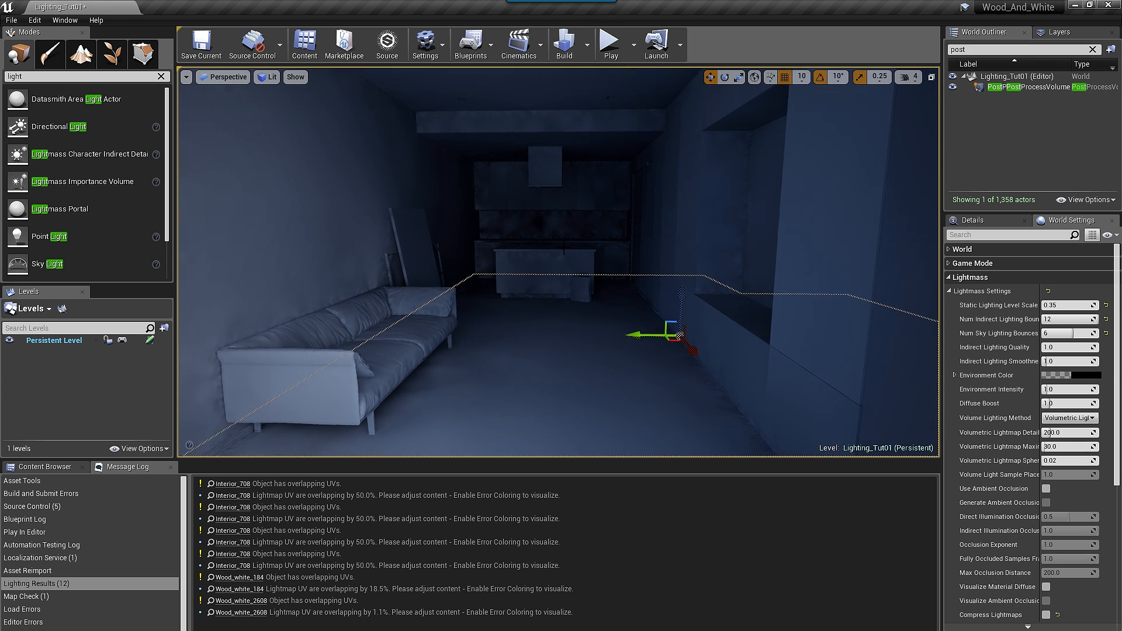
# Step: Display the static mesh lighting statistics for the current level and sort the meshes by lightmap resolution
pyautogui.click(587, 45)
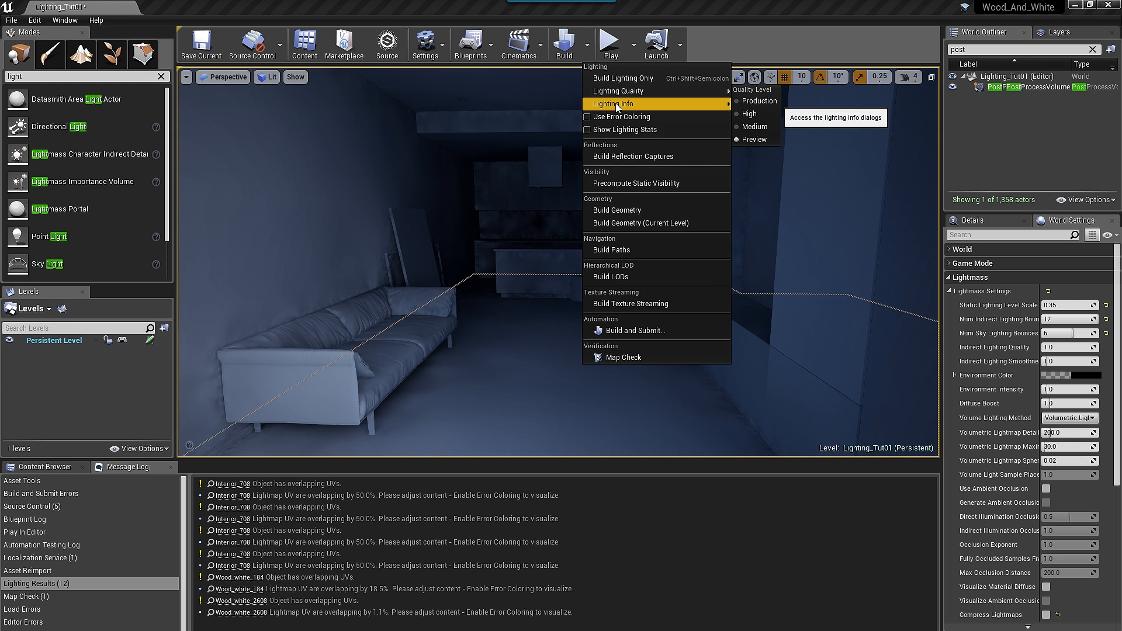
pyautogui.moveTo(615, 103)
pyautogui.moveTo(750, 130)
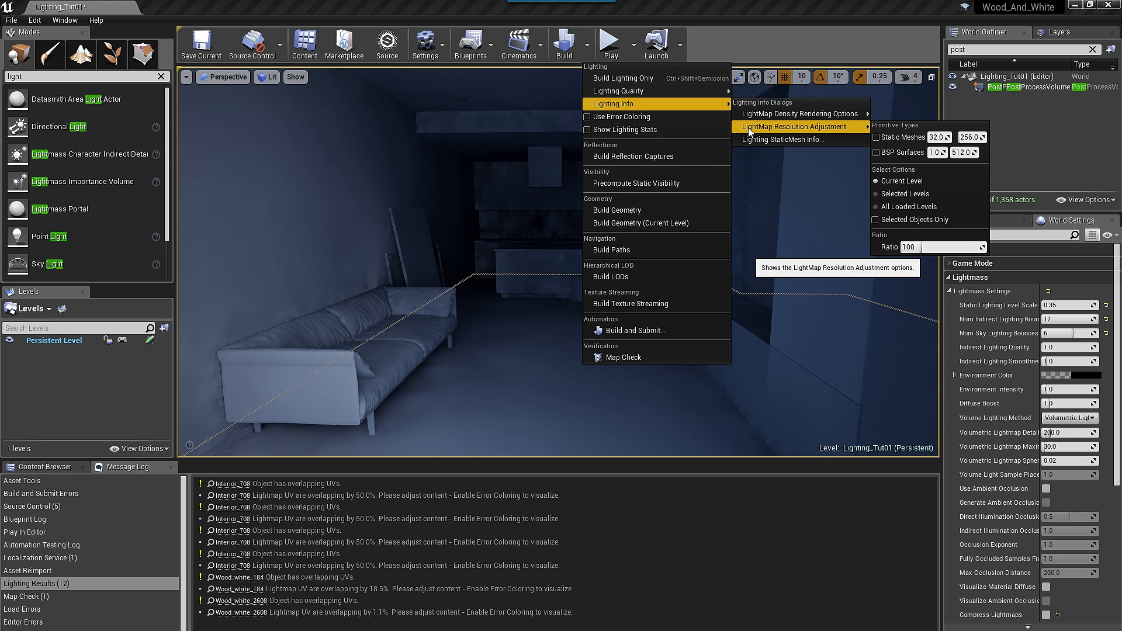
pyautogui.click(783, 139)
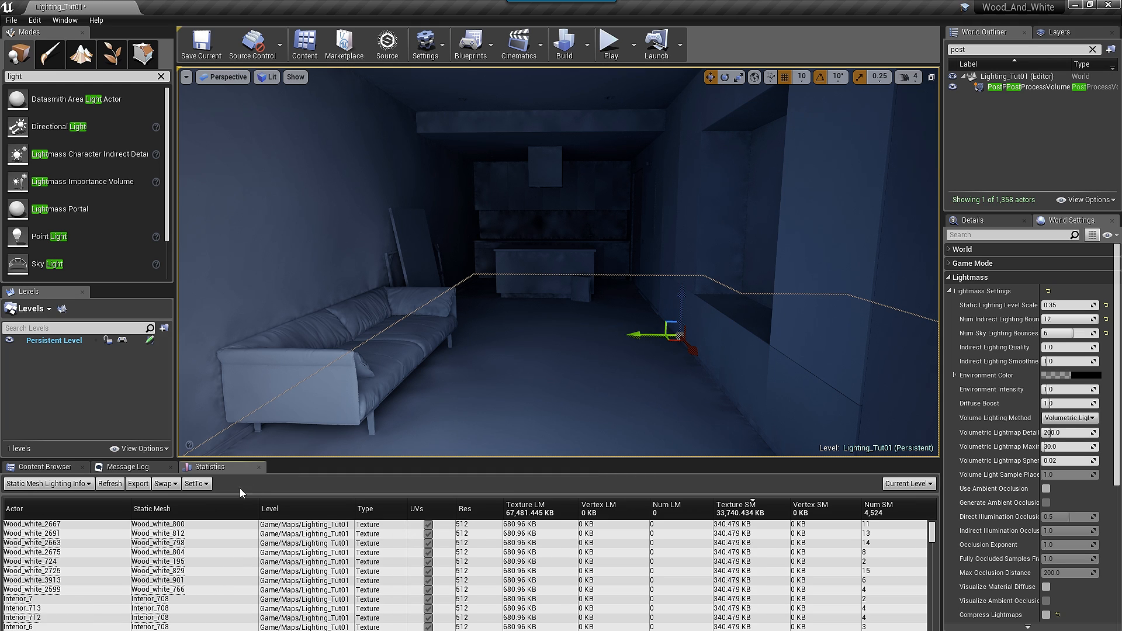
pyautogui.click(47, 483)
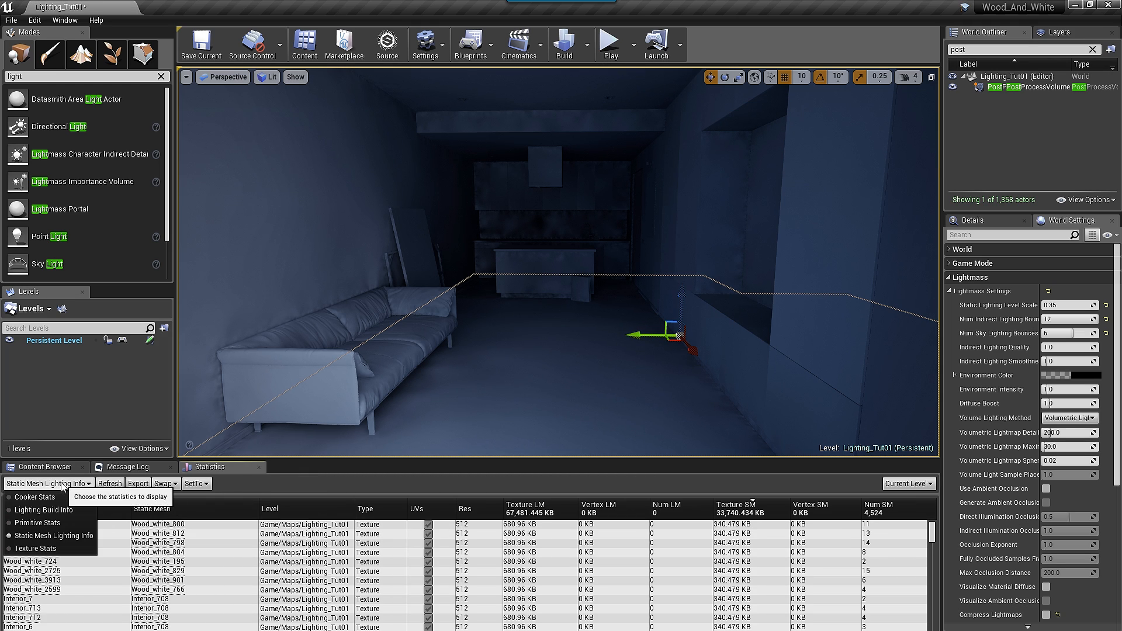
pyautogui.click(44, 509)
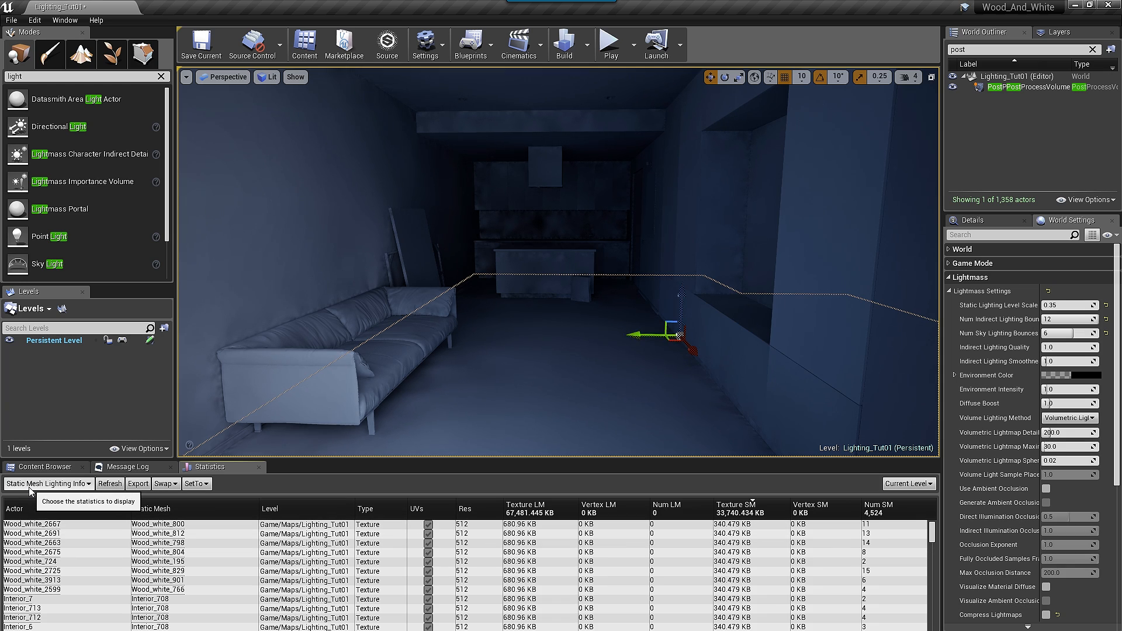
pyautogui.click(479, 507)
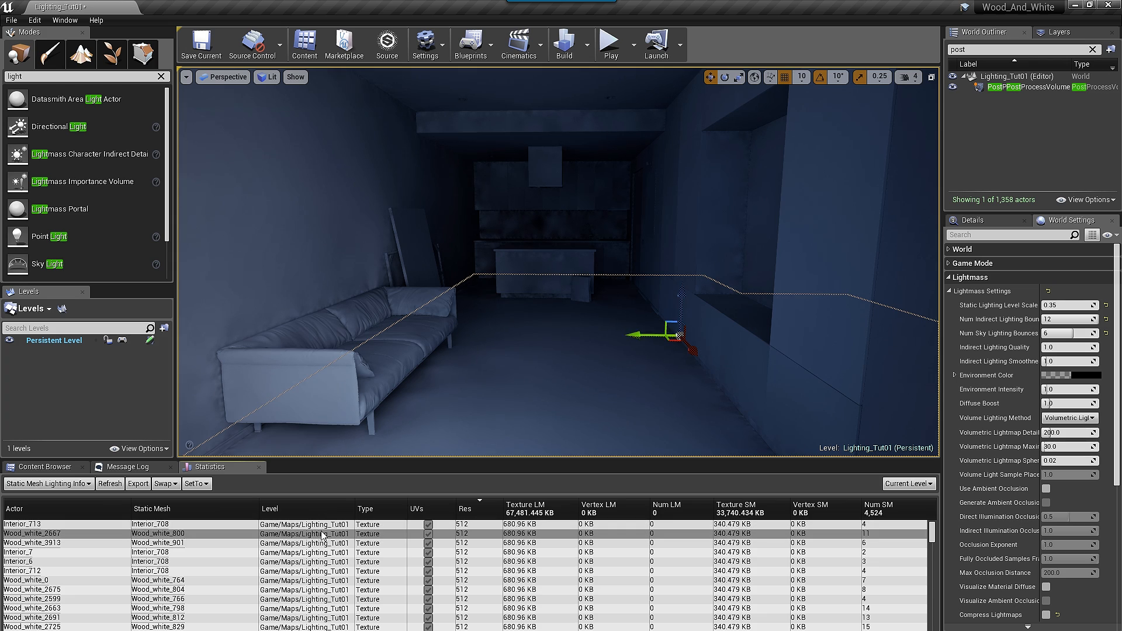
# Step: Locate the curtain Interior_713 from the statistics and override its lightmap resolution with 256
pyautogui.doubleClick(22, 526)
pyautogui.click(991, 218)
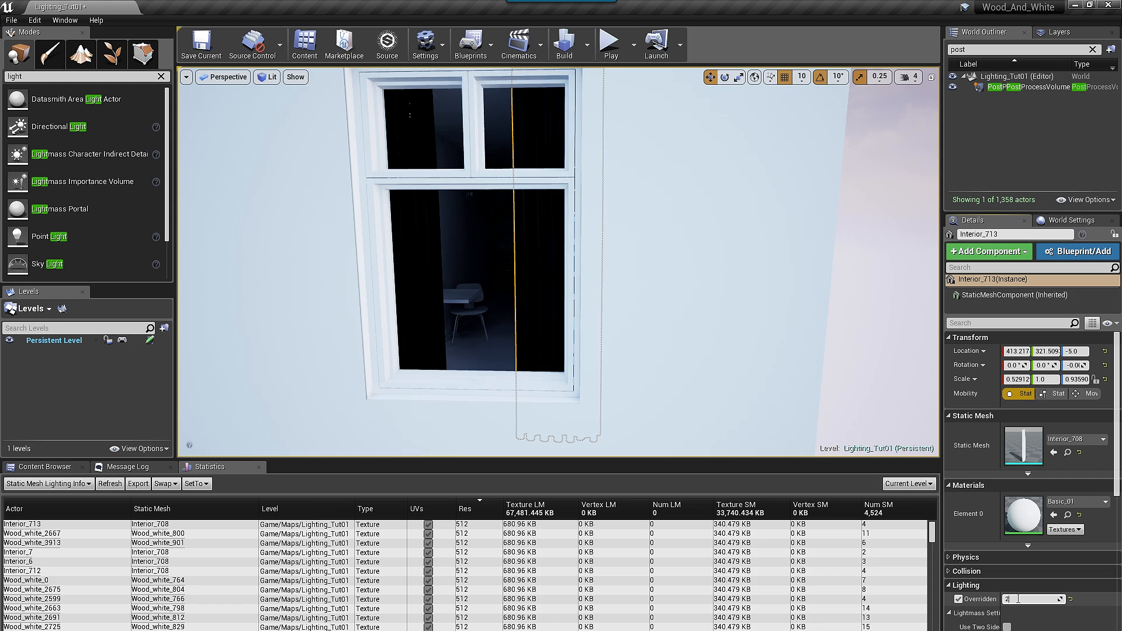
pyautogui.write('256')
pyautogui.press('Return')
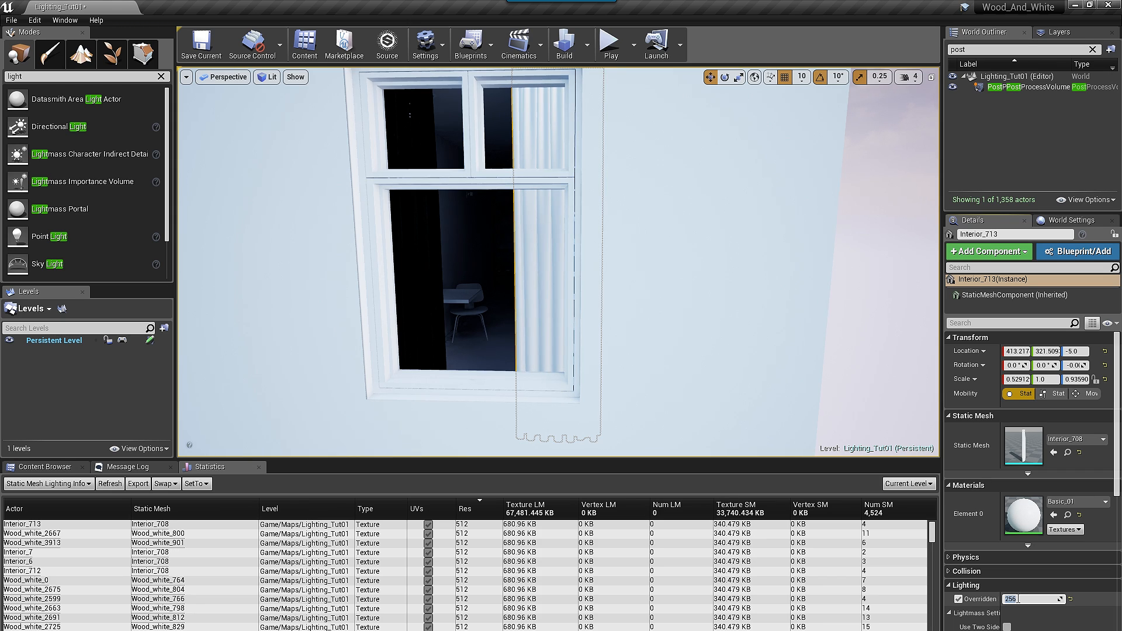
# Step: Override the lightmap resolution of the meshes Wood_white_800 and Wood_white_901 with 256
pyautogui.doubleClick(32, 534)
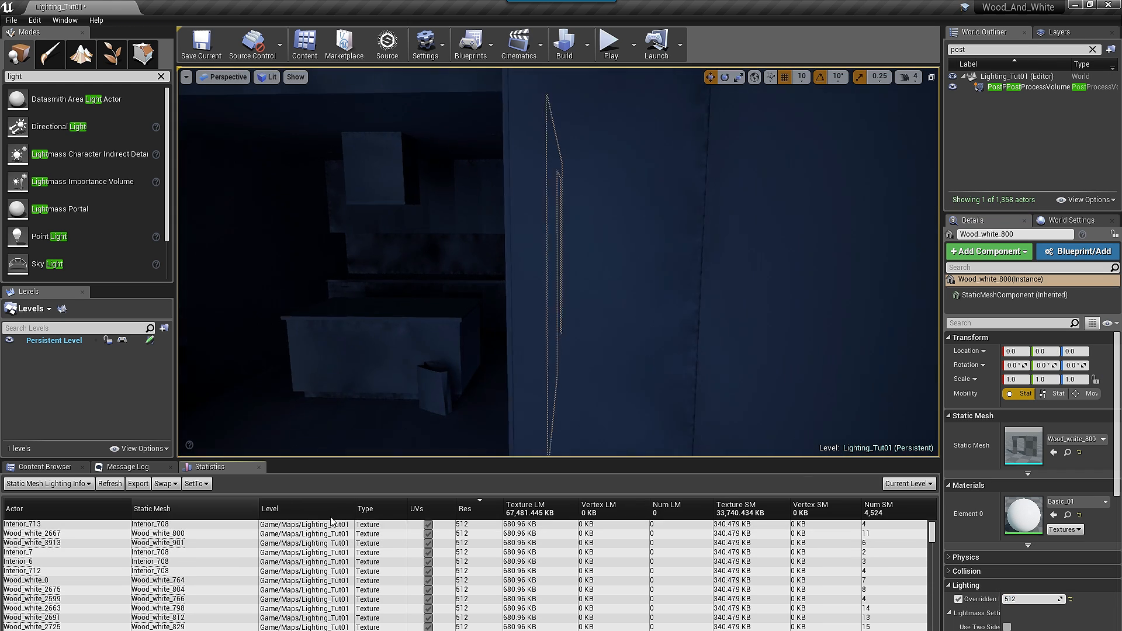
pyautogui.click(1042, 598)
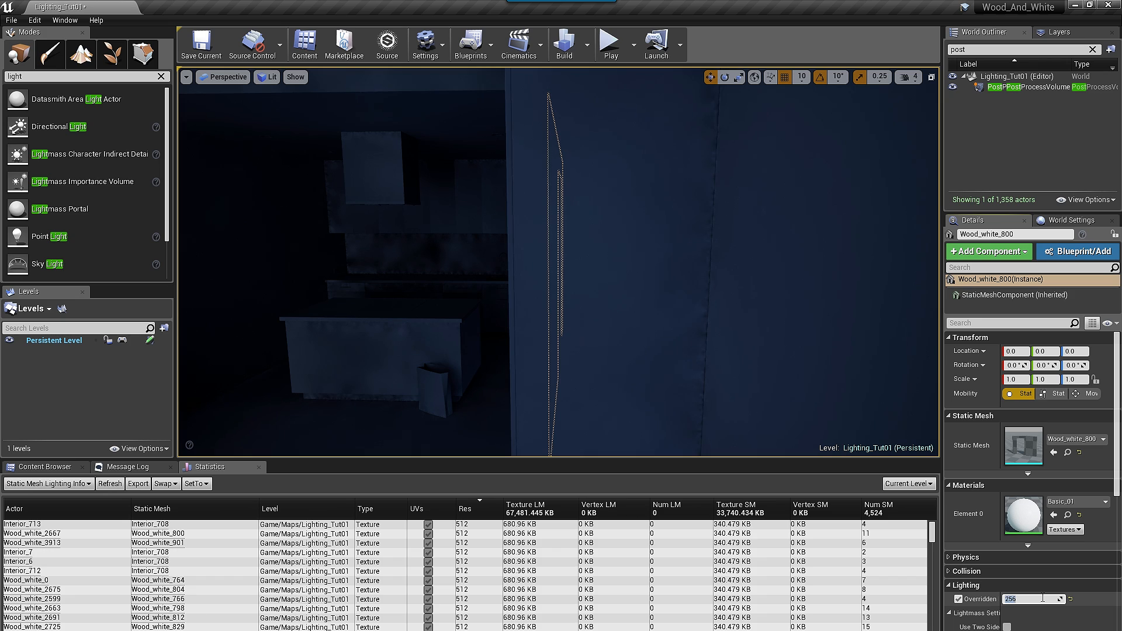
pyautogui.doubleClick(32, 543)
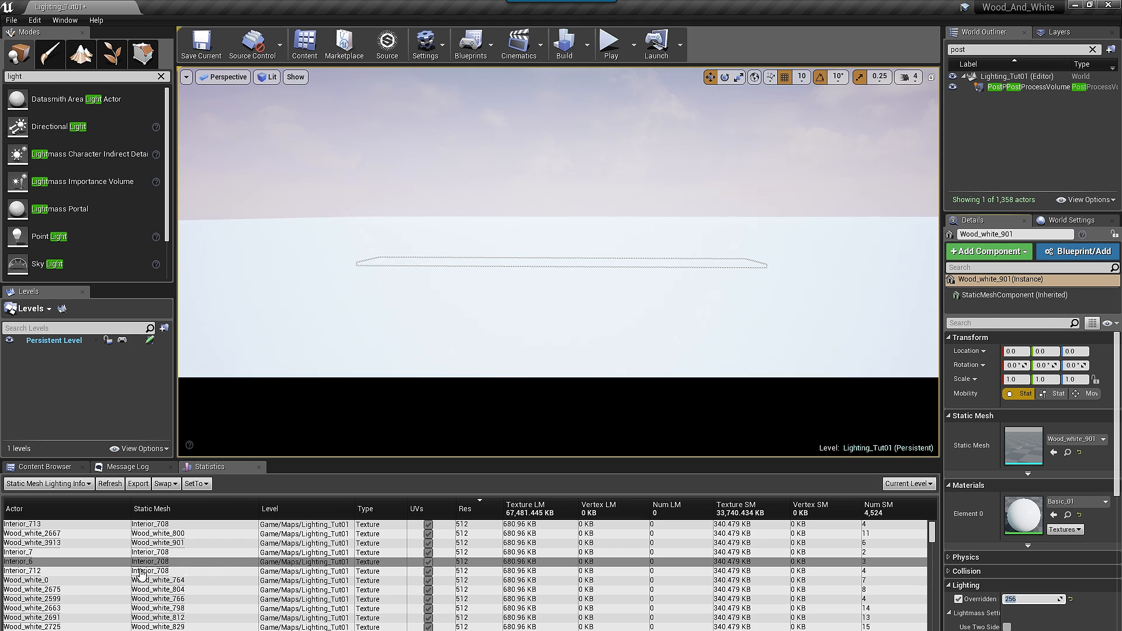
# Step: Override the lightmap resolution of both curtains at the large window with 256, and refresh the lighting statistics
pyautogui.doubleClick(18, 563)
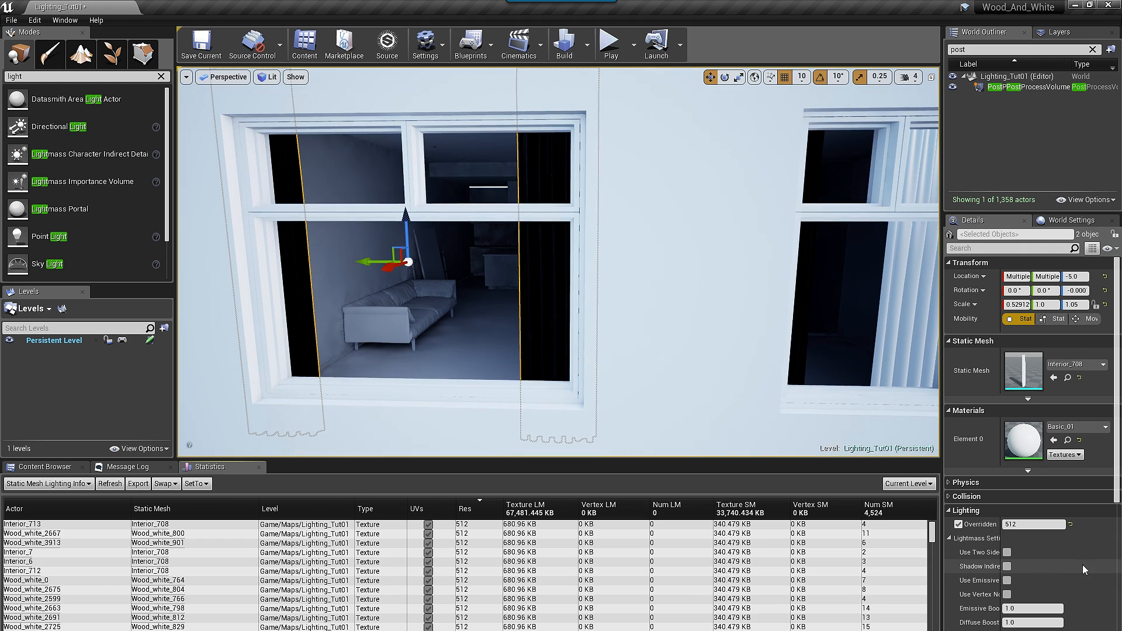
pyautogui.click(1046, 525)
pyautogui.write('256')
pyautogui.press('Return')
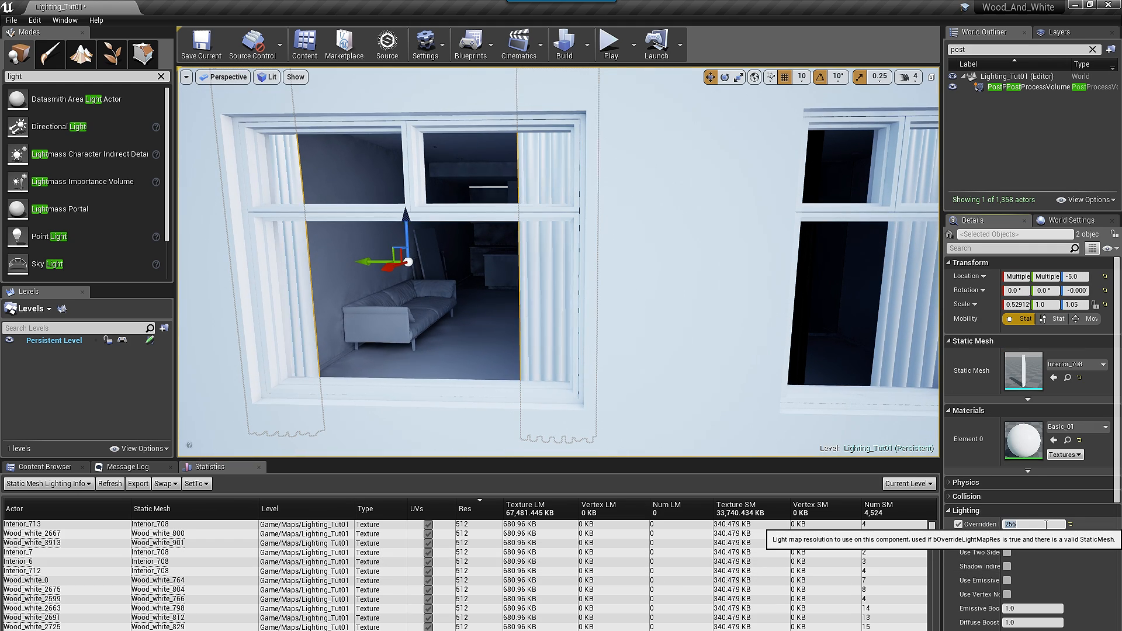
pyautogui.click(113, 485)
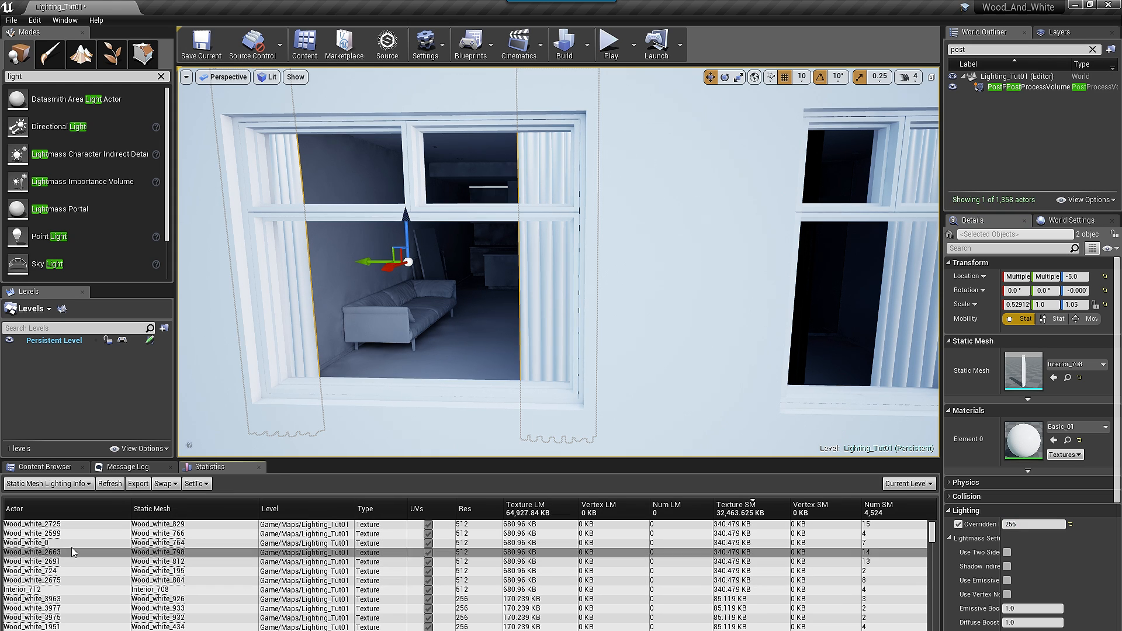
# Step: Locate the floor mesh Wood_white_829 from the statistics and override its lightmap resolution with 256
pyautogui.doubleClick(47, 524)
pyautogui.click(1017, 599)
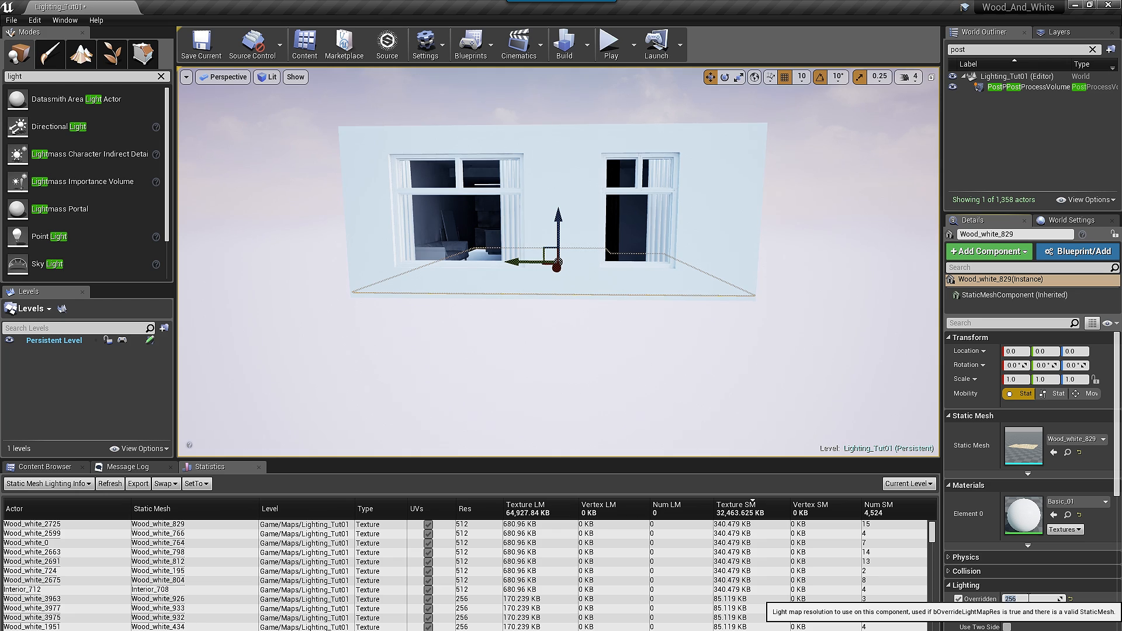
pyautogui.write('256')
pyautogui.press('Return')
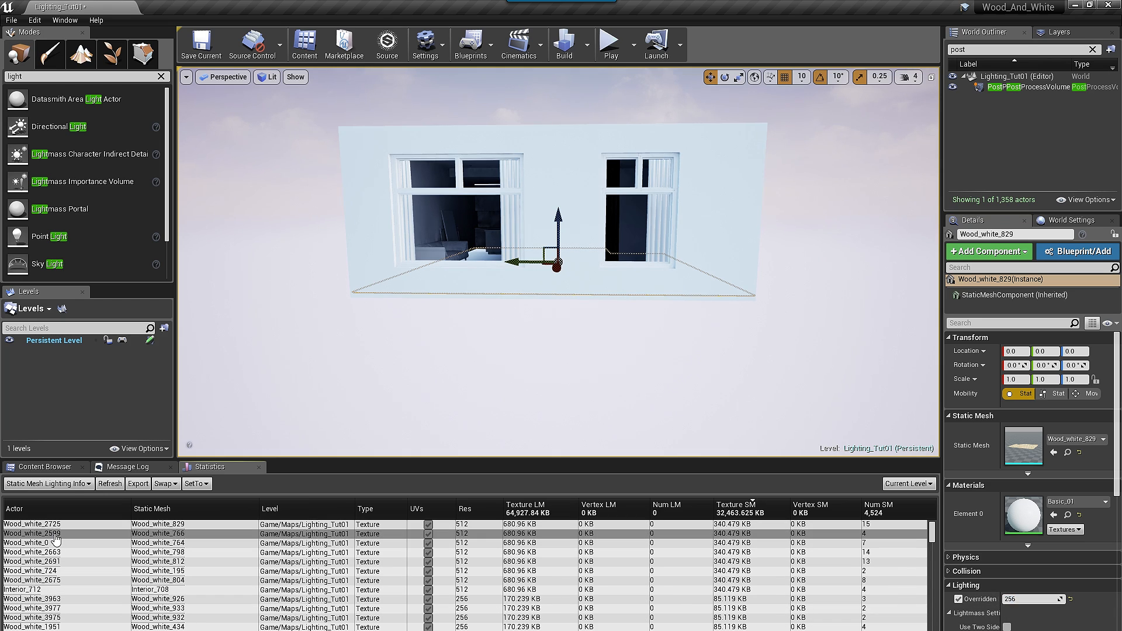
# Step: Override the lightmap resolution of Wood_white_766, Wood_white_764, Wood_white_798 and Wood_white_804 with 256, and refresh the statistics
pyautogui.doubleClick(56, 534)
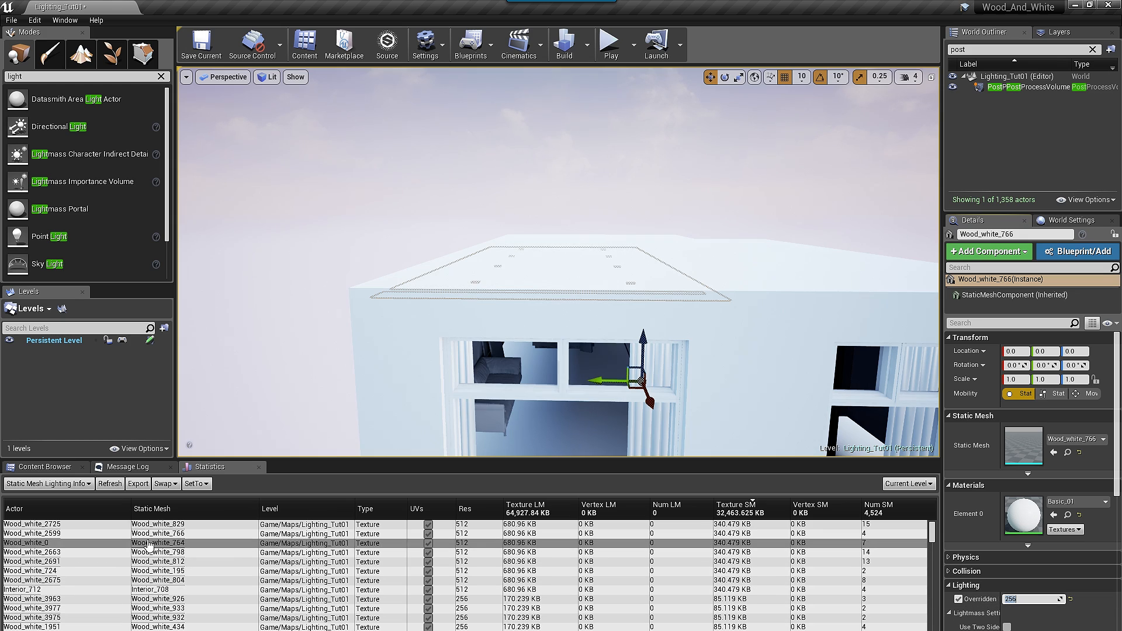
pyautogui.doubleClick(42, 543)
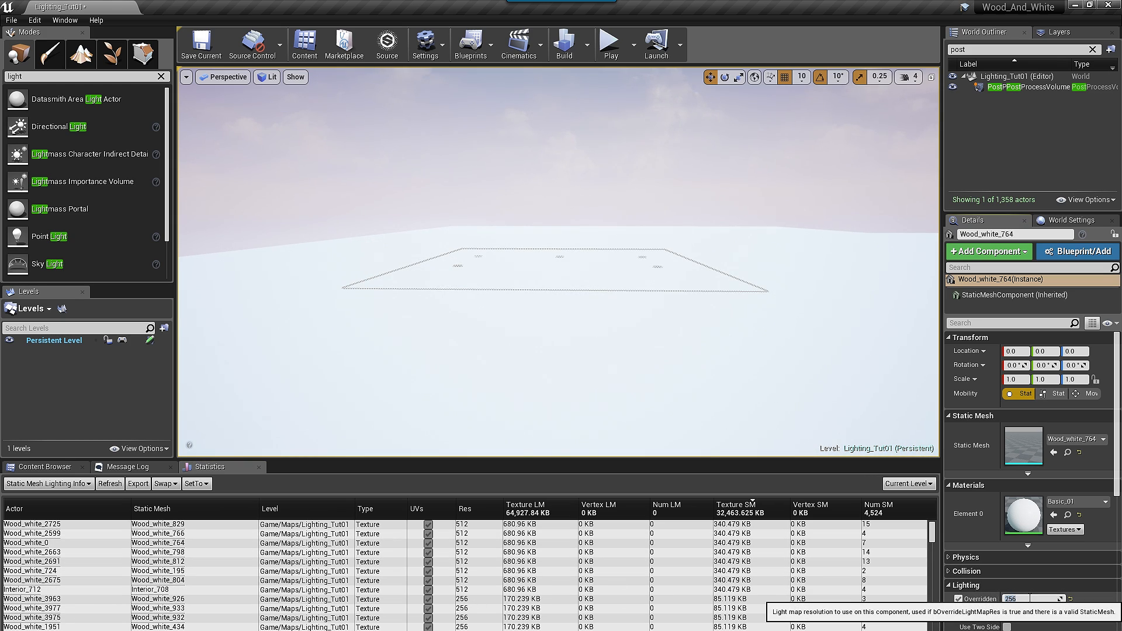
pyautogui.doubleClick(97, 553)
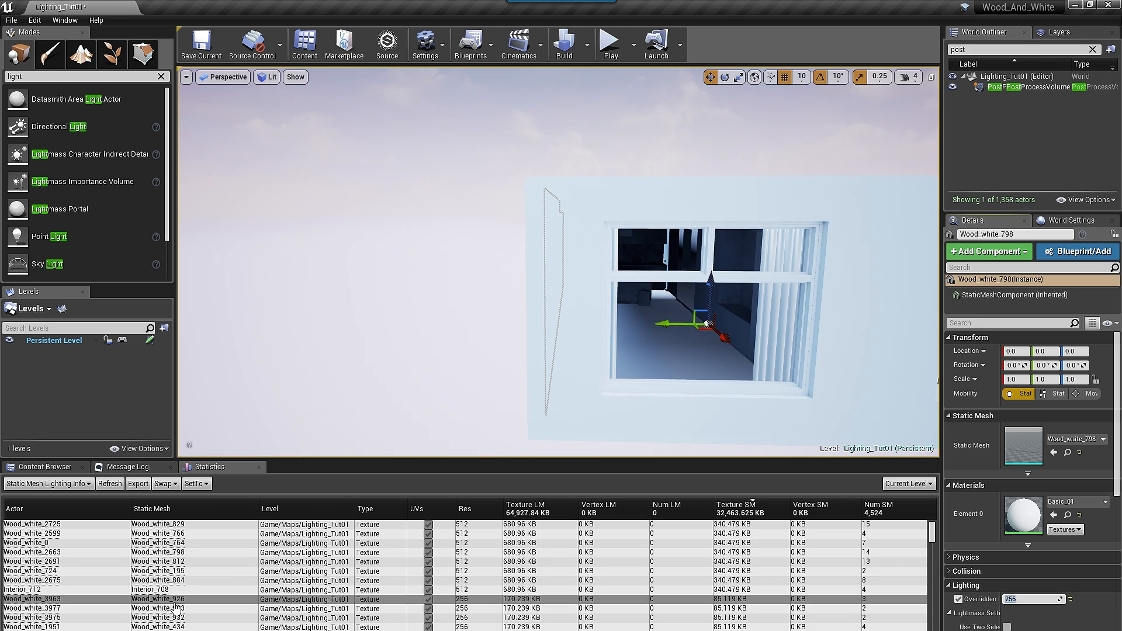
pyautogui.doubleClick(52, 581)
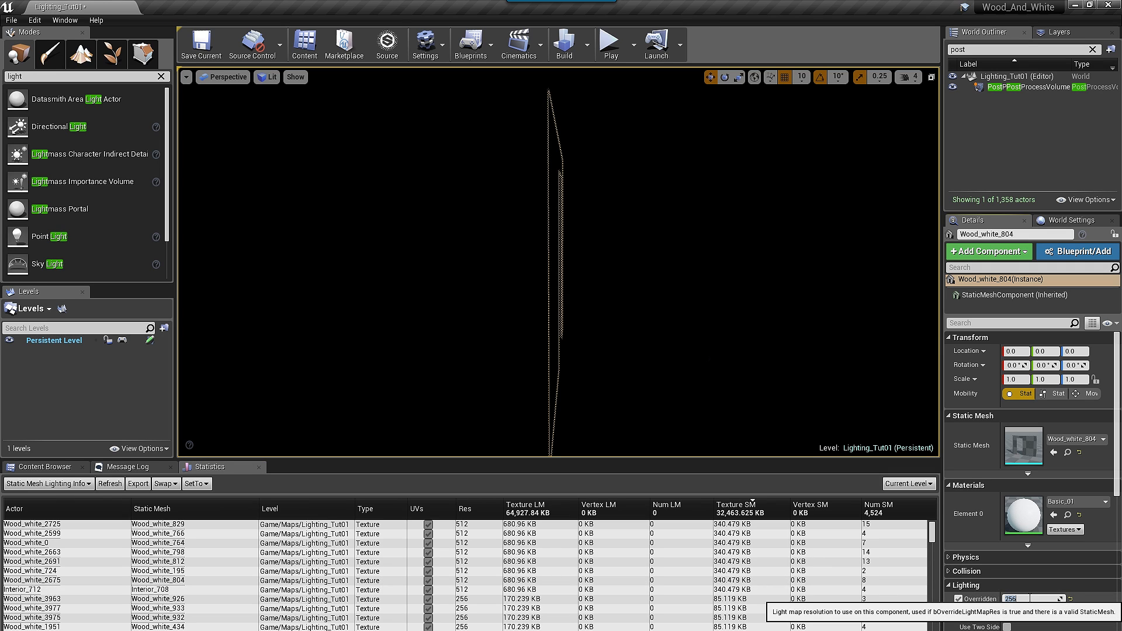
pyautogui.click(115, 485)
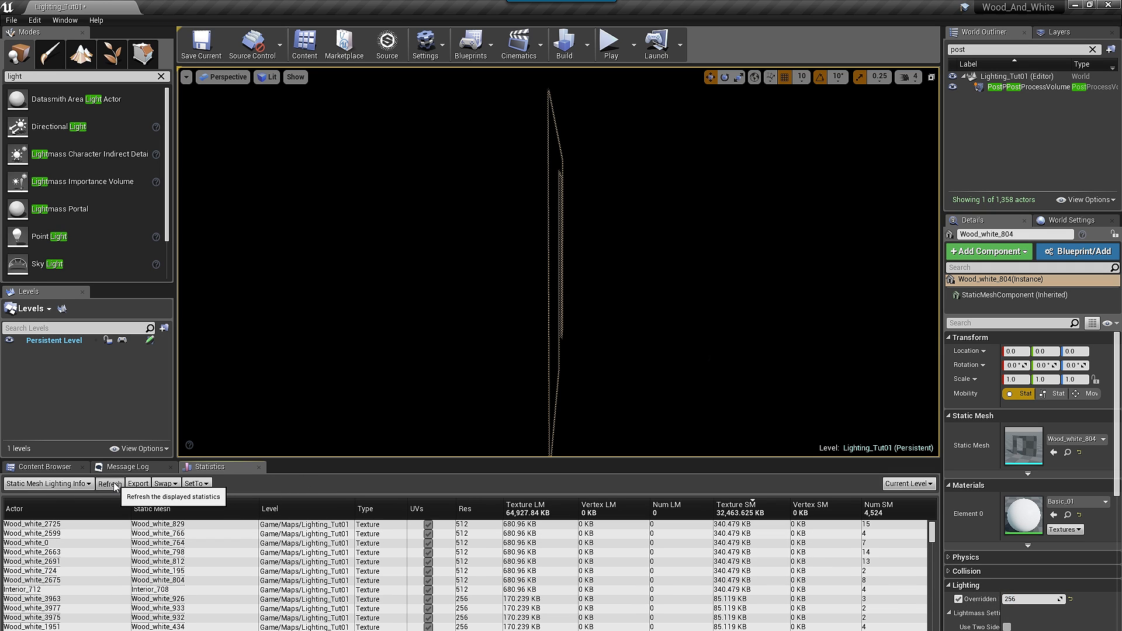
# Step: Override the lightmap resolution of Wood_white_812, Wood_white_195 and Interior_712 with 256, refresh the statistics and check the remaining entries
pyautogui.doubleClick(457, 526)
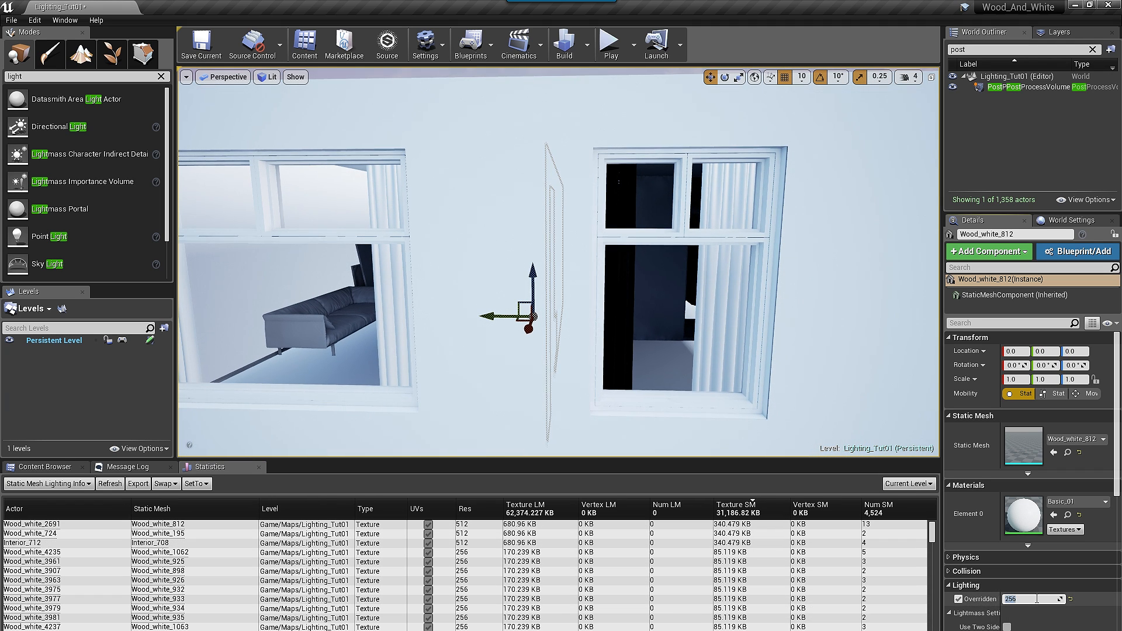
pyautogui.doubleClick(457, 534)
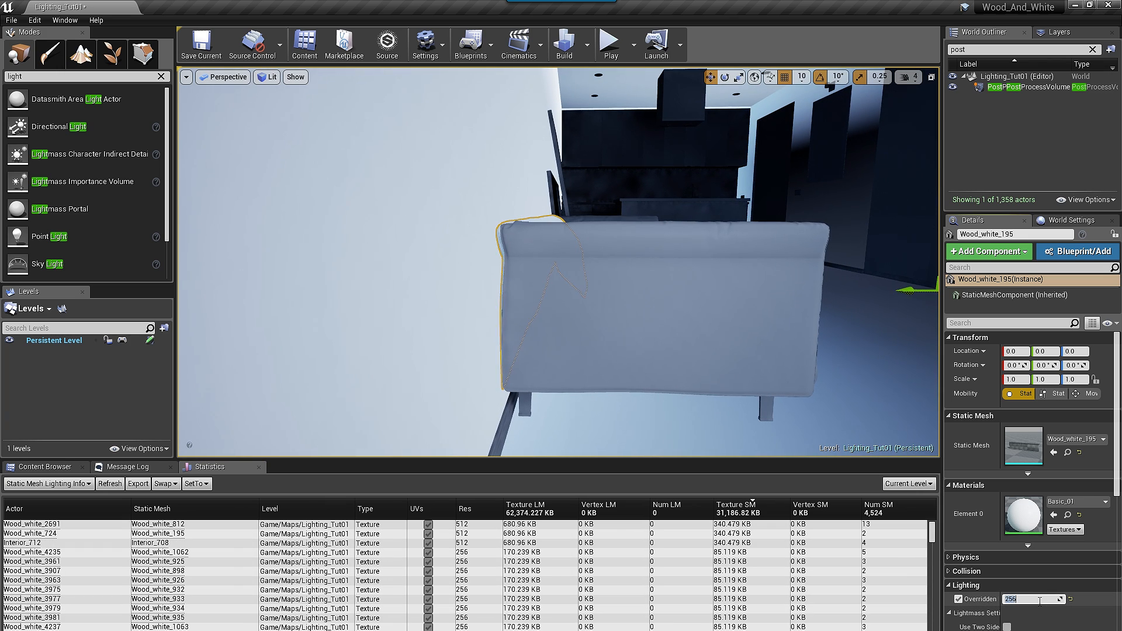
pyautogui.doubleClick(31, 544)
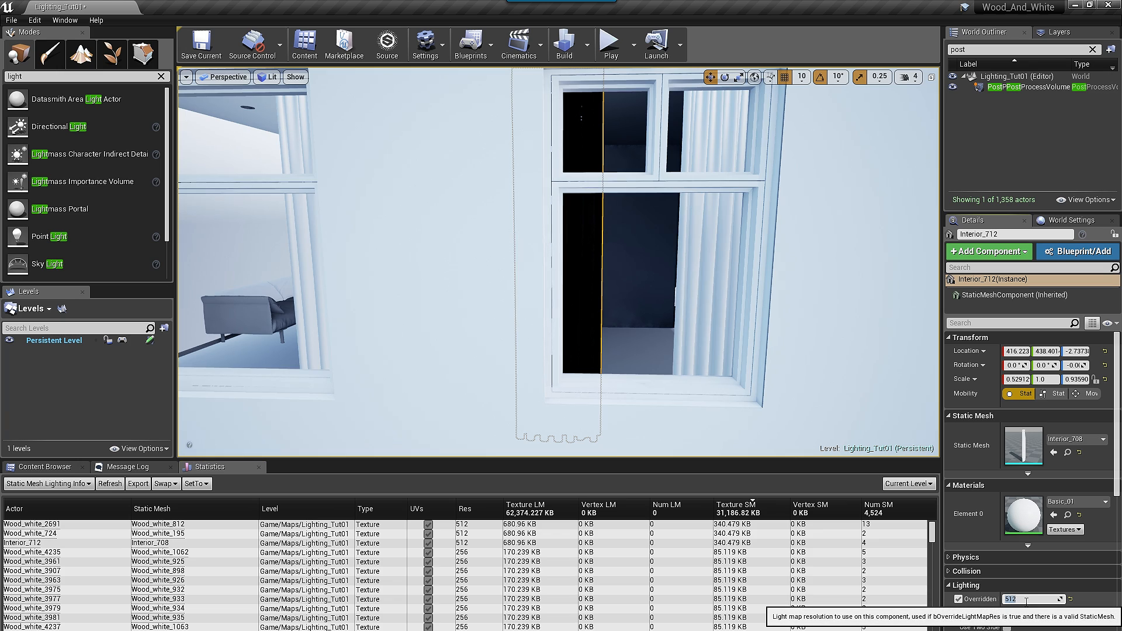
pyautogui.press('Return')
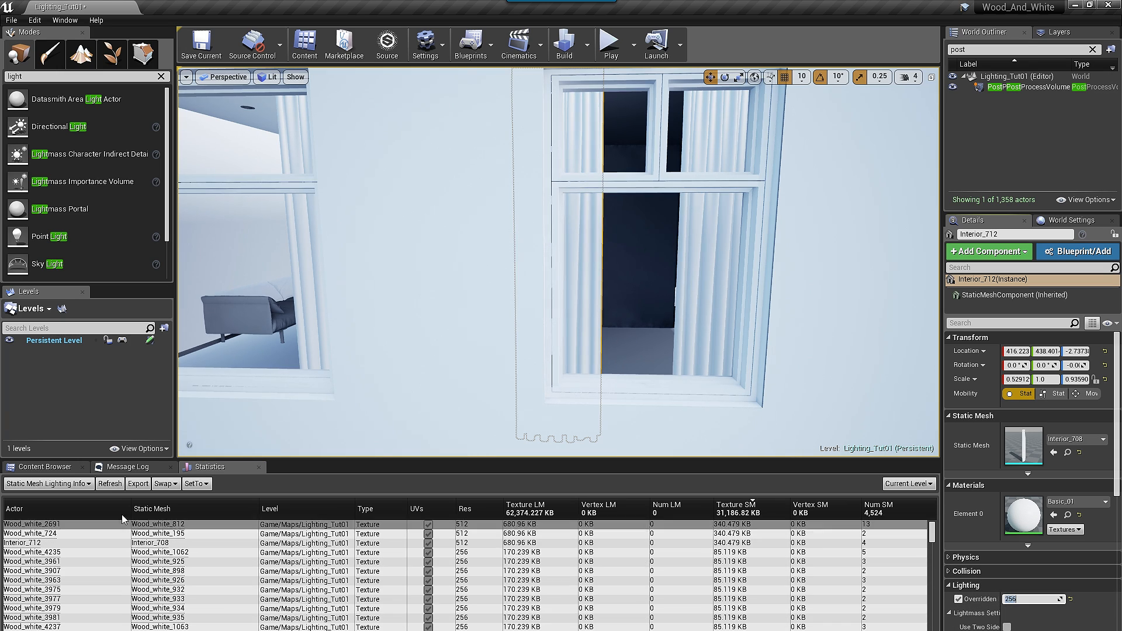
pyautogui.click(115, 484)
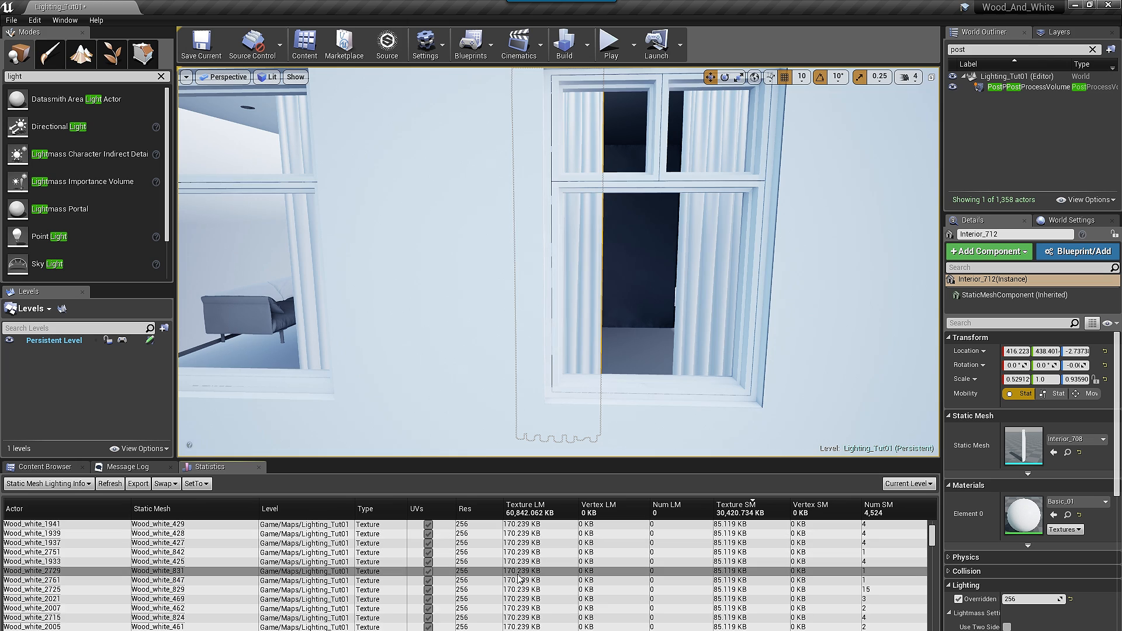
pyautogui.scroll(-5, 520, 578)
pyautogui.scroll(-5, 540, 563)
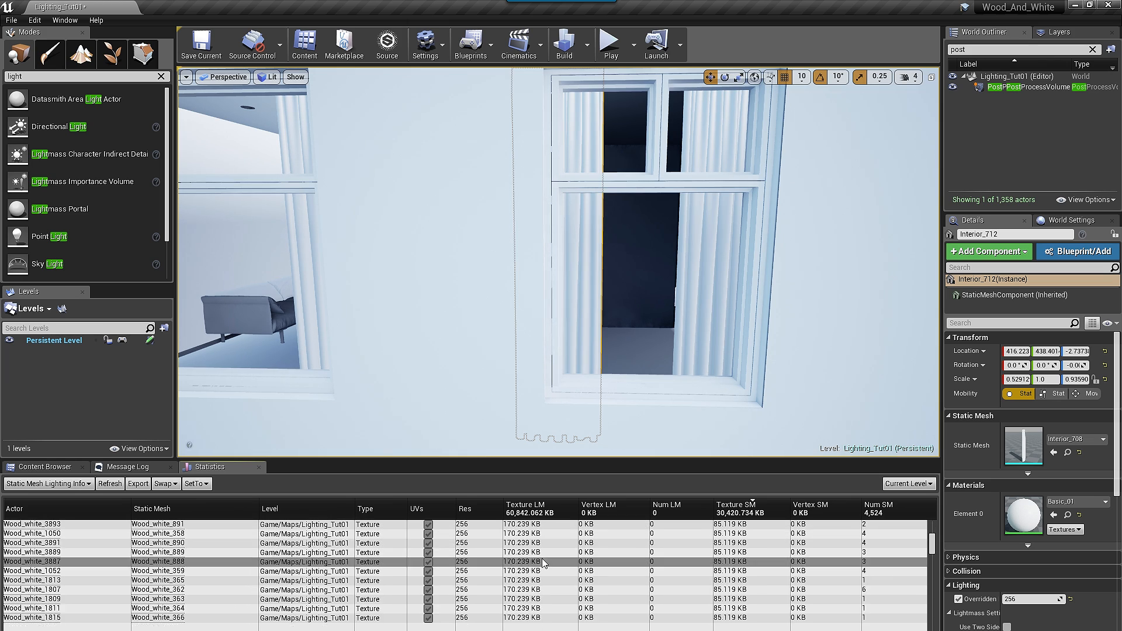
pyautogui.scroll(-5, 550, 564)
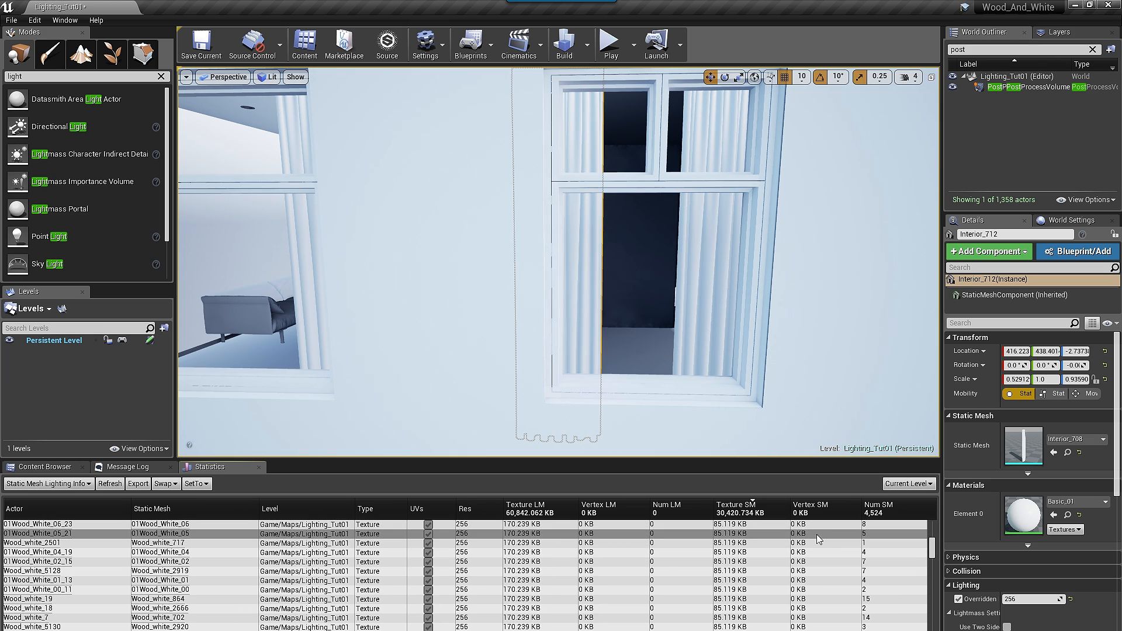
pyautogui.moveTo(935, 548); pyautogui.dragTo(938, 518)
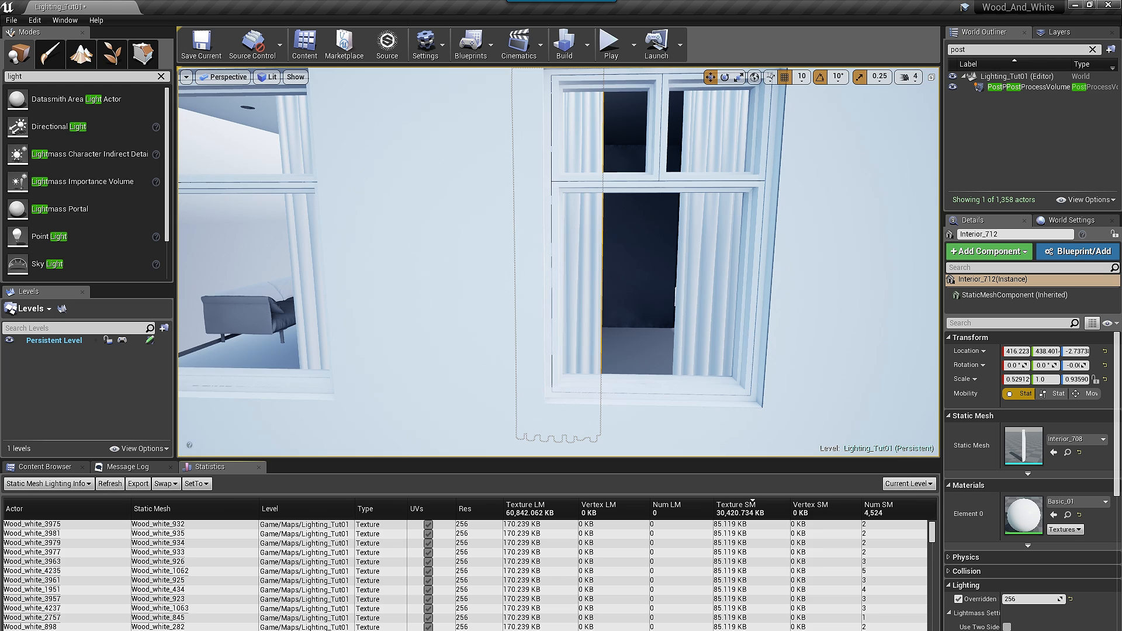
pyautogui.scroll(5, 819, 333)
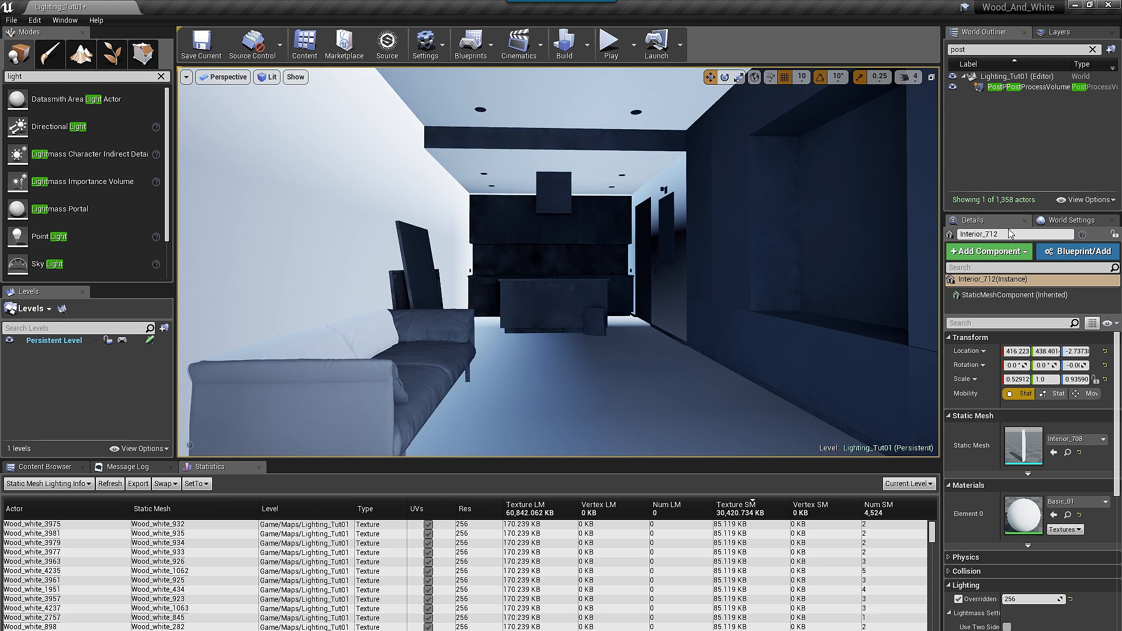
pyautogui.click(461, 562)
# Step: Review the Lightmass bounce settings and the lighting quality levels, and build the level's lighting
pyautogui.click(56, 466)
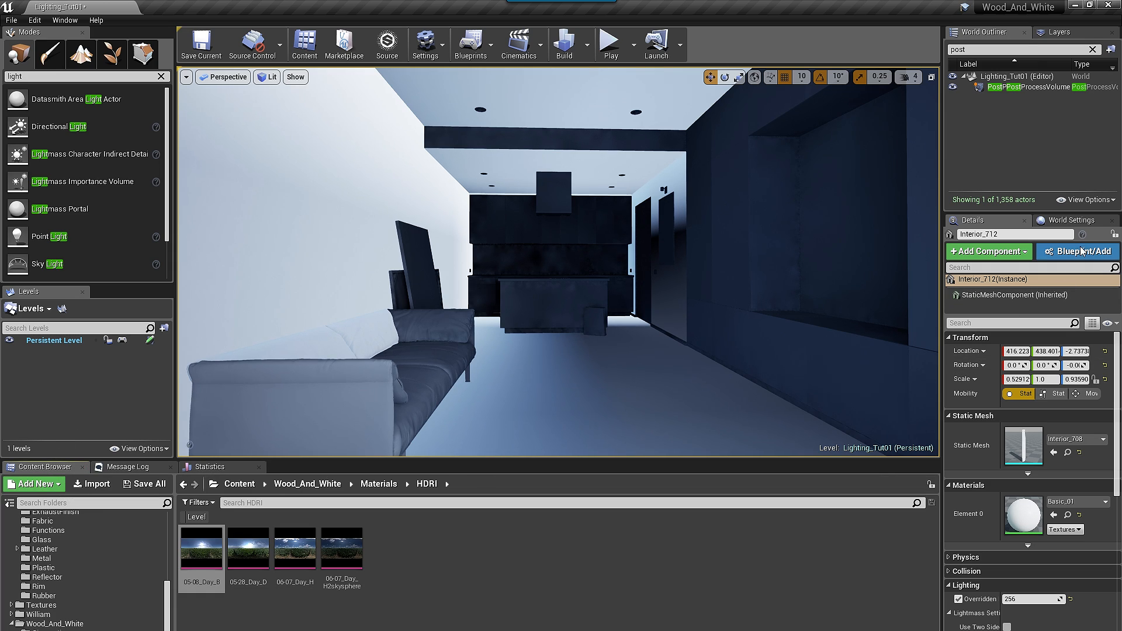
pyautogui.click(1075, 220)
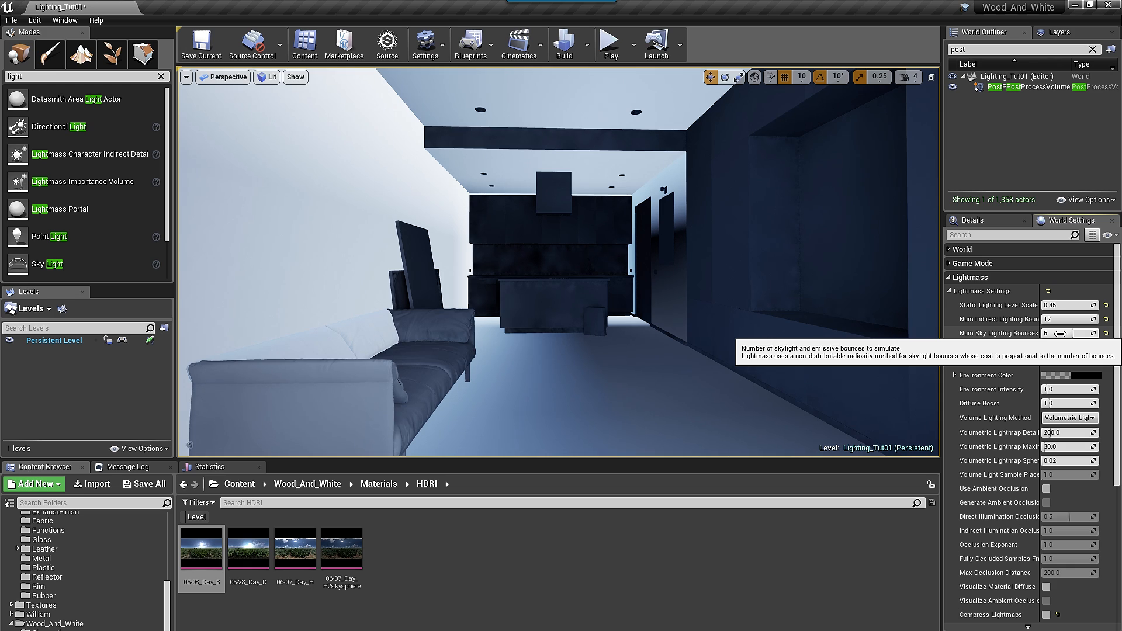
pyautogui.click(587, 44)
pyautogui.moveTo(609, 98)
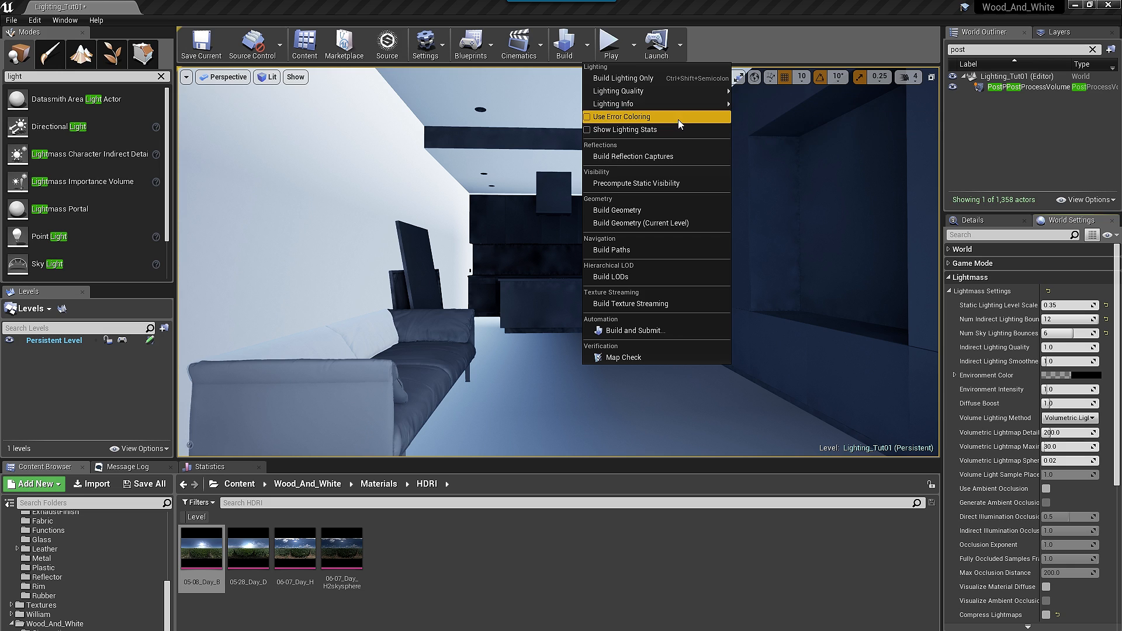
pyautogui.moveTo(690, 103)
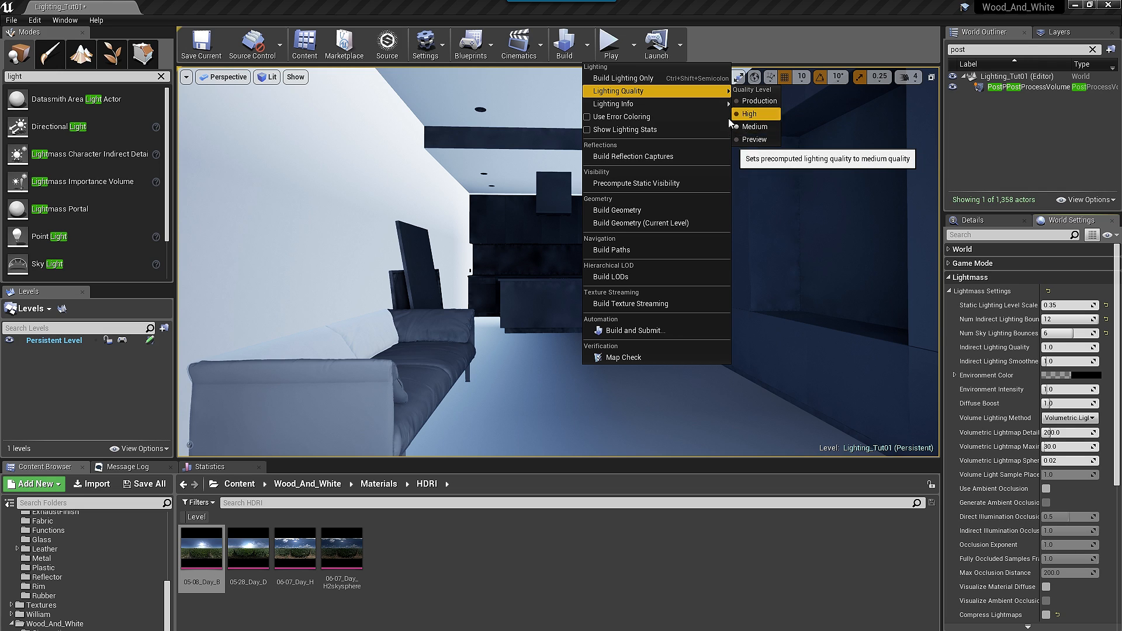
pyautogui.click(725, 6)
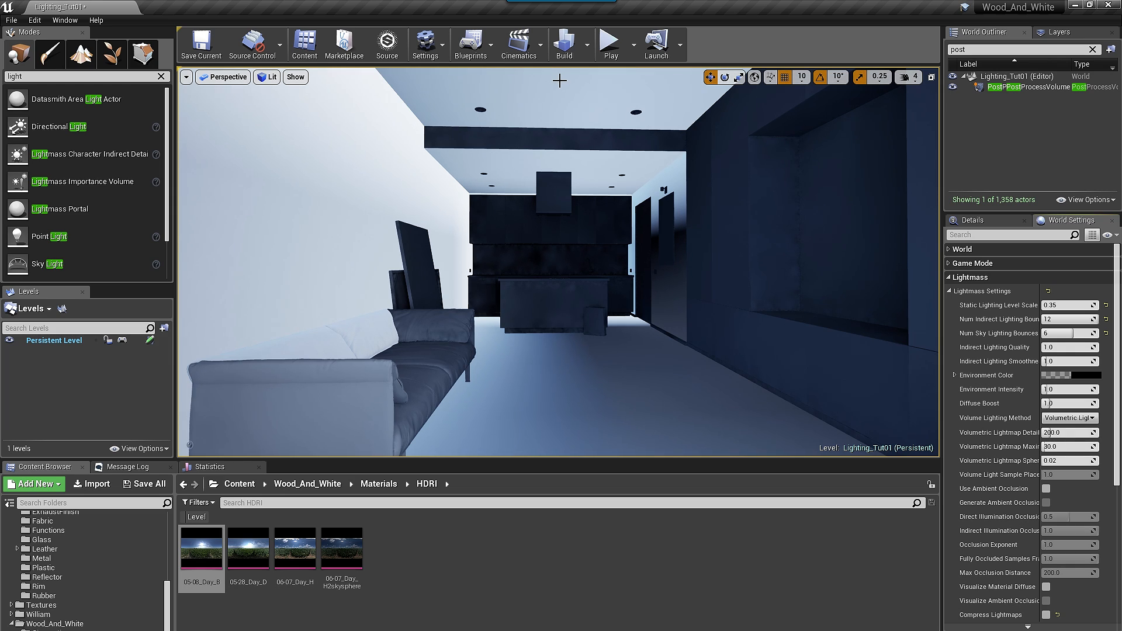
pyautogui.click(563, 56)
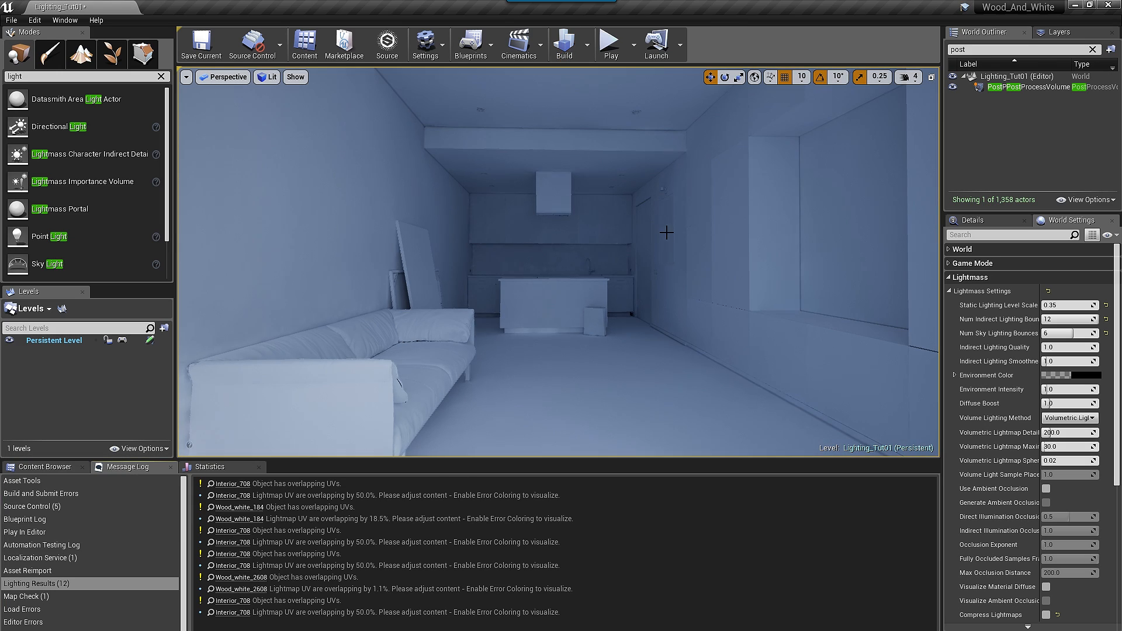
# Step: Inspect the new bake around the kitchen, the curtained window and the adjoining room for lighting quality and artifacts
pyautogui.scroll(5, 663, 290)
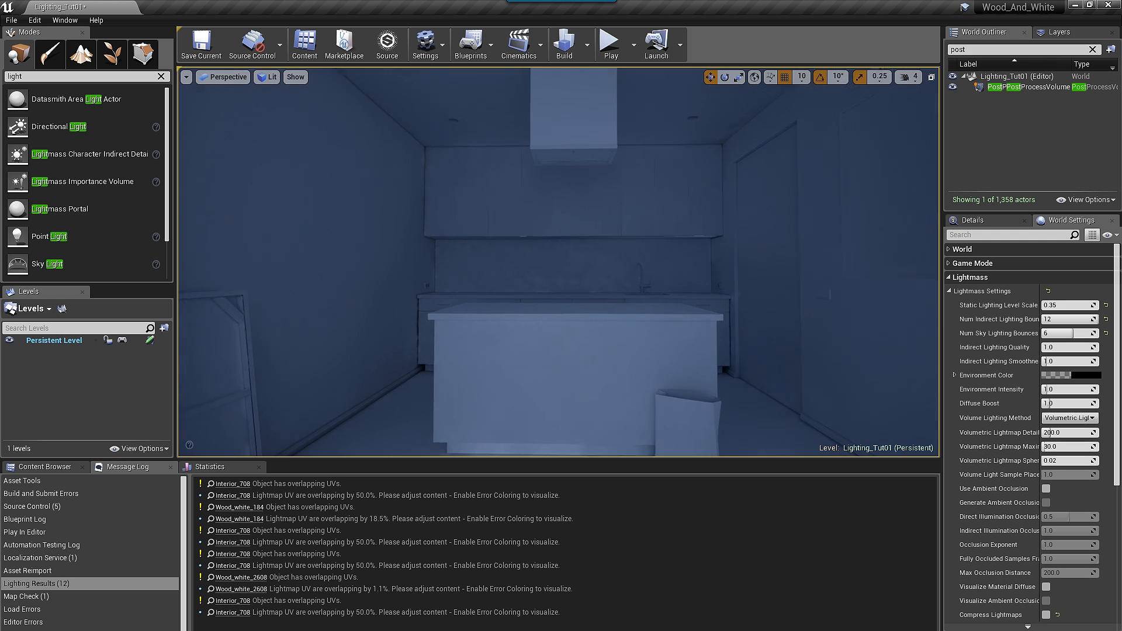
pyautogui.scroll(4, 659, 280)
pyautogui.moveTo(624, 275); pyautogui.dragTo(526, 321, button='right')
pyautogui.scroll(4, 629, 272)
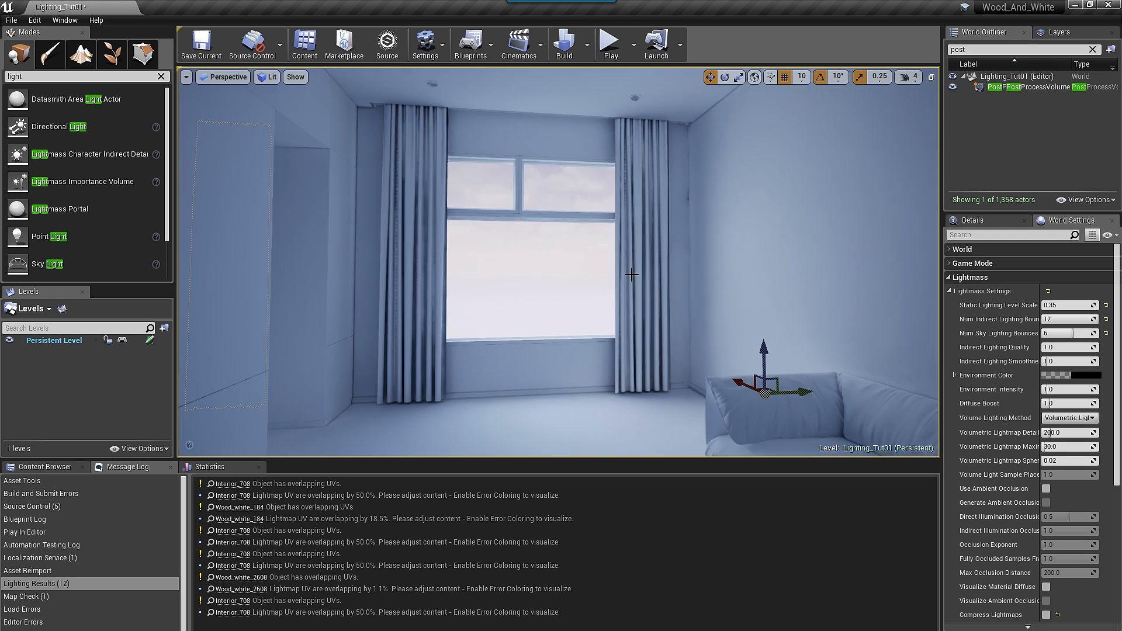
pyautogui.moveTo(631, 273); pyautogui.dragTo(508, 276, button='right')
pyautogui.scroll(3, 635, 271)
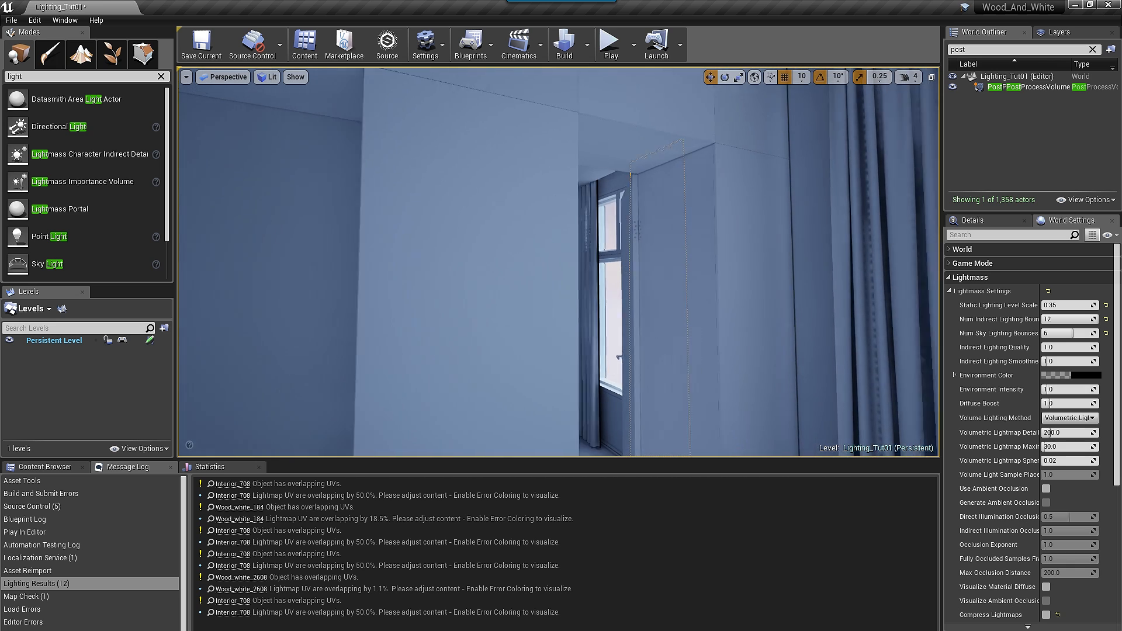
pyautogui.scroll(4, 641, 264)
pyautogui.moveTo(640, 265); pyautogui.dragTo(683, 330, button='right')
pyautogui.scroll(4, 627, 259)
pyautogui.moveTo(652, 225); pyautogui.dragTo(643, 175, button='right')
pyautogui.scroll(4, 642, 215)
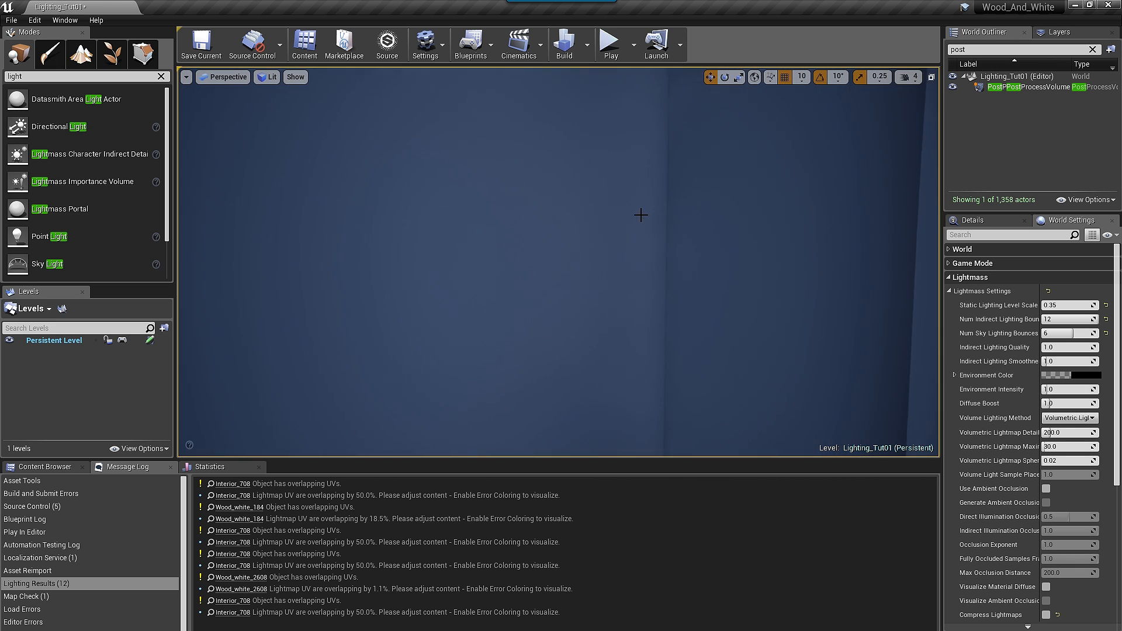
pyautogui.moveTo(641, 216); pyautogui.dragTo(877, 212, button='right')
pyautogui.scroll(4, 726, 212)
pyautogui.moveTo(726, 211)
pyautogui.mouseDown(button='right')
pyautogui.moveTo(772, 207)
pyautogui.moveTo(703, 212)
pyautogui.mouseUp(button='right')
pyautogui.scroll(-4, 668, 249)
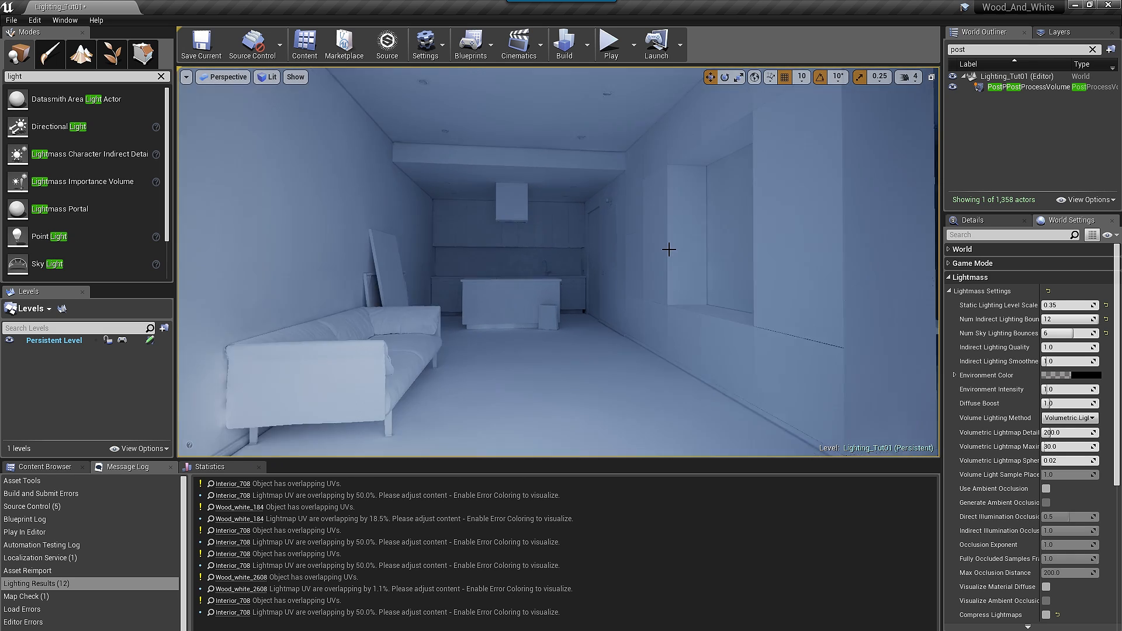
# Step: Examine the baked shading on the kitchen island, range hood and sofa up close
pyautogui.scroll(6, 655, 245)
pyautogui.moveTo(656, 246); pyautogui.dragTo(662, 238, button='right')
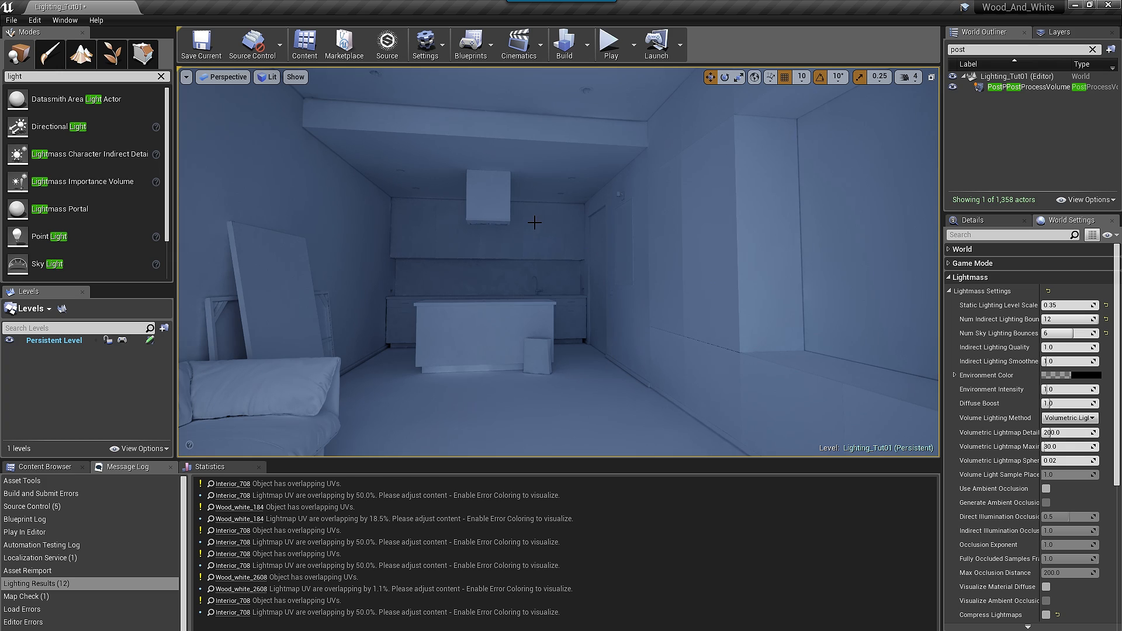
pyautogui.scroll(3, 446, 212)
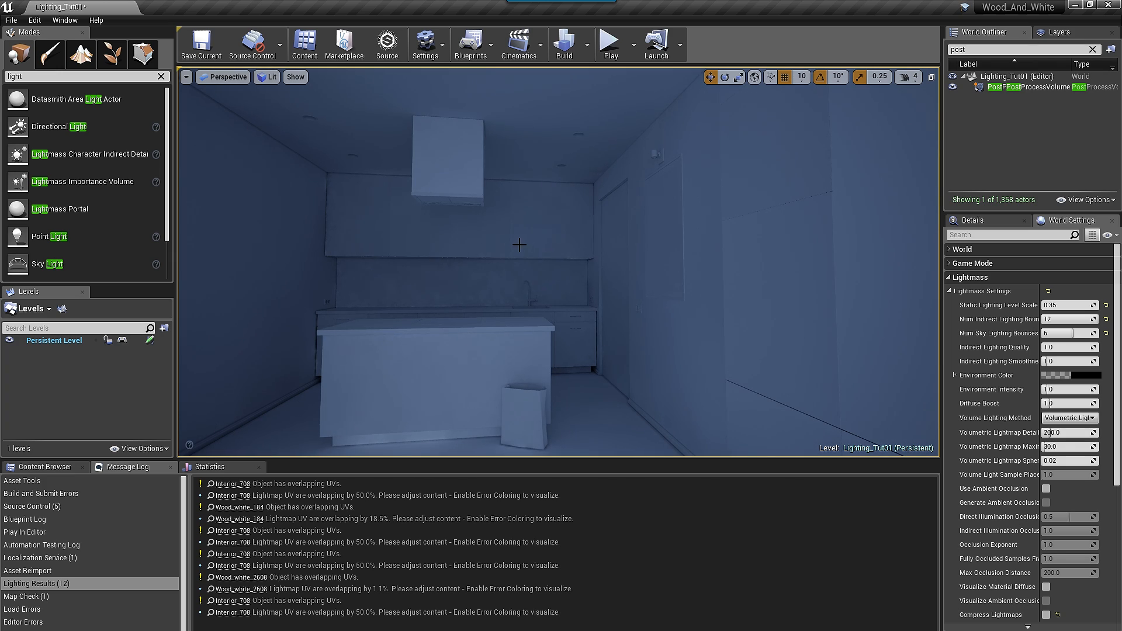
pyautogui.scroll(-4, 585, 212)
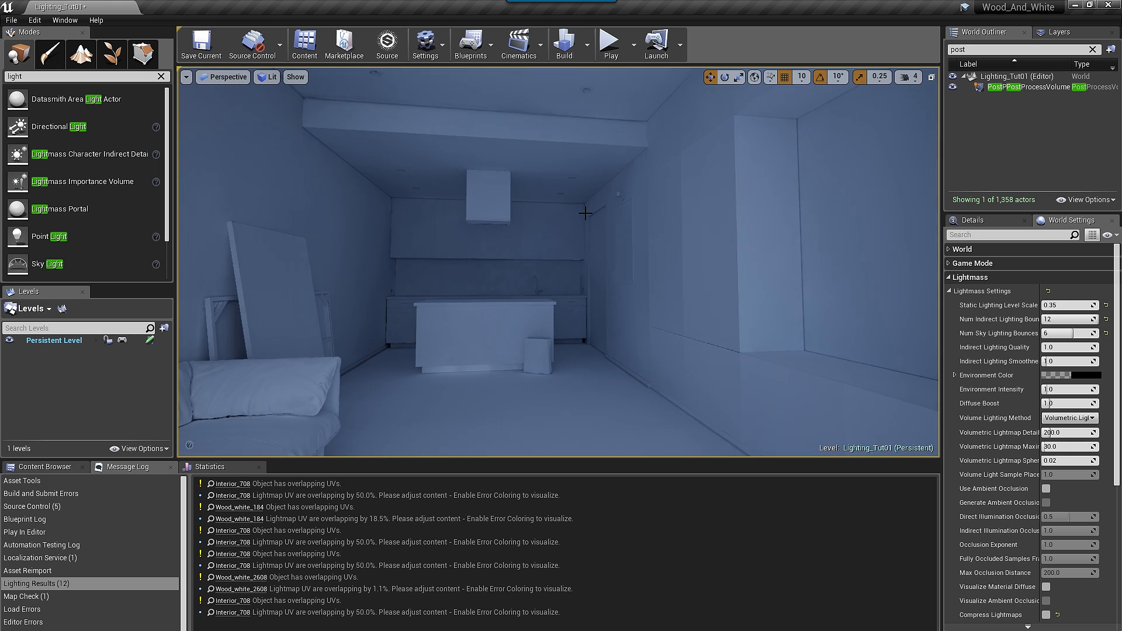
pyautogui.scroll(4, 474, 240)
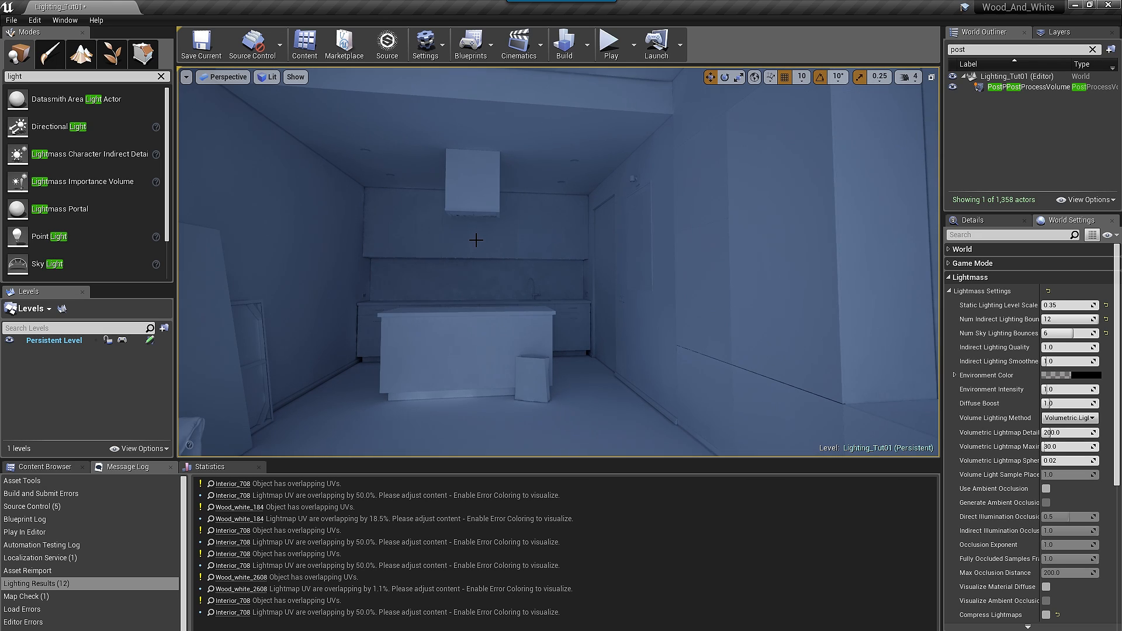
pyautogui.scroll(2, 540, 231)
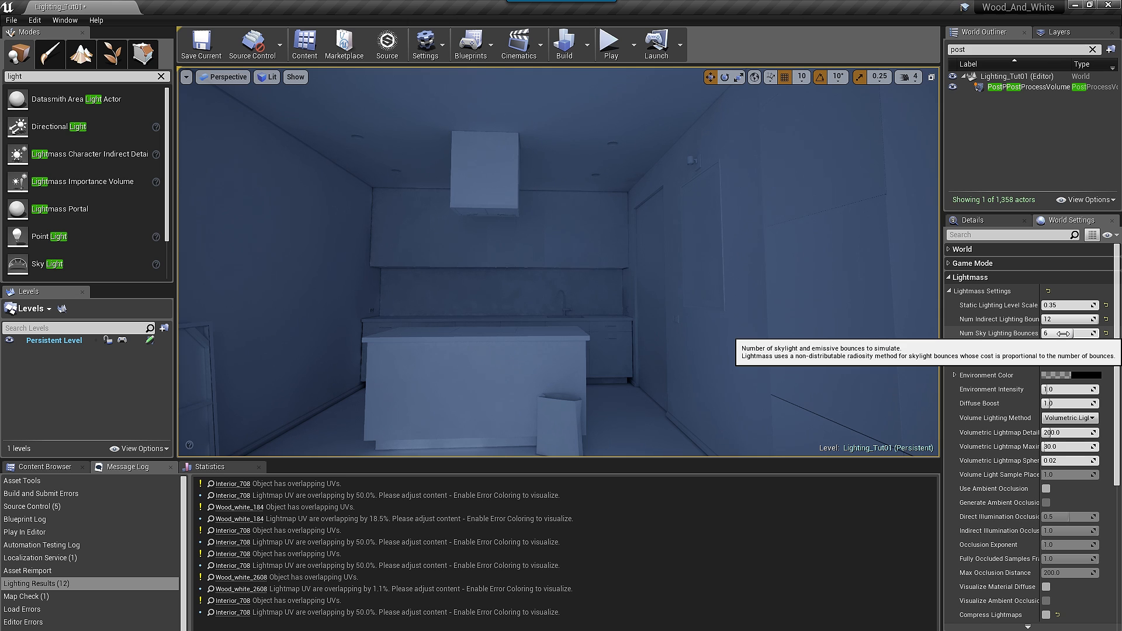
pyautogui.moveTo(767, 304); pyautogui.dragTo(544, 379, button='right')
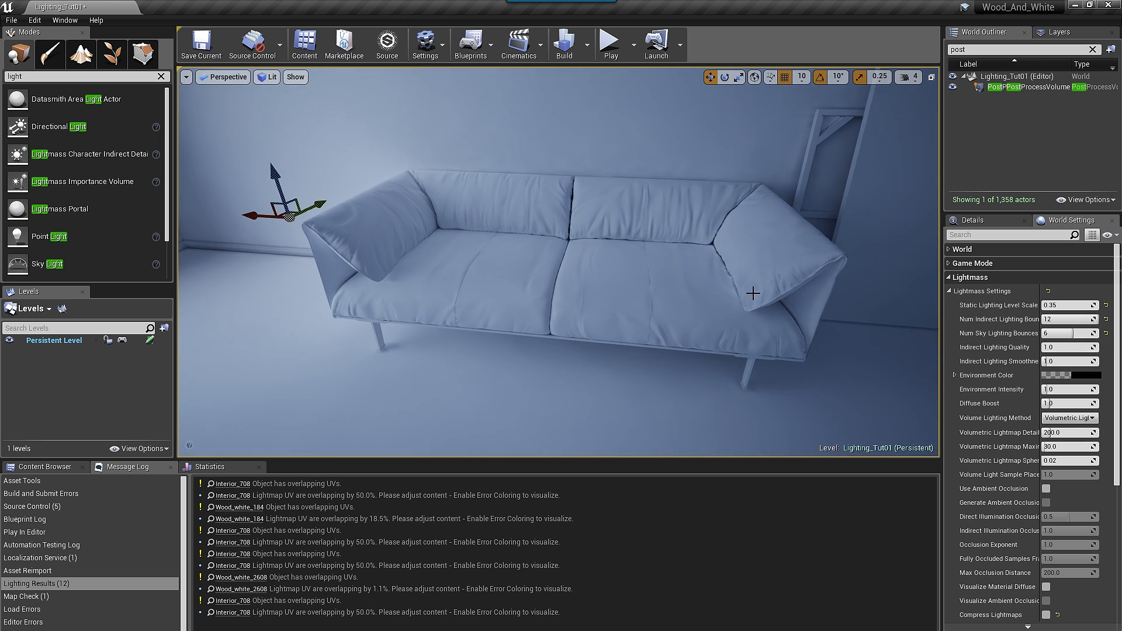
pyautogui.moveTo(752, 293); pyautogui.dragTo(737, 336)
pyautogui.moveTo(752, 293); pyautogui.dragTo(938, 251, button='right')
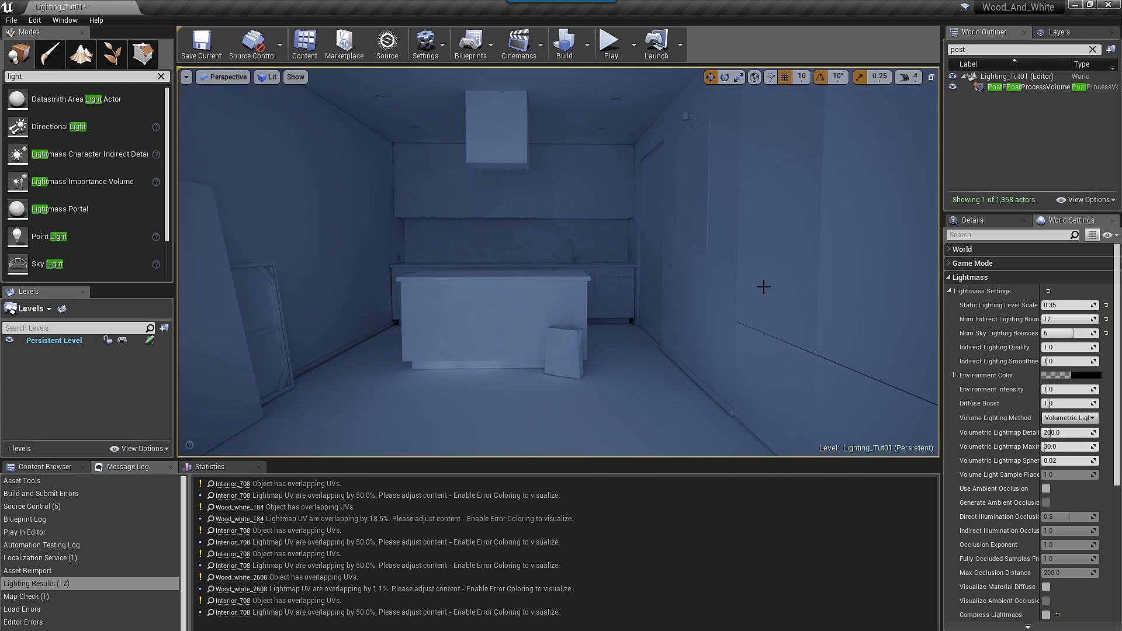
pyautogui.scroll(-3, 763, 286)
pyautogui.moveTo(746, 263)
pyautogui.mouseDown(button='right')
pyautogui.moveTo(724, 294)
pyautogui.moveTo(729, 253)
pyautogui.mouseUp(button='right')
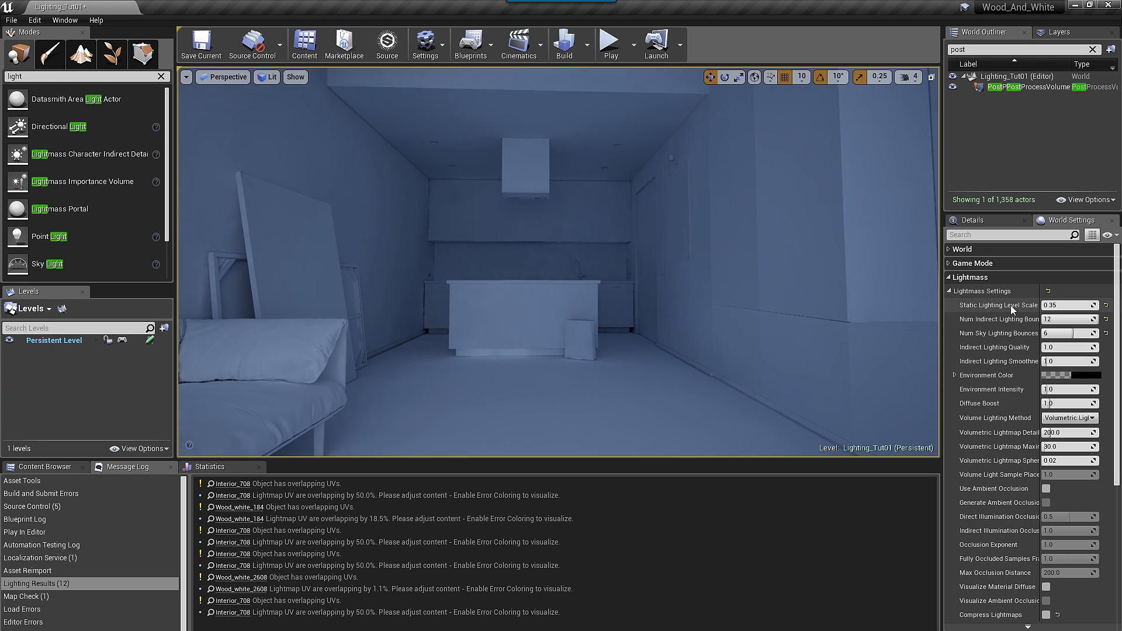
# Step: Set Num Sky Lighting Bounces to 4 and check the last build's lighting time in the Swarm Agent log
pyautogui.click(1058, 333)
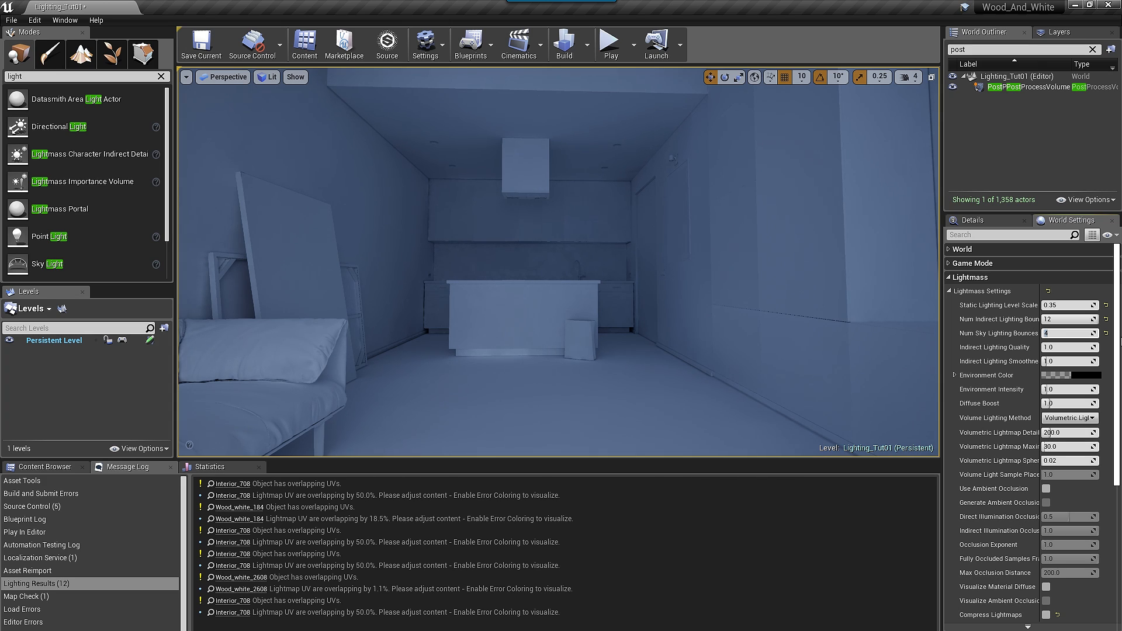
pyautogui.hotkey('alt', 'Tab')
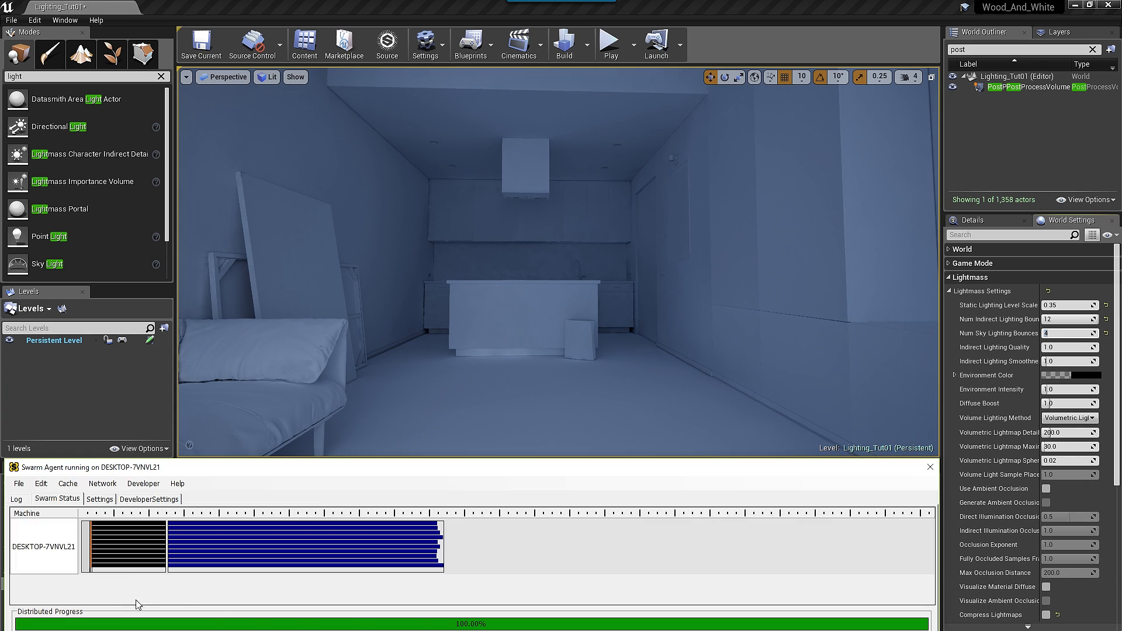
pyautogui.click(16, 499)
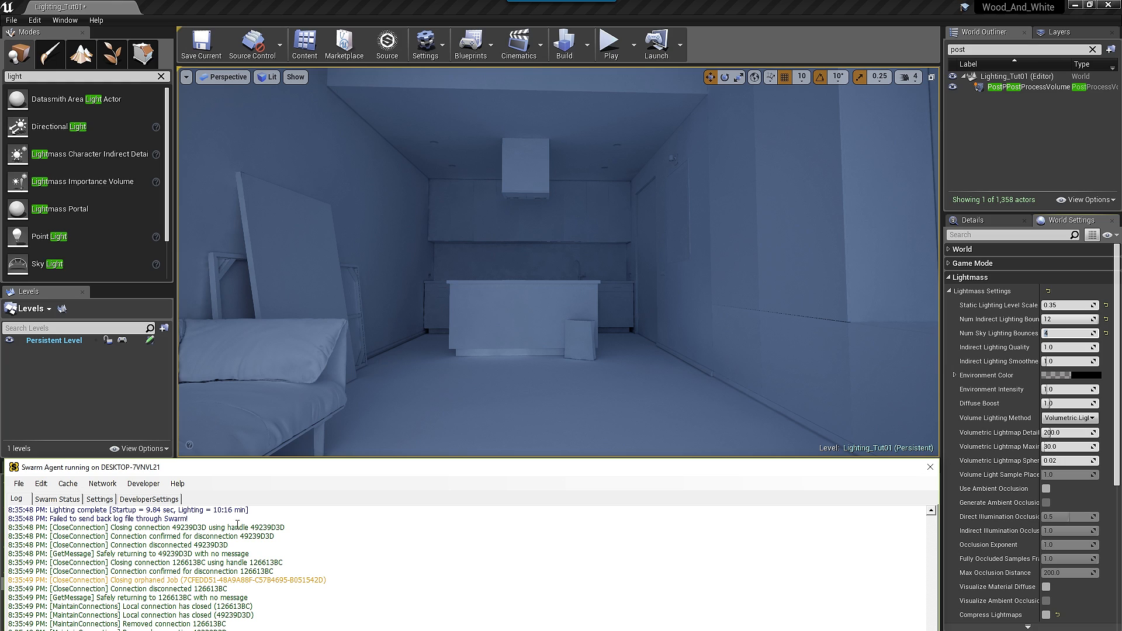
pyautogui.click(58, 499)
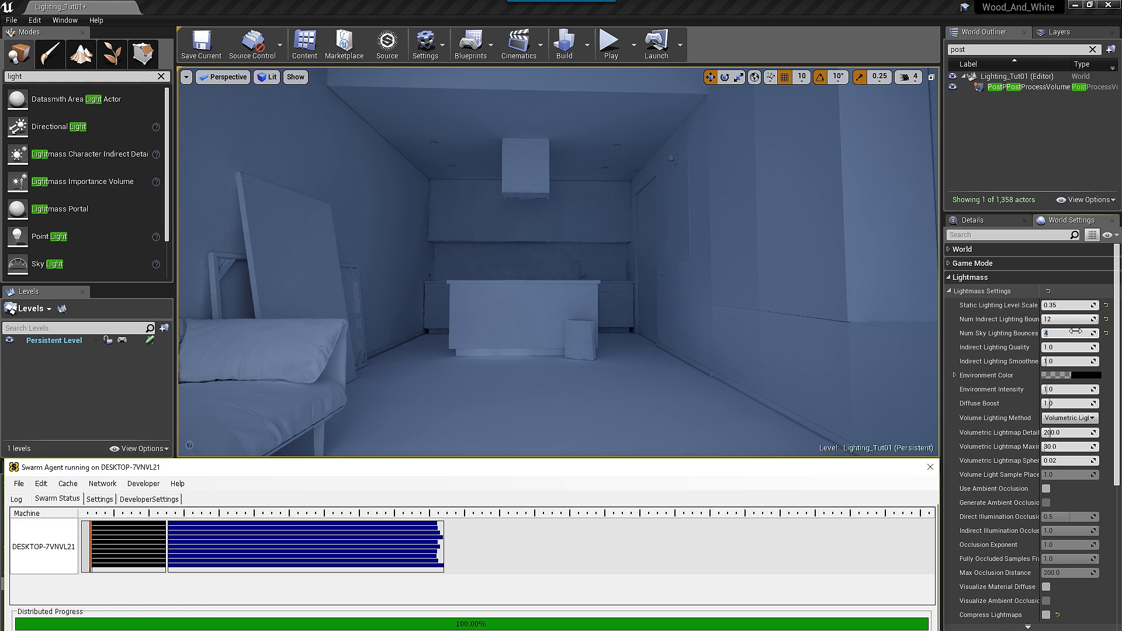
pyautogui.click(734, 5)
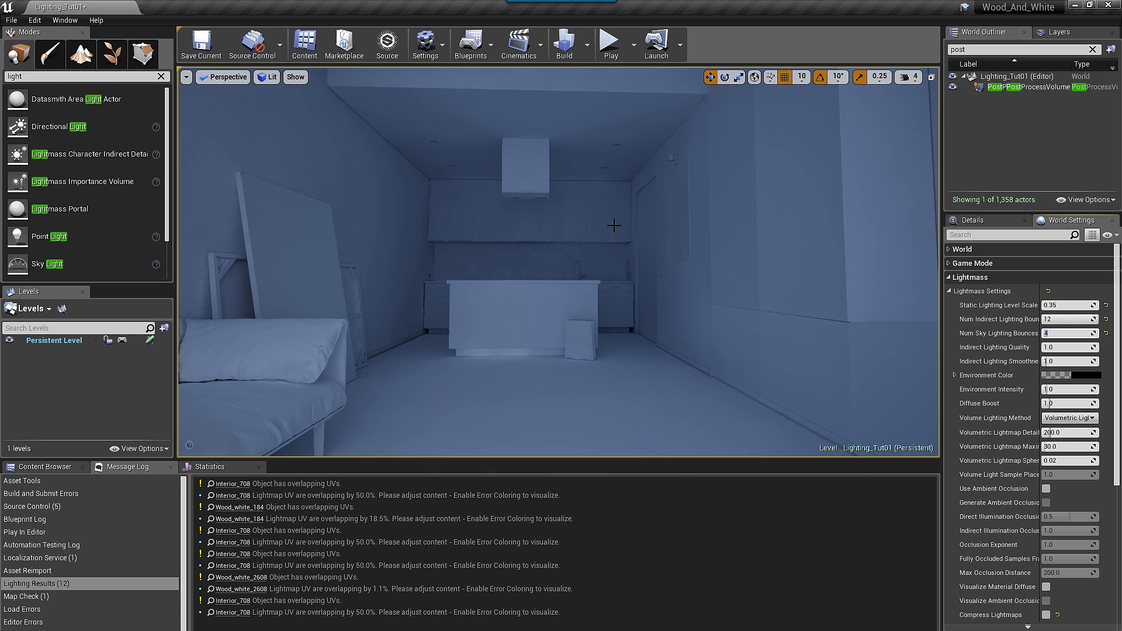
# Step: Show the editor icons in the viewport and select the SpotLight7 ceiling spotlight near the kitchen, viewing it up close
pyautogui.moveTo(619, 227); pyautogui.dragTo(619, 227, button='right')
pyautogui.press('g')
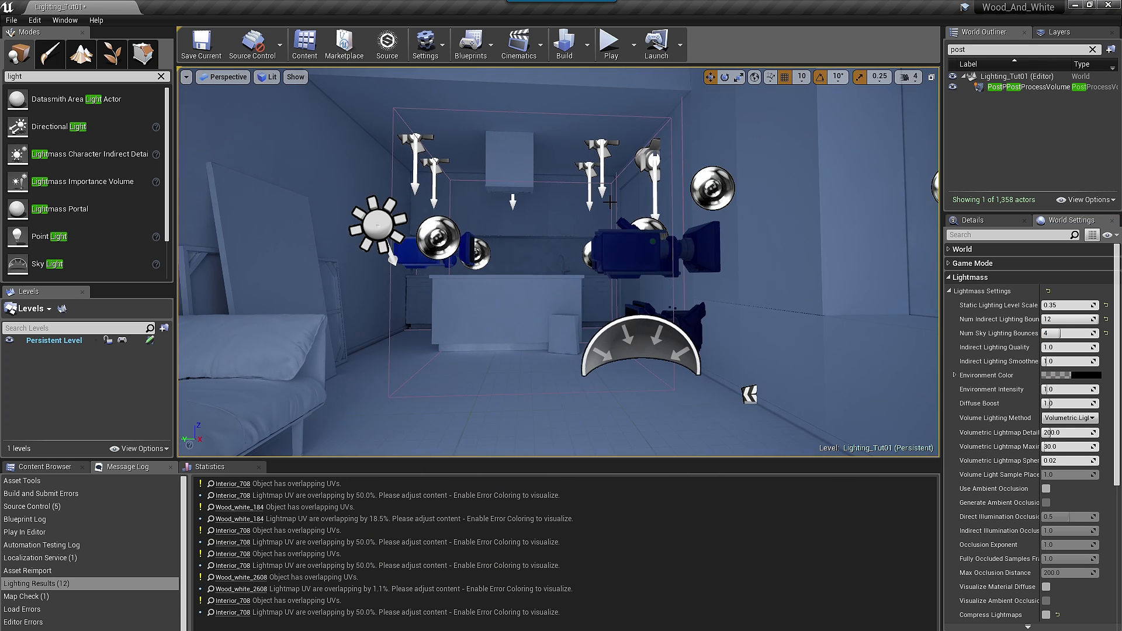
pyautogui.click(585, 160)
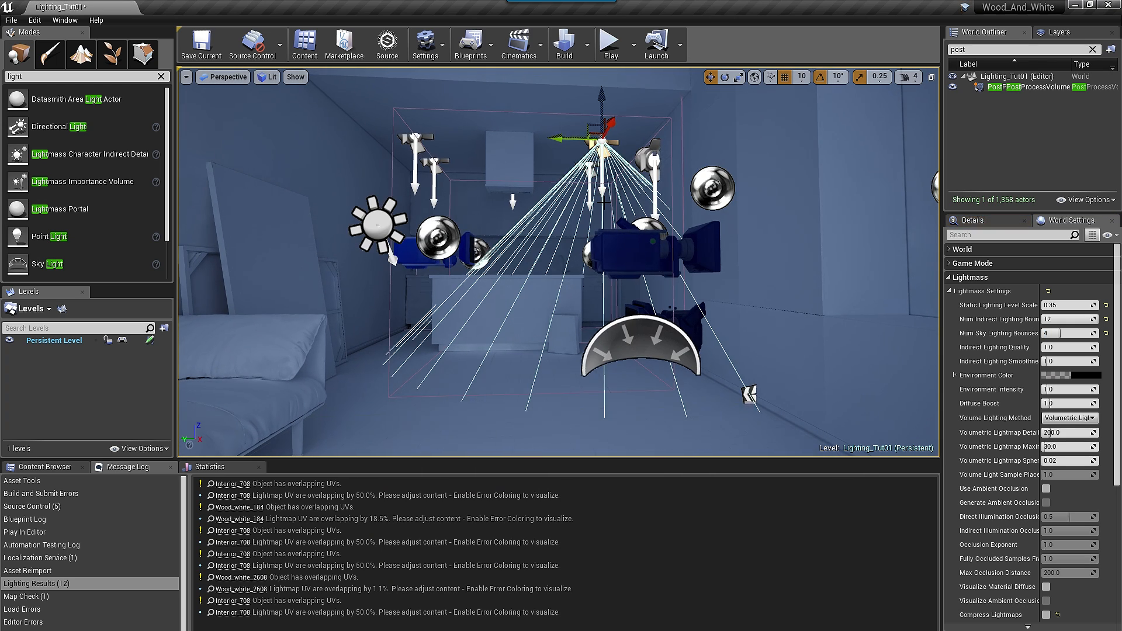
pyautogui.press('w')
pyautogui.moveTo(603, 202); pyautogui.dragTo(639, 149, button='right')
pyautogui.press('w')
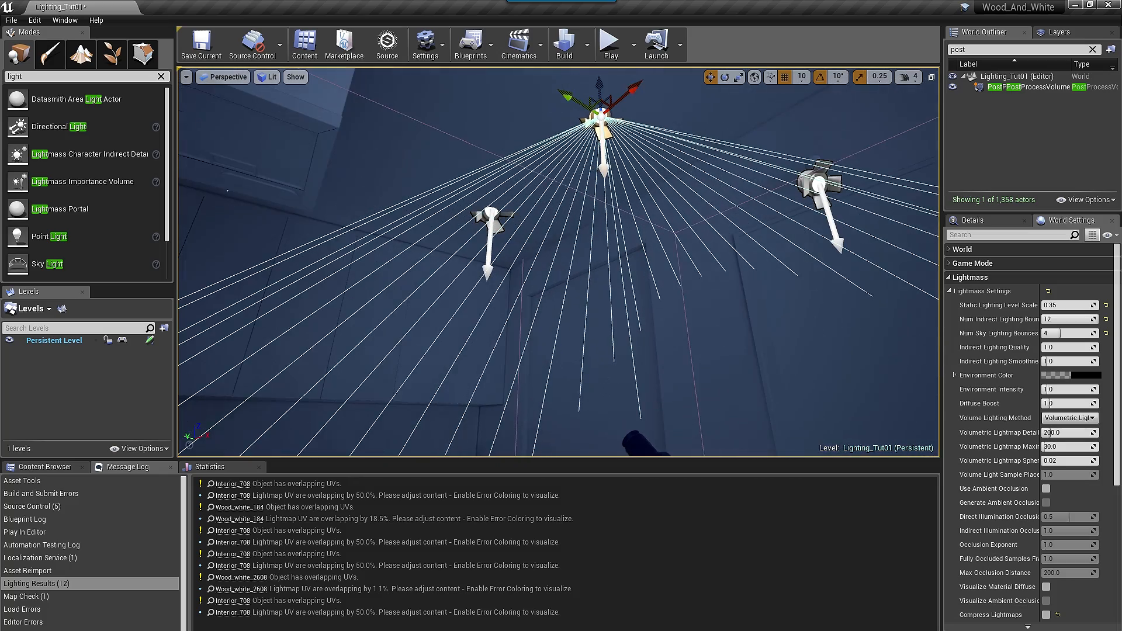
pyautogui.moveTo(644, 232)
pyautogui.mouseDown(button='right')
pyautogui.moveTo(642, 251)
pyautogui.moveTo(619, 233)
pyautogui.moveTo(625, 210)
pyautogui.moveTo(635, 245)
pyautogui.moveTo(637, 218)
pyautogui.moveTo(656, 218)
pyautogui.mouseUp(button='right')
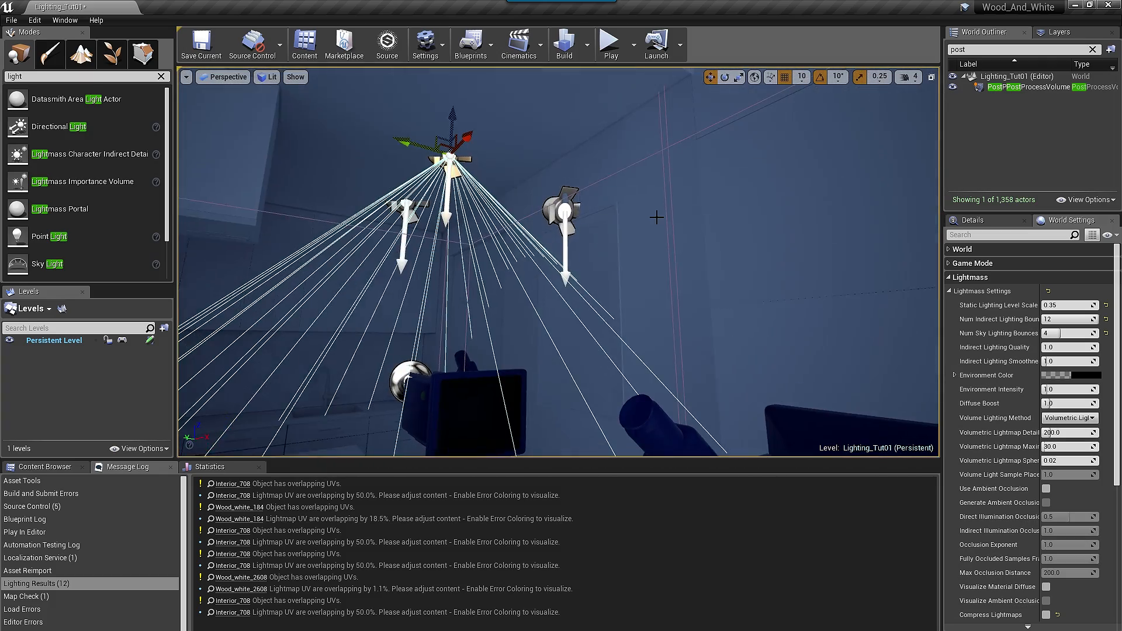
# Step: Set SpotLight7's intensity units to Candelas and its intensity to 0.15
pyautogui.click(972, 221)
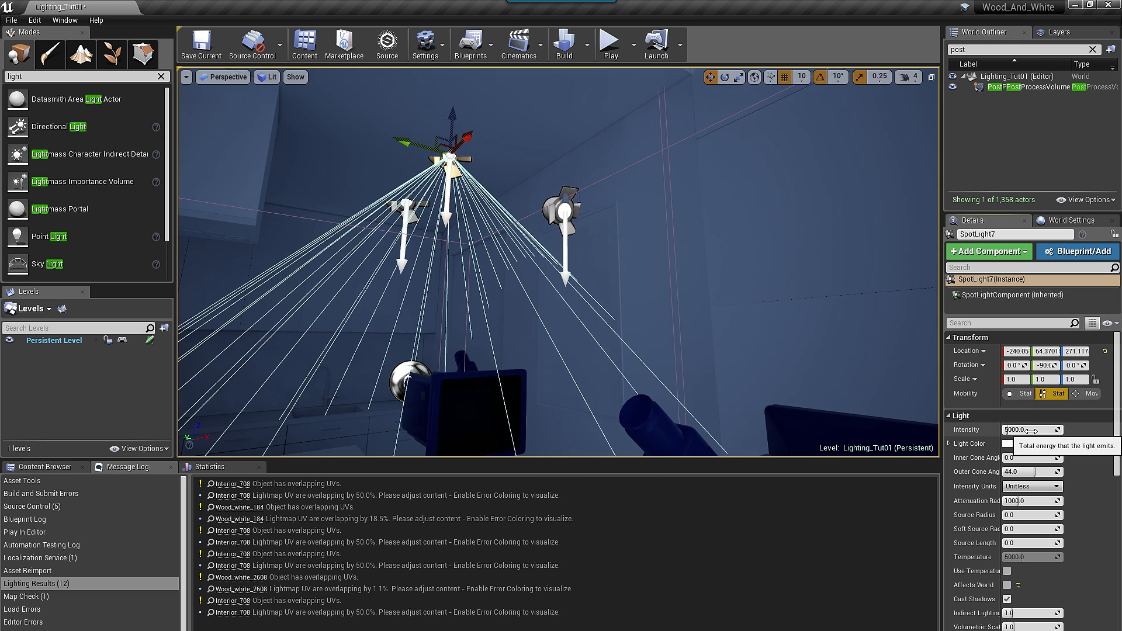
pyautogui.click(1031, 486)
pyautogui.click(1023, 508)
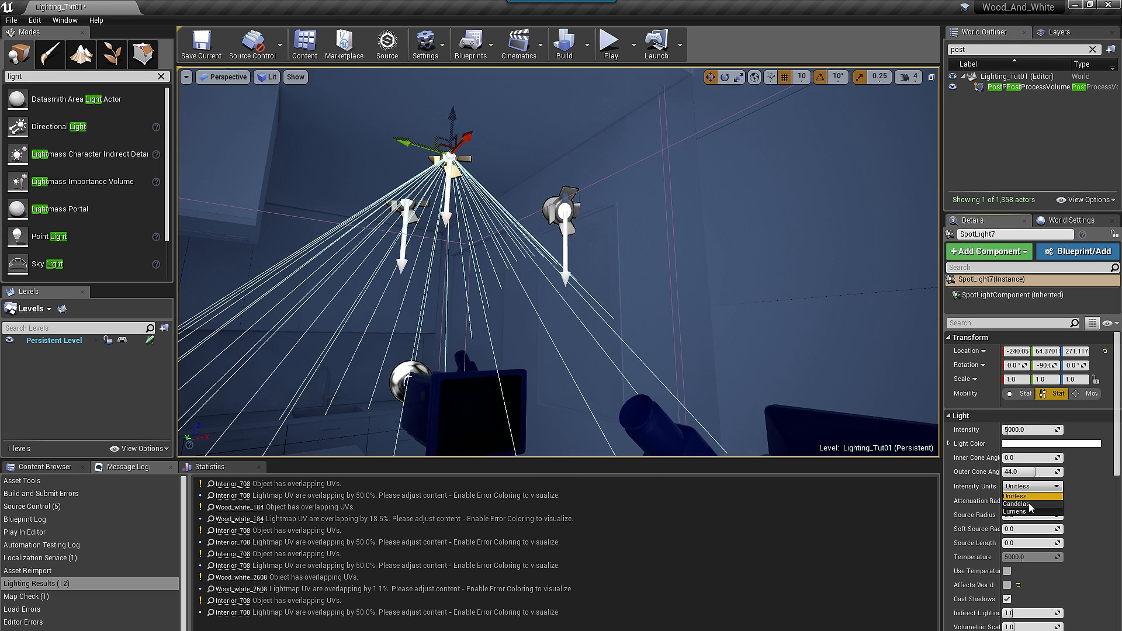
pyautogui.click(1048, 429)
pyautogui.write('.15')
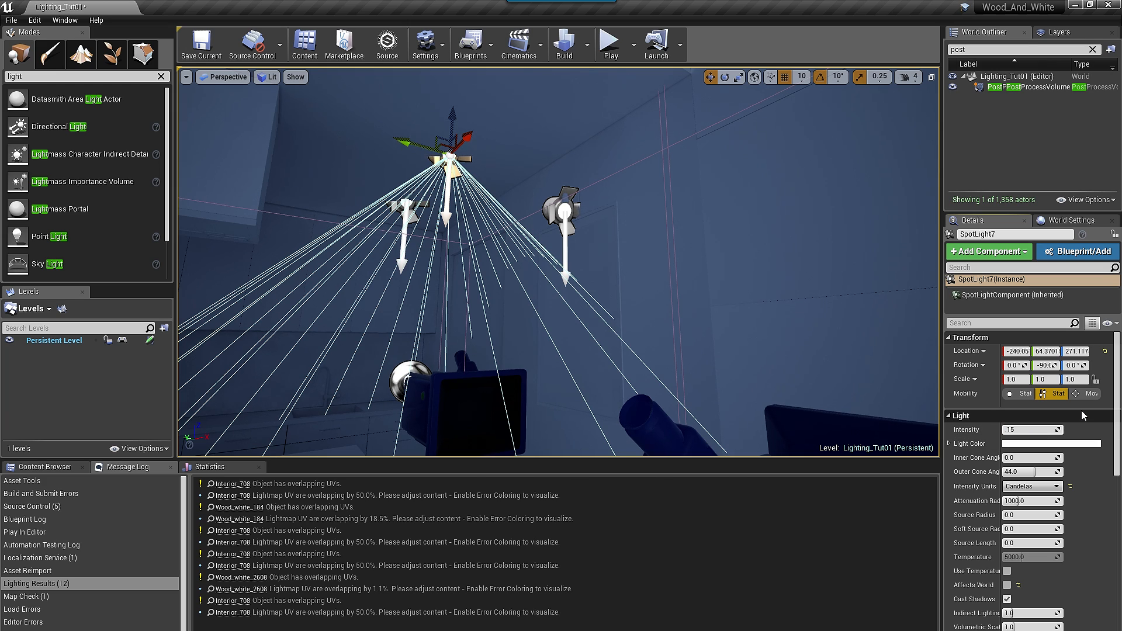
pyautogui.press('Return')
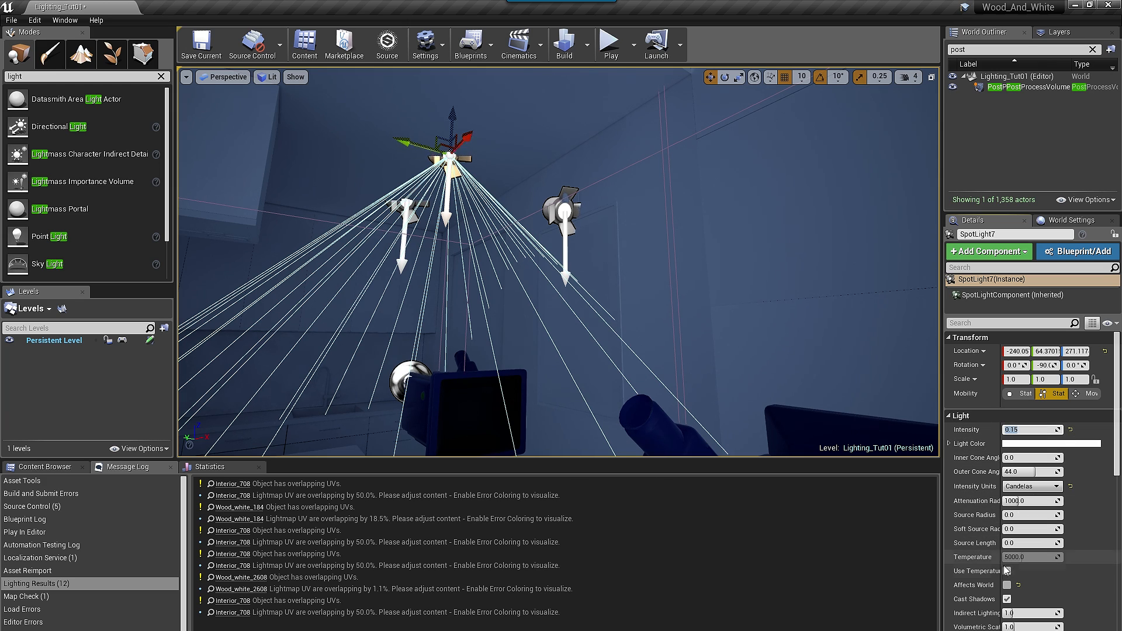
# Step: Enable Affects World and Use Temperature on SpotLight7, and set its intensity to 0.25
pyautogui.click(1006, 586)
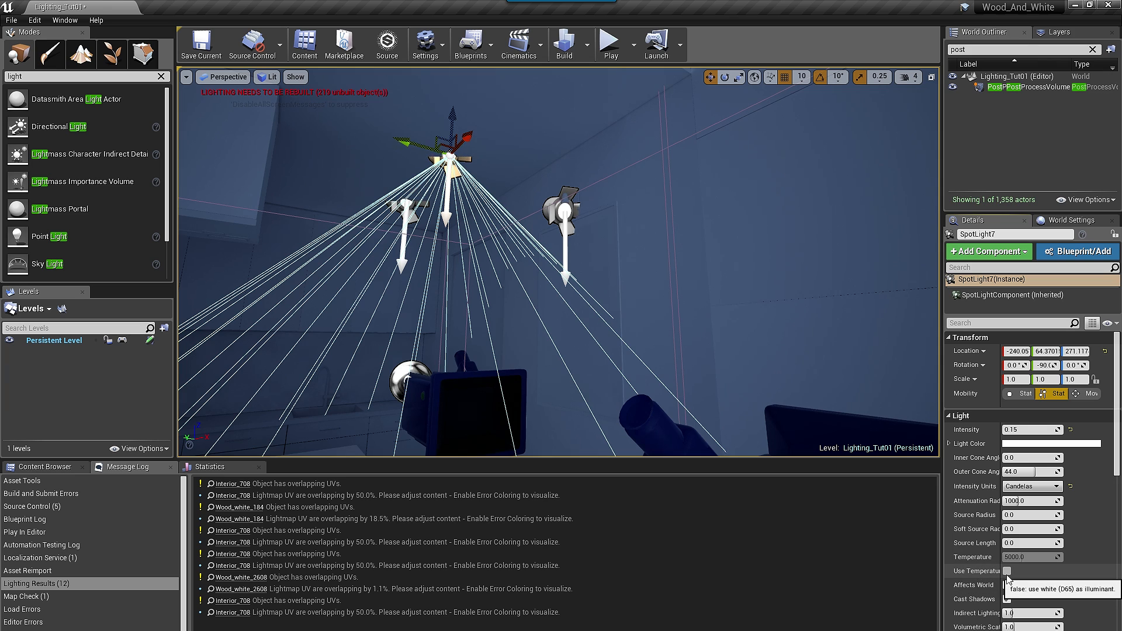
pyautogui.click(1007, 572)
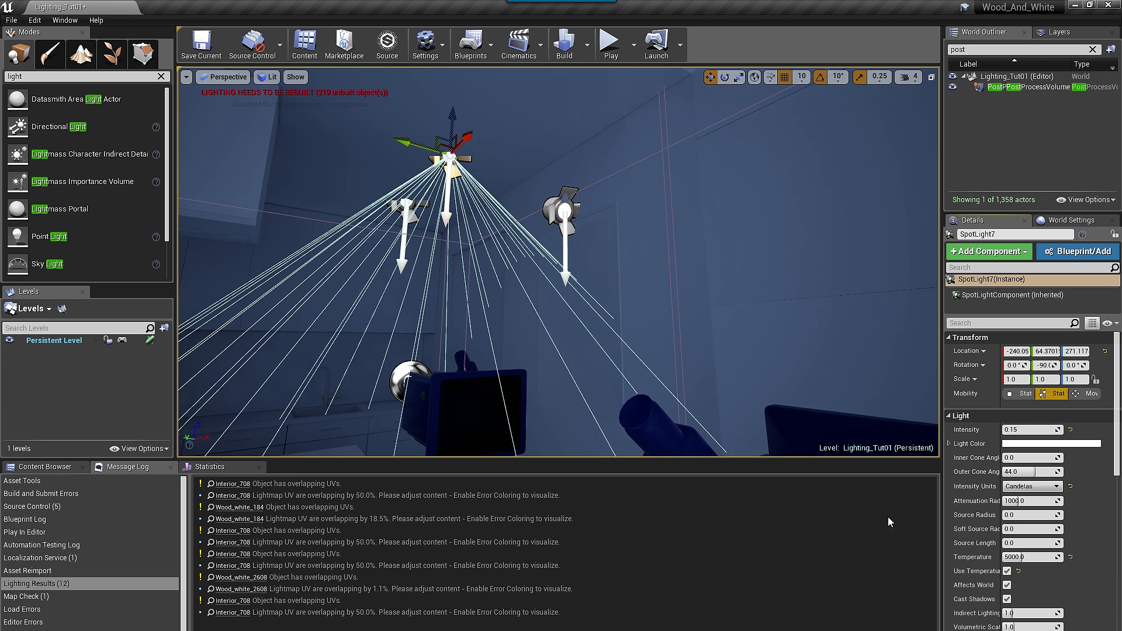
pyautogui.moveTo(713, 294); pyautogui.dragTo(701, 350, button='right')
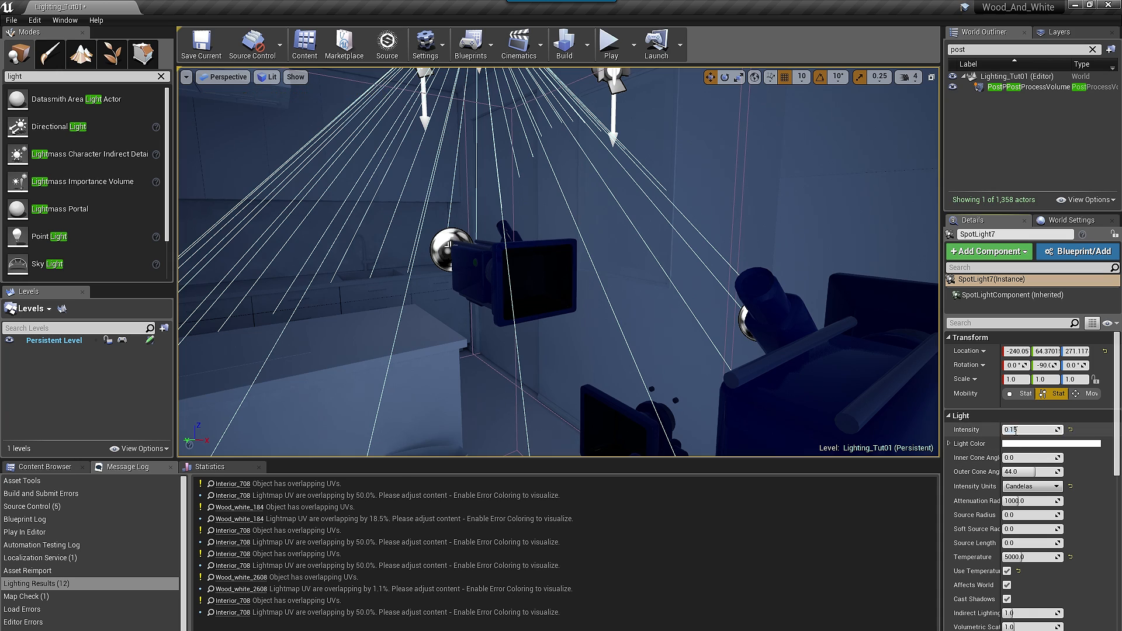
pyautogui.click(1028, 430)
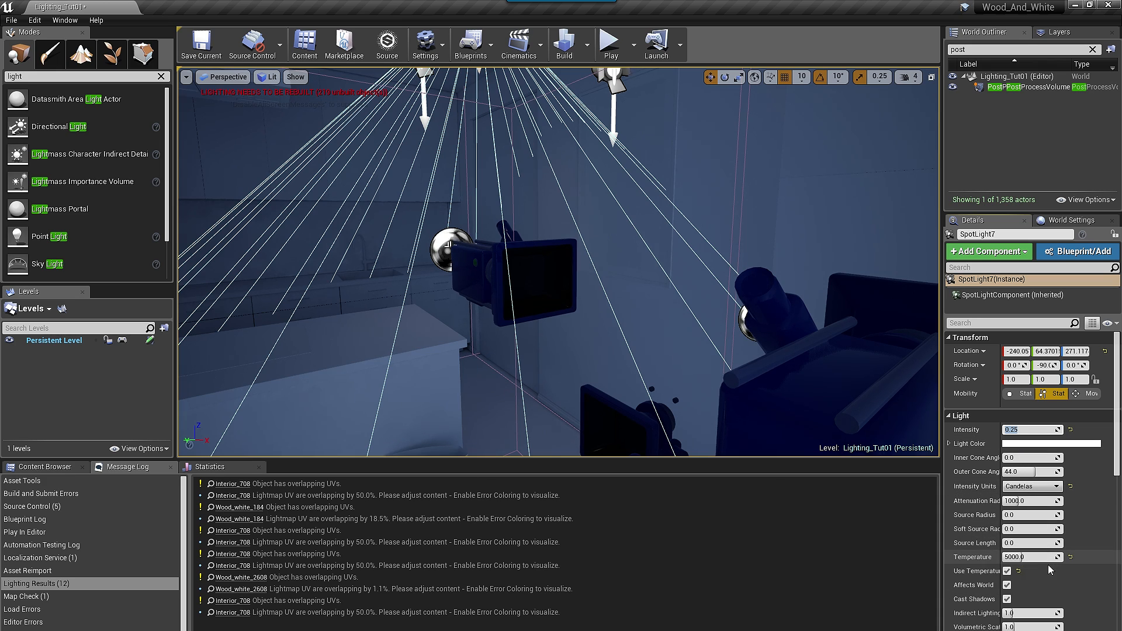
# Step: Make SpotLight4 affect the world with an intensity of 0.15 candelas and a color temperature of 5000
pyautogui.moveTo(579, 273); pyautogui.dragTo(513, 236, button='right')
pyautogui.scroll(4, 579, 274)
pyautogui.click(525, 258)
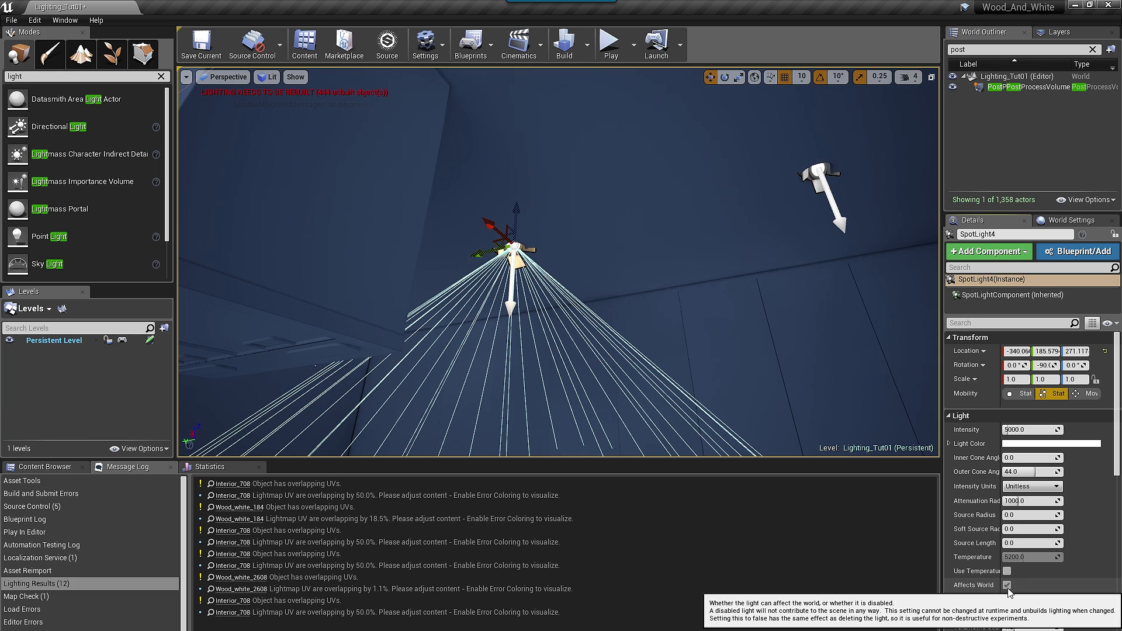
pyautogui.click(1027, 430)
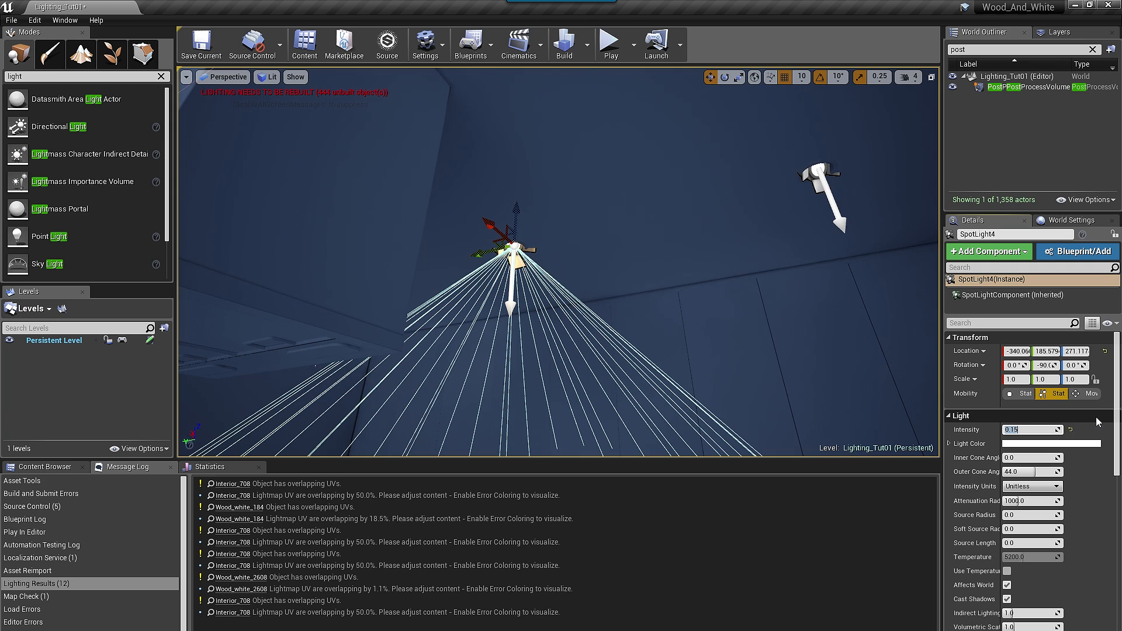
pyautogui.click(1031, 487)
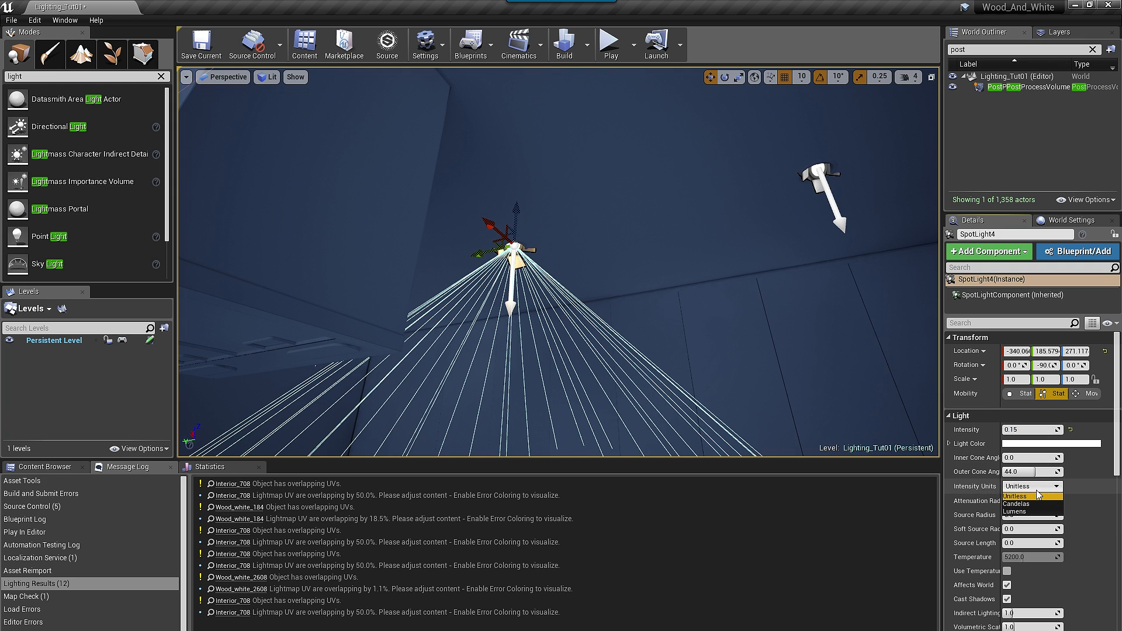
pyautogui.click(1006, 493)
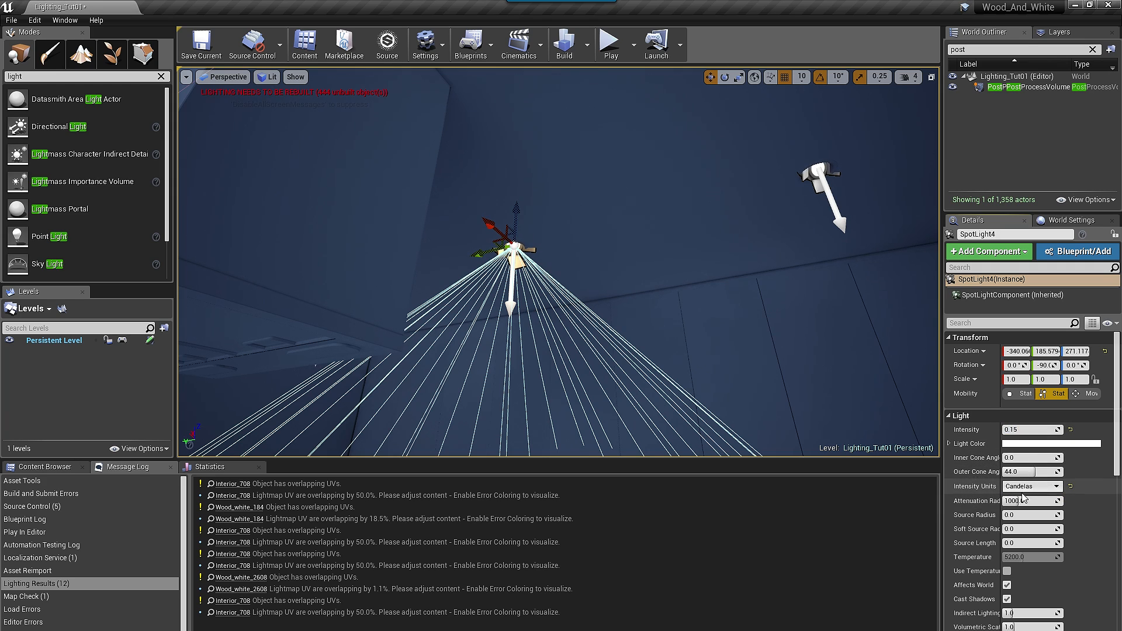
pyautogui.click(1007, 571)
pyautogui.click(1029, 557)
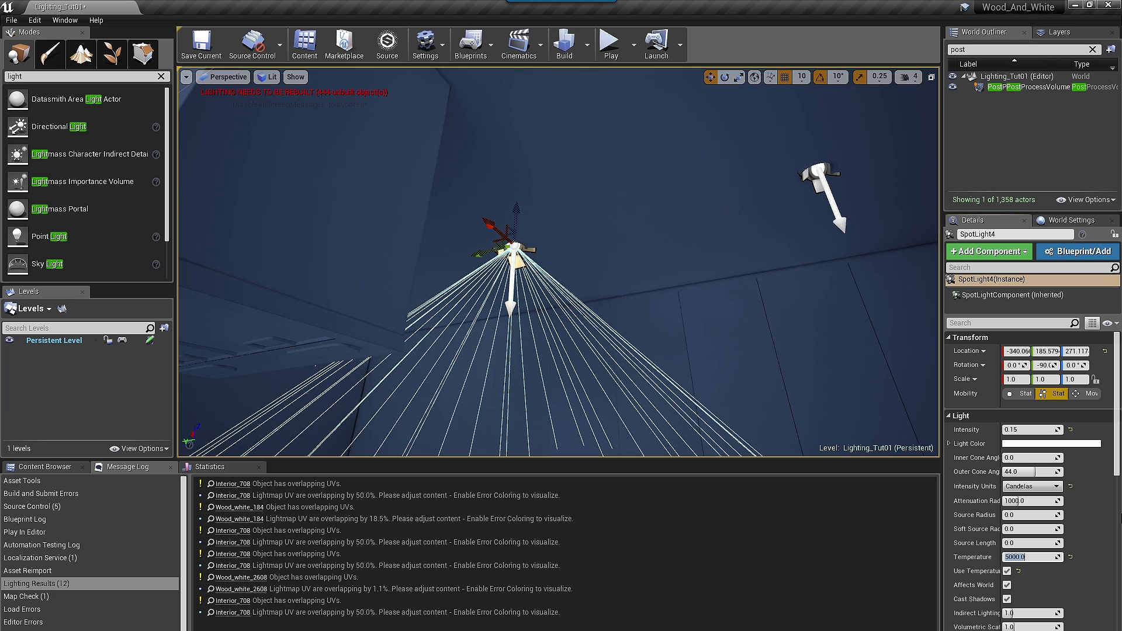
# Step: Select SpotLight3 and enable Affects World and Use Temperature with a temperature of 5000
pyautogui.moveTo(691, 163); pyautogui.dragTo(738, 182, button='right')
pyautogui.click(673, 159)
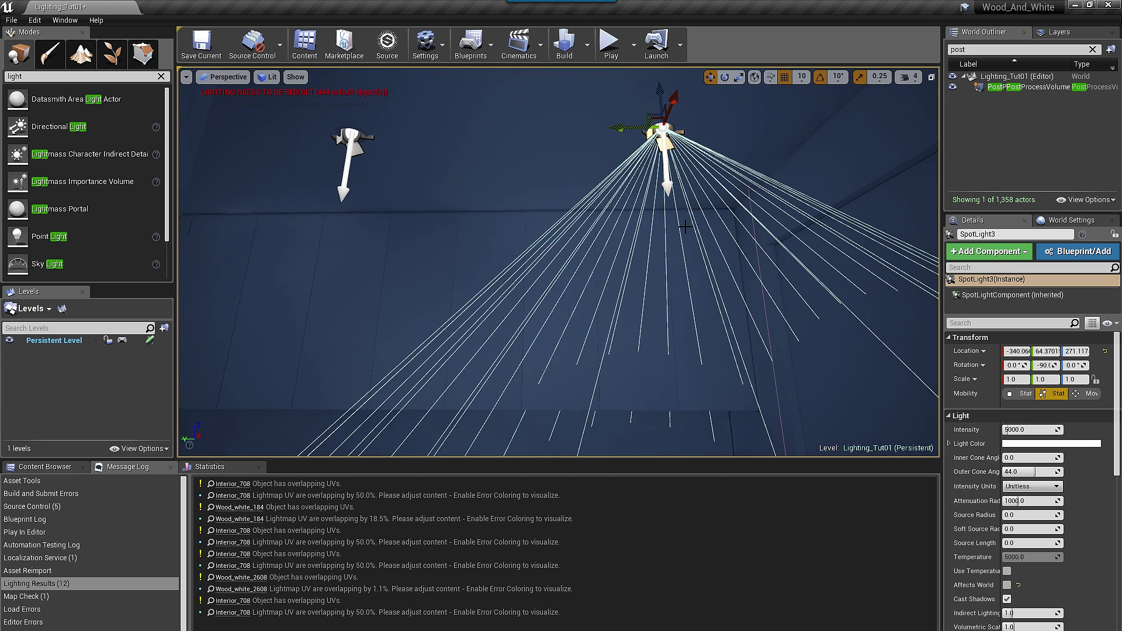
pyautogui.click(1007, 585)
pyautogui.click(1007, 571)
pyautogui.click(1026, 556)
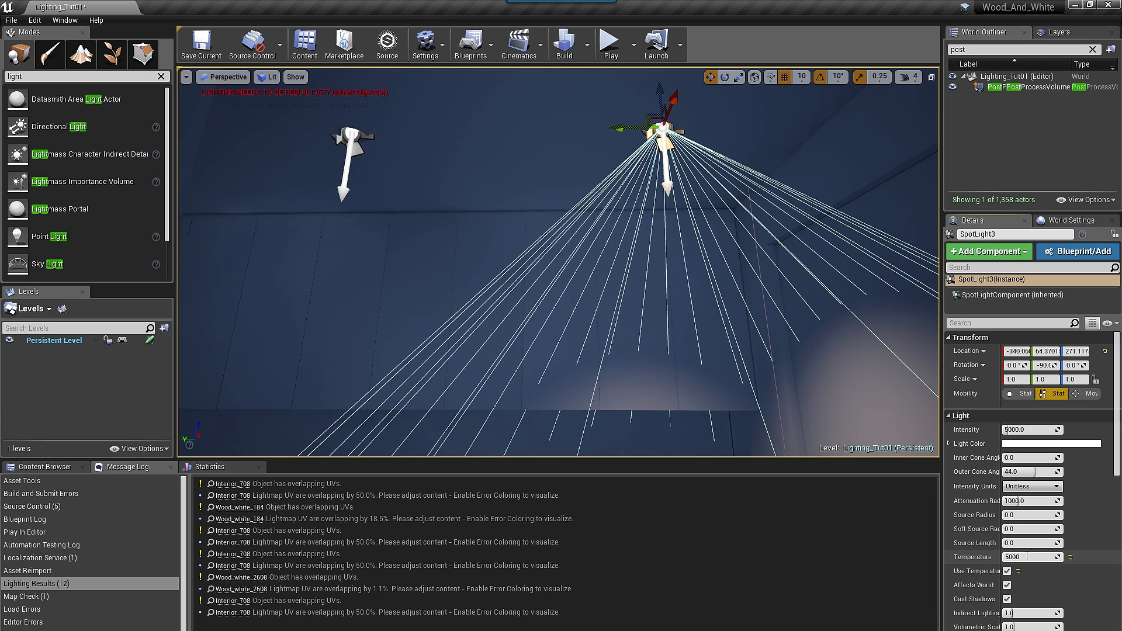
# Step: Switch SpotLight3's intensity units to Candelas and set its intensity to 0.15
pyautogui.click(1032, 487)
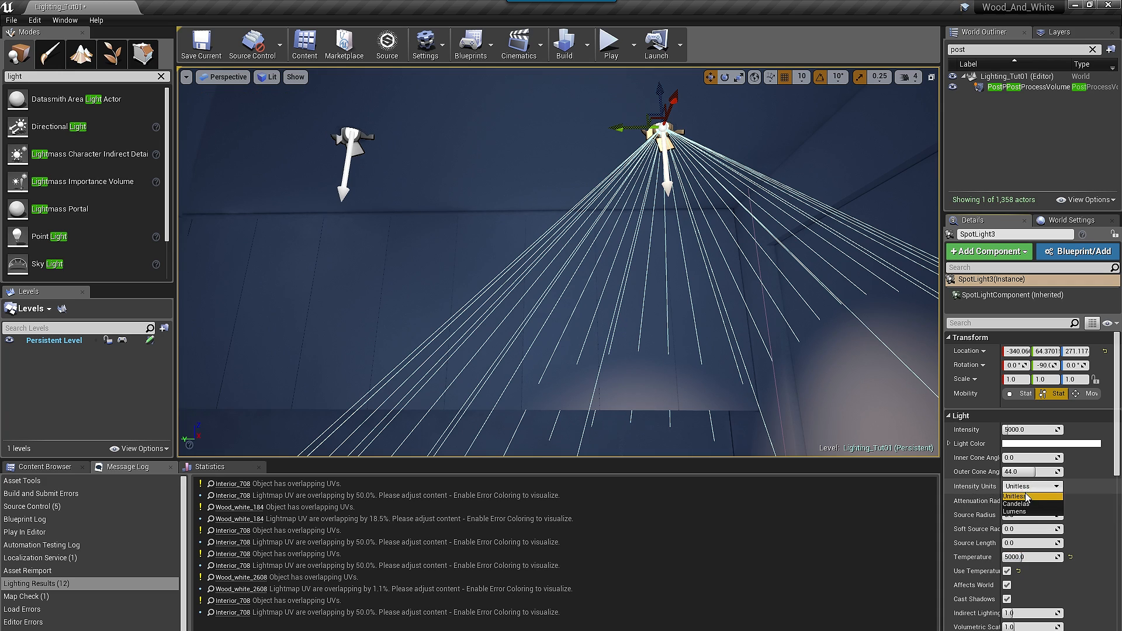
pyautogui.click(1020, 504)
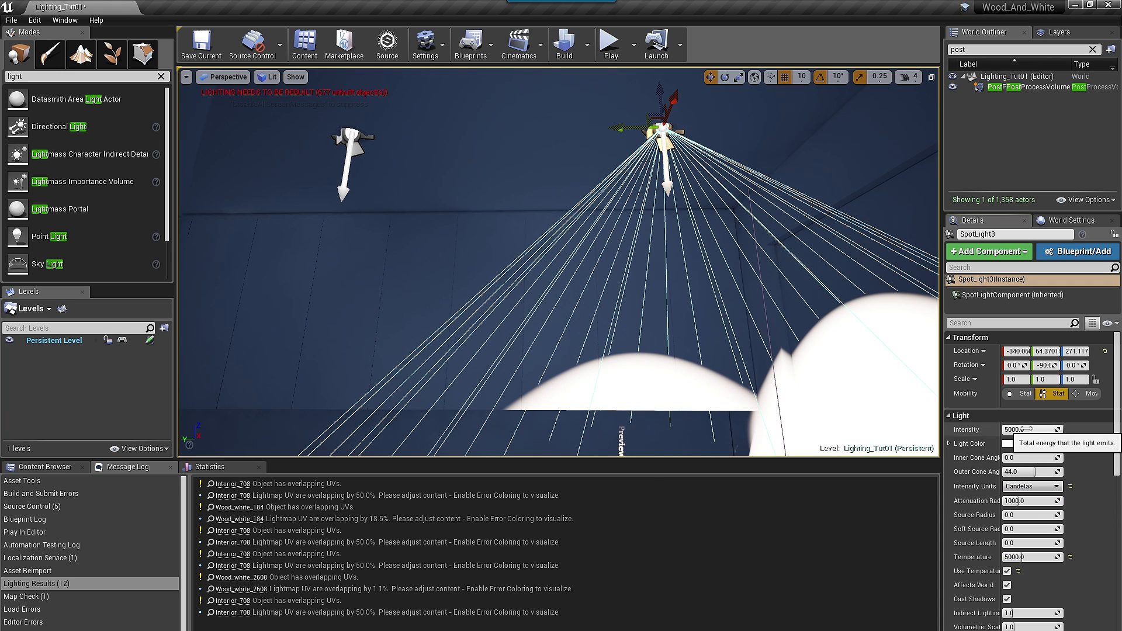
pyautogui.click(1017, 429)
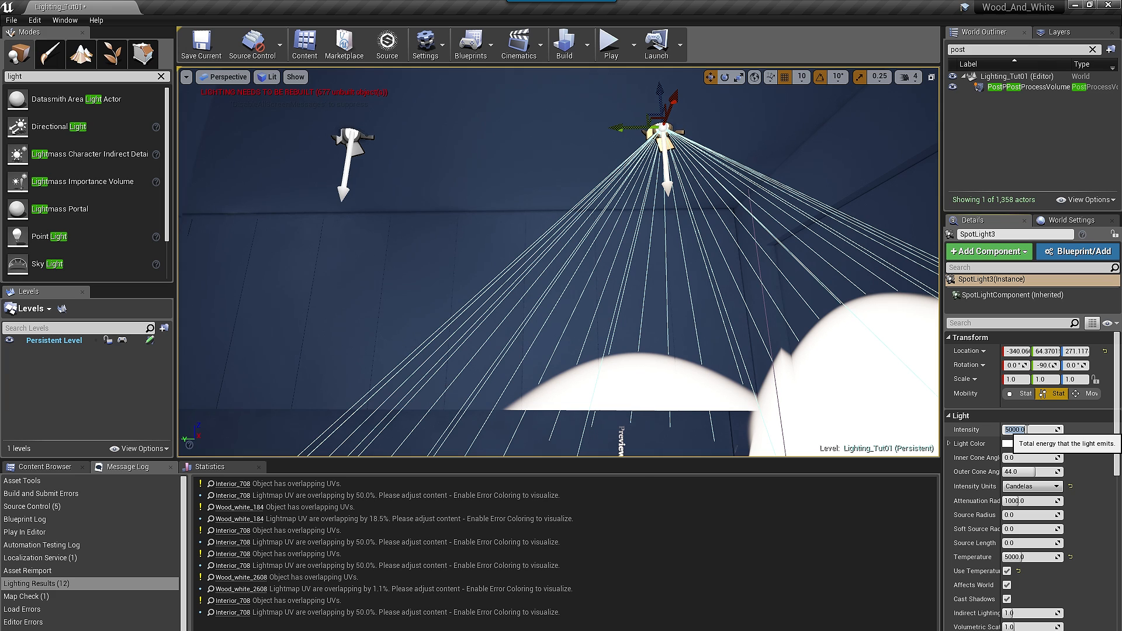
pyautogui.press('Return')
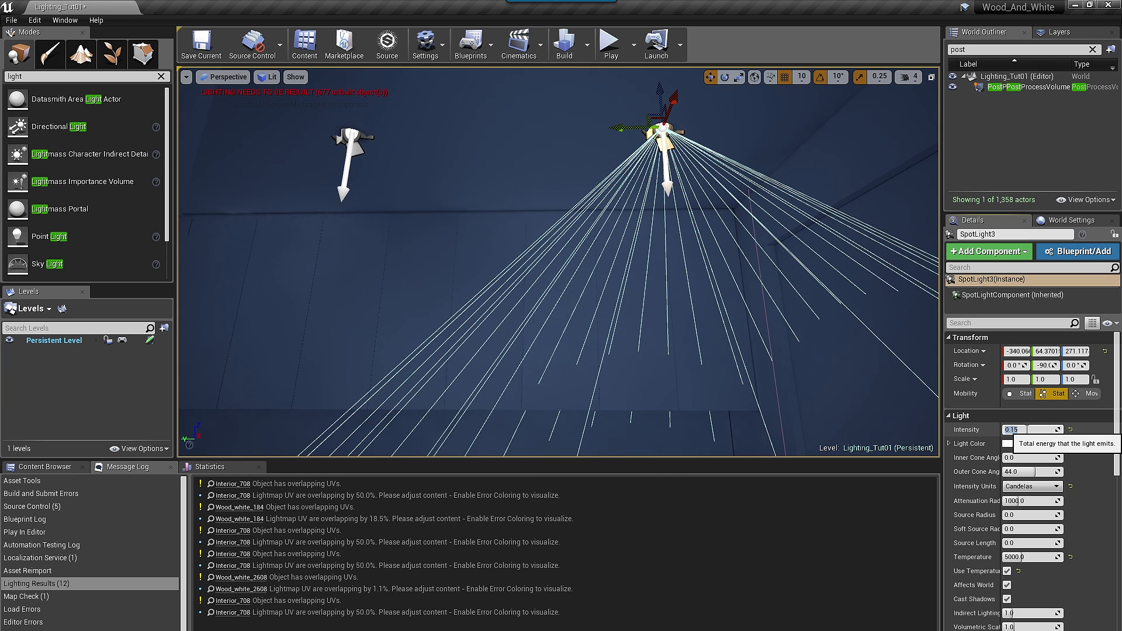
# Step: Select all seven downward spotlights together, including the one at the range hood and the one near the curtained window
pyautogui.moveTo(585, 263); pyautogui.dragTo(570, 354)
pyautogui.moveTo(678, 263); pyautogui.dragTo(640, 234, button='middle')
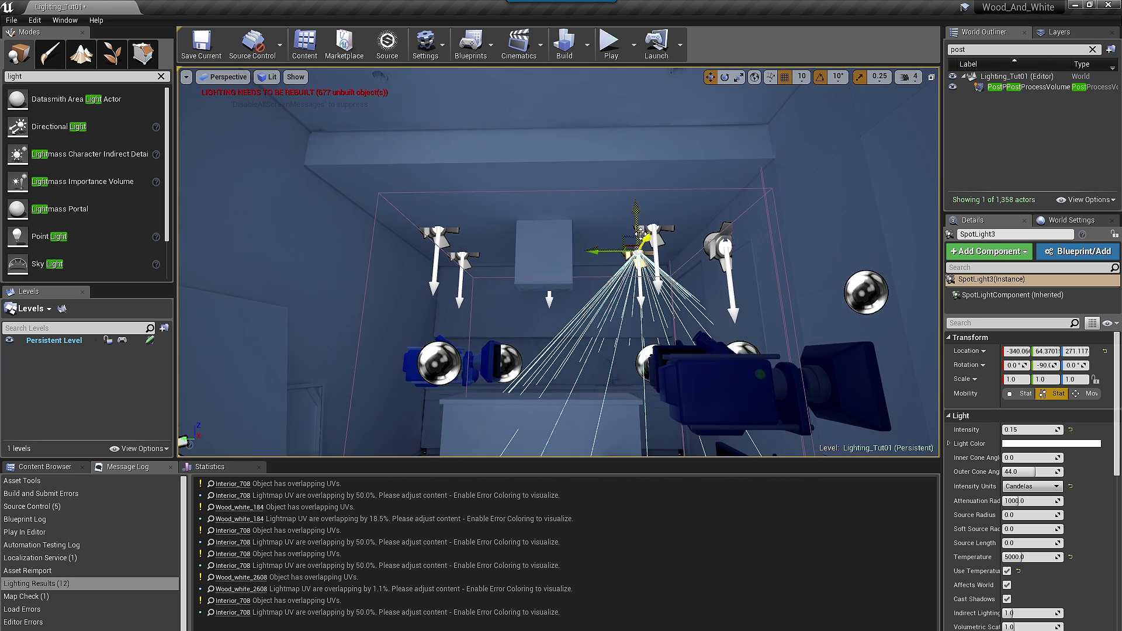
pyautogui.click(710, 252)
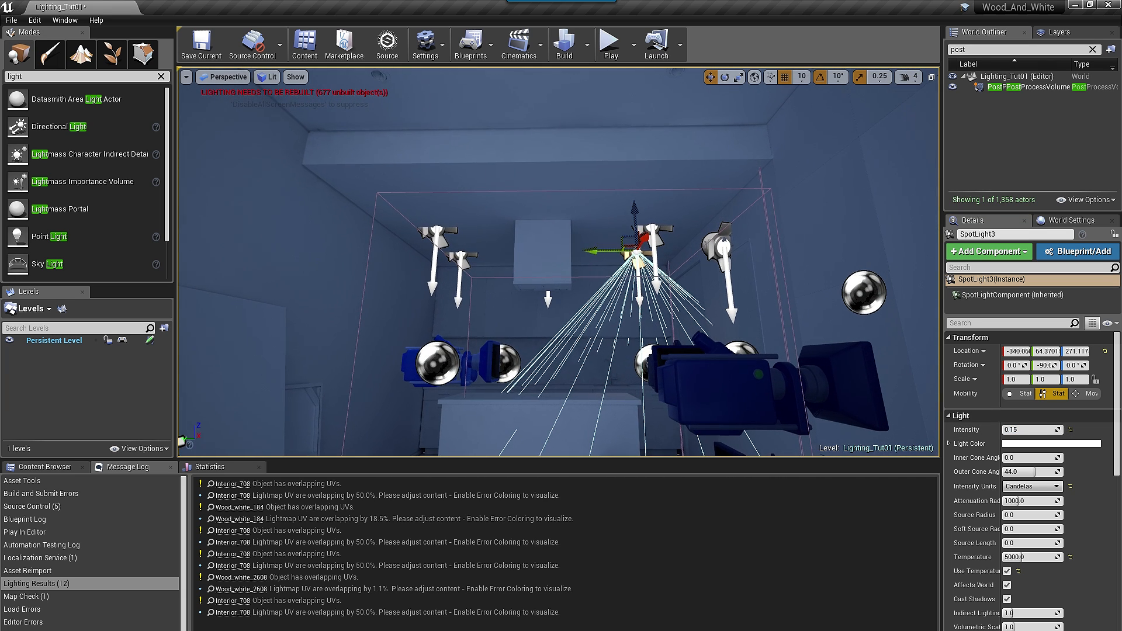
pyautogui.keyDown('shift'); pyautogui.click(658, 240); pyautogui.keyUp('shift')
pyautogui.keyDown('shift'); pyautogui.click(638, 260); pyautogui.keyUp('shift')
pyautogui.keyDown('shift'); pyautogui.click(547, 298); pyautogui.keyUp('shift')
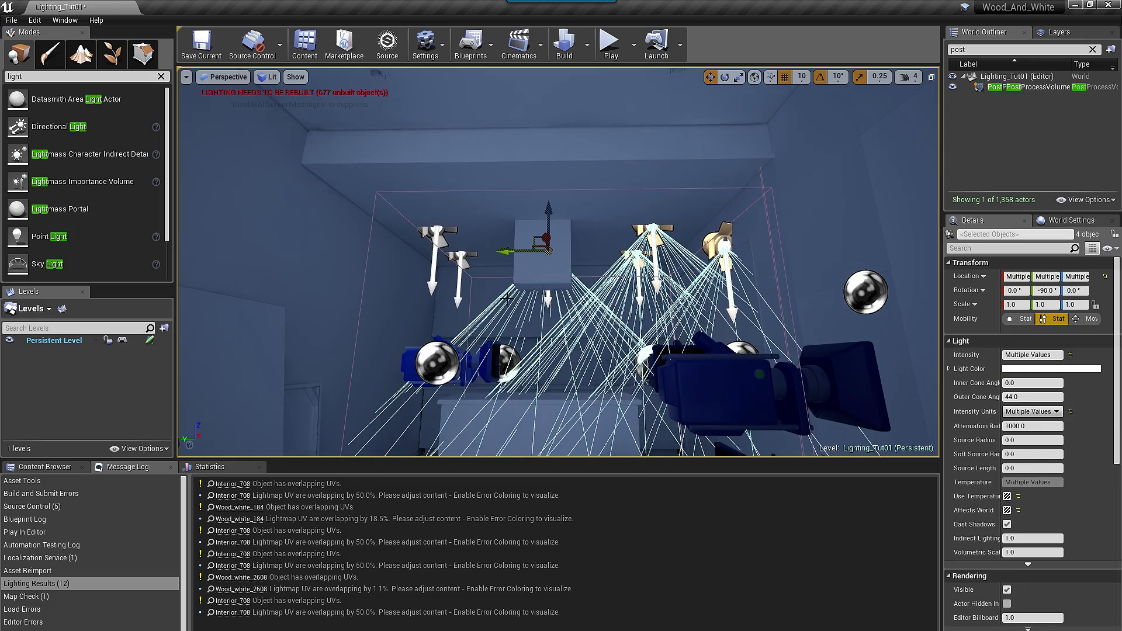
pyautogui.keyDown('shift'); pyautogui.click(462, 261); pyautogui.keyUp('shift')
pyautogui.keyDown('shift'); pyautogui.click(433, 237); pyautogui.keyUp('shift')
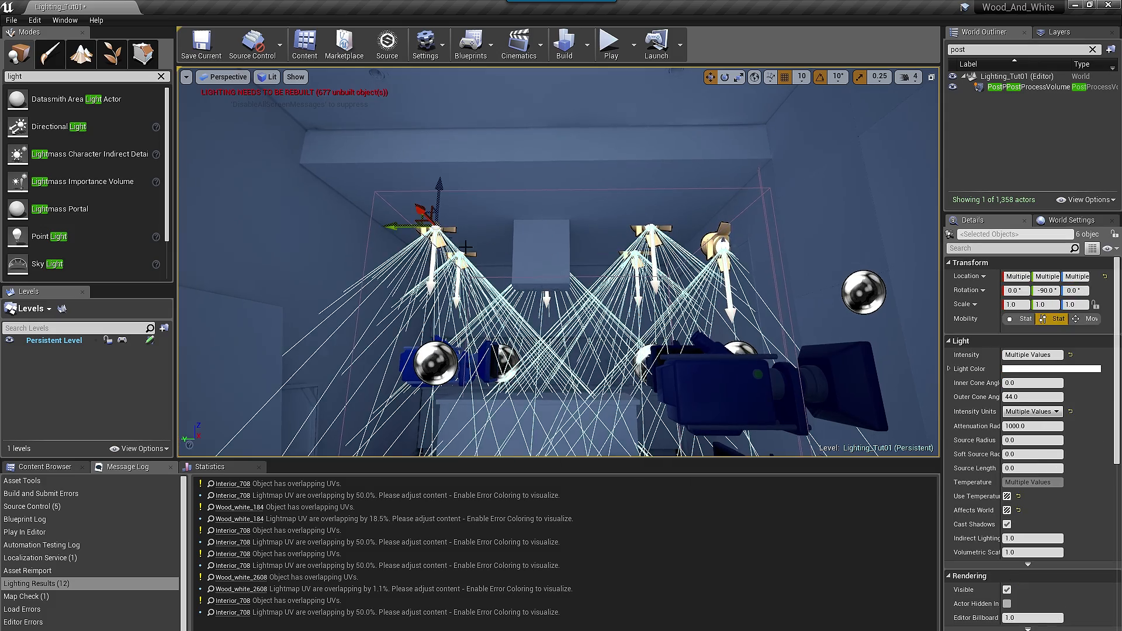
pyautogui.moveTo(433, 237); pyautogui.dragTo(571, 274, button='right')
pyautogui.keyDown('ctrl'); pyautogui.click(485, 221); pyautogui.keyUp('ctrl')
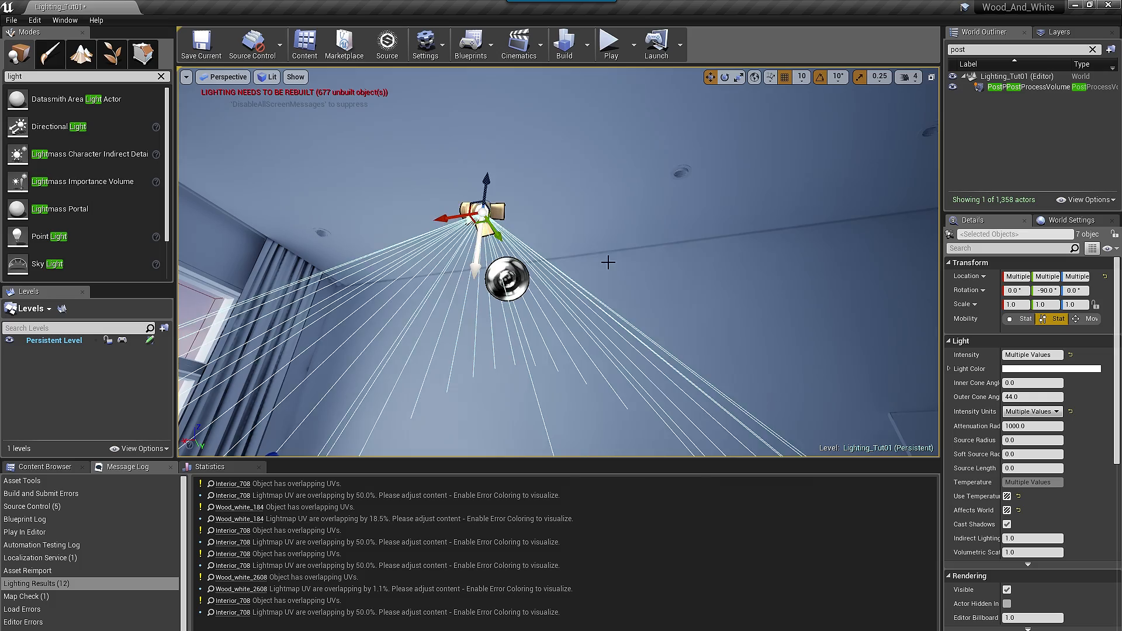
pyautogui.moveTo(485, 221); pyautogui.dragTo(430, 282, button='right')
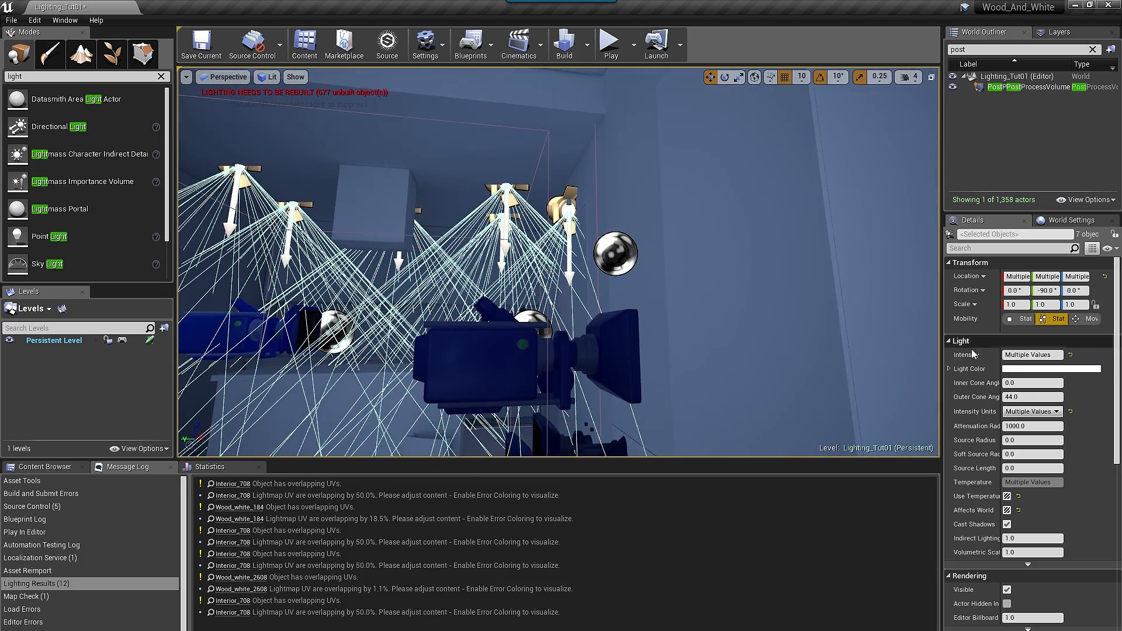
# Step: Set the seven selected spotlights to Candelas with Use Temperature at 5000, and enable Affects World for all of them
pyautogui.click(1043, 354)
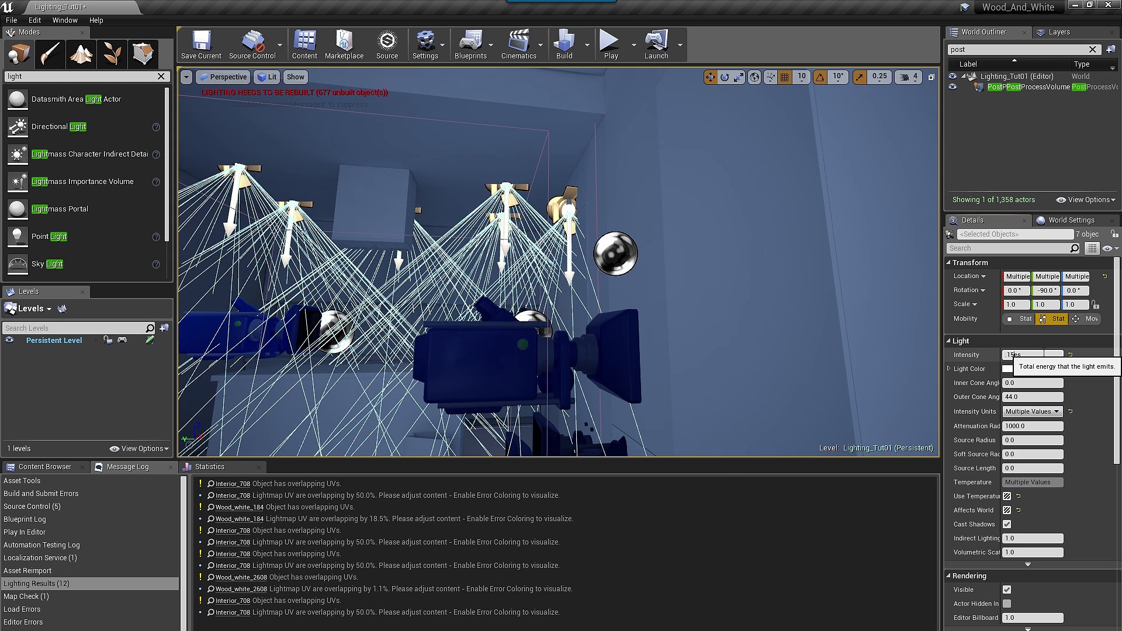
pyautogui.click(1031, 412)
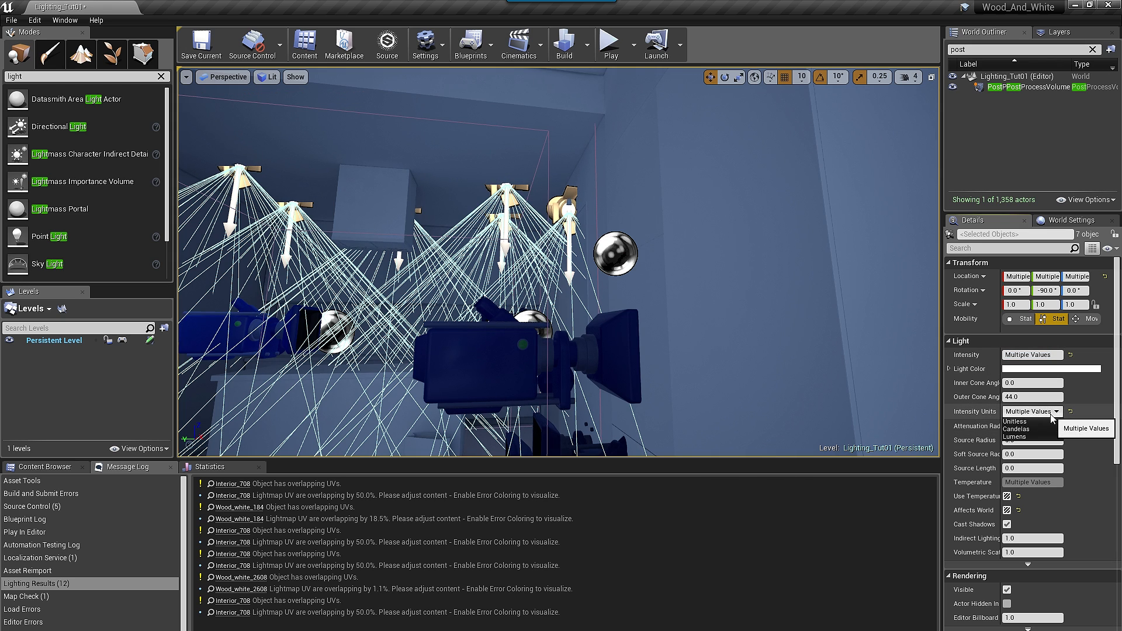
pyautogui.click(1020, 429)
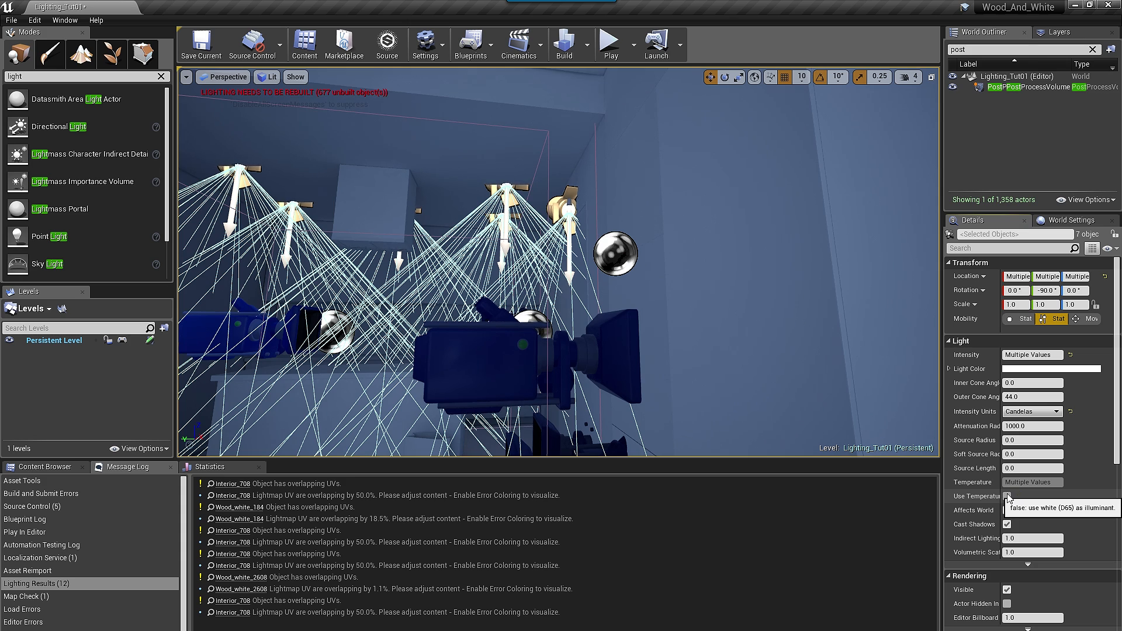
pyautogui.click(1033, 482)
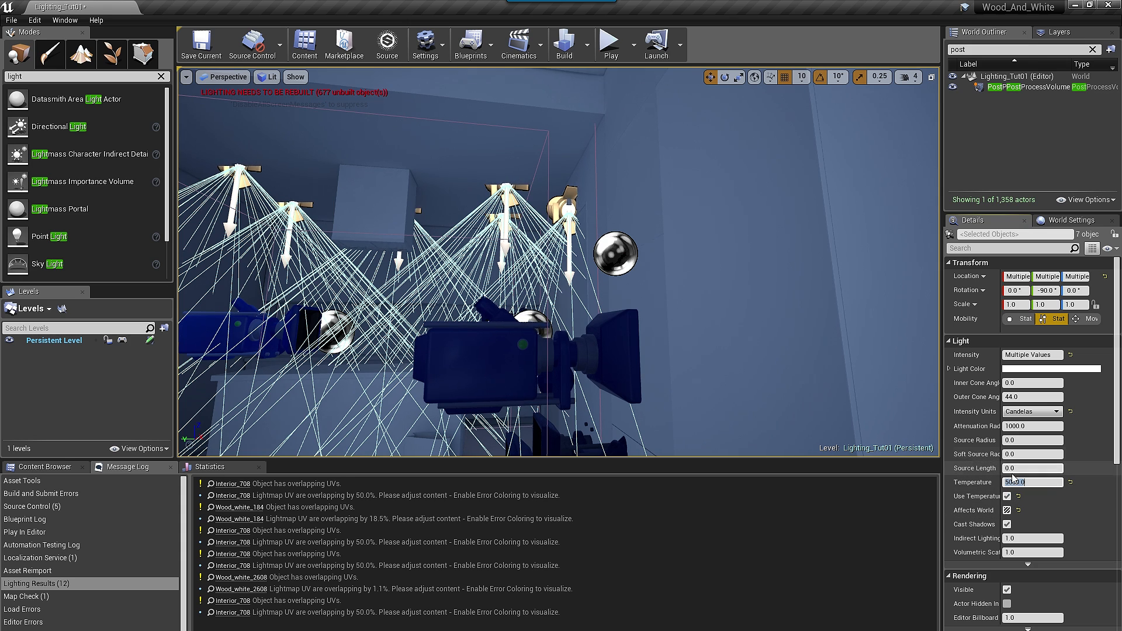
pyautogui.click(1006, 510)
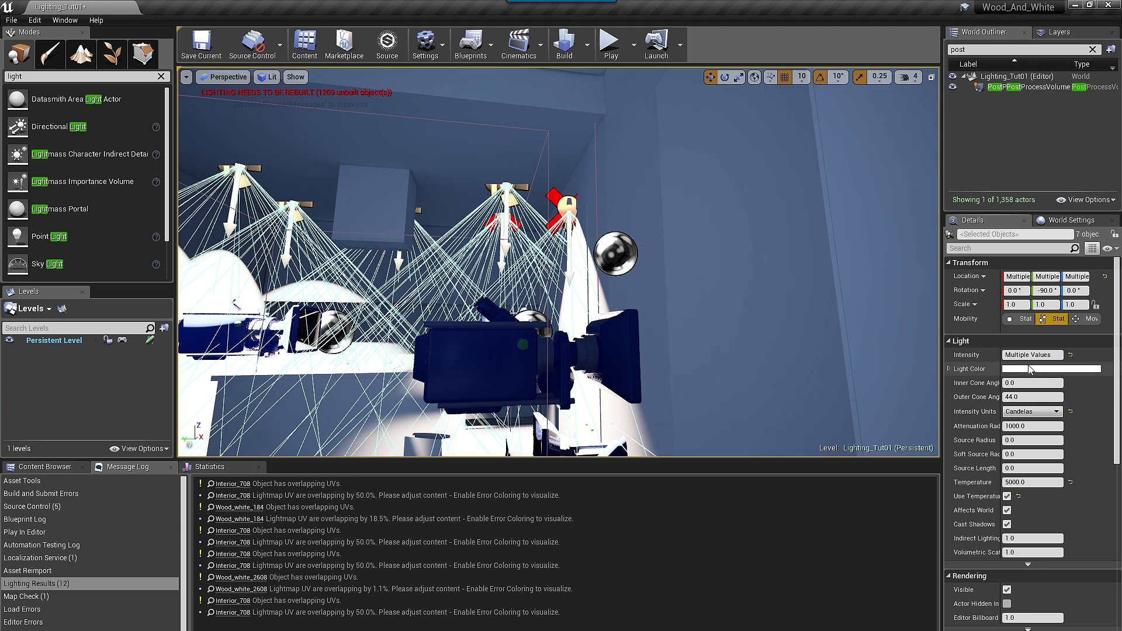
# Step: Set the shared intensity of the seven selected spotlights to 0.15 candelas
pyautogui.click(1029, 355)
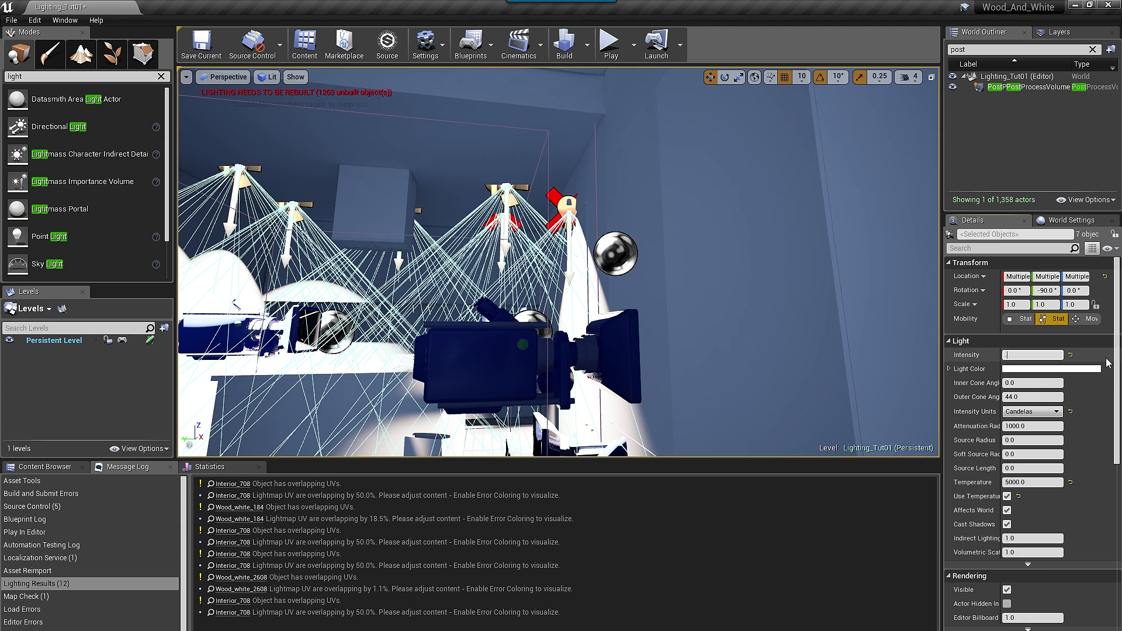
pyautogui.write('.15')
pyautogui.press('Return')
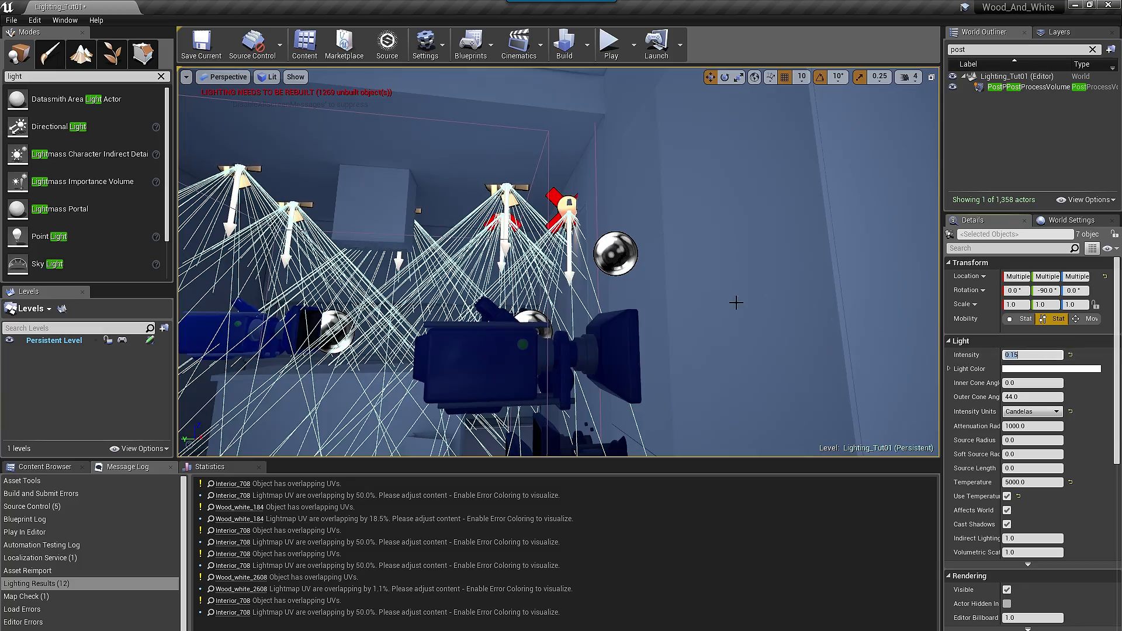
# Step: Make the seven selected spotlights Static and set their intensity to 0.25 candelas
pyautogui.moveTo(676, 289)
pyautogui.mouseDown(button='right')
pyautogui.moveTo(672, 324)
pyautogui.moveTo(676, 289)
pyautogui.mouseUp(button='right')
pyautogui.press('a')
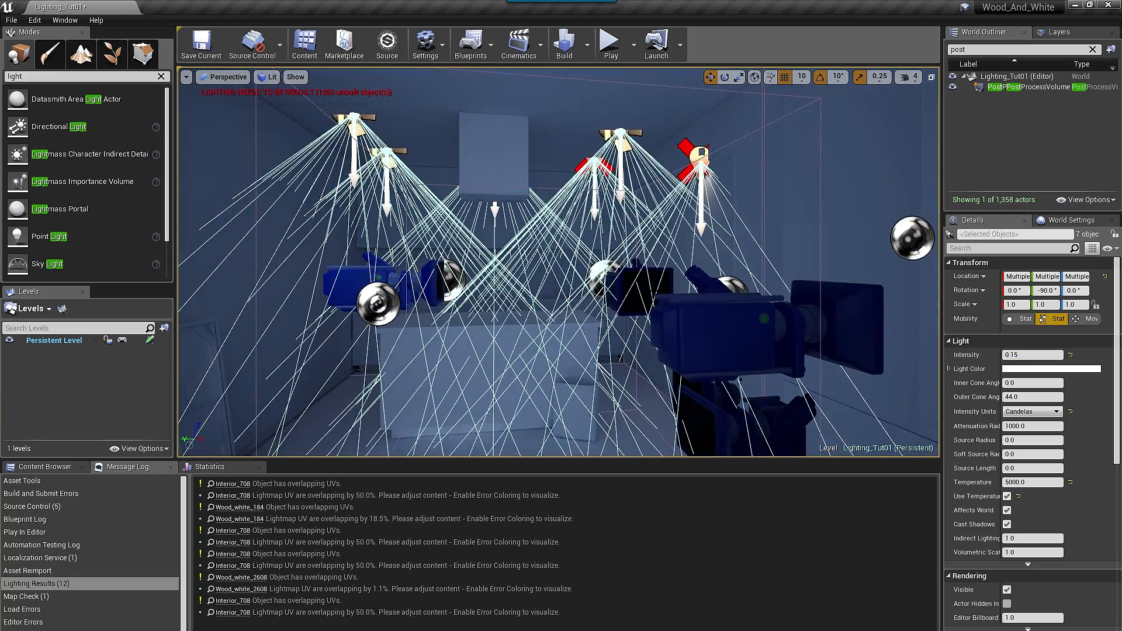
pyautogui.scroll(1, 673, 286)
pyautogui.moveTo(673, 285); pyautogui.dragTo(593, 301, button='middle')
pyautogui.scroll(-1, 673, 286)
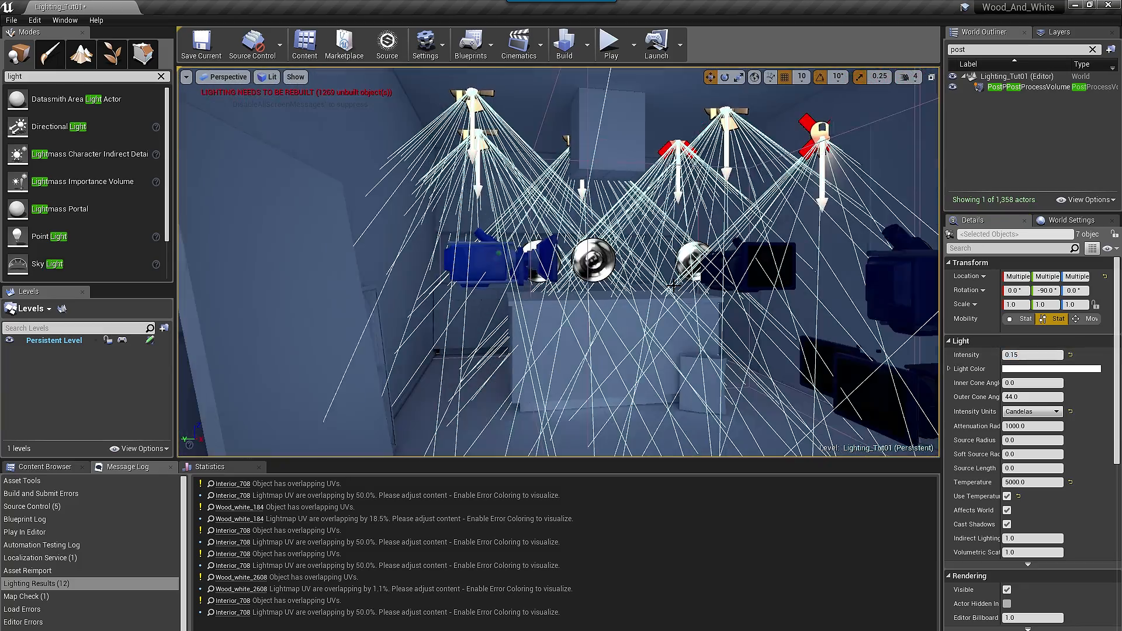
pyautogui.moveTo(672, 286); pyautogui.dragTo(672, 259, button='middle')
pyautogui.click(1021, 319)
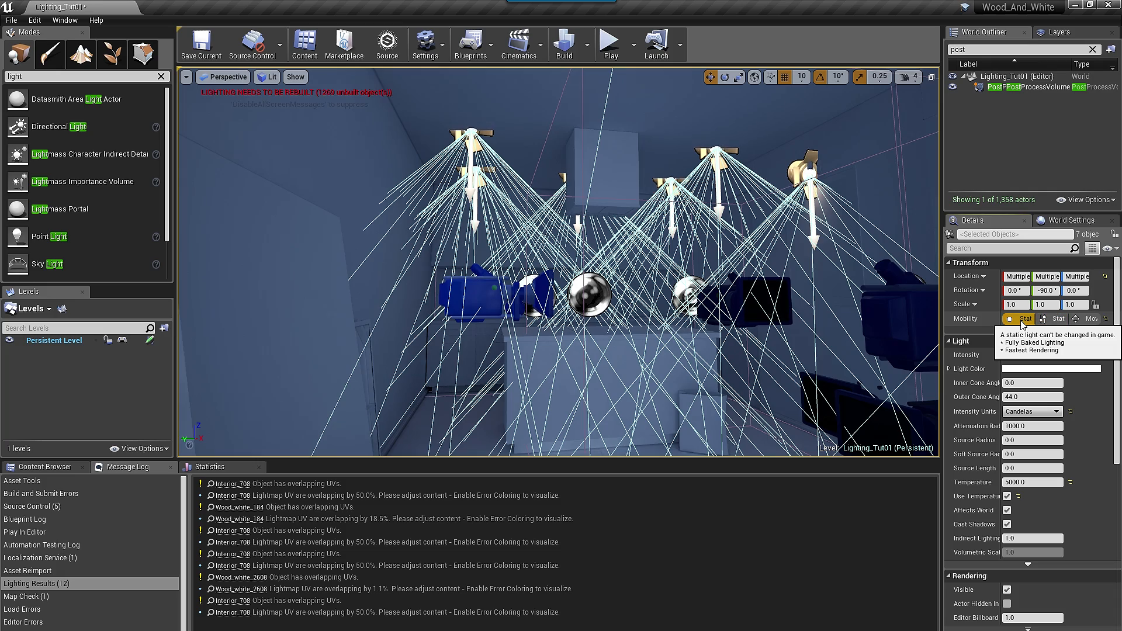
pyautogui.moveTo(729, 305); pyautogui.dragTo(798, 333, button='middle')
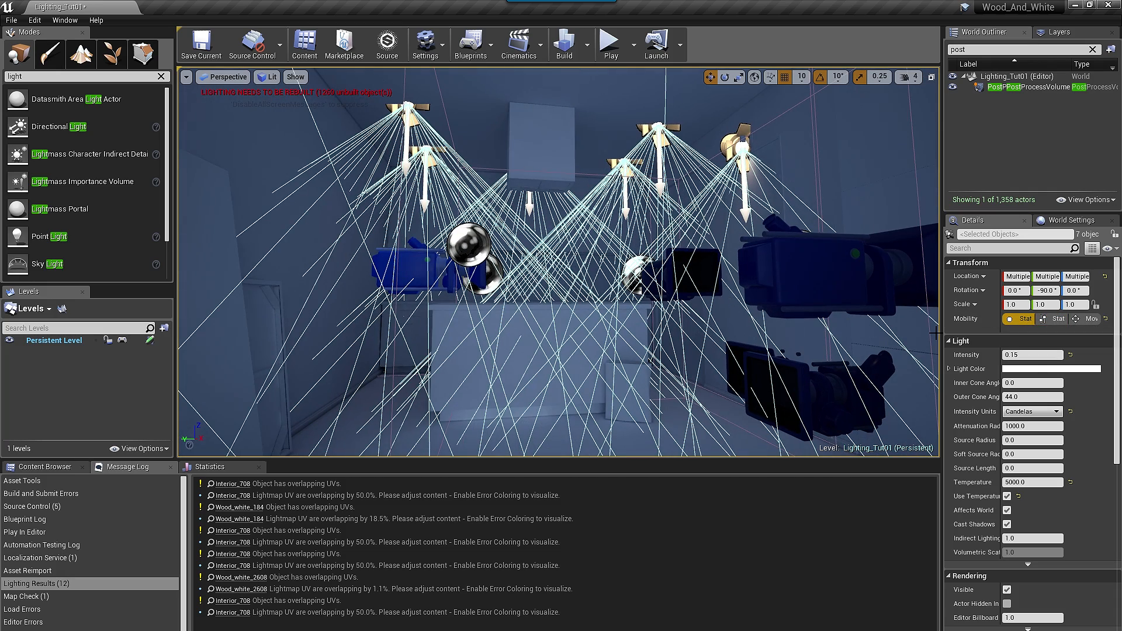
pyautogui.click(1036, 354)
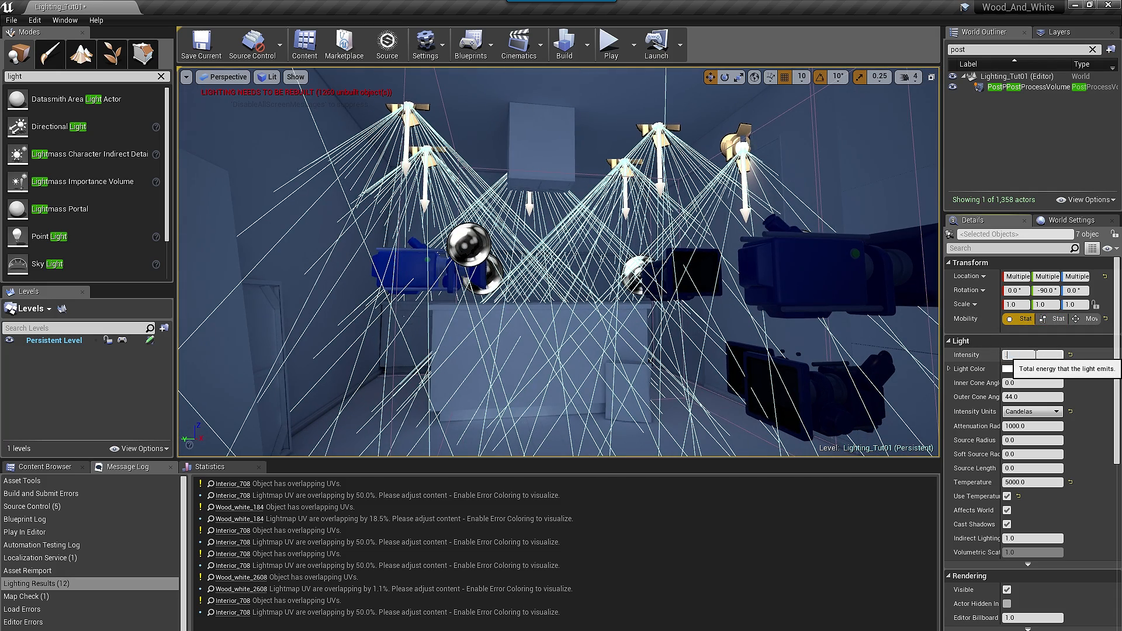
# Step: Examine the selected spotlights around the room, including the one near the curtained window and those in the kitchen
pyautogui.moveTo(730, 269); pyautogui.dragTo(441, 258, button='right')
pyautogui.press('w')
pyautogui.press('w')
pyautogui.press('s')
pyautogui.moveTo(664, 258); pyautogui.dragTo(707, 287, button='right')
pyautogui.press('s')
pyautogui.scroll(5, 663, 258)
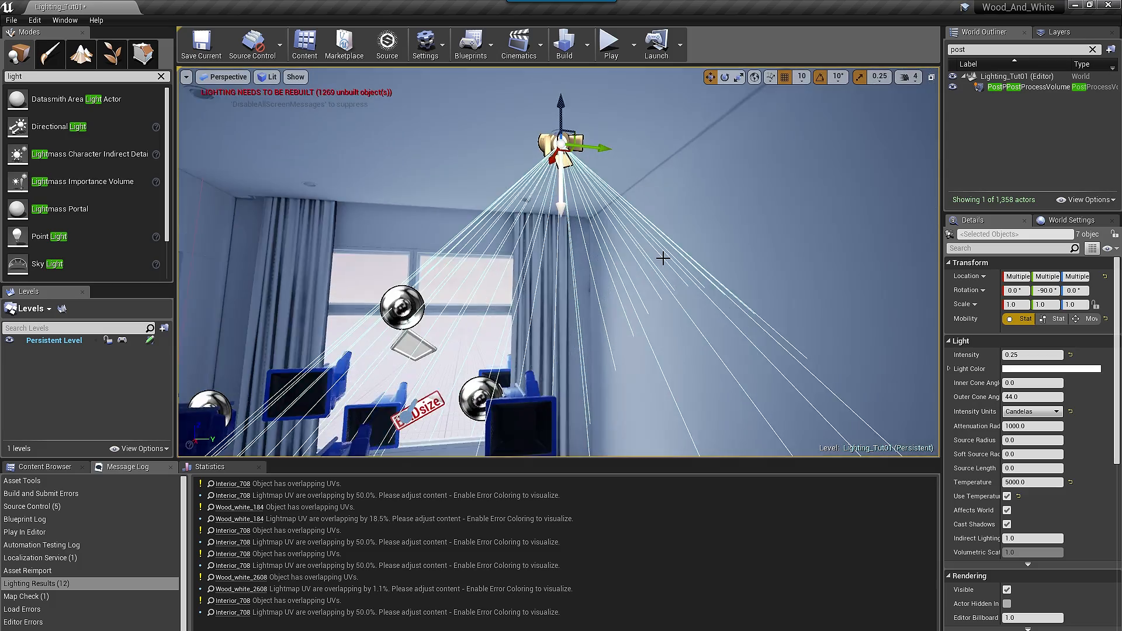
pyautogui.moveTo(662, 258); pyautogui.dragTo(555, 293, button='right')
pyautogui.scroll(4, 661, 256)
pyautogui.moveTo(662, 256); pyautogui.dragTo(515, 217, button='right')
pyautogui.scroll(-4, 651, 253)
pyautogui.press('s')
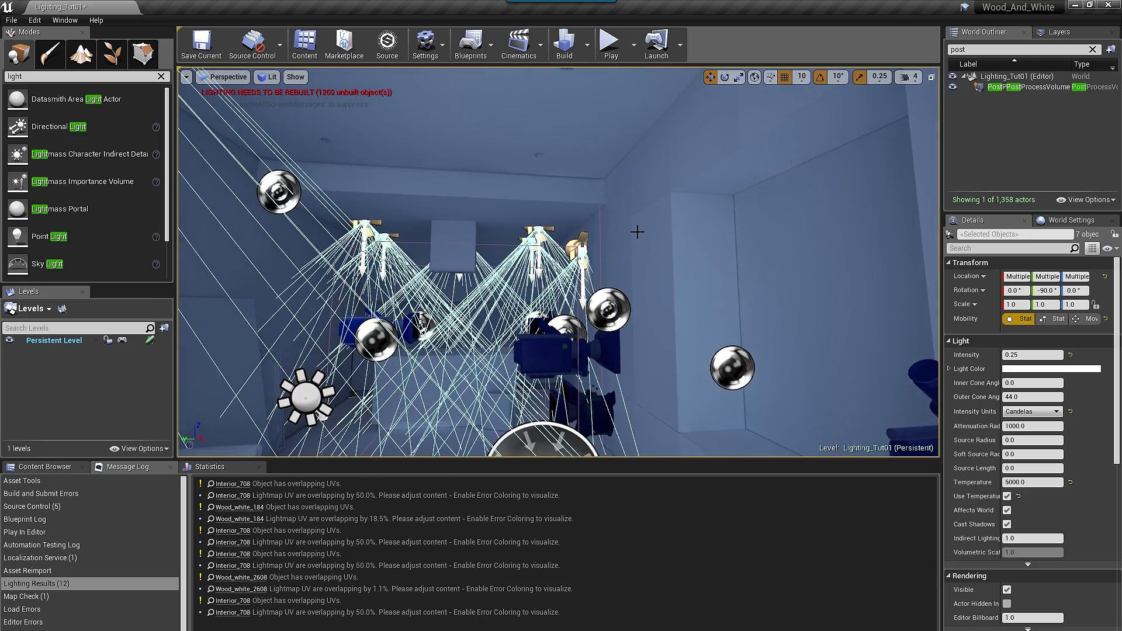
# Step: Select the sky light to review its settings, and check the Lightmass bounce values in the World Settings
pyautogui.moveTo(636, 230); pyautogui.dragTo(672, 275, button='right')
pyautogui.click(480, 345)
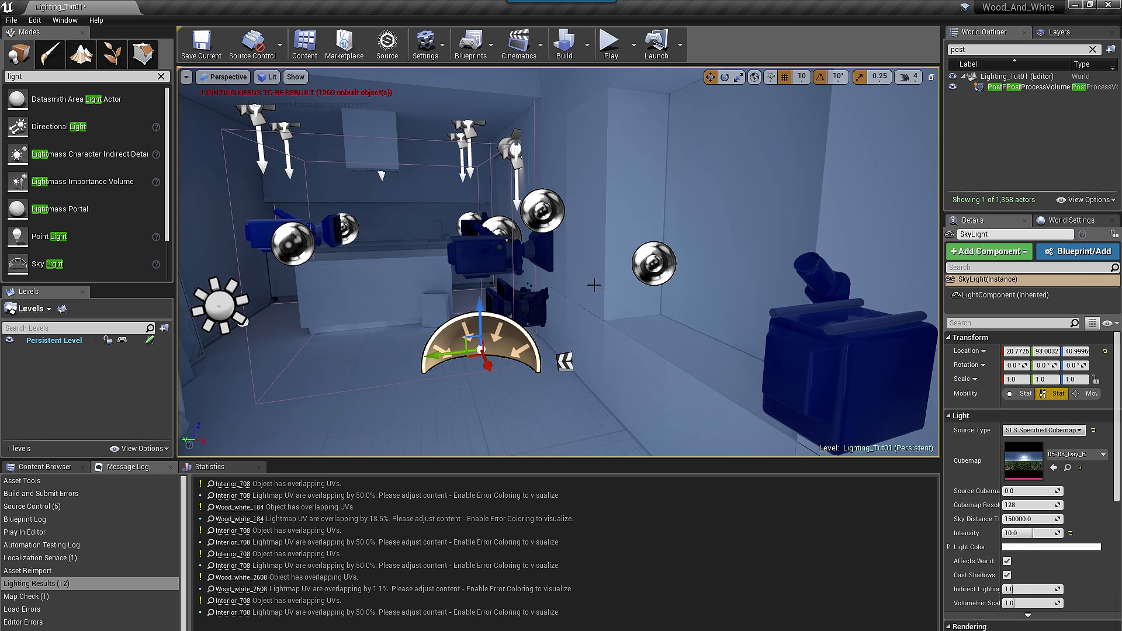
pyautogui.moveTo(586, 253)
pyautogui.mouseDown(button='right')
pyautogui.moveTo(585, 203)
pyautogui.moveTo(579, 258)
pyautogui.moveTo(586, 253)
pyautogui.mouseUp(button='right')
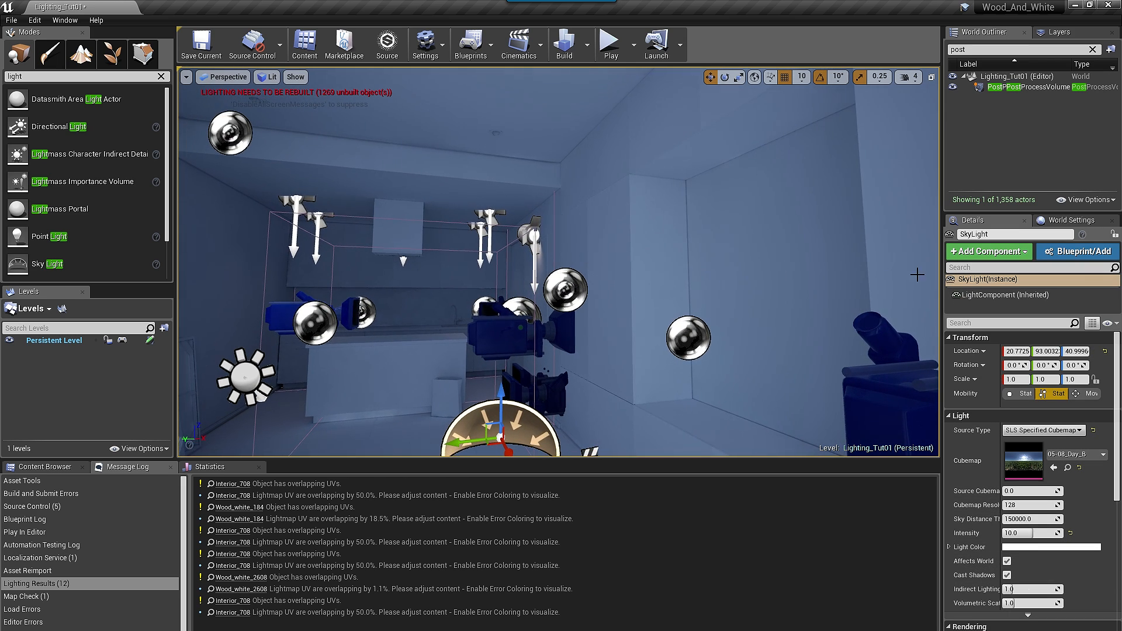
pyautogui.click(1071, 220)
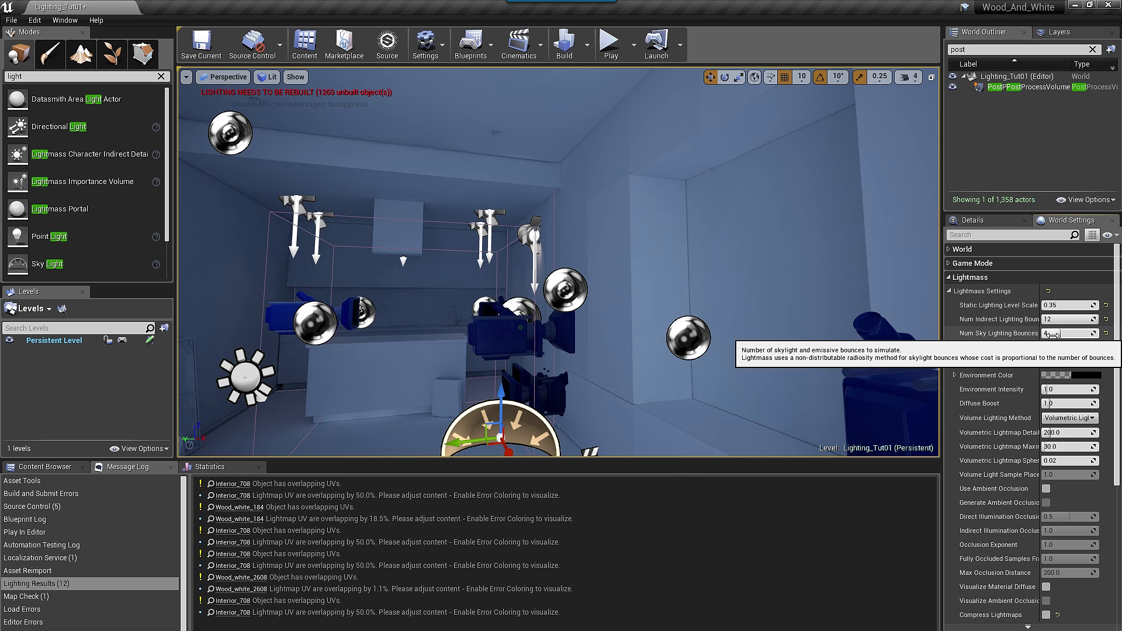
pyautogui.moveTo(556, 167)
pyautogui.mouseDown(button='right')
pyautogui.moveTo(538, 164)
pyautogui.moveTo(555, 168)
pyautogui.mouseUp(button='right')
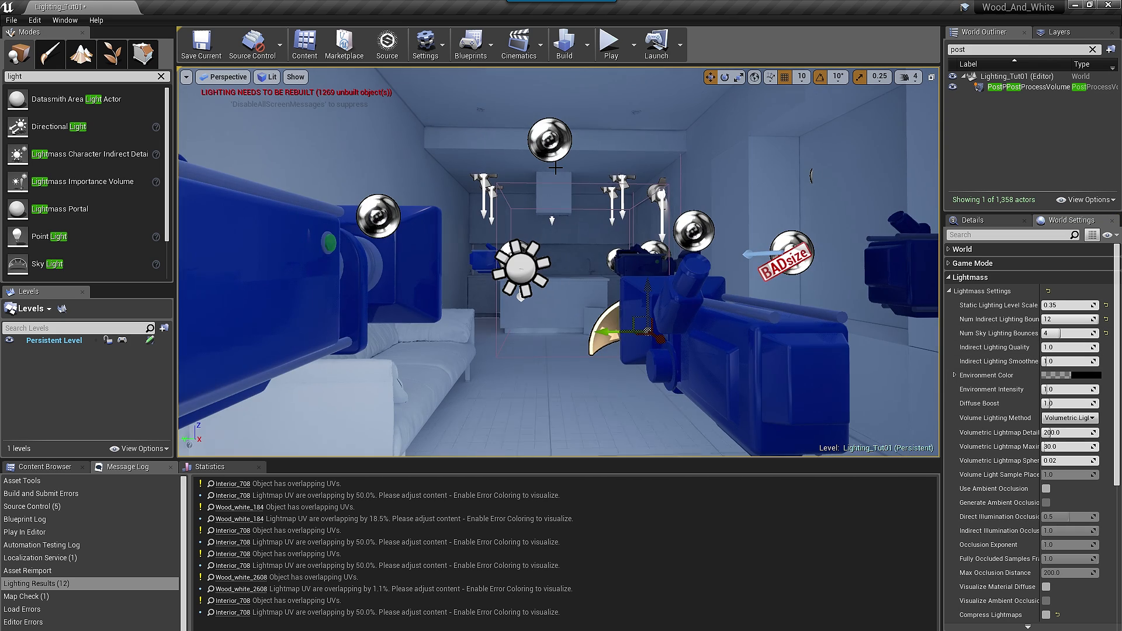
# Step: Check the settings of the wall-mounted SpotLight8, hide the editor icons with game view and build the level's lighting
pyautogui.press('g')
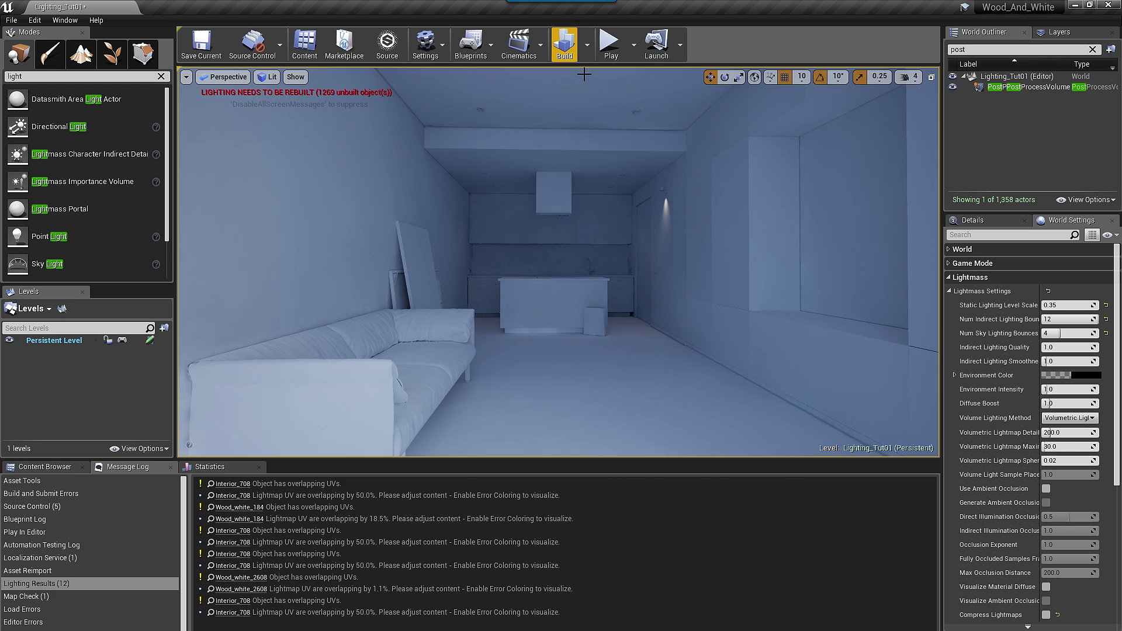
pyautogui.press('g')
pyautogui.click(657, 198)
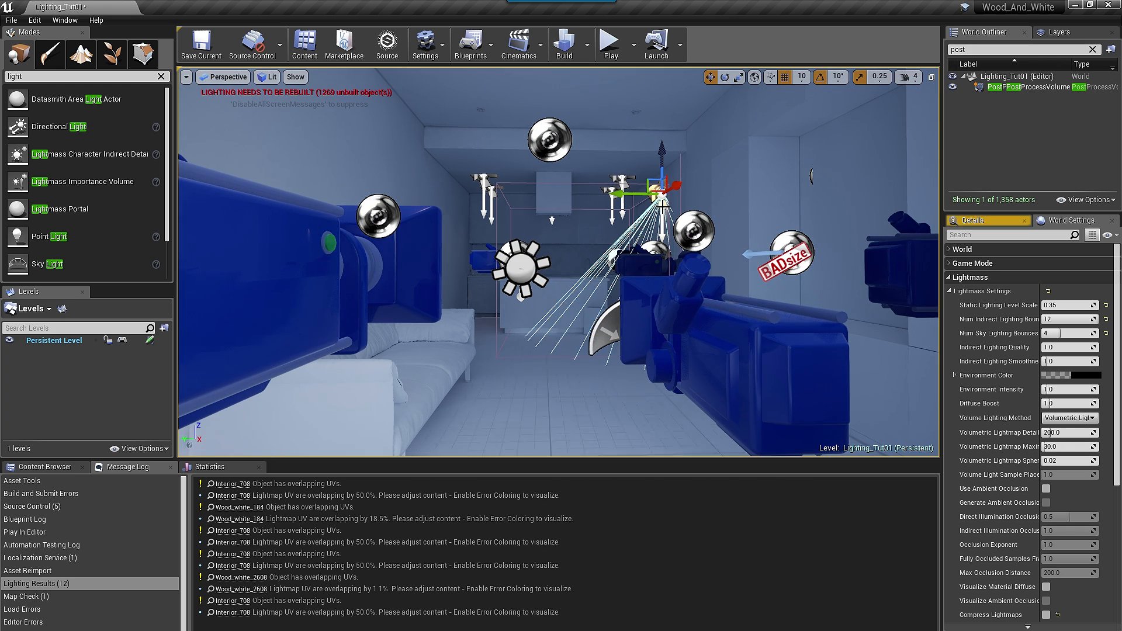
pyautogui.click(992, 227)
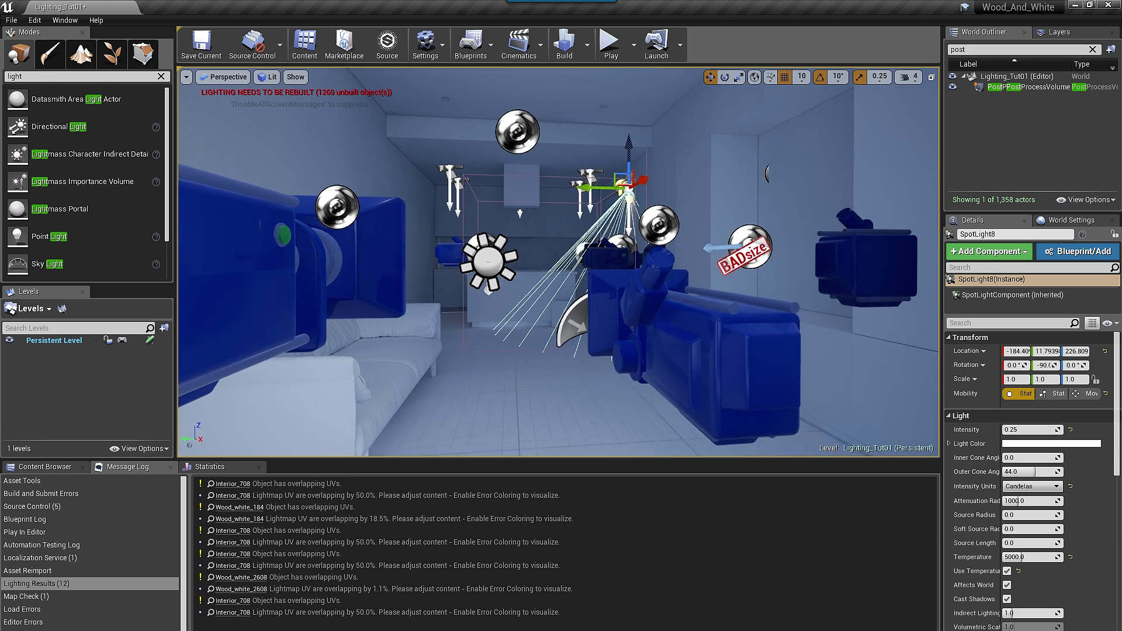
pyautogui.press('g')
pyautogui.click(564, 44)
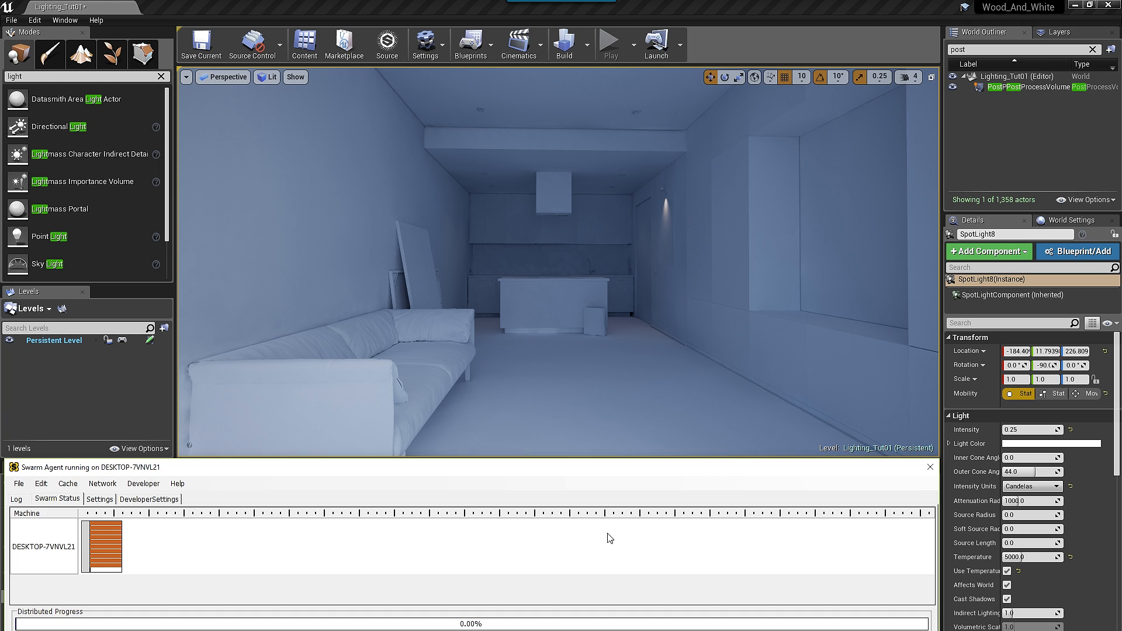
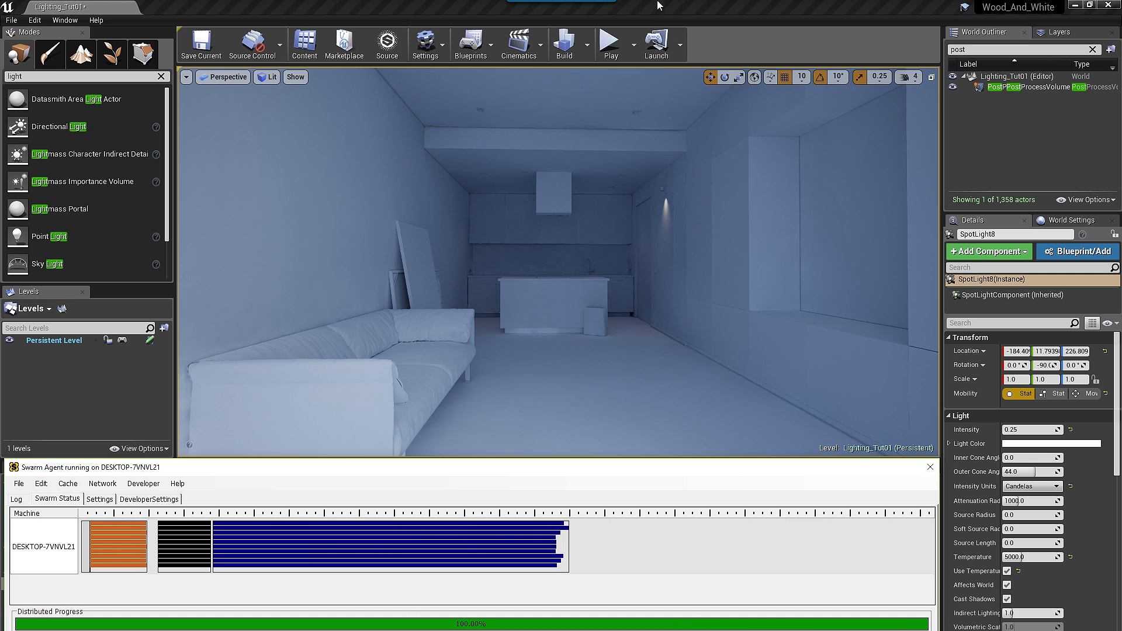
# Step: Inspect the baked light of the wall lamp up close and compare it with the ceiling spotlight SpotLight7's settings
pyautogui.scroll(4, 631, 238)
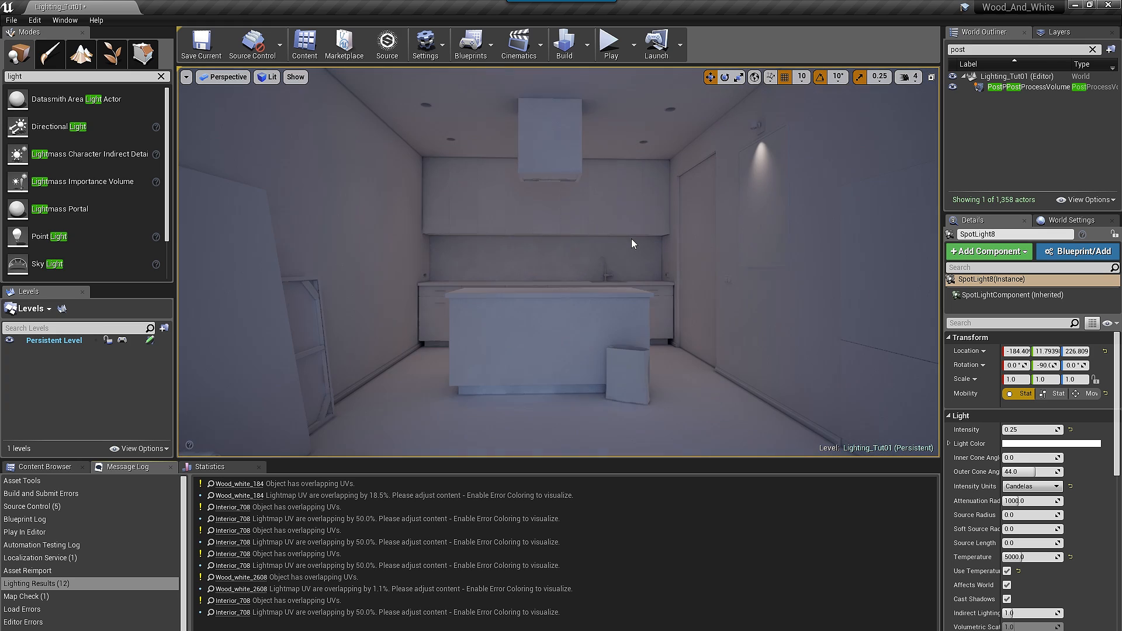
pyautogui.moveTo(631, 239); pyautogui.dragTo(670, 222, button='right')
pyautogui.scroll(5, 619, 244)
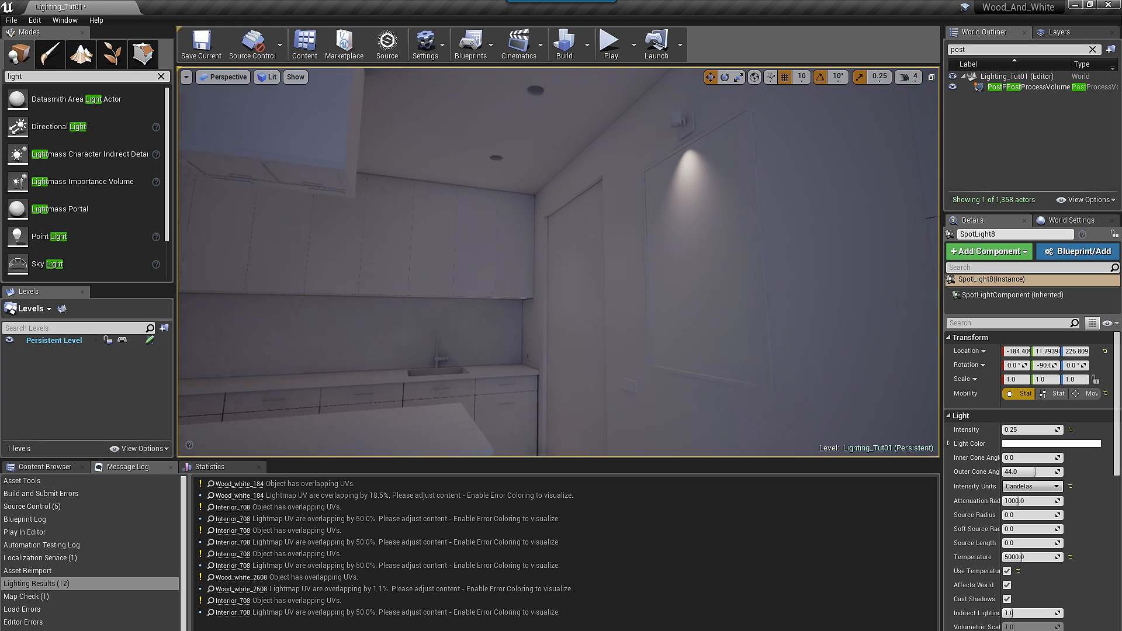
pyautogui.moveTo(614, 244); pyautogui.dragTo(631, 238, button='right')
pyautogui.press('g')
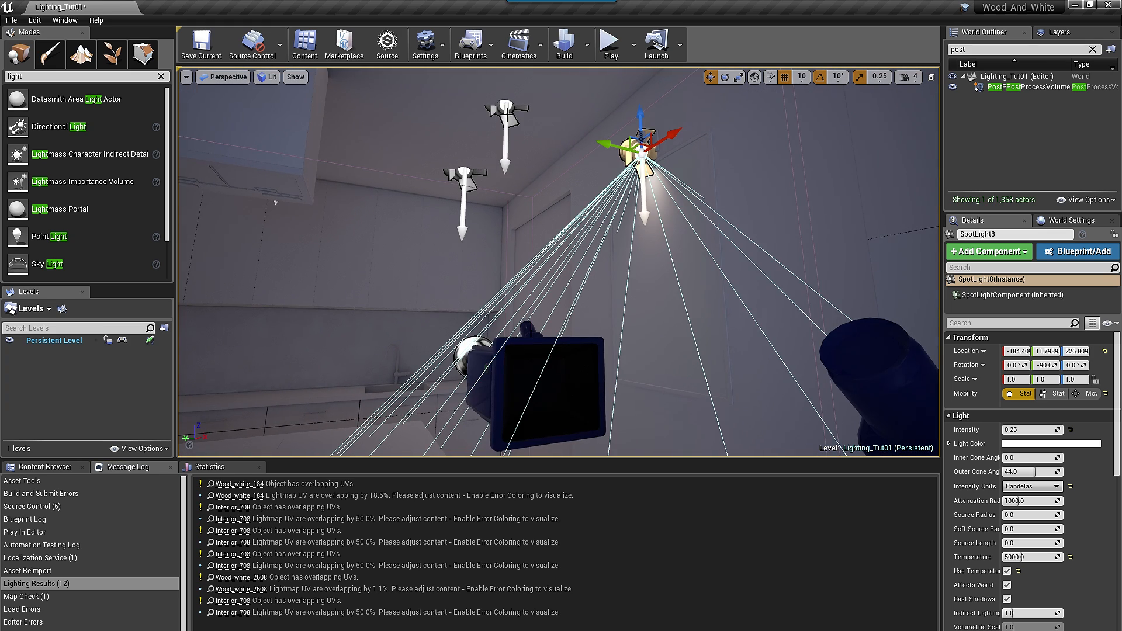
pyautogui.click(506, 110)
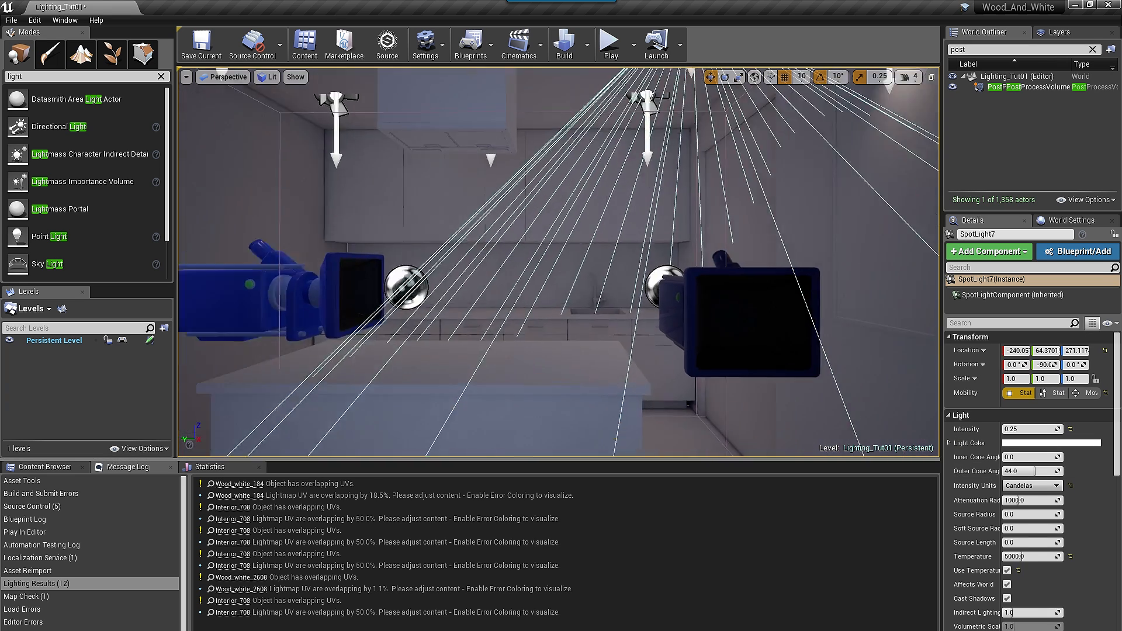
pyautogui.moveTo(743, 289); pyautogui.dragTo(661, 298, button='right')
pyautogui.press('g')
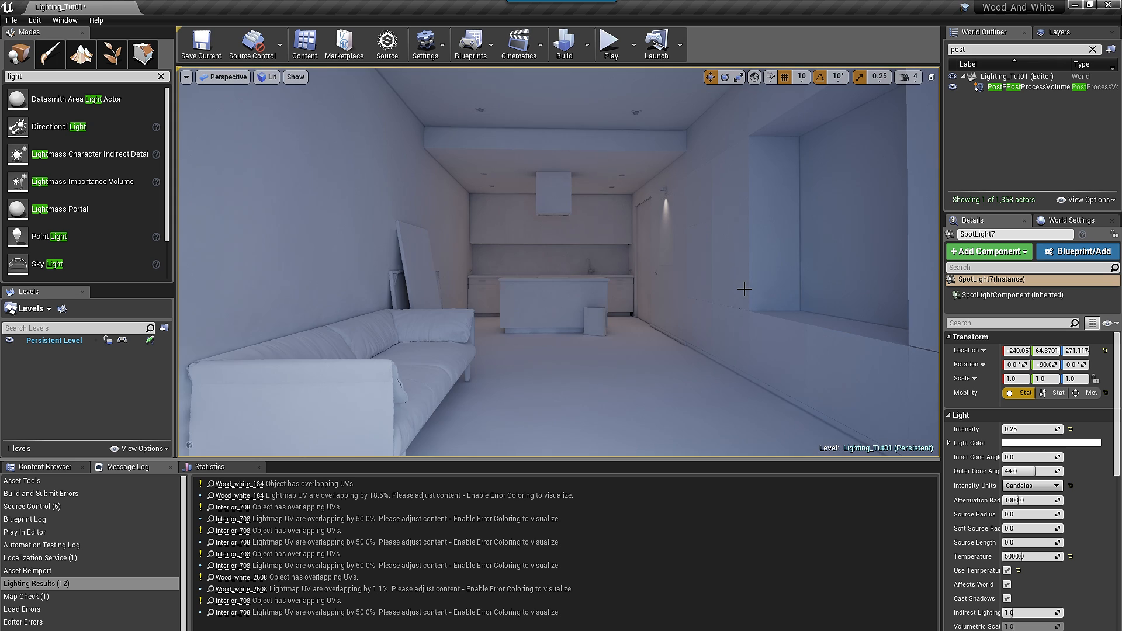
# Step: Examine the baked lighting across the sofa, the curtained window wall, the kitchen and the whole room from outside the window
pyautogui.scroll(4, 671, 271)
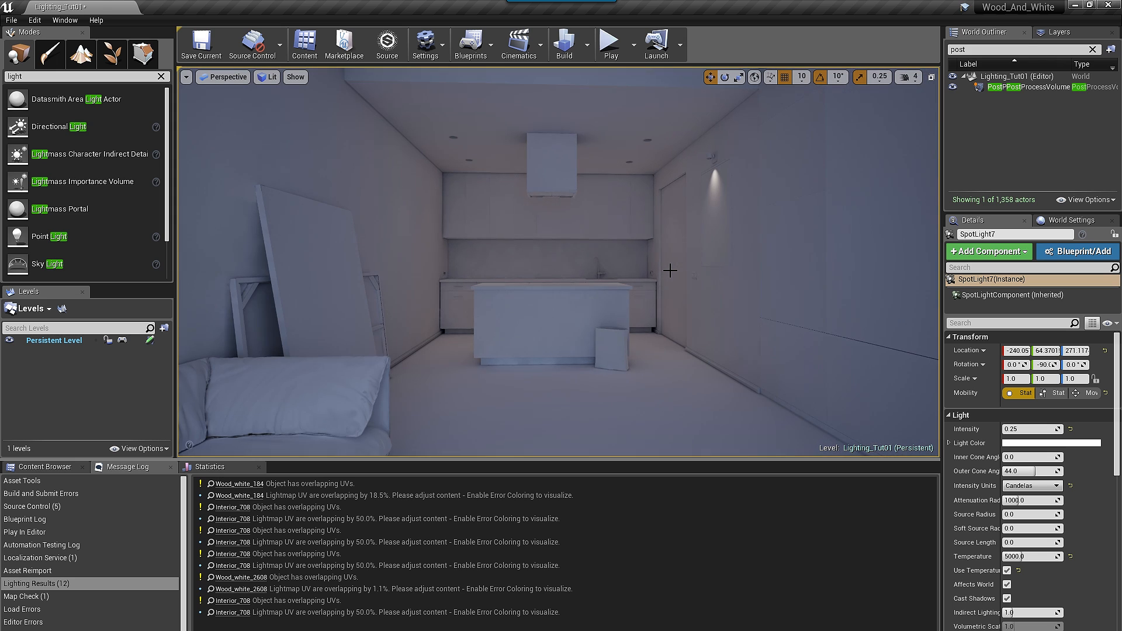
pyautogui.moveTo(670, 271); pyautogui.dragTo(697, 377, button='right')
pyautogui.moveTo(718, 196); pyautogui.dragTo(918, 208, button='right')
pyautogui.moveTo(659, 224); pyautogui.dragTo(783, 263, button='right')
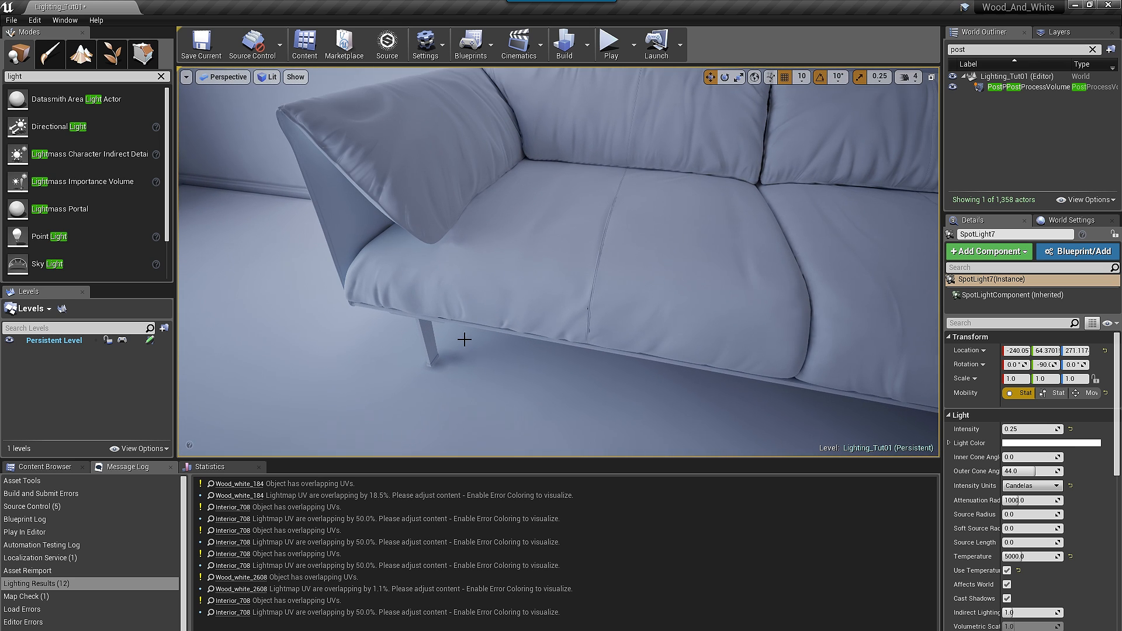
pyautogui.moveTo(465, 339); pyautogui.dragTo(509, 228, button='right')
pyautogui.moveTo(581, 276); pyautogui.dragTo(468, 251, button='right')
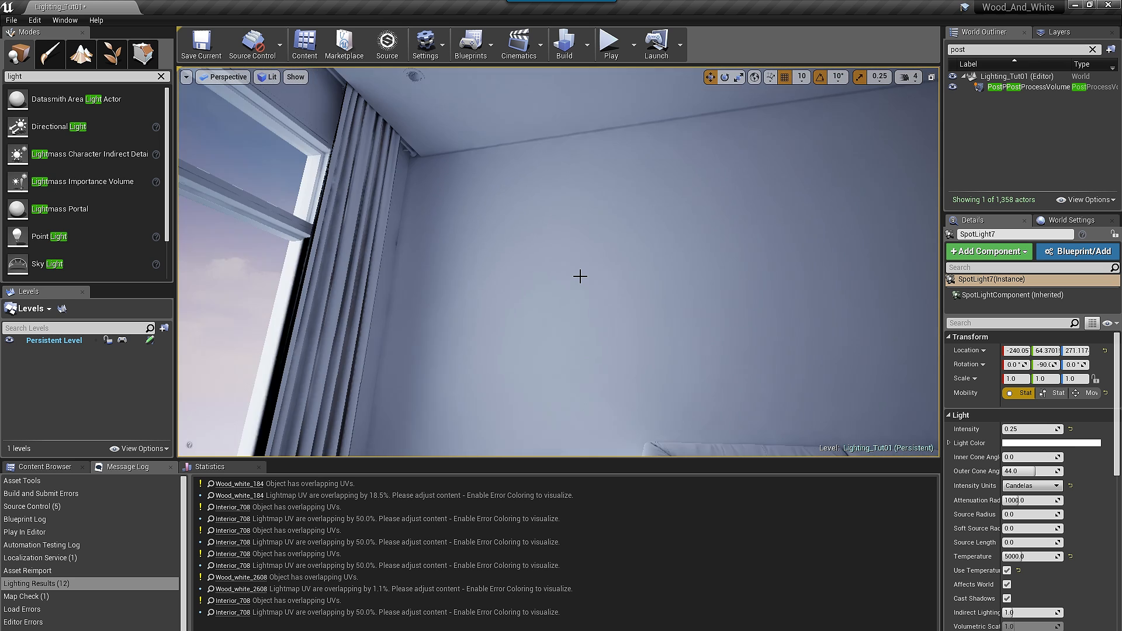
pyautogui.moveTo(626, 250); pyautogui.dragTo(608, 292, button='right')
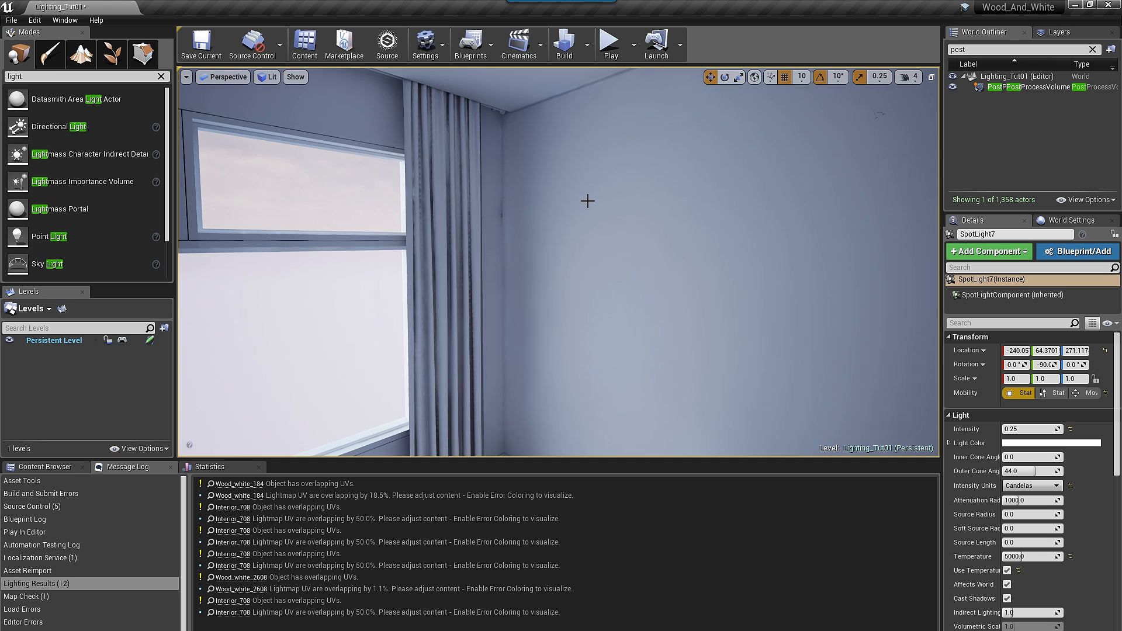
pyautogui.moveTo(588, 201); pyautogui.dragTo(832, 280, button='right')
pyautogui.scroll(-4, 564, 304)
pyautogui.moveTo(563, 304); pyautogui.dragTo(691, 280, button='right')
pyautogui.moveTo(417, 310); pyautogui.dragTo(374, 356, button='right')
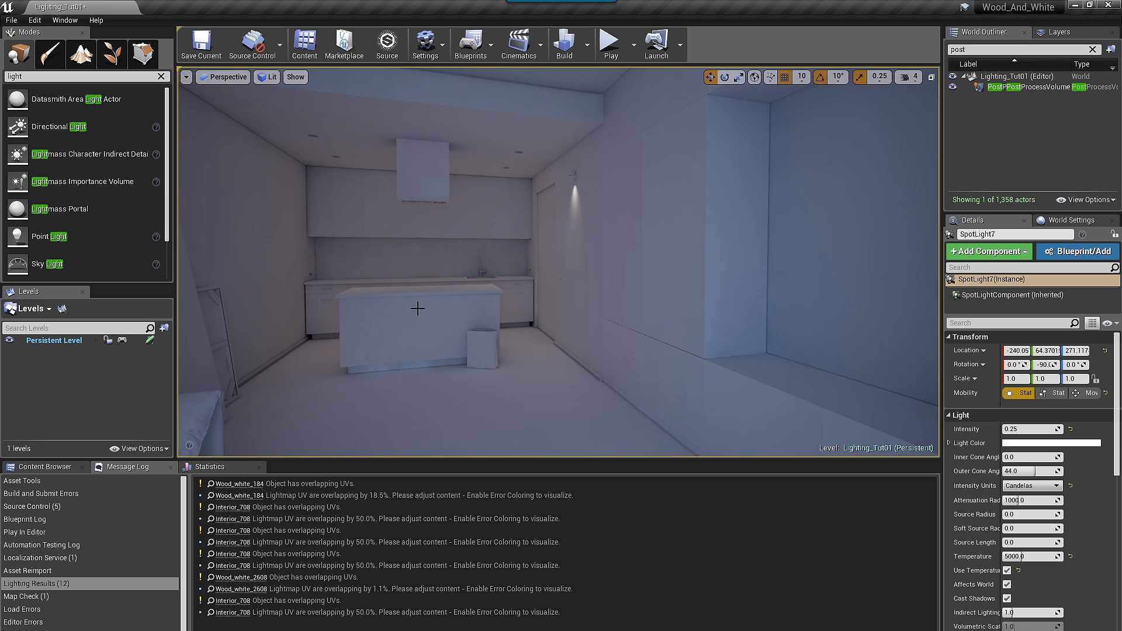
pyautogui.scroll(5, 500, 292)
pyautogui.moveTo(499, 291); pyautogui.dragTo(450, 264, button='right')
pyautogui.scroll(-5, 499, 292)
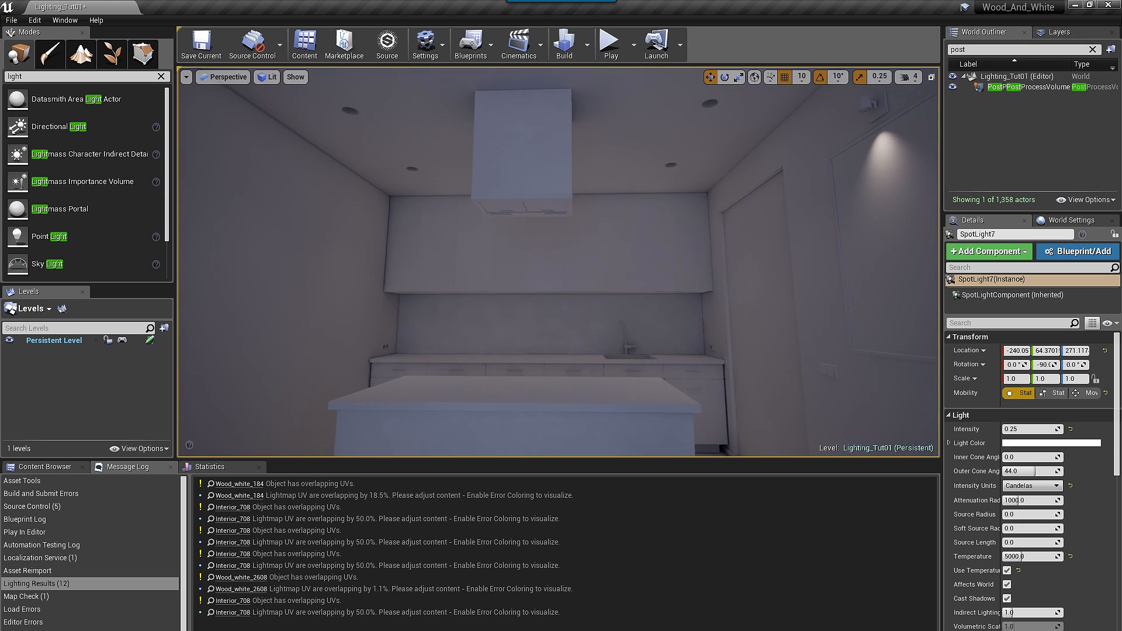
pyautogui.scroll(-3, 625, 278)
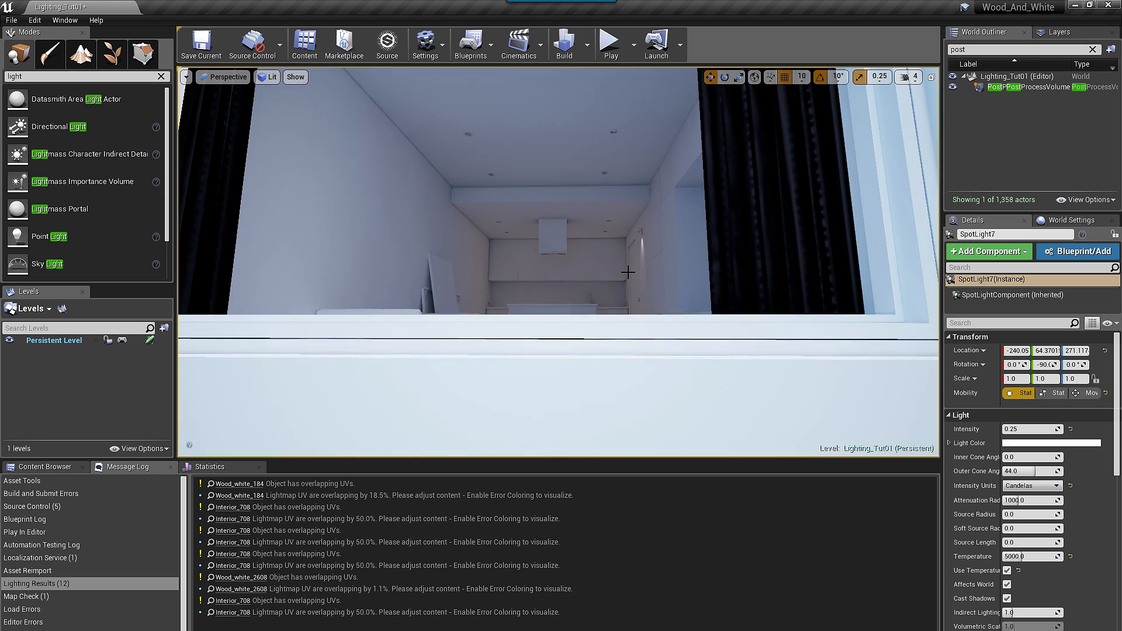
# Step: Examine the baked lighting from the window past the sofa to the kitchen island, range hood and wall lamp
pyautogui.scroll(1, 628, 271)
pyautogui.moveTo(628, 272); pyautogui.dragTo(498, 238, button='right')
pyautogui.moveTo(675, 252); pyautogui.dragTo(432, 269, button='right')
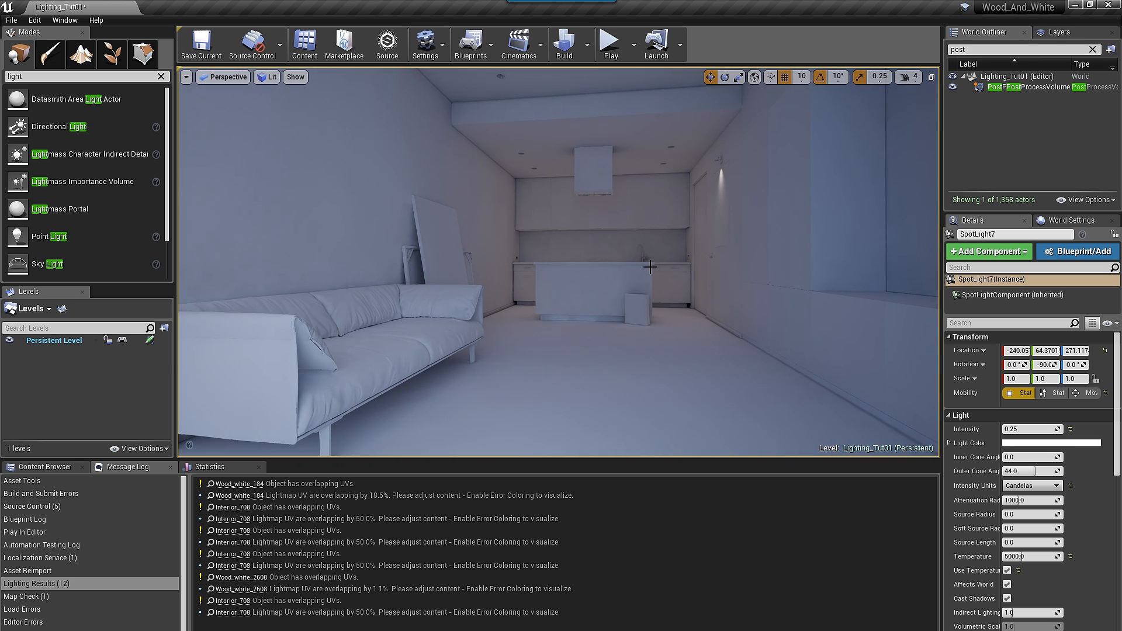
pyautogui.scroll(3, 650, 266)
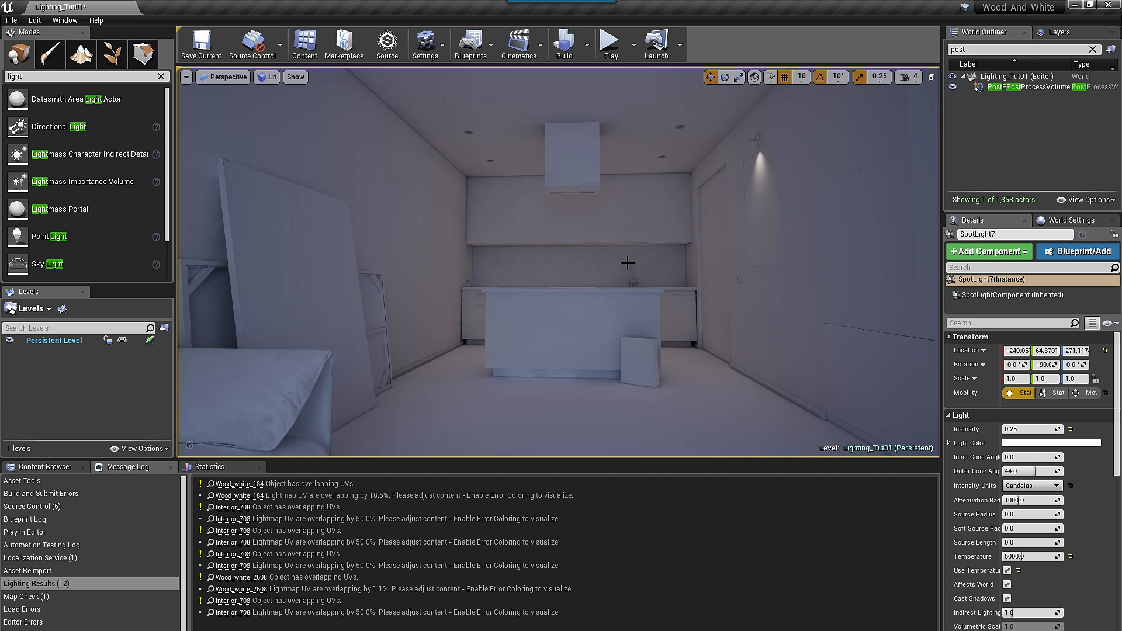
pyautogui.moveTo(627, 263); pyautogui.dragTo(614, 273, button='middle')
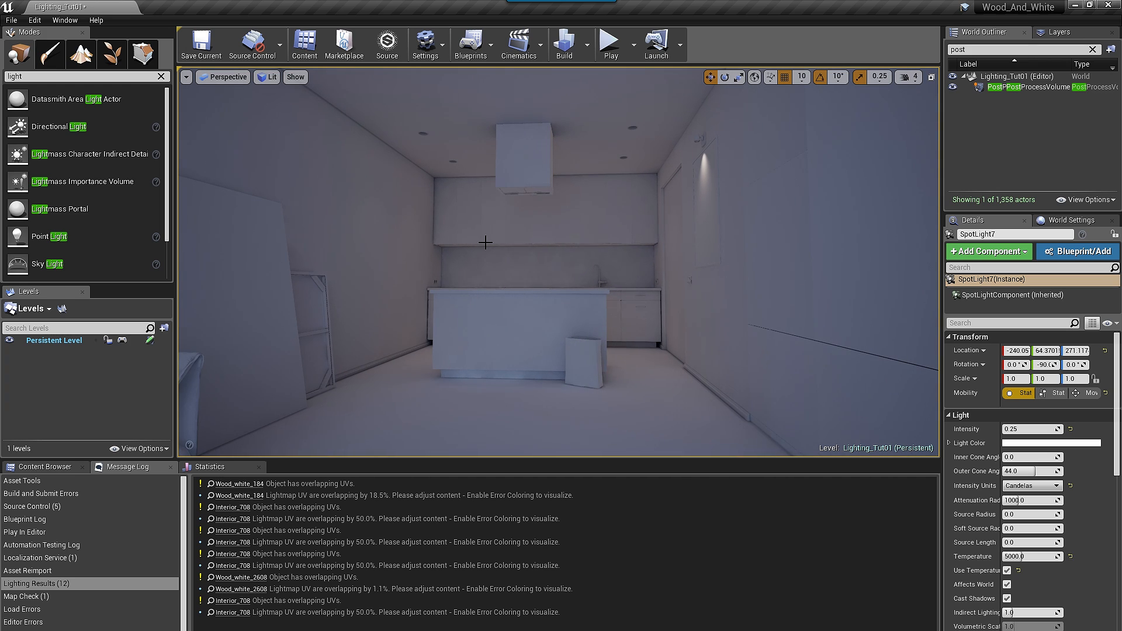
pyautogui.scroll(3, 565, 232)
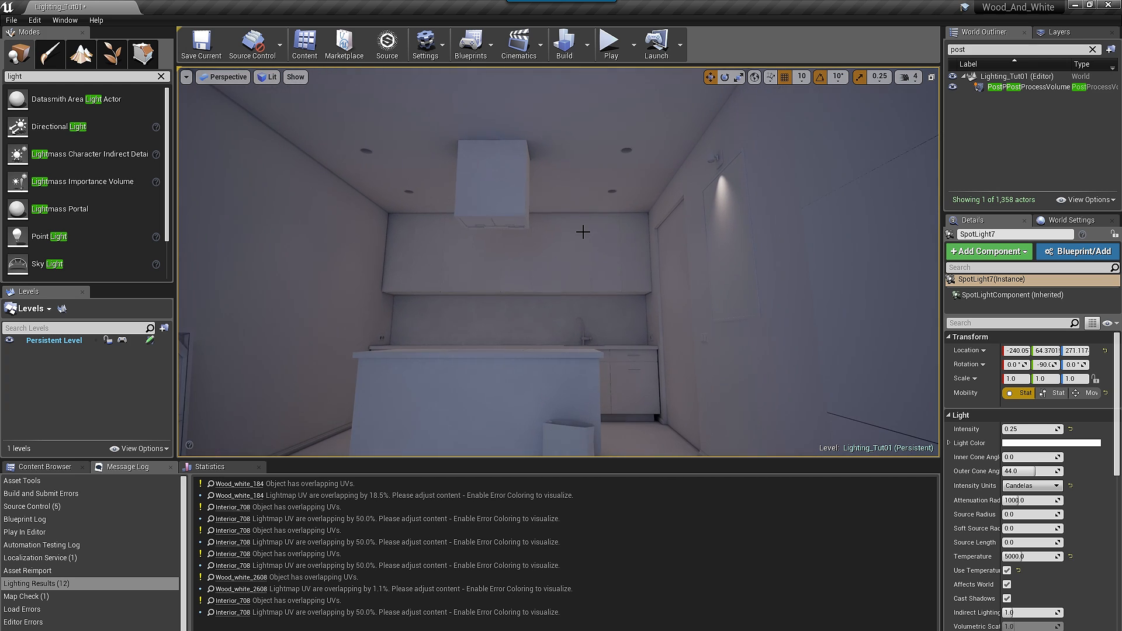
pyautogui.moveTo(553, 245); pyautogui.dragTo(530, 232, button='right')
# Step: Show the editor icons again and change the light intensity of the ceiling spotlight SpotLight3
pyautogui.press('g')
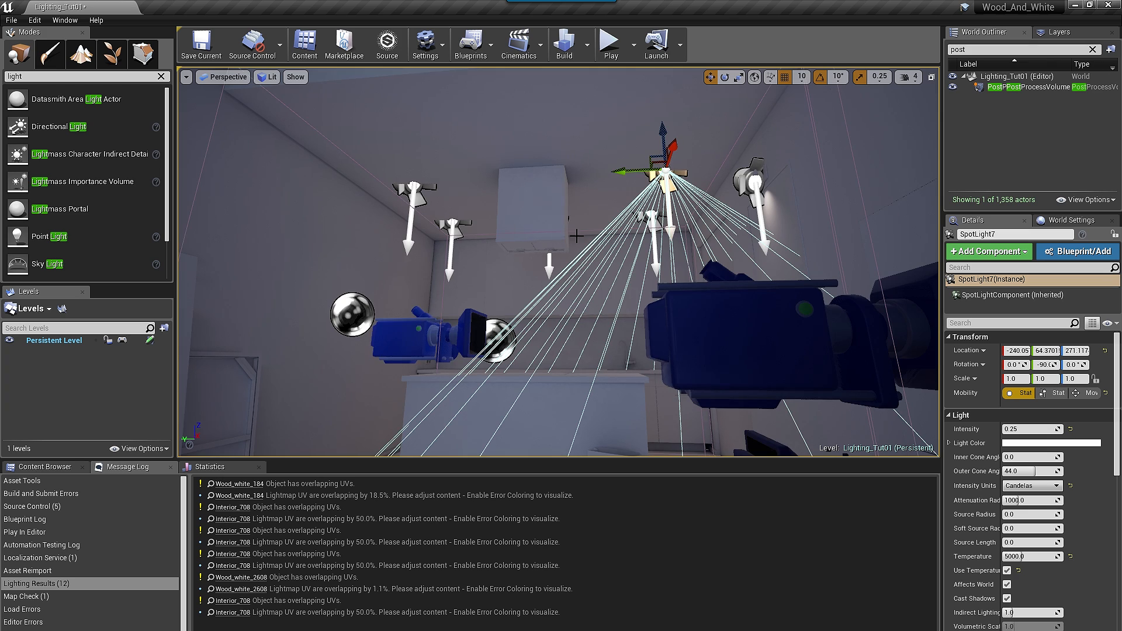
pyautogui.click(651, 215)
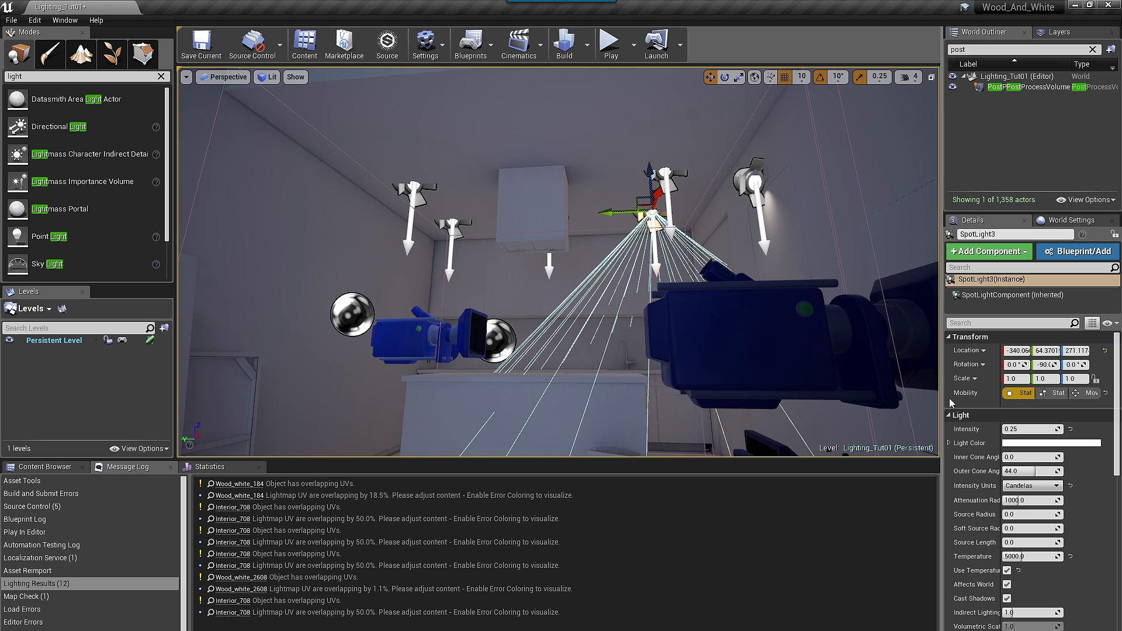
pyautogui.click(1028, 428)
pyautogui.press('BackSpace')
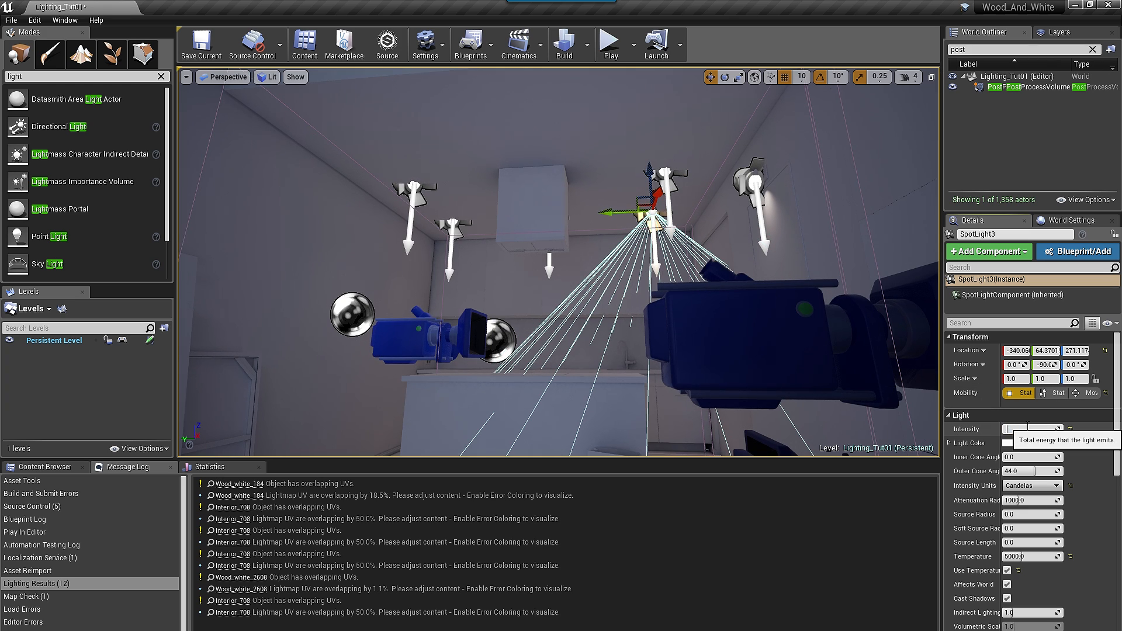
# Step: Set the intensity of the ceiling spotlight SpotLight9 to 0.5 candelas and of the wall-mounted SpotLight8 to 0.05 candelas
pyautogui.click(412, 193)
pyautogui.click(1030, 429)
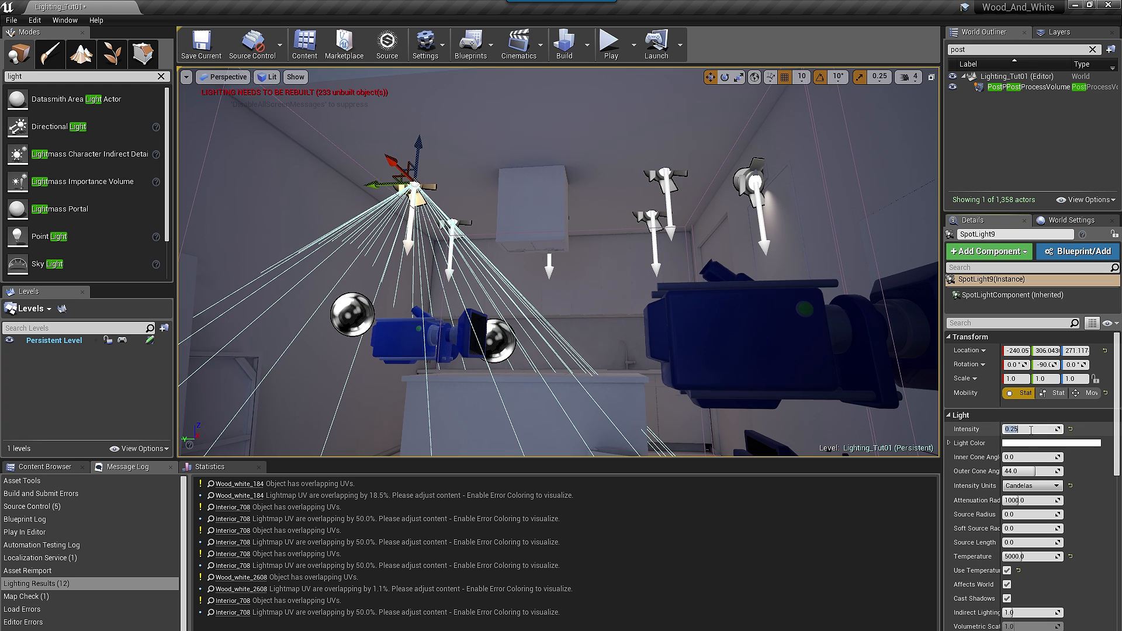
pyautogui.press('BackSpace')
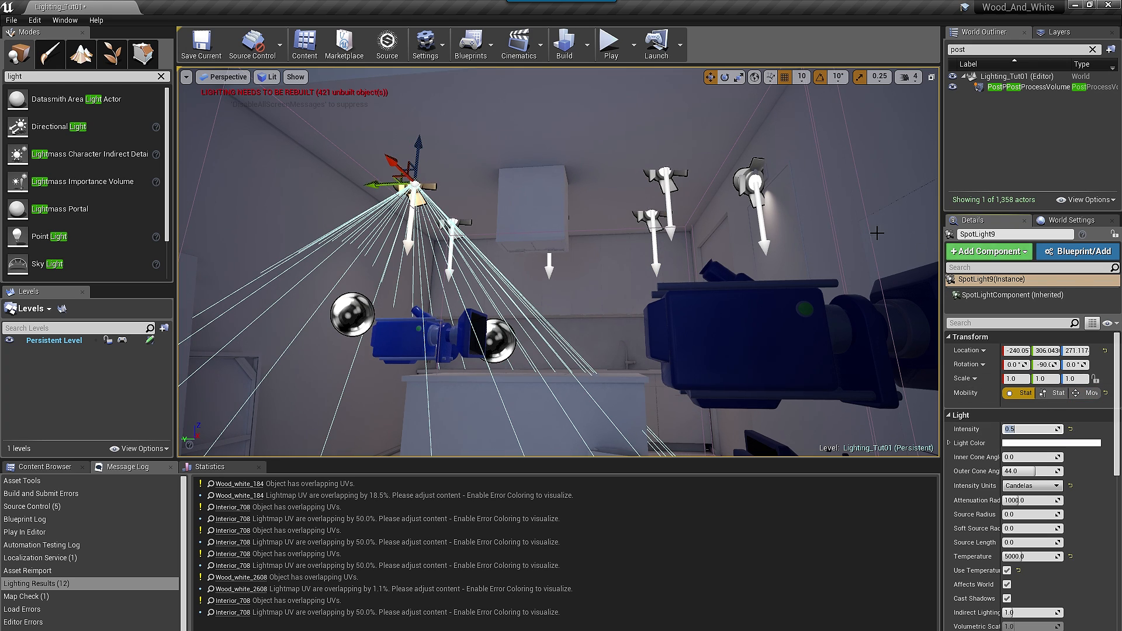
pyautogui.click(755, 182)
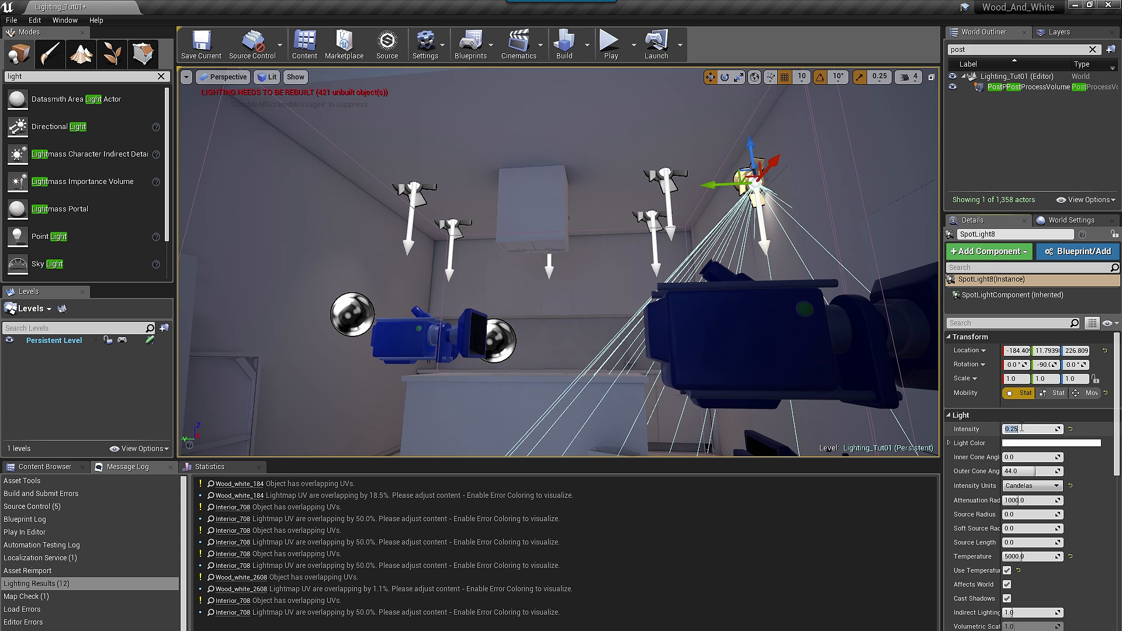
pyautogui.click(1021, 428)
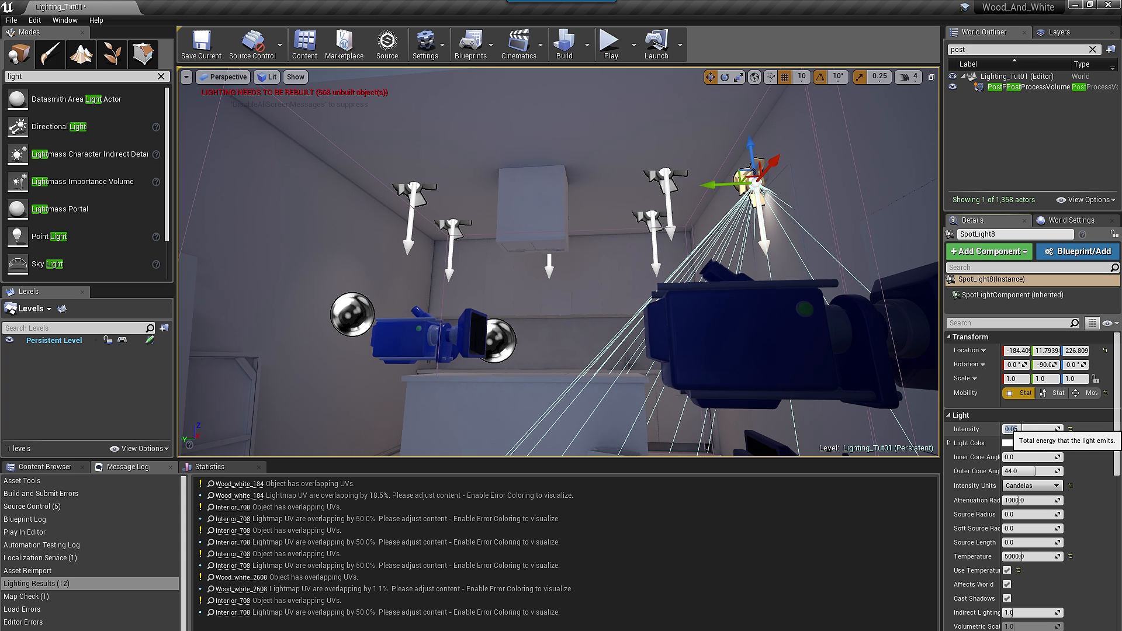
# Step: Hide the editor icons and examine the room's lighting from close to the kitchen and from back at the curtained window
pyautogui.press('s')
pyautogui.moveTo(918, 421); pyautogui.dragTo(915, 449, button='right')
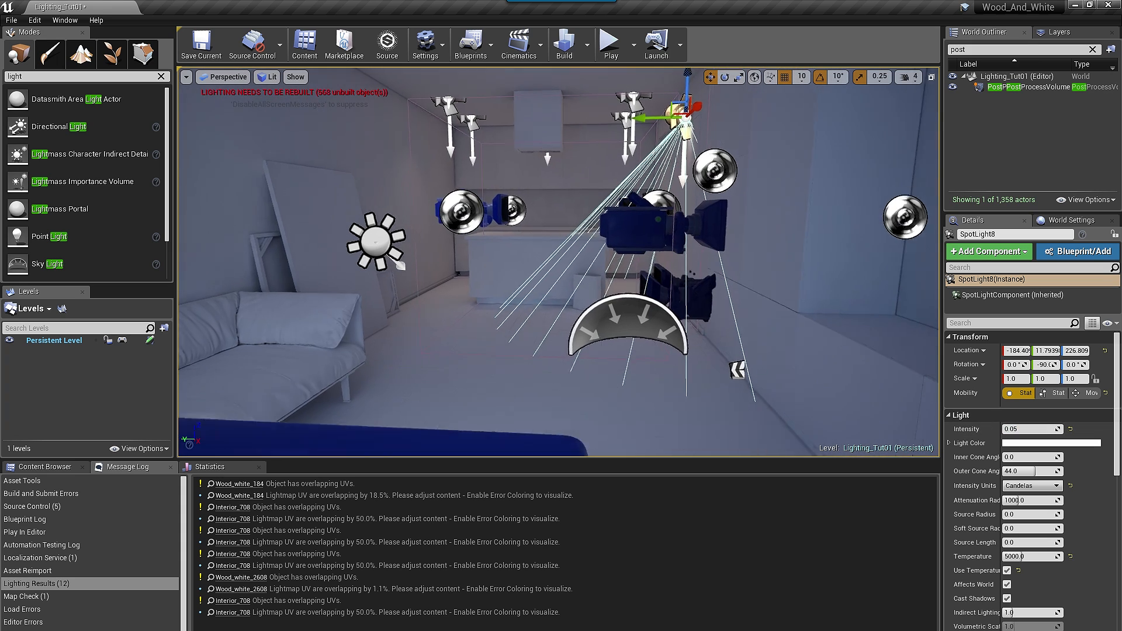
pyautogui.moveTo(694, 258)
pyautogui.mouseDown(button='right')
pyautogui.moveTo(692, 219)
pyautogui.moveTo(681, 243)
pyautogui.mouseUp(button='right')
pyautogui.scroll(-3, 694, 258)
pyautogui.press('g')
pyautogui.scroll(5, 668, 261)
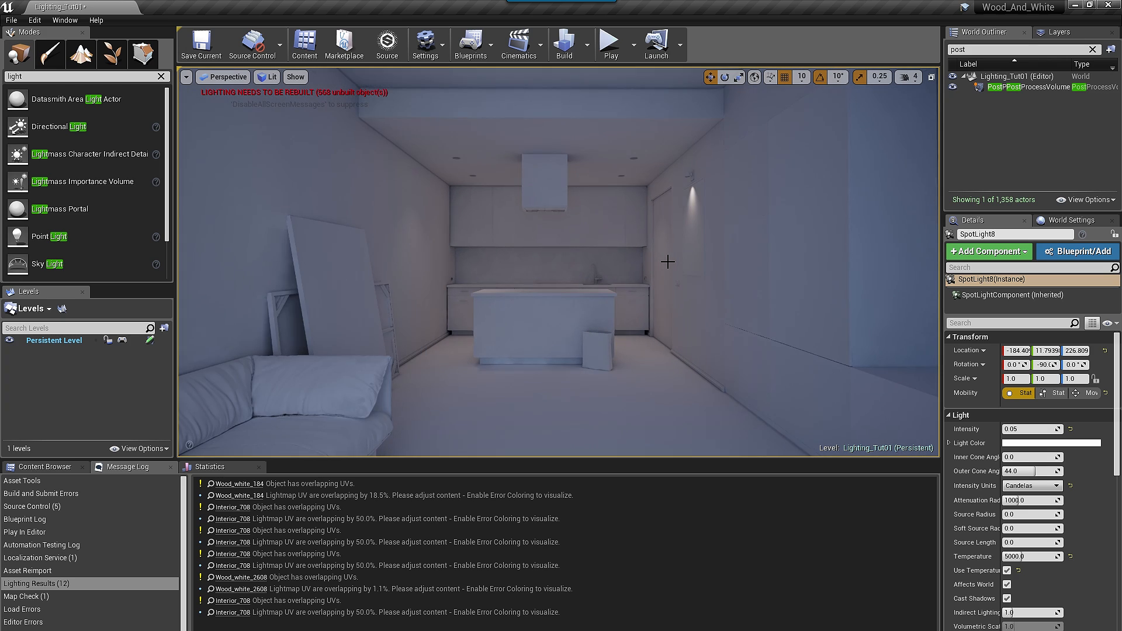
pyautogui.scroll(-3, 651, 280)
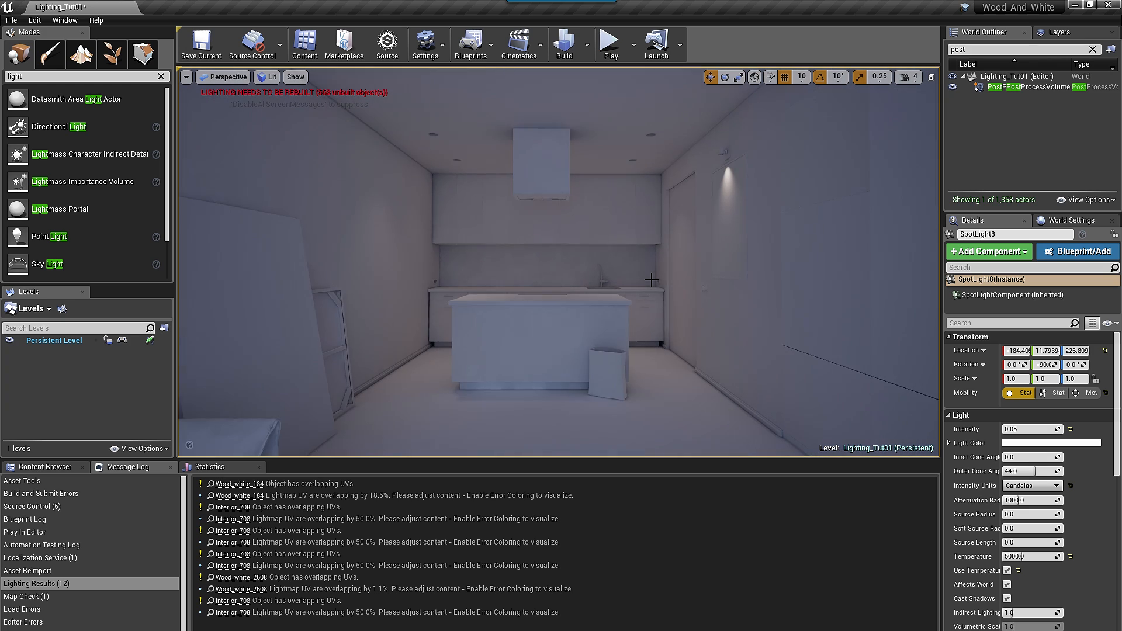
pyautogui.scroll(3, 651, 280)
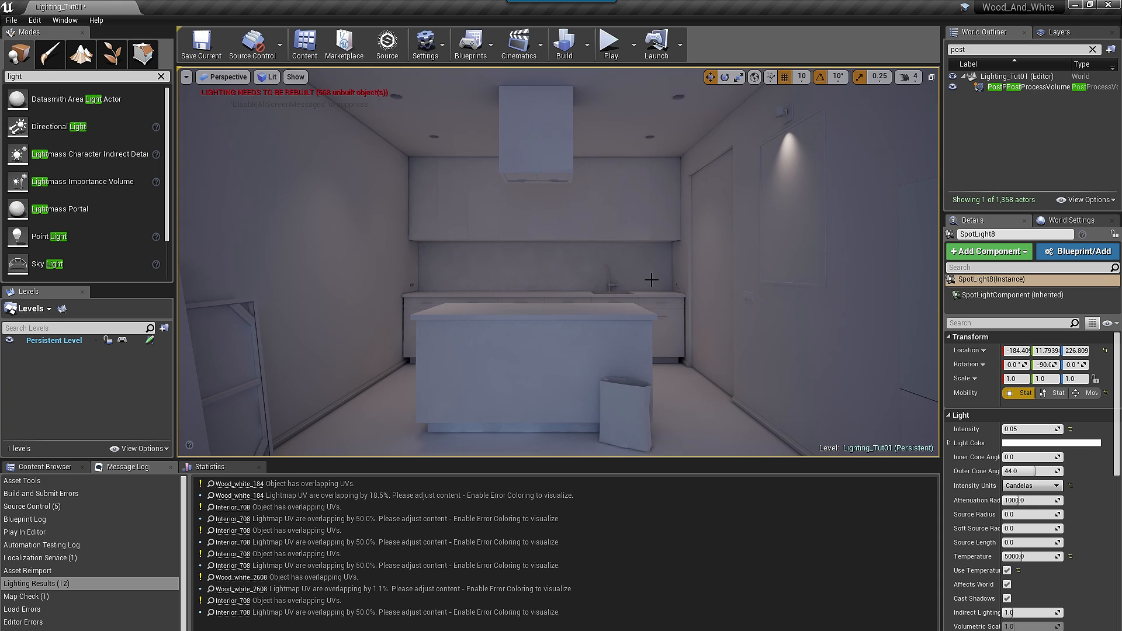
pyautogui.scroll(-5, 651, 280)
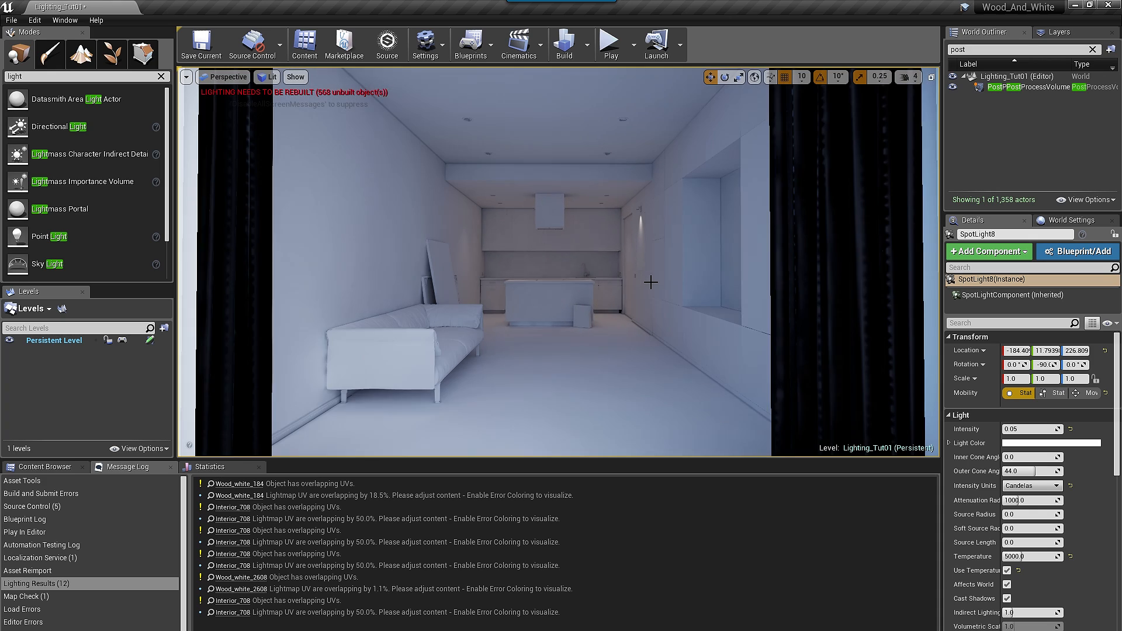
pyautogui.scroll(2, 651, 283)
pyautogui.scroll(1, 650, 282)
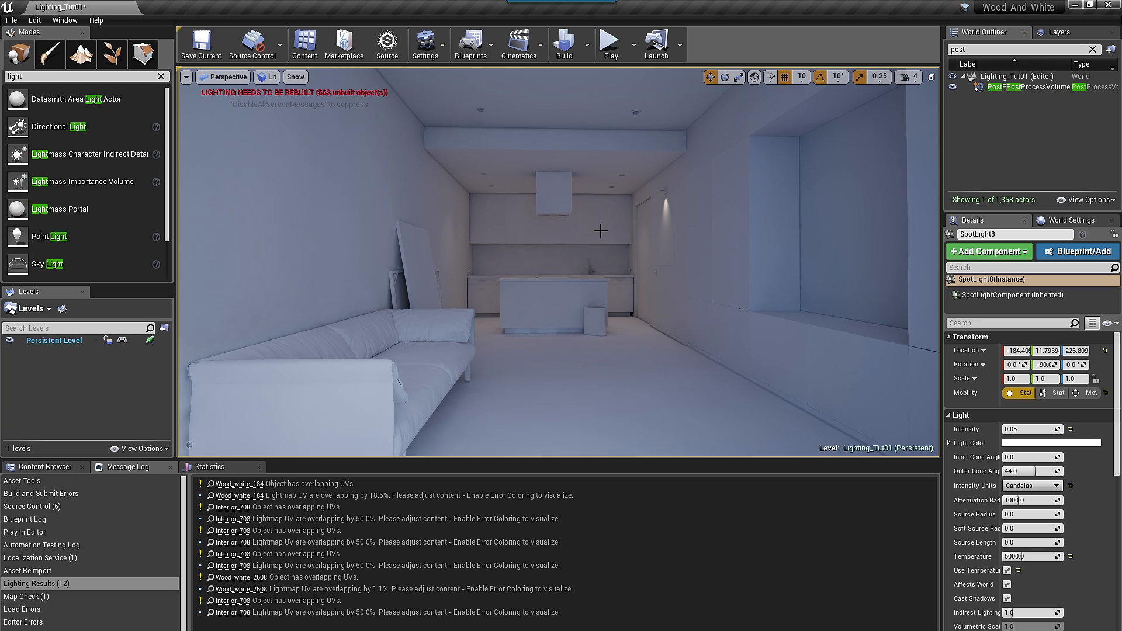
# Step: Show the editor icons, select all spotlights, enable Use Temperature and Affects World for them, and set their temperature to 5500
pyautogui.press('g')
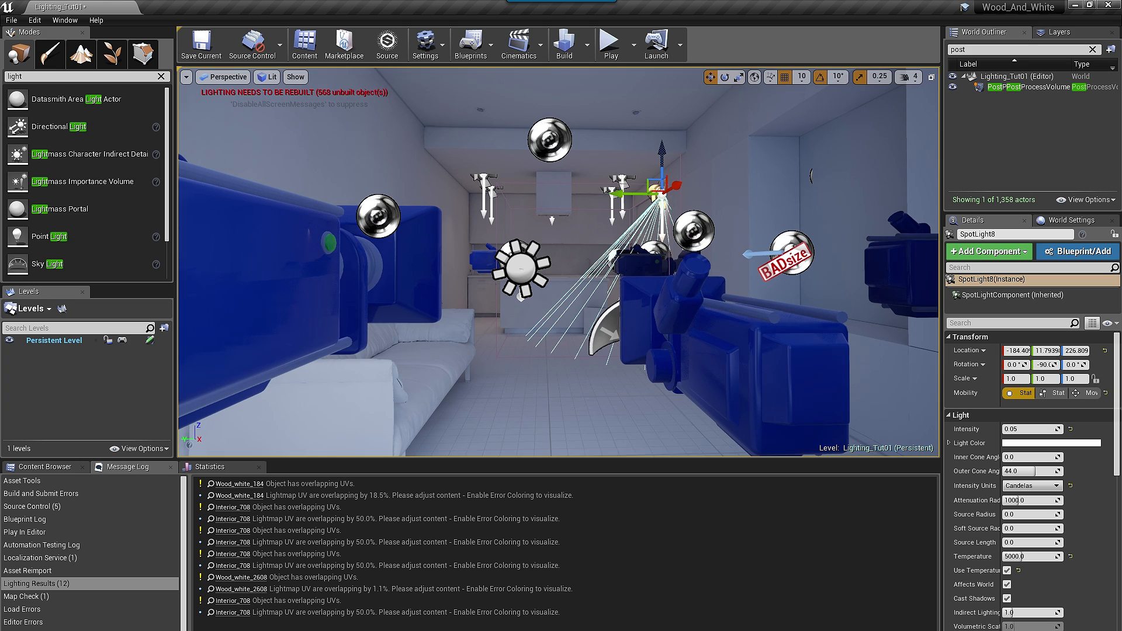
pyautogui.rightClick(623, 182)
pyautogui.moveTo(659, 322)
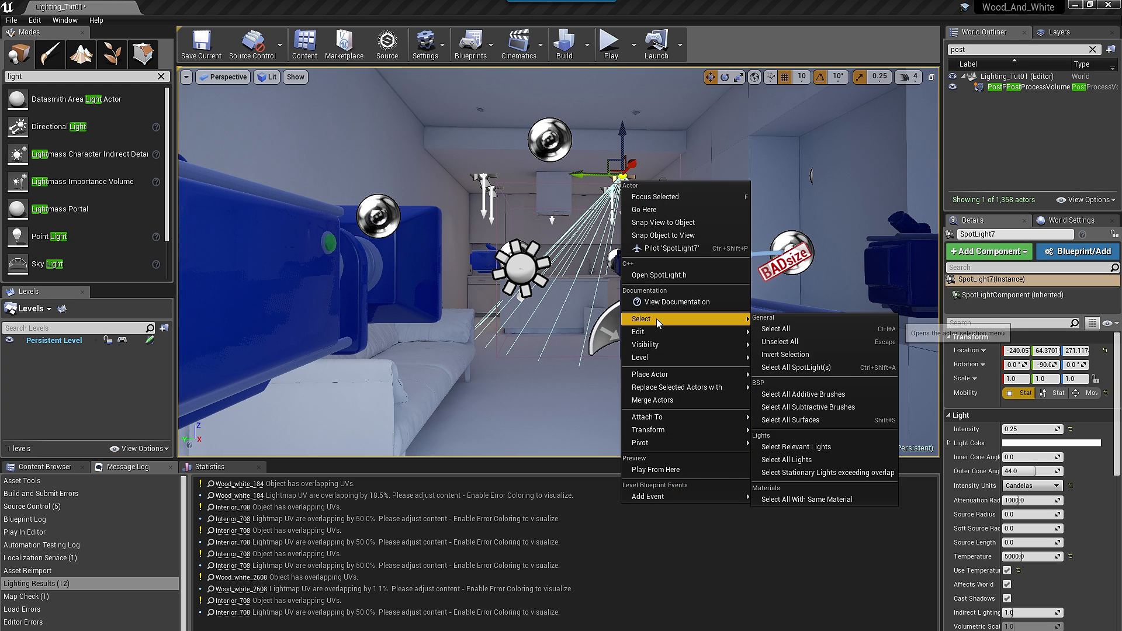
pyautogui.click(796, 367)
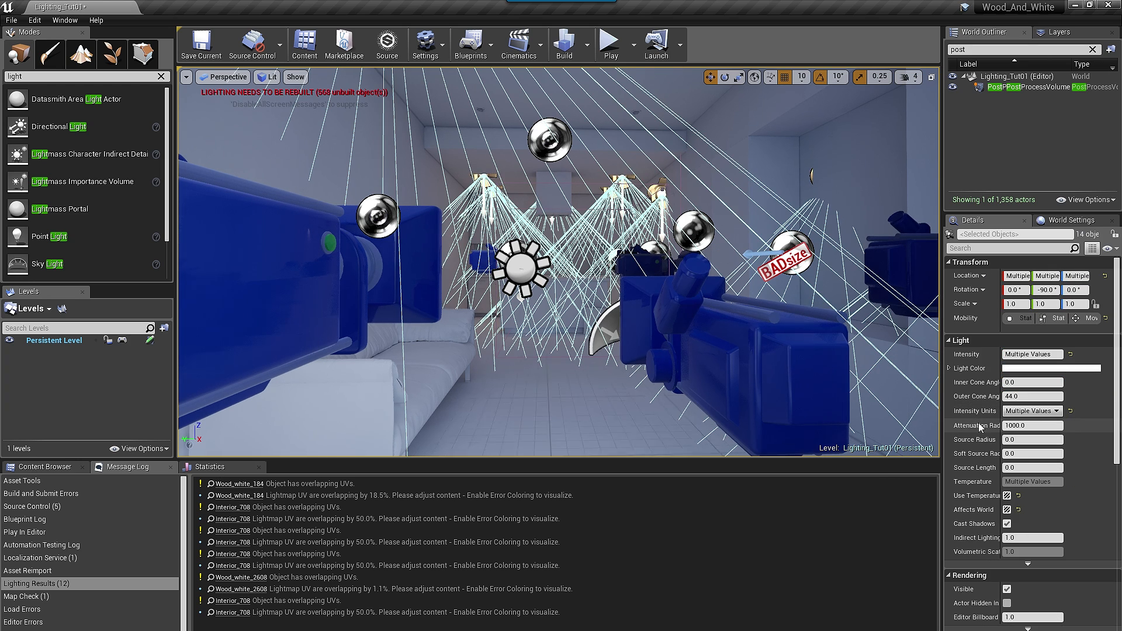
pyautogui.click(1007, 496)
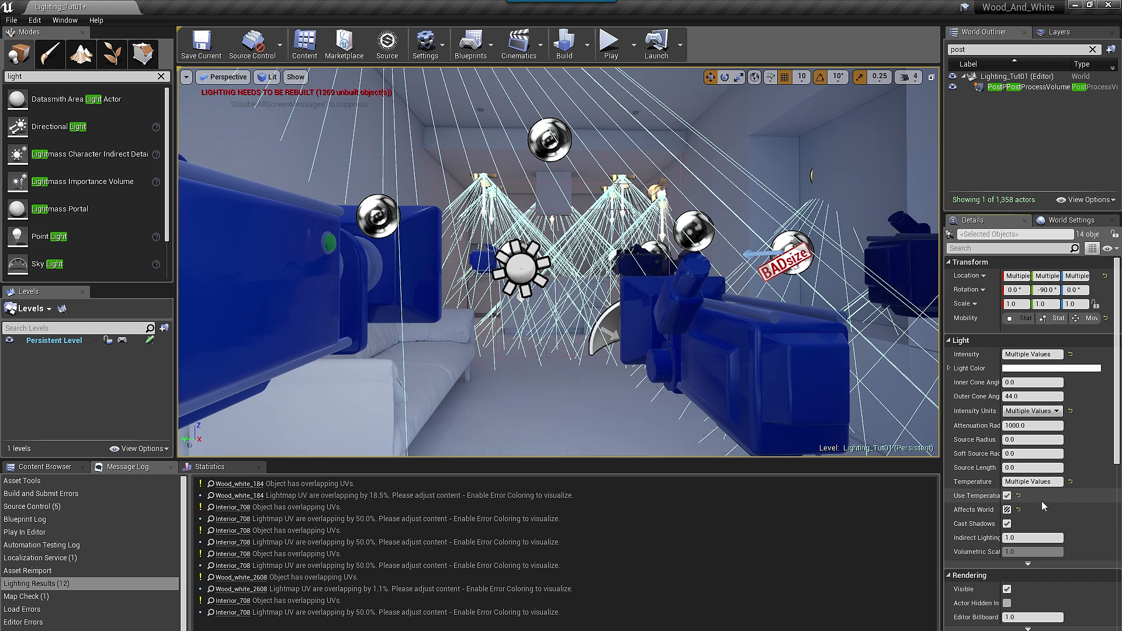
pyautogui.click(1008, 509)
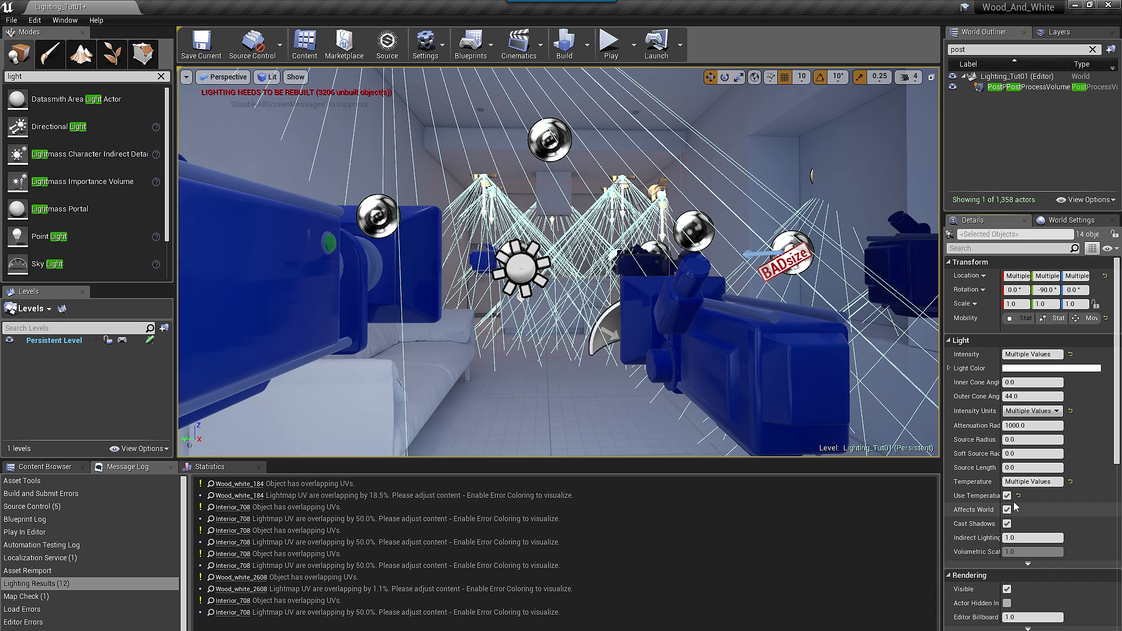
pyautogui.click(1029, 482)
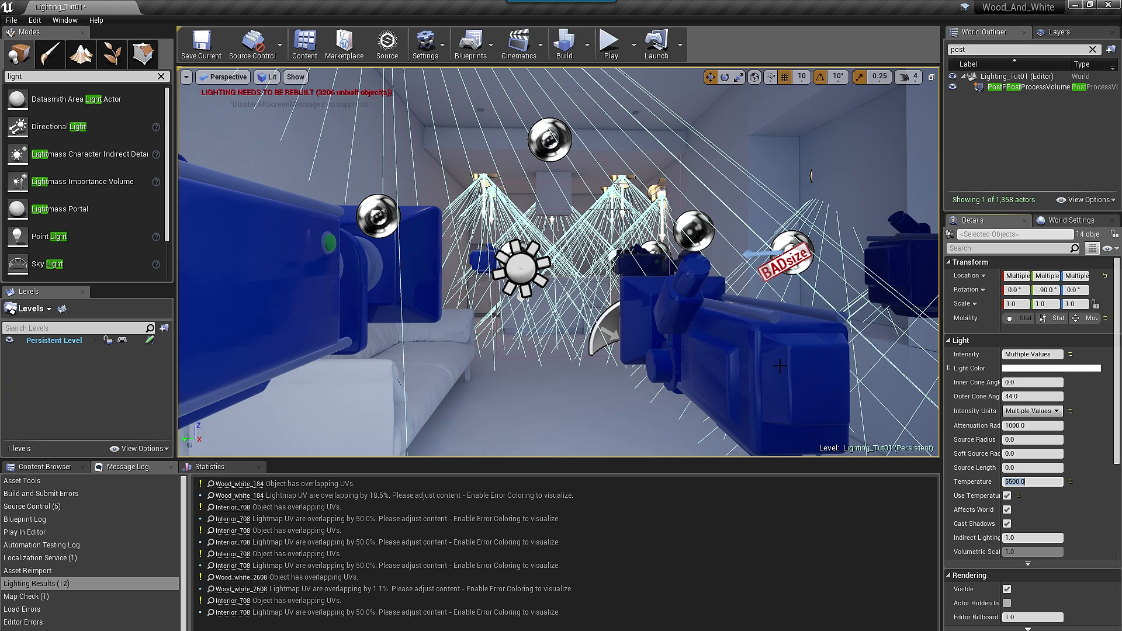
# Step: Duplicate the selected spotlight group and offset the copies across the living-room ceiling
pyautogui.moveTo(704, 301); pyautogui.dragTo(704, 301, button='right')
pyautogui.press('g')
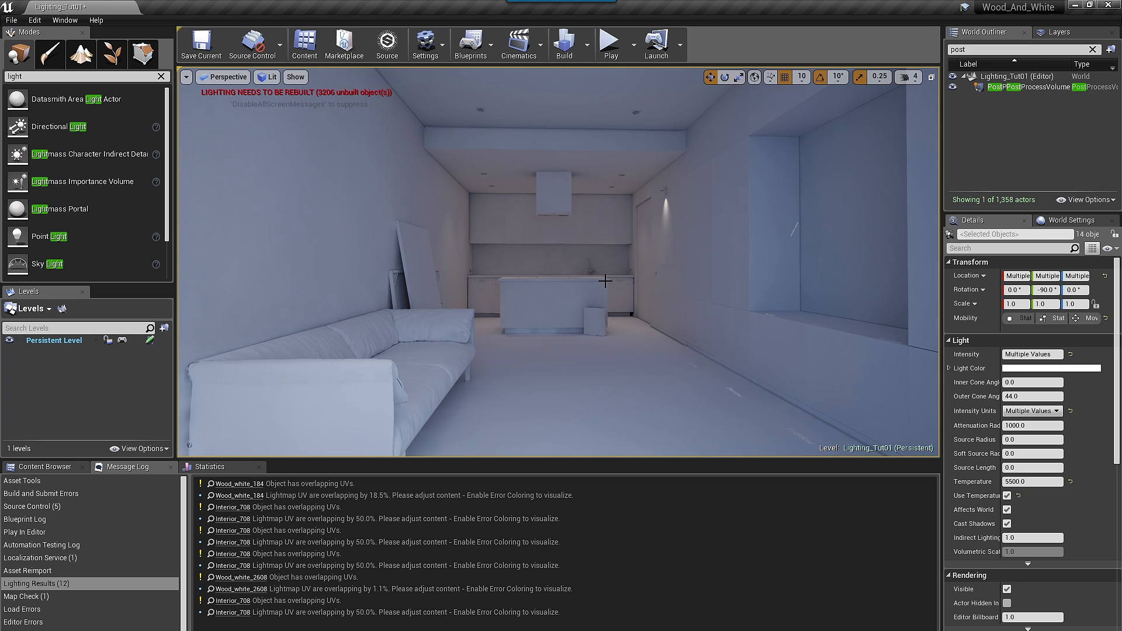
pyautogui.scroll(8, 620, 334)
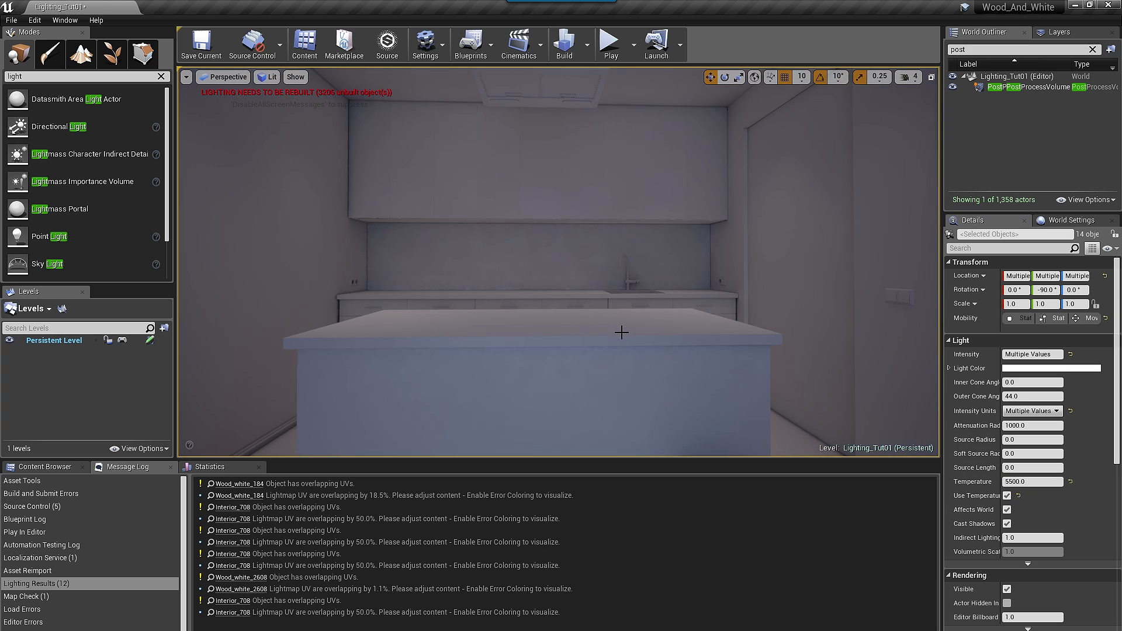
pyautogui.moveTo(622, 331); pyautogui.dragTo(526, 337, button='right')
pyautogui.moveTo(641, 308); pyautogui.dragTo(695, 328, button='right')
pyautogui.press('g')
pyautogui.moveTo(525, 210); pyautogui.dragTo(616, 115, button='right')
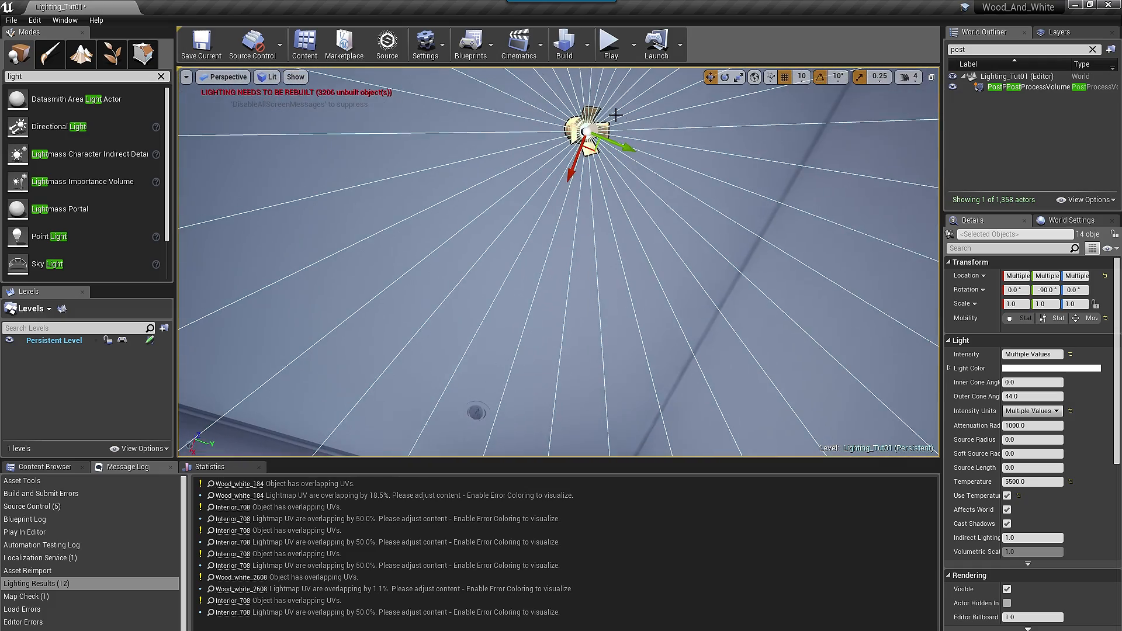
pyautogui.keyDown('alt'); pyautogui.moveTo(613, 143); pyautogui.dragTo(457, 86); pyautogui.keyUp('alt')
pyautogui.moveTo(531, 141); pyautogui.dragTo(514, 102, button='right')
# Step: Turn off position and scale snapping and move the duplicated spotlights toward the living-room ceiling downlights
pyautogui.click(787, 77)
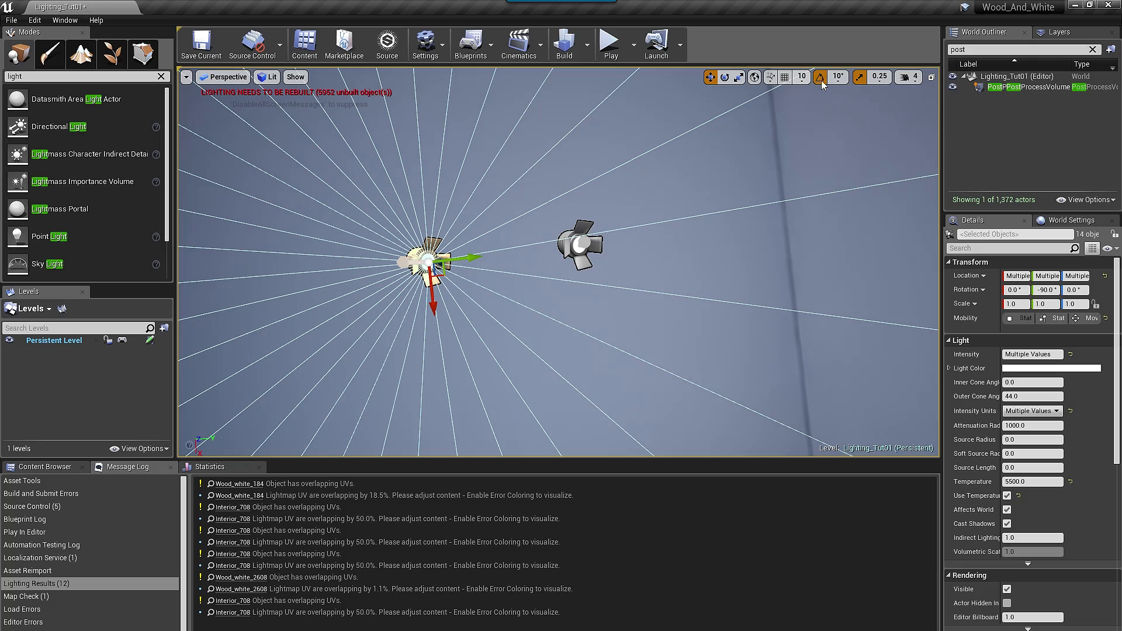
pyautogui.click(859, 77)
pyautogui.moveTo(793, 137); pyautogui.dragTo(647, 202, button='right')
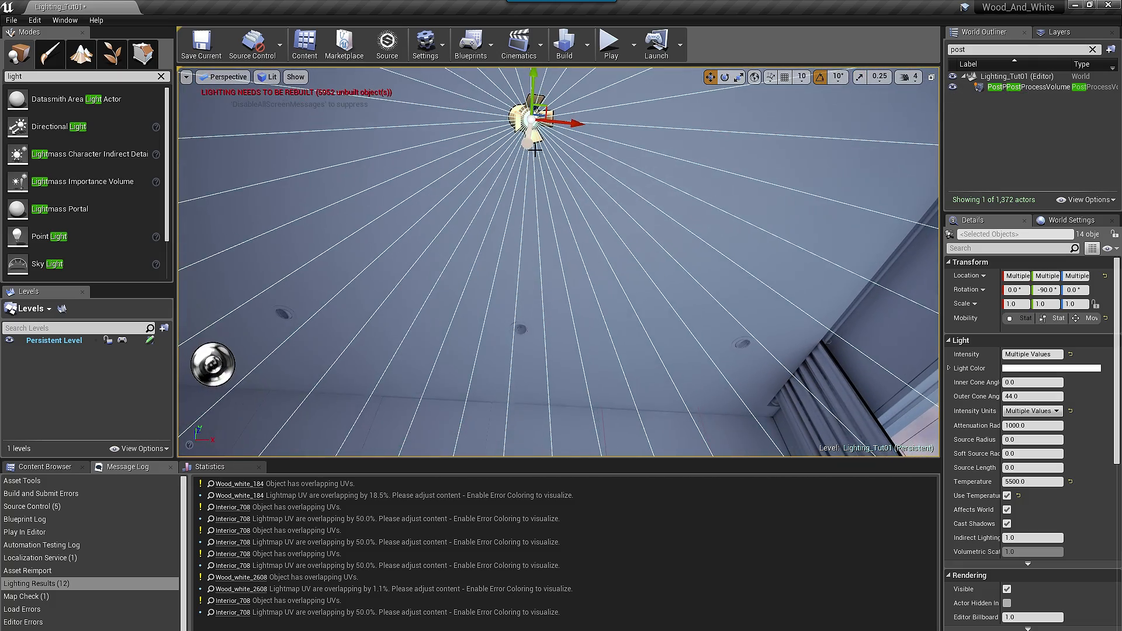
pyautogui.moveTo(545, 104); pyautogui.dragTo(510, 280)
pyautogui.moveTo(511, 302); pyautogui.dragTo(478, 360, button='right')
pyautogui.moveTo(645, 135); pyautogui.dragTo(438, 170)
# Step: Align the duplicated spotlights in the top wireframe view so they are centred on the middle ceiling downlight
pyautogui.hotkey('alt', 'j')
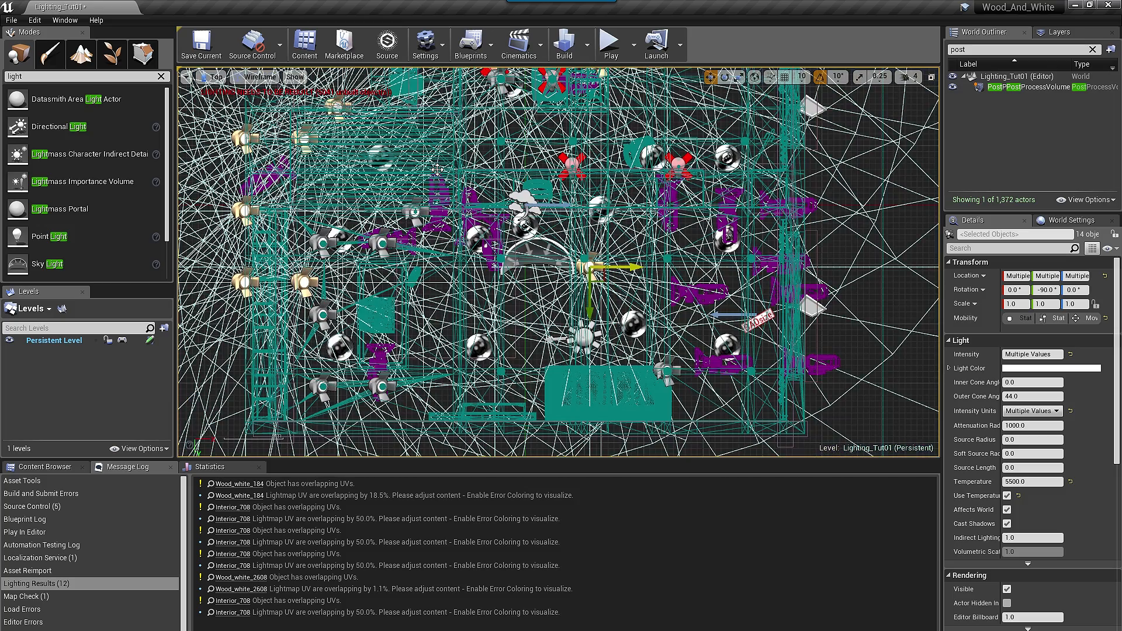
pyautogui.press('f')
pyautogui.scroll(7, 593, 240)
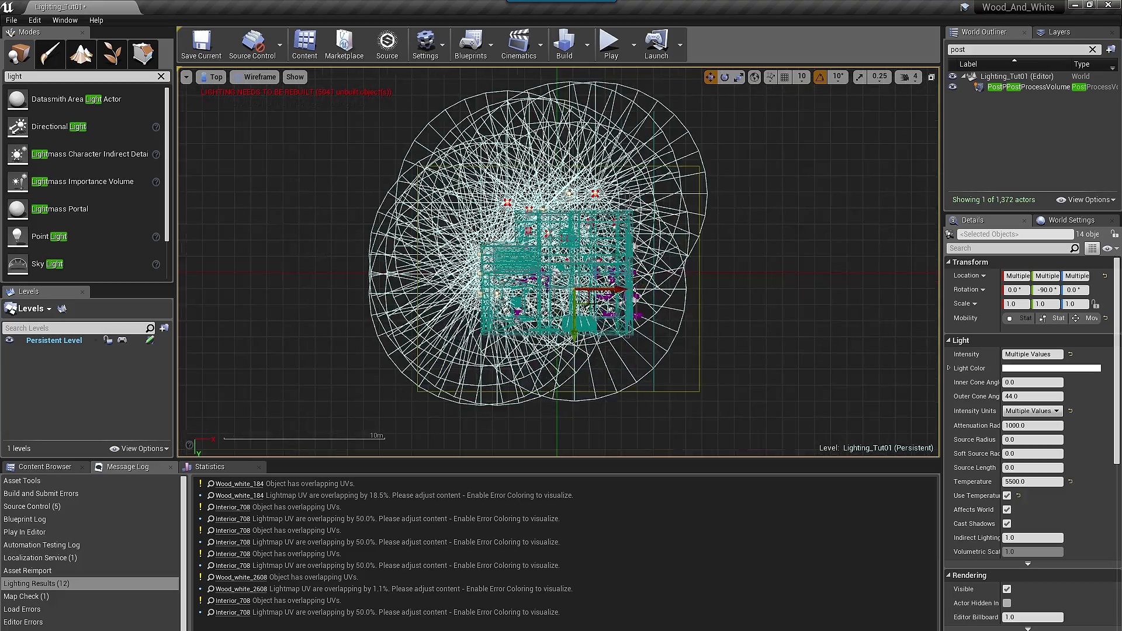
pyautogui.scroll(8, 592, 241)
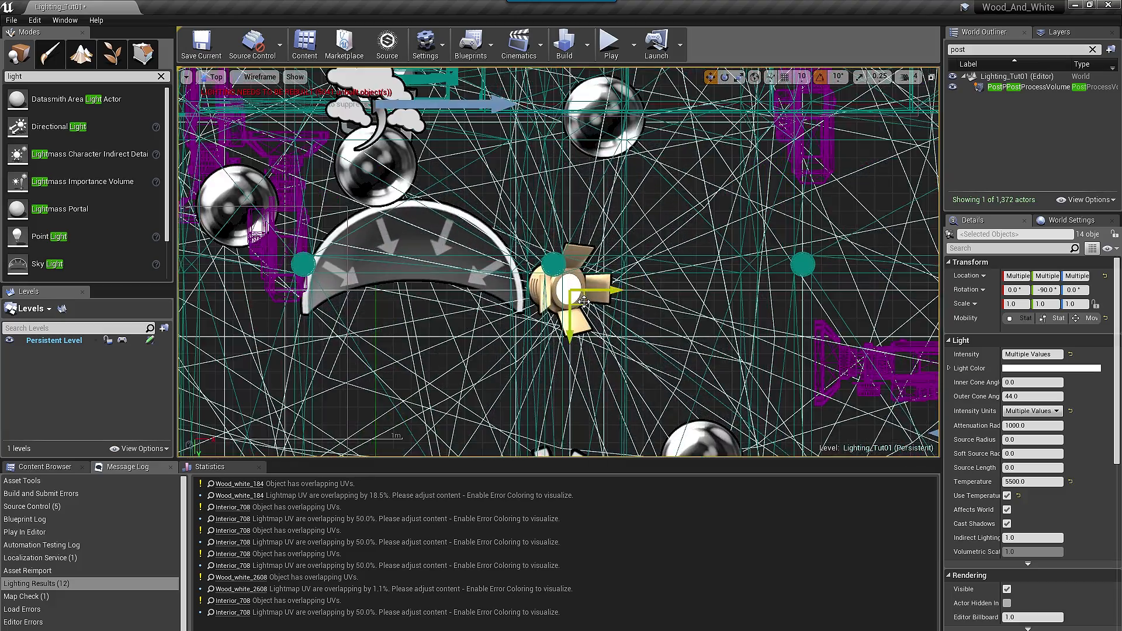
pyautogui.moveTo(584, 301); pyautogui.dragTo(568, 277)
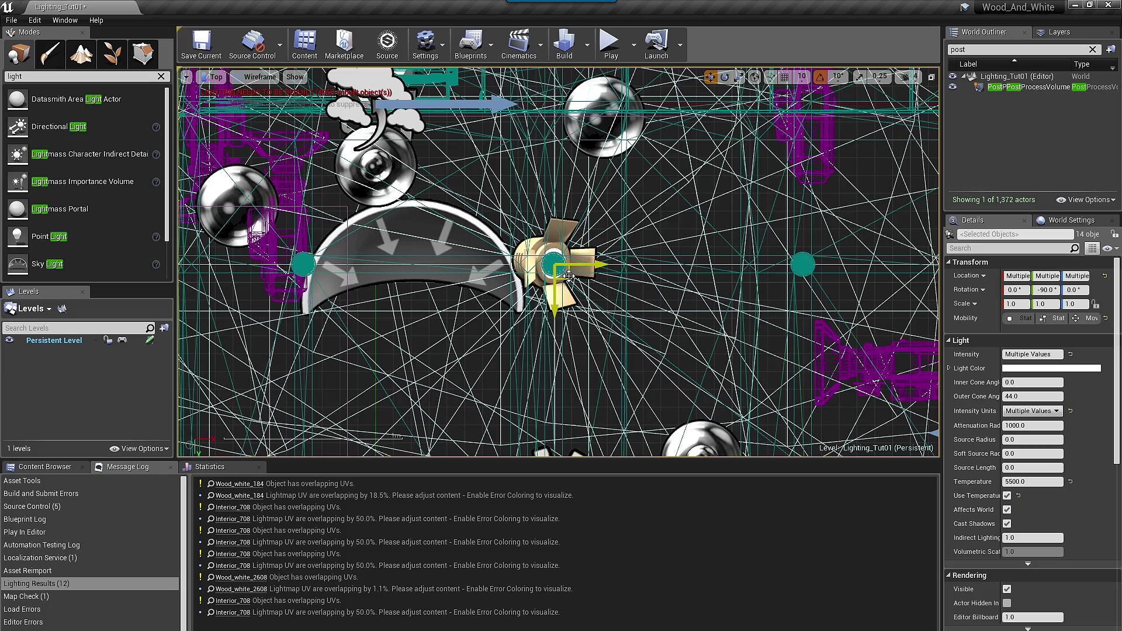
# Step: Return to the perspective view and examine the duplicated spotlights from inside the living room
pyautogui.hotkey('alt', 'g')
pyautogui.press('f')
pyautogui.press('w')
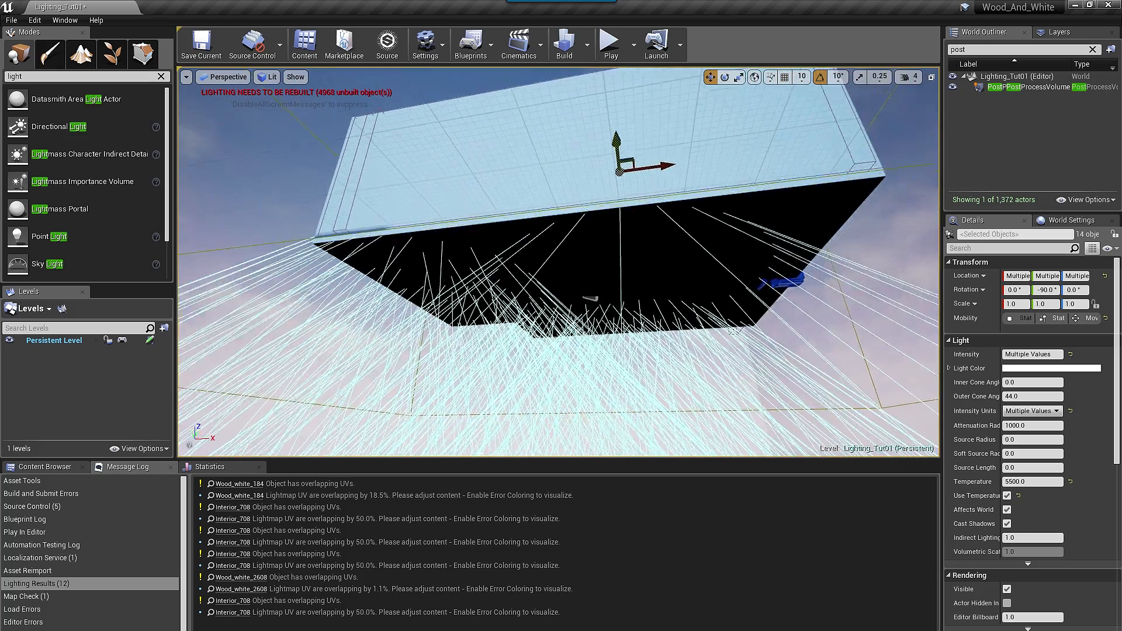
pyautogui.press('s')
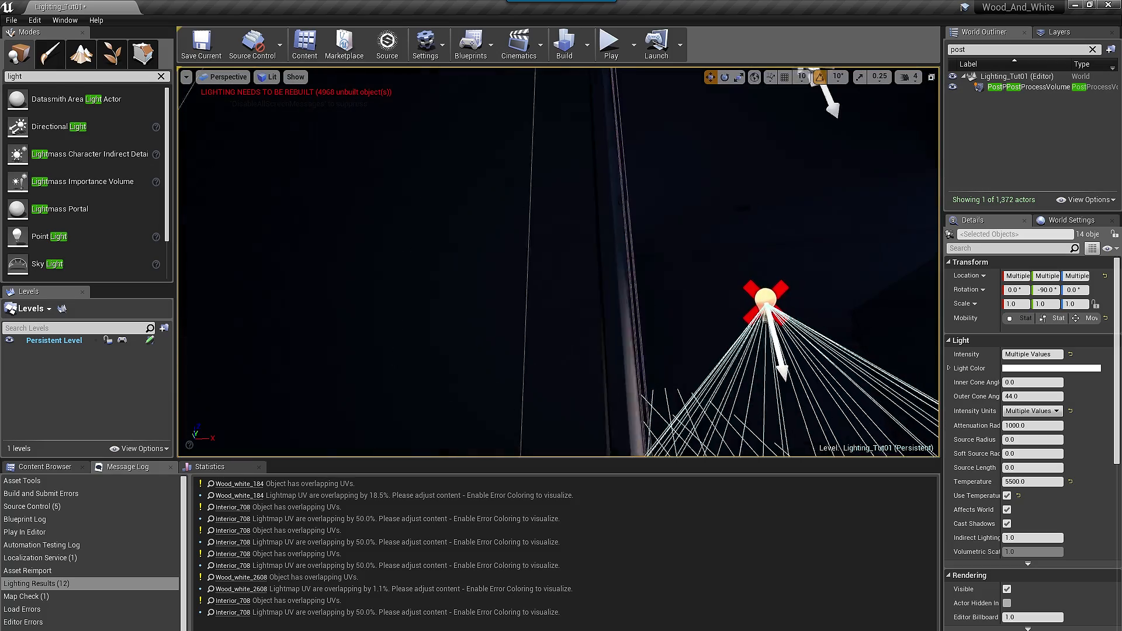
pyautogui.moveTo(669, 259); pyautogui.dragTo(675, 217, button='right')
pyautogui.press('w')
pyautogui.press('s')
pyautogui.press('f')
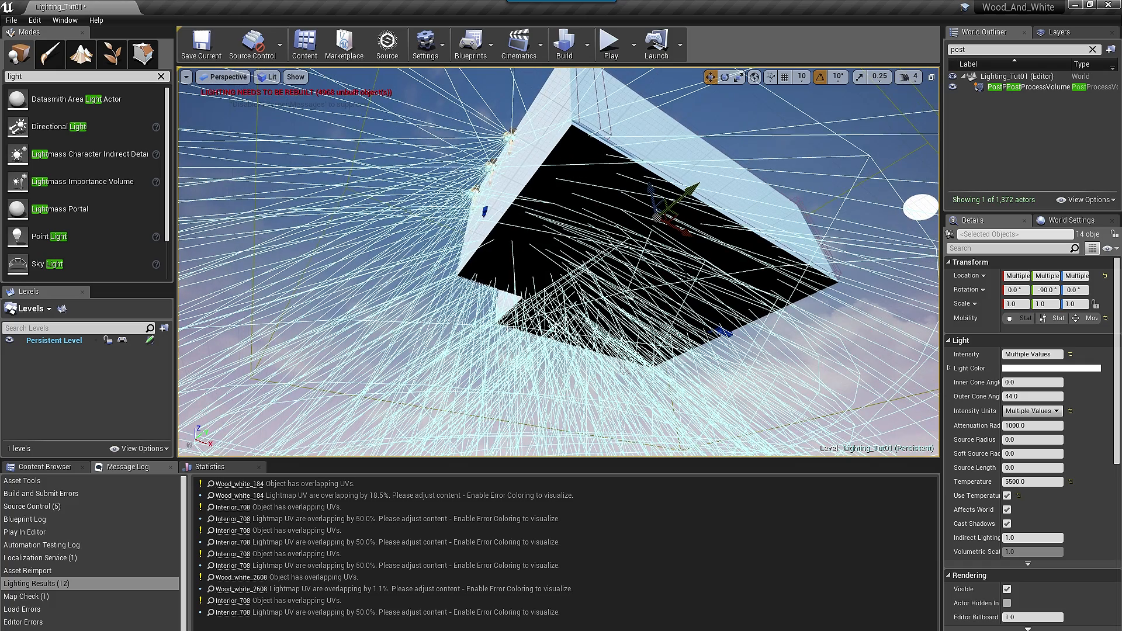
pyautogui.click(666, 248)
pyautogui.scroll(6, 666, 248)
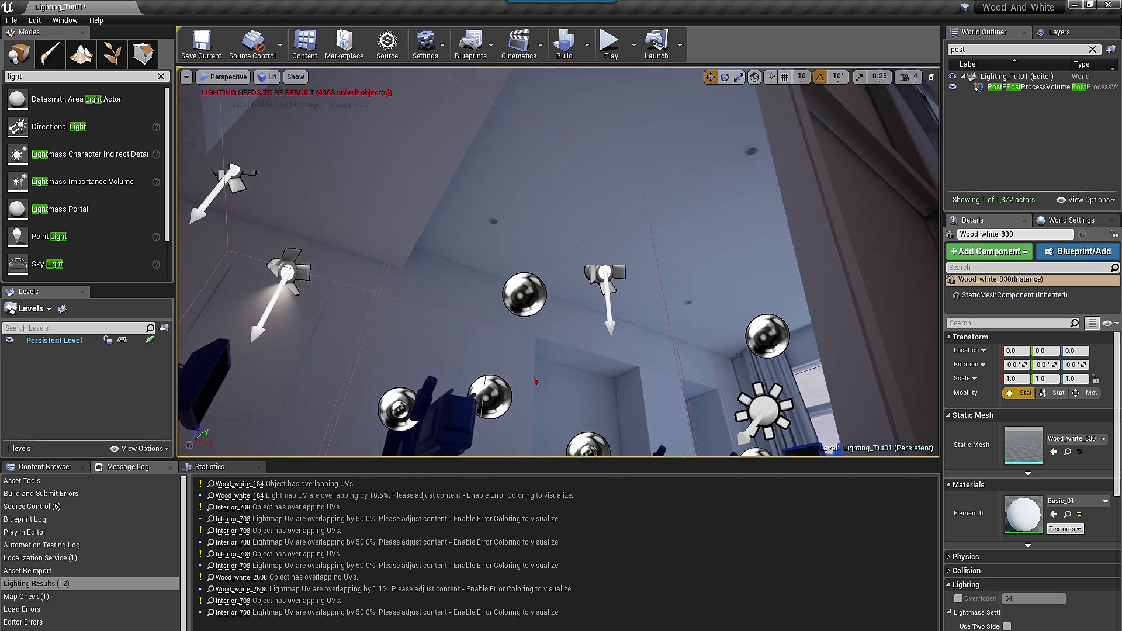
pyautogui.scroll(4, 688, 248)
# Step: Select the duplicated living-room spotlight and examine its placement against the ceiling fixture
pyautogui.click(641, 279)
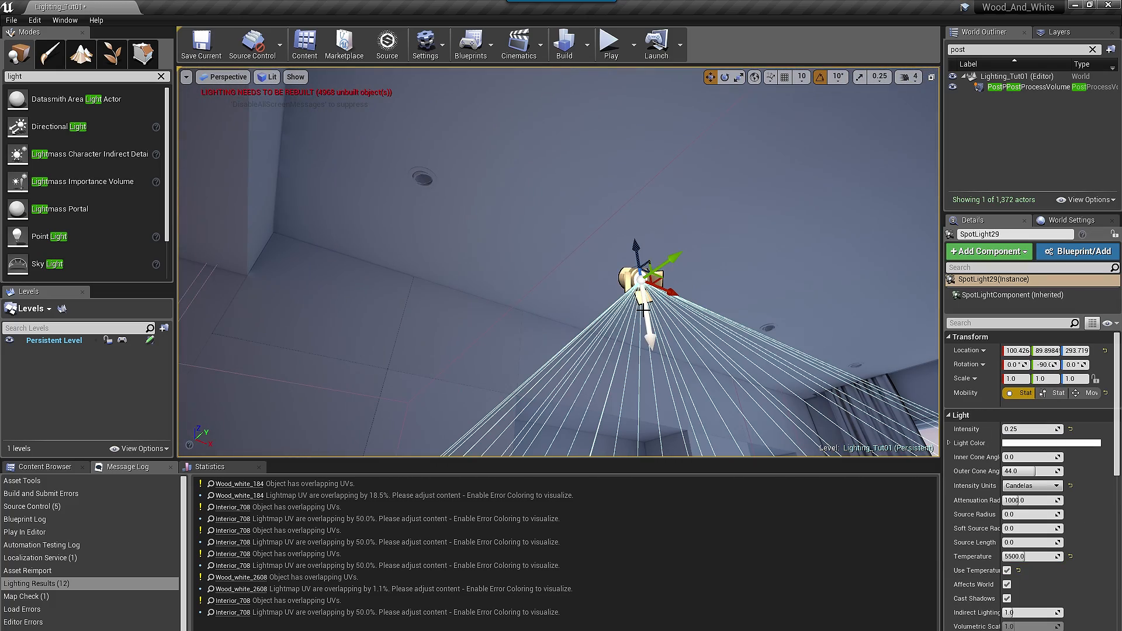
pyautogui.press('f')
pyautogui.scroll(6, 647, 299)
pyautogui.moveTo(677, 258); pyautogui.dragTo(634, 330, button='right')
pyautogui.scroll(-6, 677, 258)
pyautogui.moveTo(677, 251); pyautogui.dragTo(604, 229, button='right')
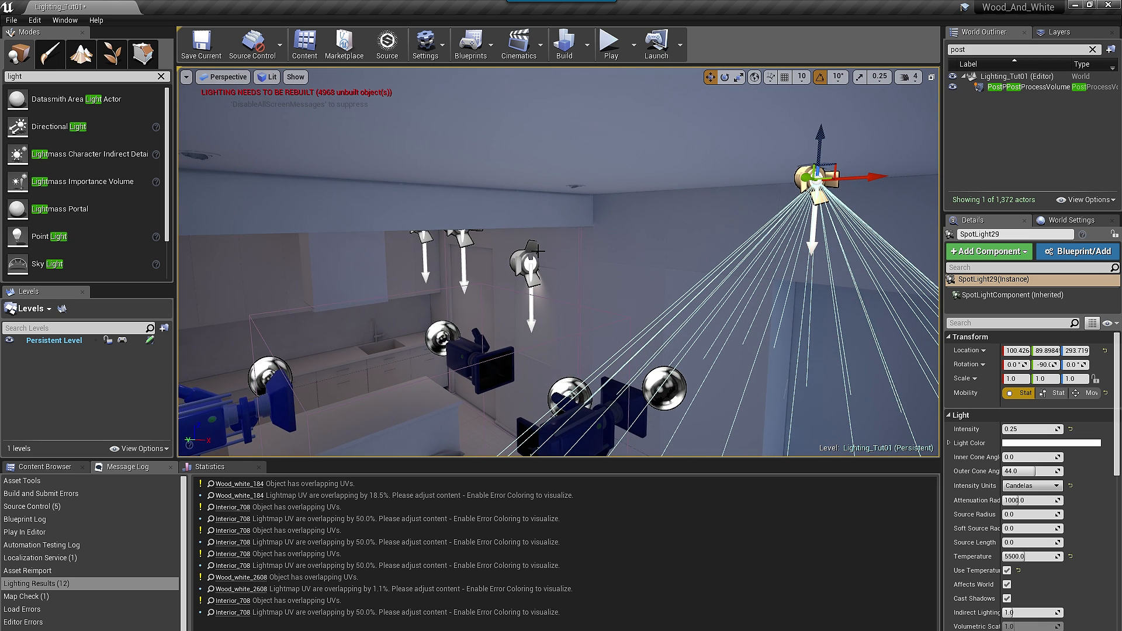
# Step: Select all spotlights in the level and set their mobility to Static
pyautogui.rightClick(528, 259)
pyautogui.moveTo(577, 477)
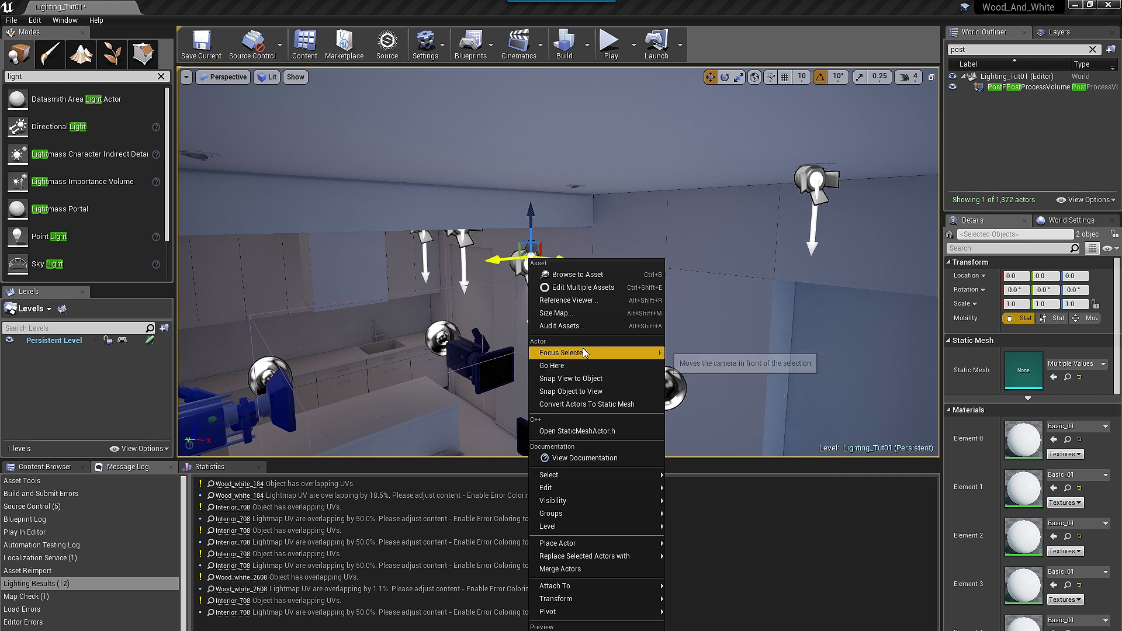
pyautogui.click(502, 268)
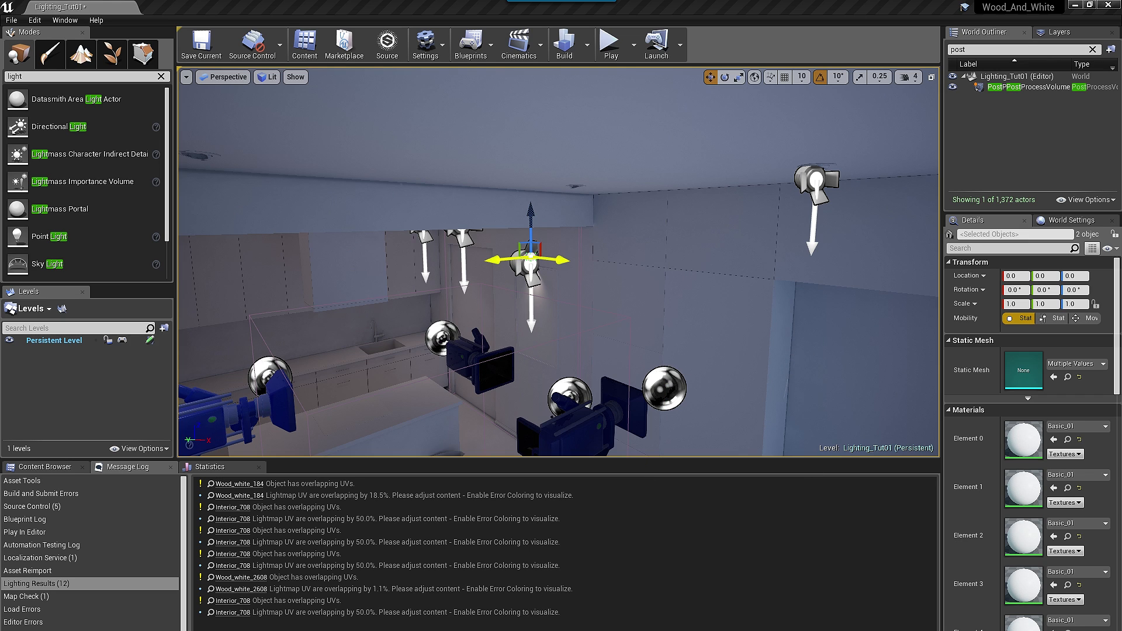
pyautogui.rightClick(516, 262)
pyautogui.moveTo(536, 401)
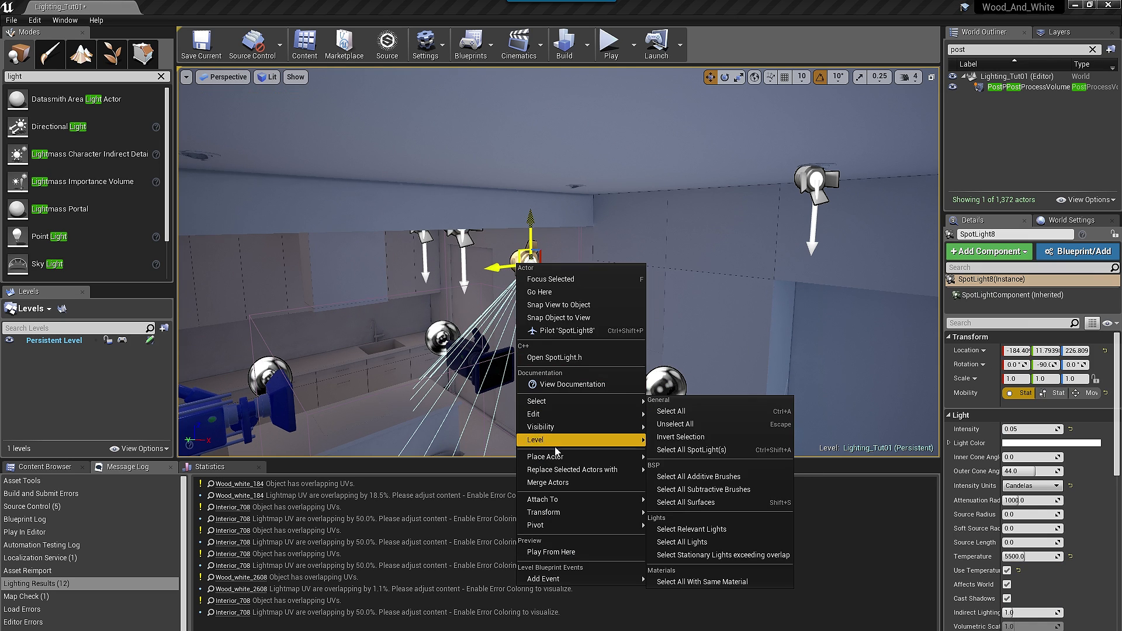
pyautogui.click(673, 413)
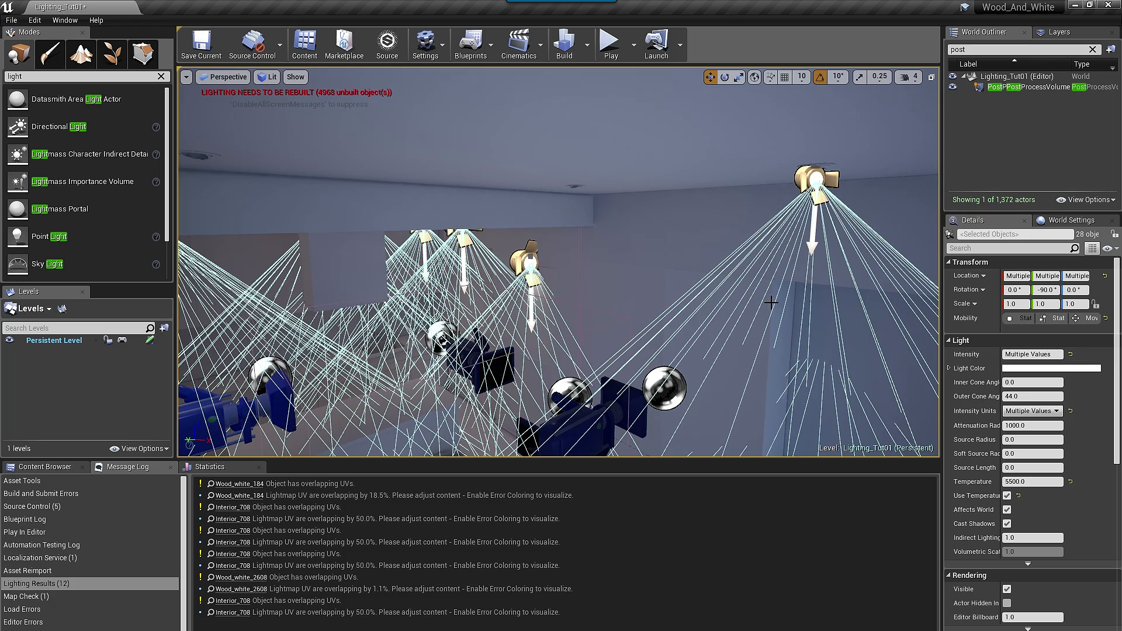
pyautogui.click(1040, 318)
pyautogui.click(1021, 319)
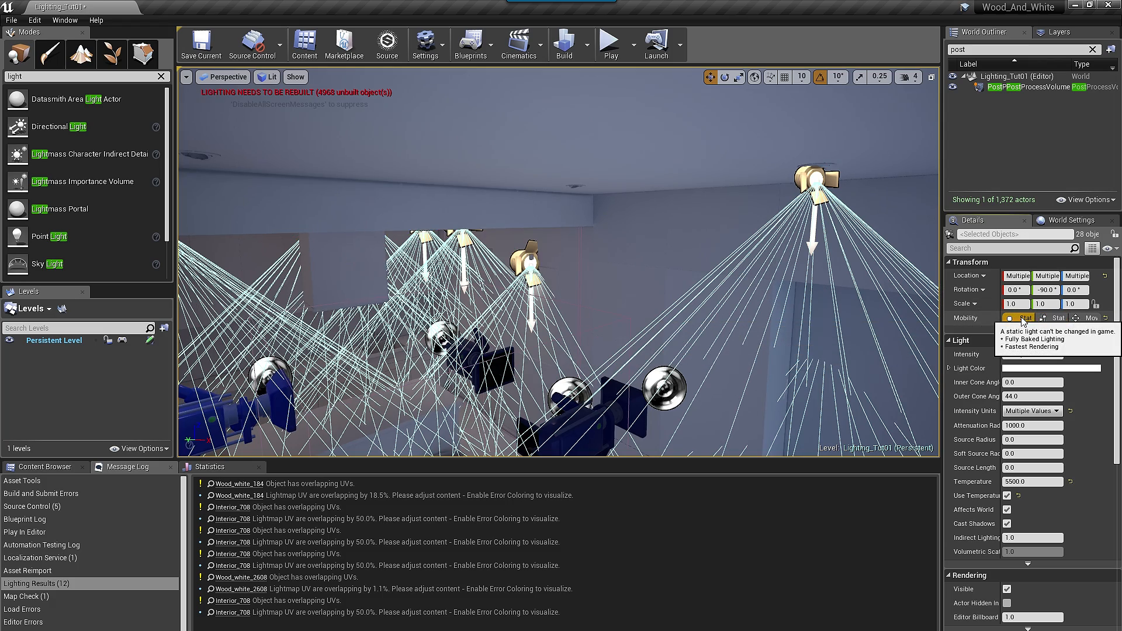
# Step: Recall the saved room view, clear the selection and examine the interior with the editor icons hidden
pyautogui.moveTo(749, 314)
pyautogui.mouseDown(button='right')
pyautogui.moveTo(761, 319)
pyautogui.moveTo(749, 314)
pyautogui.mouseUp(button='right')
pyautogui.press('1')
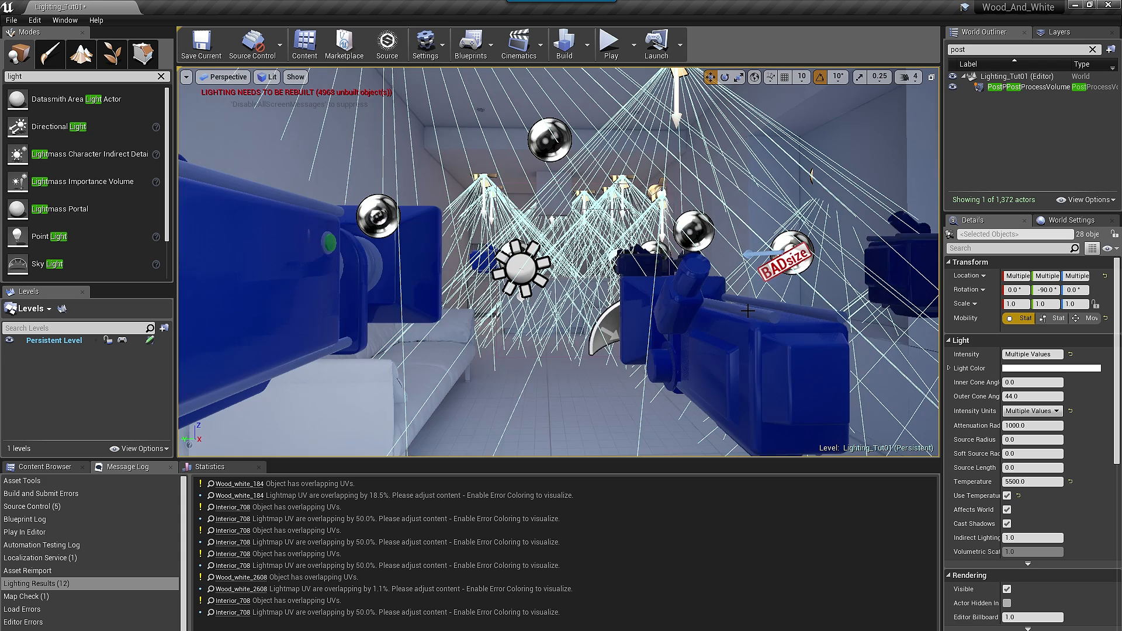
pyautogui.press('Escape')
pyautogui.press('g')
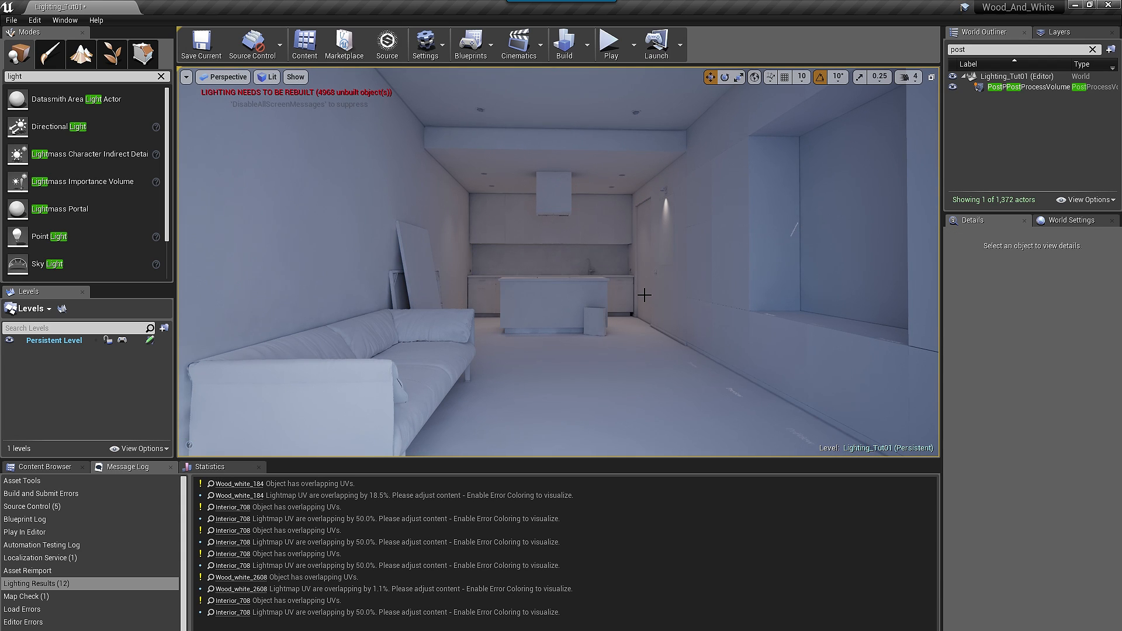
pyautogui.press('w')
pyautogui.moveTo(643, 293); pyautogui.dragTo(651, 259, button='right')
# Step: Check the Lightmass world settings and the unbuilt room, and build the lighting
pyautogui.click(1061, 220)
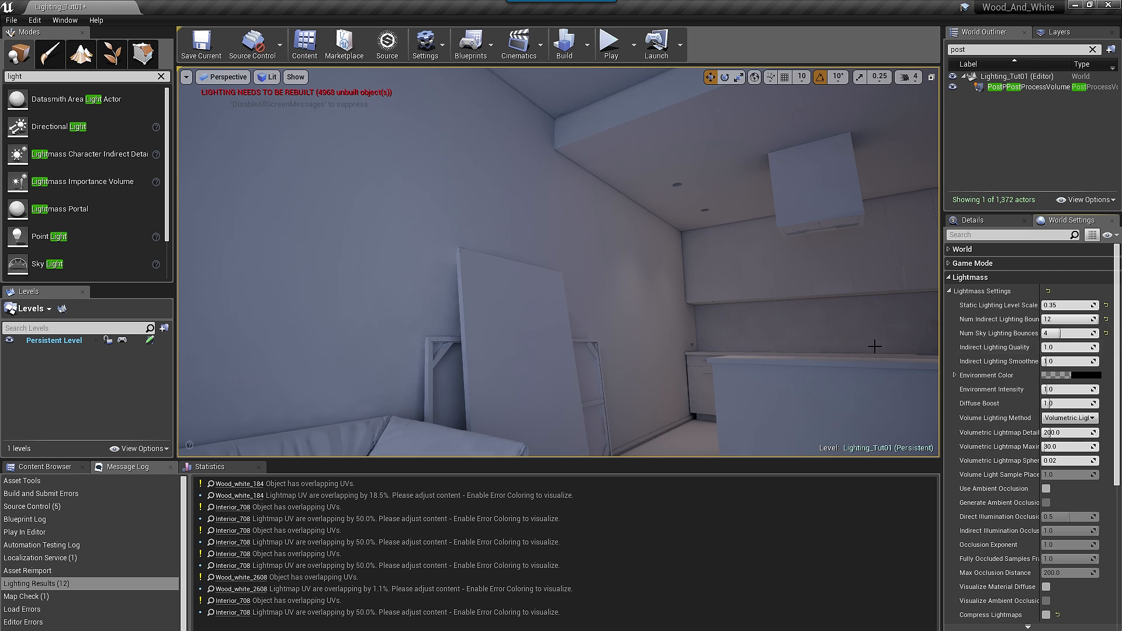
pyautogui.moveTo(661, 278); pyautogui.dragTo(757, 301, button='right')
pyautogui.scroll(-5, 661, 278)
pyautogui.moveTo(661, 278); pyautogui.dragTo(648, 315, button='right')
pyautogui.scroll(-4, 661, 278)
pyautogui.scroll(2, 648, 290)
pyautogui.scroll(-2, 648, 290)
pyautogui.click(565, 45)
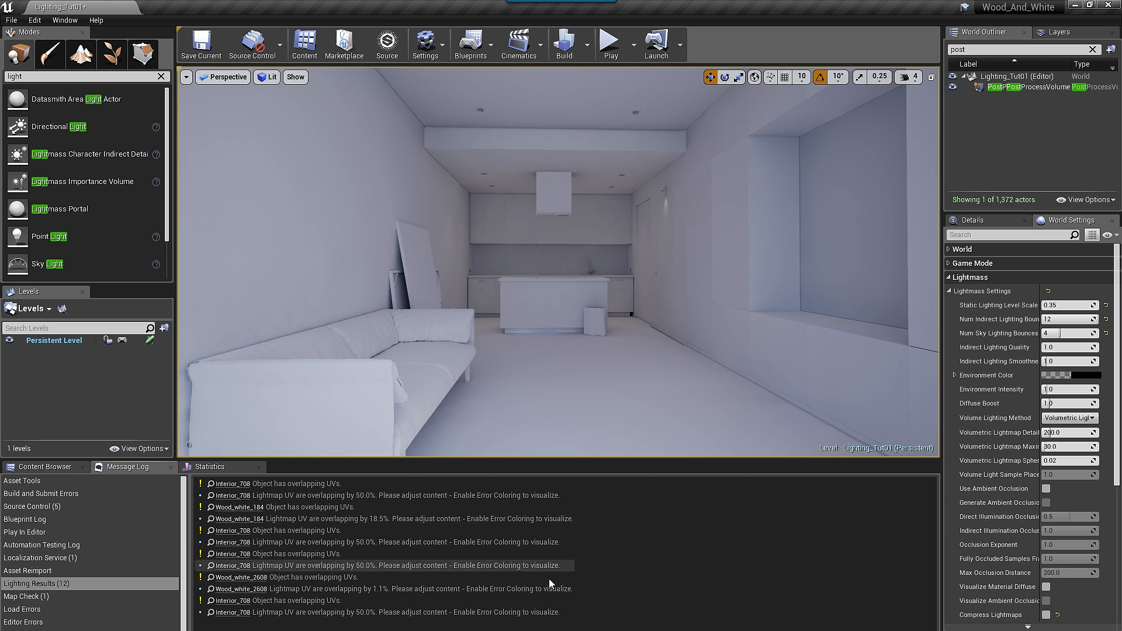
# Step: Examine the baked lighting across the living room and around the kitchen island
pyautogui.moveTo(663, 240); pyautogui.dragTo(655, 196)
pyautogui.moveTo(635, 234); pyautogui.dragTo(608, 213, button='right')
pyautogui.moveTo(637, 211); pyautogui.dragTo(605, 271)
pyautogui.moveTo(605, 272); pyautogui.dragTo(634, 263, button='right')
pyautogui.moveTo(649, 219)
pyautogui.mouseDown()
pyautogui.moveTo(661, 275)
pyautogui.moveTo(645, 242)
pyautogui.moveTo(590, 248)
pyautogui.moveTo(526, 233)
pyautogui.moveTo(642, 236)
pyautogui.mouseUp()
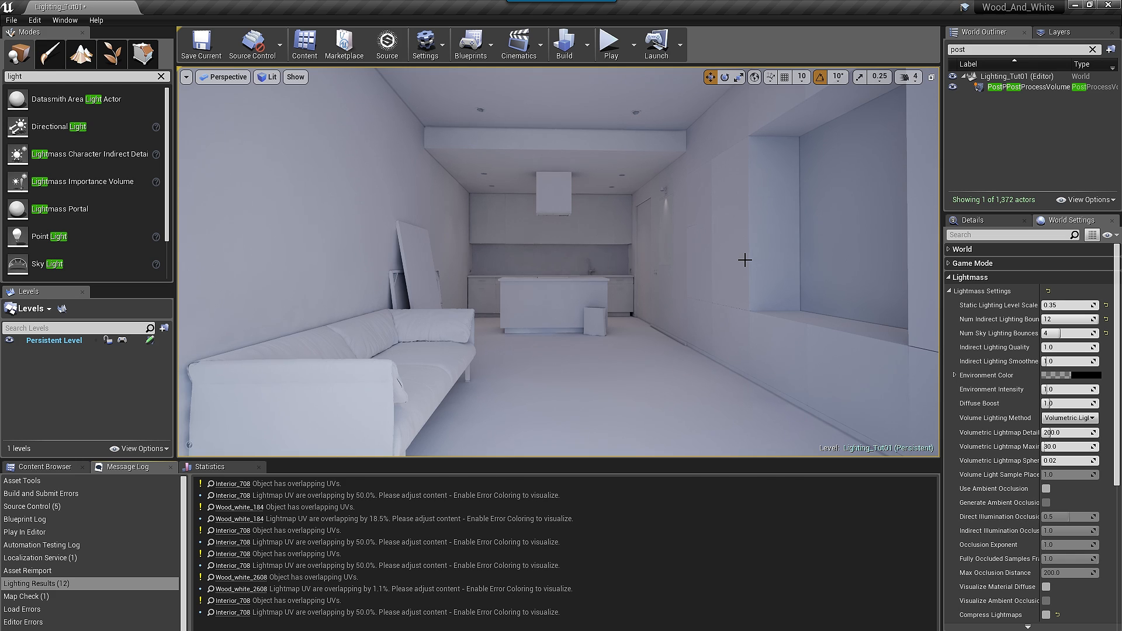
pyautogui.moveTo(647, 290); pyautogui.dragTo(646, 241)
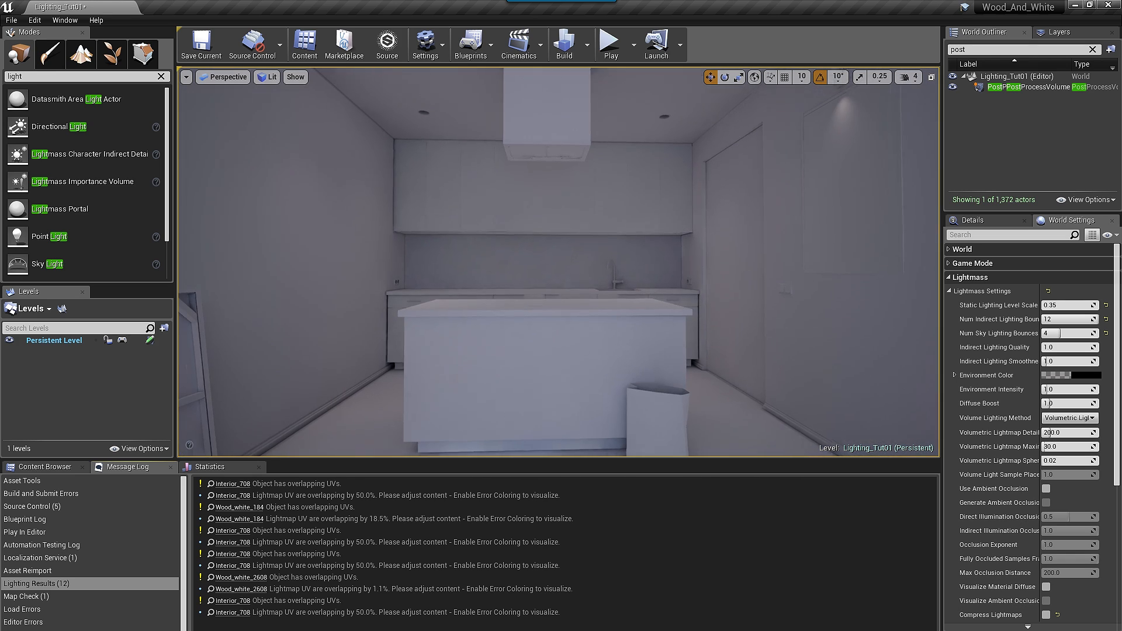
pyautogui.moveTo(647, 290); pyautogui.dragTo(670, 262, button='right')
# Step: Show the editor icons again and lower the intensity of the spotlight beside the kitchen door wall
pyautogui.press('g')
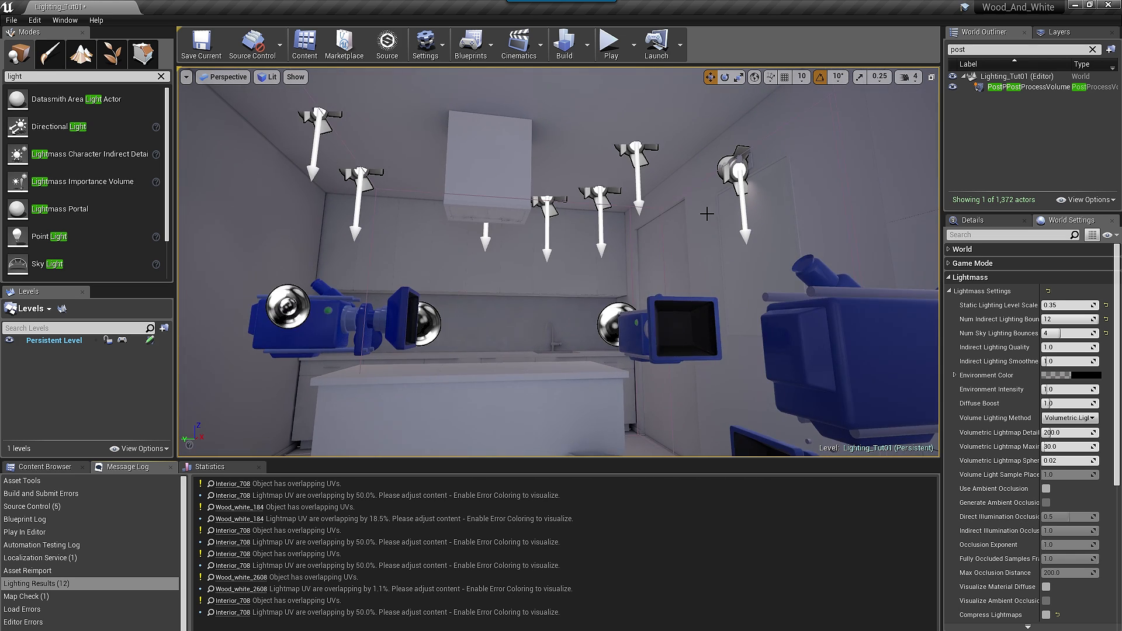
pyautogui.click(739, 174)
pyautogui.click(988, 221)
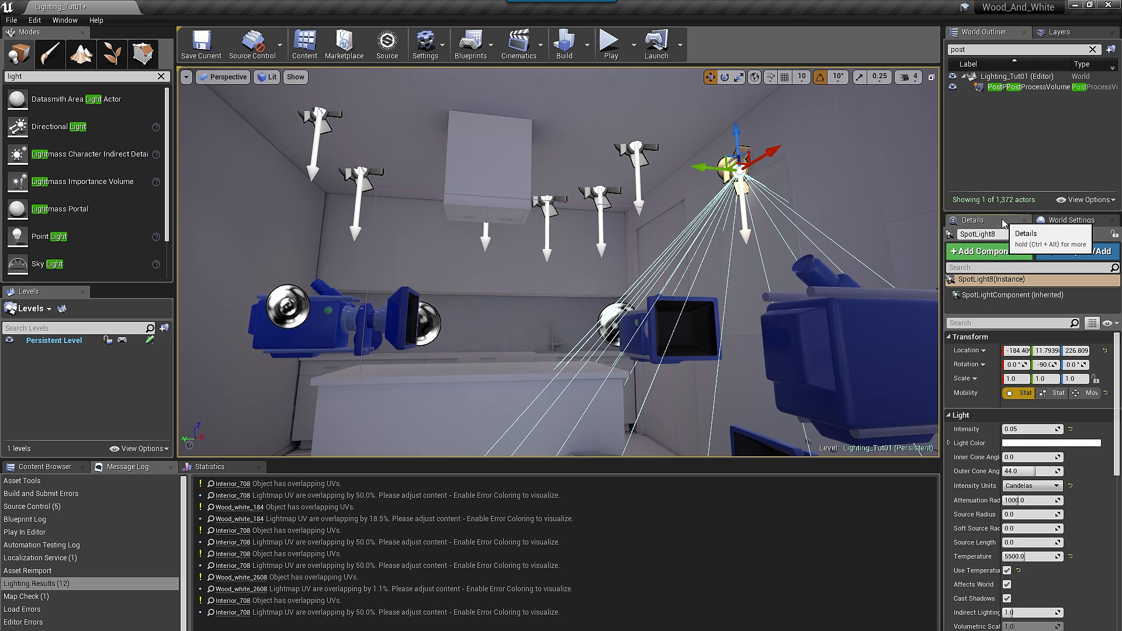
pyautogui.click(1022, 429)
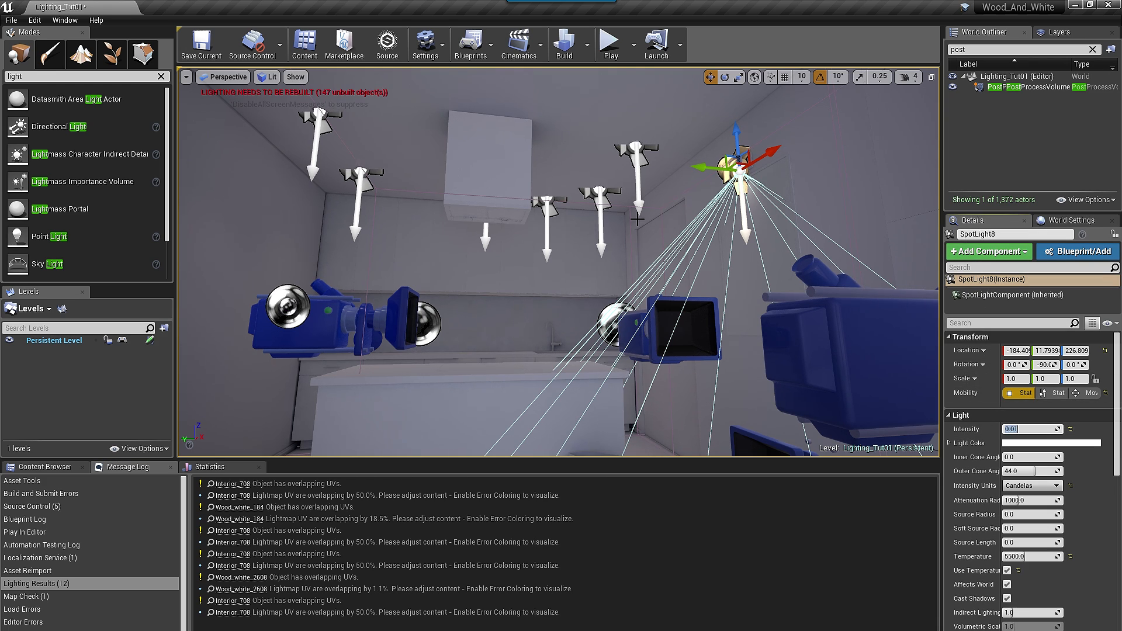
# Step: Delete the extra spotlight from the back row on the kitchen ceiling
pyautogui.click(635, 153)
pyautogui.keyDown('ctrl'); pyautogui.click(601, 190); pyautogui.keyUp('ctrl')
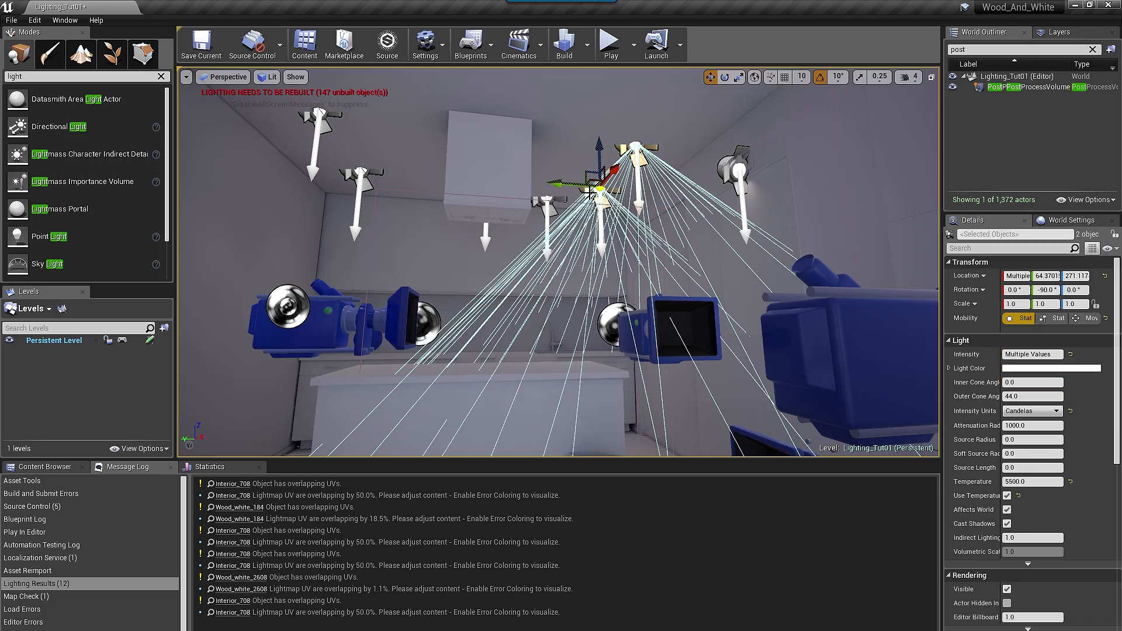
pyautogui.scroll(5, 551, 225)
pyautogui.moveTo(551, 226); pyautogui.dragTo(500, 184, button='right')
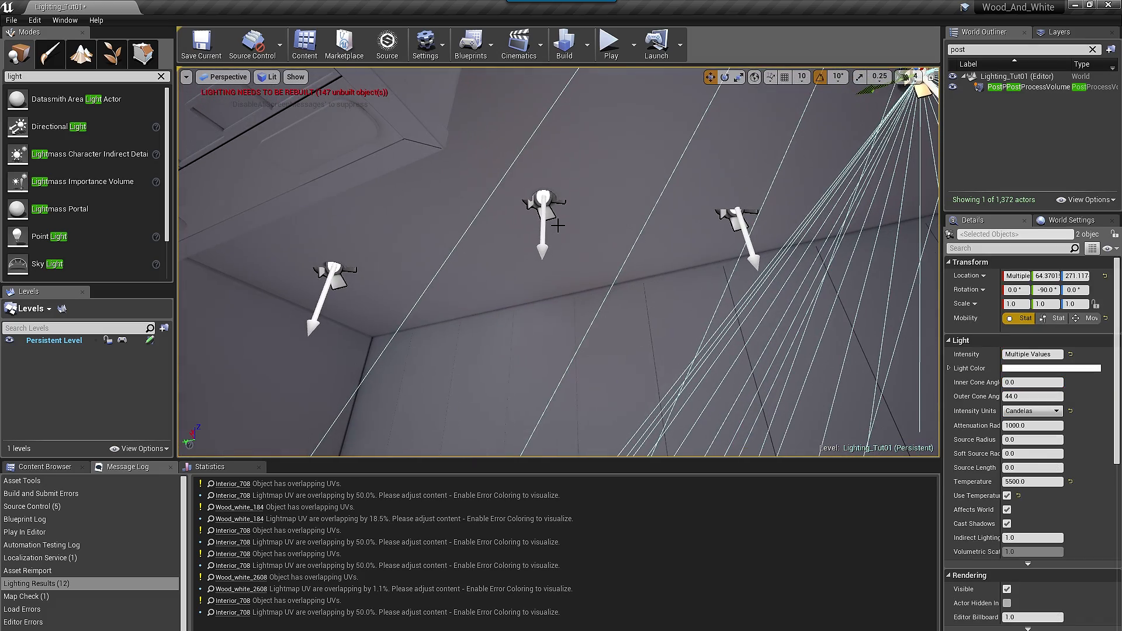
pyautogui.click(741, 219)
pyautogui.moveTo(701, 316); pyautogui.dragTo(675, 354, button='right')
pyautogui.press('Delete')
pyautogui.moveTo(712, 260); pyautogui.dragTo(666, 274, button='right')
# Step: Select the seven ceiling spotlights over the kitchen and living room together, leaving out the one beside the door wall
pyautogui.scroll(-6, 712, 257)
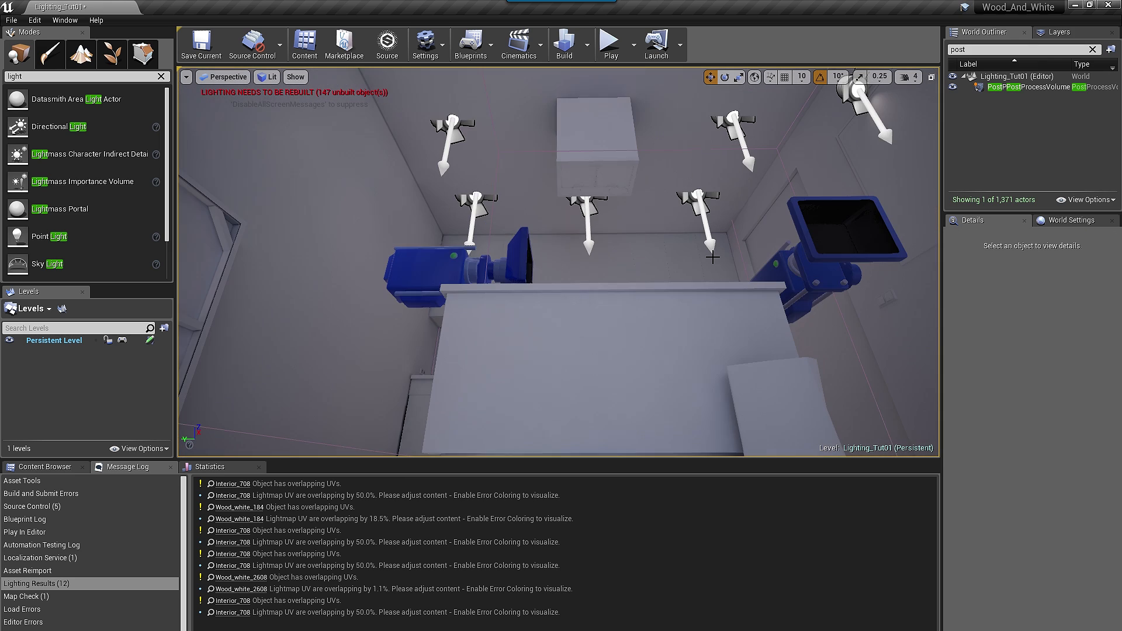
pyautogui.scroll(-4, 713, 257)
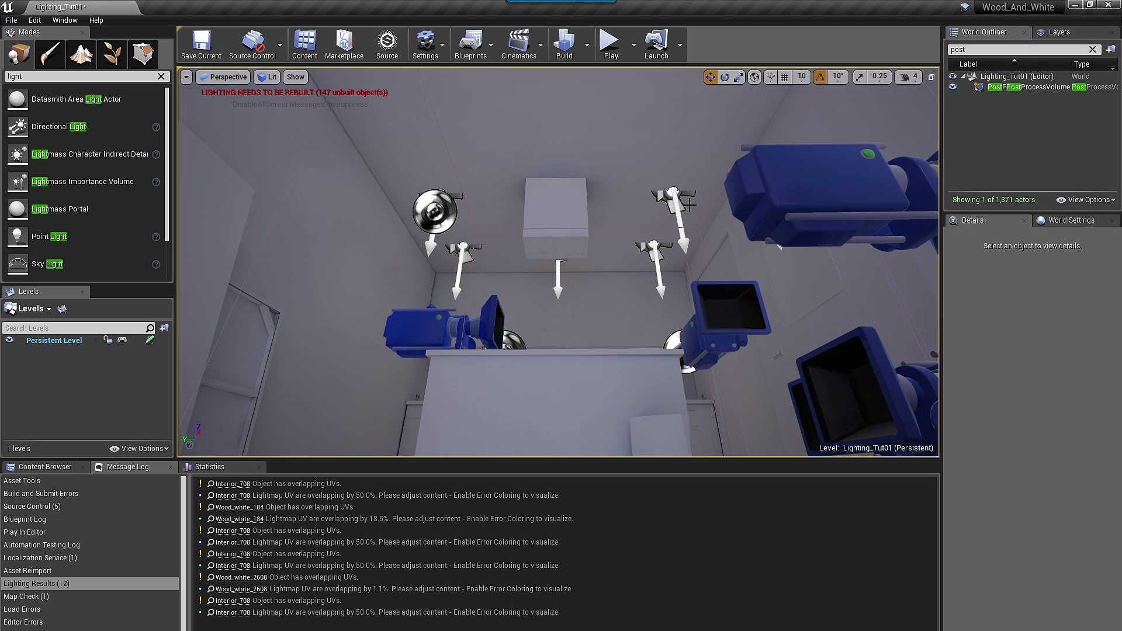
pyautogui.click(672, 205)
pyautogui.keyDown('ctrl'); pyautogui.click(655, 247); pyautogui.keyUp('ctrl')
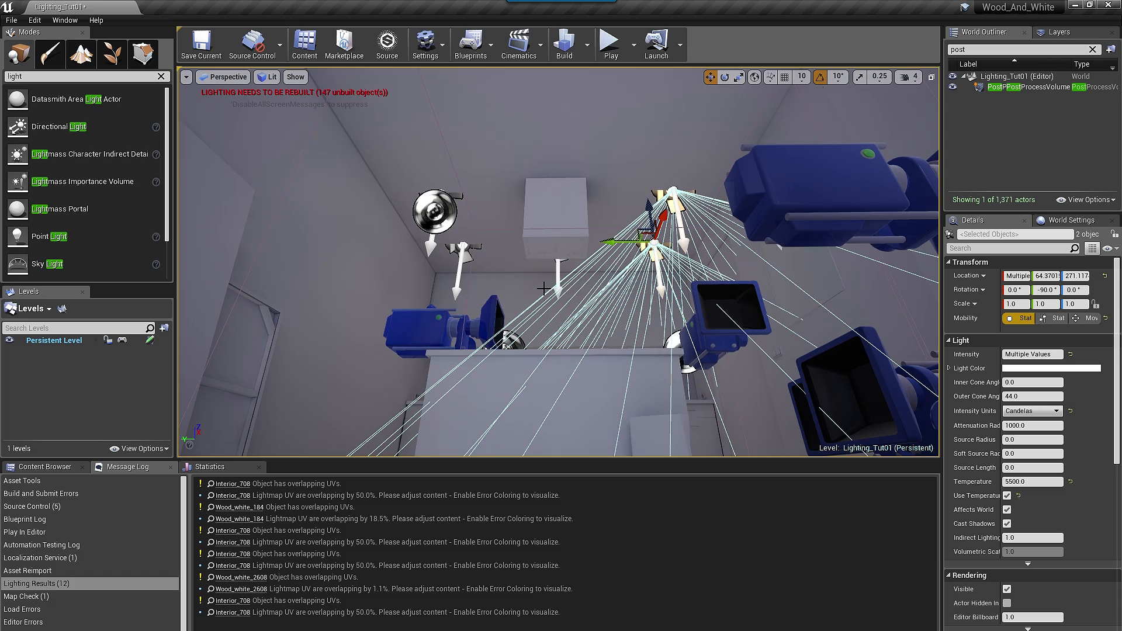
pyautogui.keyDown('ctrl'); pyautogui.click(461, 250); pyautogui.keyUp('ctrl')
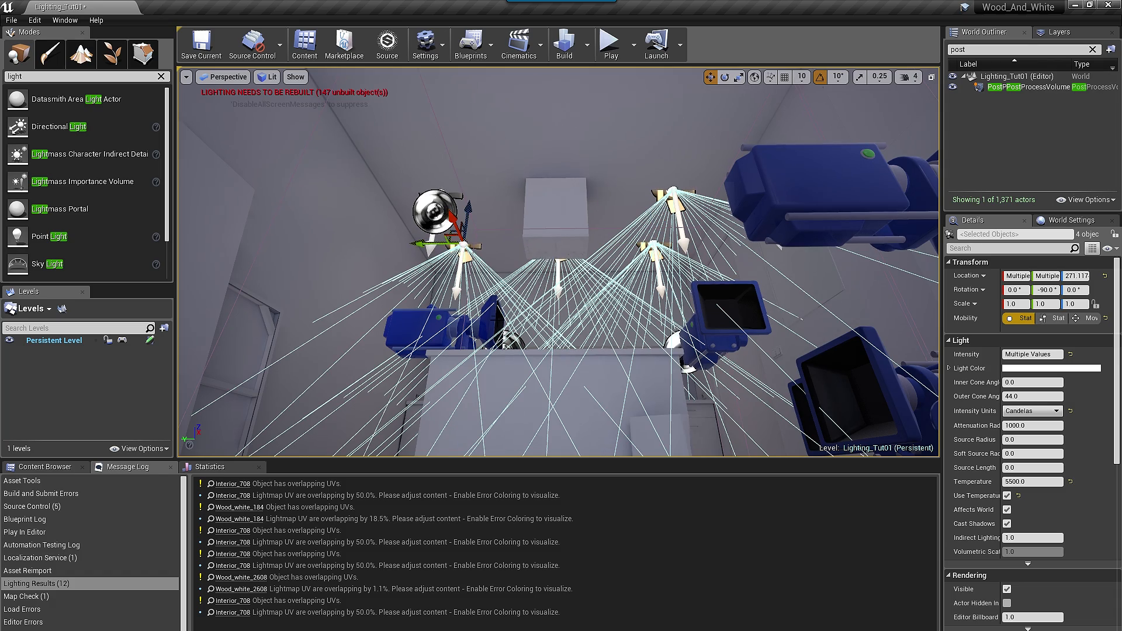
pyautogui.moveTo(462, 251); pyautogui.dragTo(251, 204, button='right')
pyautogui.keyDown('ctrl'); pyautogui.click(383, 231); pyautogui.keyUp('ctrl')
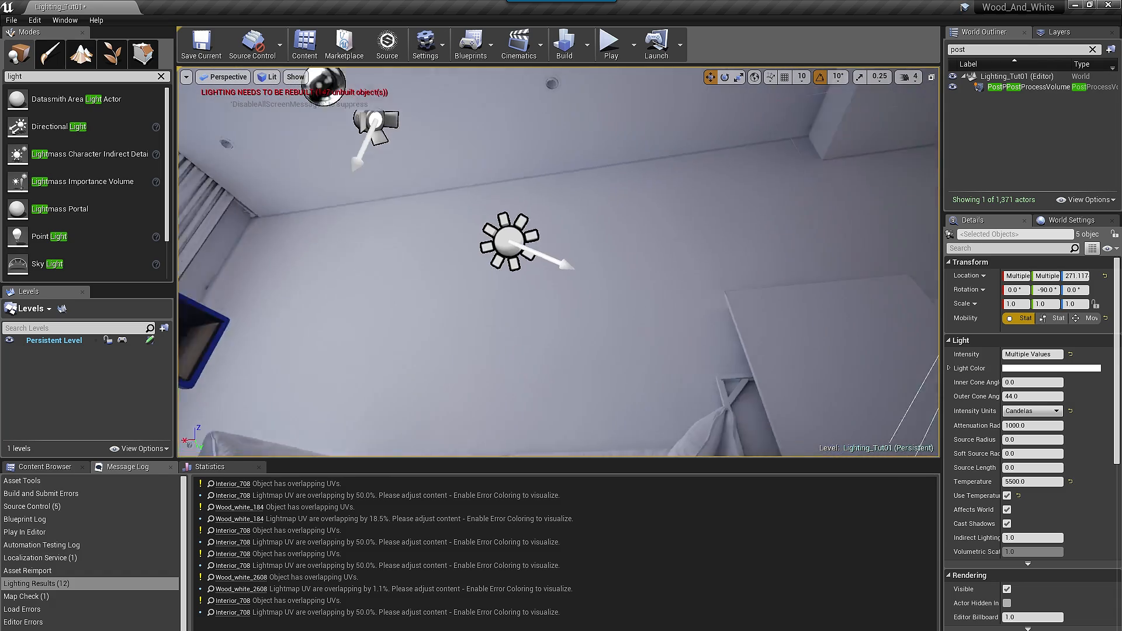
pyautogui.moveTo(646, 217); pyautogui.dragTo(549, 219, button='right')
pyautogui.keyDown('ctrl'); pyautogui.click(478, 164); pyautogui.keyUp('ctrl')
pyautogui.moveTo(655, 192); pyautogui.dragTo(441, 219, button='right')
pyautogui.keyDown('ctrl'); pyautogui.click(543, 101); pyautogui.keyUp('ctrl')
pyautogui.moveTo(626, 288); pyautogui.dragTo(272, 383, button='right')
pyautogui.moveTo(701, 225)
pyautogui.mouseDown(button='right')
pyautogui.moveTo(672, 228)
pyautogui.moveTo(715, 221)
pyautogui.mouseUp(button='right')
pyautogui.scroll(5, 672, 229)
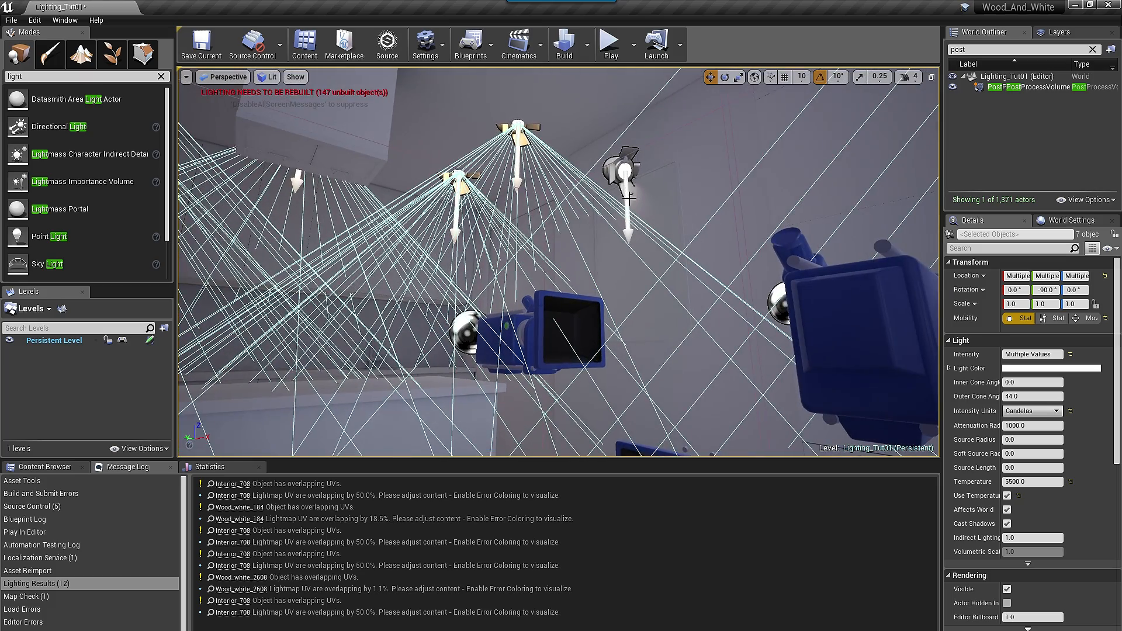
pyautogui.moveTo(629, 199); pyautogui.dragTo(622, 174, button='right')
pyautogui.press('Delete')
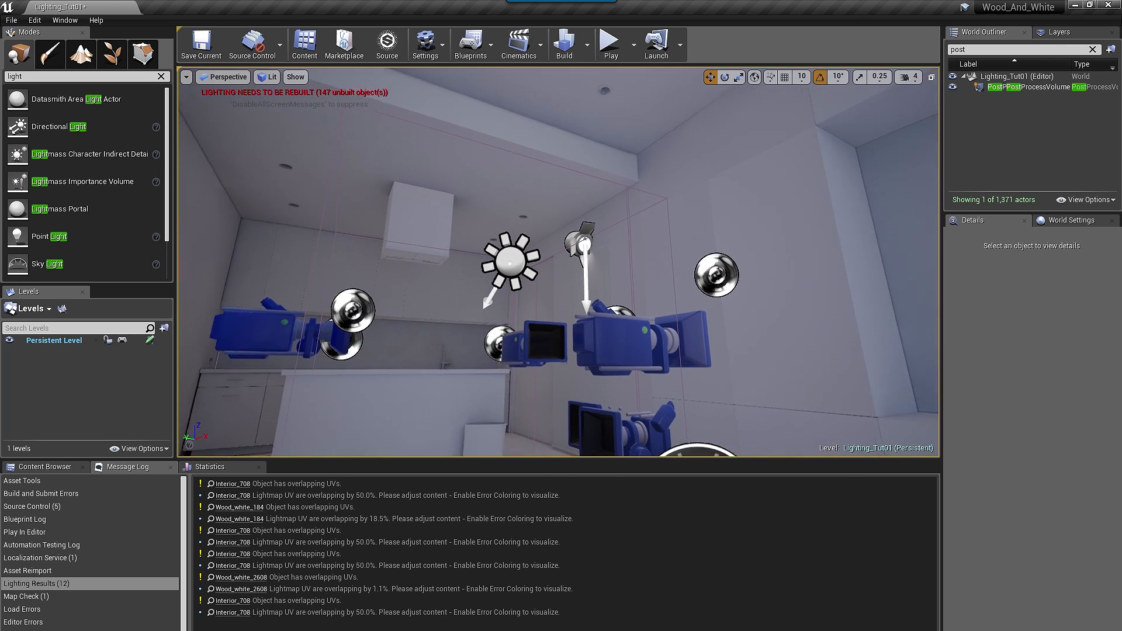
pyautogui.moveTo(719, 281); pyautogui.dragTo(696, 288, button='right')
pyautogui.hotkey('ctrl', 'z')
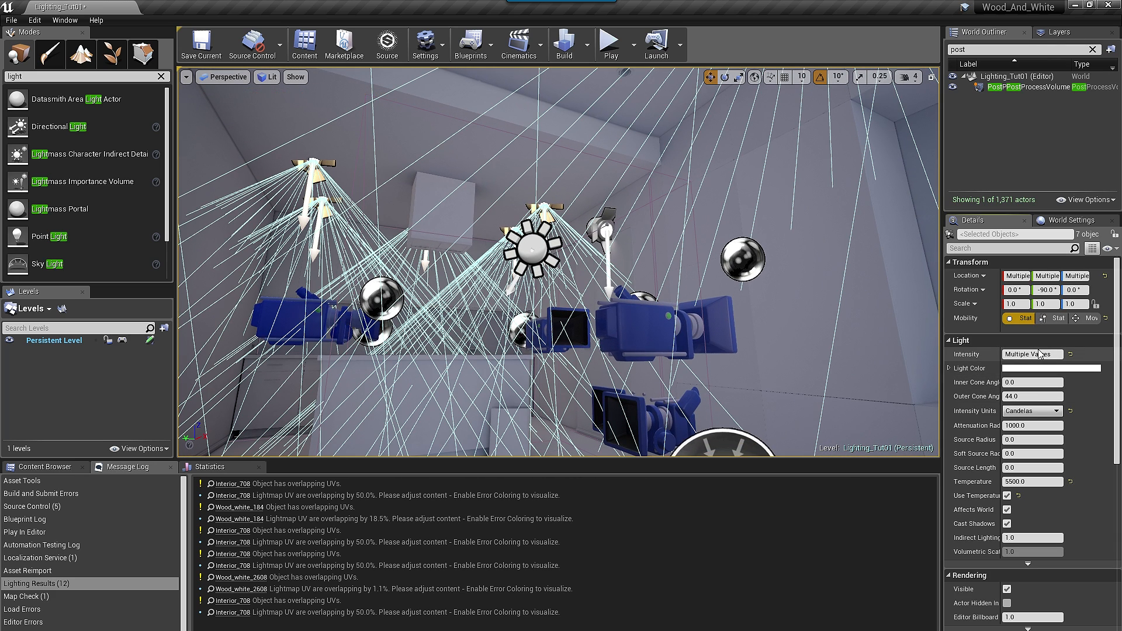
# Step: Set the intensity of the seven selected ceiling spotlights to 0.3 candelas
pyautogui.click(1052, 355)
pyautogui.write('.')
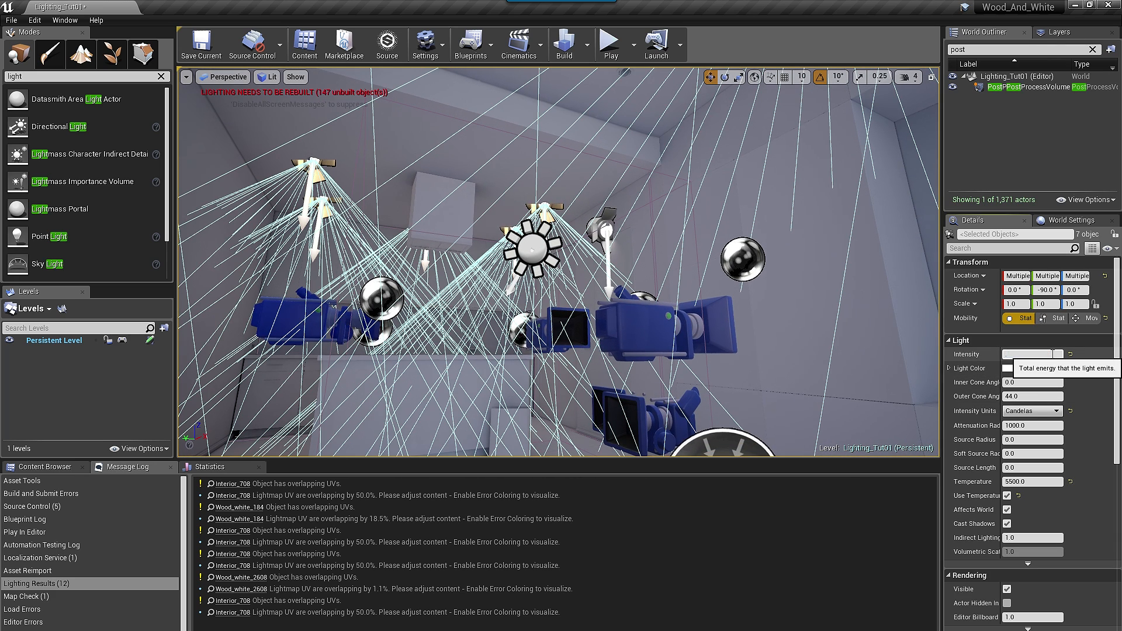
pyautogui.write('3')
# Step: Examine the room with the editor icons hidden, from the kitchen island through the doorway to the adjoining rooms
pyautogui.moveTo(712, 288); pyautogui.dragTo(693, 328, button='right')
pyautogui.press('g')
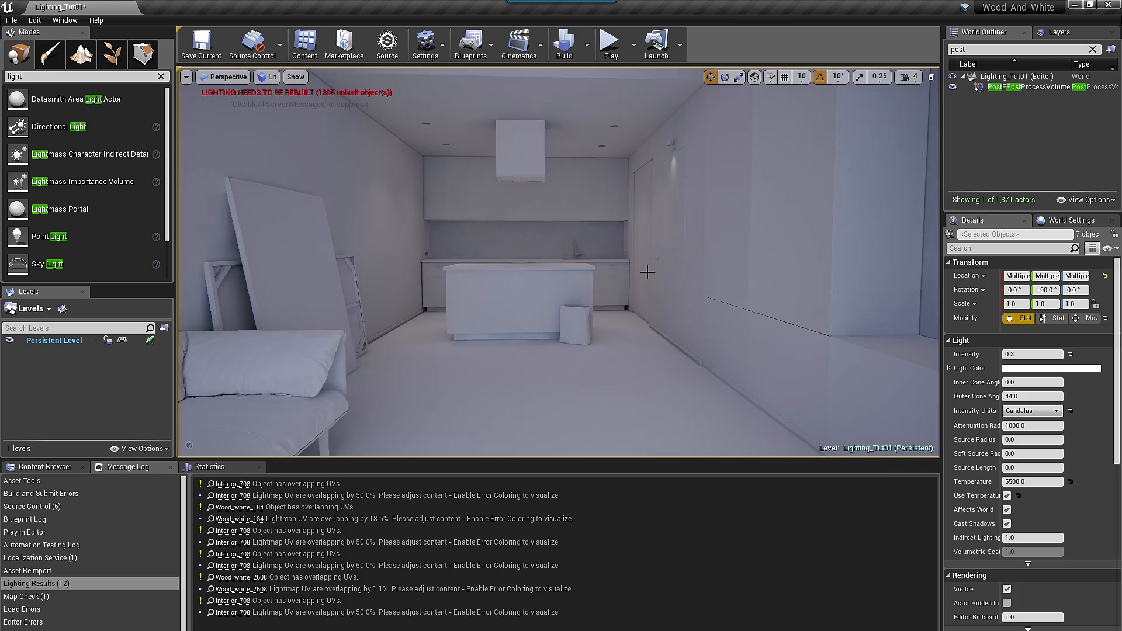
pyautogui.scroll(5, 648, 277)
pyautogui.moveTo(649, 276); pyautogui.dragTo(585, 324, button='right')
pyautogui.scroll(5, 649, 277)
pyautogui.scroll(5, 661, 277)
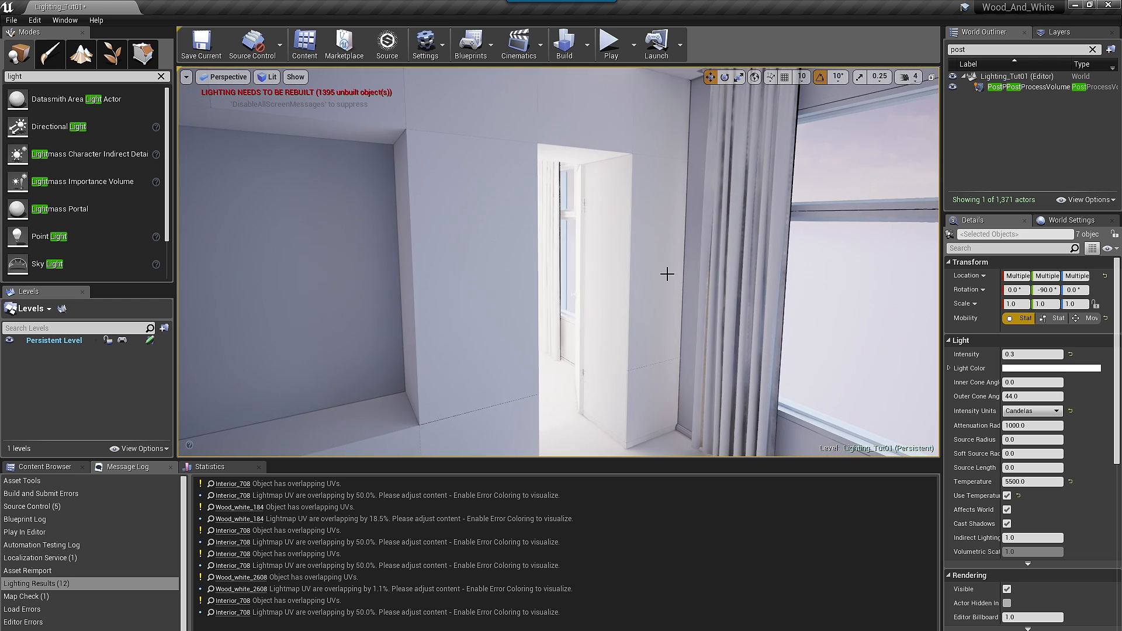
pyautogui.scroll(5, 667, 273)
pyautogui.moveTo(666, 273); pyautogui.dragTo(444, 236, button='right')
pyautogui.scroll(5, 651, 273)
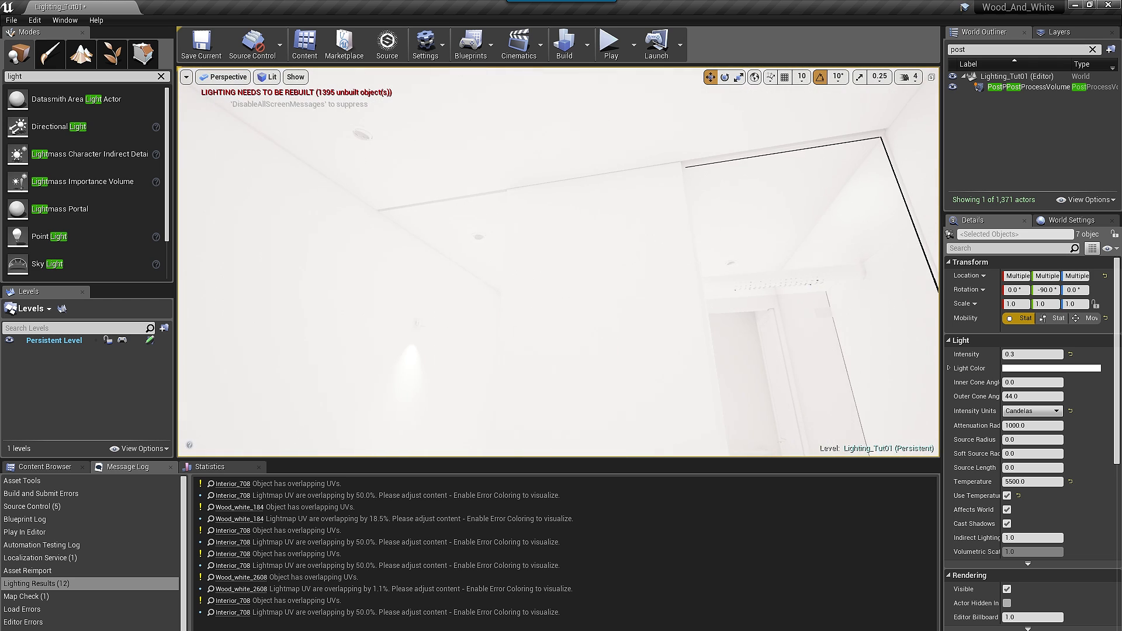
pyautogui.moveTo(651, 273); pyautogui.dragTo(586, 287, button='right')
# Step: Show the editor icons, select the seven spotlights in the hallway and adjoining rooms, and set their intensity to 0.25 in Candelas
pyautogui.press('g')
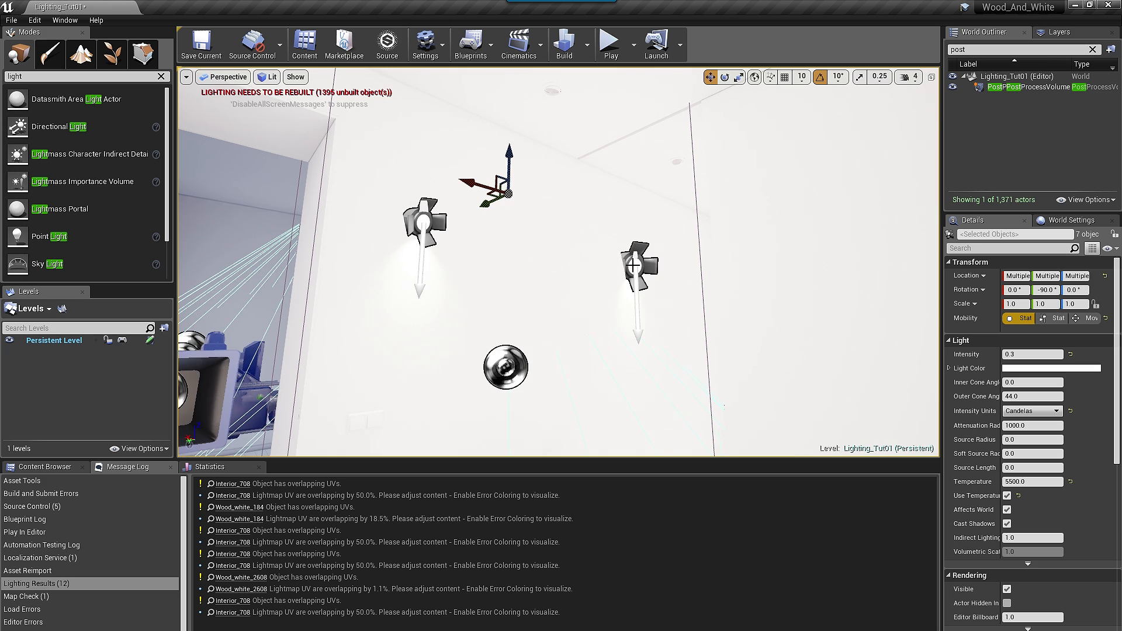
pyautogui.click(423, 221)
pyautogui.keyDown('ctrl'); pyautogui.click(639, 264); pyautogui.keyUp('ctrl')
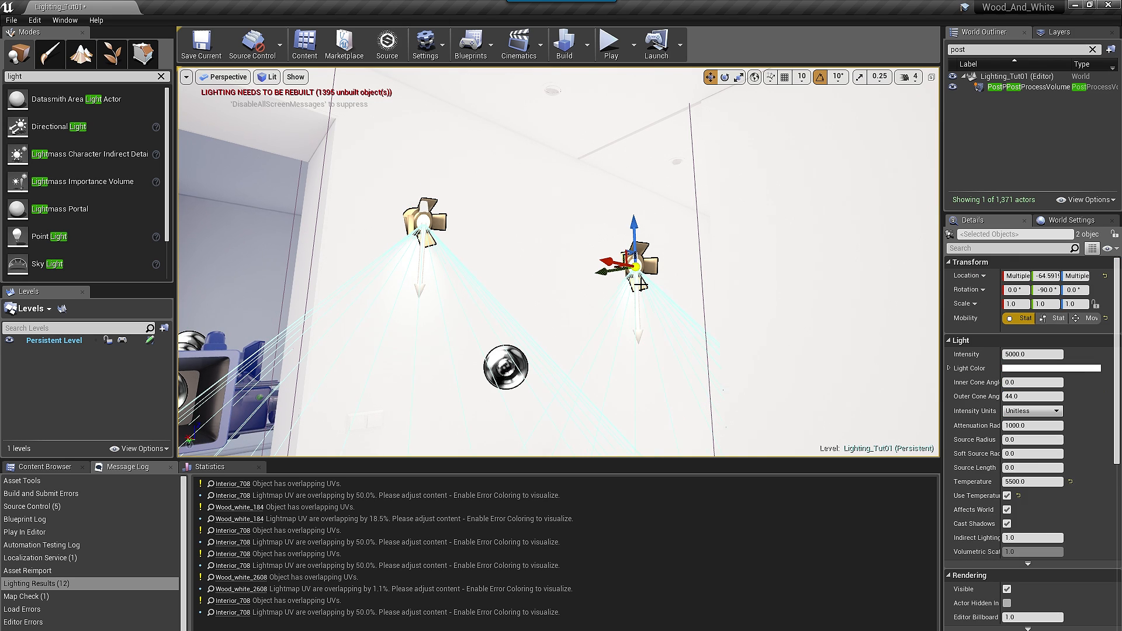
pyautogui.moveTo(739, 298); pyautogui.dragTo(665, 327, button='right')
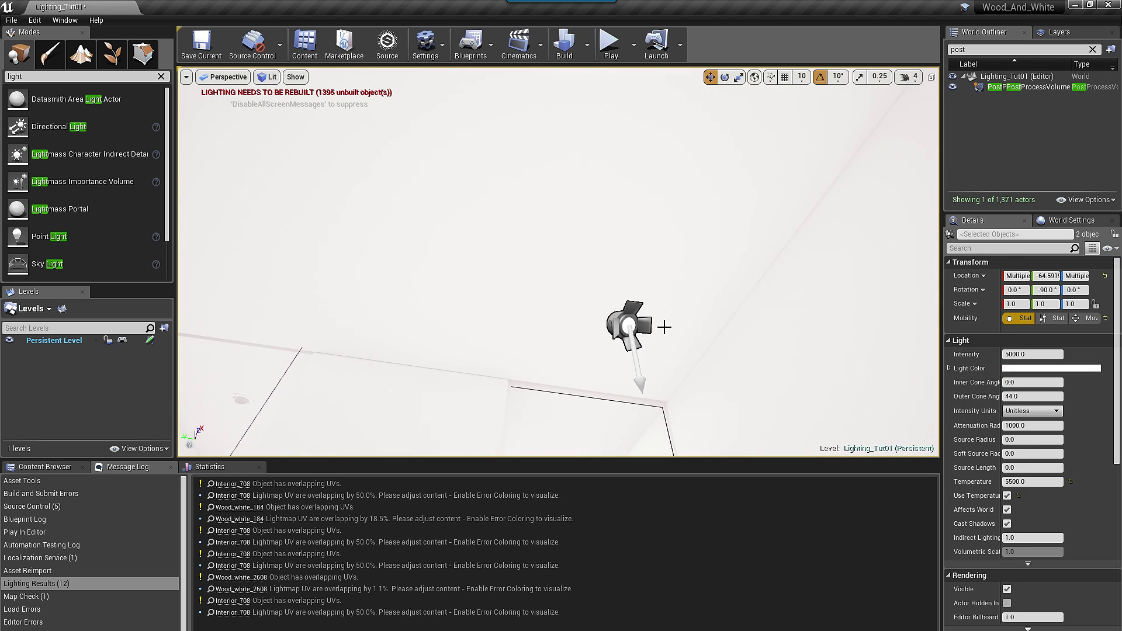
pyautogui.moveTo(726, 286); pyautogui.dragTo(665, 334, button='right')
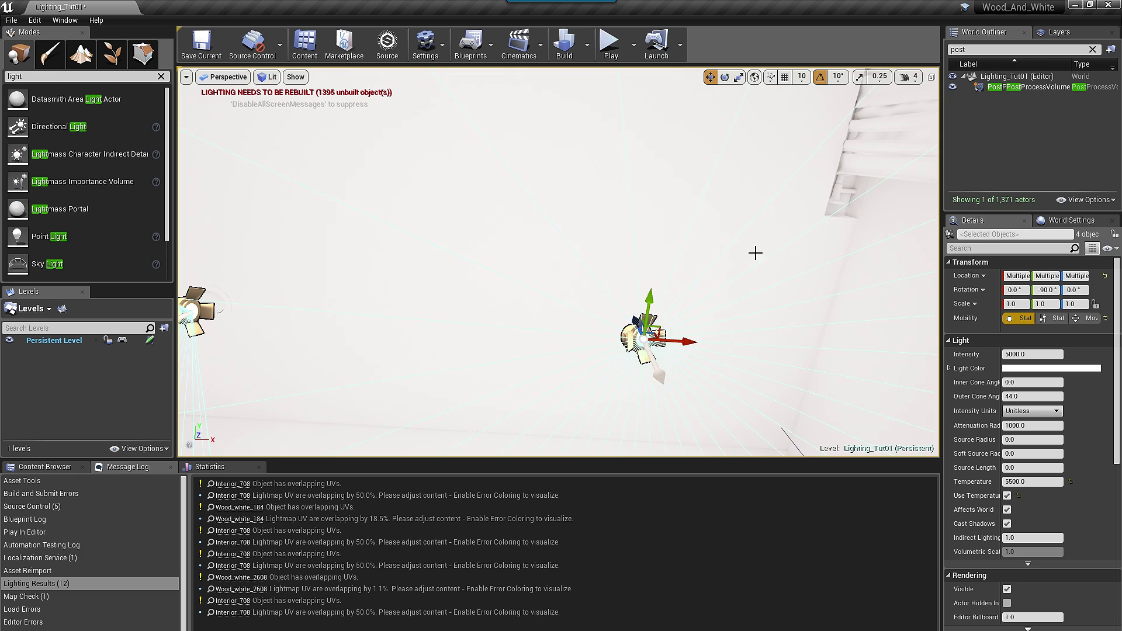
pyautogui.moveTo(755, 252); pyautogui.dragTo(625, 327, button='right')
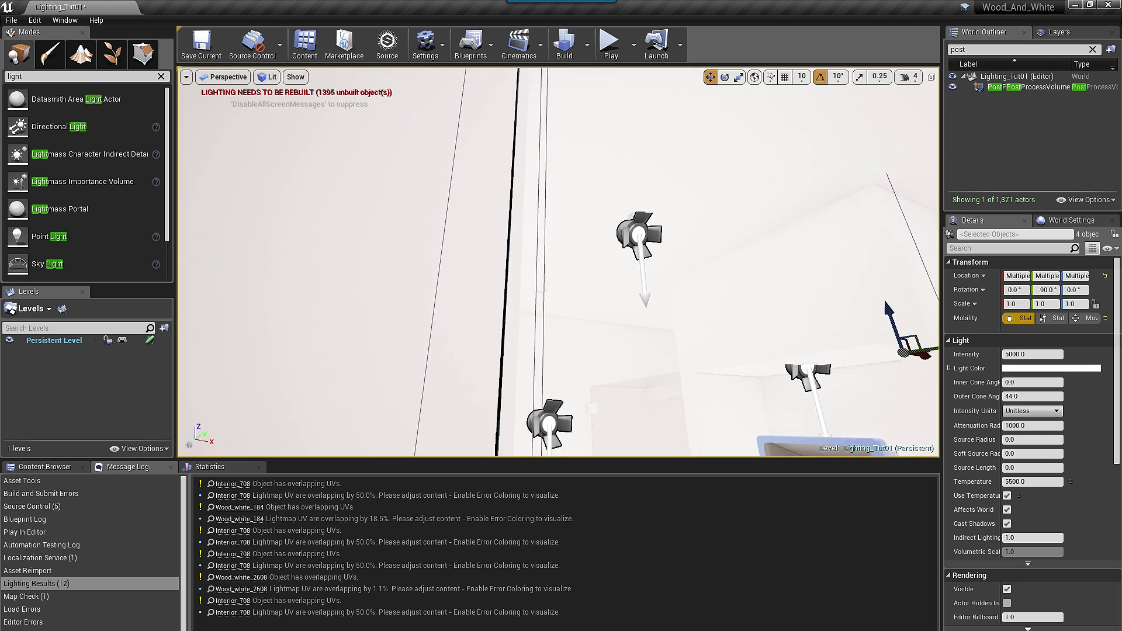
pyautogui.keyDown('ctrl'); pyautogui.click(639, 233); pyautogui.keyUp('ctrl')
pyautogui.moveTo(553, 293); pyautogui.dragTo(657, 208, button='right')
pyautogui.keyDown('ctrl'); pyautogui.click(458, 270); pyautogui.keyUp('ctrl')
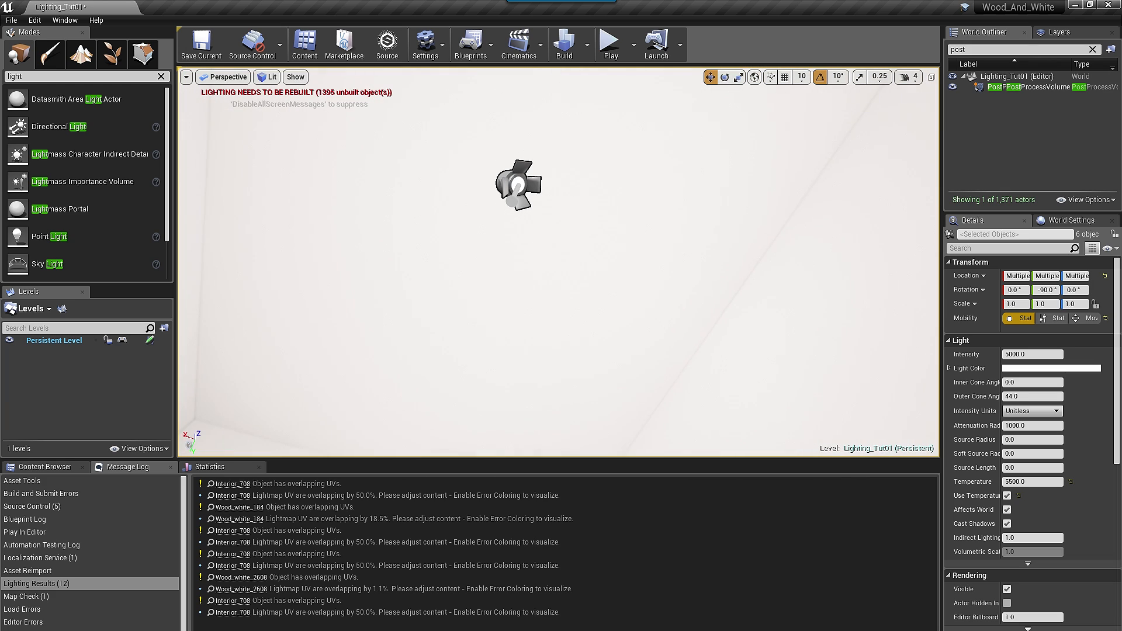
pyautogui.keyDown('ctrl'); pyautogui.click(522, 188); pyautogui.keyUp('ctrl')
pyautogui.click(1041, 355)
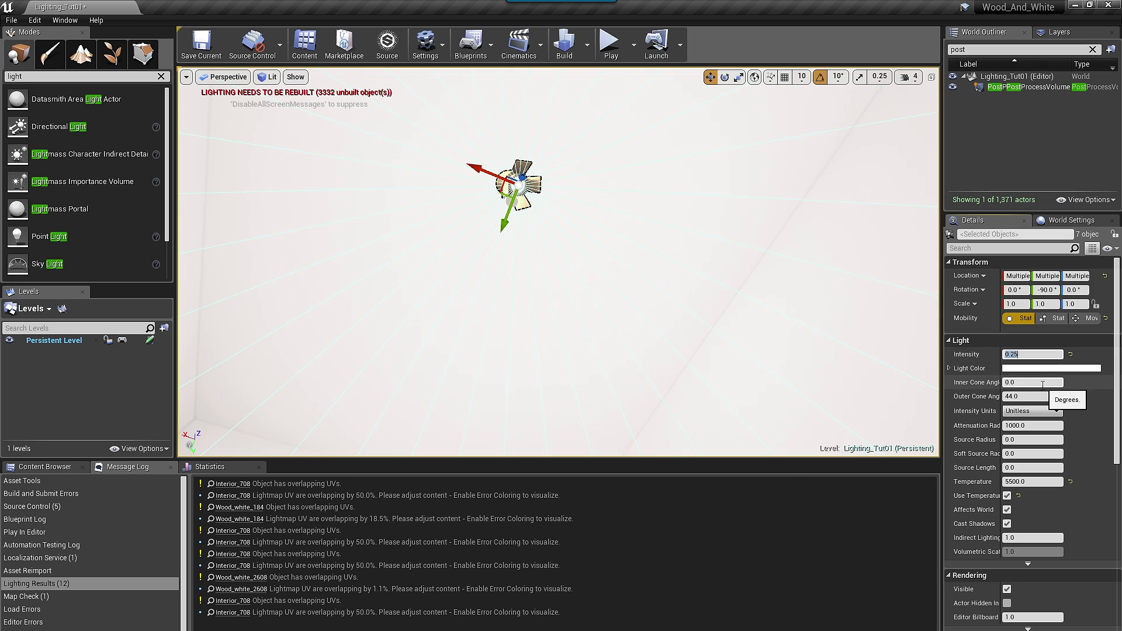
pyautogui.click(1038, 411)
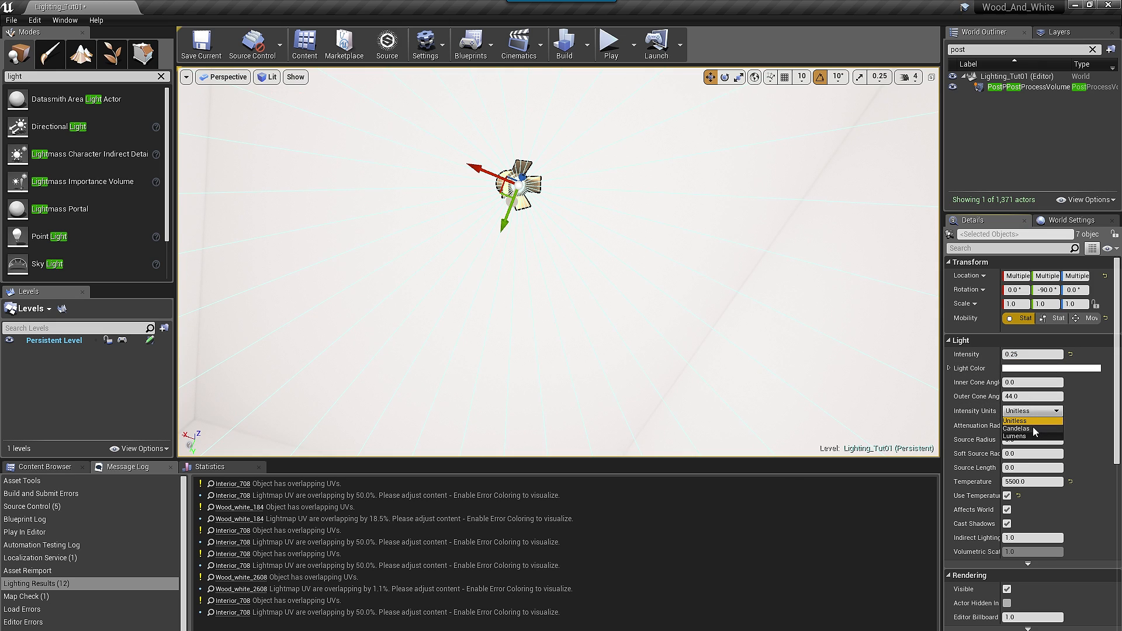
pyautogui.click(1034, 429)
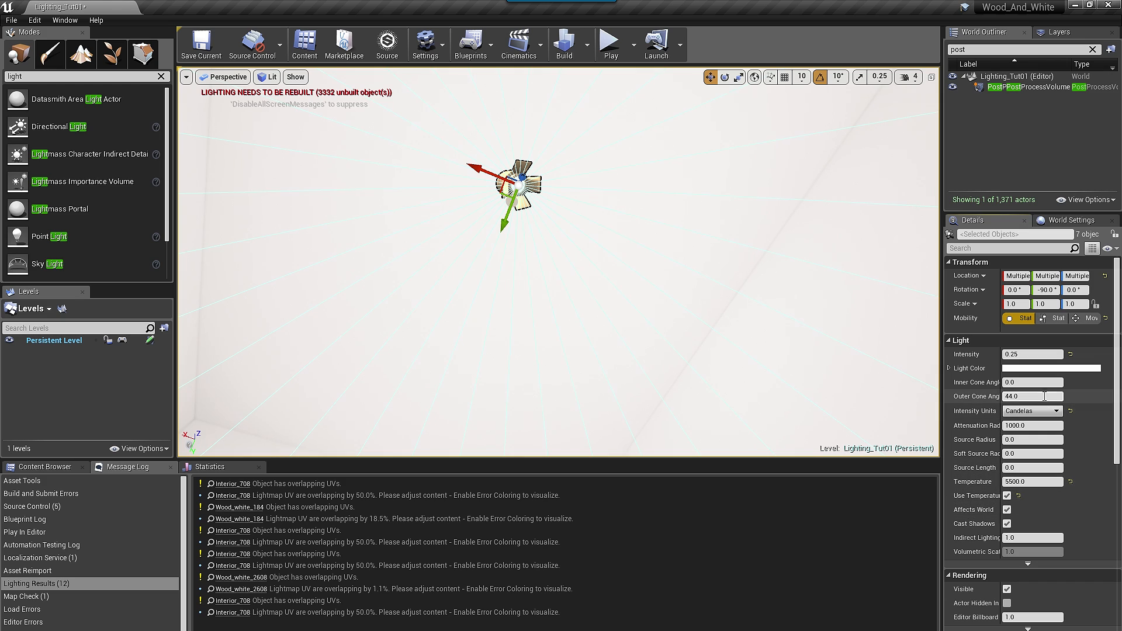
# Step: Lower the intensity of the two hallway wall spotlights to 0.01
pyautogui.moveTo(700, 257); pyautogui.dragTo(672, 362, button='right')
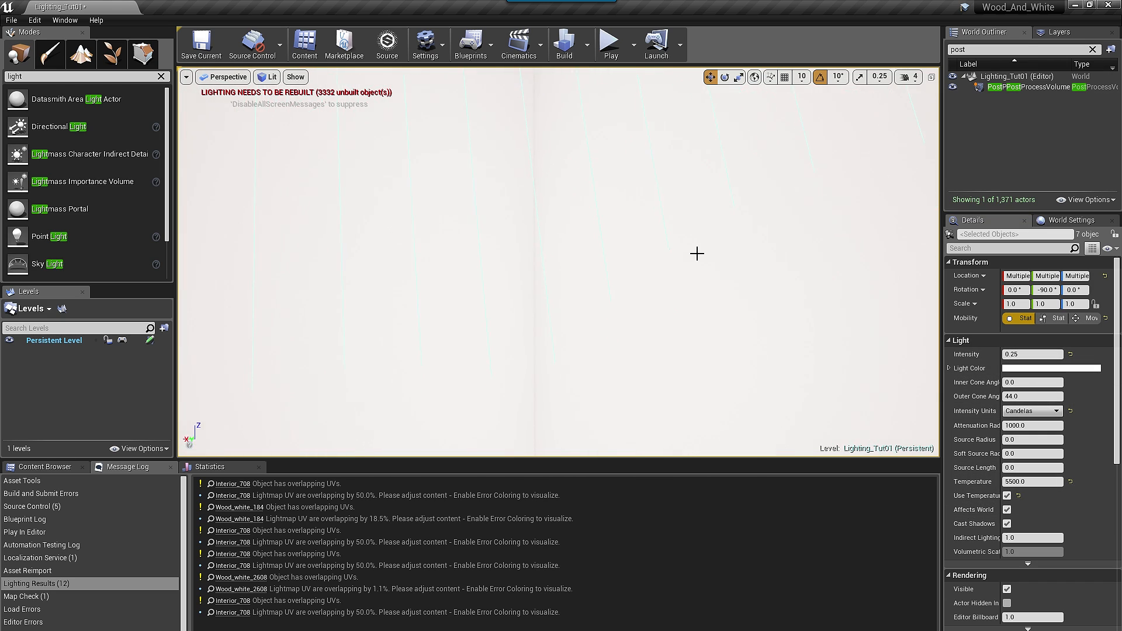
pyautogui.press('1')
pyautogui.press('2')
pyautogui.press('3')
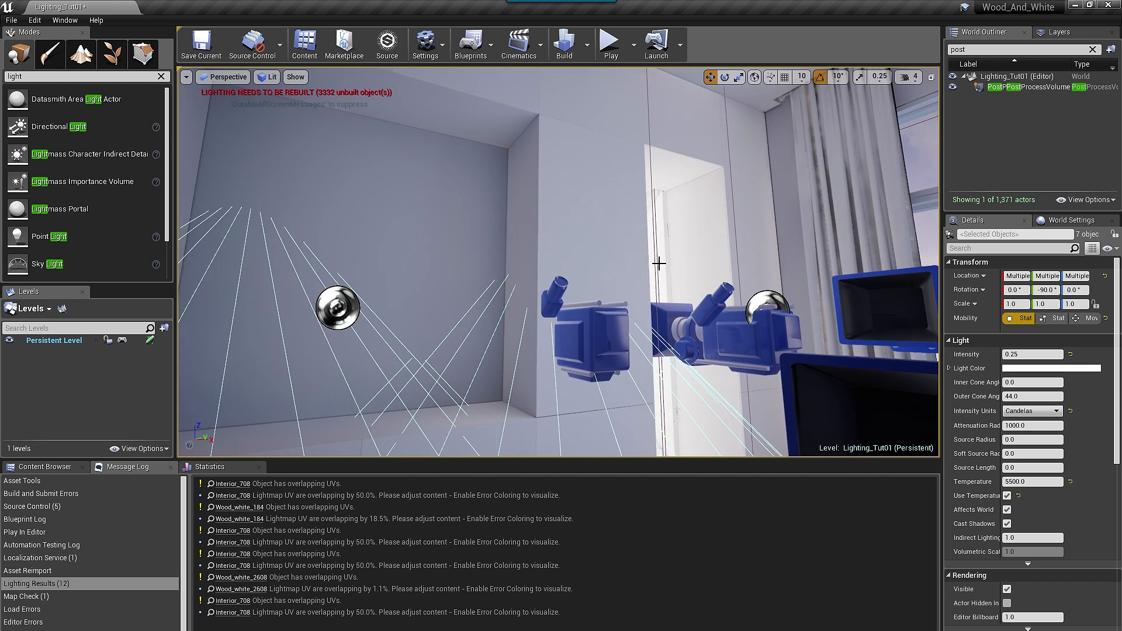
pyautogui.press('4')
pyautogui.press('5')
pyautogui.moveTo(644, 262); pyautogui.dragTo(503, 262, button='right')
pyautogui.moveTo(775, 226); pyautogui.dragTo(561, 228, button='right')
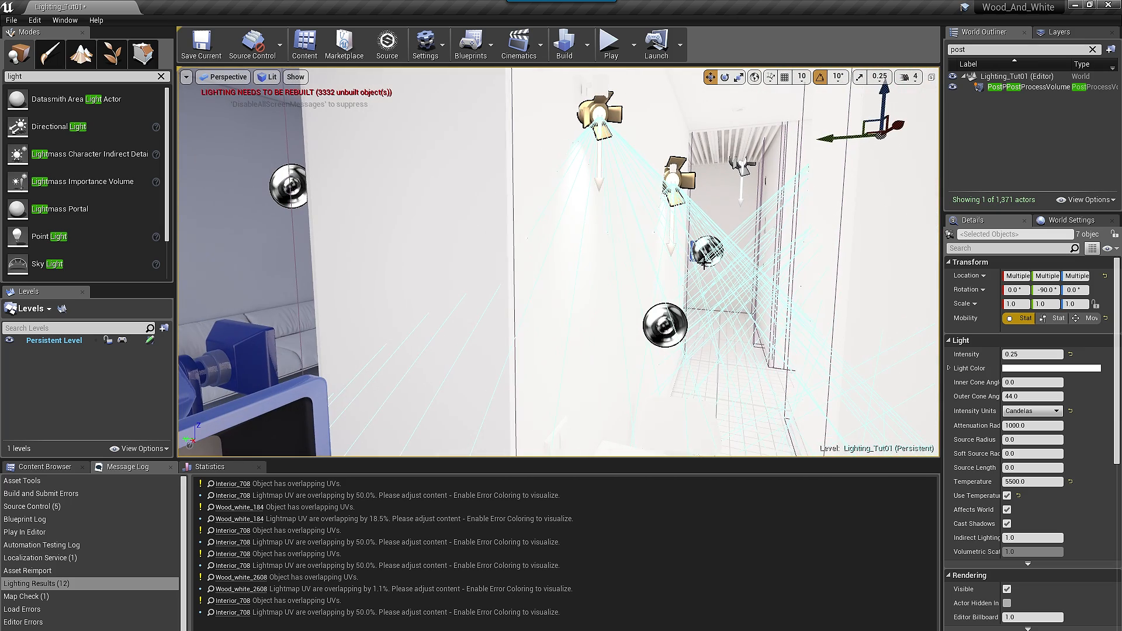
pyautogui.moveTo(704, 264); pyautogui.dragTo(699, 204, button='right')
pyautogui.click(692, 274)
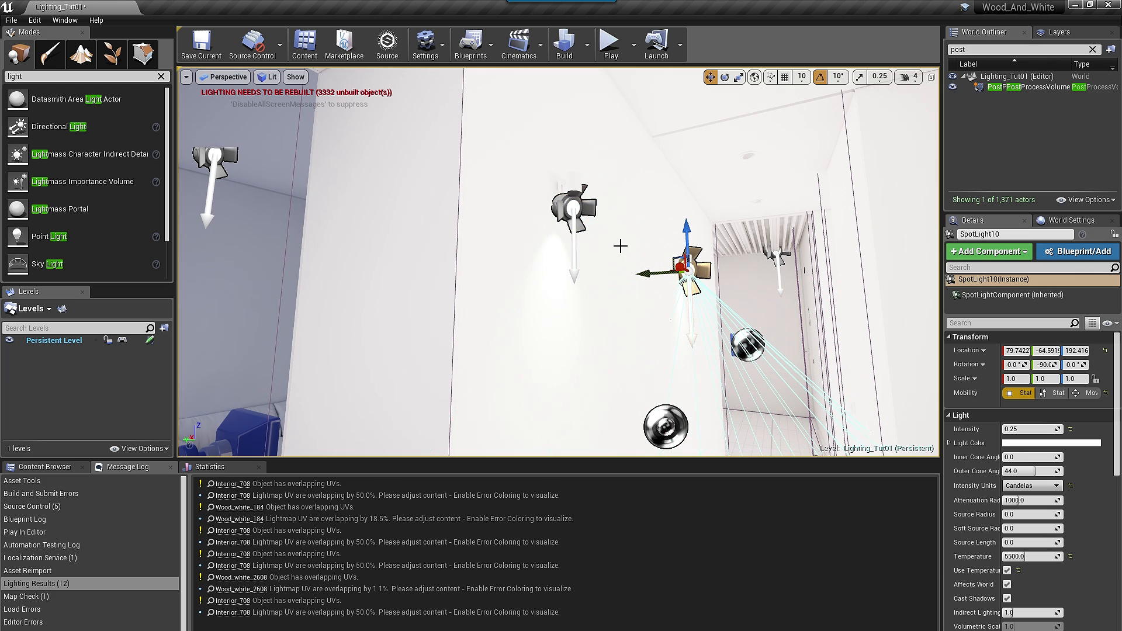
pyautogui.keyDown('ctrl'); pyautogui.click(578, 215); pyautogui.keyUp('ctrl')
pyautogui.click(1032, 355)
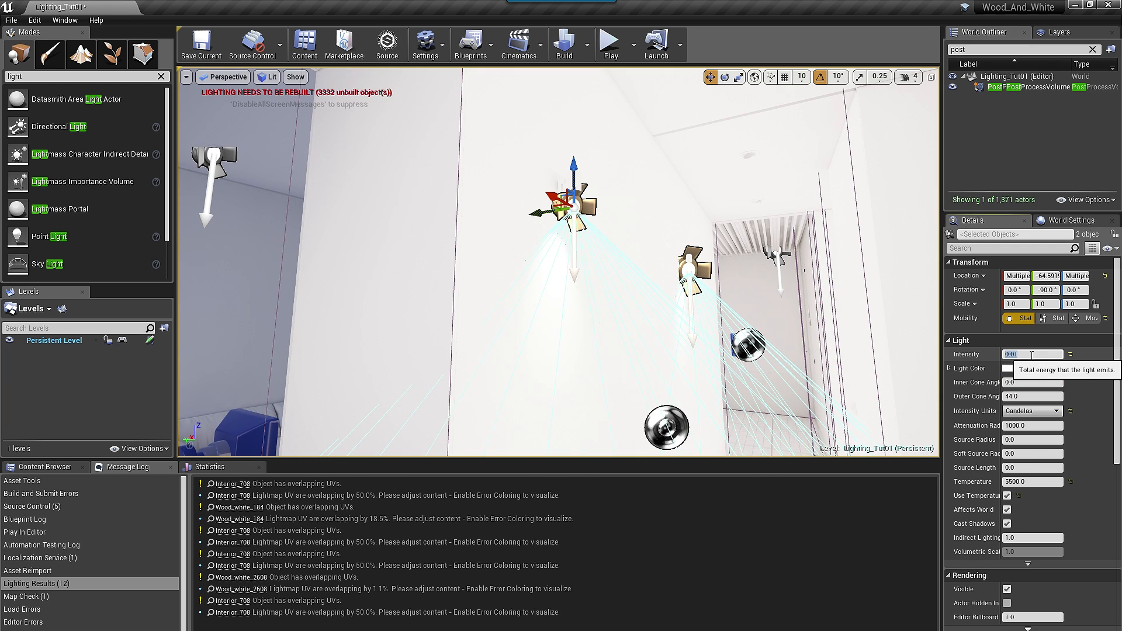
# Step: Delete the spotlight below the slatted ceiling and another spotlight in the adjoining white room
pyautogui.moveTo(696, 313); pyautogui.dragTo(766, 319, button='right')
pyautogui.scroll(5, 639, 296)
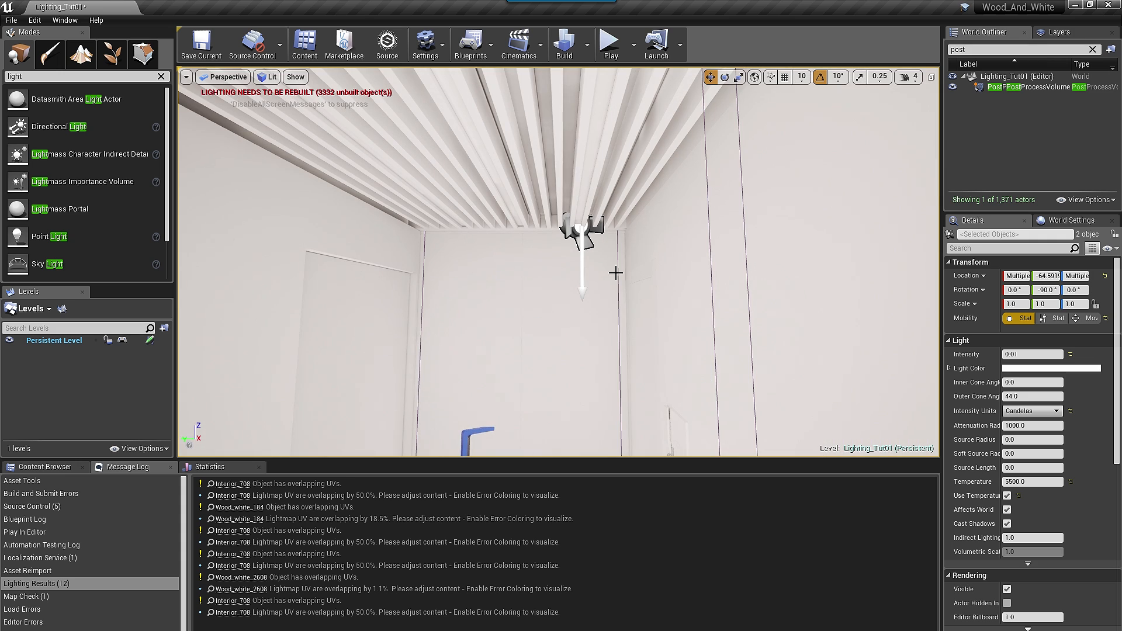
pyautogui.click(587, 234)
pyautogui.moveTo(683, 256); pyautogui.dragTo(847, 277, button='right')
pyautogui.press('Delete')
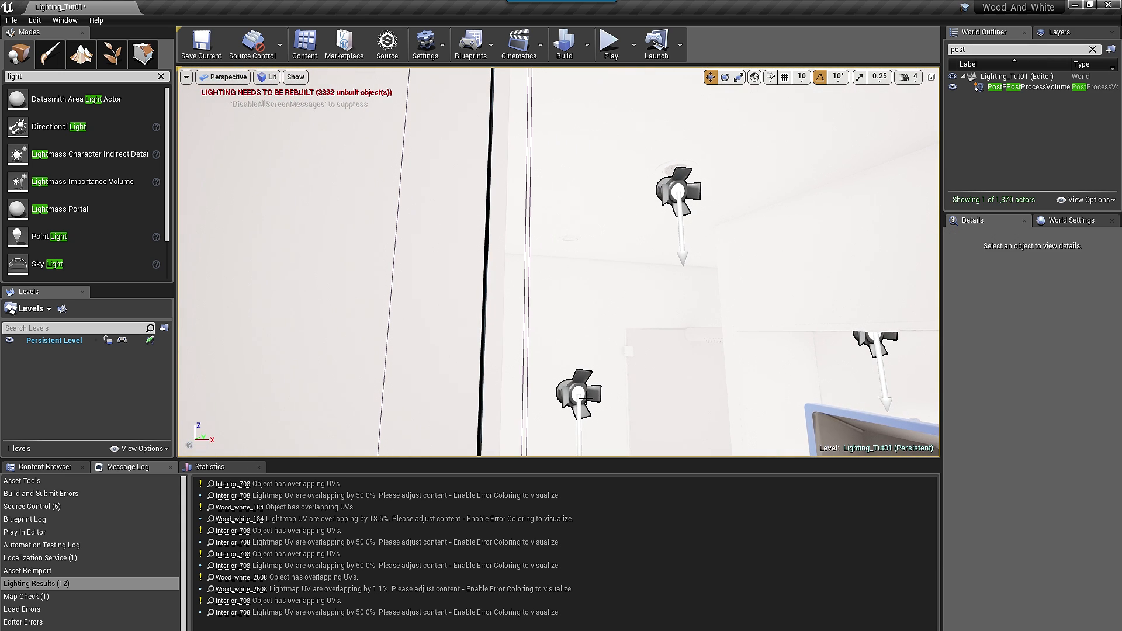
pyautogui.click(584, 398)
pyautogui.moveTo(693, 321); pyautogui.dragTo(705, 421, button='right')
pyautogui.press('Delete')
# Step: Hide the editor icons in the overall living room view and build the lighting
pyautogui.moveTo(693, 321); pyautogui.dragTo(605, 222, button='right')
pyautogui.press('w')
pyautogui.press('w')
pyautogui.moveTo(703, 258); pyautogui.dragTo(509, 318, button='right')
pyautogui.moveTo(714, 237); pyautogui.dragTo(590, 272, button='right')
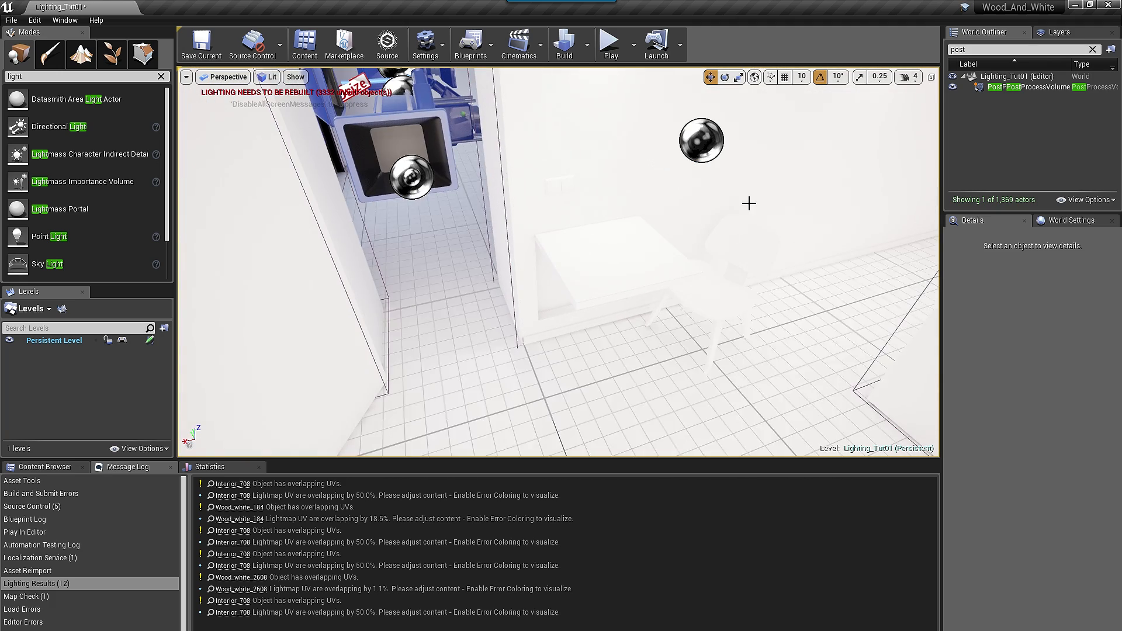
pyautogui.moveTo(748, 202); pyautogui.dragTo(701, 220, button='right')
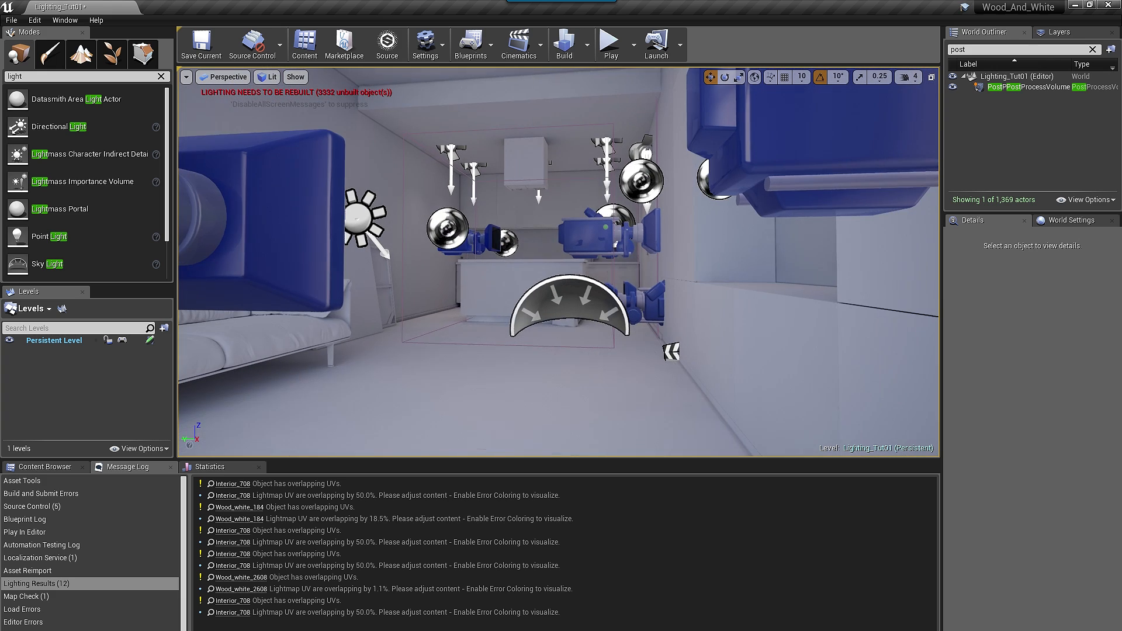
pyautogui.press('g')
pyautogui.press('1')
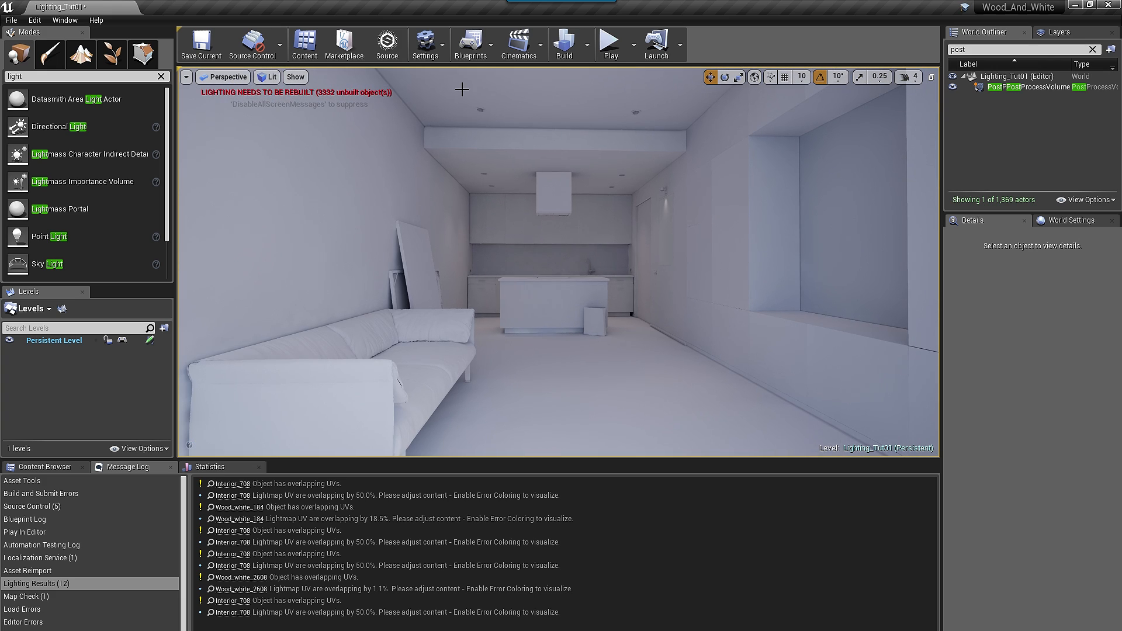
pyautogui.click(564, 47)
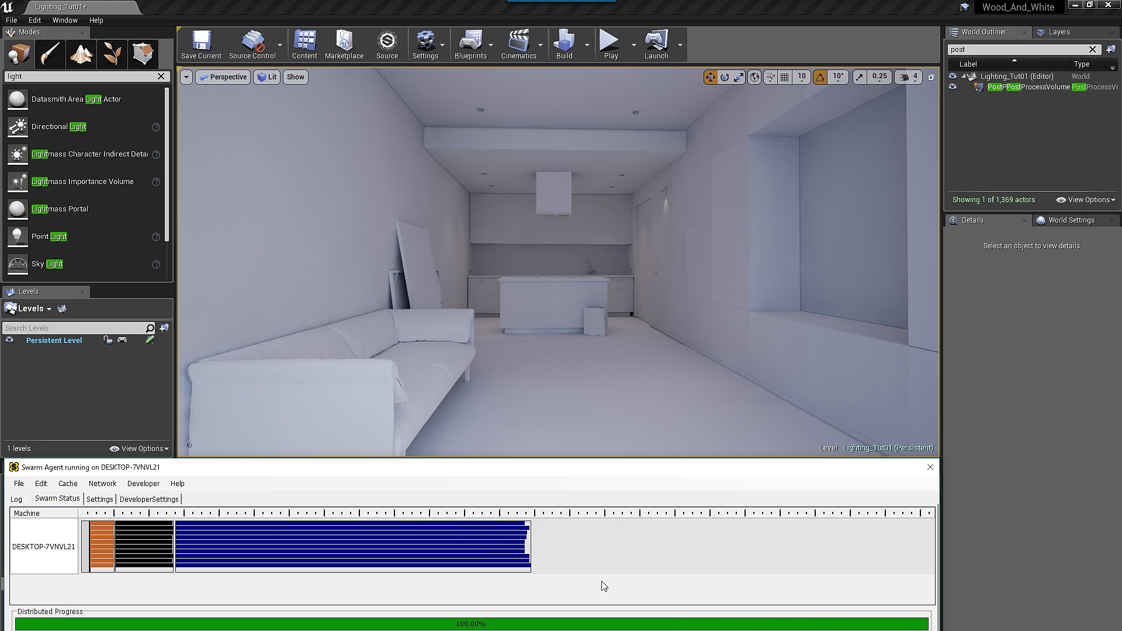
# Step: Examine the newly baked lighting around the kitchen island, the door wall and the adjoining room
pyautogui.scroll(6, 584, 267)
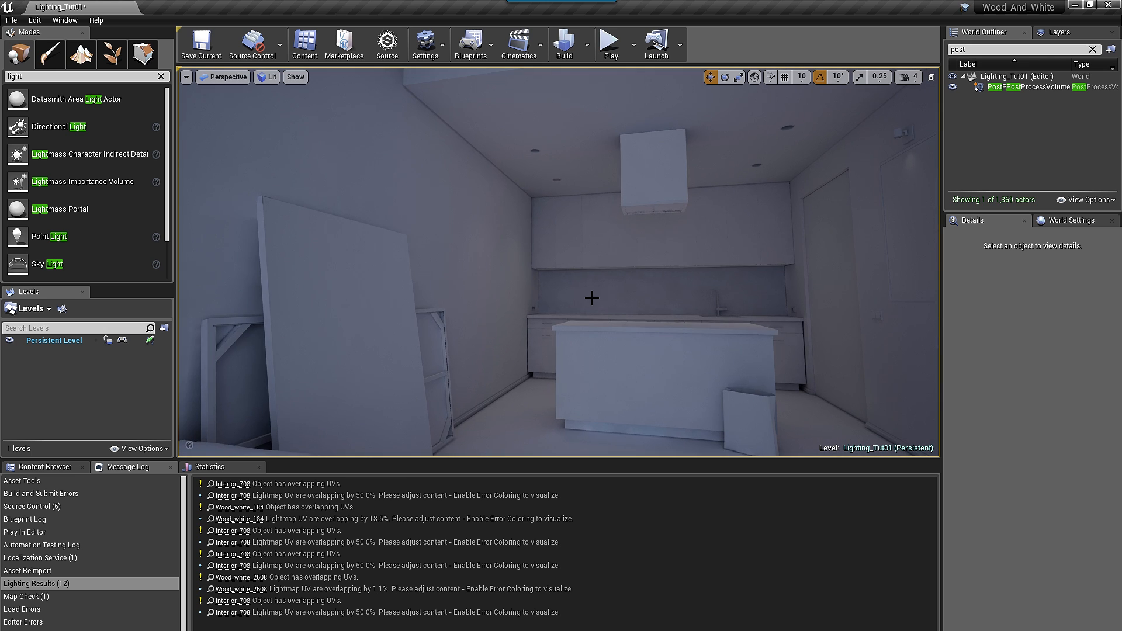
pyautogui.moveTo(592, 298); pyautogui.dragTo(650, 269, button='right')
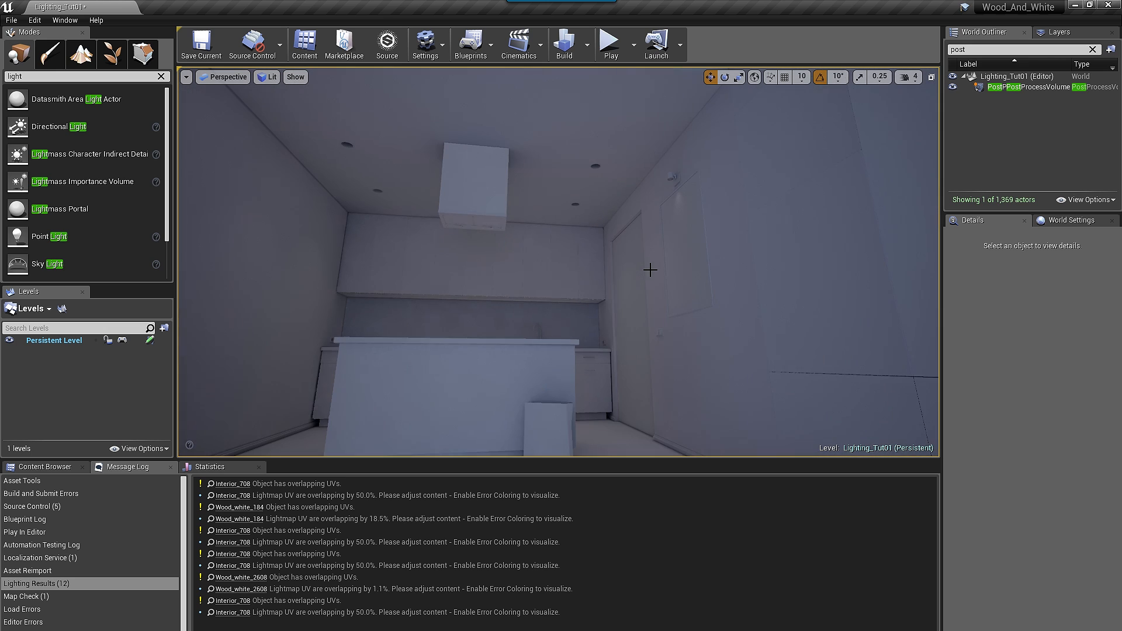
pyautogui.scroll(-3, 676, 233)
pyautogui.moveTo(675, 232)
pyautogui.mouseDown(button='right')
pyautogui.moveTo(665, 234)
pyautogui.moveTo(687, 237)
pyautogui.mouseUp(button='right')
pyautogui.scroll(3, 665, 233)
pyautogui.scroll(-5, 610, 250)
pyautogui.moveTo(610, 250); pyautogui.dragTo(743, 268, button='right')
pyautogui.scroll(2, 611, 251)
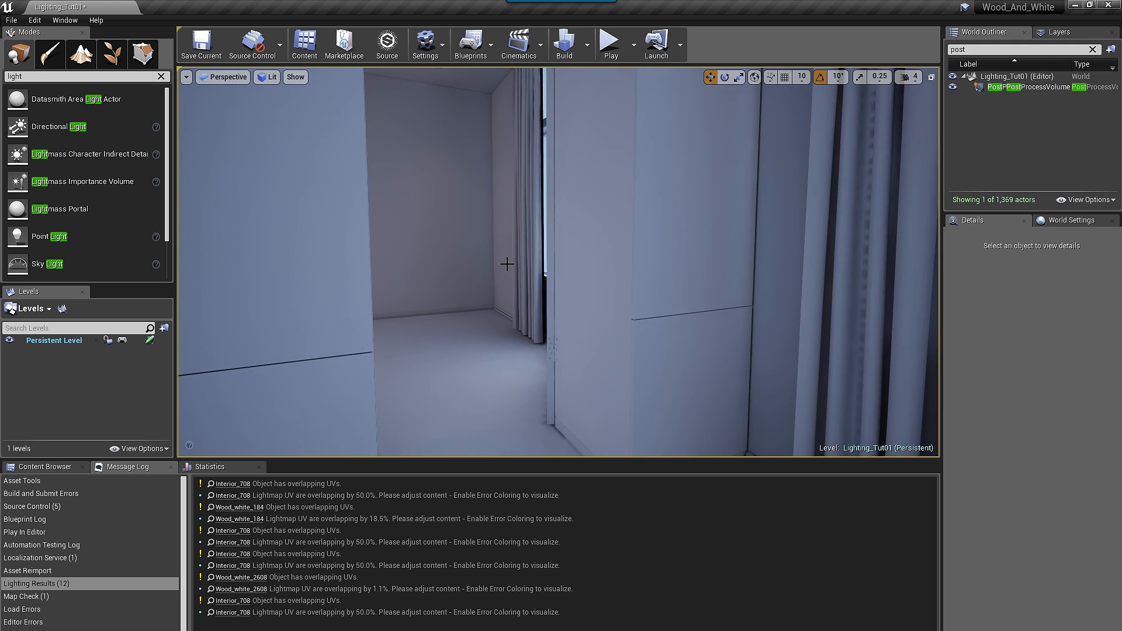
# Step: Examine the baked lighting in the hallway and washbasin niche, and display the editor icons to check the niche spotlight's settings
pyautogui.moveTo(507, 264); pyautogui.dragTo(479, 260, button='right')
pyautogui.scroll(4, 565, 263)
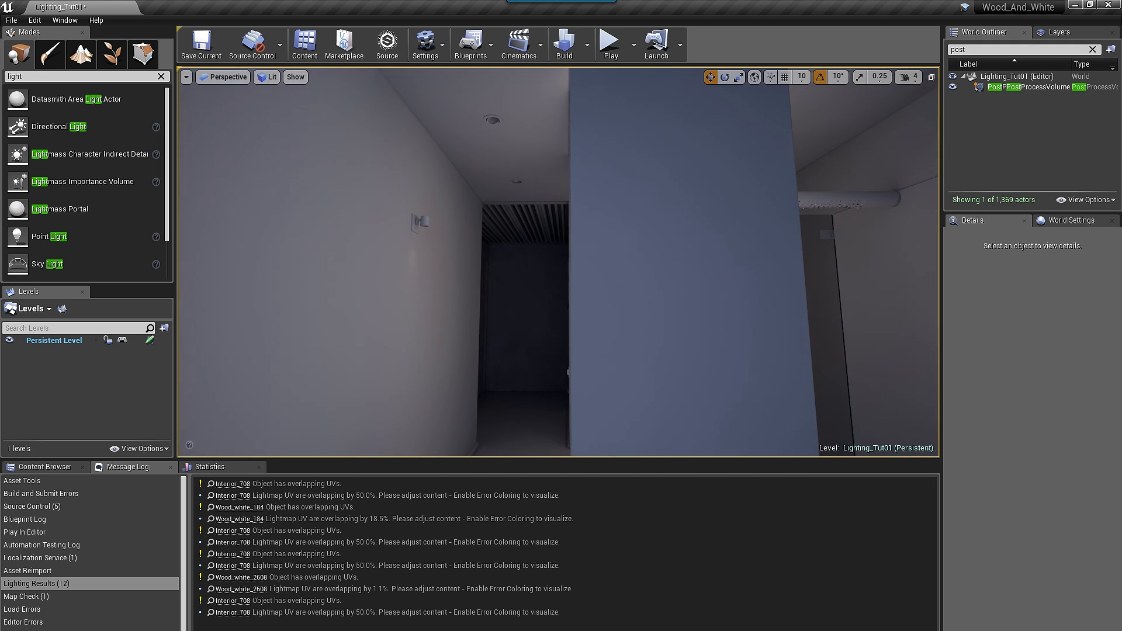
pyautogui.moveTo(618, 275); pyautogui.dragTo(648, 279, button='right')
pyautogui.scroll(10, 618, 275)
pyautogui.scroll(-10, 619, 275)
pyautogui.scroll(5, 618, 274)
pyautogui.moveTo(644, 238); pyautogui.dragTo(630, 209, button='right')
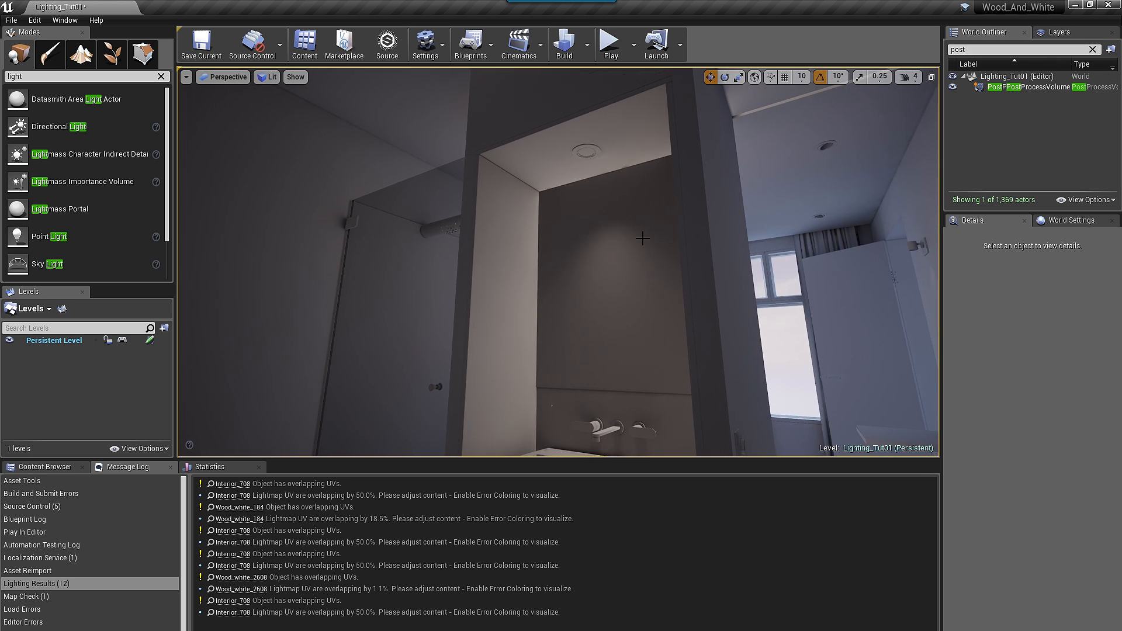
pyautogui.press('g')
pyautogui.click(584, 160)
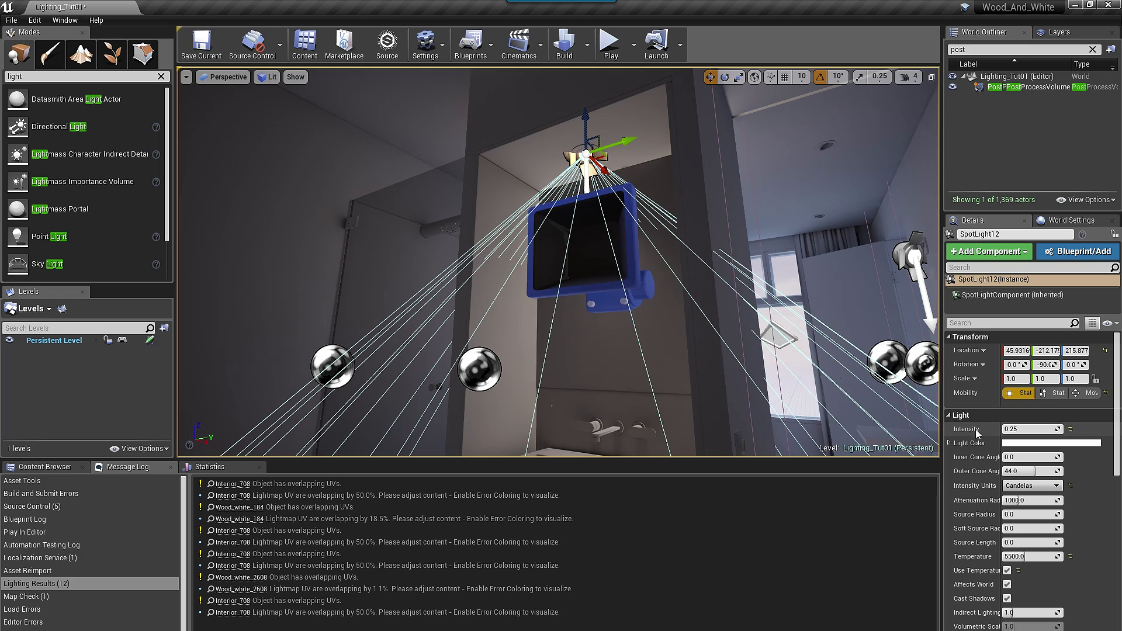
# Step: Duplicate the ceiling spotlight beside the washbasin niche and centre the copy on the neighbouring ceiling lamp using the top view
pyautogui.moveTo(589, 299); pyautogui.dragTo(494, 219, button='right')
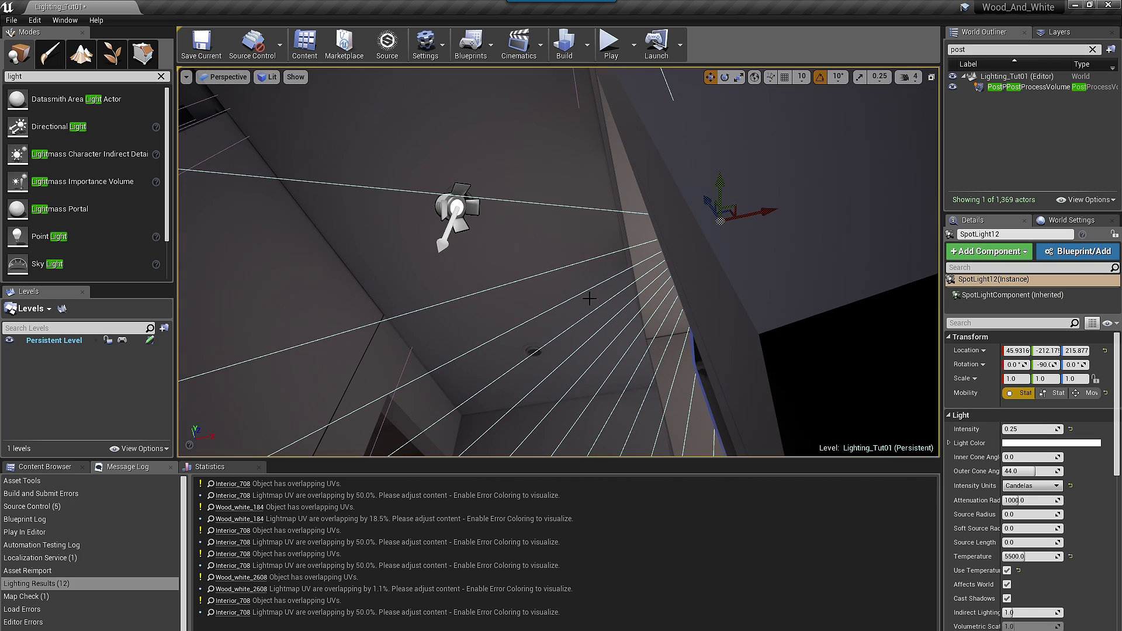
pyautogui.click(456, 221)
pyautogui.keyDown('alt'); pyautogui.moveTo(439, 173); pyautogui.dragTo(543, 346); pyautogui.keyUp('alt')
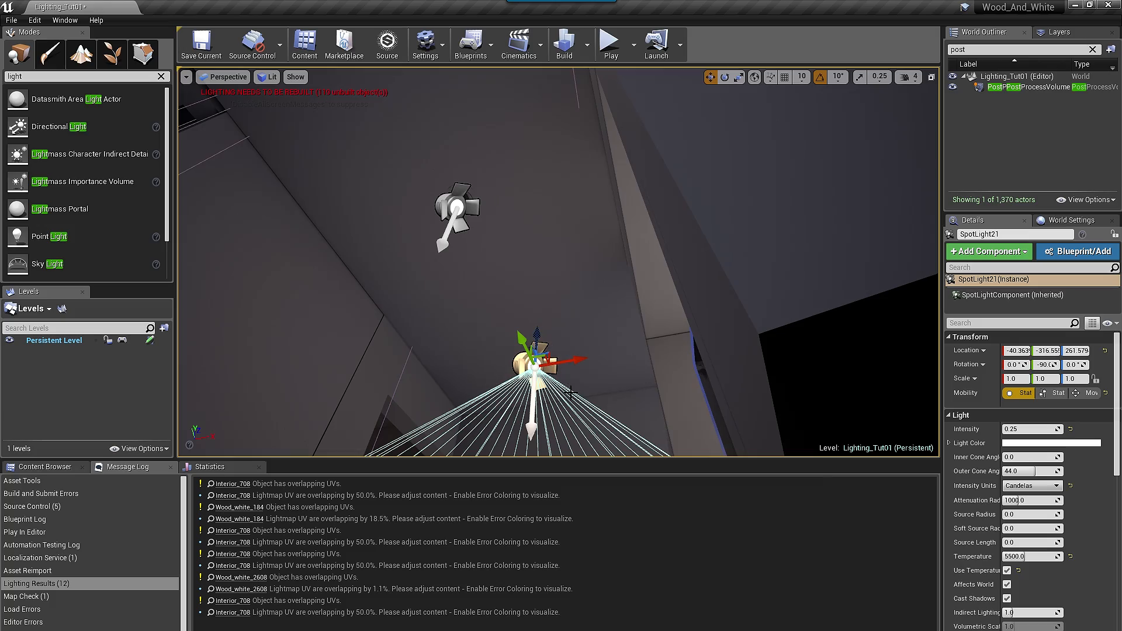
pyautogui.hotkey('alt', 'j')
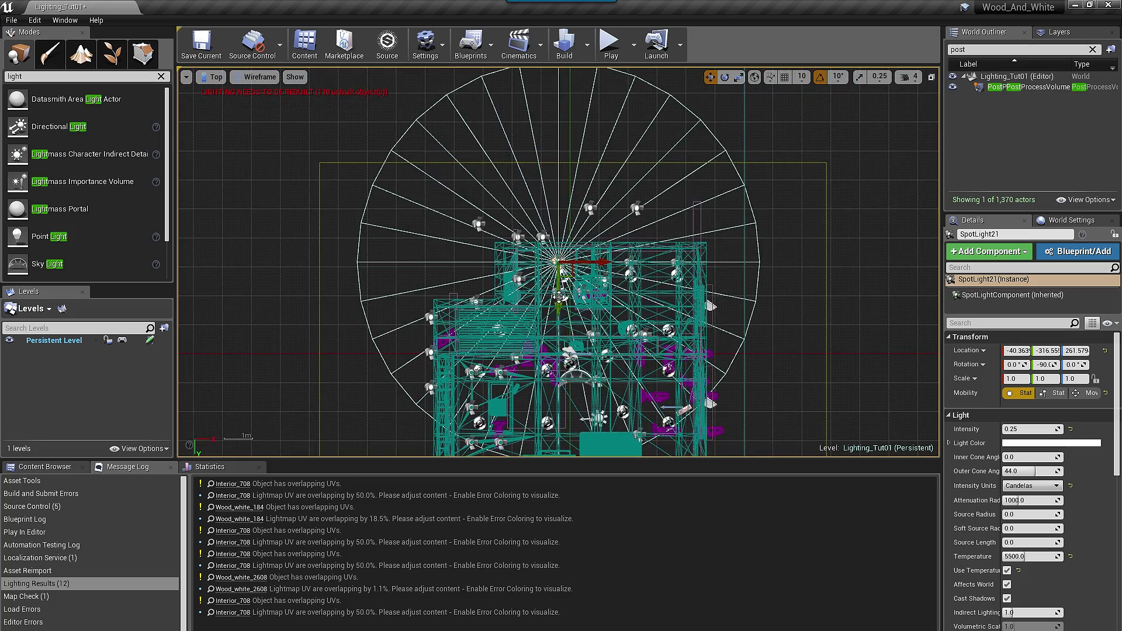
pyautogui.scroll(8, 549, 258)
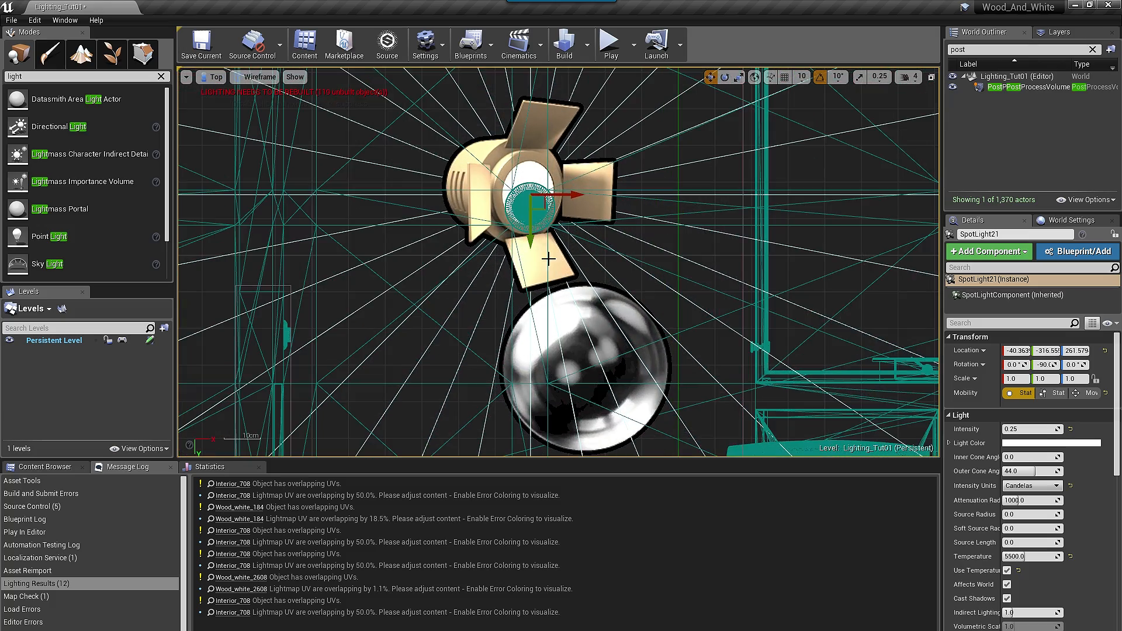
pyautogui.moveTo(541, 214); pyautogui.dragTo(540, 223)
pyautogui.hotkey('alt', 'g')
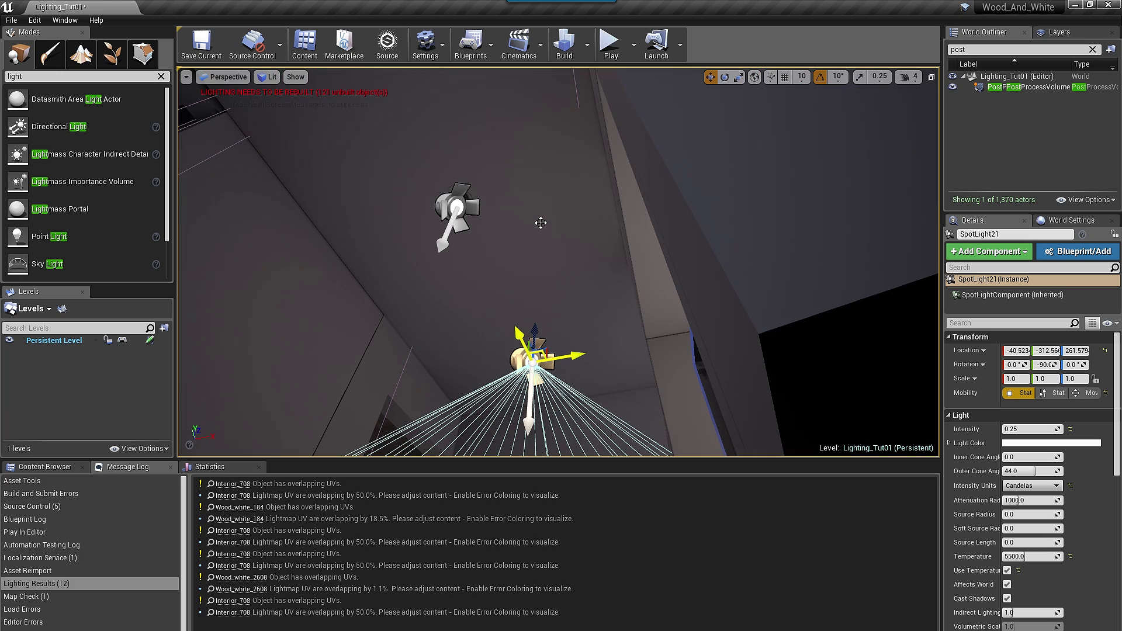
# Step: Adjust the intensity of the dark room's ceiling spotlight, and set the copied spotlight and its original to 0.5
pyautogui.moveTo(544, 263); pyautogui.dragTo(280, 263, button='right')
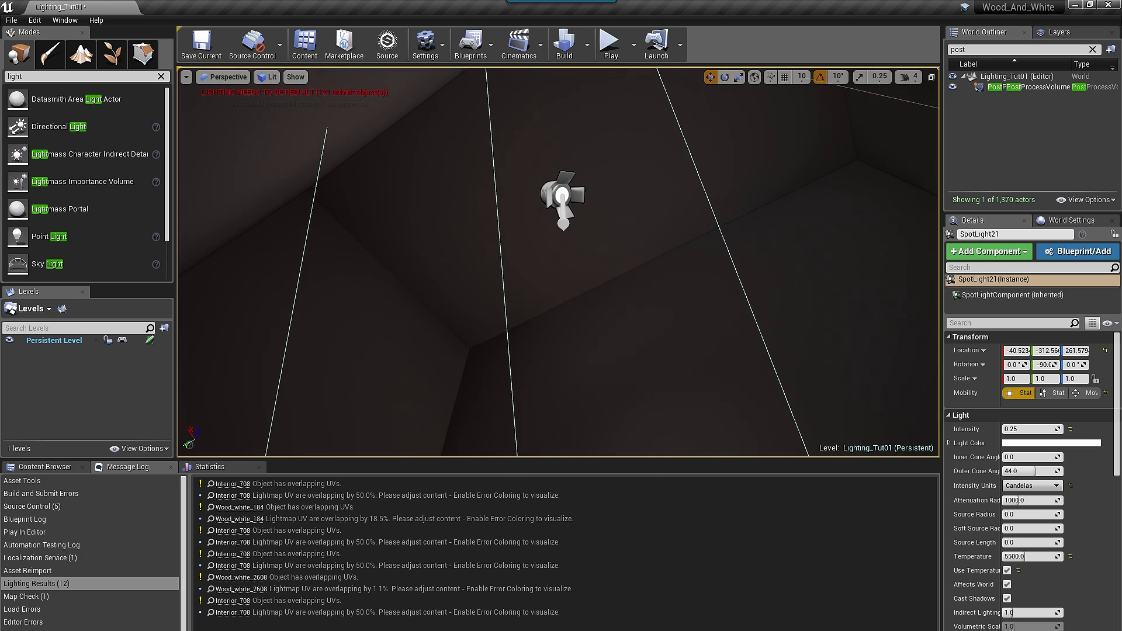
pyautogui.click(562, 196)
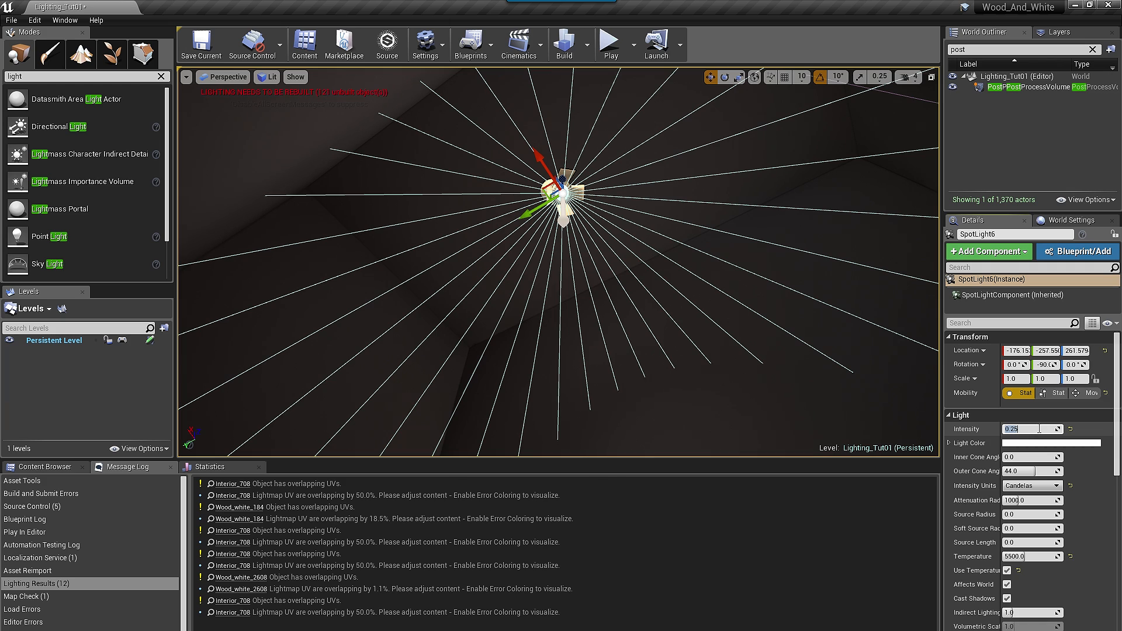
pyautogui.press('Return')
pyautogui.moveTo(754, 327); pyautogui.dragTo(497, 438, button='right')
pyautogui.moveTo(671, 363); pyautogui.dragTo(670, 316, button='right')
pyautogui.click(518, 291)
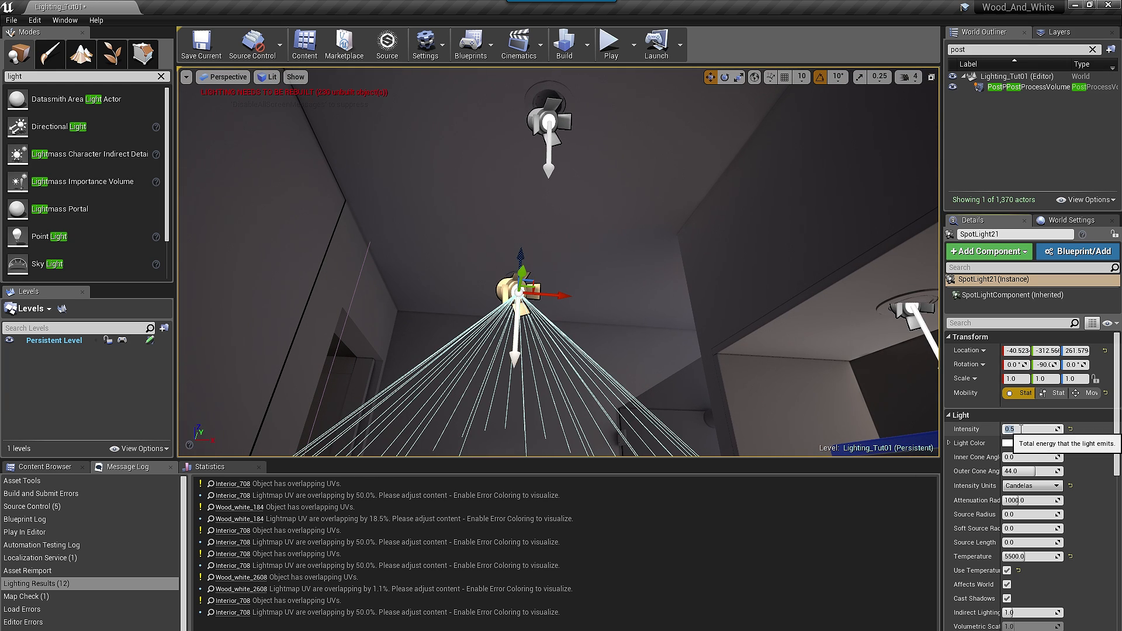
pyautogui.click(543, 125)
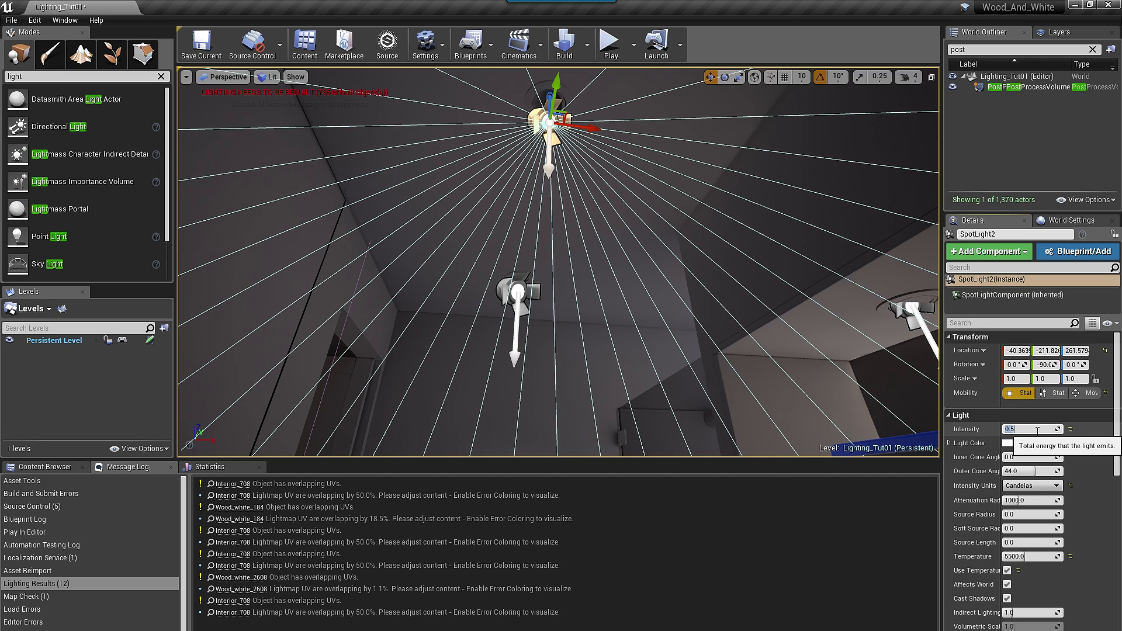
# Step: Duplicate the spotlight beside the washbasin niche and place the copy centrally below the slatted ceiling using the top view
pyautogui.moveTo(678, 283); pyautogui.dragTo(222, 210, button='right')
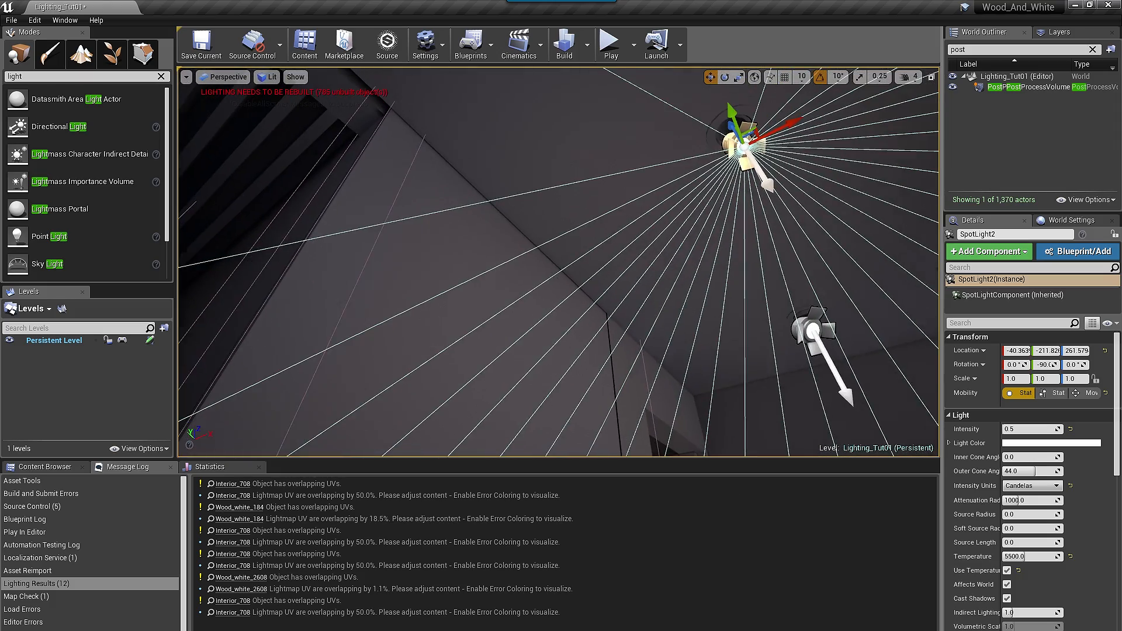
pyautogui.keyDown('alt'); pyautogui.moveTo(737, 118); pyautogui.dragTo(715, 76); pyautogui.keyUp('alt')
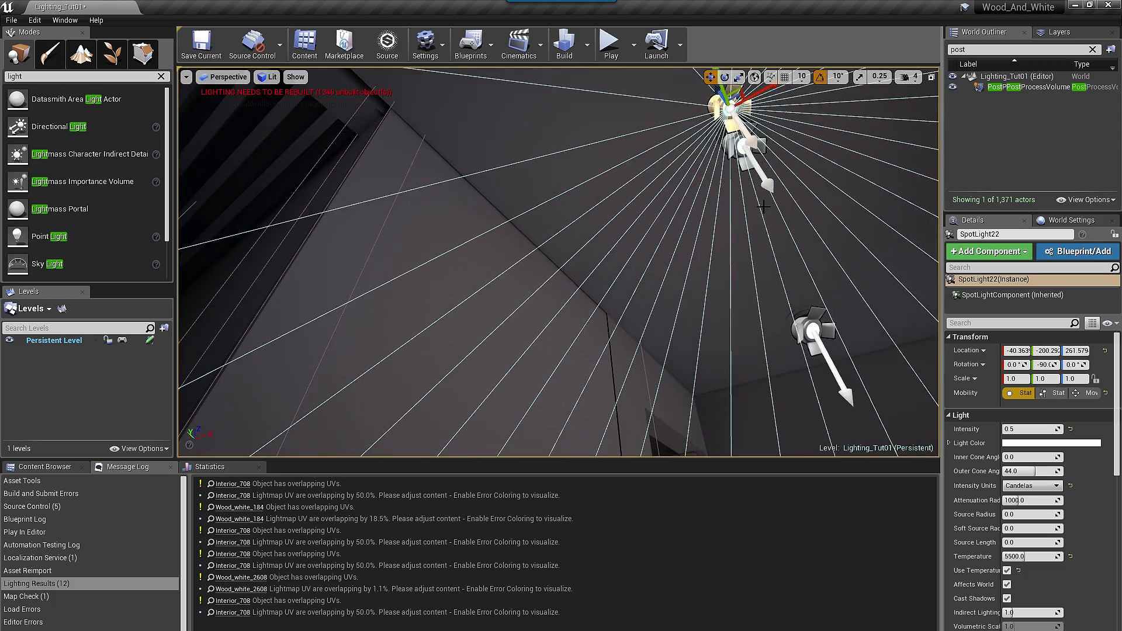
pyautogui.moveTo(796, 203); pyautogui.dragTo(742, 143, button='right')
pyautogui.moveTo(816, 132); pyautogui.dragTo(252, 254)
pyautogui.moveTo(252, 254); pyautogui.dragTo(181, 243, button='right')
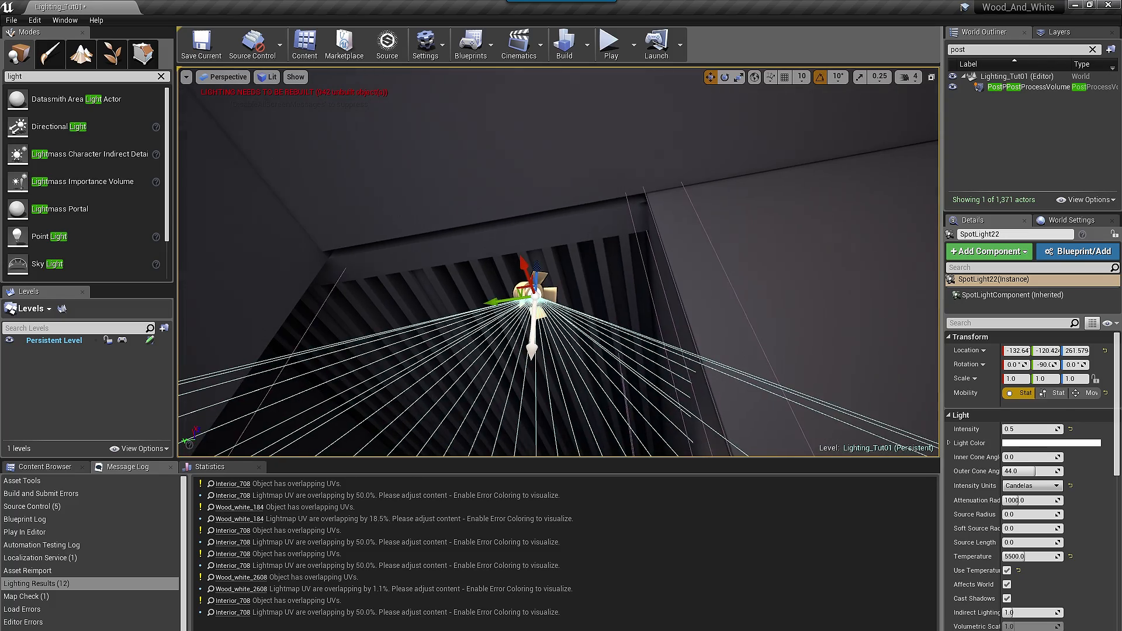
pyautogui.hotkey('alt', 'j')
pyautogui.scroll(-15, 486, 324)
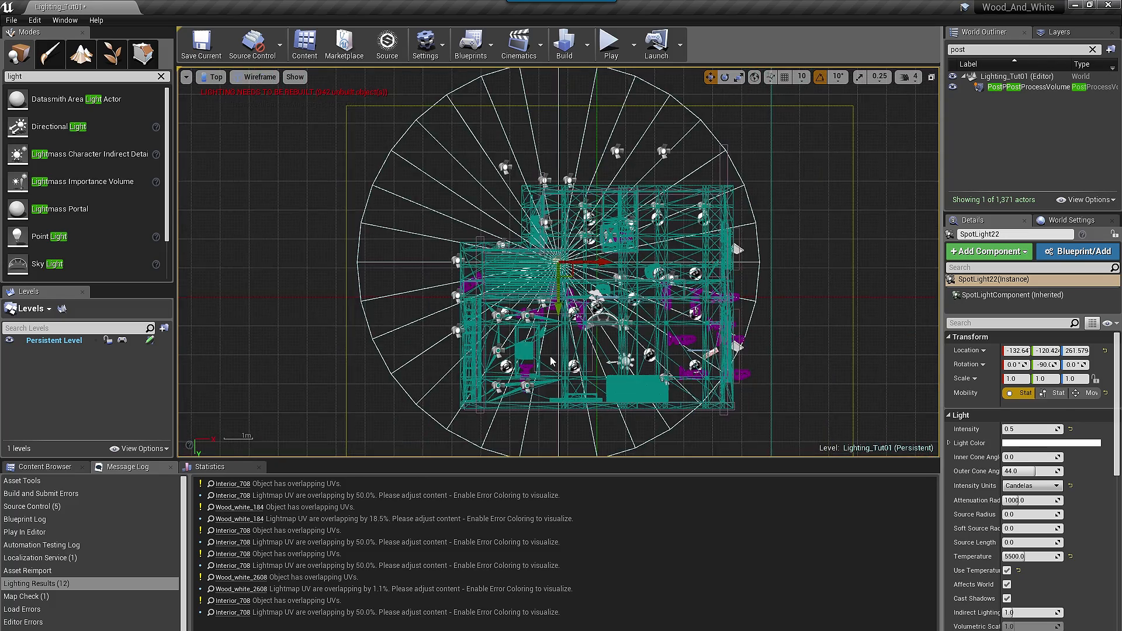
pyautogui.scroll(8, 557, 253)
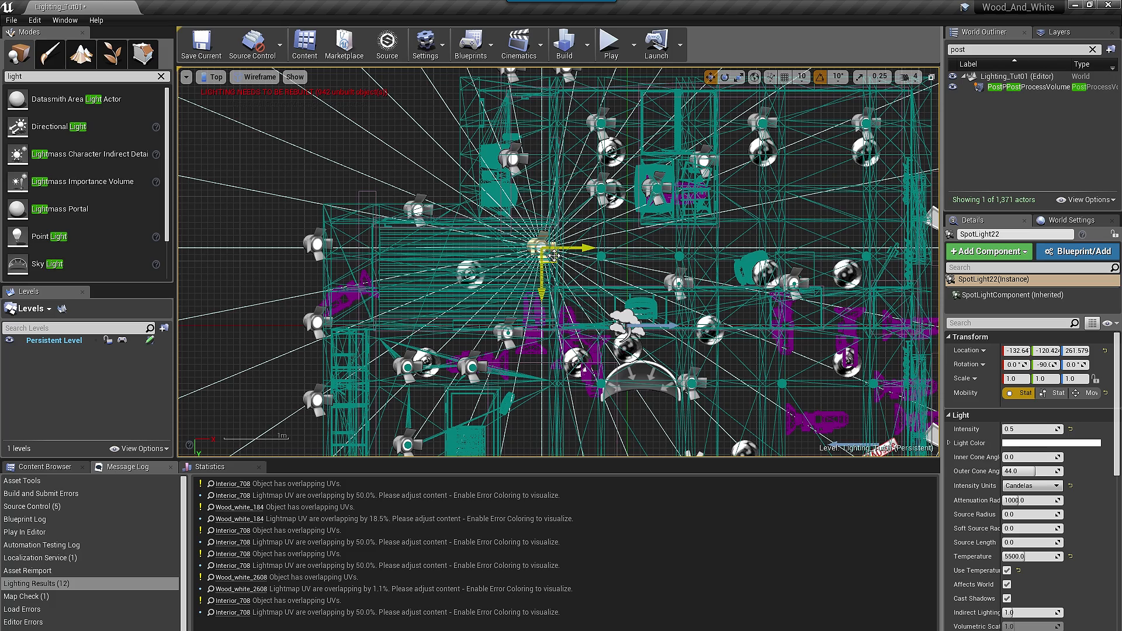
pyautogui.moveTo(554, 255); pyautogui.dragTo(478, 286)
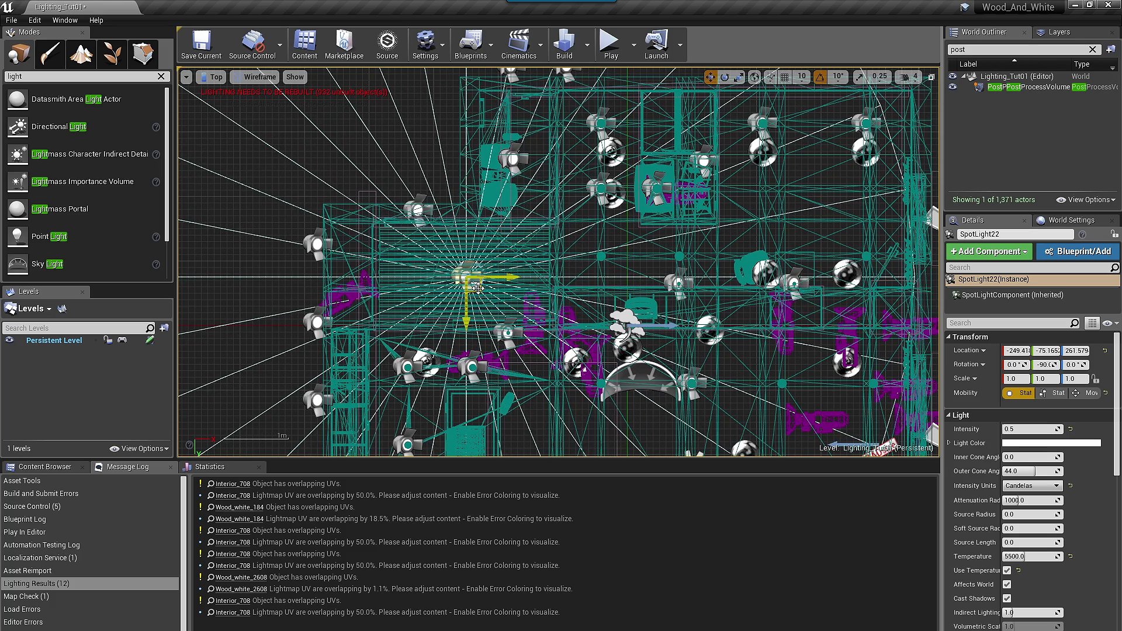
# Step: Set the inner cone angle of the spotlight below the slatted ceiling to 1.0
pyautogui.hotkey('alt', 'g')
pyautogui.press('f')
pyautogui.moveTo(478, 288); pyautogui.dragTo(512, 304, button='right')
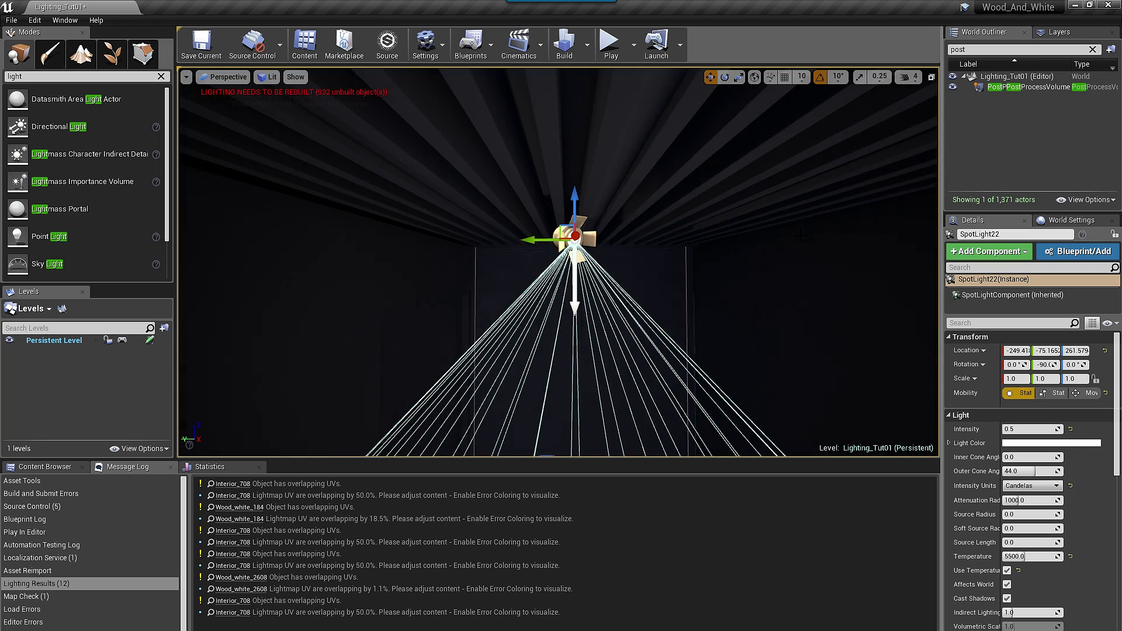
pyautogui.moveTo(801, 236); pyautogui.dragTo(782, 179, button='middle')
pyautogui.scroll(-4, 784, 229)
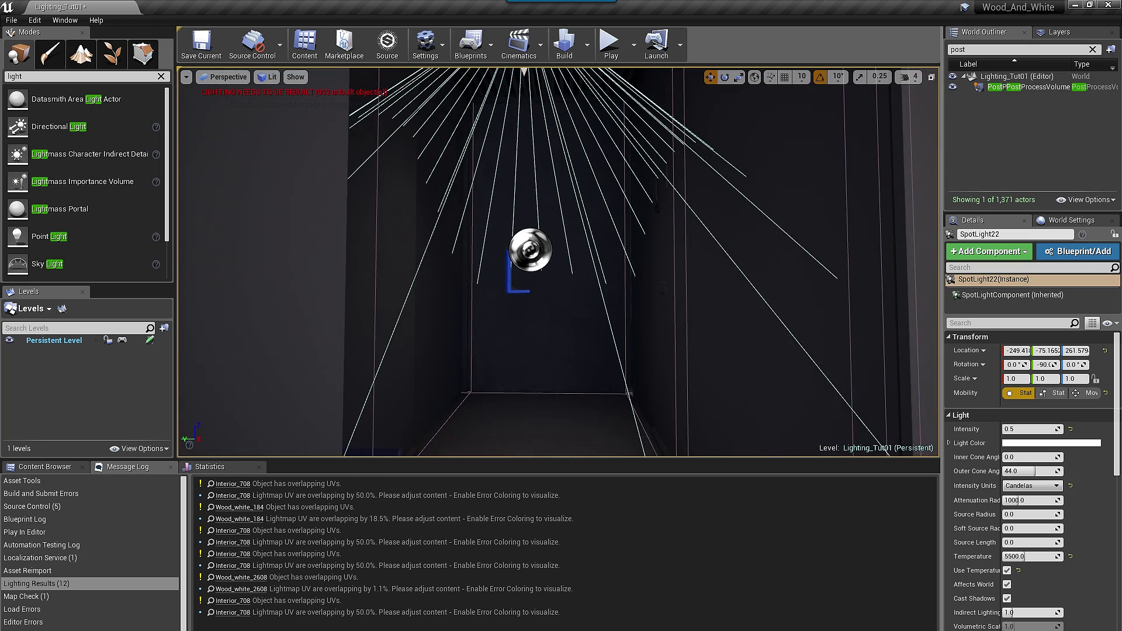
pyautogui.moveTo(782, 228); pyautogui.dragTo(794, 175, button='right')
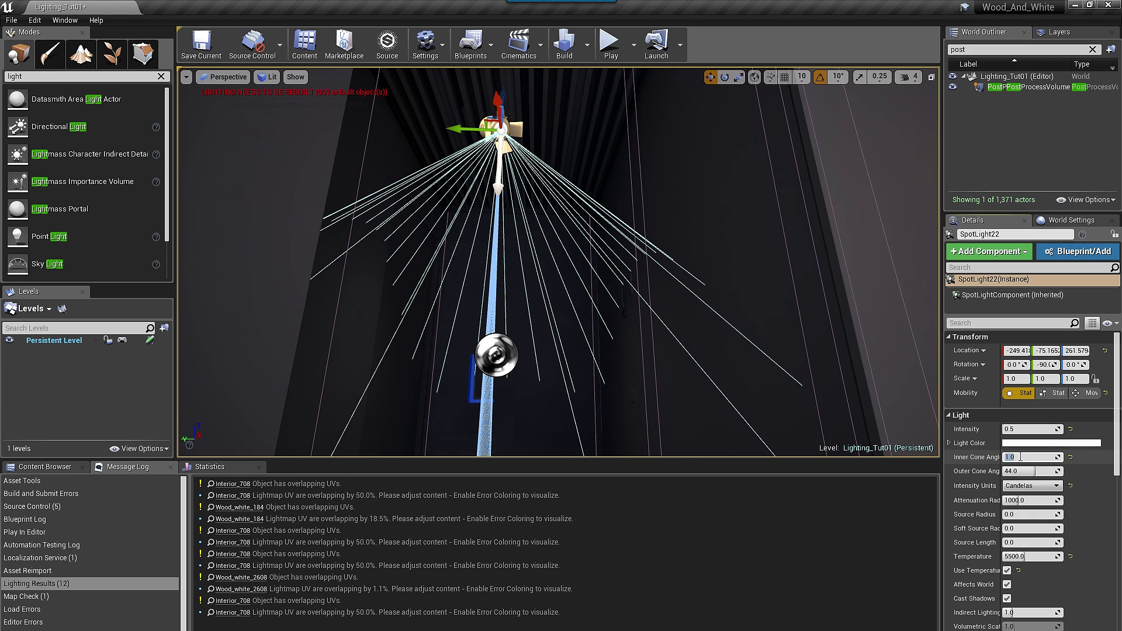
# Step: Set the intensity of the two ceiling spotlights in the adjoining white room to 0.5
pyautogui.moveTo(760, 210); pyautogui.dragTo(706, 243, button='right')
pyautogui.scroll(-4, 707, 288)
pyautogui.moveTo(707, 287); pyautogui.dragTo(865, 249, button='right')
pyautogui.scroll(-6, 707, 285)
pyautogui.scroll(4, 728, 251)
pyautogui.click(551, 241)
pyautogui.moveTo(674, 358); pyautogui.dragTo(692, 425, button='right')
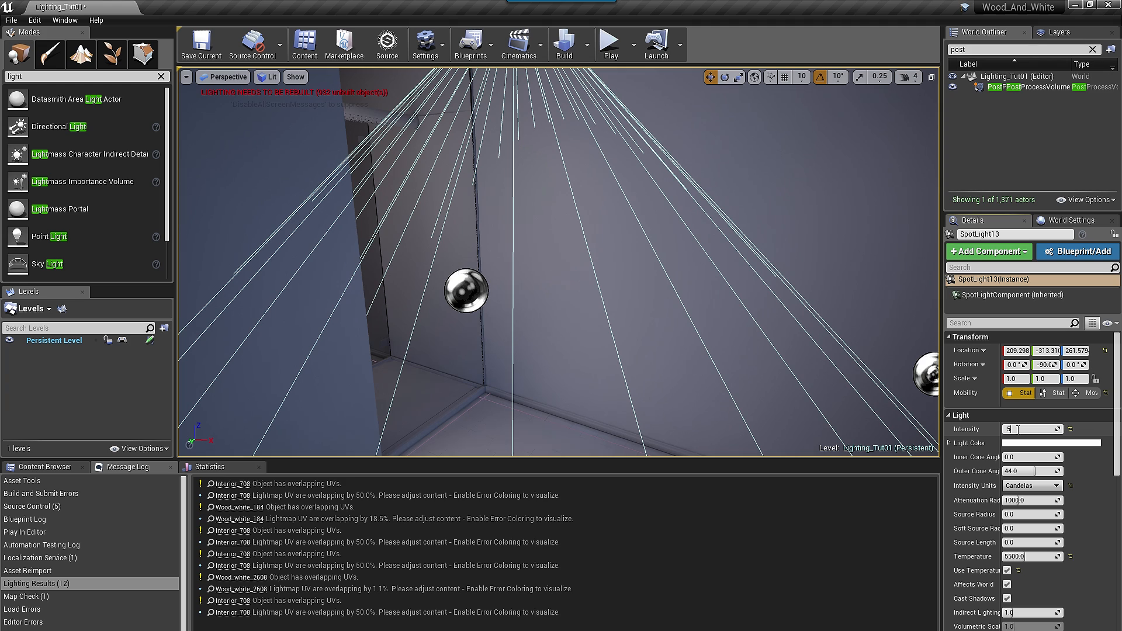
pyautogui.press('Return')
pyautogui.moveTo(701, 327); pyautogui.dragTo(777, 228, button='right')
pyautogui.click(664, 198)
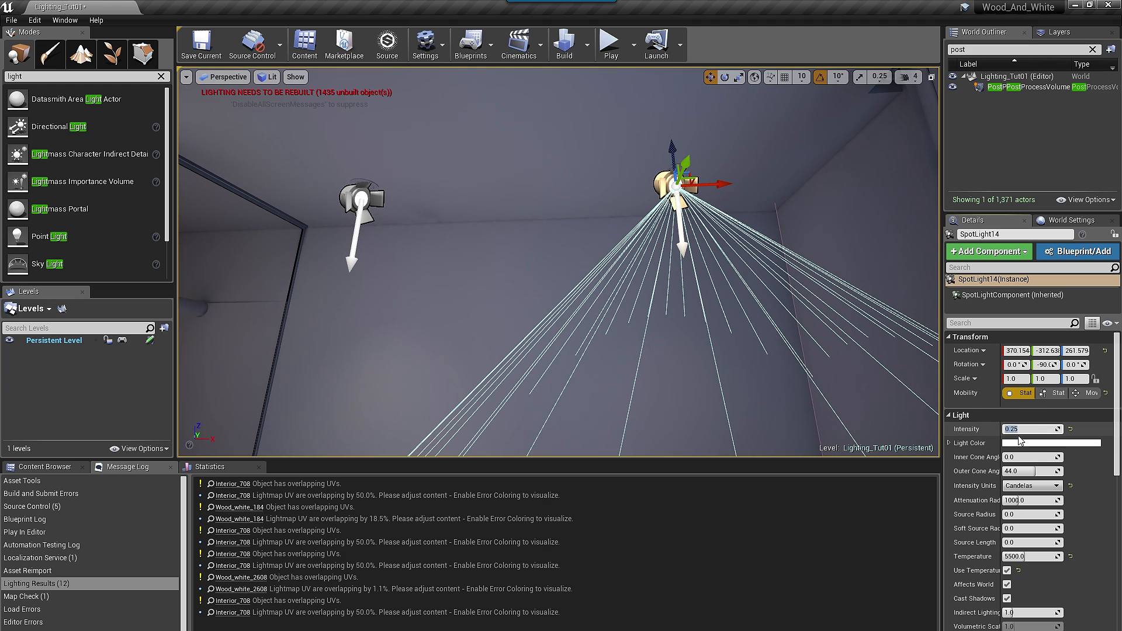
pyautogui.write('.5')
pyautogui.press('Return')
# Step: Set the intensity of the two hallway wall spotlights to 0.025
pyautogui.moveTo(555, 331); pyautogui.dragTo(564, 305, button='right')
pyautogui.press('g')
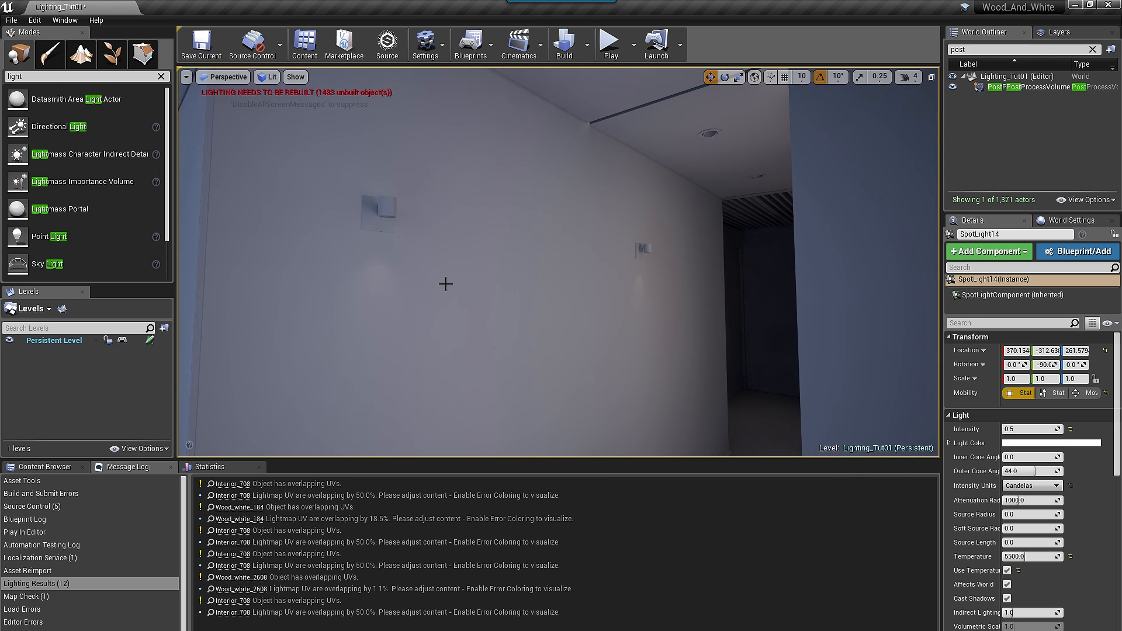
pyautogui.press('g')
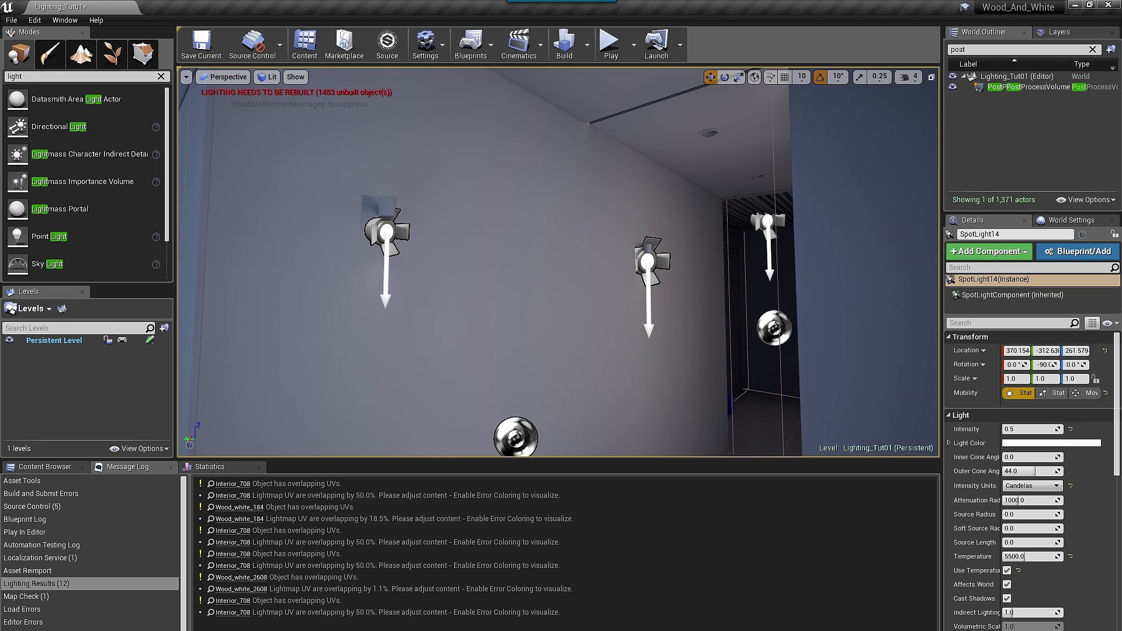
pyautogui.click(634, 269)
pyautogui.keyDown('ctrl'); pyautogui.click(386, 233); pyautogui.keyUp('ctrl')
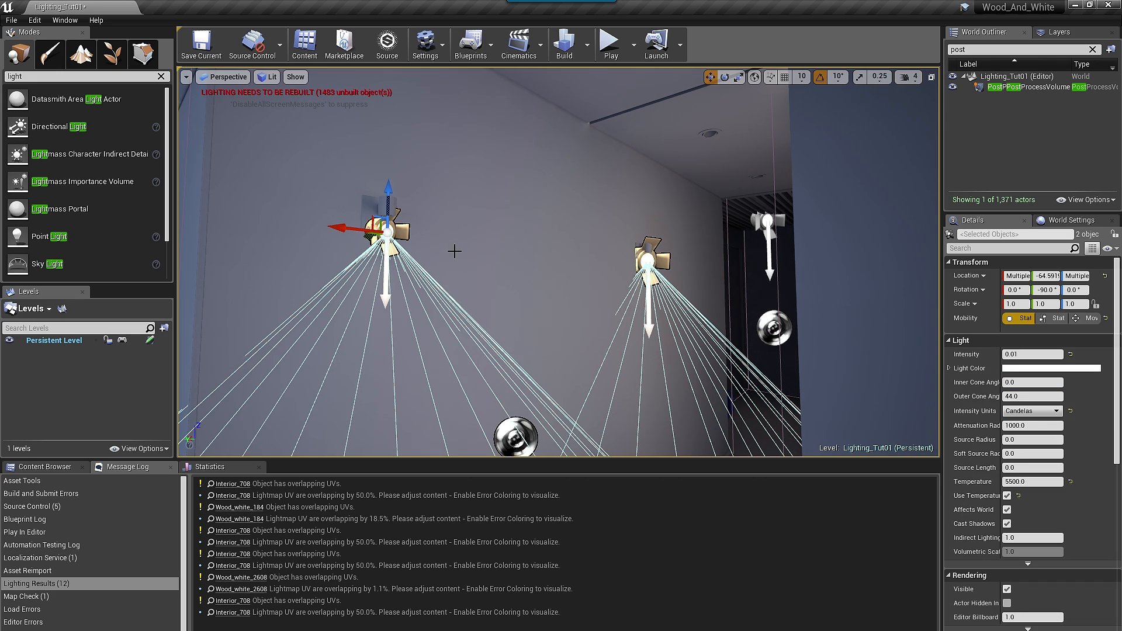
pyautogui.click(1023, 355)
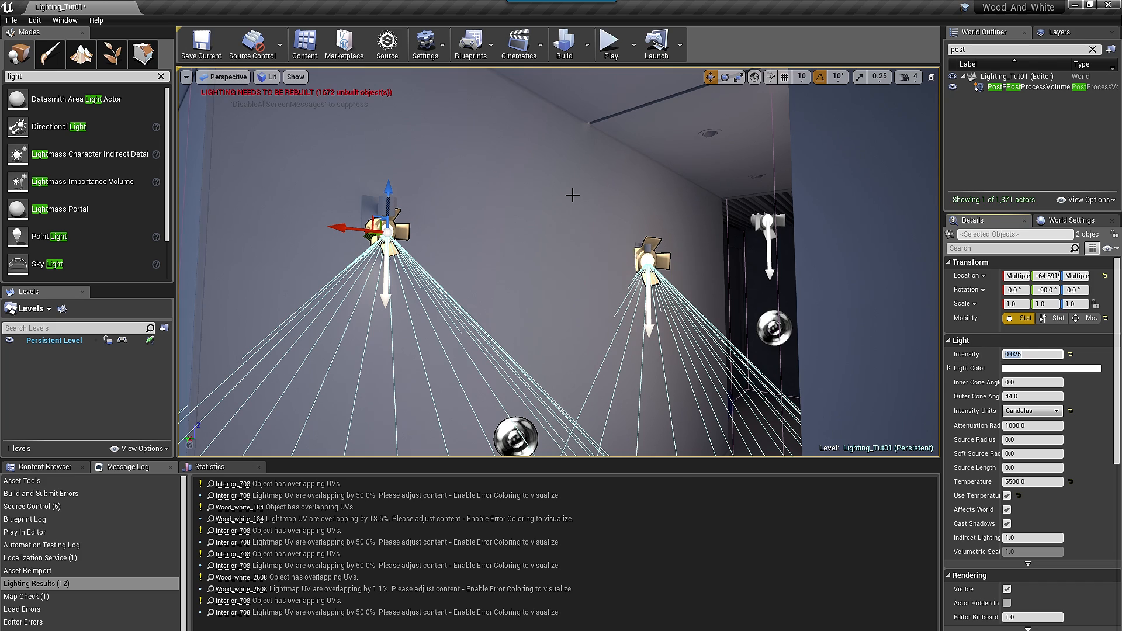
pyautogui.moveTo(572, 195); pyautogui.dragTo(547, 163, button='right')
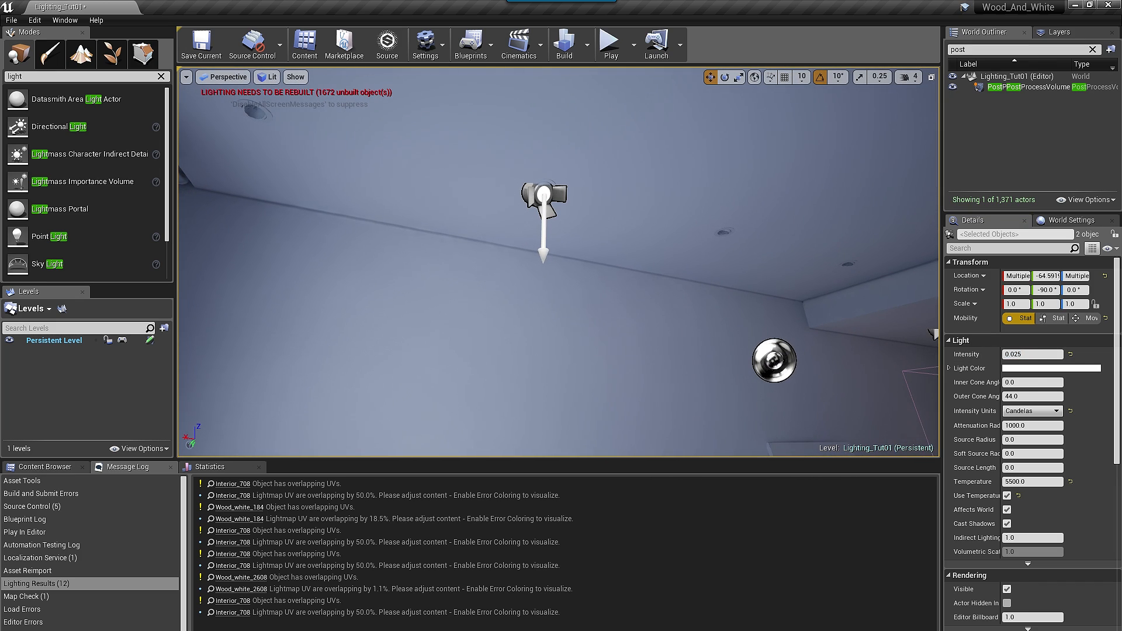
pyautogui.click(536, 196)
pyautogui.moveTo(608, 238); pyautogui.dragTo(742, 229, button='right')
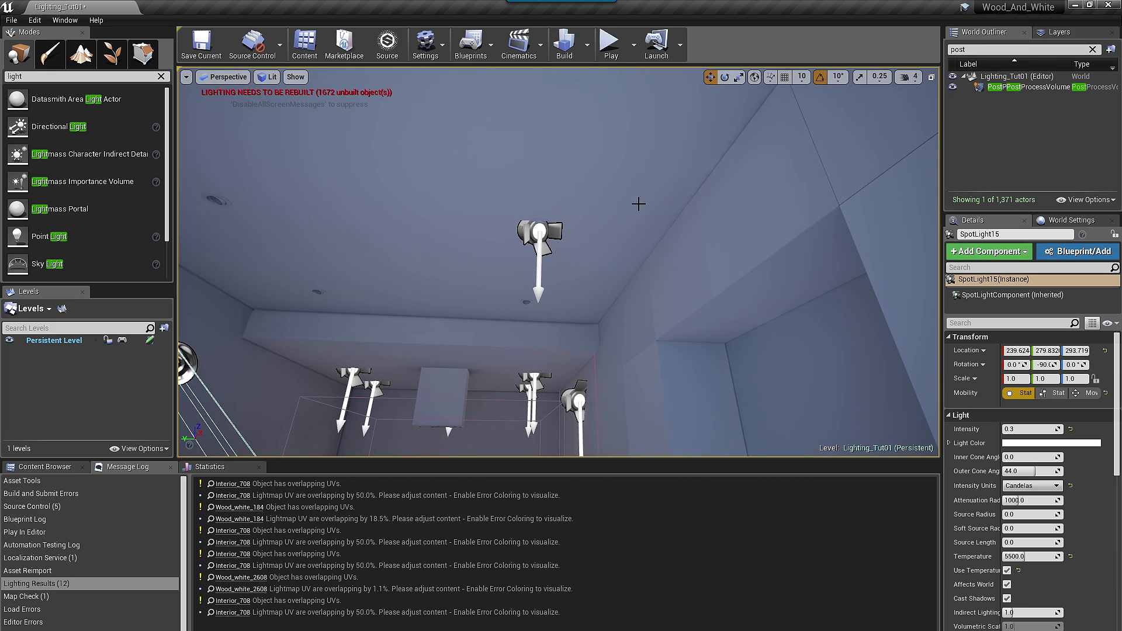
pyautogui.moveTo(588, 253)
pyautogui.mouseDown(button='right')
pyautogui.moveTo(646, 224)
pyautogui.moveTo(588, 253)
pyautogui.mouseUp(button='right')
pyautogui.click(690, 219)
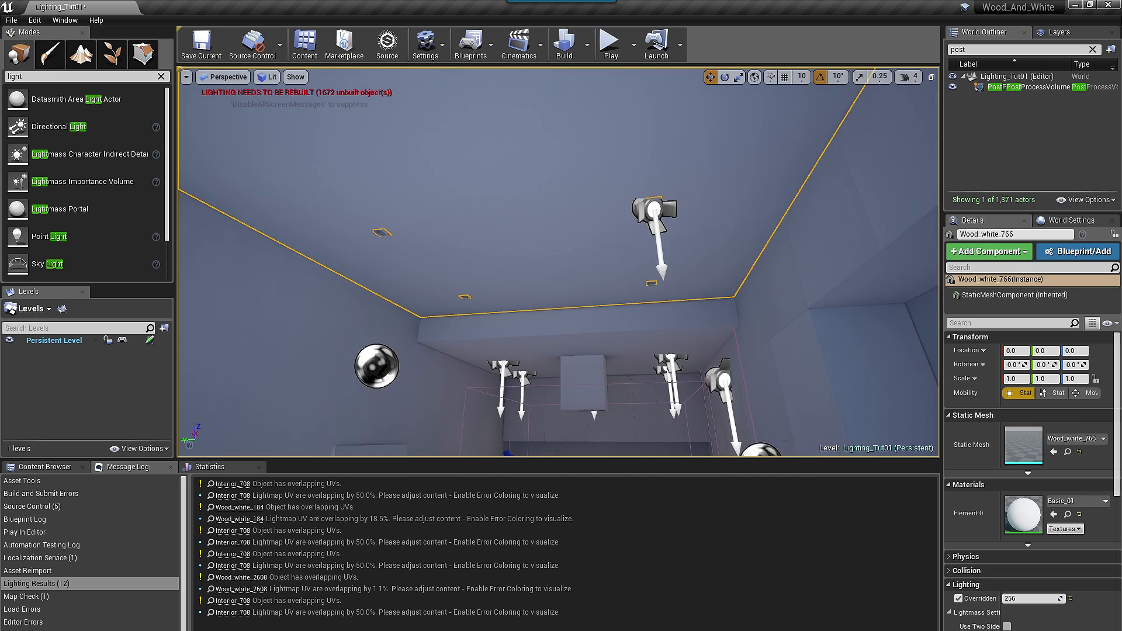
# Step: Set the intensity of the two living-room ceiling spotlights, the four kitchen ceiling spotlights and the range-hood spotlight to 0.5
pyautogui.moveTo(690, 219); pyautogui.dragTo(642, 199, button='right')
pyautogui.click(763, 178)
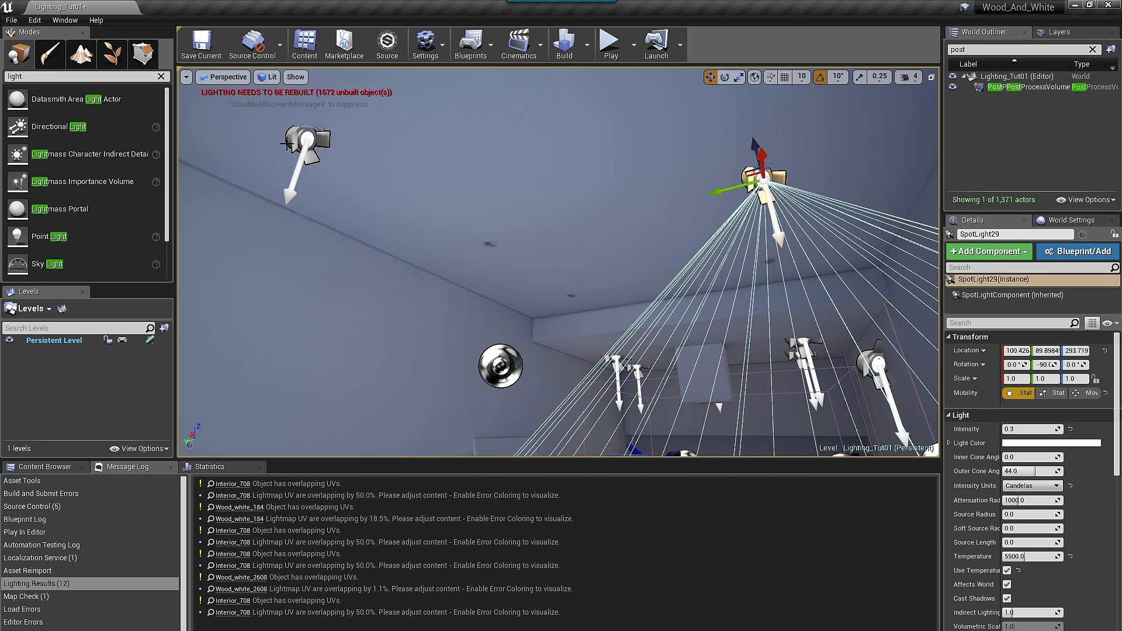
pyautogui.keyDown('ctrl'); pyautogui.click(304, 146); pyautogui.keyUp('ctrl')
pyautogui.moveTo(502, 188)
pyautogui.mouseDown(button='right')
pyautogui.moveTo(584, 280)
pyautogui.moveTo(502, 188)
pyautogui.mouseUp(button='right')
pyautogui.press('w')
pyautogui.scroll(-3, 503, 189)
pyautogui.keyDown('ctrl'); pyautogui.click(431, 193); pyautogui.keyUp('ctrl')
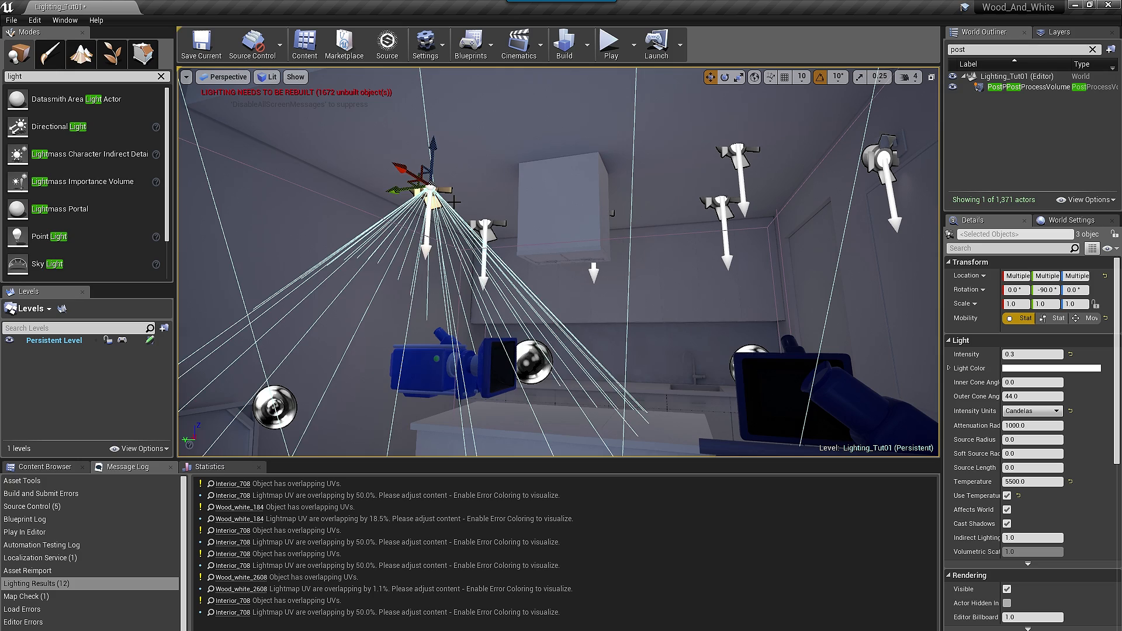
pyautogui.keyDown('ctrl'); pyautogui.click(480, 224); pyautogui.keyUp('ctrl')
pyautogui.keyDown('ctrl'); pyautogui.click(594, 275); pyautogui.keyUp('ctrl')
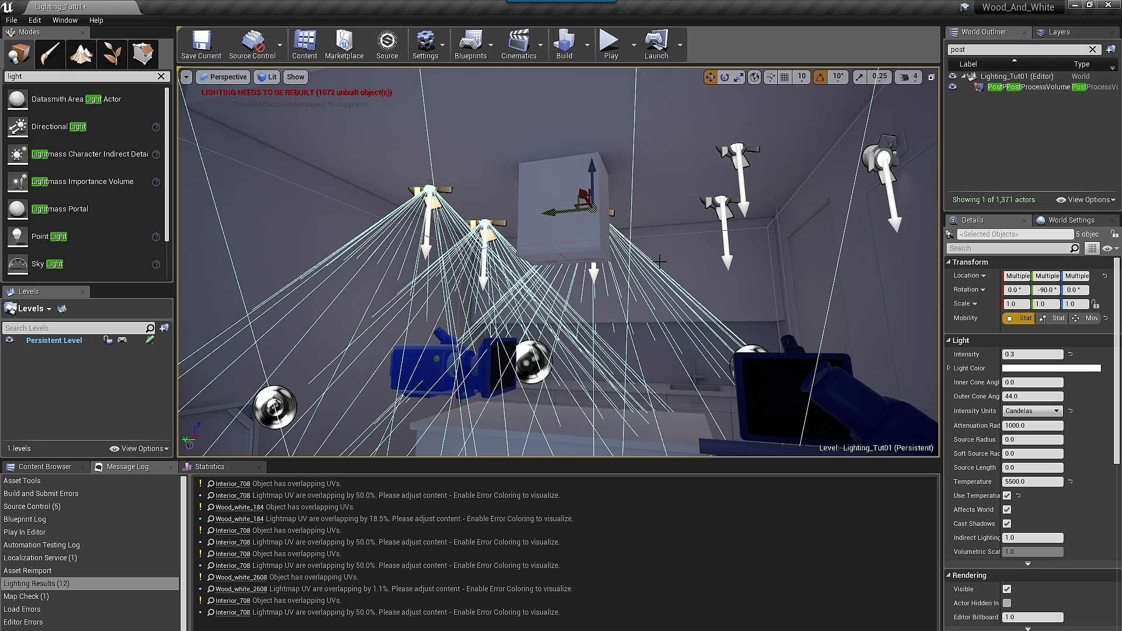
pyautogui.keyDown('ctrl'); pyautogui.click(719, 207); pyautogui.keyUp('ctrl')
pyautogui.keyDown('ctrl'); pyautogui.click(739, 153); pyautogui.keyUp('ctrl')
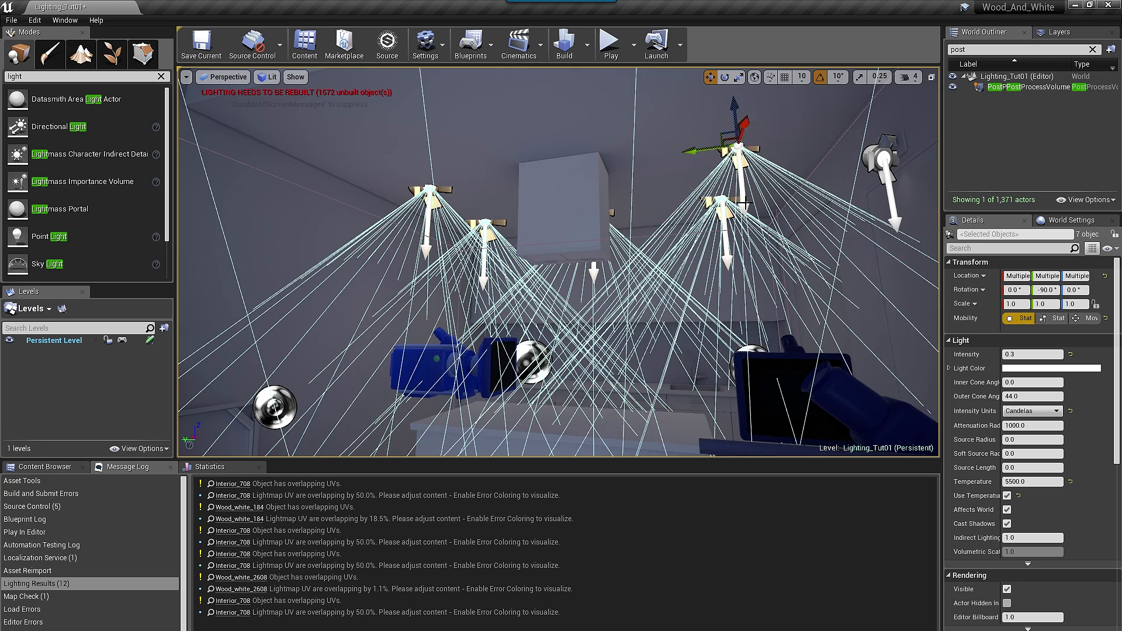
pyautogui.press('f')
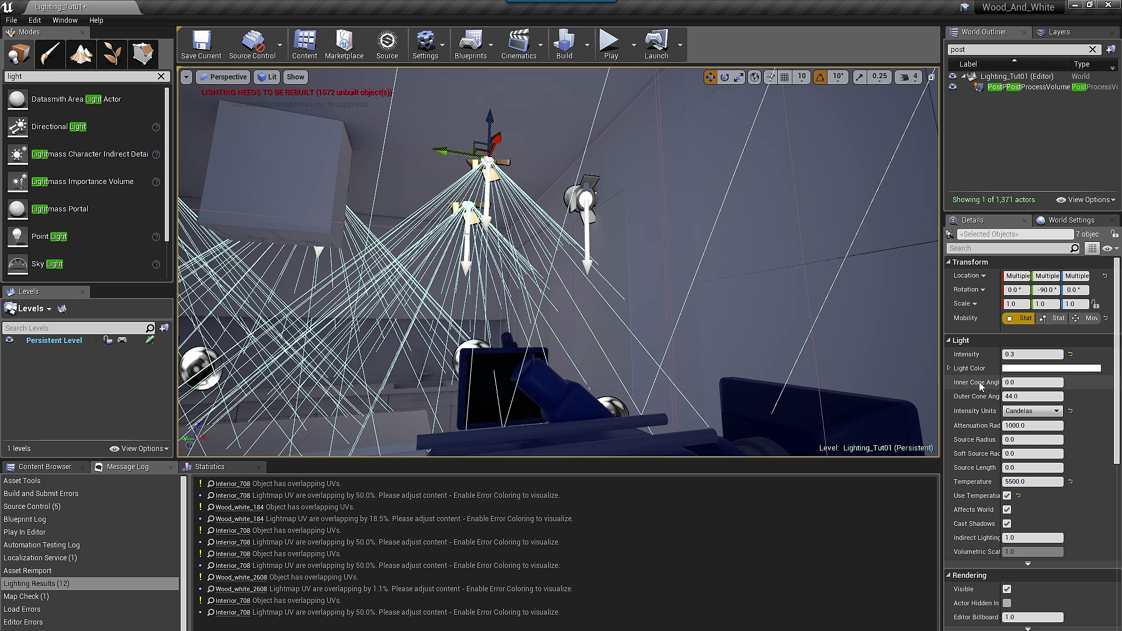
pyautogui.click(1026, 356)
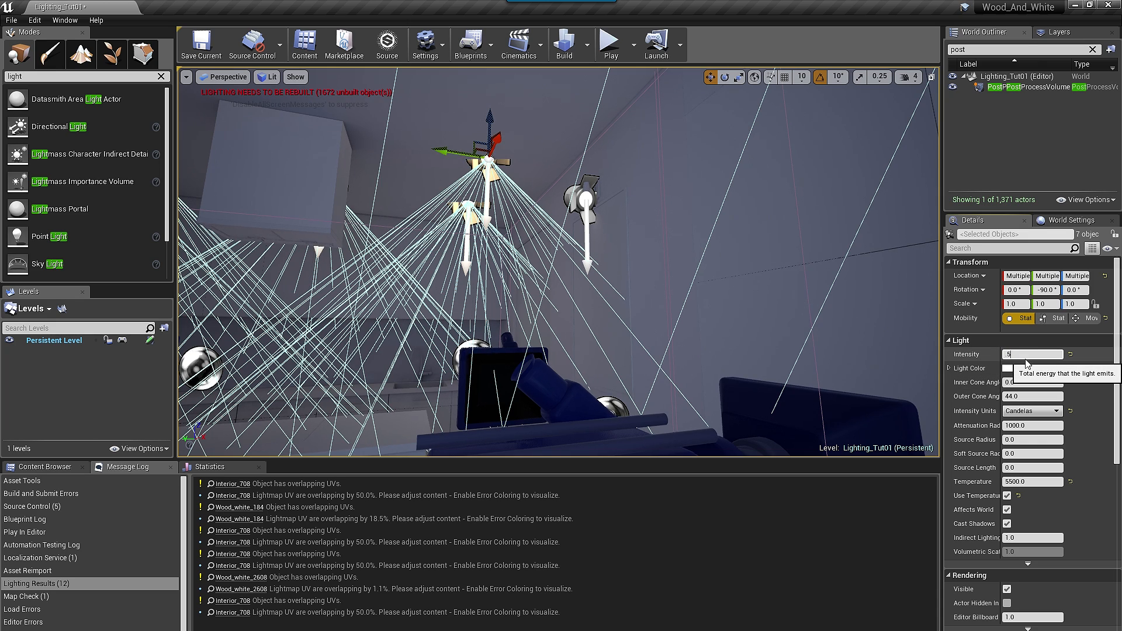
pyautogui.write('.5')
pyautogui.press('Return')
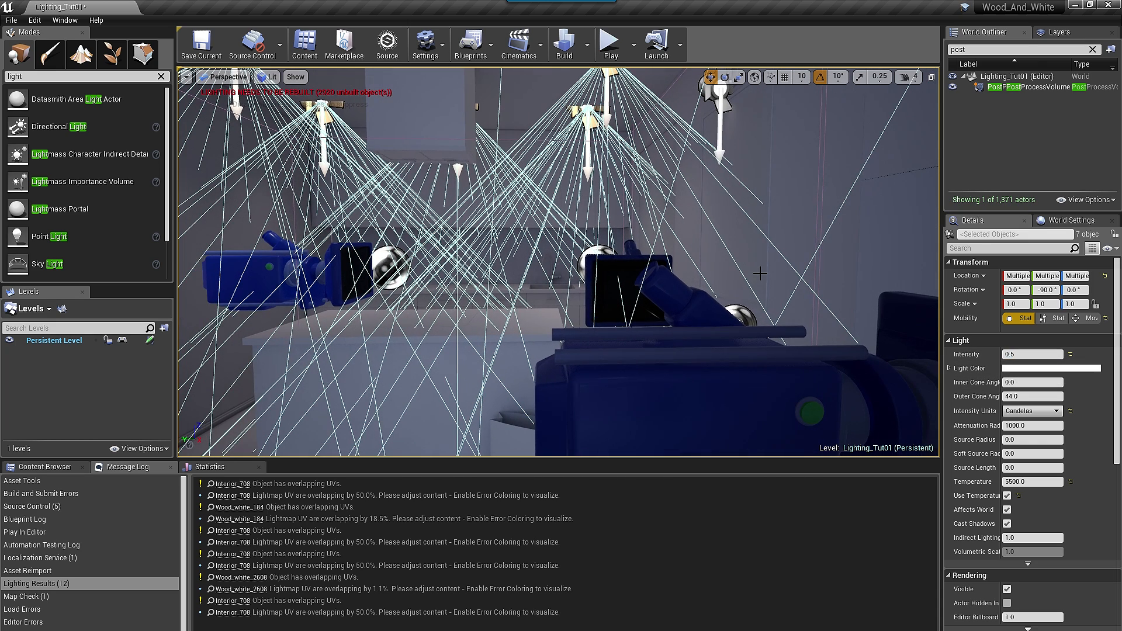
# Step: Set the intensity of the wall spotlight near the kitchen door to 0.025
pyautogui.press('g')
pyautogui.moveTo(714, 266); pyautogui.dragTo(745, 241, button='right')
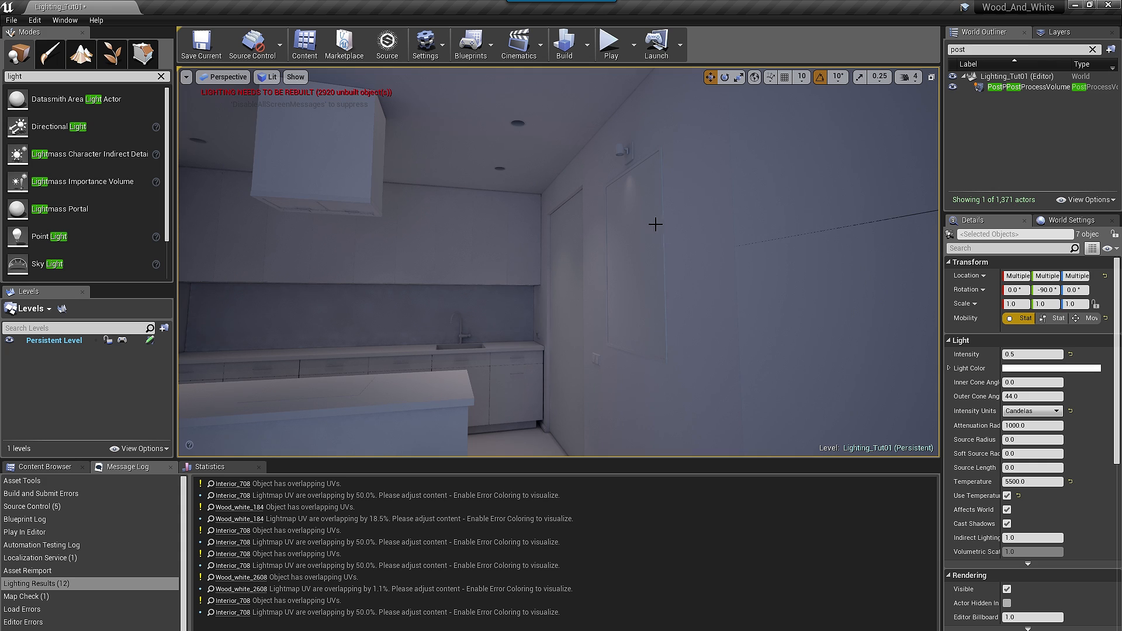
pyautogui.press('g')
pyautogui.click(619, 159)
pyautogui.click(1025, 430)
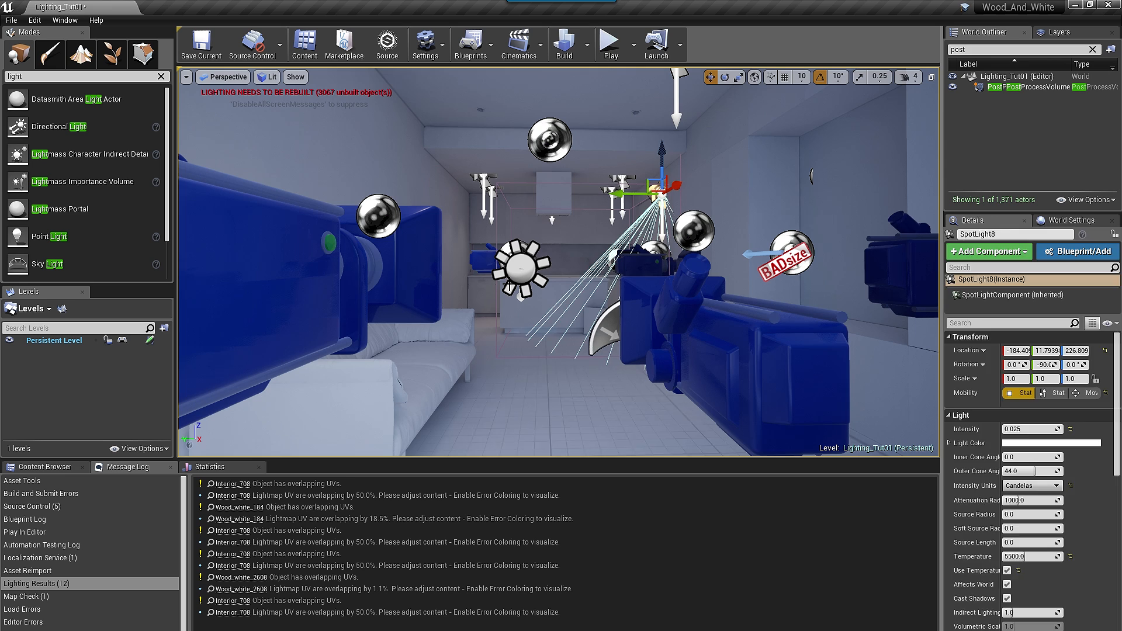
pyautogui.press('Escape')
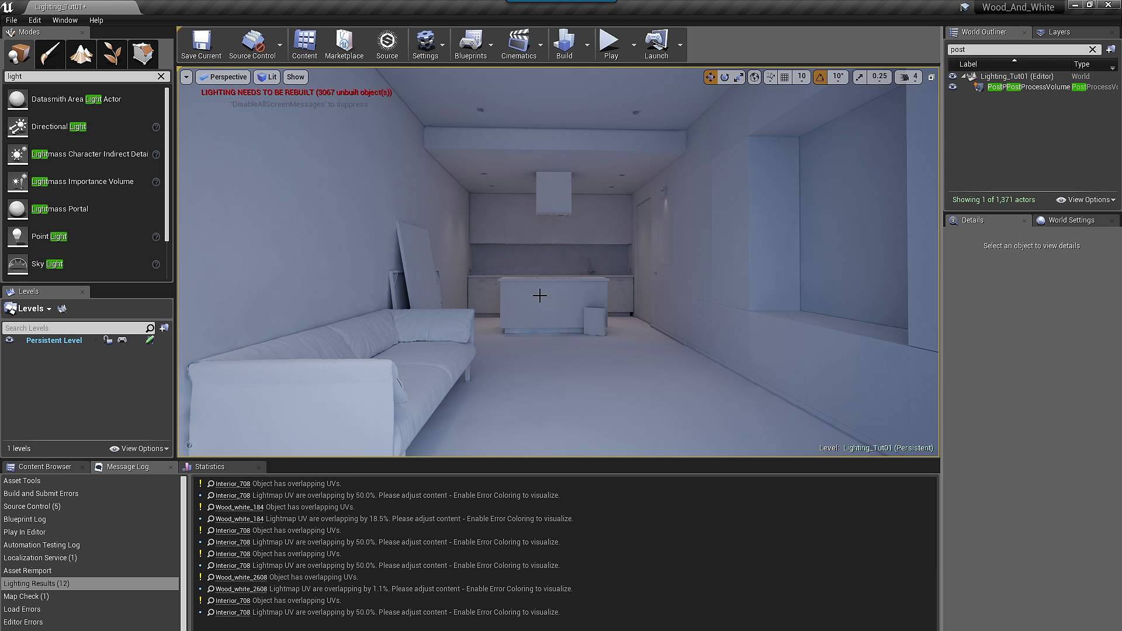
# Step: Examine the light distribution in the kitchen, at the sink, in the living room and in the adjoining rooms with the helper icons hidden
pyautogui.scroll(6, 545, 296)
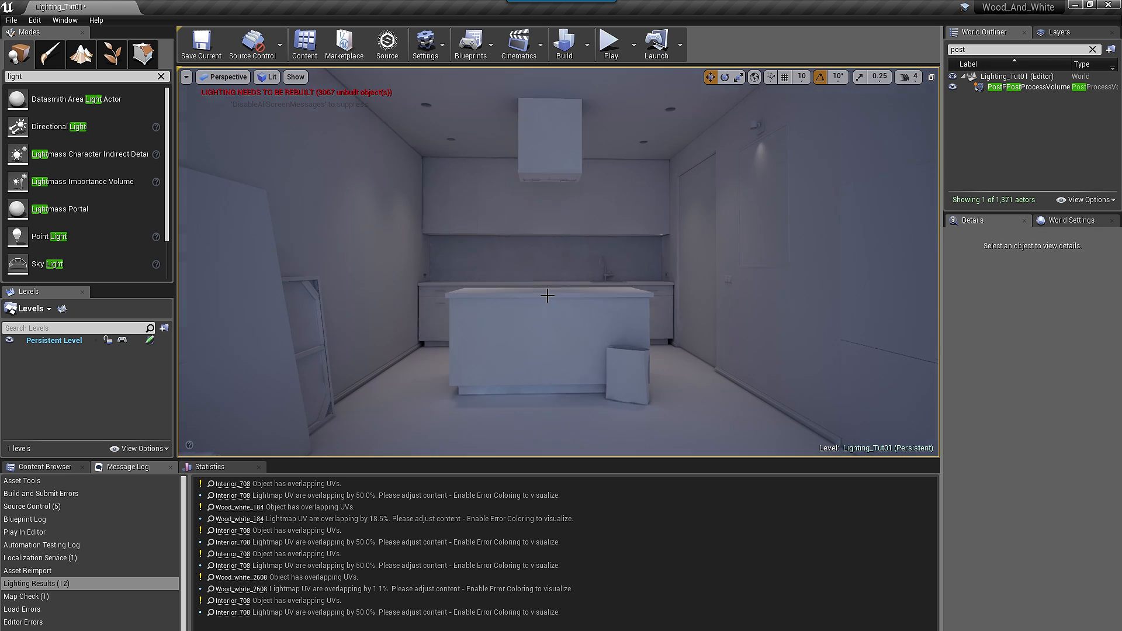
pyautogui.moveTo(547, 296); pyautogui.dragTo(327, 287, button='right')
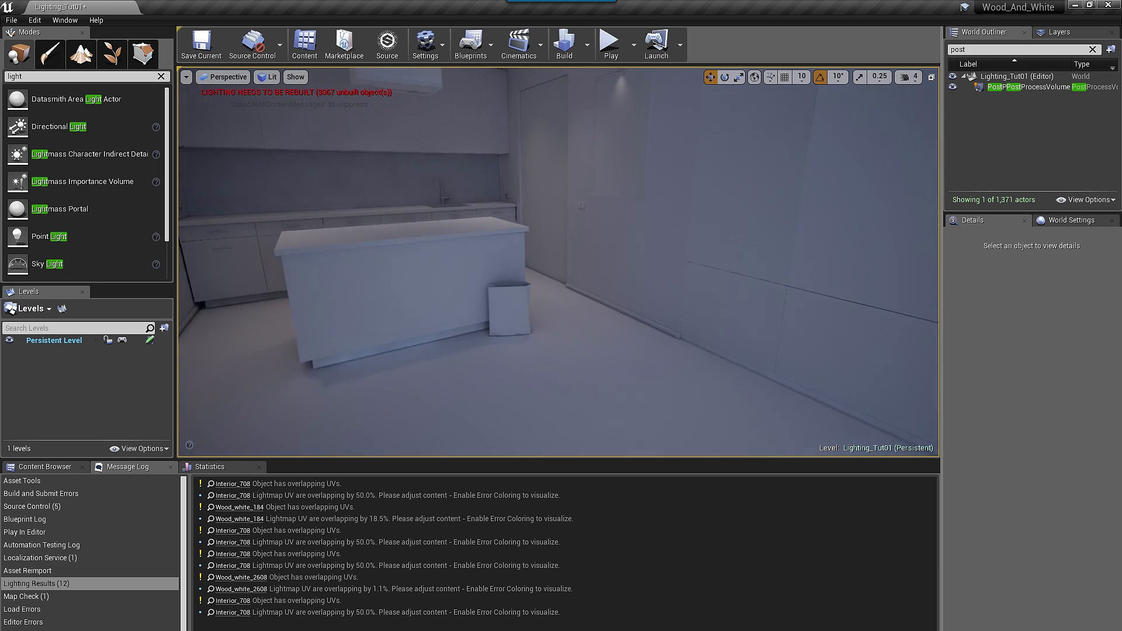
pyautogui.scroll(5, 464, 269)
pyautogui.moveTo(463, 268); pyautogui.dragTo(344, 267, button='right')
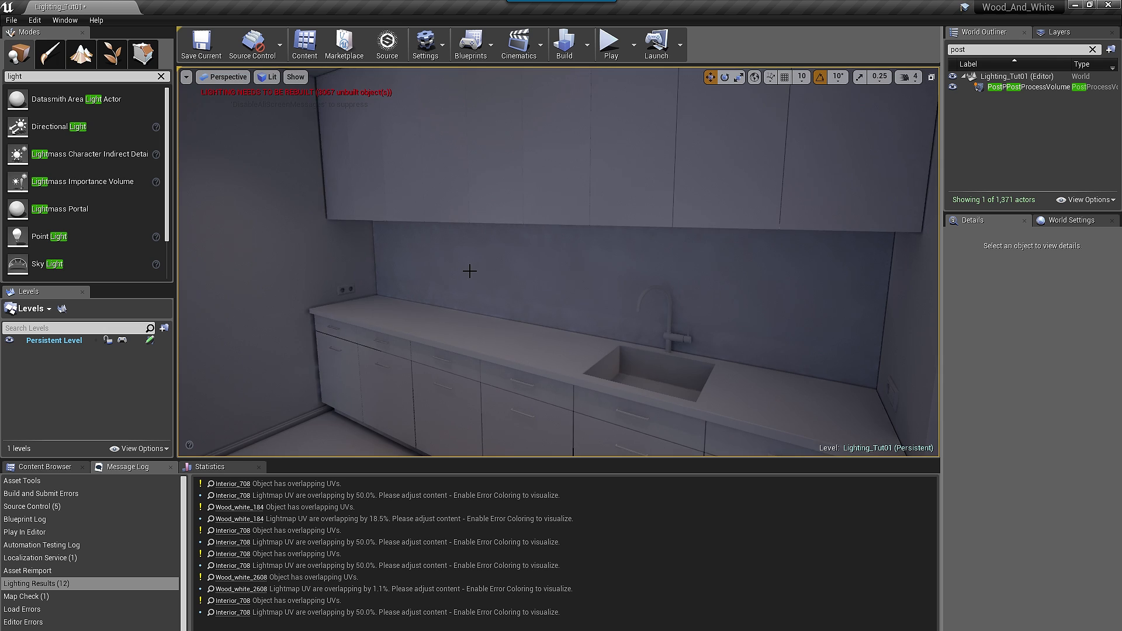
pyautogui.moveTo(466, 268); pyautogui.dragTo(357, 256, button='right')
pyautogui.scroll(5, 503, 256)
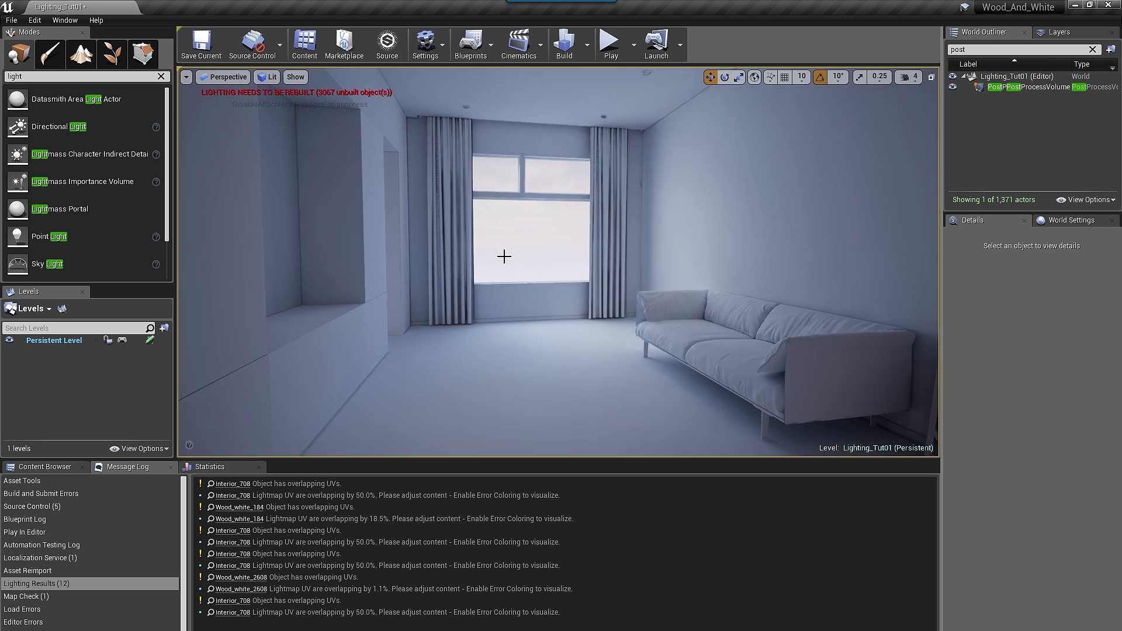
pyautogui.moveTo(549, 259); pyautogui.dragTo(350, 270, button='right')
pyautogui.scroll(4, 549, 259)
pyautogui.moveTo(598, 270); pyautogui.dragTo(718, 269, button='right')
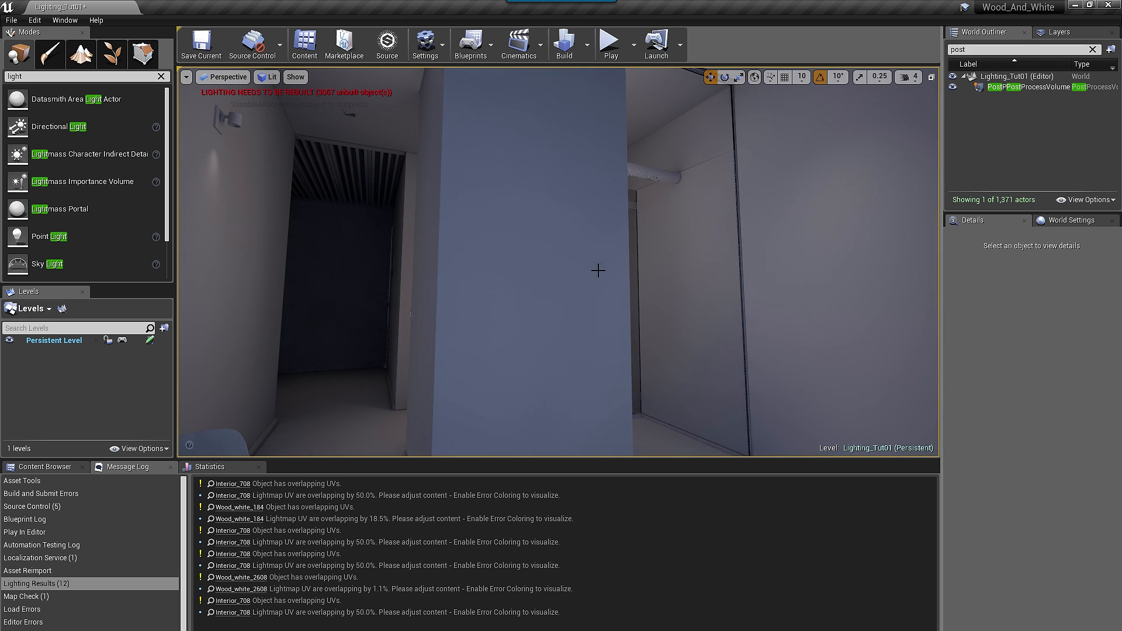
pyautogui.moveTo(602, 275); pyautogui.dragTo(690, 232, button='right')
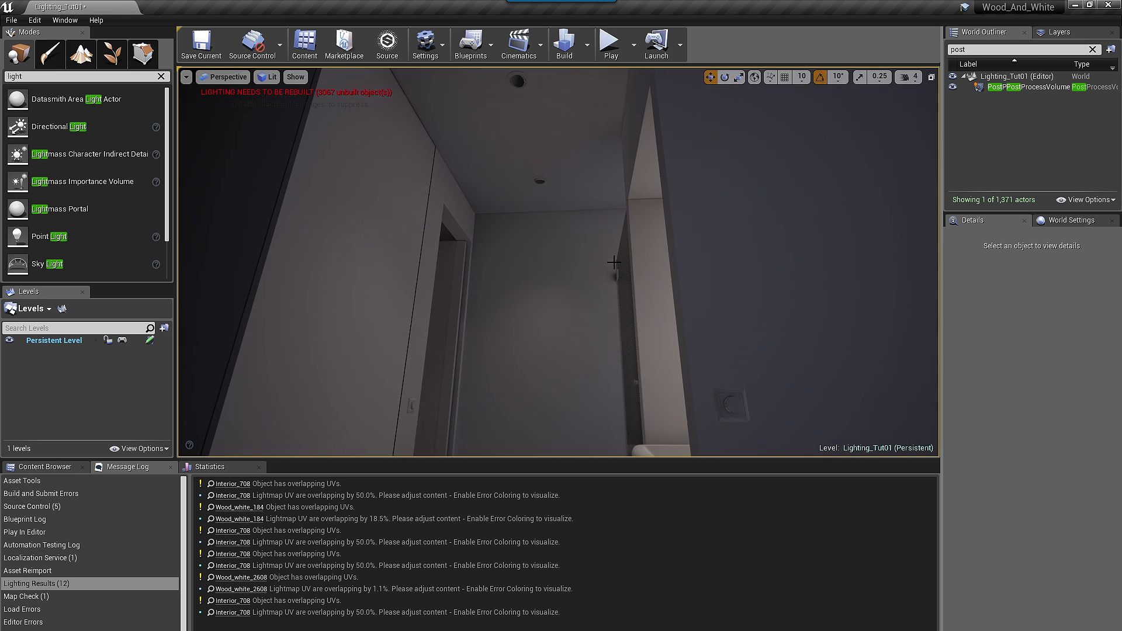
# Step: Select all spotlights in the level and check their shared light properties
pyautogui.press('g')
pyautogui.rightClick(518, 93)
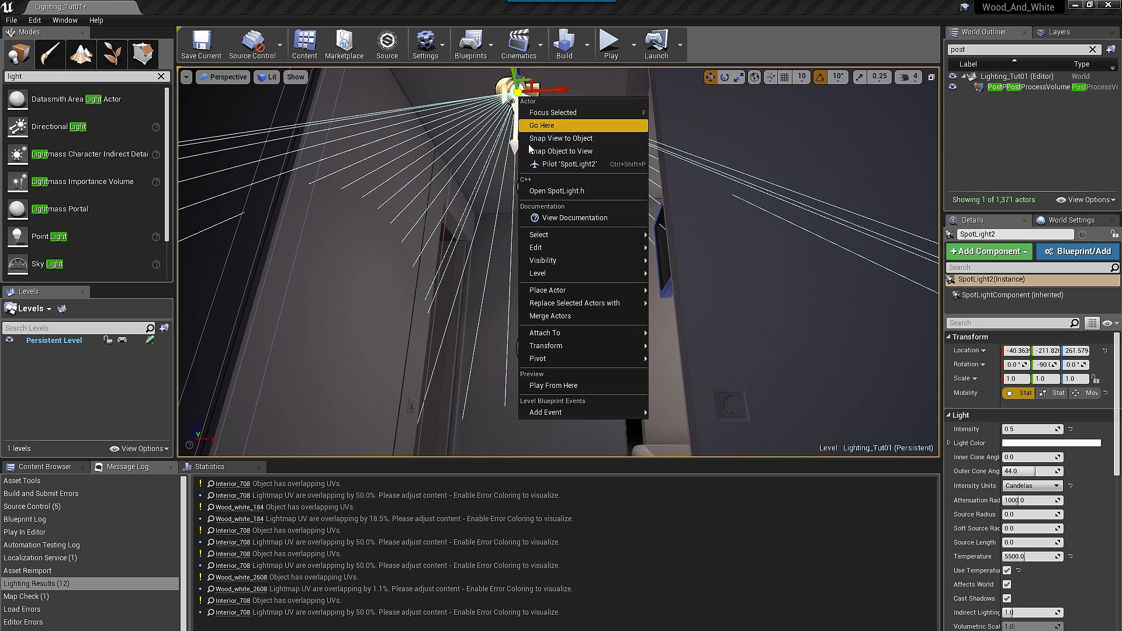
pyautogui.moveTo(552, 234)
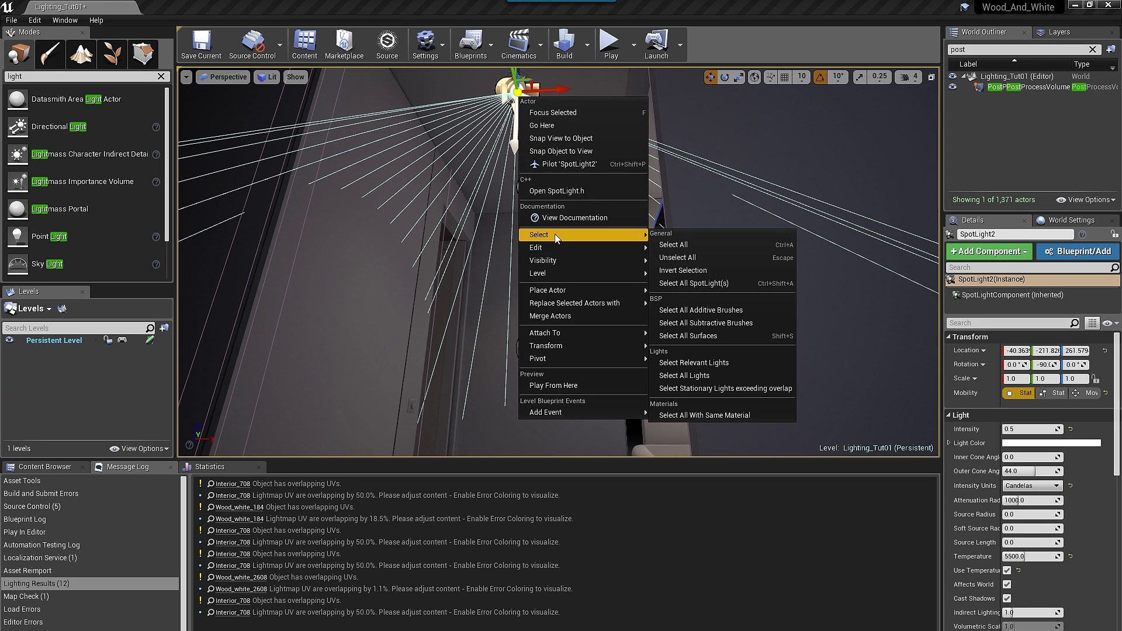
pyautogui.click(706, 279)
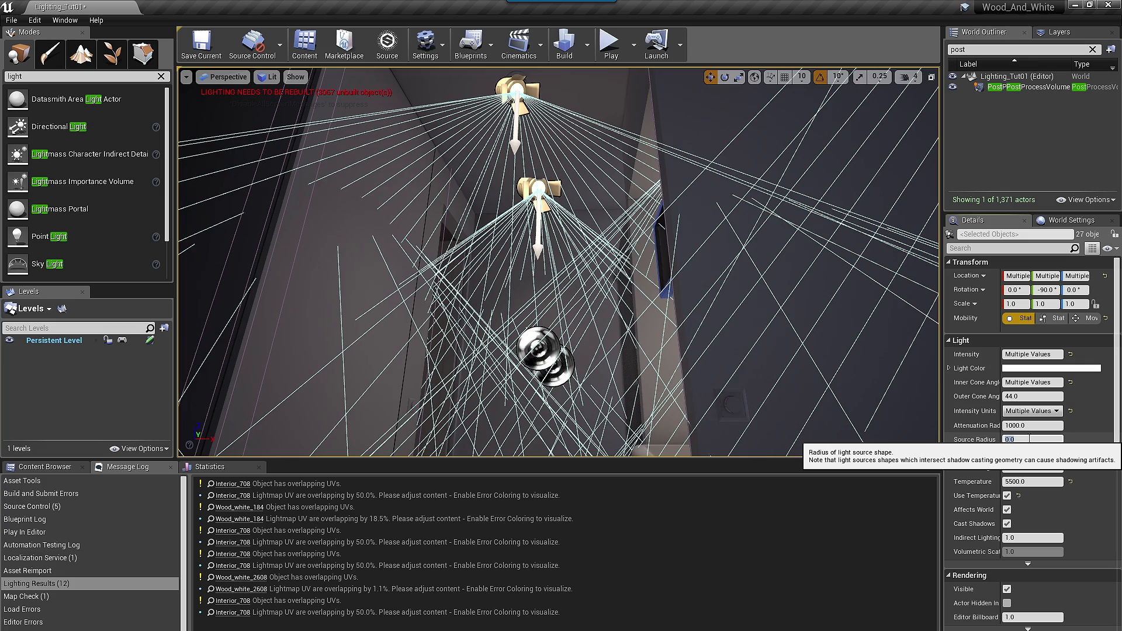
pyautogui.moveTo(623, 350); pyautogui.dragTo(623, 320, button='right')
pyautogui.press('Escape')
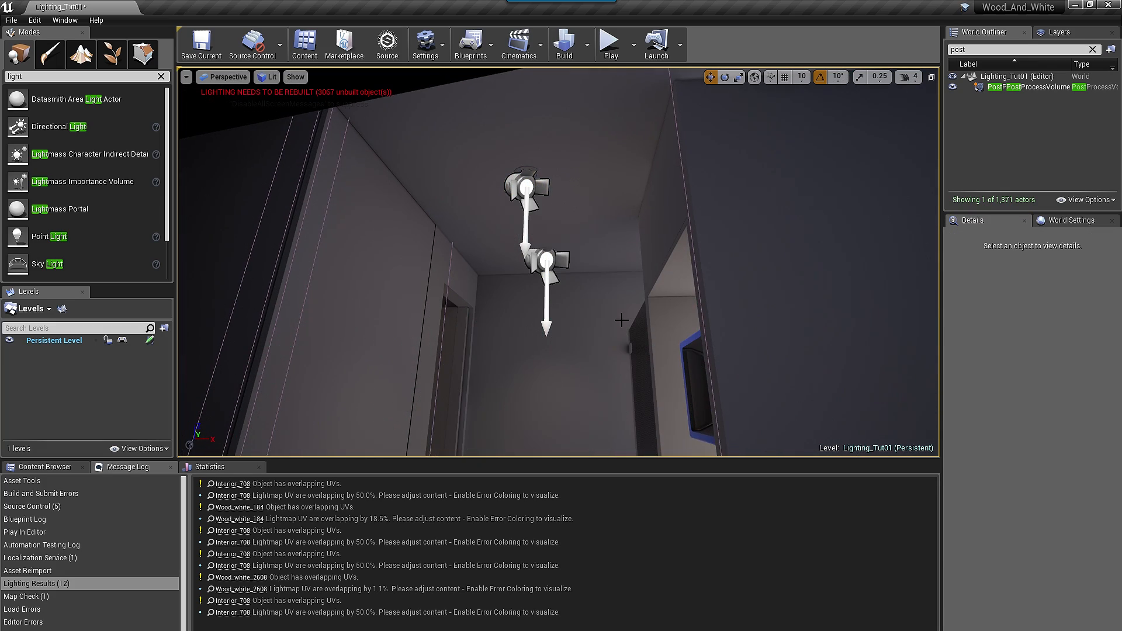
# Step: Hide the light icons, return to the overall living-room view and save the level
pyautogui.scroll(5, 602, 283)
pyautogui.moveTo(602, 283); pyautogui.dragTo(602, 356, button='right')
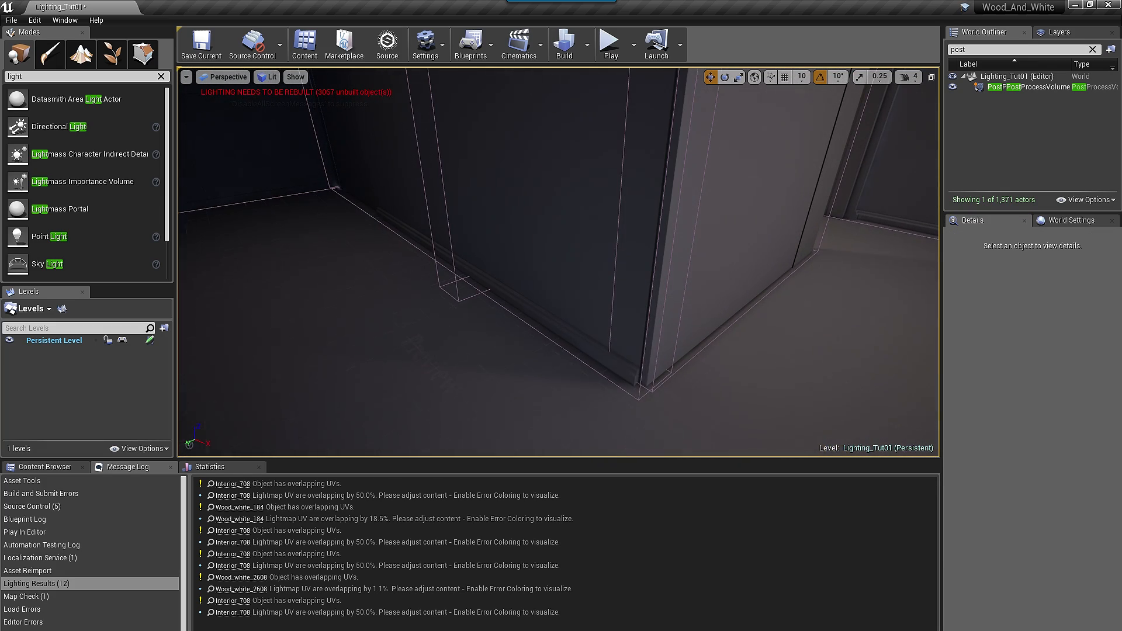
pyautogui.moveTo(494, 376); pyautogui.dragTo(433, 316, button='right')
pyautogui.scroll(6, 619, 224)
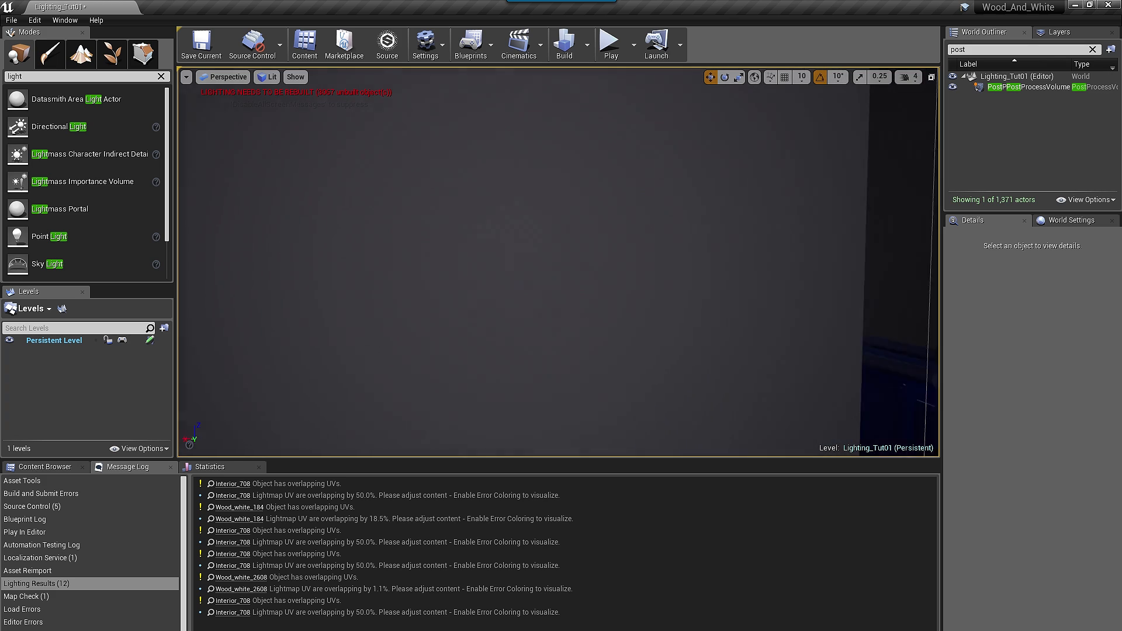
pyautogui.press('g')
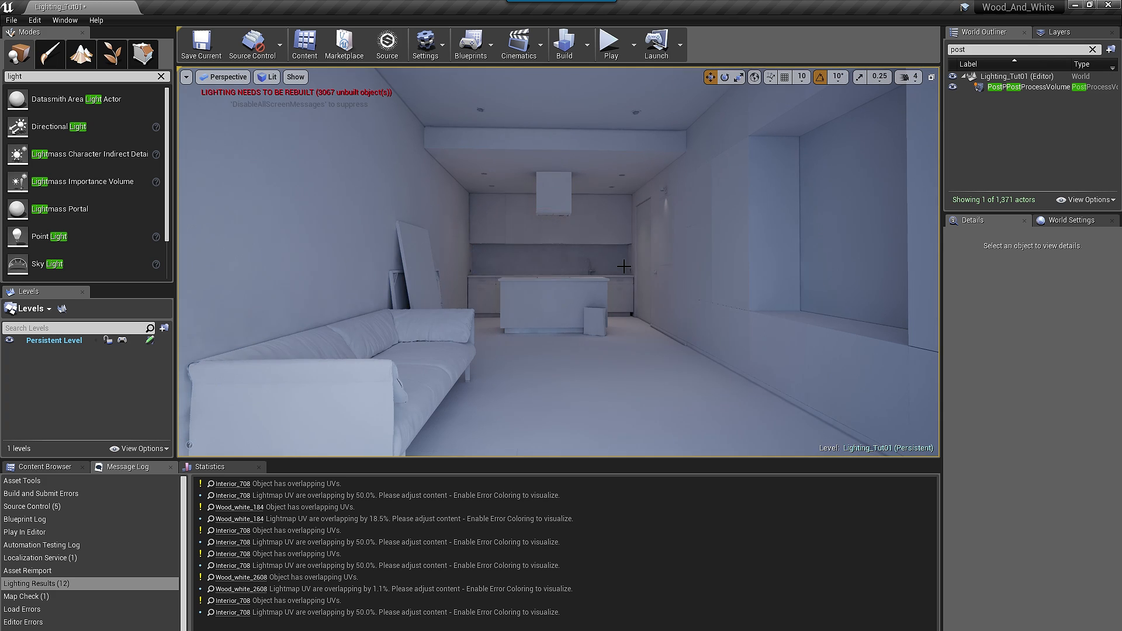
pyautogui.hotkey('ctrl', 's')
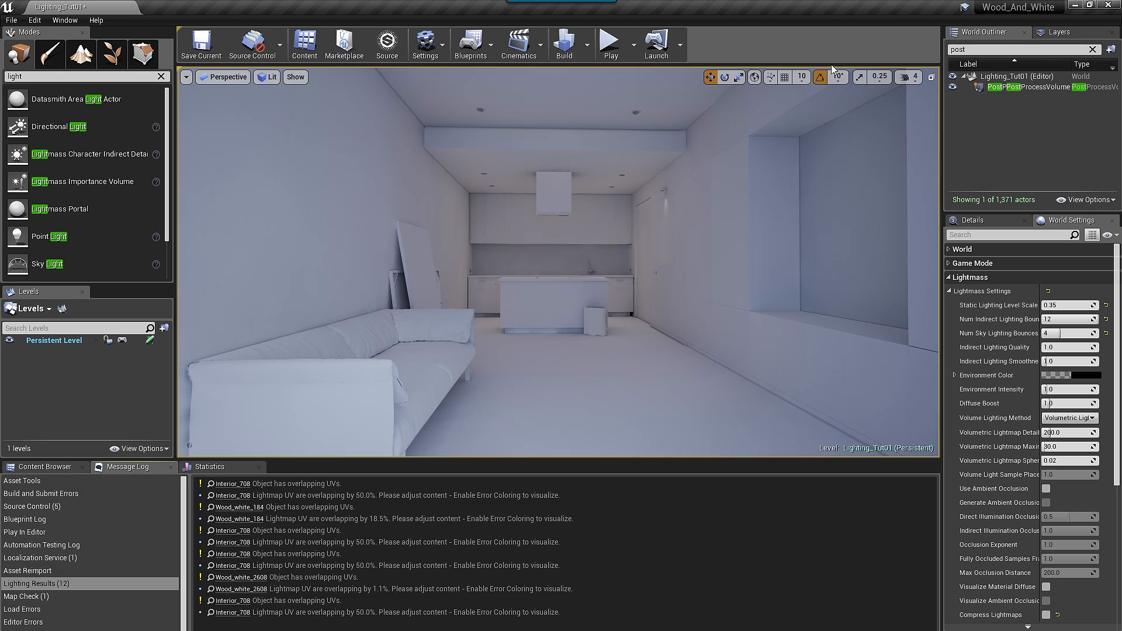
# Step: Examine the baked lighting across the living room, kitchen and adjoining rooms
pyautogui.moveTo(559, 261); pyautogui.dragTo(696, 258, button='right')
pyautogui.moveTo(584, 286); pyautogui.dragTo(797, 266, button='right')
pyautogui.scroll(8, 648, 288)
pyautogui.scroll(5, 627, 311)
pyautogui.scroll(5, 623, 254)
pyautogui.scroll(5, 626, 226)
pyautogui.moveTo(626, 225); pyautogui.dragTo(742, 208, button='right')
pyautogui.scroll(3, 629, 210)
pyautogui.moveTo(633, 192); pyautogui.dragTo(847, 190, button='right')
pyautogui.scroll(5, 629, 190)
pyautogui.scroll(-3, 661, 181)
pyautogui.moveTo(661, 180); pyautogui.dragTo(649, 201, button='right')
pyautogui.scroll(-3, 645, 211)
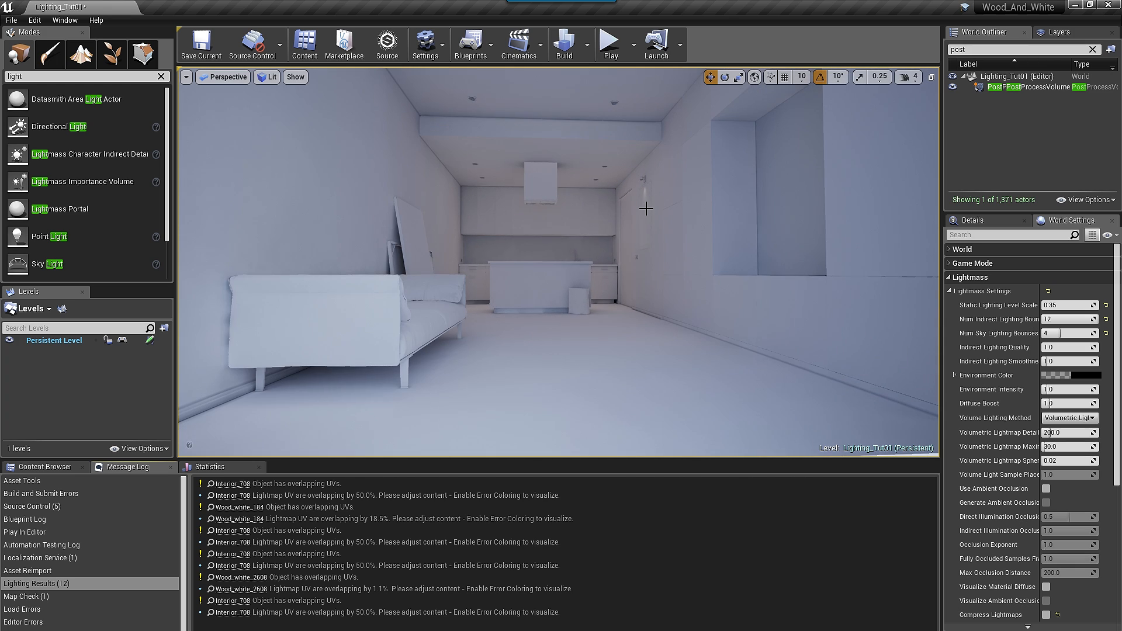
pyautogui.scroll(3, 645, 211)
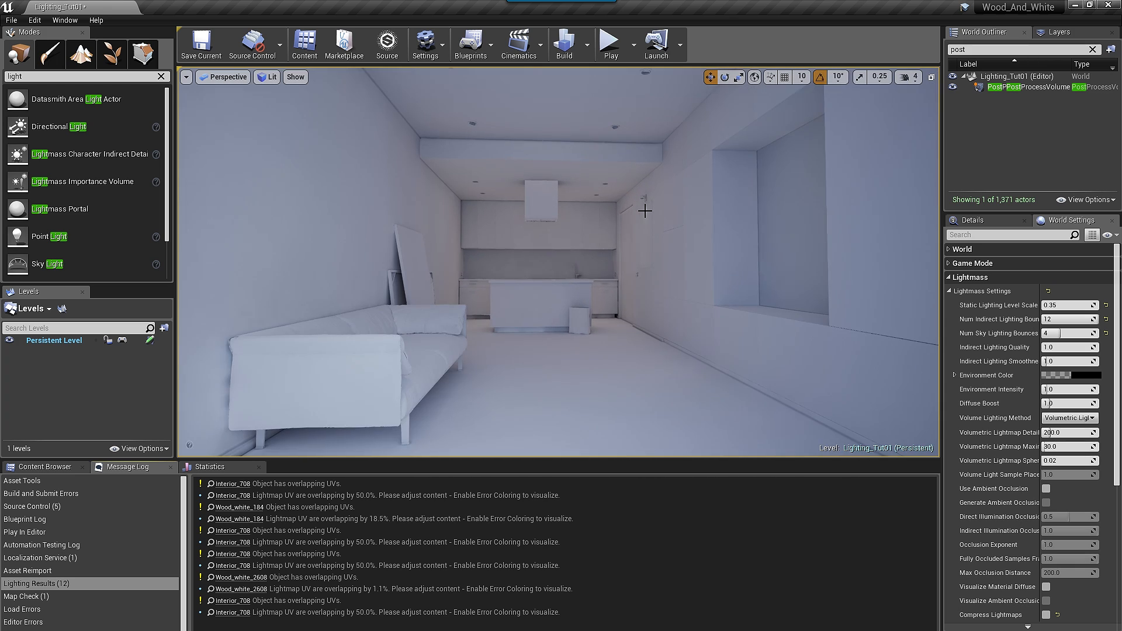
# Step: Set both the minimum and maximum exposure brightness of PostProcessVolume_test to 0.5
pyautogui.click(1029, 87)
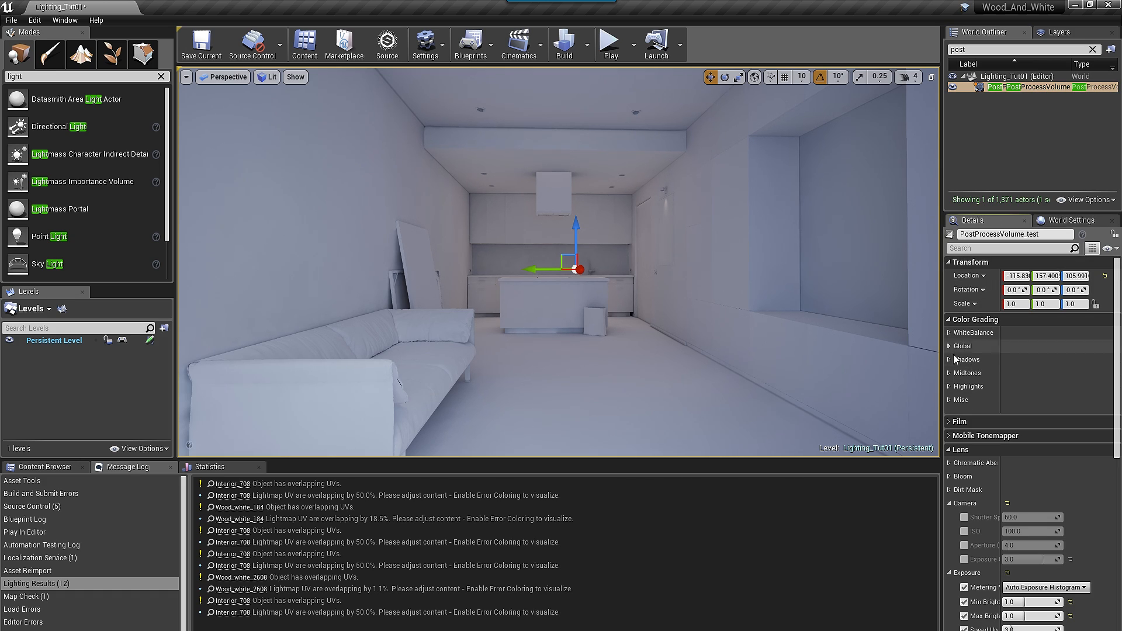
pyautogui.scroll(-2, 1022, 491)
pyautogui.scroll(-1, 1023, 515)
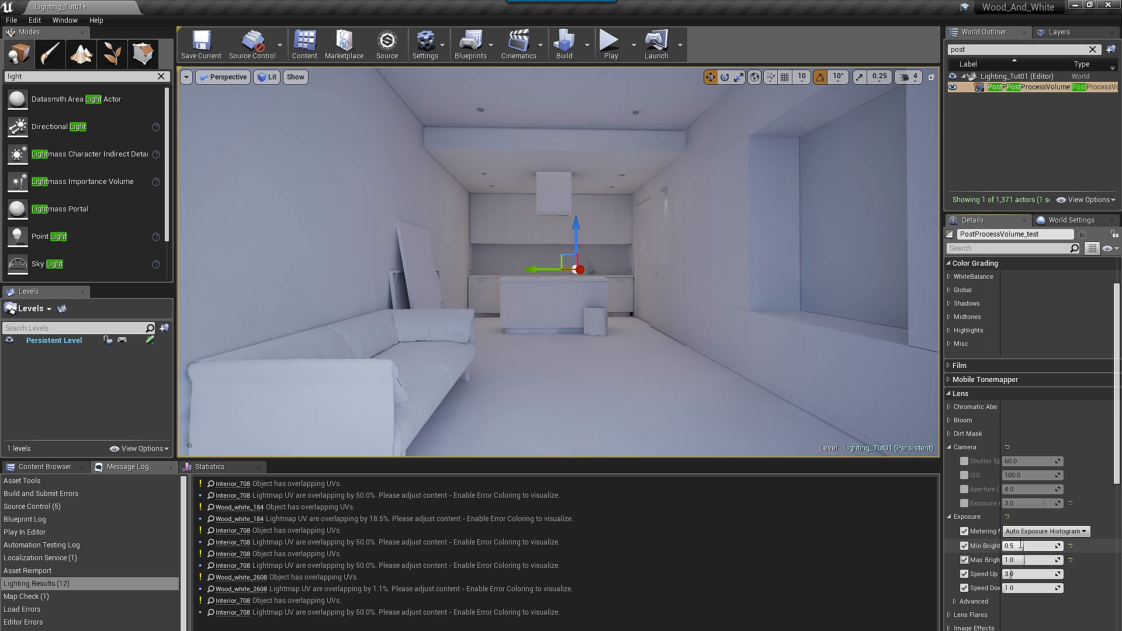
pyautogui.press('Tab')
pyautogui.write('.5')
pyautogui.press('Return')
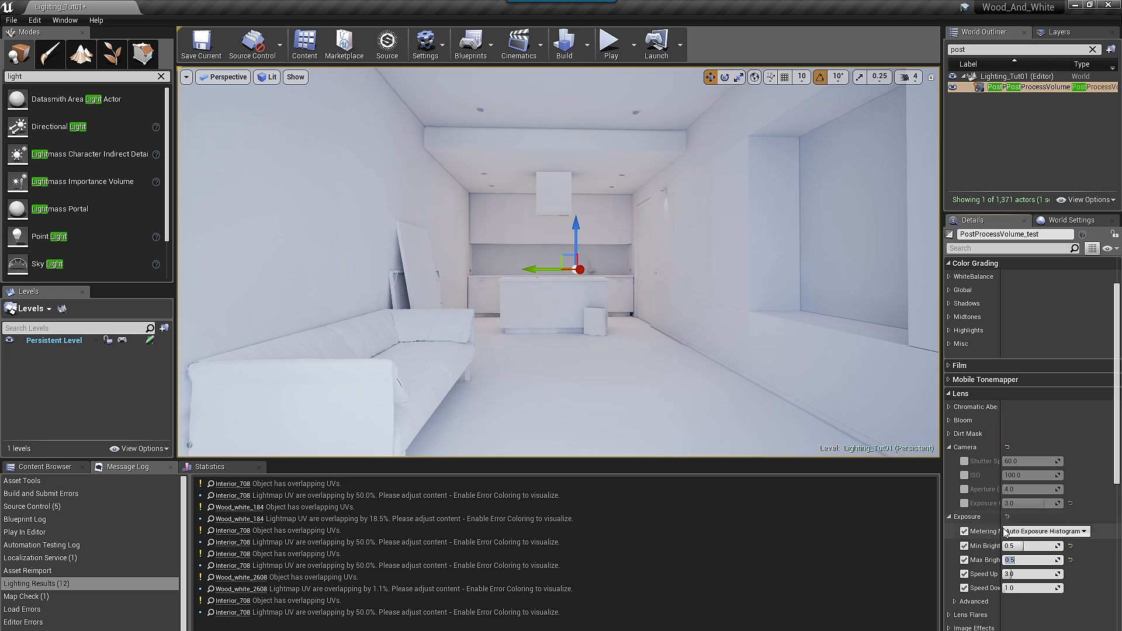
# Step: Reset the camera exposure compensation of the post process volume to 0.0 and leave its override disabled
pyautogui.click(964, 503)
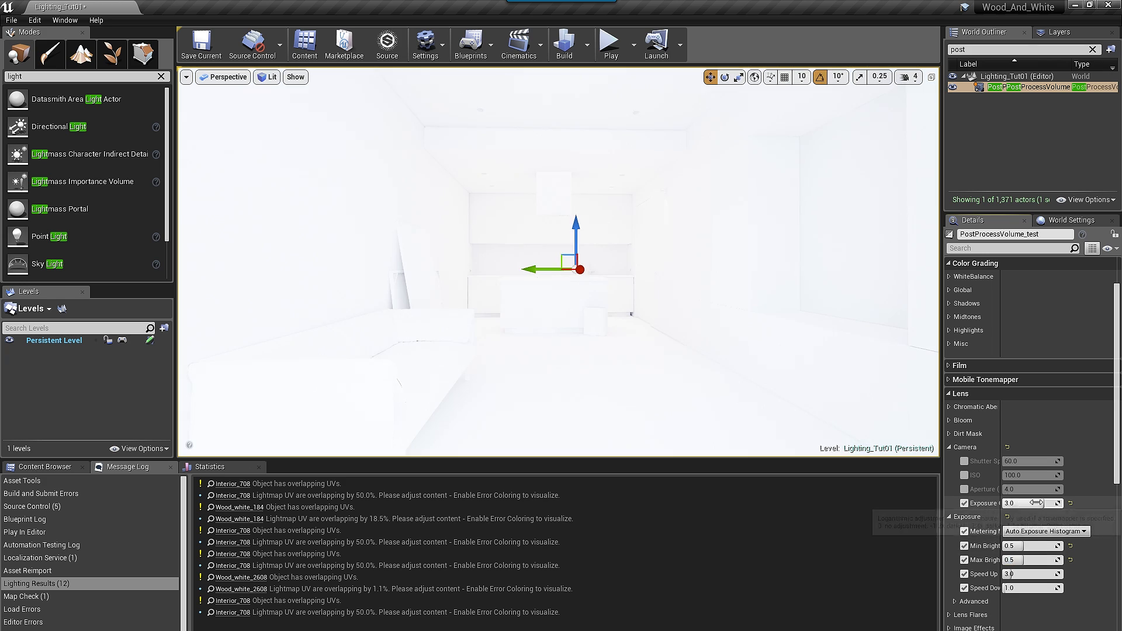
pyautogui.click(1070, 503)
pyautogui.click(965, 503)
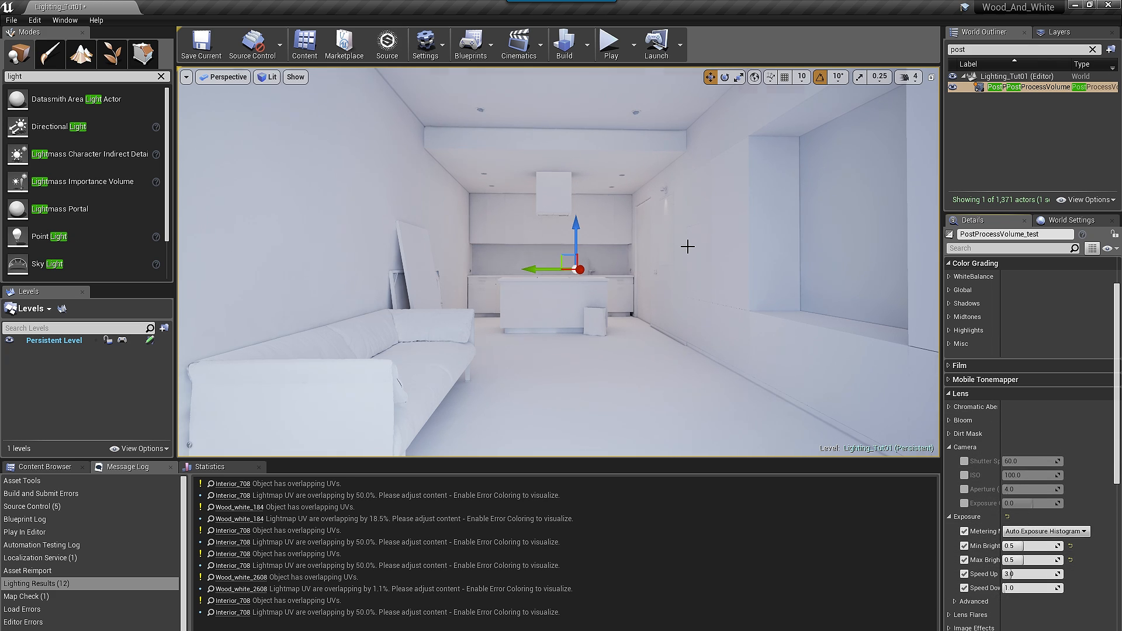
# Step: Examine the effect of the new exposure at the washbasin niche, in the adjoining room and in the living room
pyautogui.press('w')
pyautogui.moveTo(687, 246); pyautogui.dragTo(783, 238, button='right')
pyautogui.press('w')
pyautogui.press('w')
pyautogui.press('w')
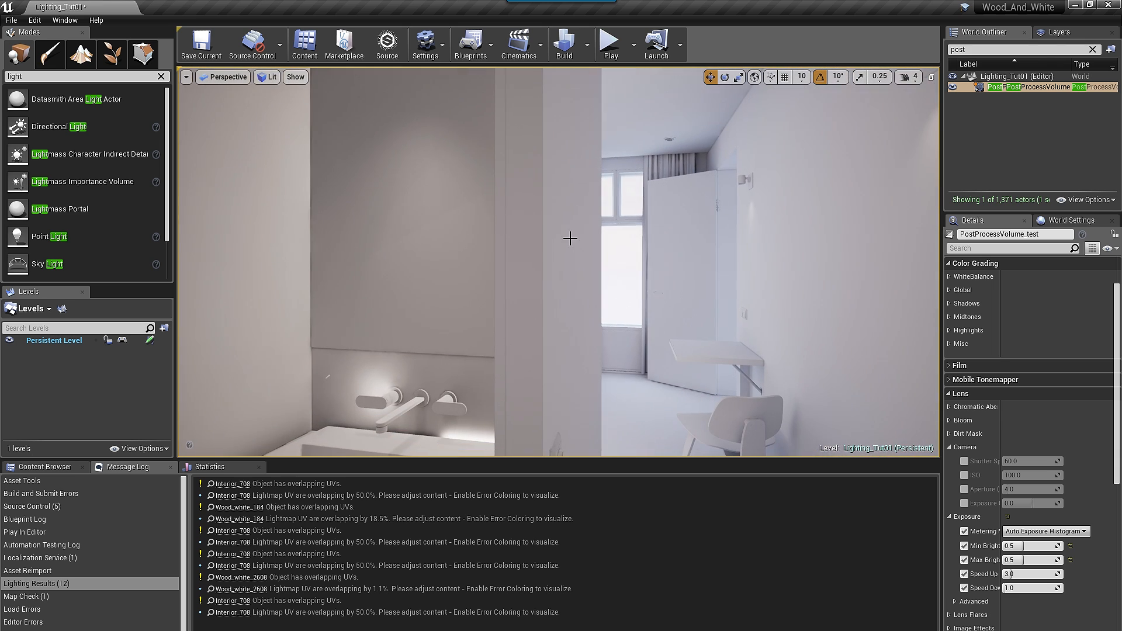
pyautogui.moveTo(557, 258); pyautogui.dragTo(757, 278, button='right')
pyautogui.press('w')
pyautogui.press('w')
pyautogui.press('w')
pyautogui.press('w')
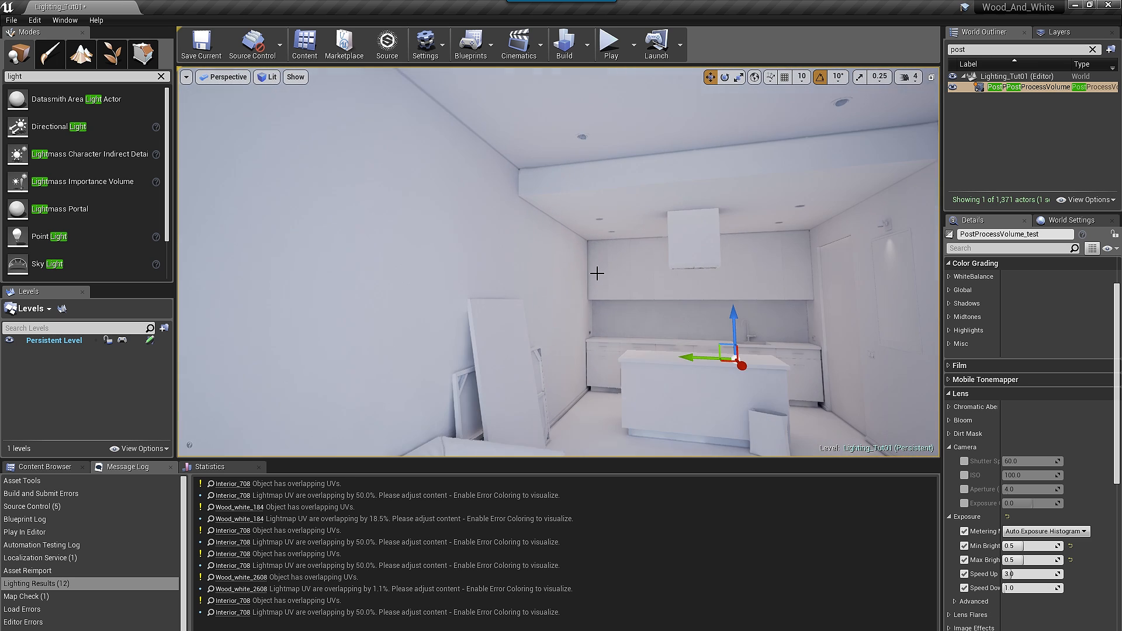
# Step: Examine the ceiling, walls and island of the kitchen area under the new exposure
pyautogui.press('s')
pyautogui.moveTo(597, 273); pyautogui.dragTo(631, 276, button='right')
pyautogui.press('w')
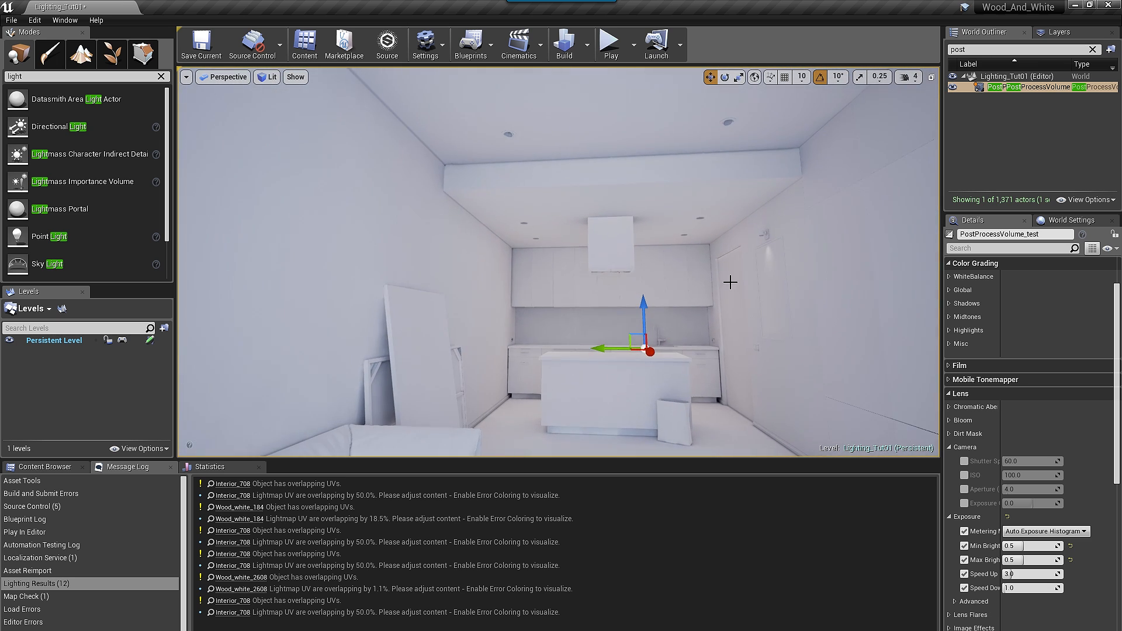
pyautogui.press('s')
pyautogui.moveTo(730, 283); pyautogui.dragTo(632, 287, button='right')
pyautogui.moveTo(753, 258); pyautogui.dragTo(713, 202, button='right')
pyautogui.scroll(3, 741, 248)
pyautogui.moveTo(740, 247); pyautogui.dragTo(889, 268, button='right')
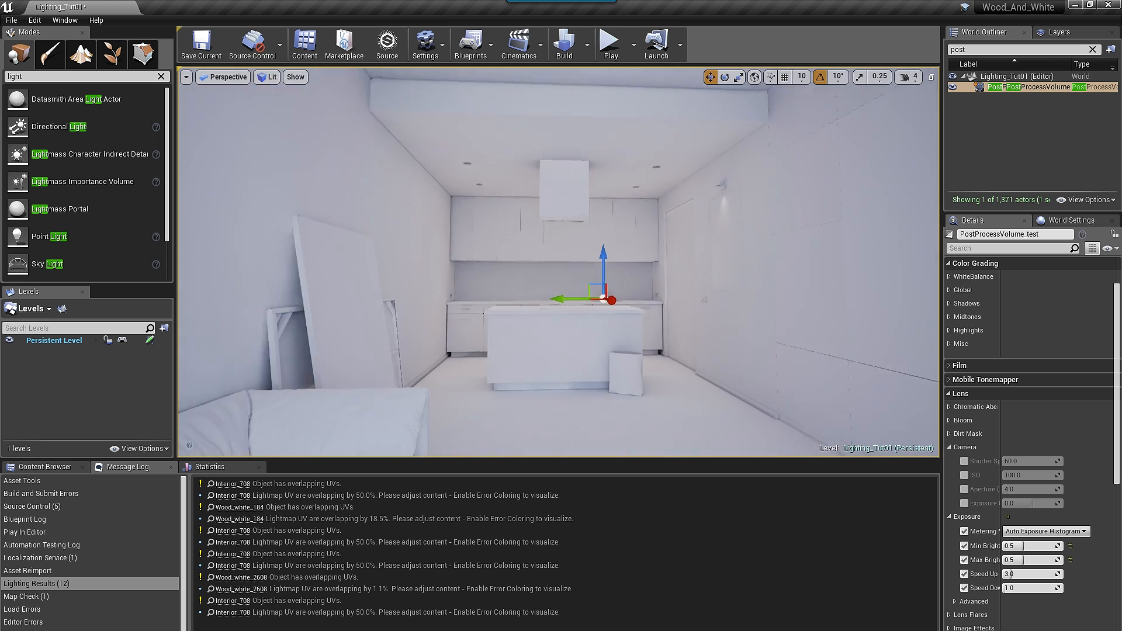
# Step: Override the white balance temperature of PostProcessVolume_test with 7000
pyautogui.scroll(3, 746, 248)
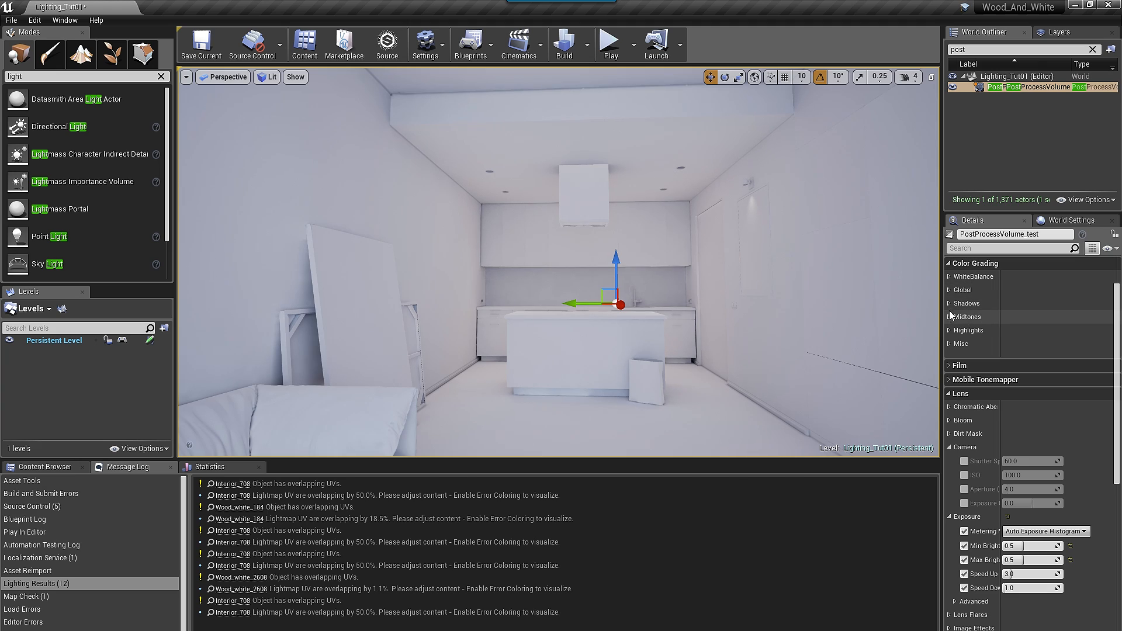
pyautogui.click(948, 277)
pyautogui.scroll(2, 977, 318)
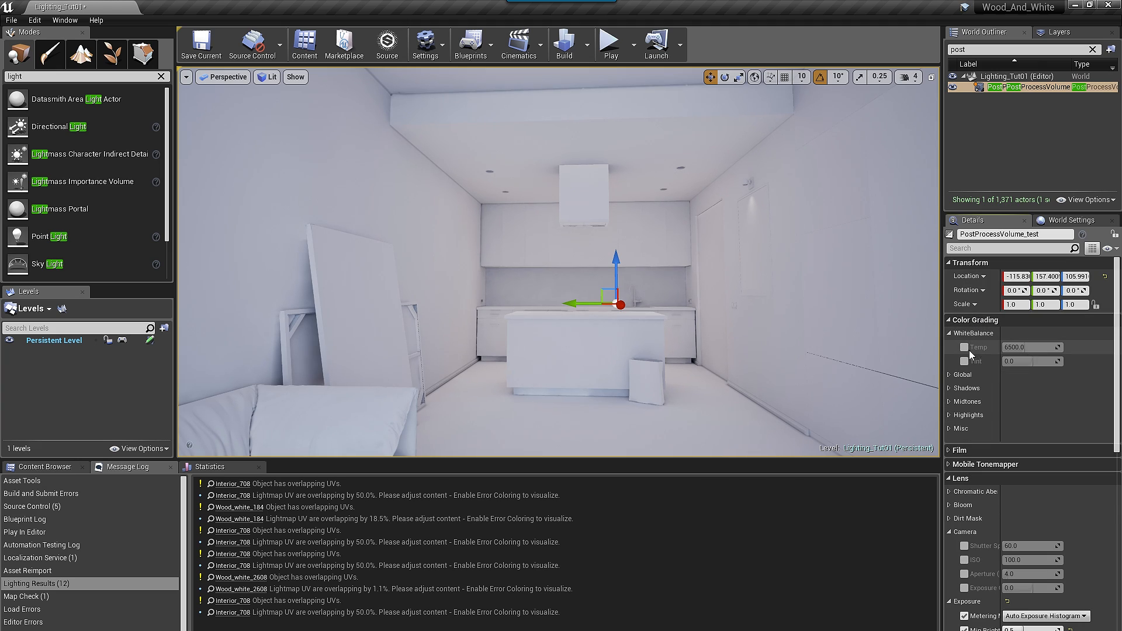
pyautogui.click(964, 347)
pyautogui.click(1016, 347)
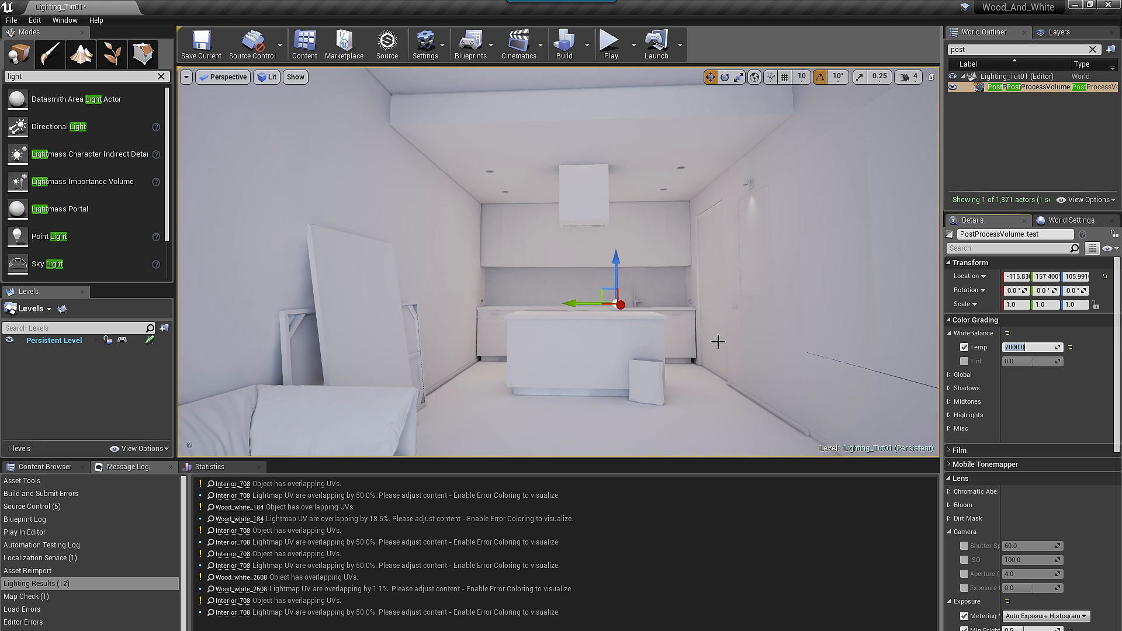
# Step: Examine the effect of the new white balance on the kitchen, the wall lamp and the living room
pyautogui.moveTo(717, 341); pyautogui.dragTo(809, 360, button='right')
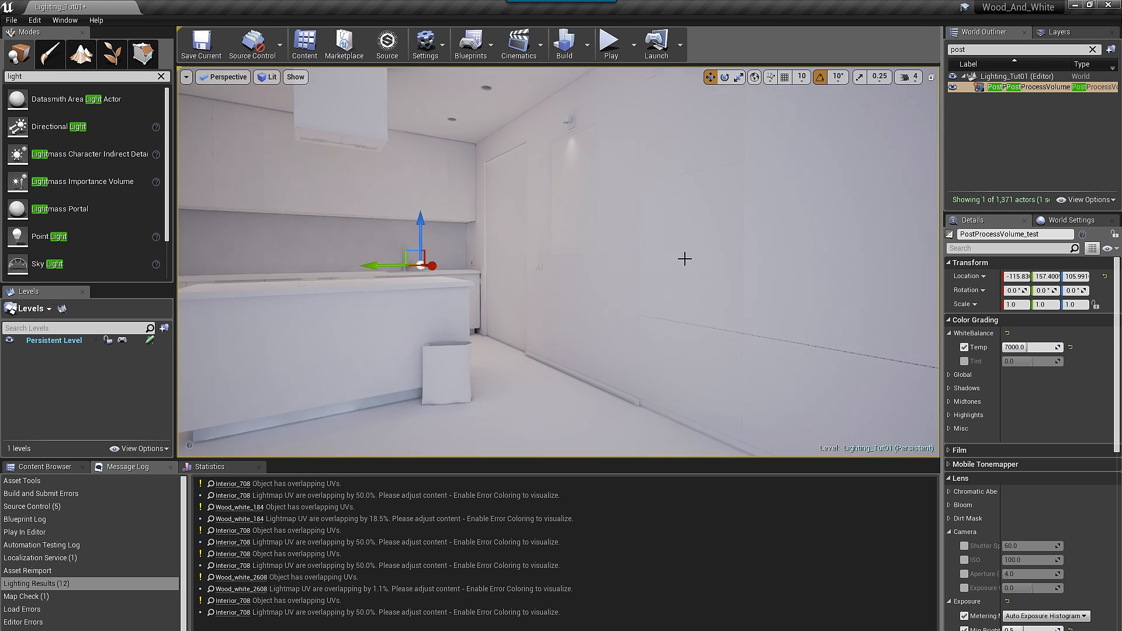
pyautogui.moveTo(684, 259); pyautogui.dragTo(552, 295, button='right')
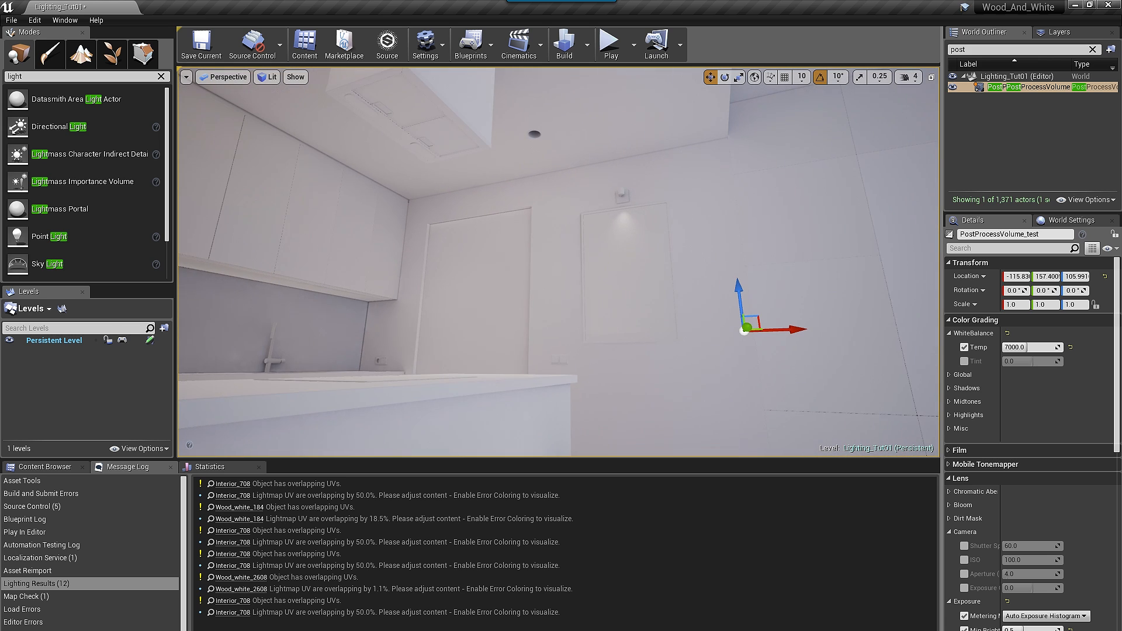
pyautogui.scroll(4, 667, 258)
pyautogui.moveTo(667, 258); pyautogui.dragTo(958, 285, button='right')
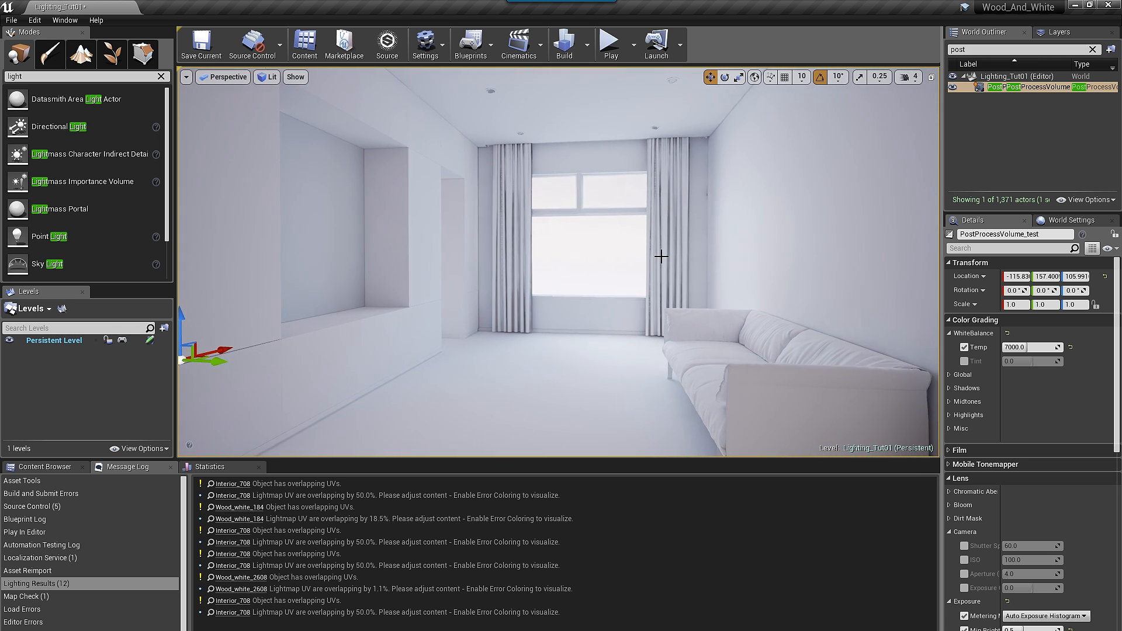
pyautogui.scroll(4, 665, 254)
pyautogui.press('f')
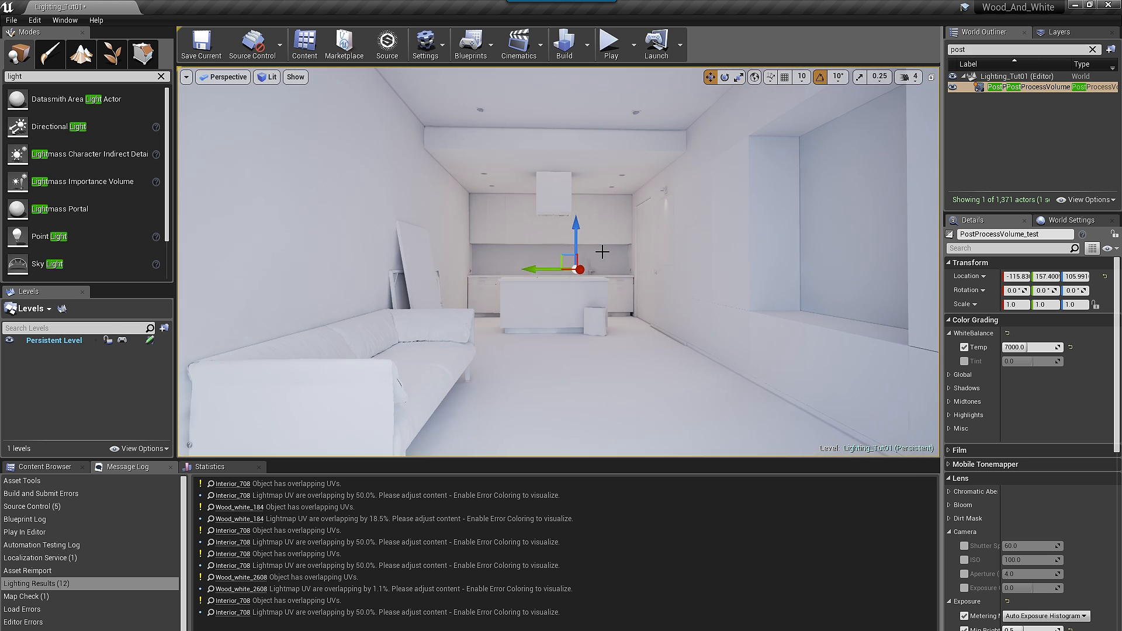
# Step: Set the global contrast to 1.25 and the global gamma to 1.1 in the color grading of the post process volume
pyautogui.click(958, 375)
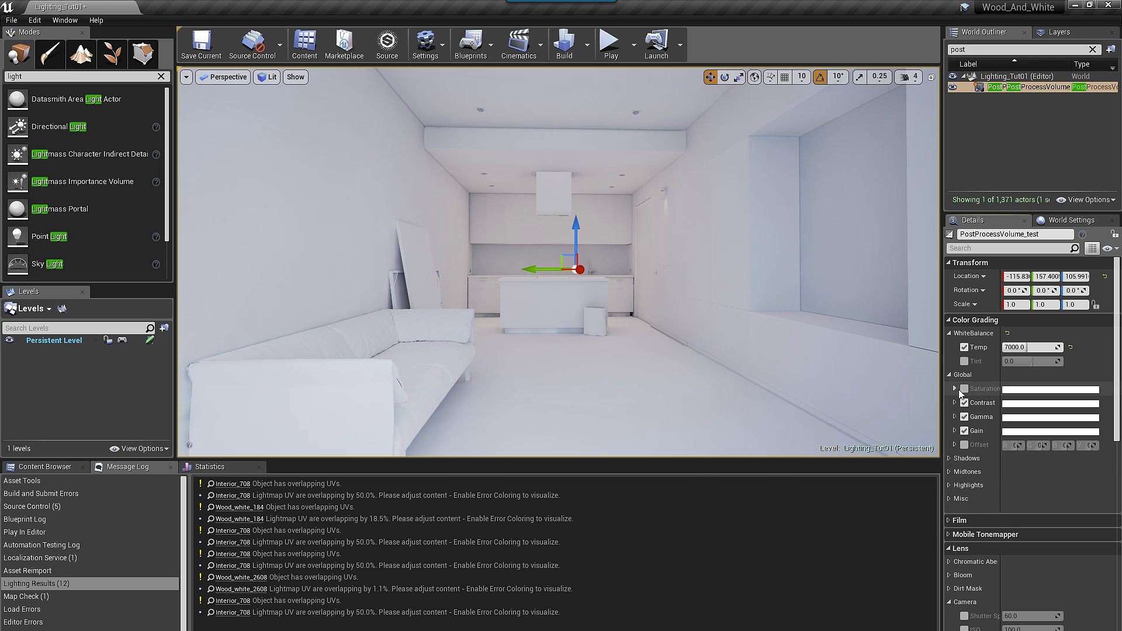
pyautogui.click(955, 403)
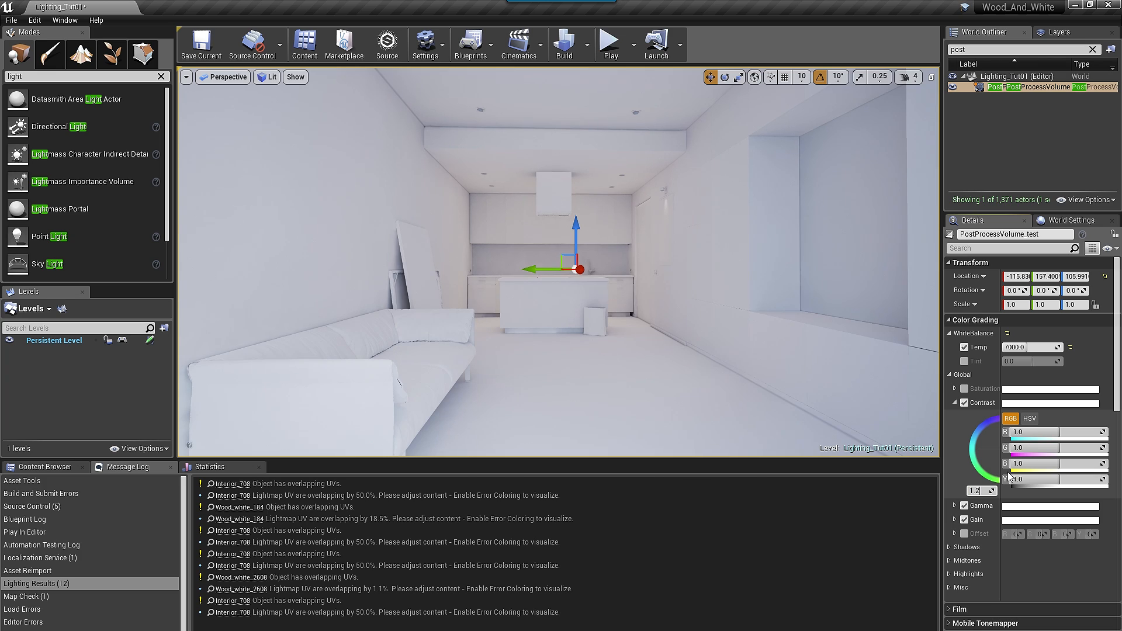
pyautogui.press('Return')
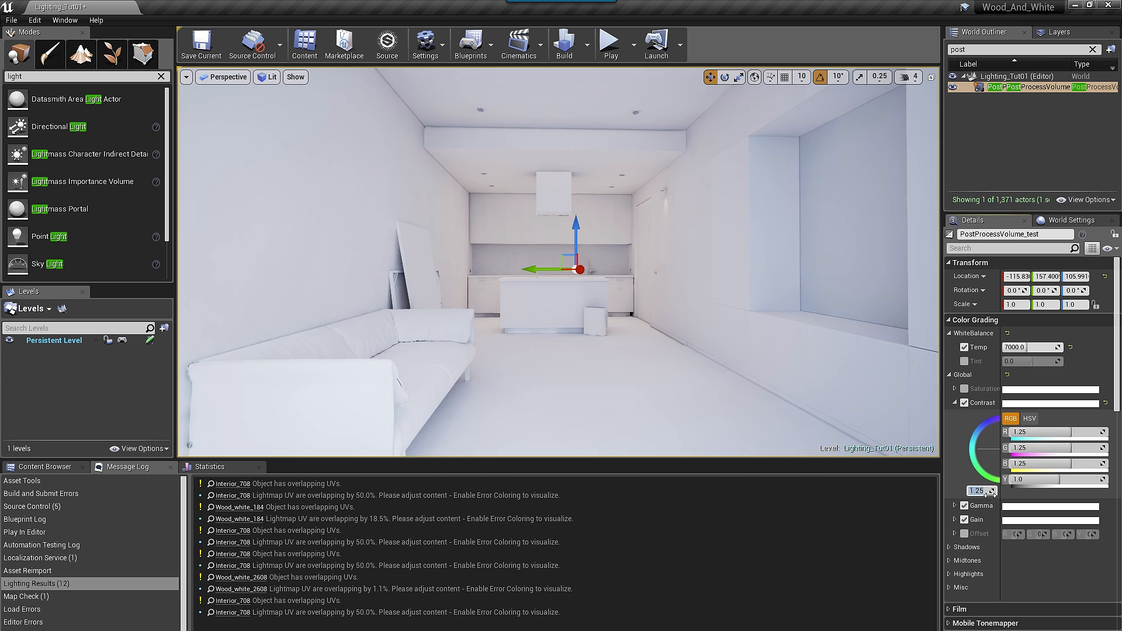
pyautogui.click(955, 506)
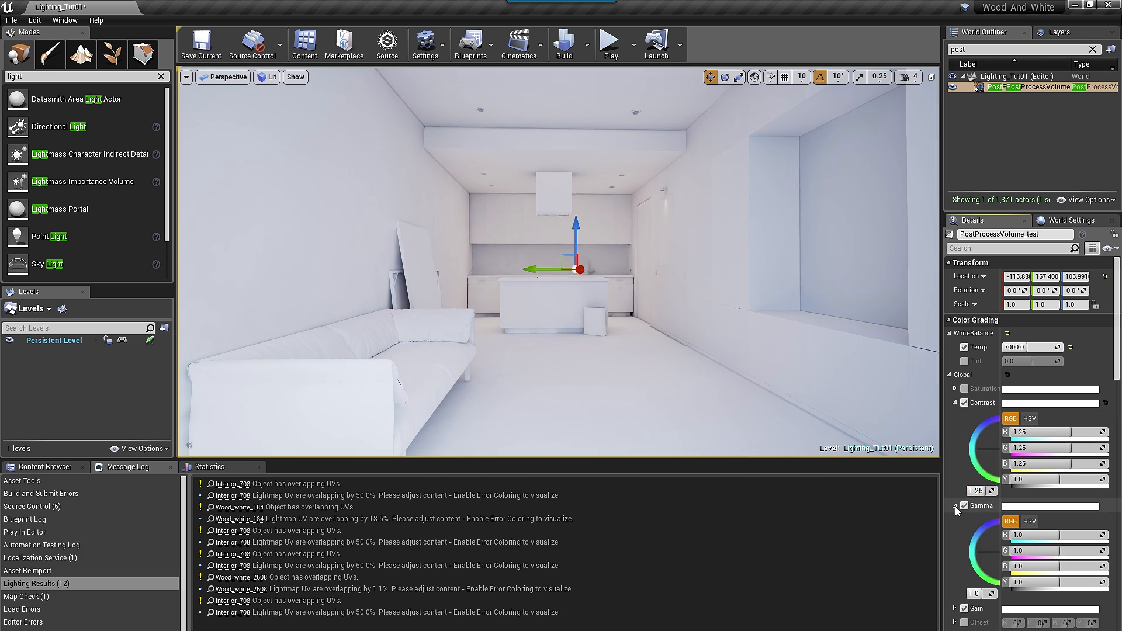
pyautogui.click(974, 594)
pyautogui.write('1')
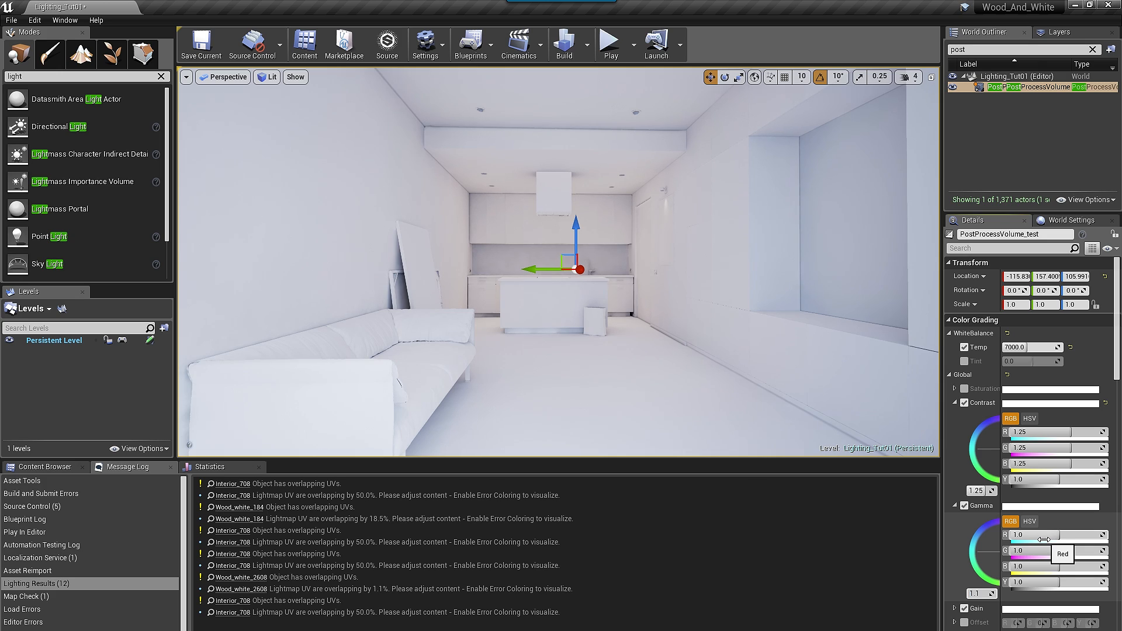
pyautogui.press('Return')
pyautogui.scroll(-1, 958, 566)
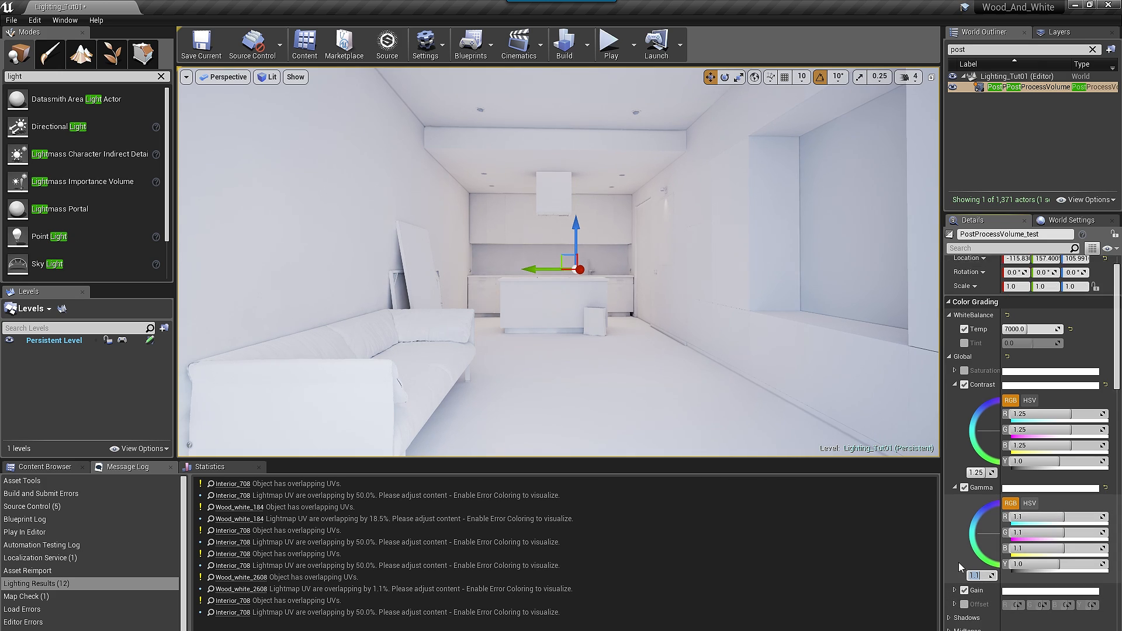
pyautogui.scroll(-1, 958, 563)
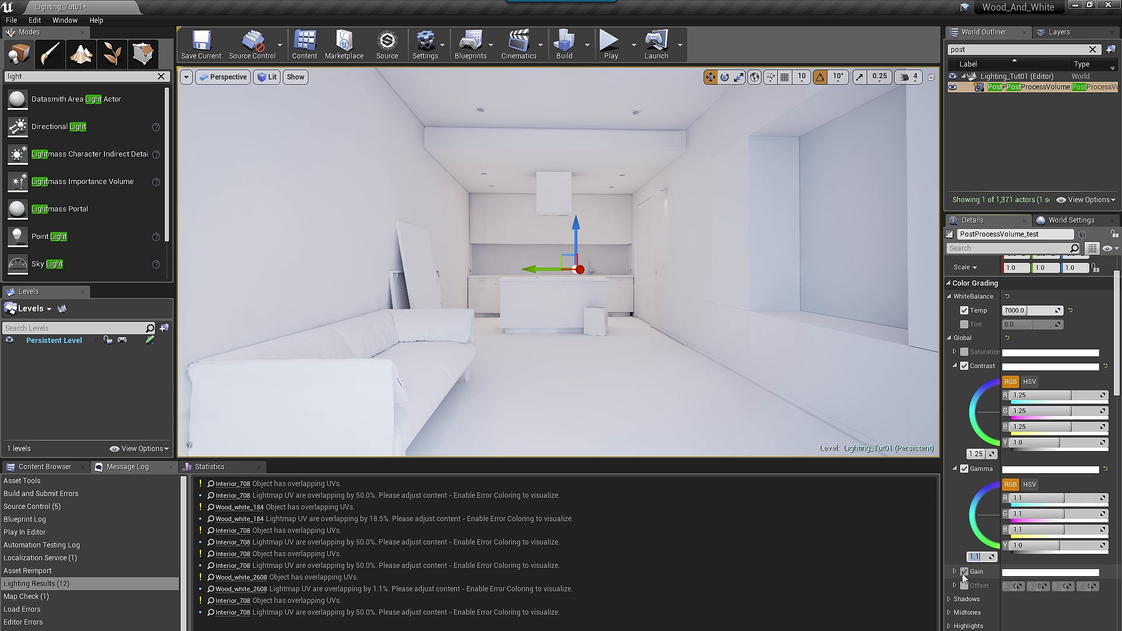
# Step: Set the global gain to 1.1 and reduce the global contrast slightly
pyautogui.click(955, 572)
pyautogui.scroll(-2, 958, 579)
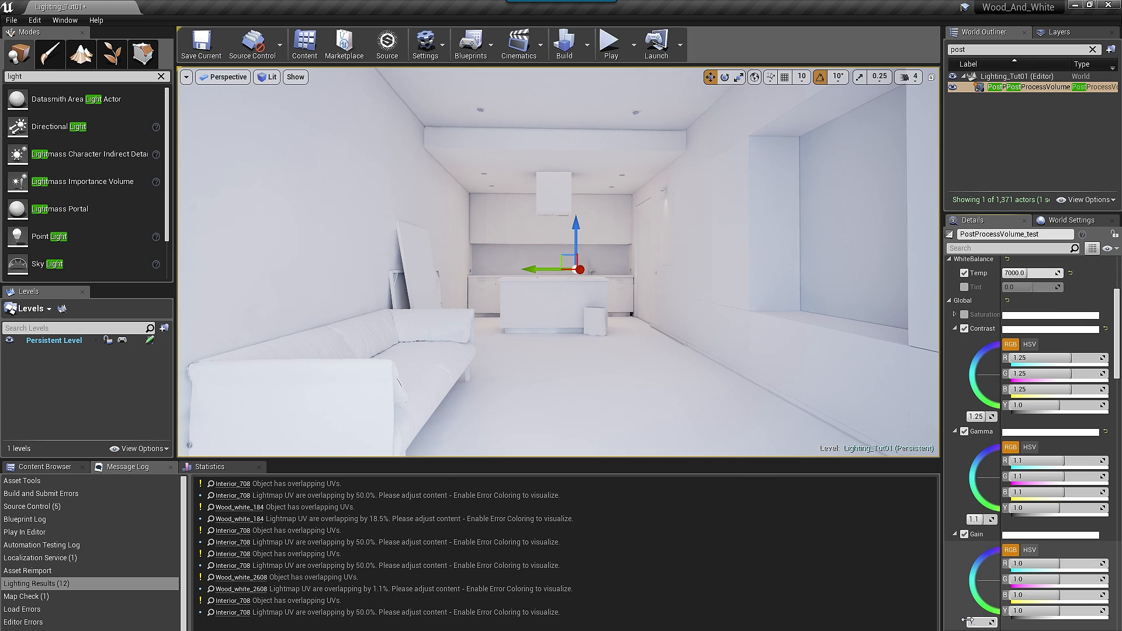
pyautogui.press('Return')
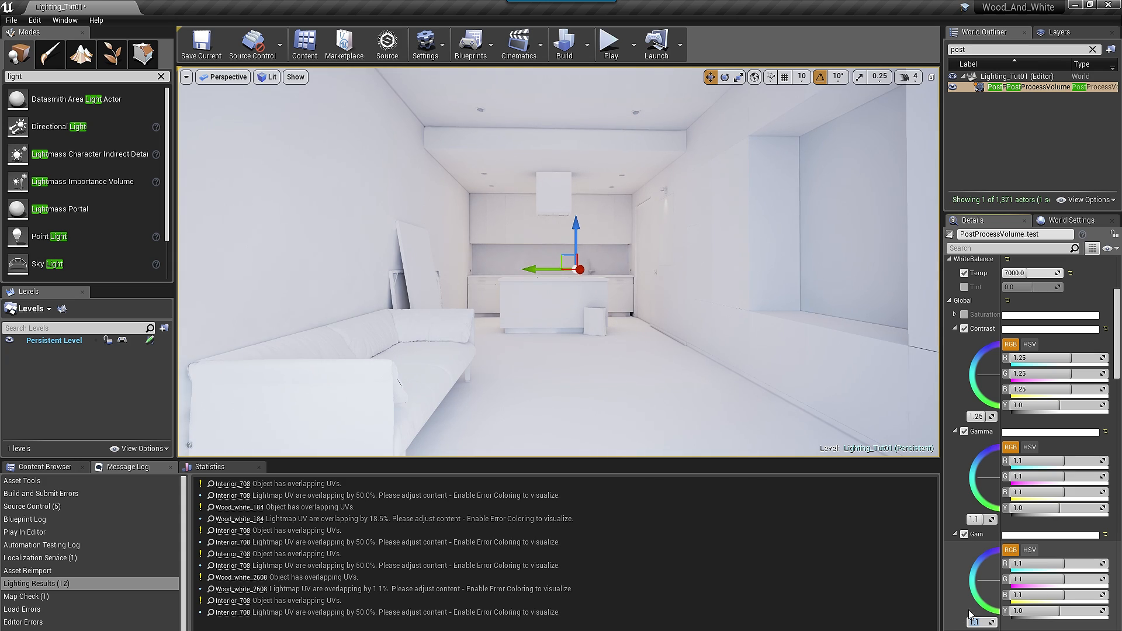
pyautogui.click(984, 419)
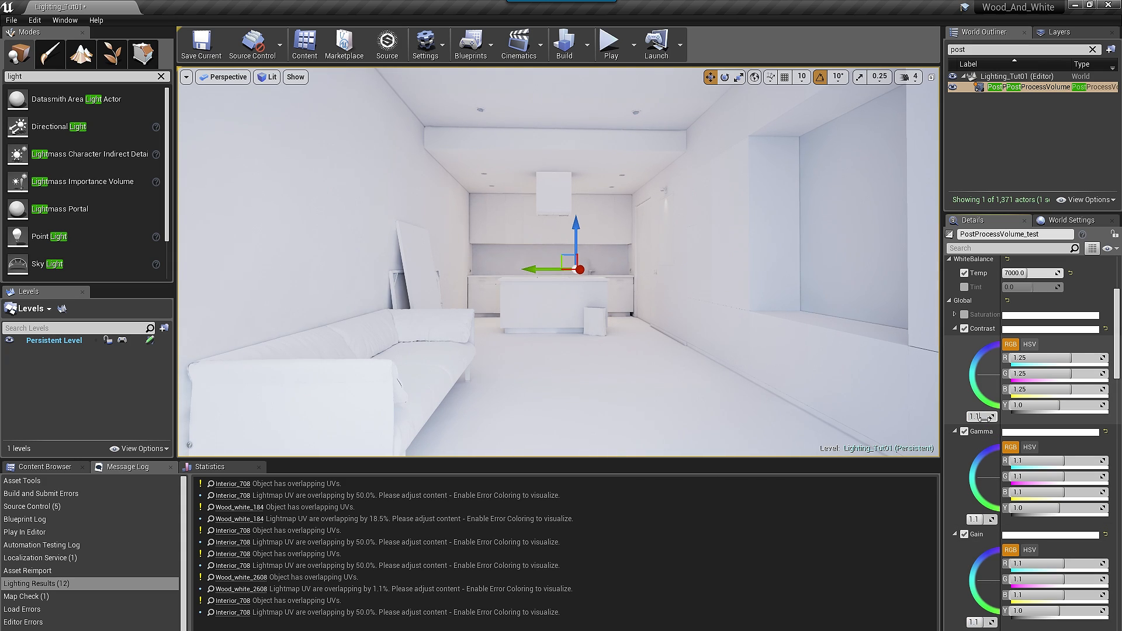
pyautogui.press('Return')
# Step: Open the Film settings of the post process volume and enable the Toe override
pyautogui.scroll(-8, 973, 430)
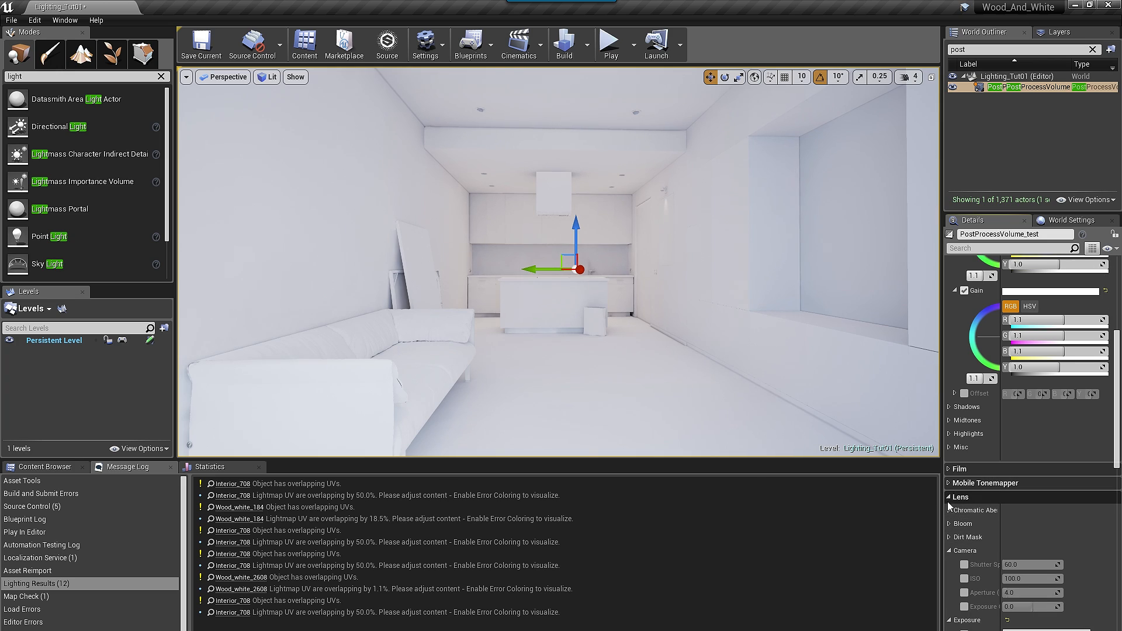
pyautogui.click(949, 470)
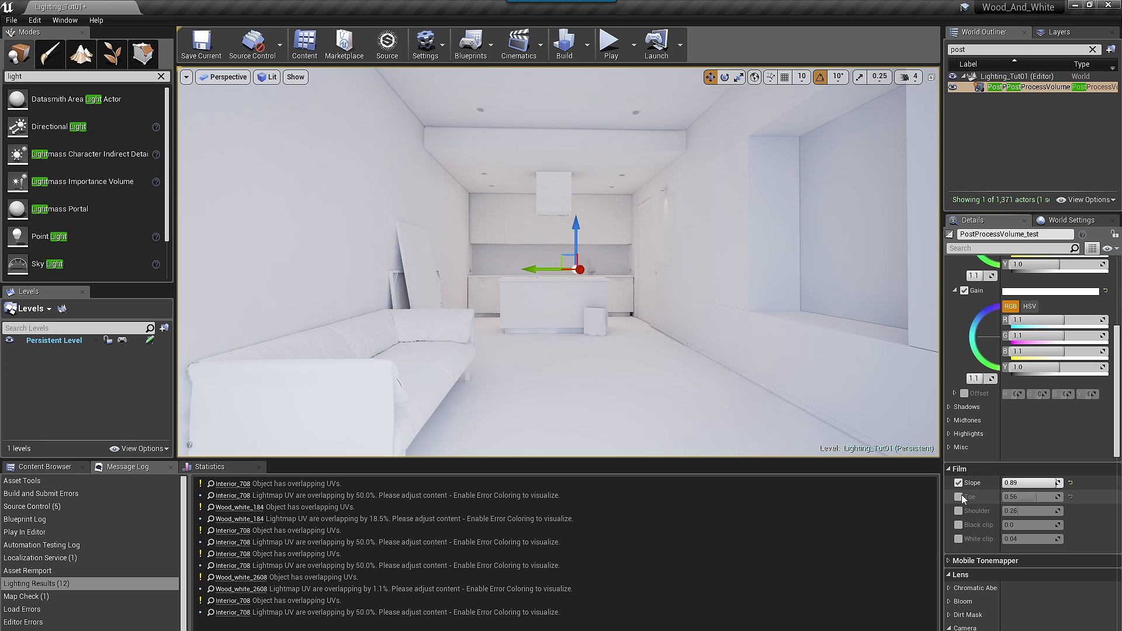
pyautogui.scroll(-2, 987, 514)
pyautogui.scroll(-5, 988, 514)
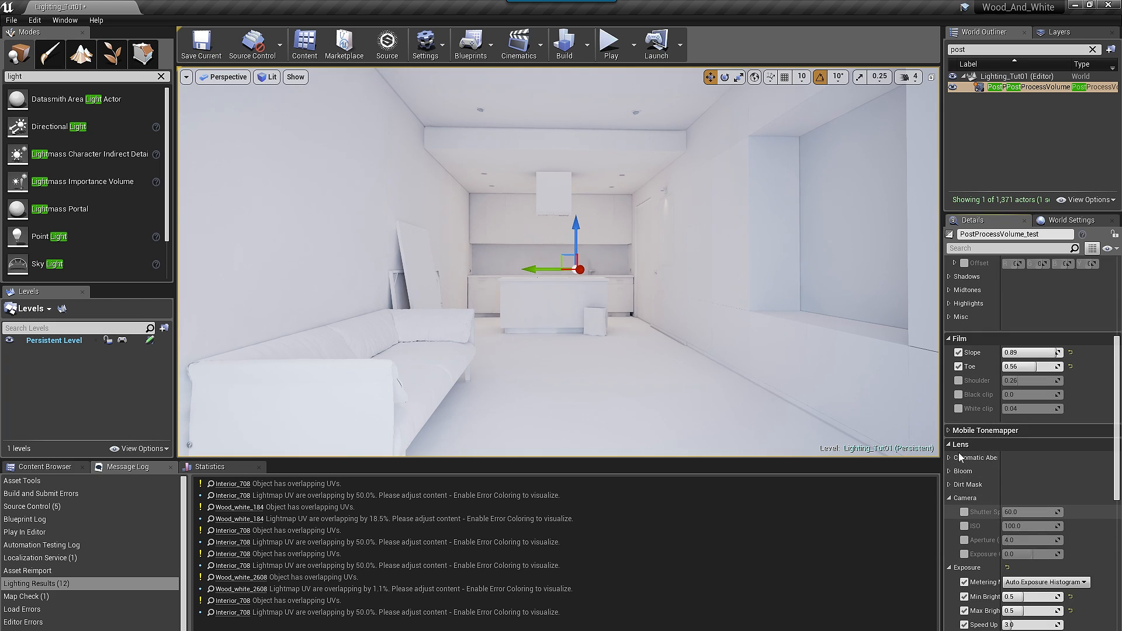
# Step: Set the chromatic aberration intensity to 0.15 and open the Bloom settings
pyautogui.click(951, 458)
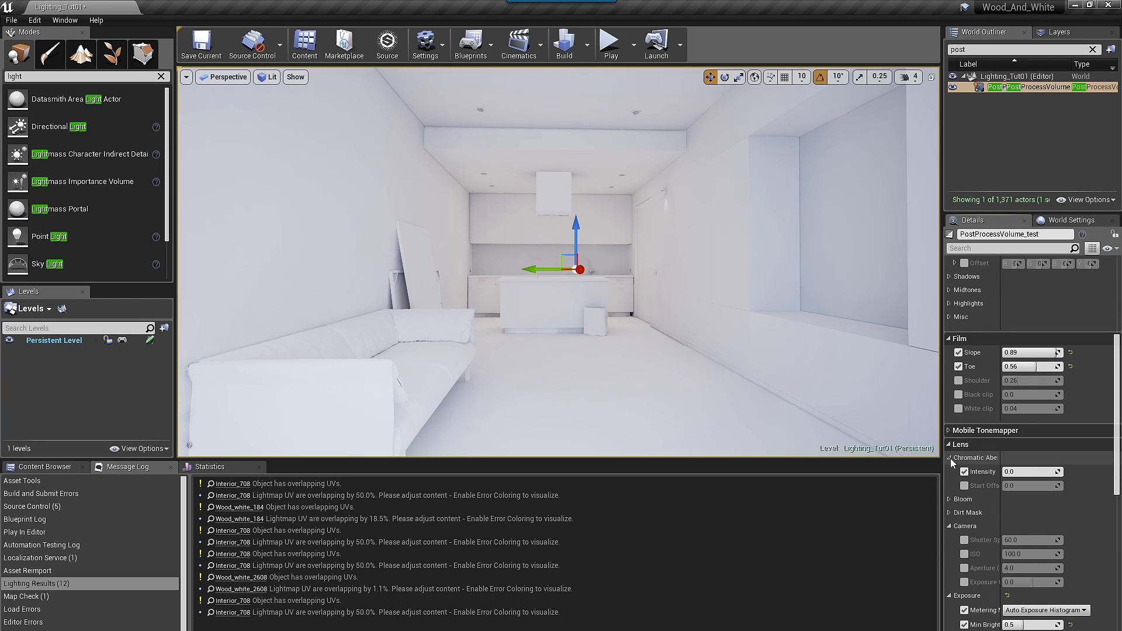
pyautogui.click(964, 472)
pyautogui.click(1021, 471)
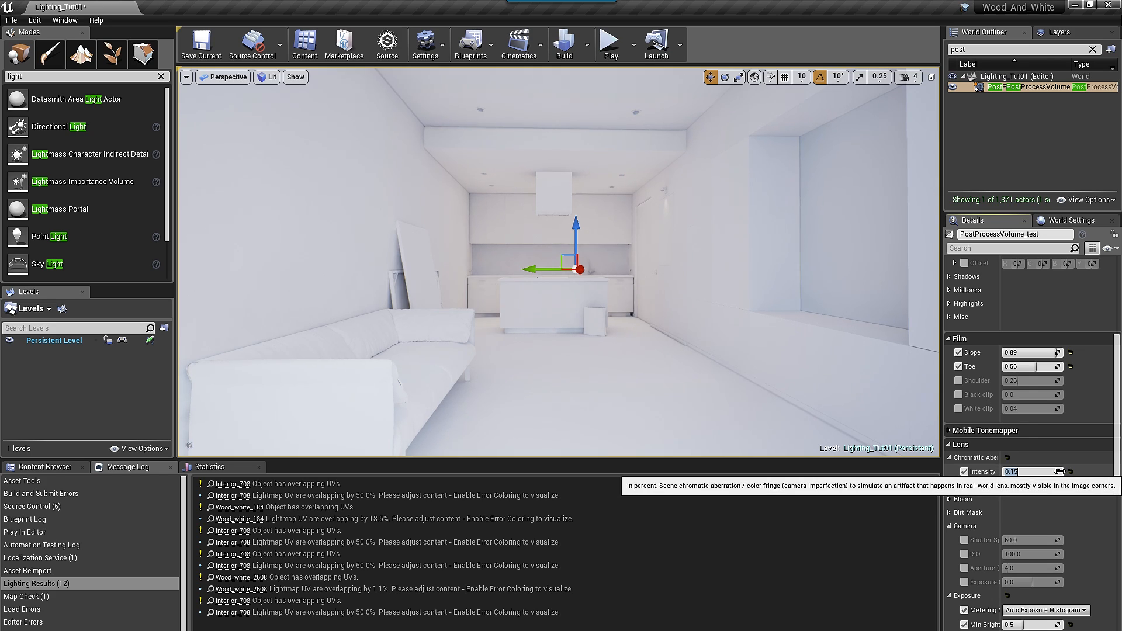
pyautogui.scroll(-1, 1019, 538)
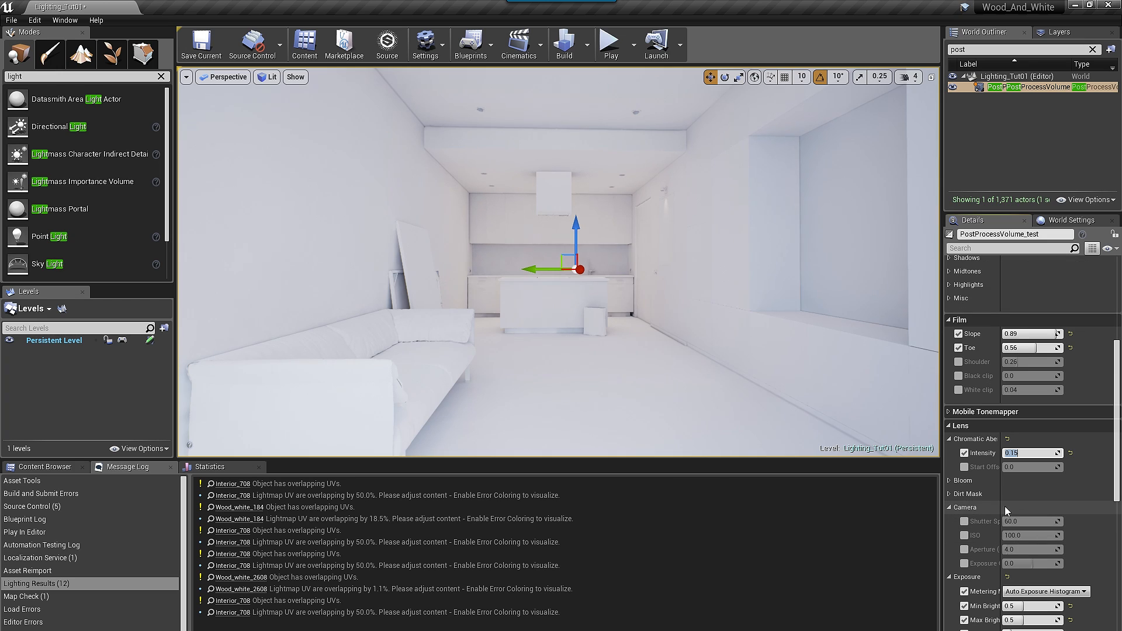
pyautogui.click(950, 481)
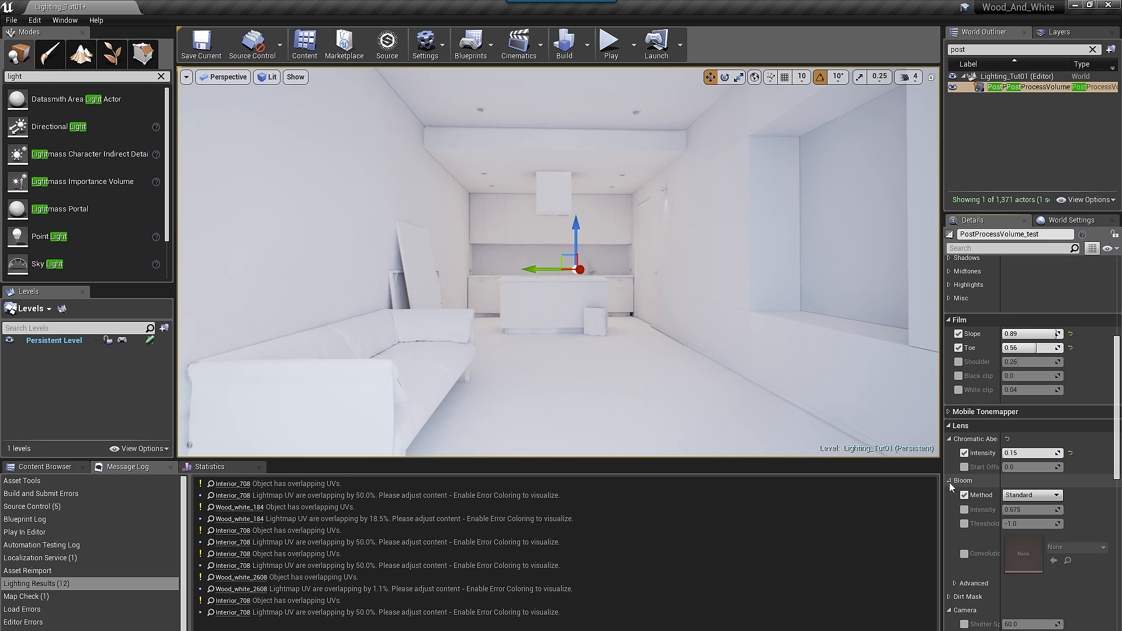
# Step: Set both the minimum and maximum exposure brightness to 0.75 and check the result in the living room
pyautogui.scroll(-4, 974, 491)
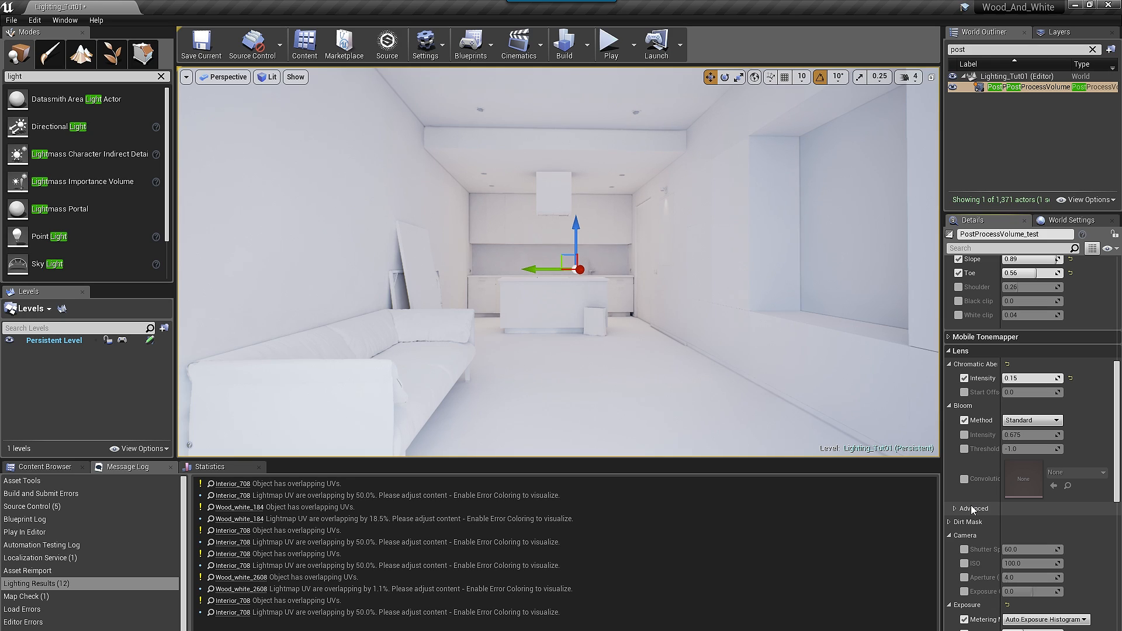
pyautogui.scroll(-2, 969, 512)
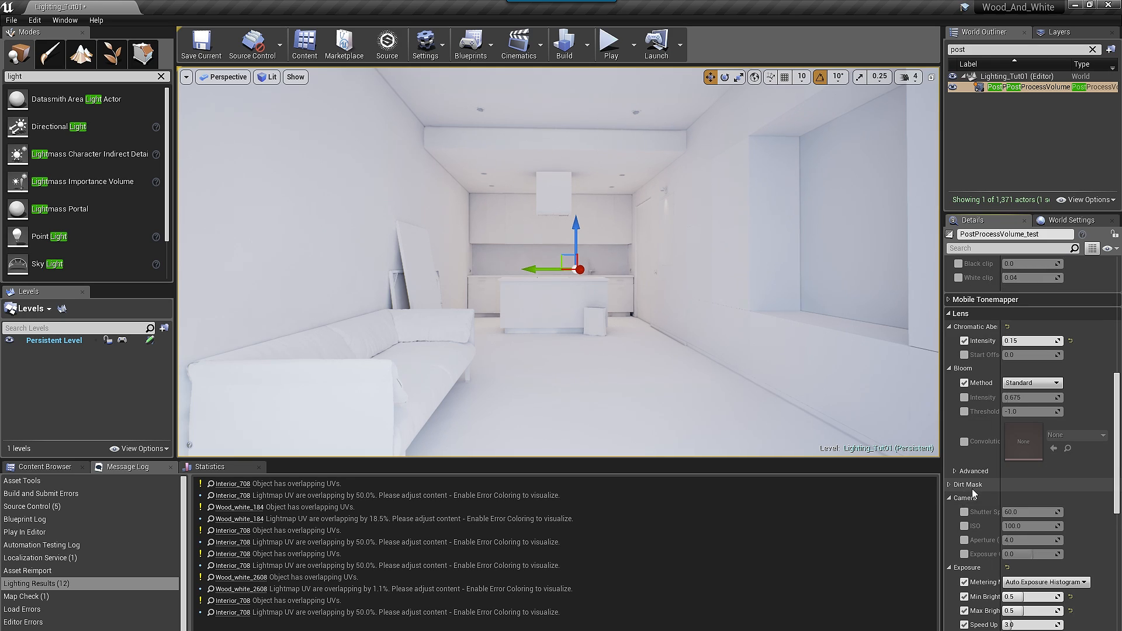
pyautogui.scroll(-1, 1010, 496)
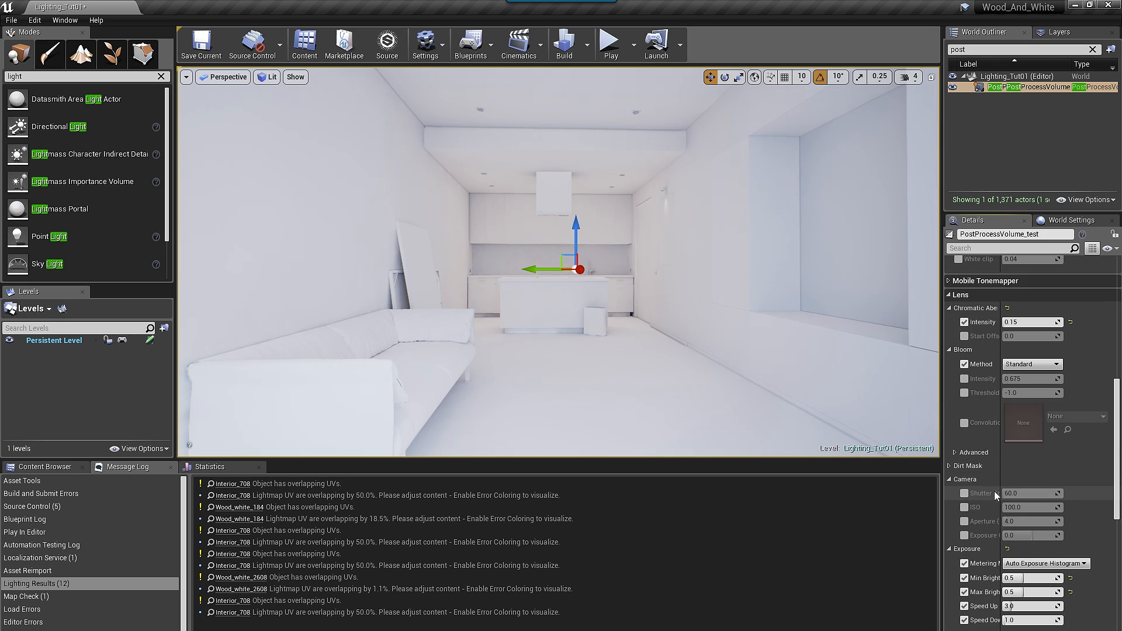
pyautogui.scroll(-1, 1005, 535)
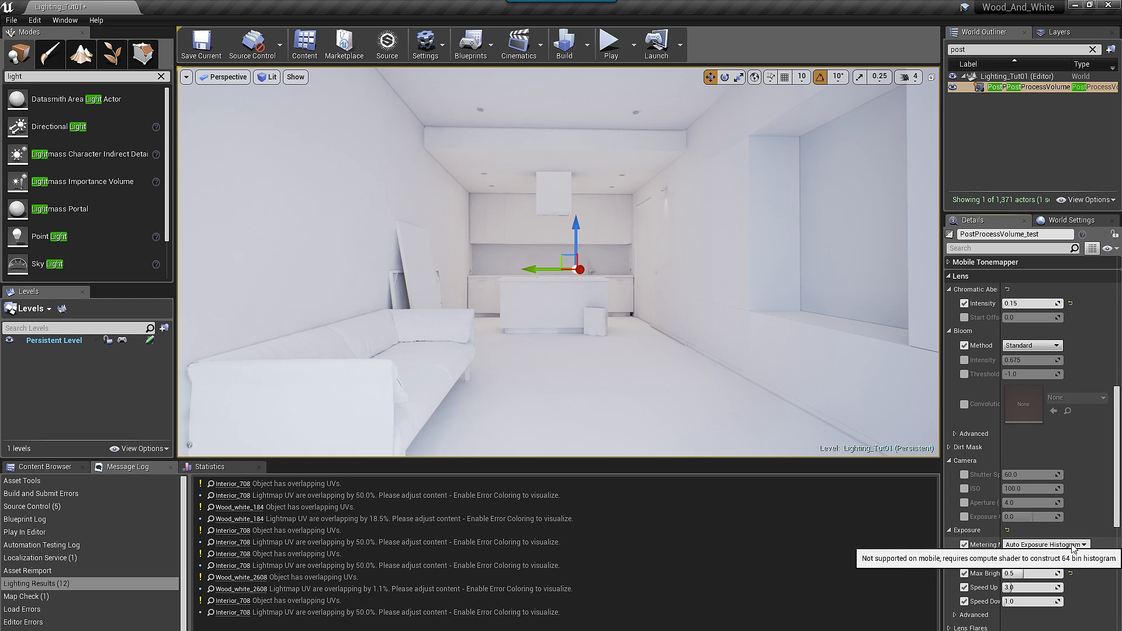
pyautogui.press('Tab')
pyautogui.write('.75')
pyautogui.press('Return')
pyautogui.moveTo(699, 150); pyautogui.dragTo(710, 151, button='right')
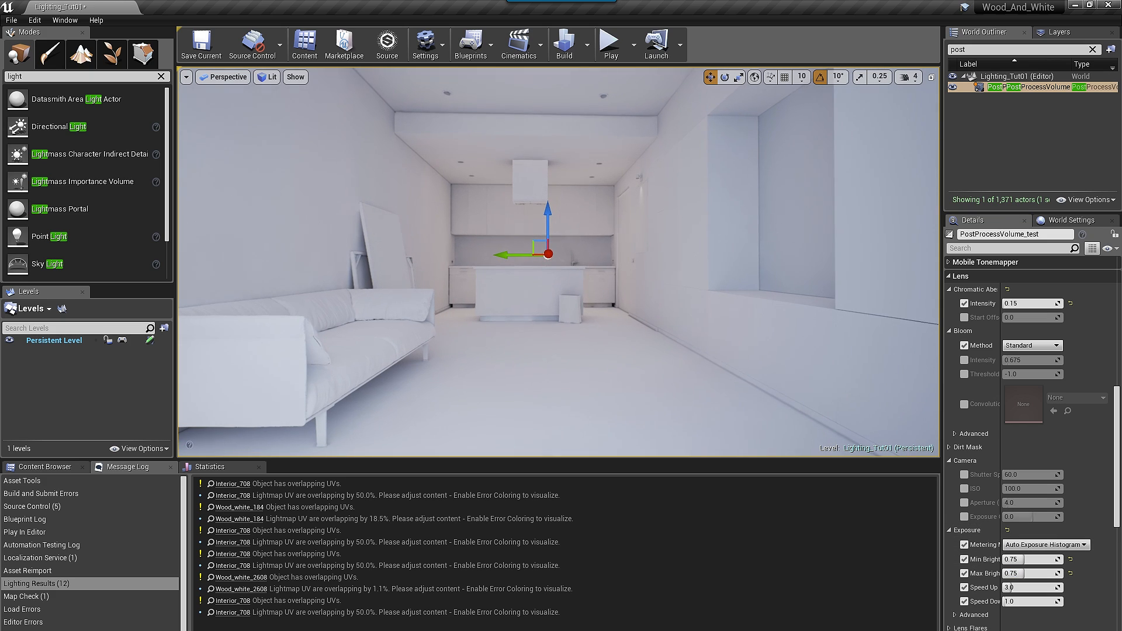
pyautogui.moveTo(676, 187); pyautogui.dragTo(661, 225, button='middle')
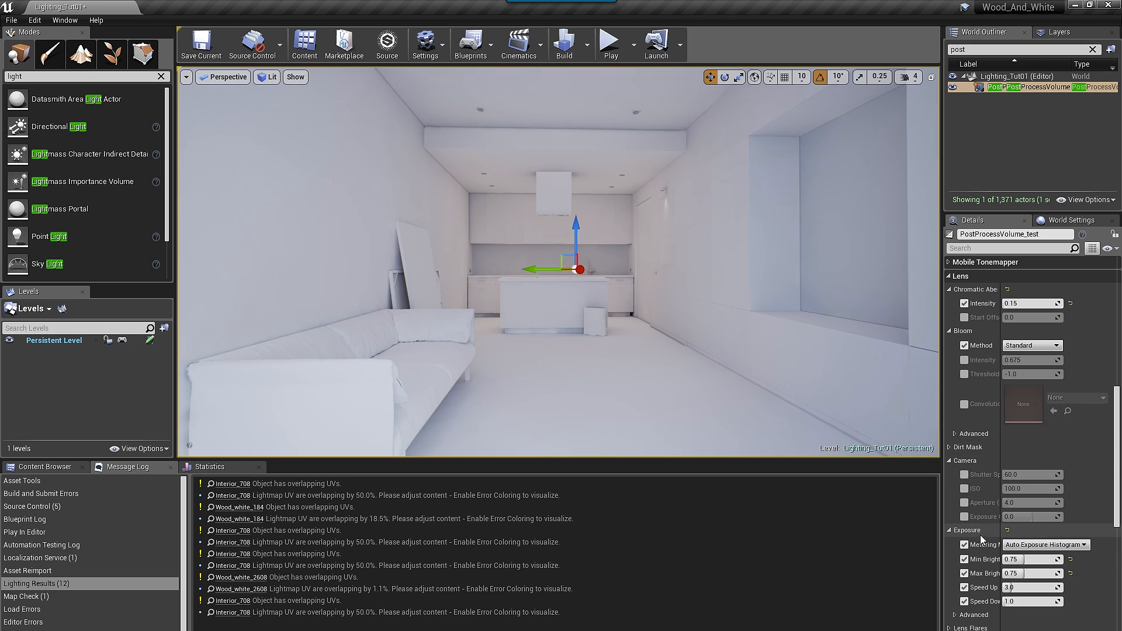
# Step: Set the vignette intensity to 0.2 and toggle its override off and on to compare the image
pyautogui.scroll(-4, 974, 563)
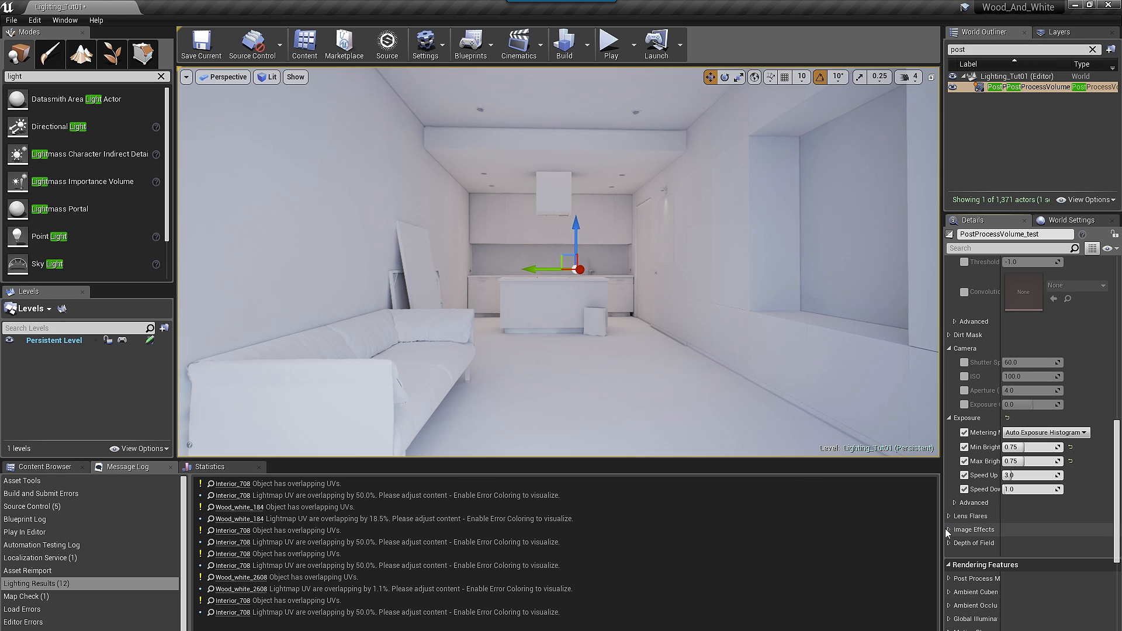
pyautogui.click(948, 529)
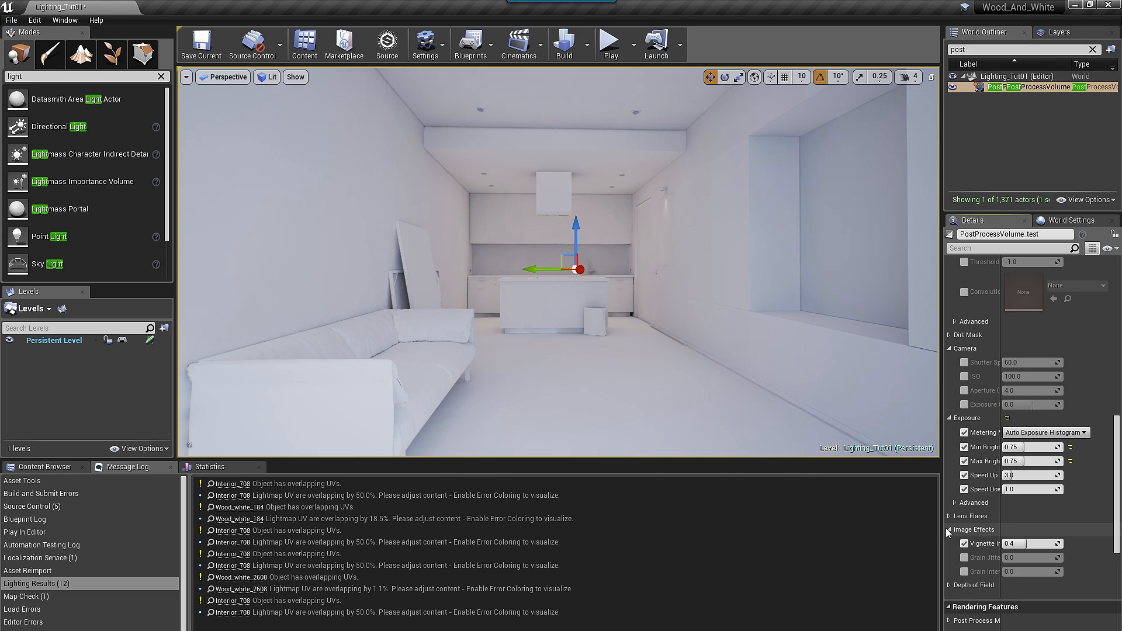
pyautogui.click(1014, 543)
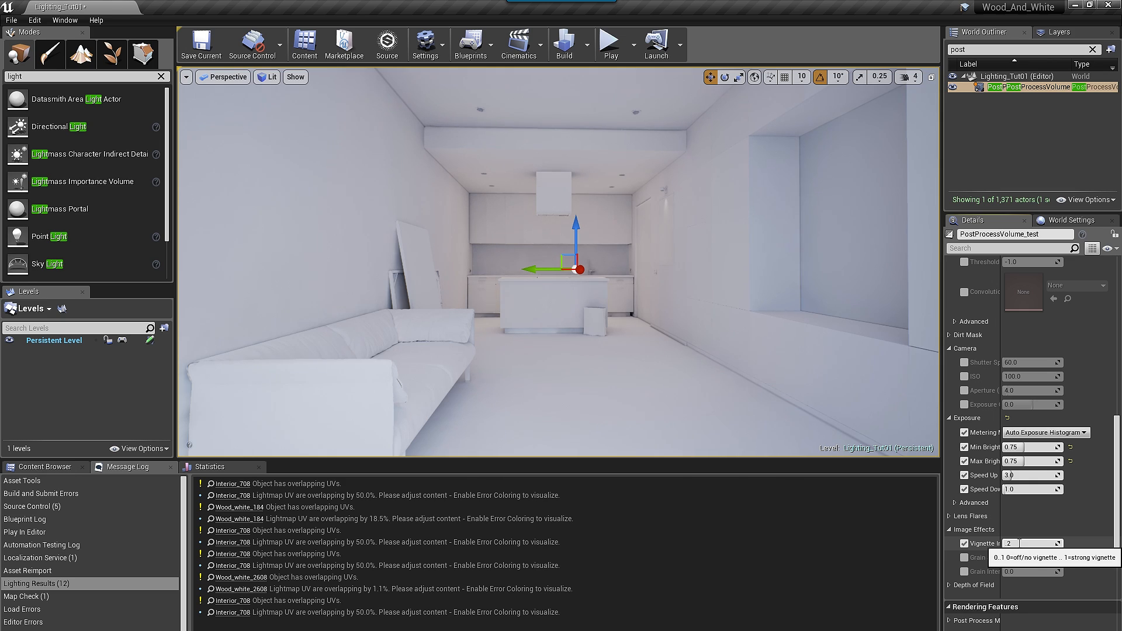
pyautogui.write('.2')
pyautogui.press('Return')
pyautogui.click(965, 545)
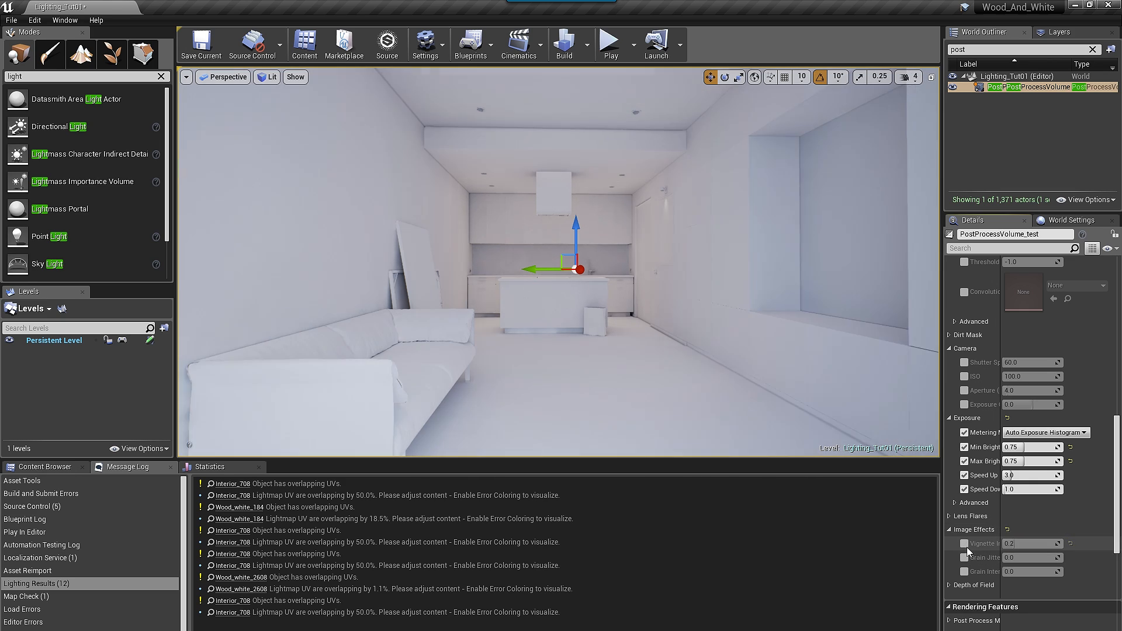
pyautogui.click(964, 544)
pyautogui.scroll(-4, 1078, 533)
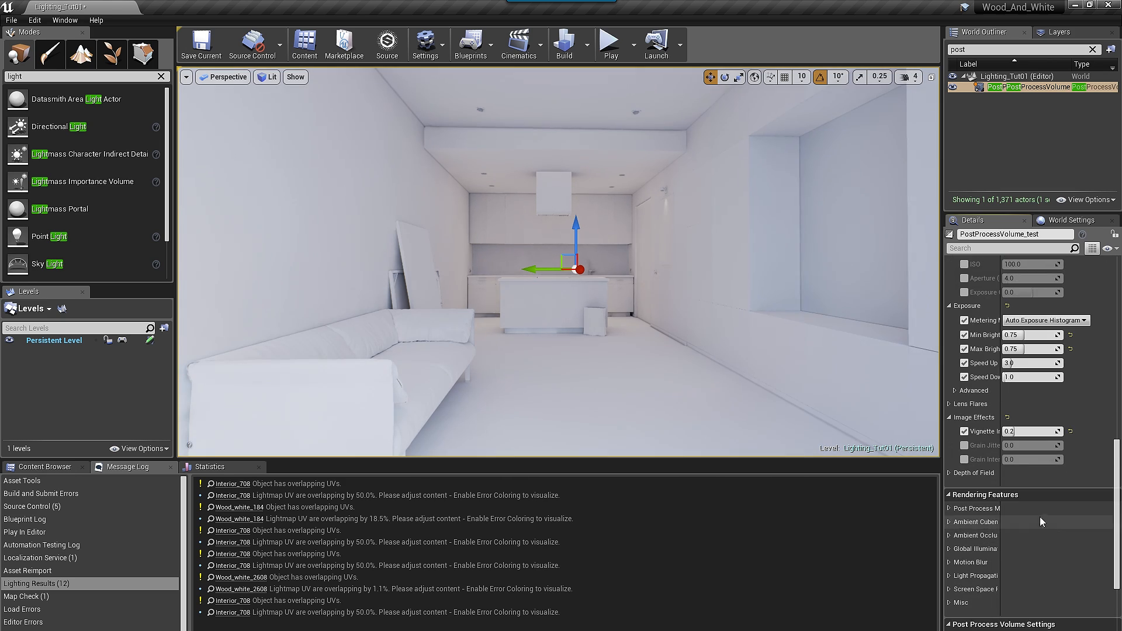
# Step: Set the ambient occlusion intensity to 1.0 and its radius to 10.0 in the post process volume's rendering features
pyautogui.click(949, 509)
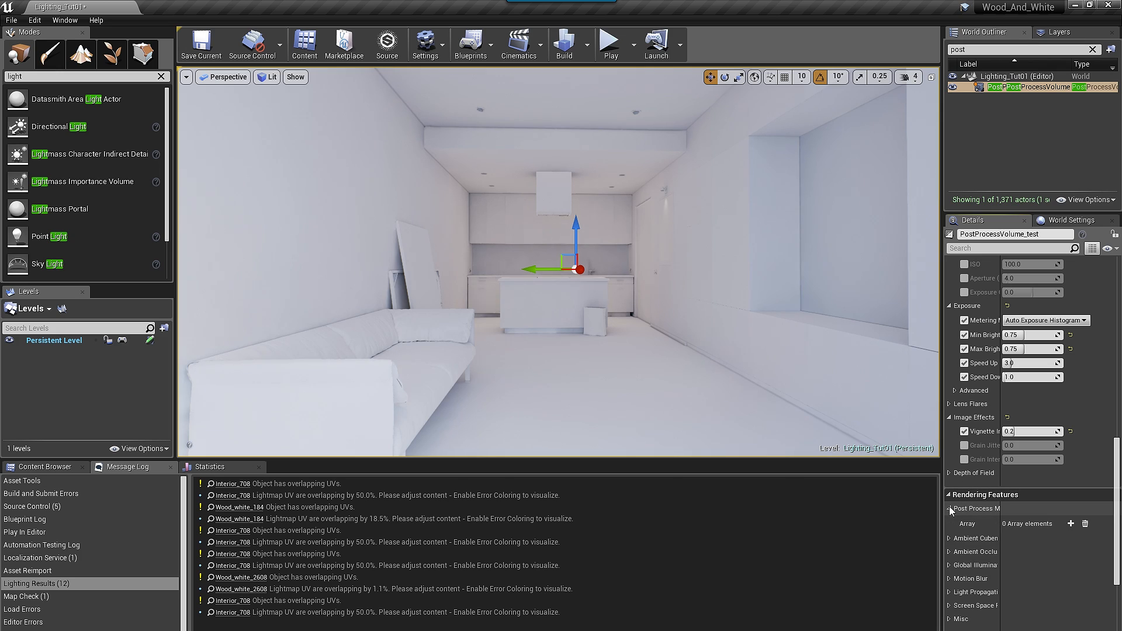
pyautogui.click(950, 508)
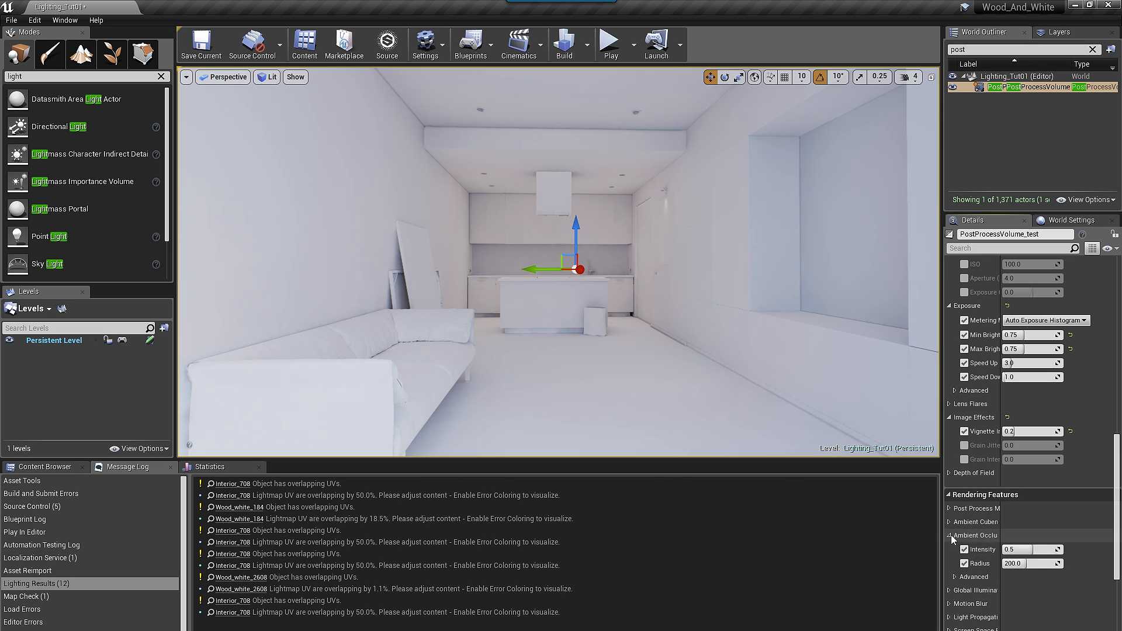
pyautogui.click(949, 535)
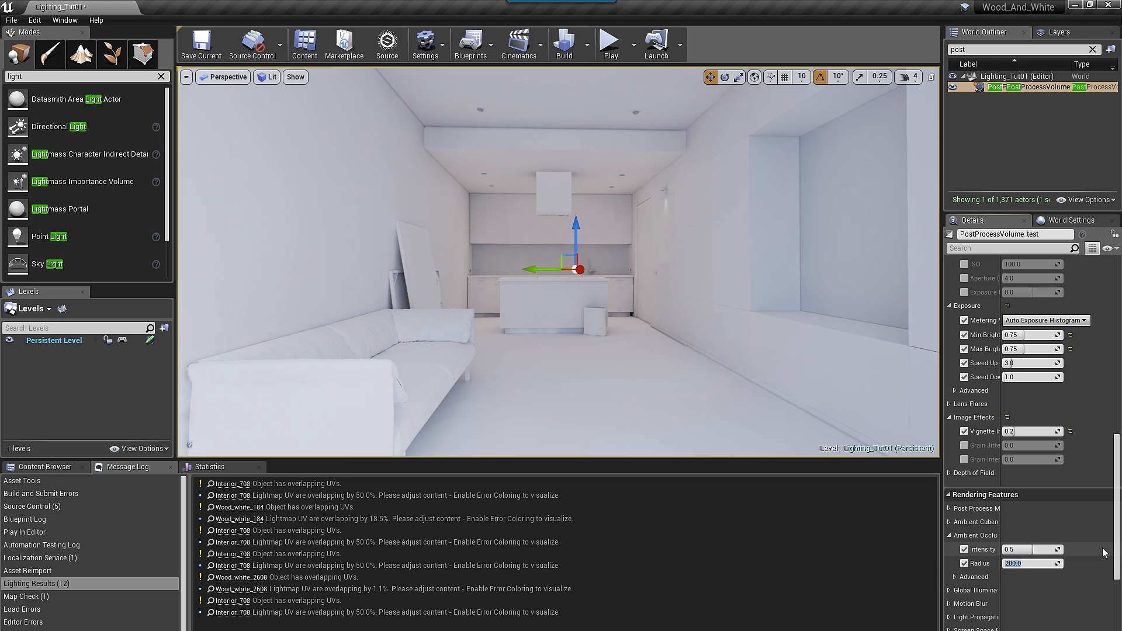
pyautogui.click(1028, 549)
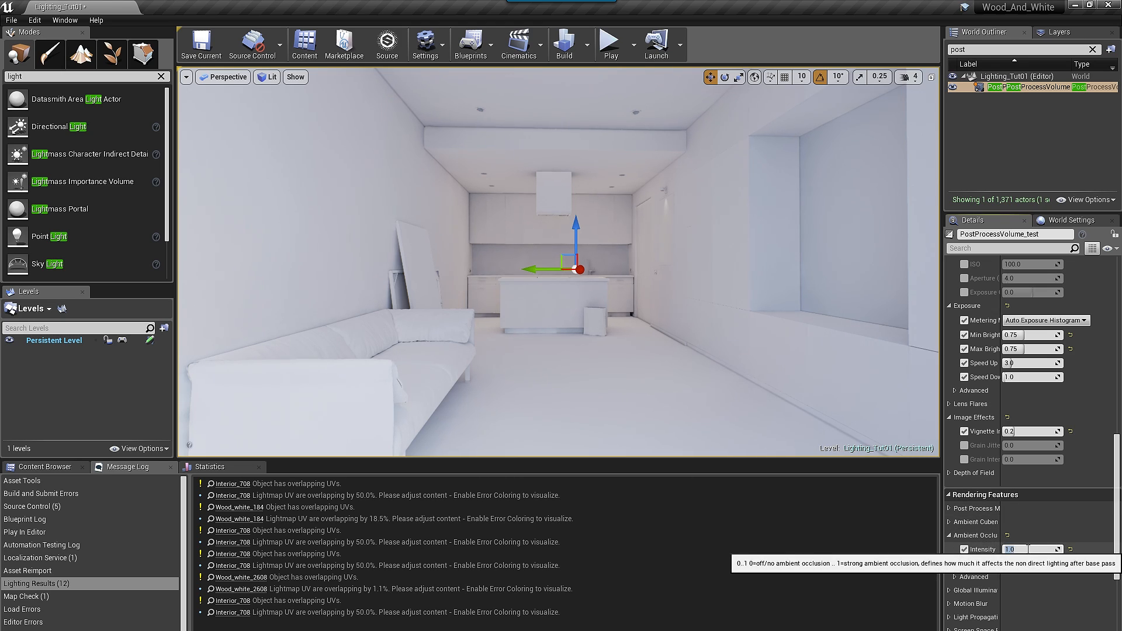
pyautogui.press('Return')
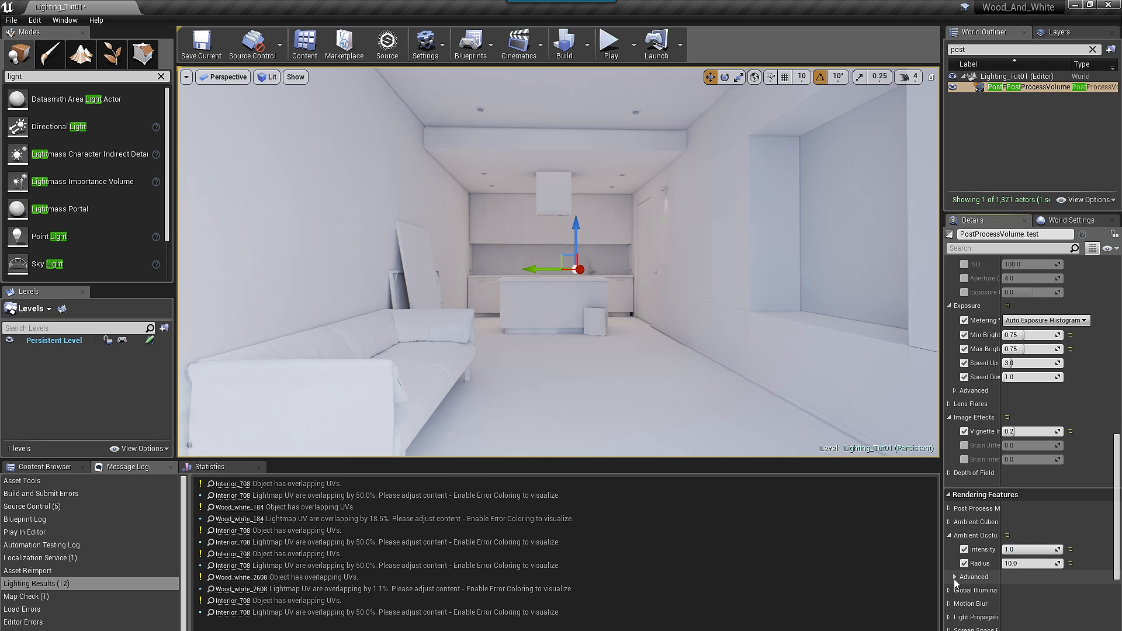
# Step: Enable Radius in WorldSpace in the advanced ambient occlusion settings and widen the property name column
pyautogui.click(955, 577)
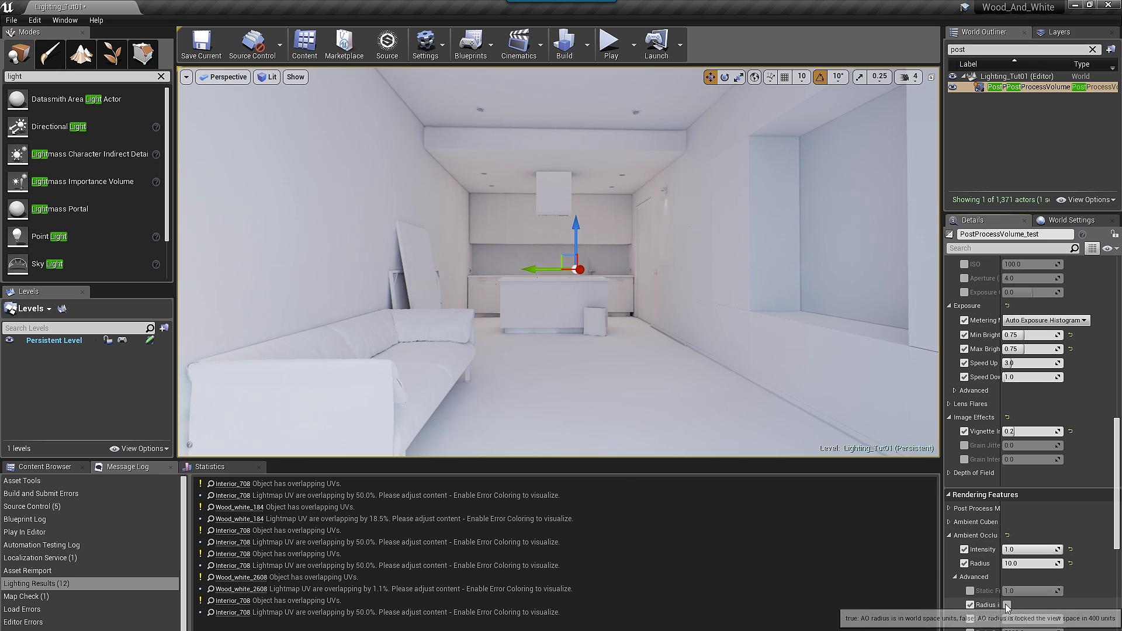
pyautogui.click(1006, 606)
pyautogui.moveTo(1001, 608); pyautogui.dragTo(1024, 608)
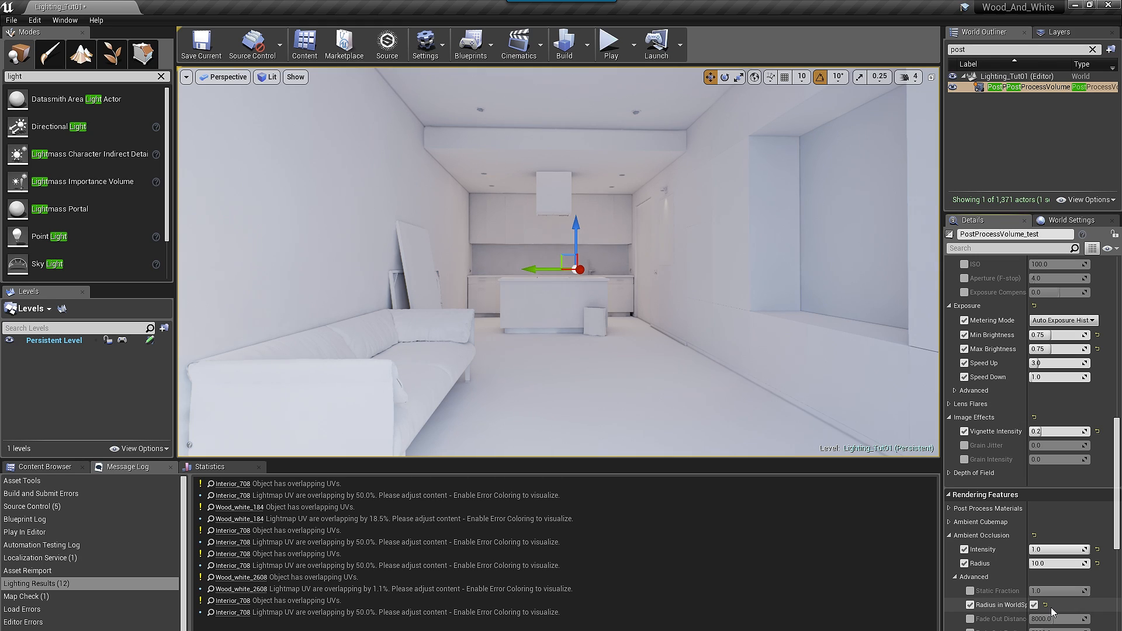
# Step: Look through the remaining rendering features, including Global Illumination, Light Propagation Volume and Misc
pyautogui.scroll(-5, 1060, 581)
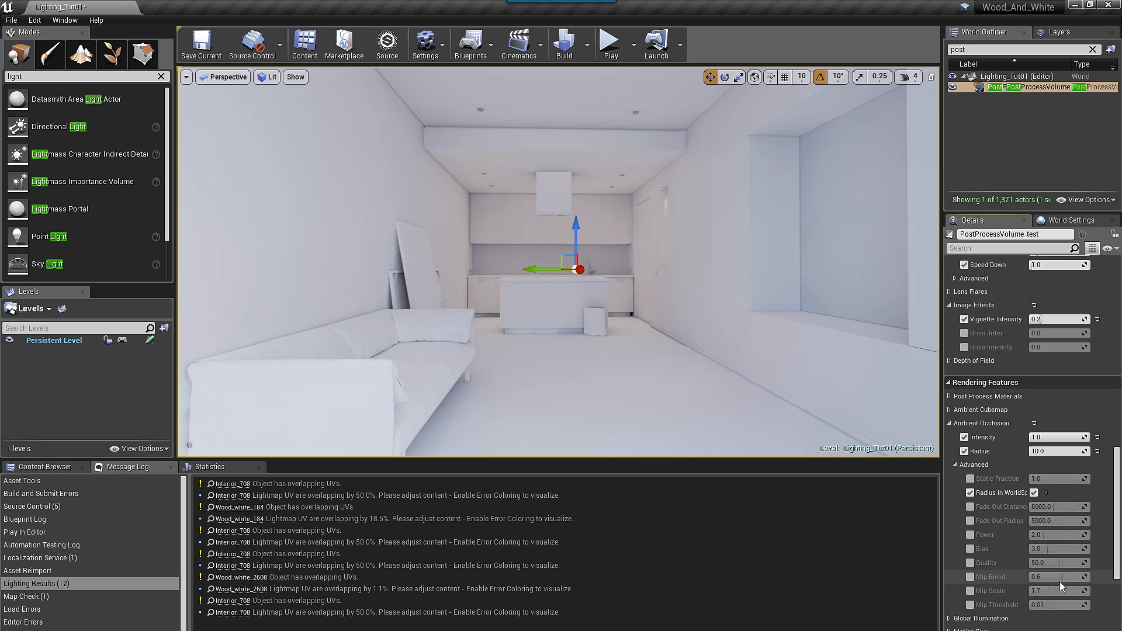
pyautogui.scroll(-1, 1060, 582)
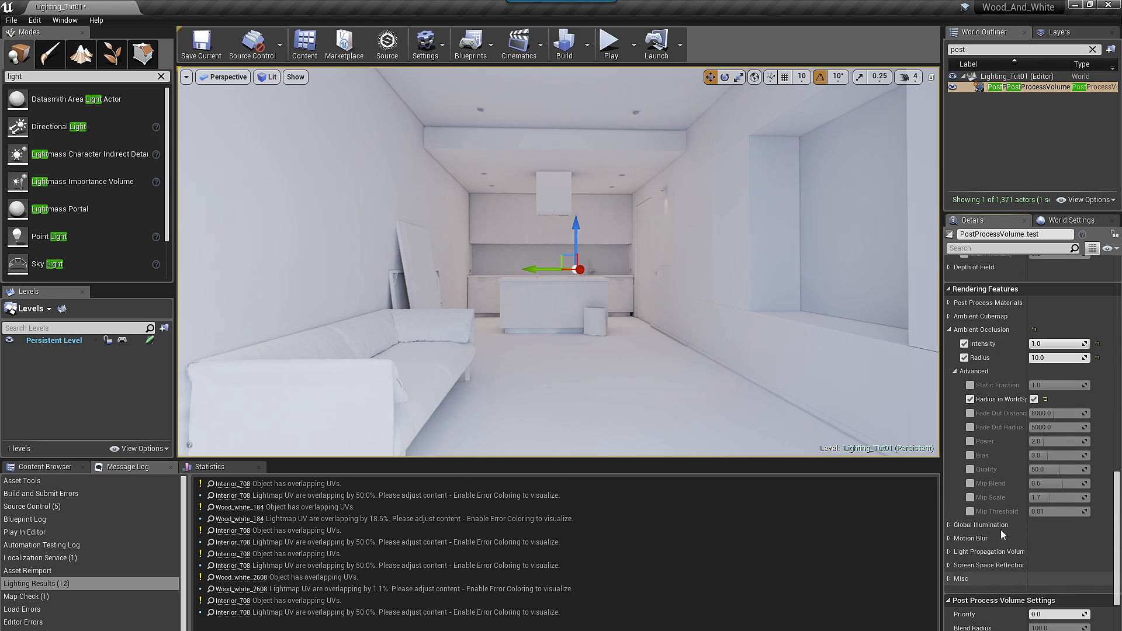
pyautogui.click(952, 528)
pyautogui.click(950, 527)
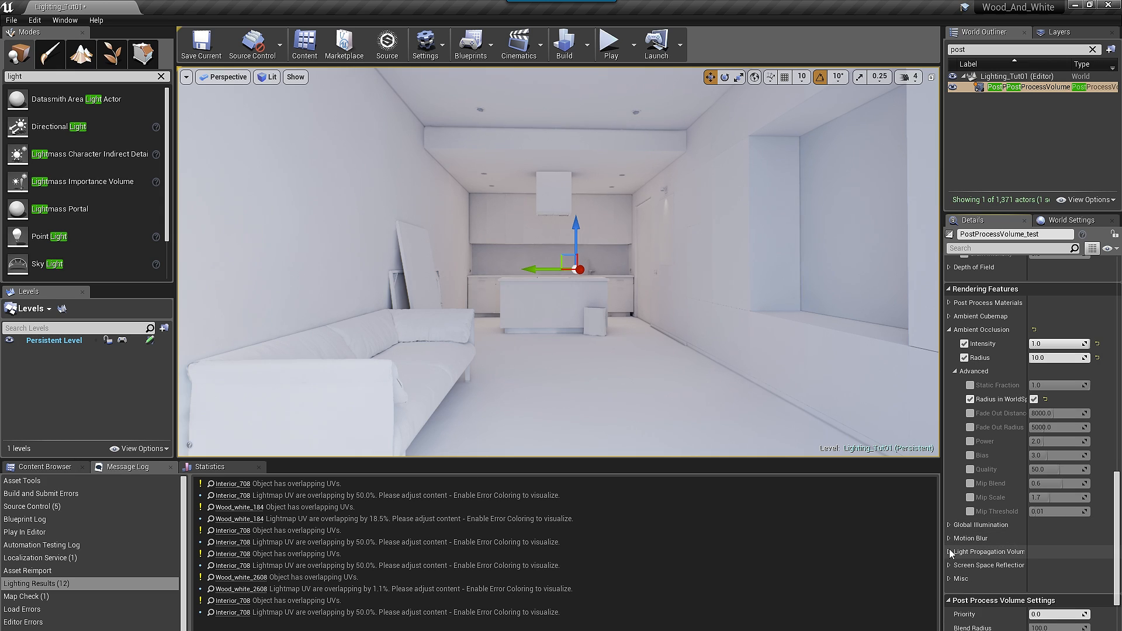
pyautogui.click(949, 553)
pyautogui.click(949, 553)
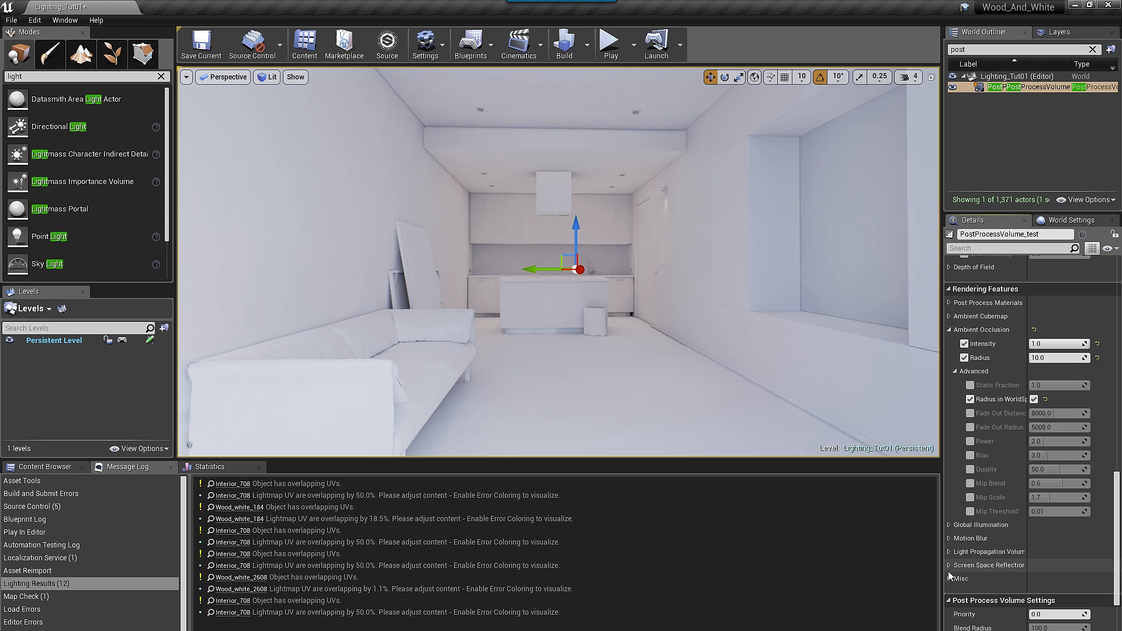
pyautogui.click(949, 579)
pyautogui.scroll(-2, 990, 561)
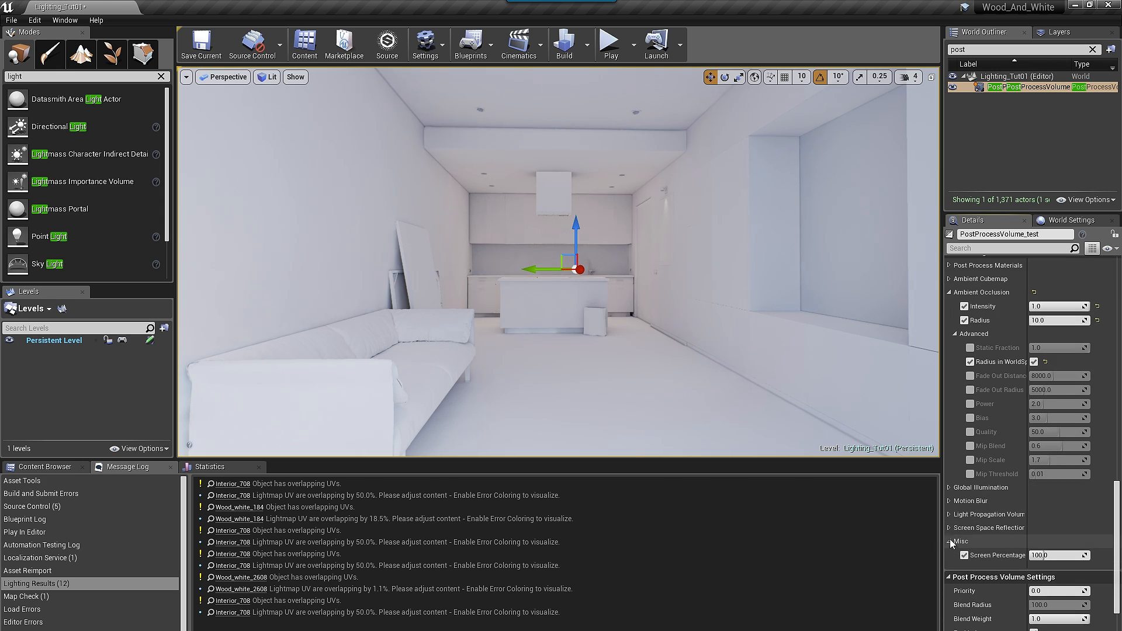
# Step: Enable the Color Grading LUT Intensity override under the color grading Misc settings and set it to 0.1
pyautogui.scroll(5, 985, 375)
pyautogui.scroll(5, 987, 369)
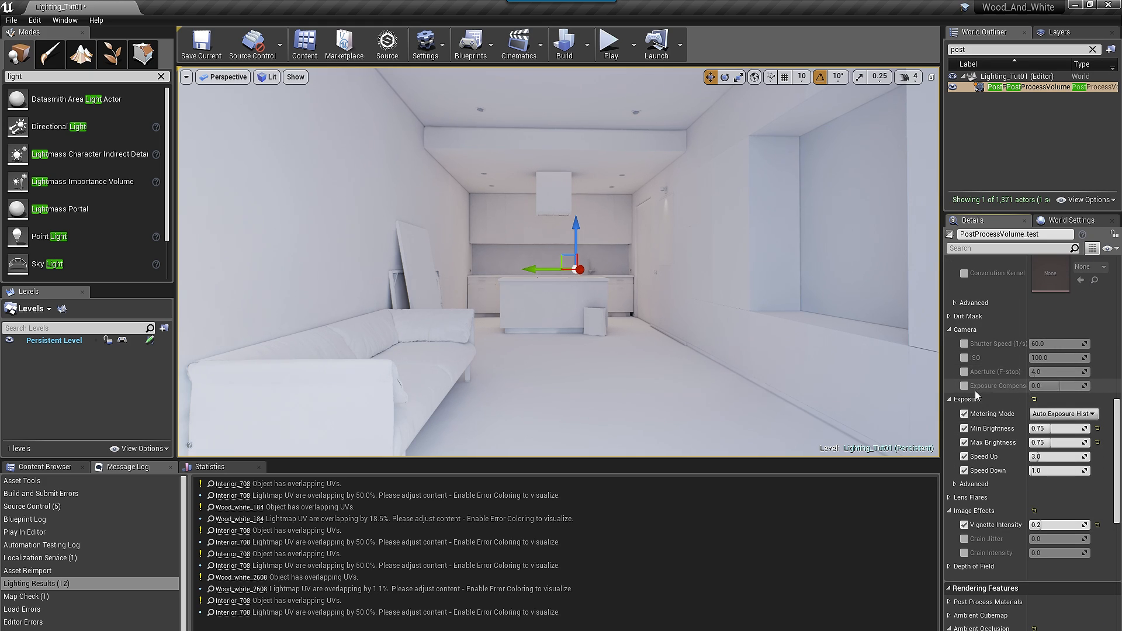
pyautogui.scroll(2, 975, 391)
pyautogui.scroll(5, 968, 423)
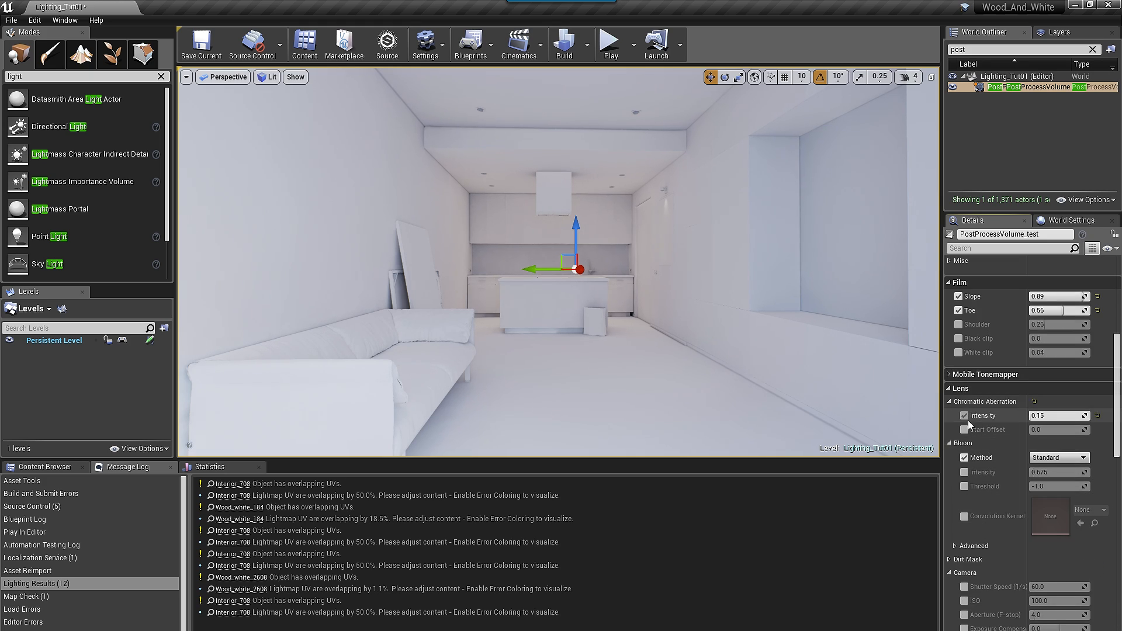
pyautogui.click(961, 373)
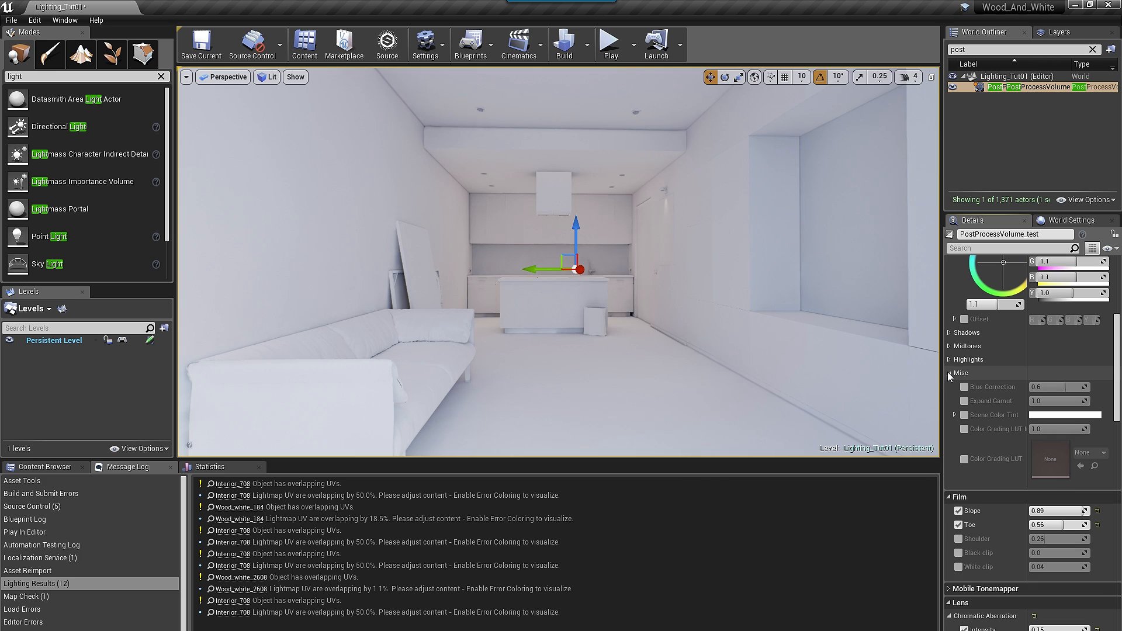
pyautogui.click(964, 430)
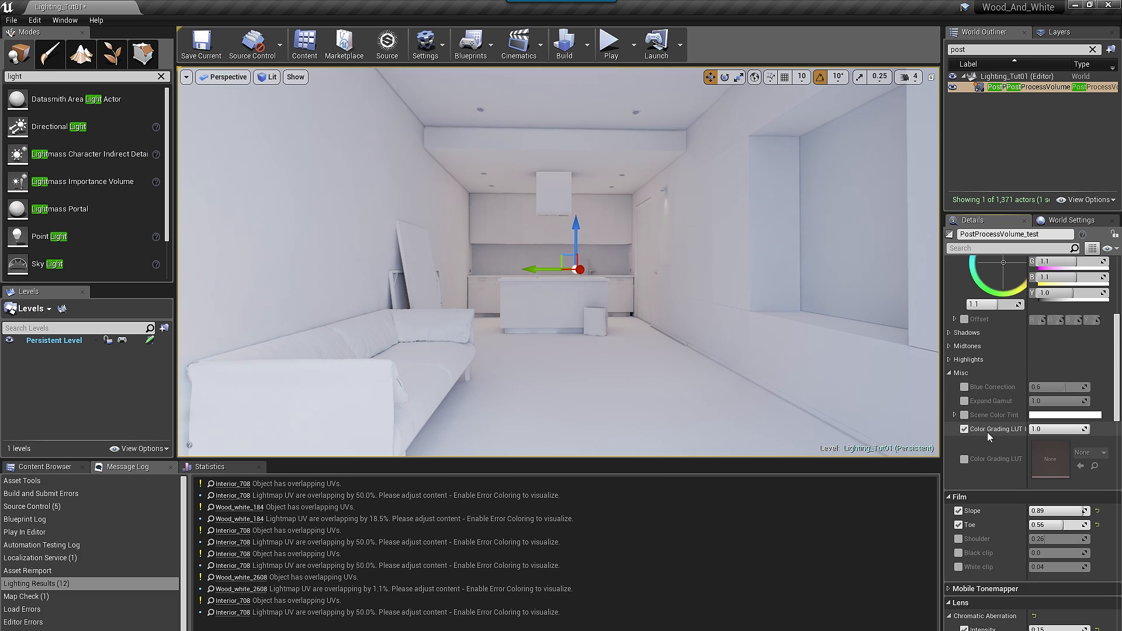
pyautogui.click(1055, 430)
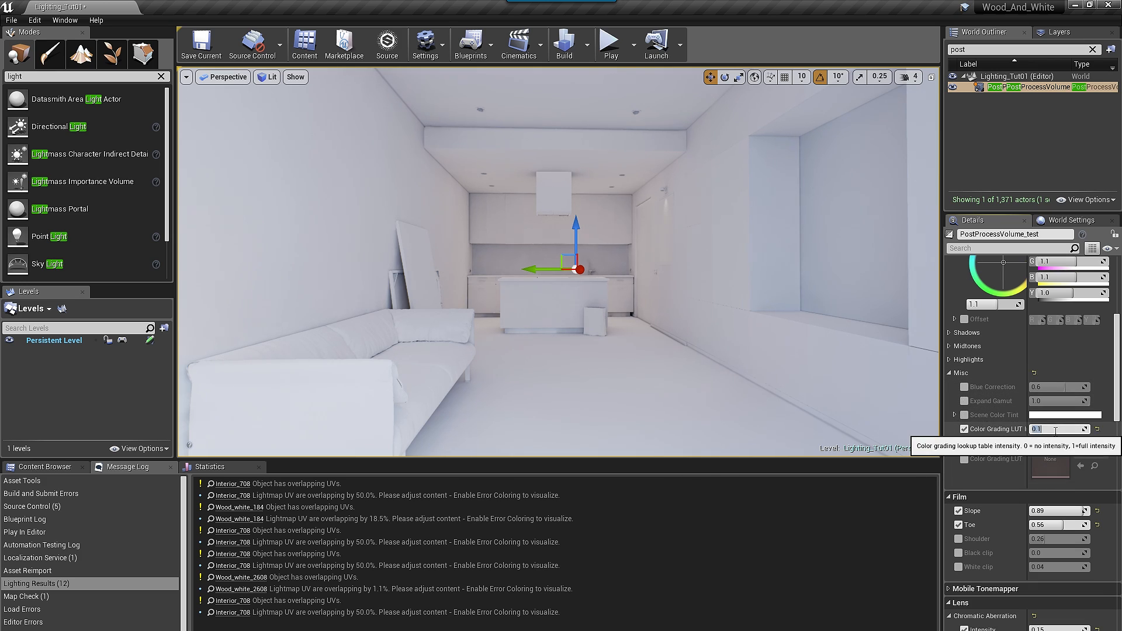
pyautogui.write('0.1')
# Step: Enable the Color Grading LUT override and assign the LUT_BleachBypass texture from the LUT_Tables_PNG folder
pyautogui.click(964, 459)
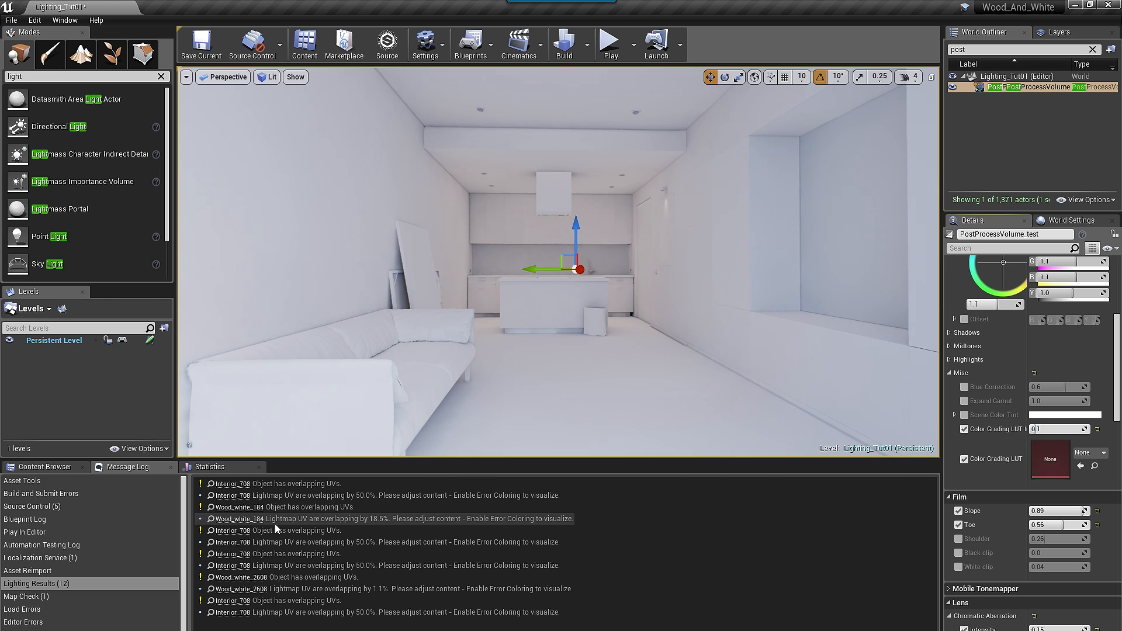
pyautogui.click(58, 468)
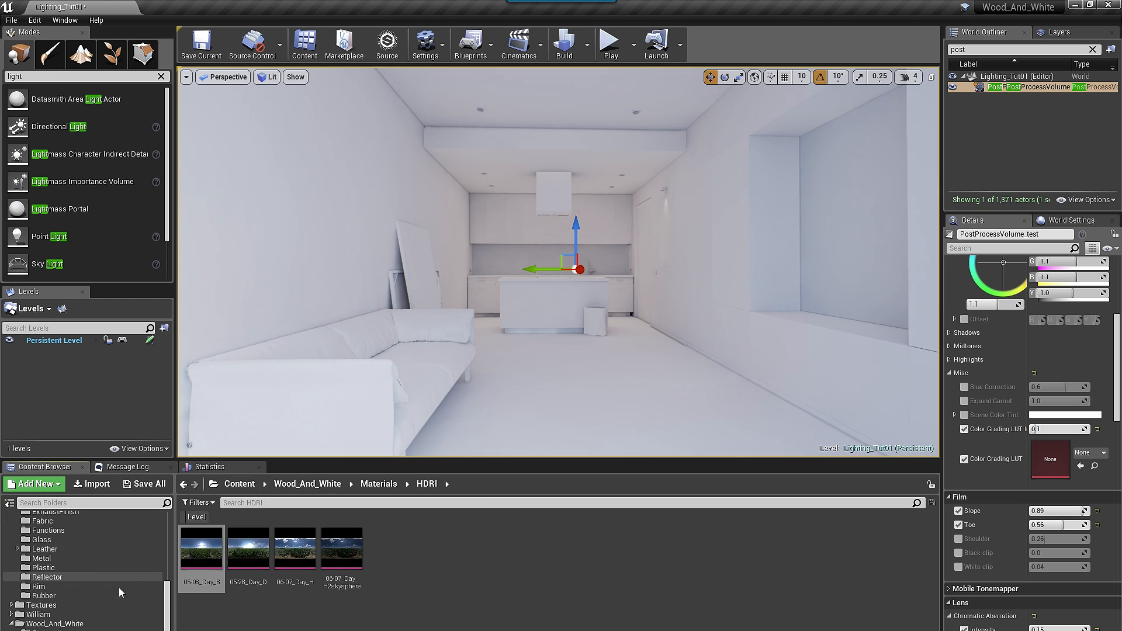
pyautogui.moveTo(169, 608); pyautogui.dragTo(172, 564)
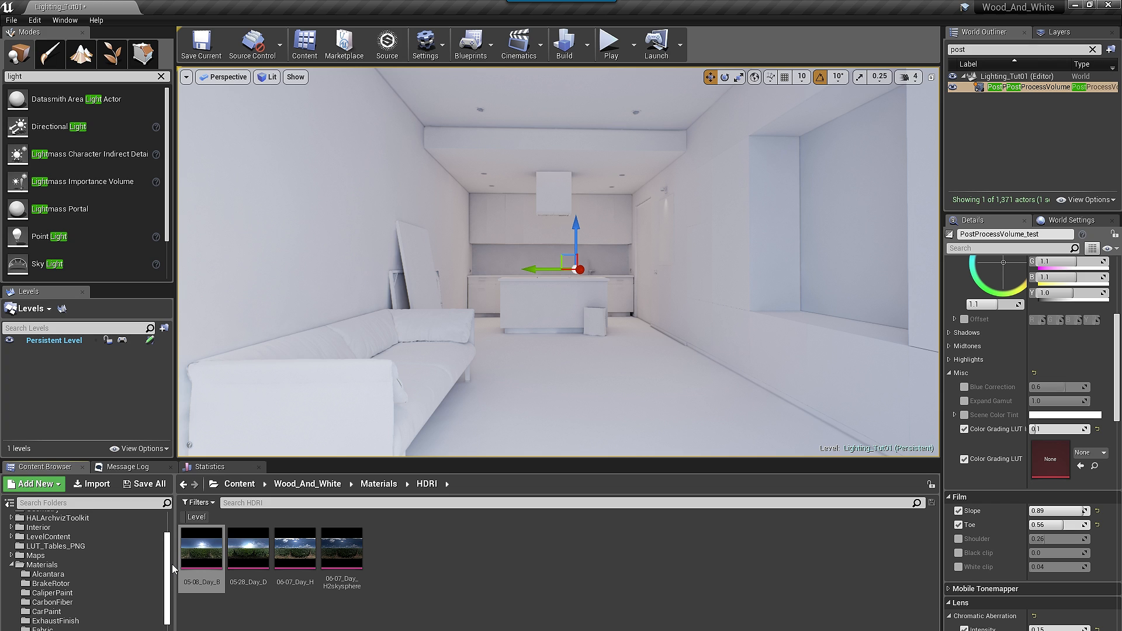
pyautogui.click(63, 546)
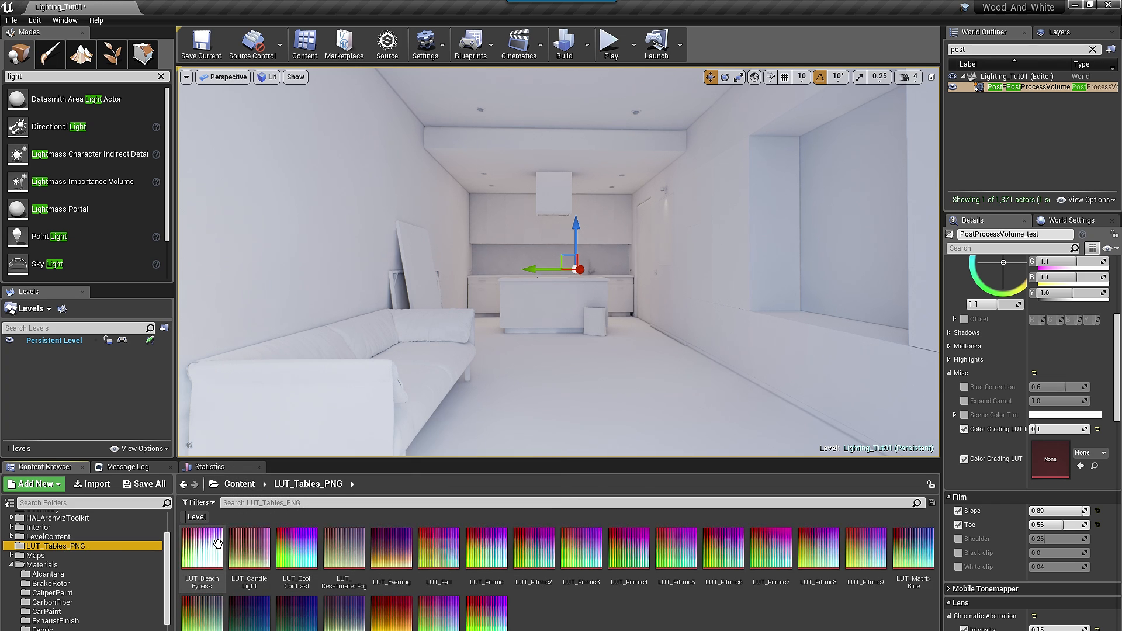
pyautogui.click(209, 563)
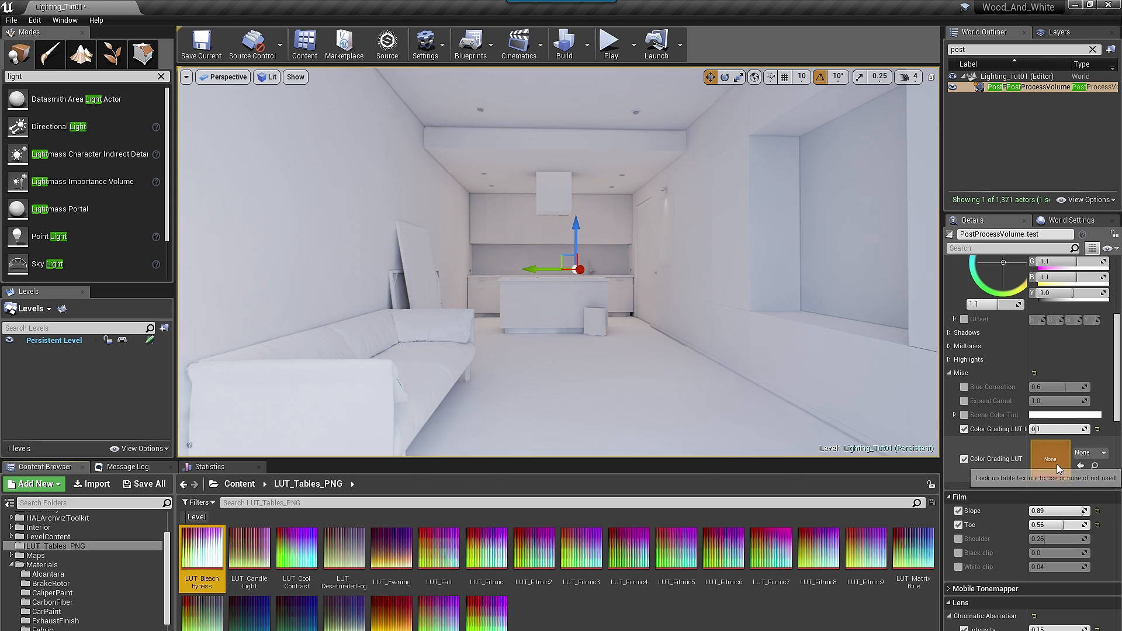
pyautogui.click(1081, 466)
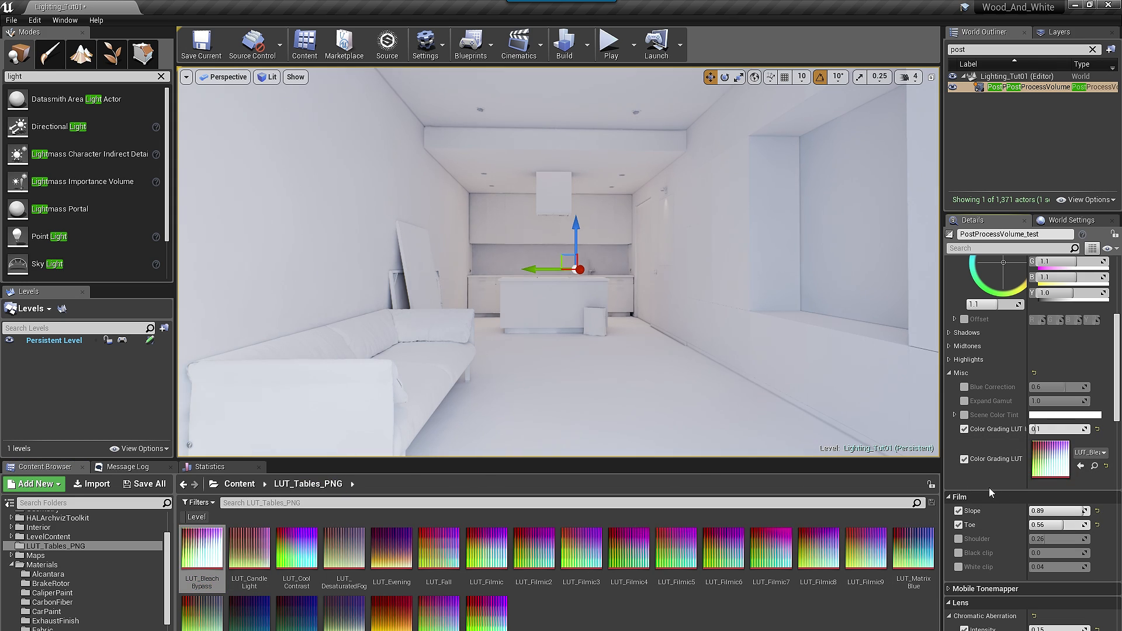
# Step: Toggle the Color Grading LUT override off and on repeatedly to compare the image, leaving it enabled
pyautogui.click(967, 460)
pyautogui.click(967, 461)
pyautogui.click(966, 461)
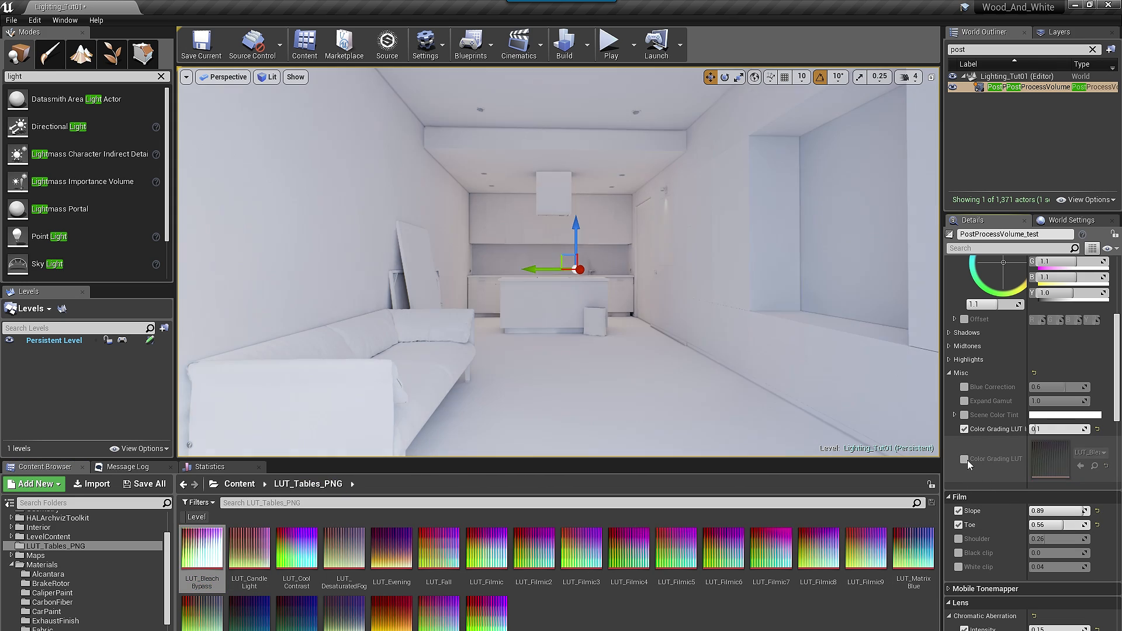
pyautogui.click(966, 461)
pyautogui.click(967, 460)
pyautogui.click(966, 461)
pyautogui.click(967, 460)
pyautogui.click(967, 460)
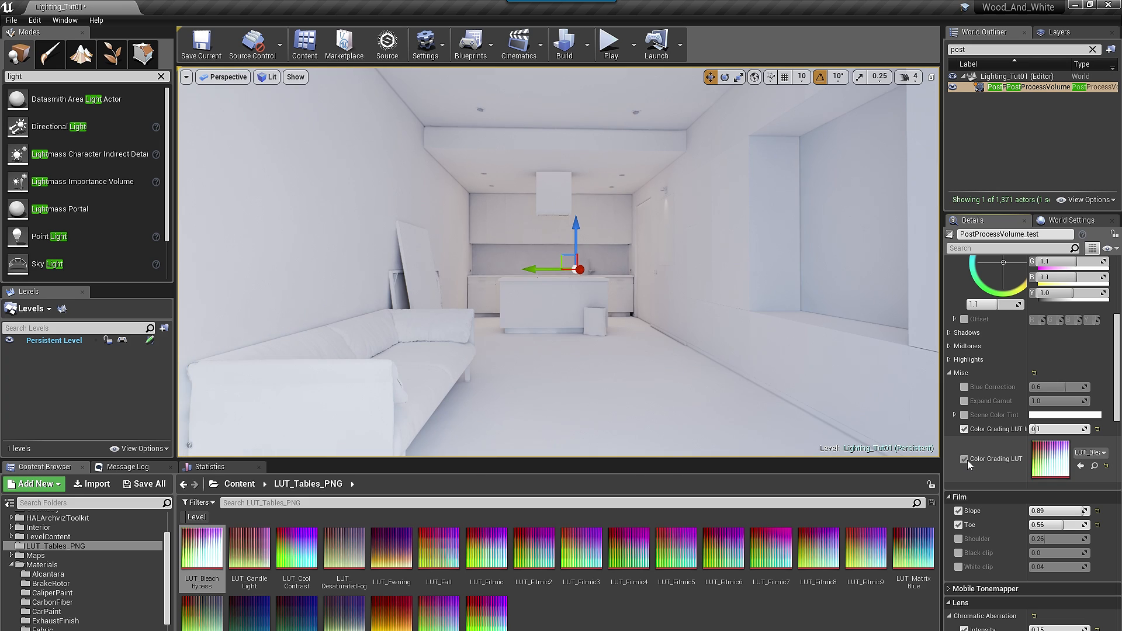
pyautogui.click(967, 461)
pyautogui.click(967, 461)
# Step: Collapse the White Balance, Global, Misc, Film, Chromatic Aberration, Bloom and Camera settings of the post process volume
pyautogui.scroll(10, 1043, 365)
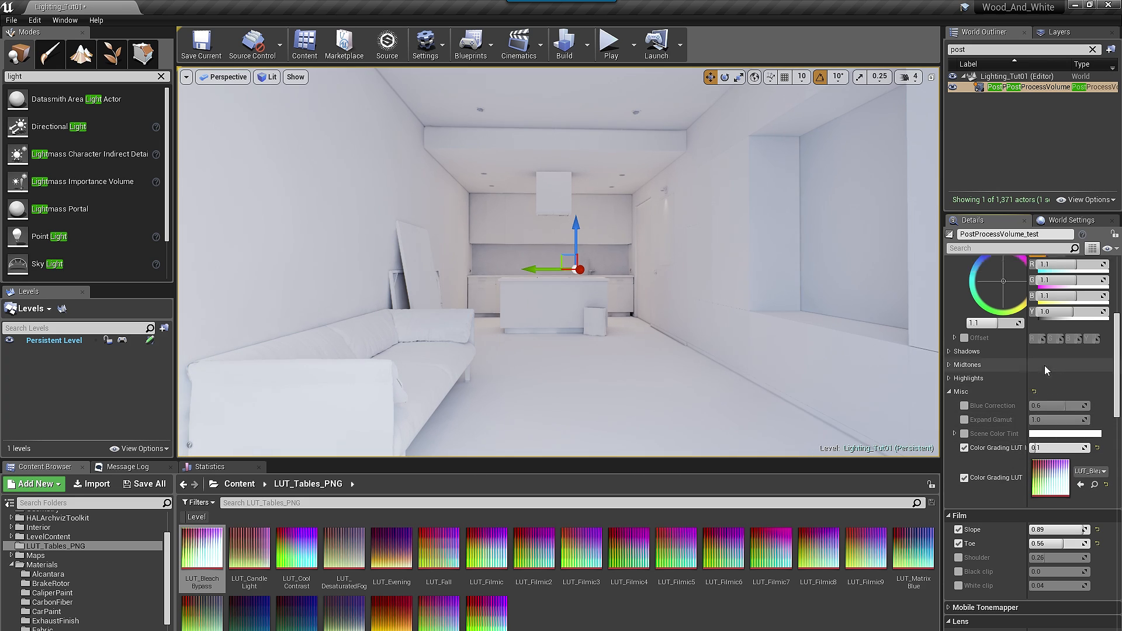
pyautogui.scroll(3, 987, 296)
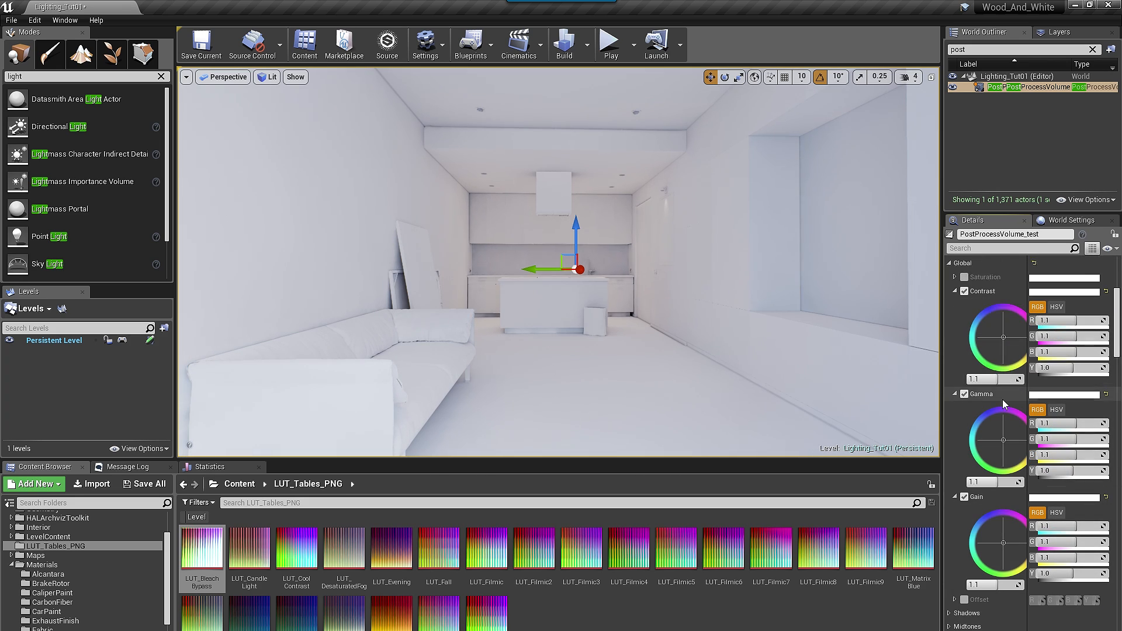
pyautogui.click(949, 315)
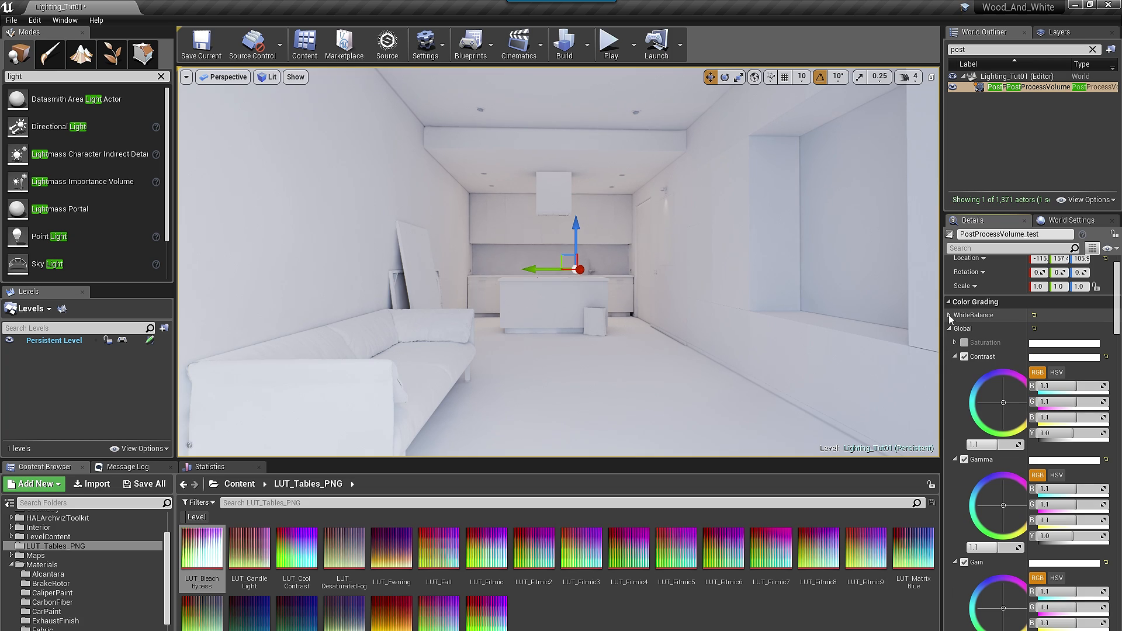
pyautogui.click(949, 328)
pyautogui.click(948, 383)
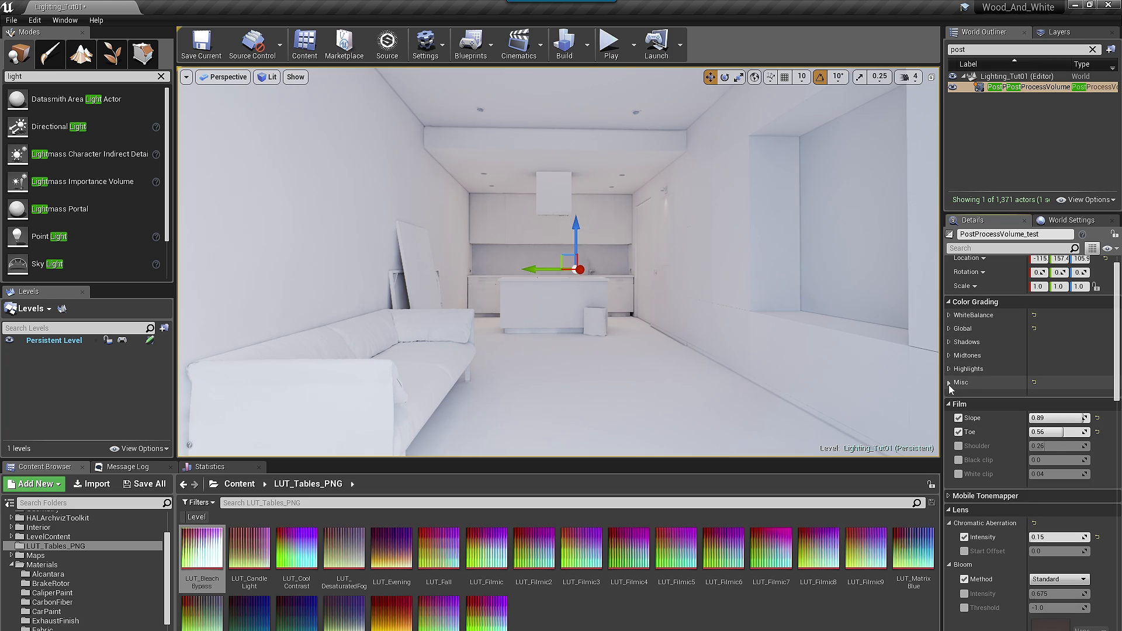
pyautogui.click(949, 403)
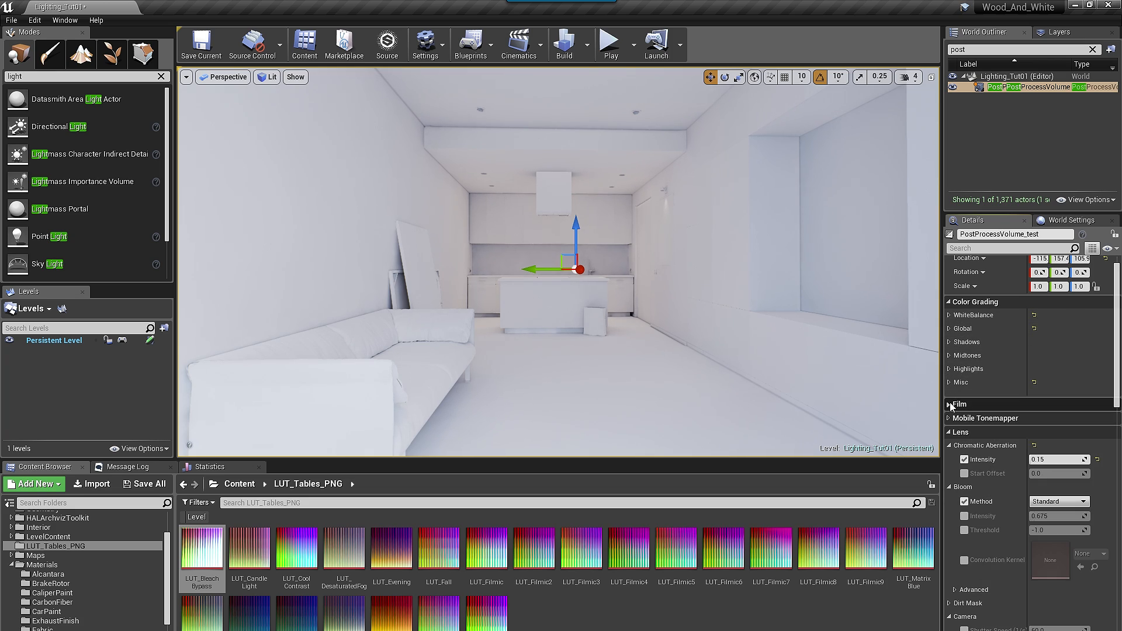
pyautogui.click(949, 445)
pyautogui.click(949, 458)
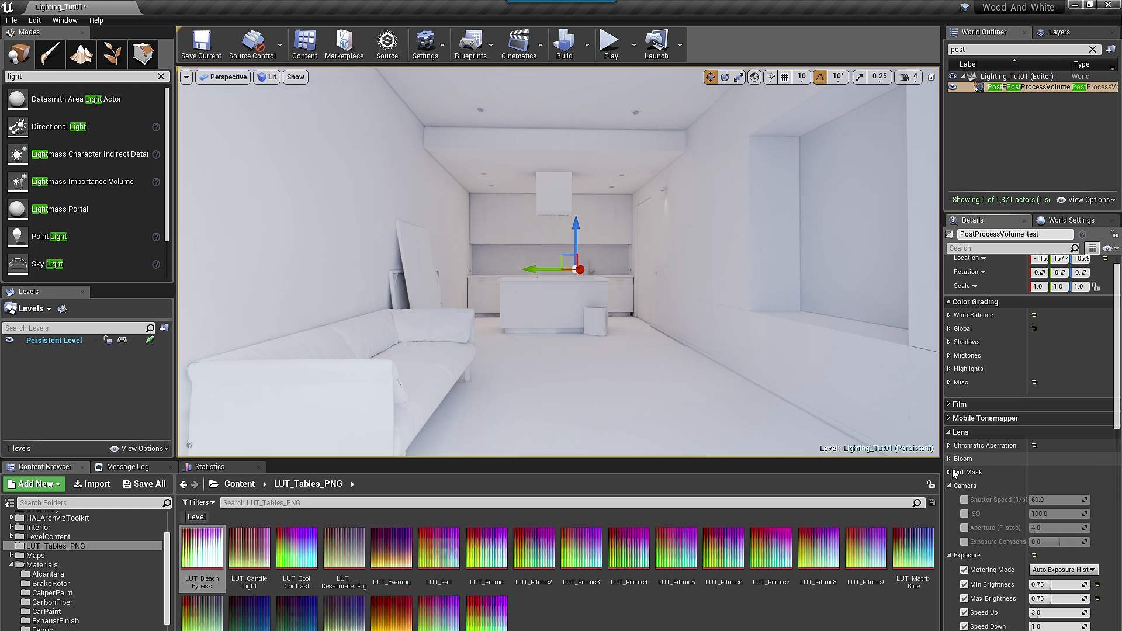
pyautogui.click(949, 486)
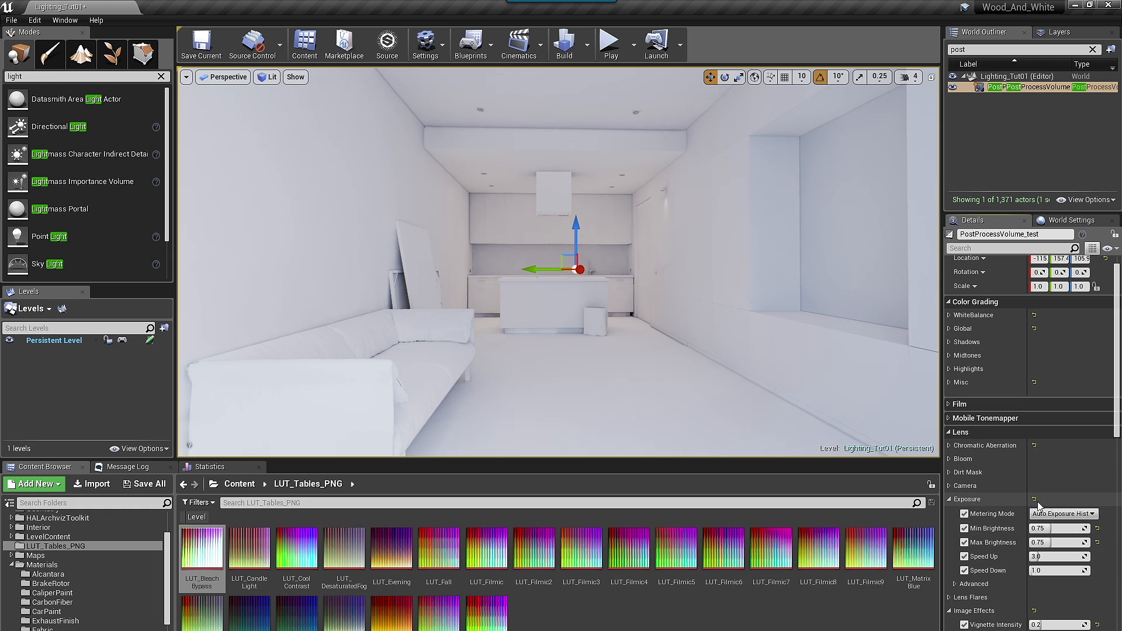
# Step: Enable the Exposure Compensation override in the Camera settings and set it to 1.0
pyautogui.click(949, 486)
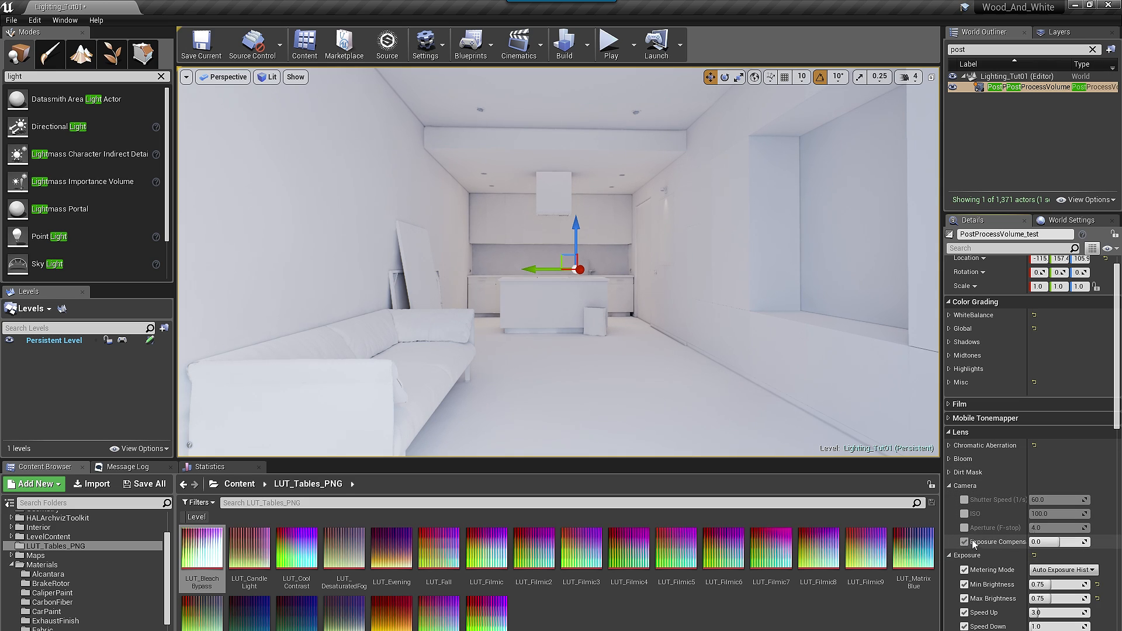
pyautogui.click(1045, 543)
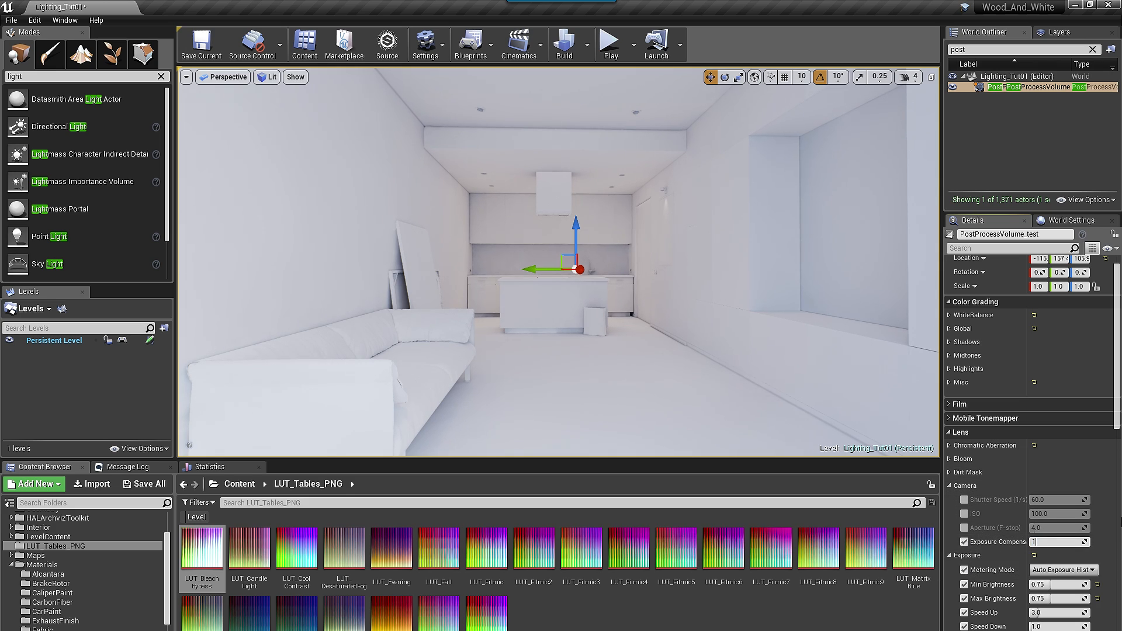
pyautogui.press('Return')
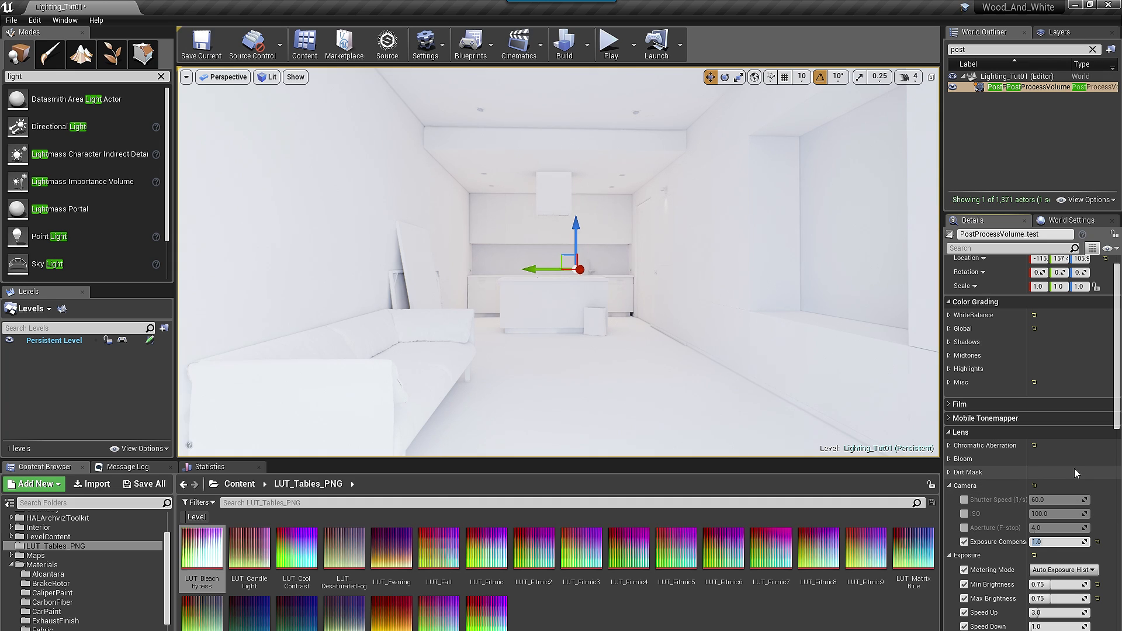
# Step: Set the post process volume's Exposure Compensation to 0.25 and both Min Brightness and Max Brightness to 0.85
pyautogui.scroll(-1, 1073, 456)
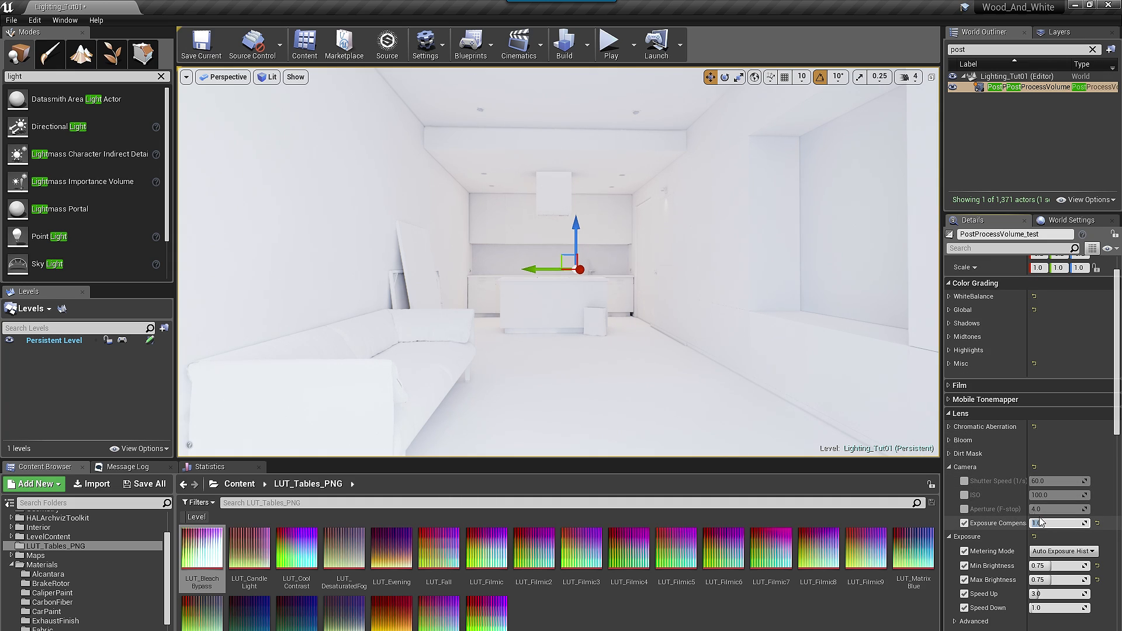
pyautogui.write('.25')
pyautogui.press('Return')
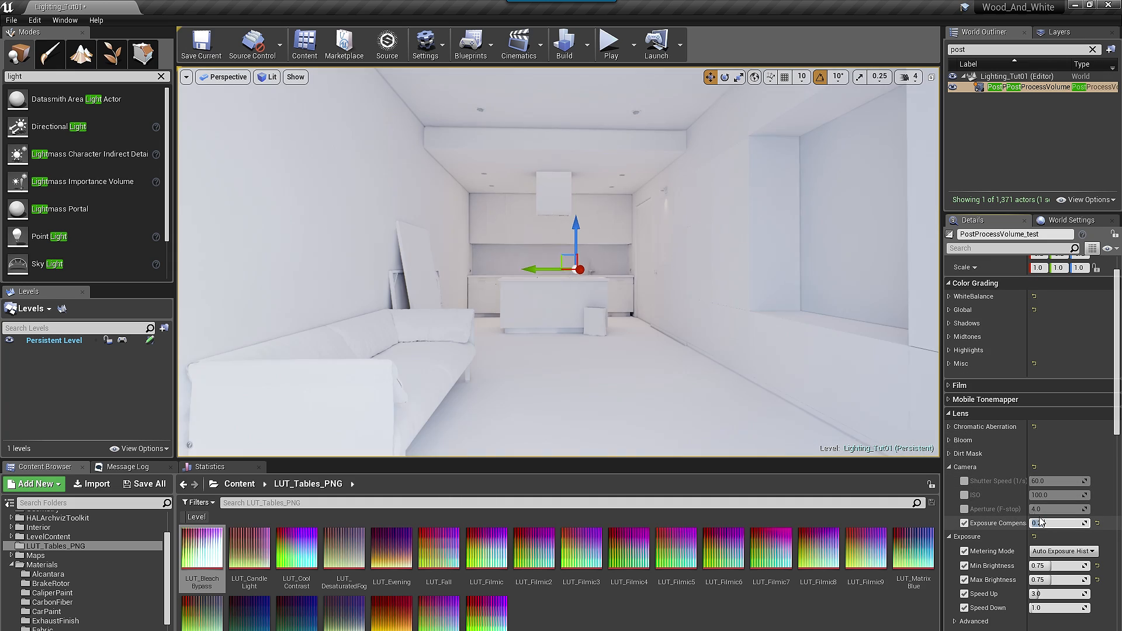
pyautogui.click(1059, 568)
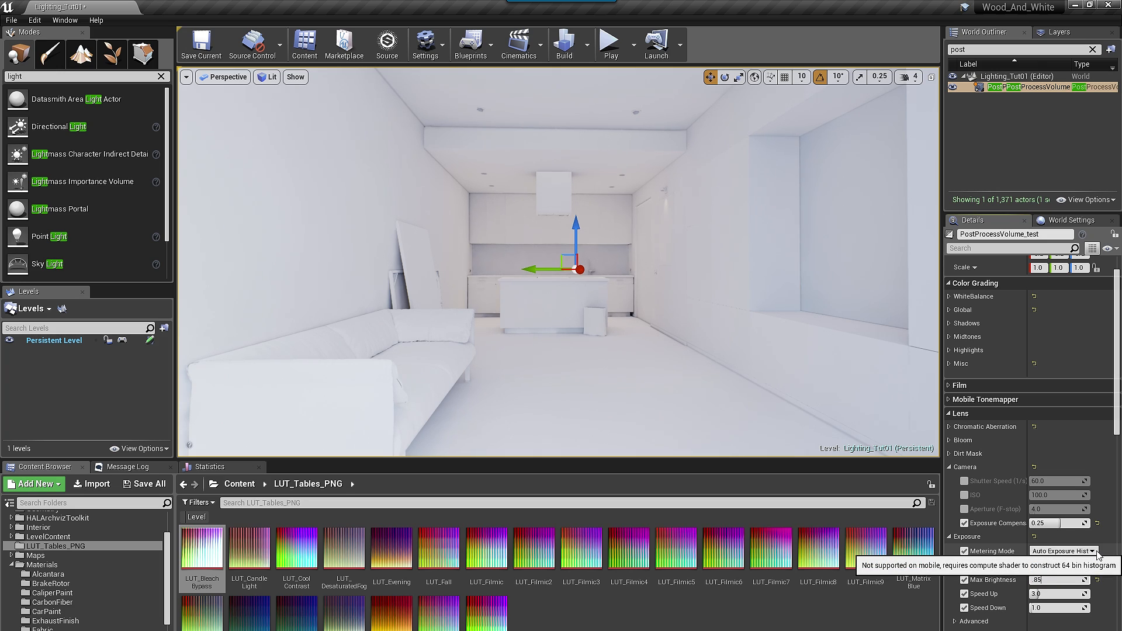
pyautogui.press('Return')
# Step: Examine the new exposure from the saved camera viewpoints in full-screen view, including the curtained window, the kitchen and the living room
pyautogui.press('2')
pyautogui.press('1')
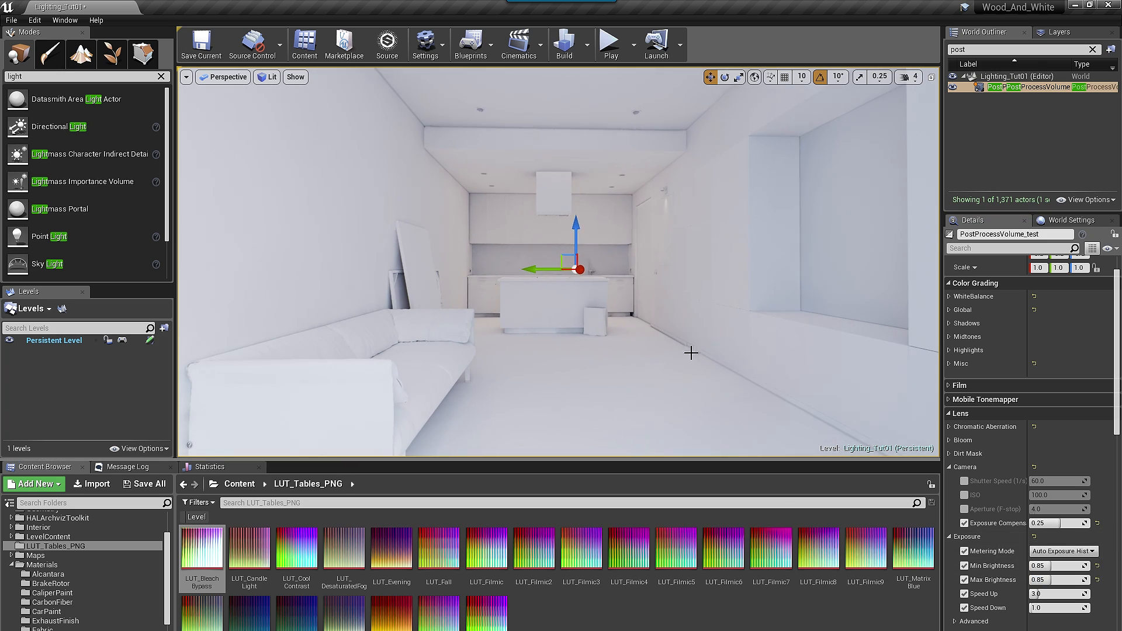
pyautogui.press('2')
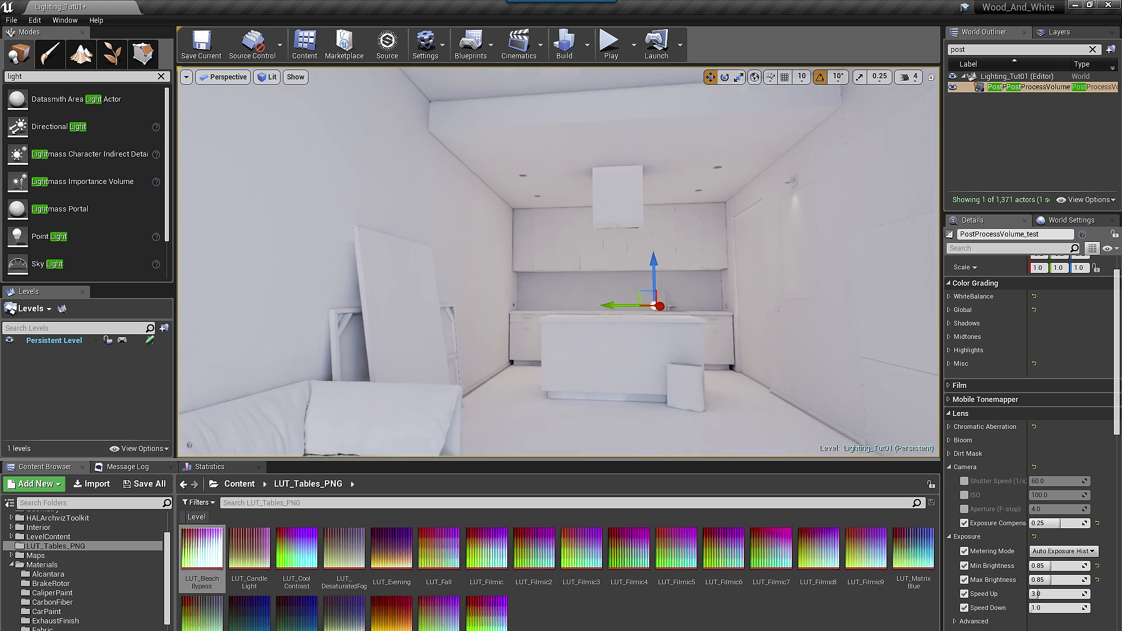
pyautogui.press('3')
pyautogui.press('F11')
pyautogui.press('4')
pyautogui.press('5')
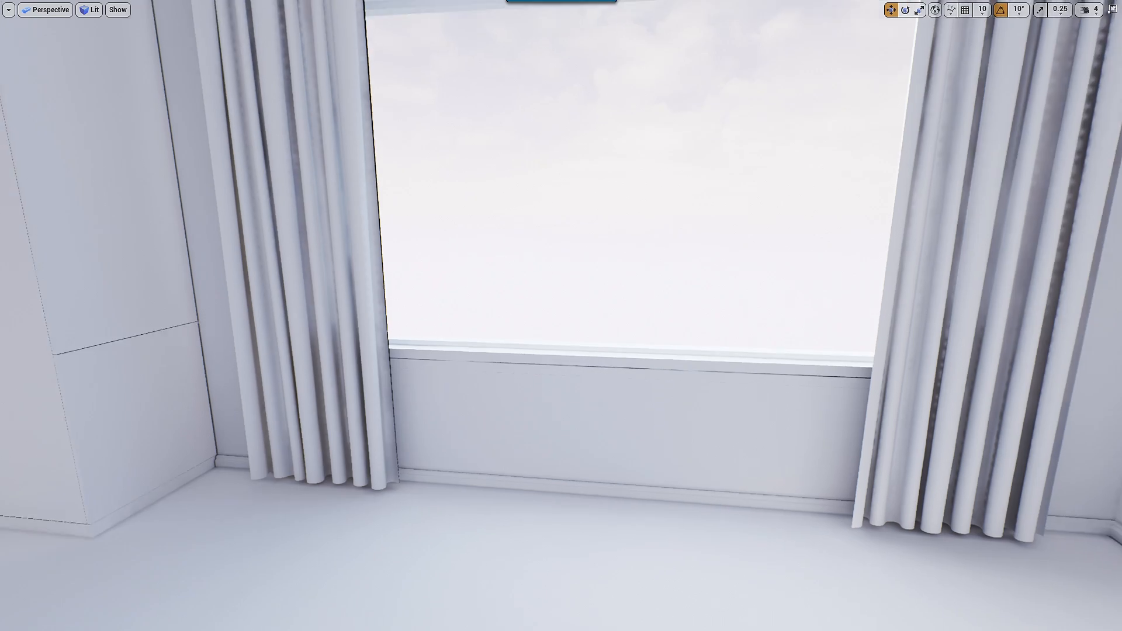
pyautogui.press('1')
pyautogui.moveTo(746, 281); pyautogui.dragTo(735, 284, button='right')
pyautogui.moveTo(796, 304); pyautogui.dragTo(770, 295, button='right')
pyautogui.press('w')
pyautogui.press('w')
pyautogui.press('w')
pyautogui.scroll(-5, 769, 296)
pyautogui.scroll(-10, 769, 295)
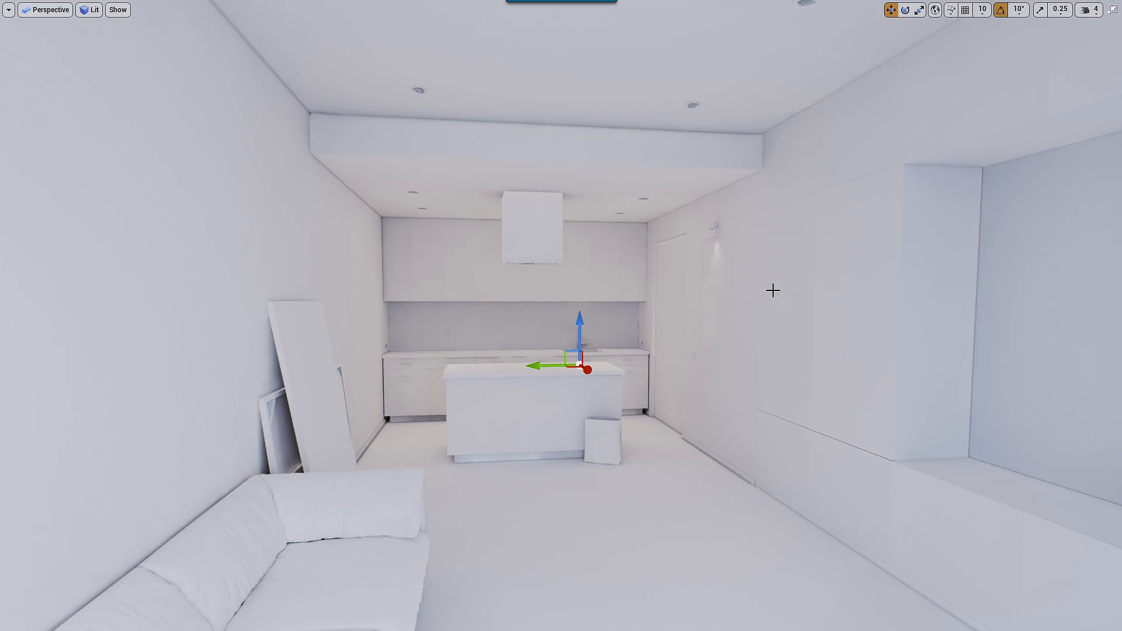
pyautogui.scroll(4, 776, 291)
pyautogui.scroll(3, 774, 291)
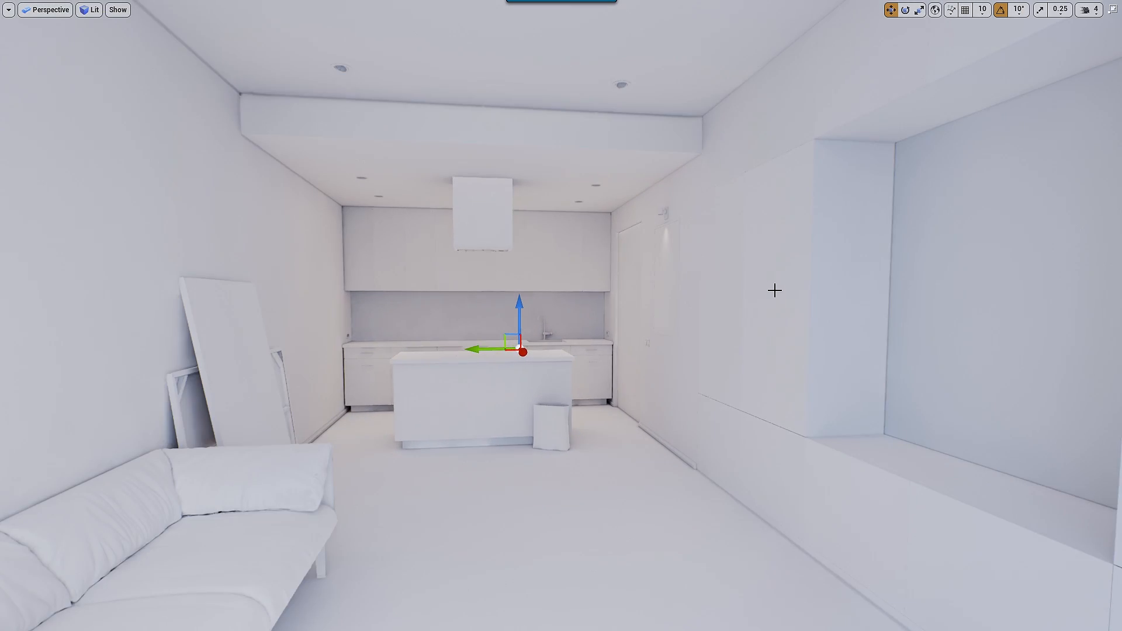
pyautogui.moveTo(775, 291)
pyautogui.mouseDown(button='right')
pyautogui.moveTo(763, 276)
pyautogui.moveTo(772, 301)
pyautogui.mouseUp(button='right')
pyautogui.scroll(-3, 774, 290)
pyautogui.press('F11')
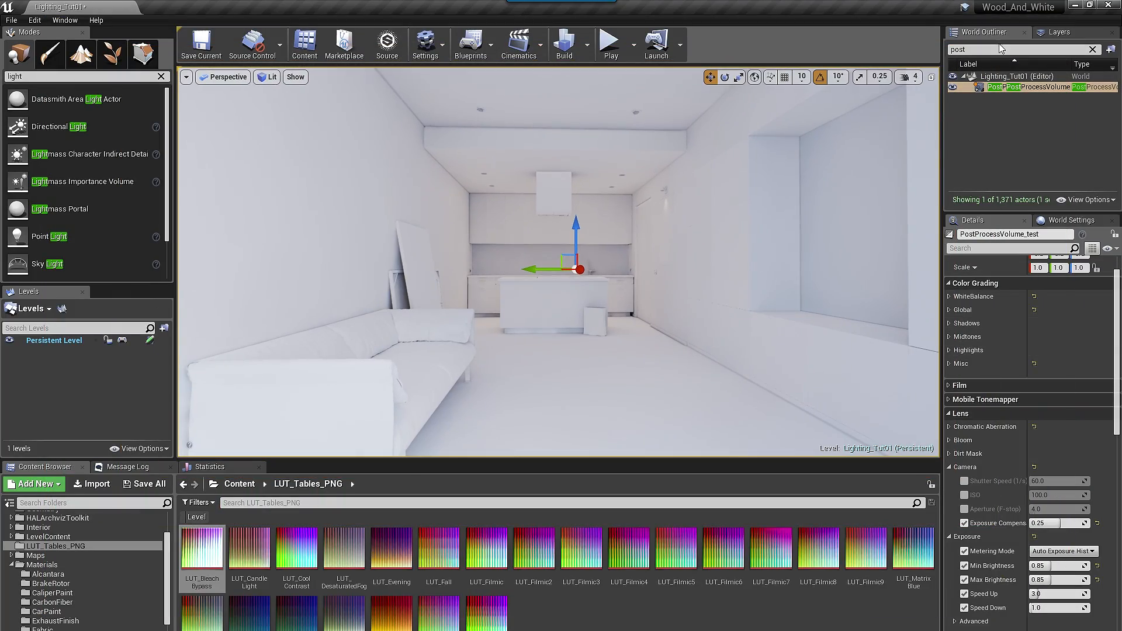
# Step: Set the SkyLight's Cubemap Resolution to 1024 and its Intensity to 7, and save the level
pyautogui.moveTo(609, 308); pyautogui.dragTo(618, 307, button='right')
pyautogui.press('g')
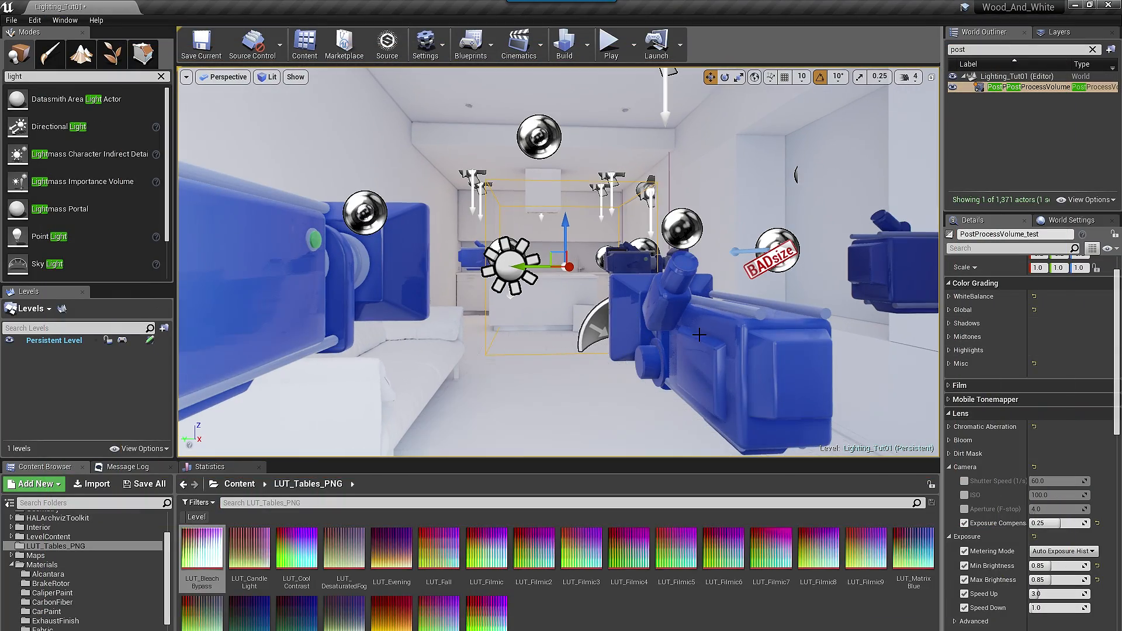
pyautogui.moveTo(699, 335); pyautogui.dragTo(696, 334, button='right')
pyautogui.click(634, 325)
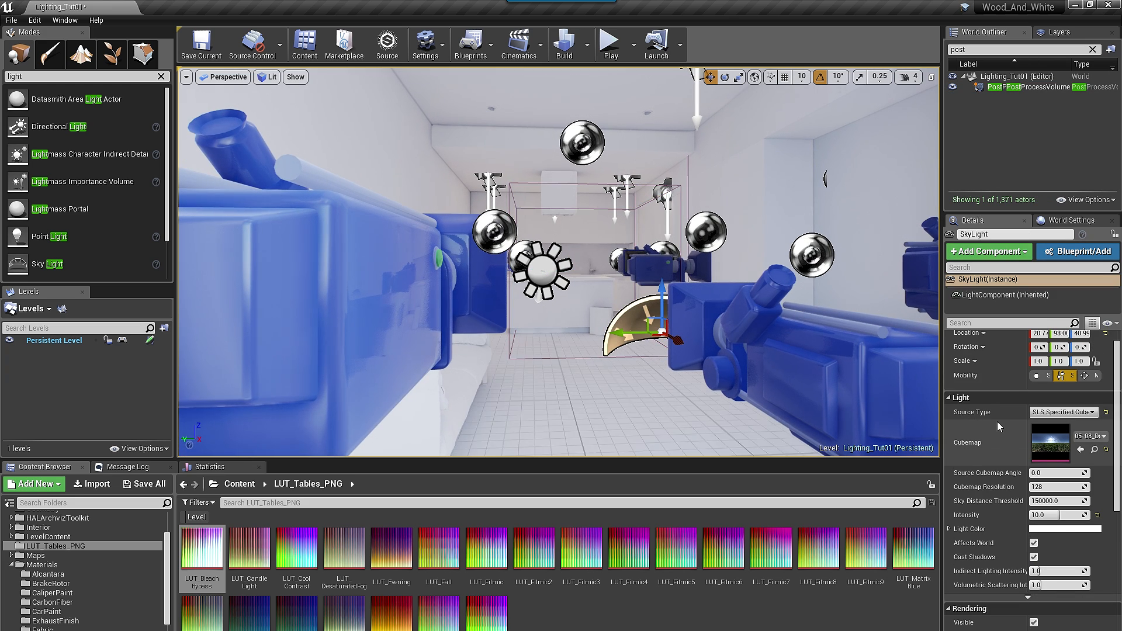
pyautogui.scroll(1, 997, 422)
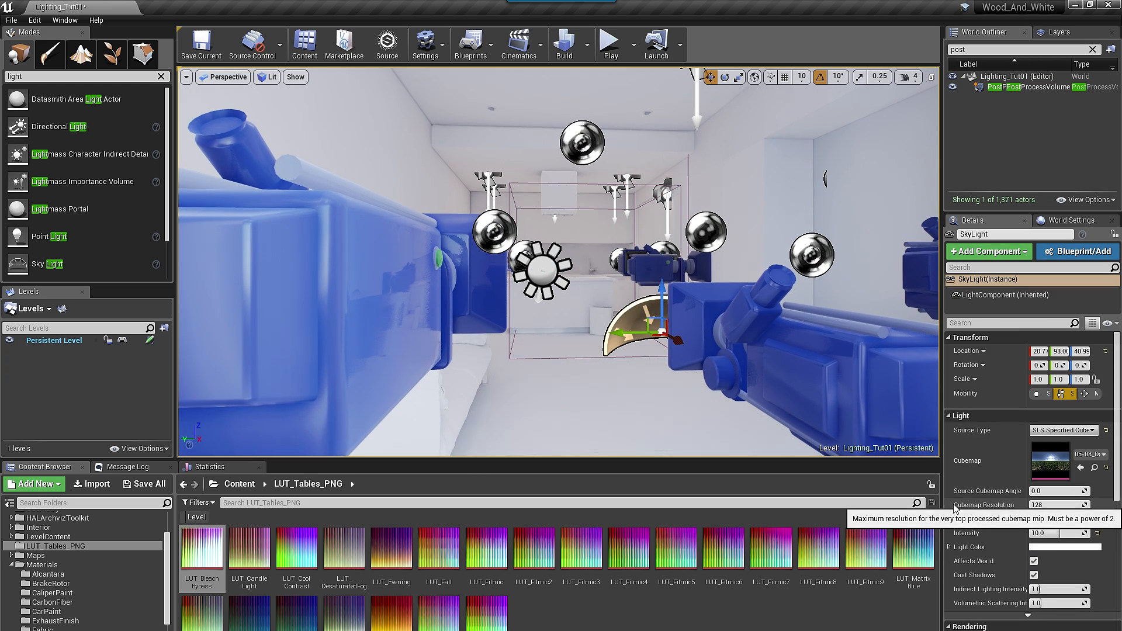
pyautogui.click(1036, 505)
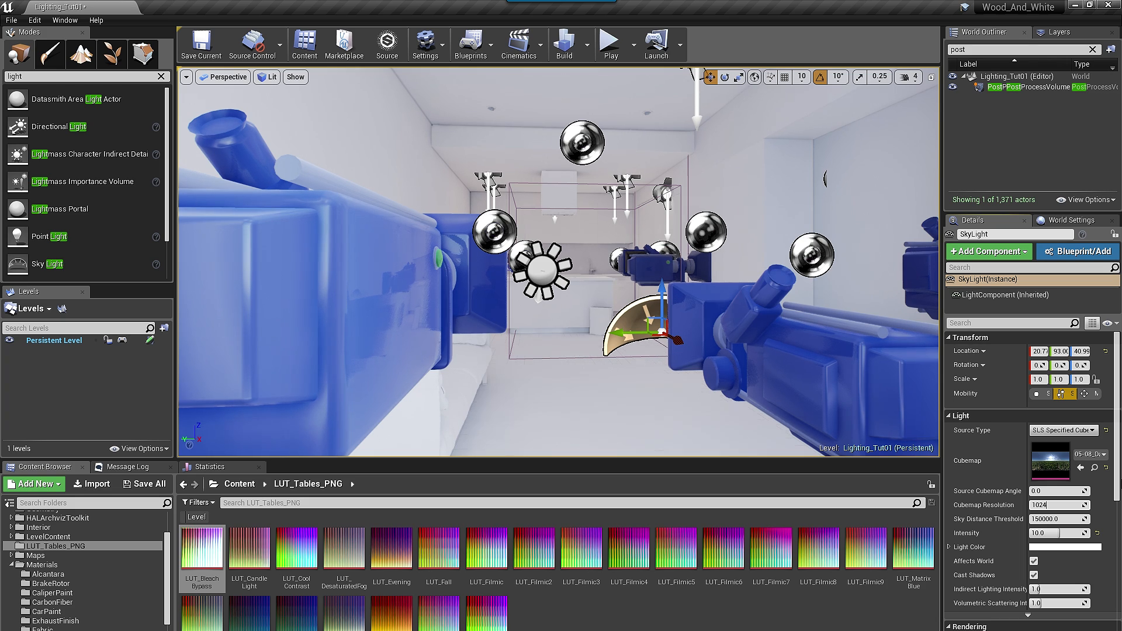
pyautogui.press('Tab')
pyautogui.press('Tab')
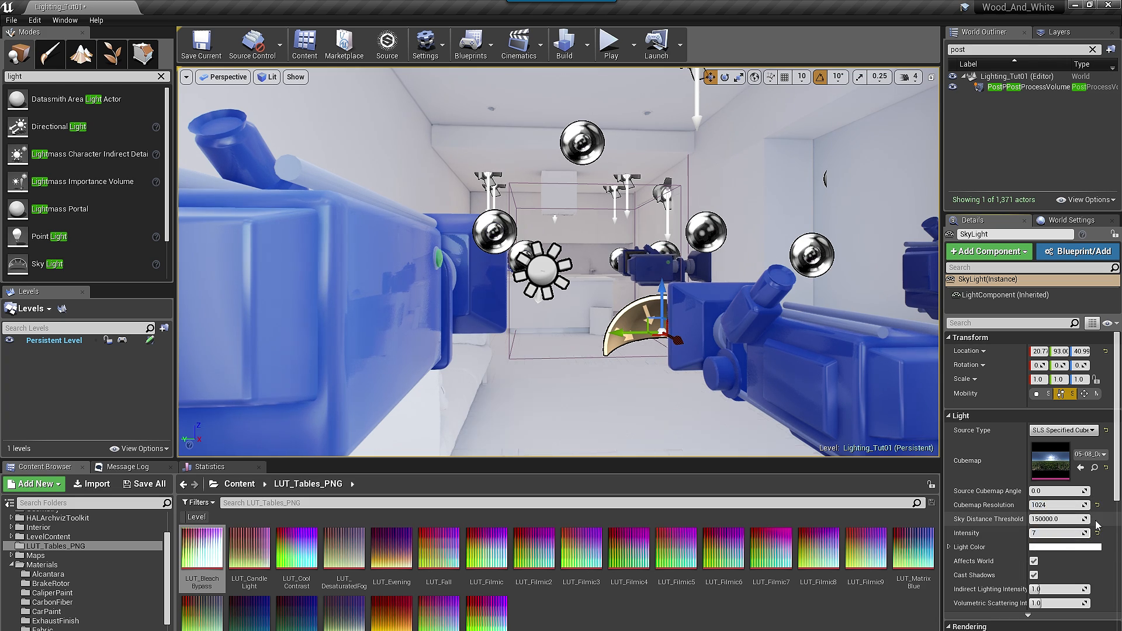
pyautogui.press('Return')
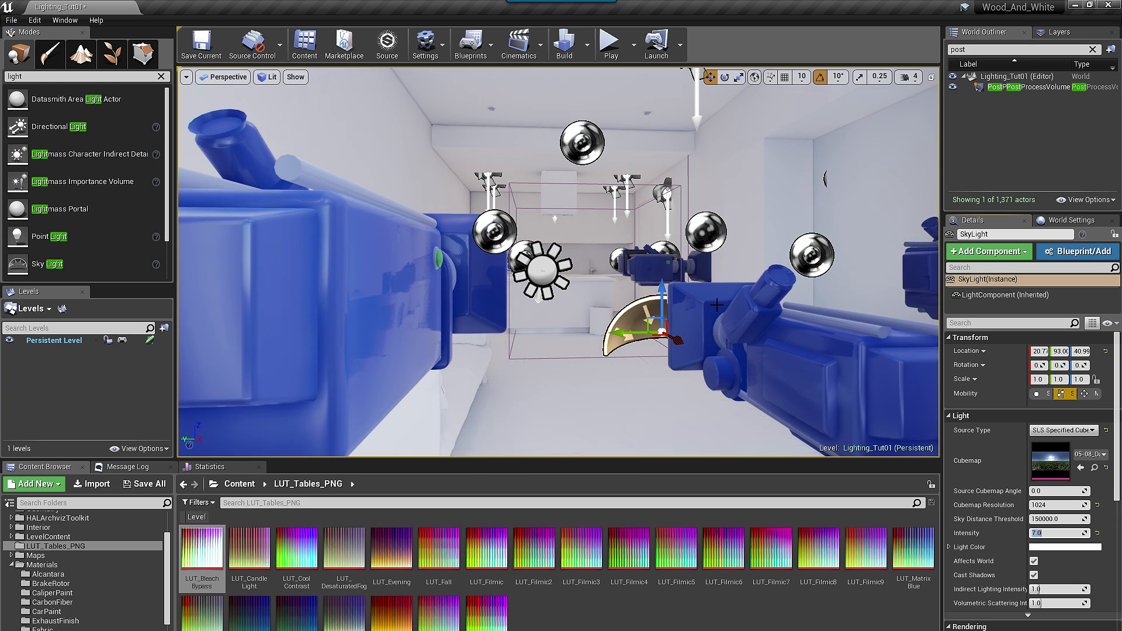
pyautogui.press('g')
pyautogui.press('1')
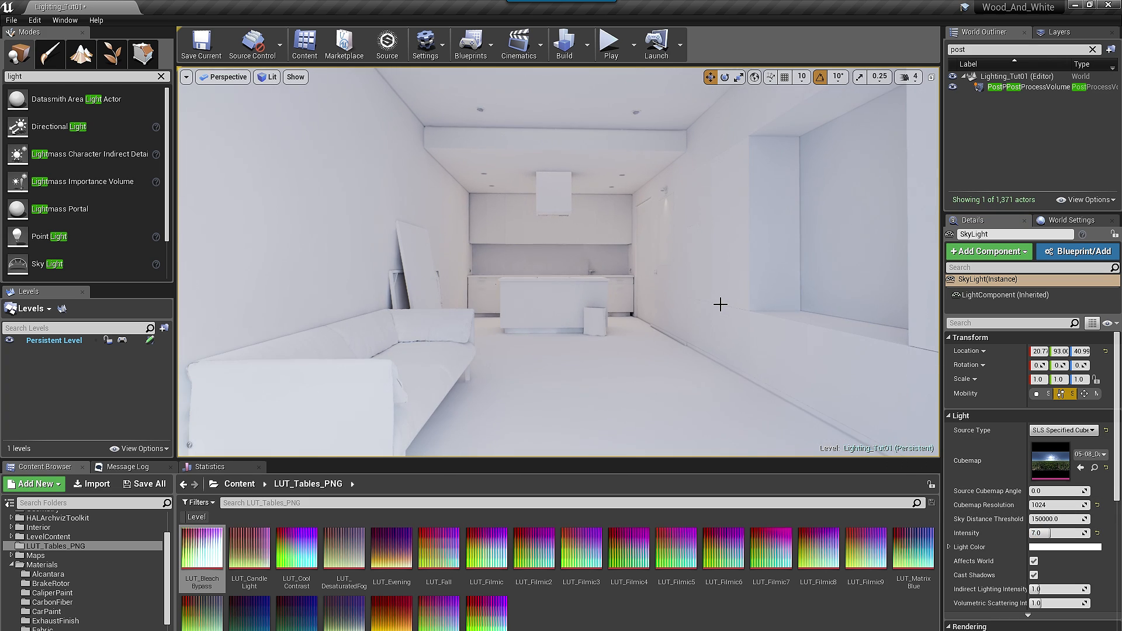
pyautogui.press('Escape')
pyautogui.hotkey('ctrl', 's')
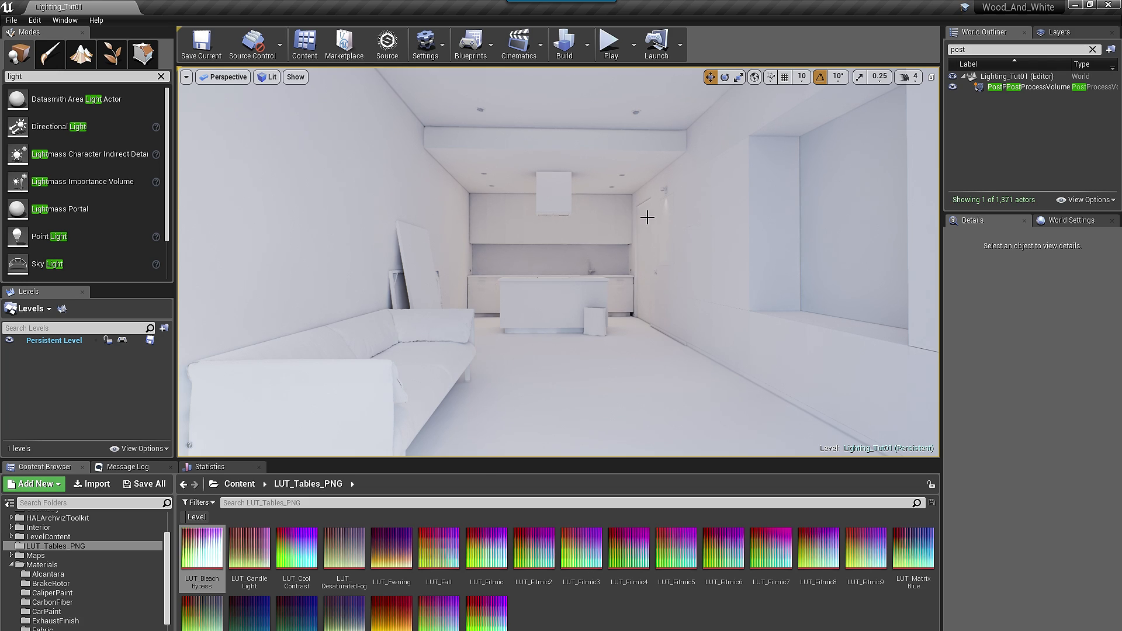
# Step: Set Num Sky Lighting Bounces to 3 in the Lightmass world settings and build the lighting
pyautogui.click(1062, 225)
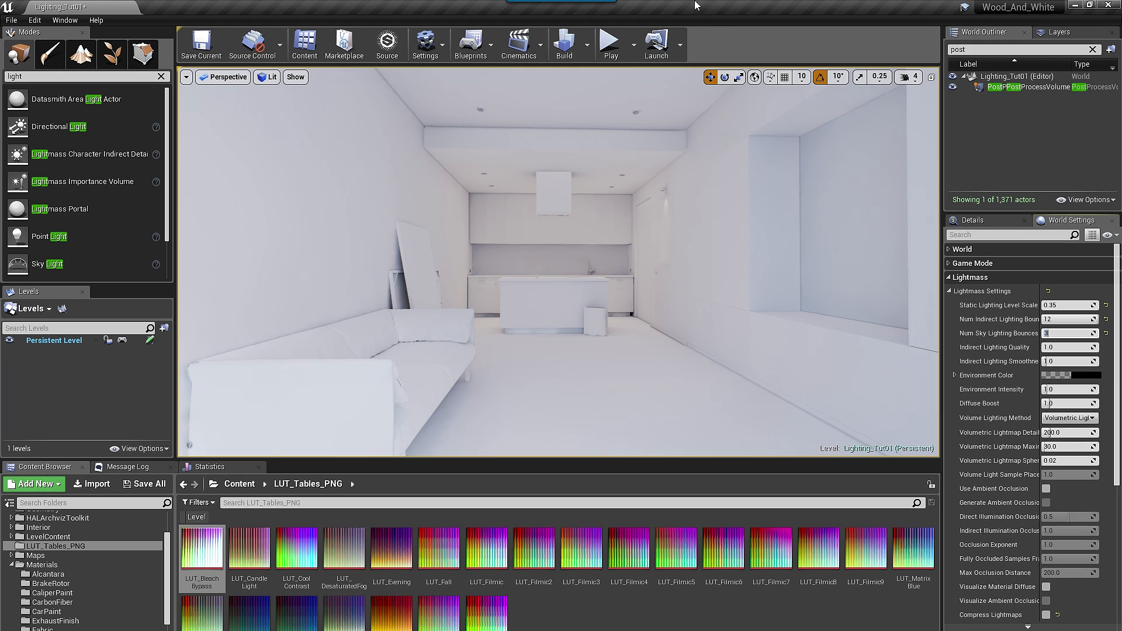
pyautogui.click(568, 43)
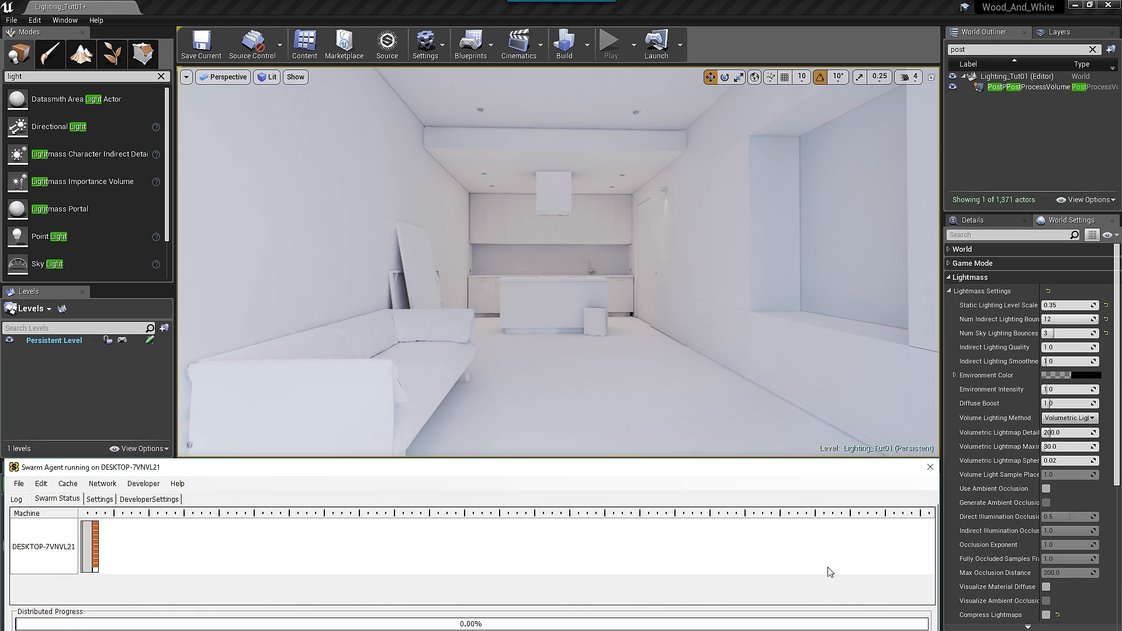
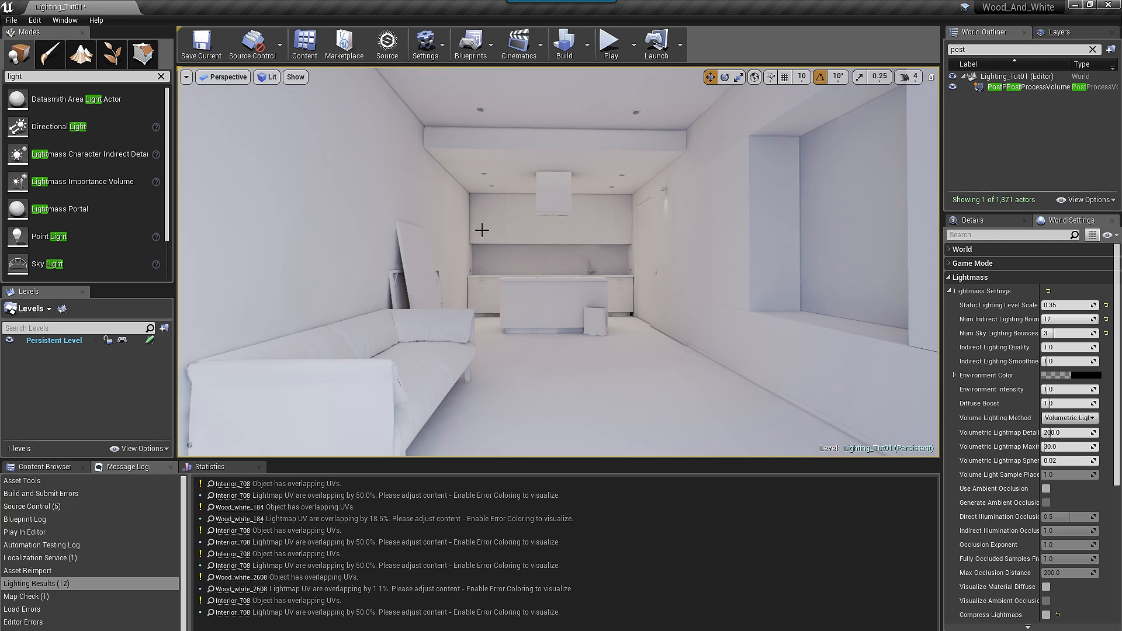
pyautogui.scroll(4, 553, 225)
pyautogui.moveTo(586, 218); pyautogui.dragTo(568, 233, button='right')
pyautogui.scroll(2, 588, 214)
pyautogui.scroll(-8, 586, 207)
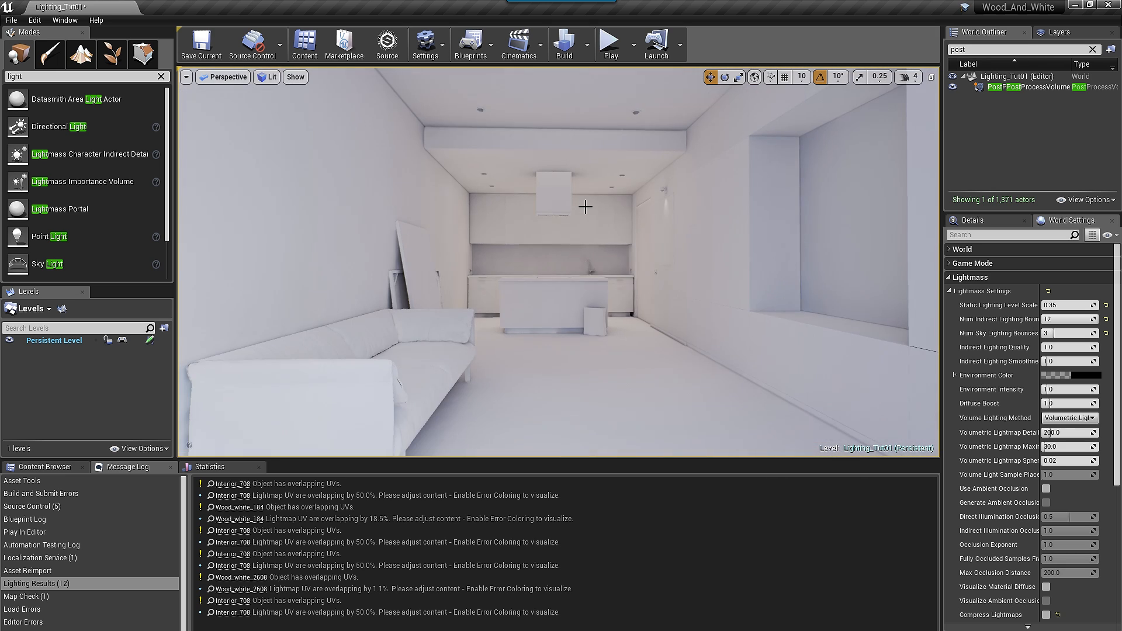
# Step: Set Min Brightness and Max Brightness of the post process volume to 0.5 and deselect the volume
pyautogui.click(1004, 216)
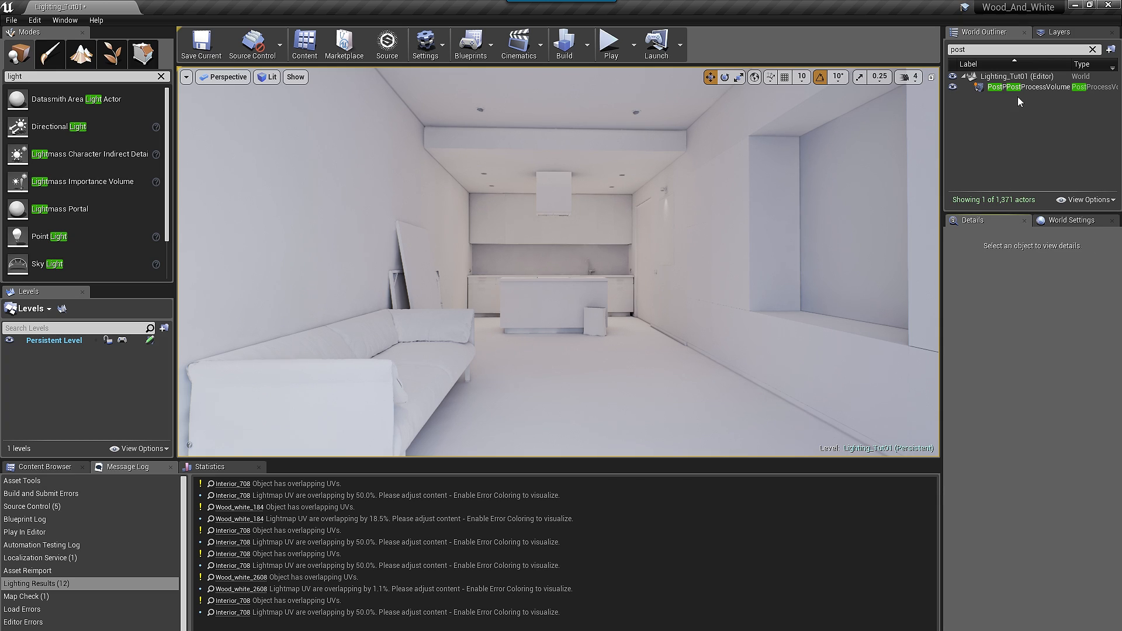
pyautogui.click(1027, 78)
pyautogui.click(1029, 86)
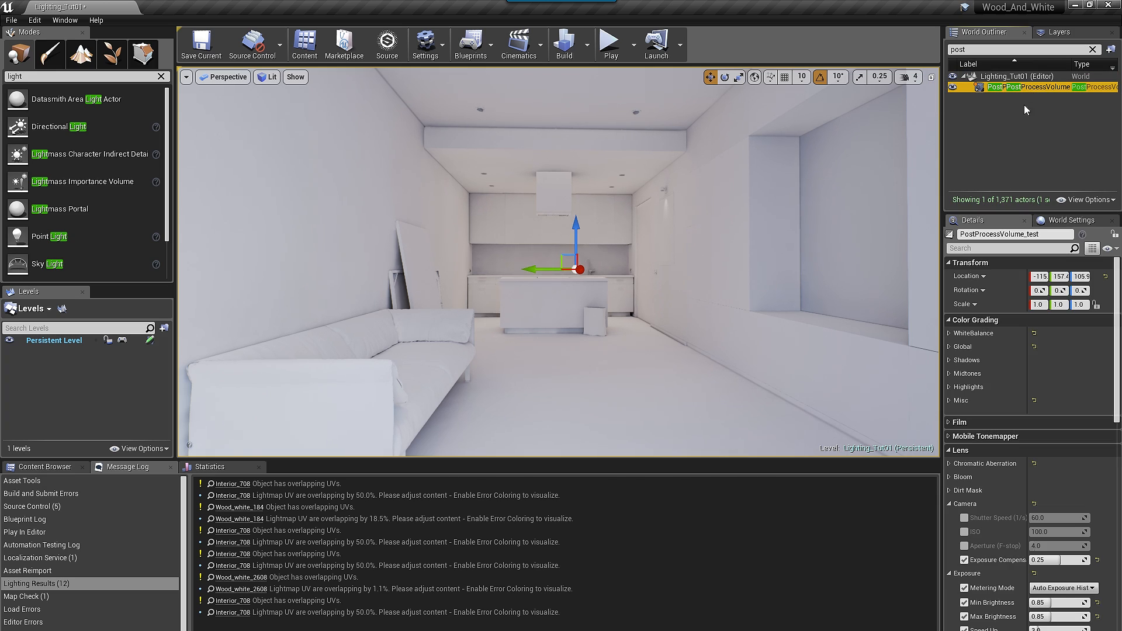
pyautogui.click(1051, 602)
pyautogui.write('.')
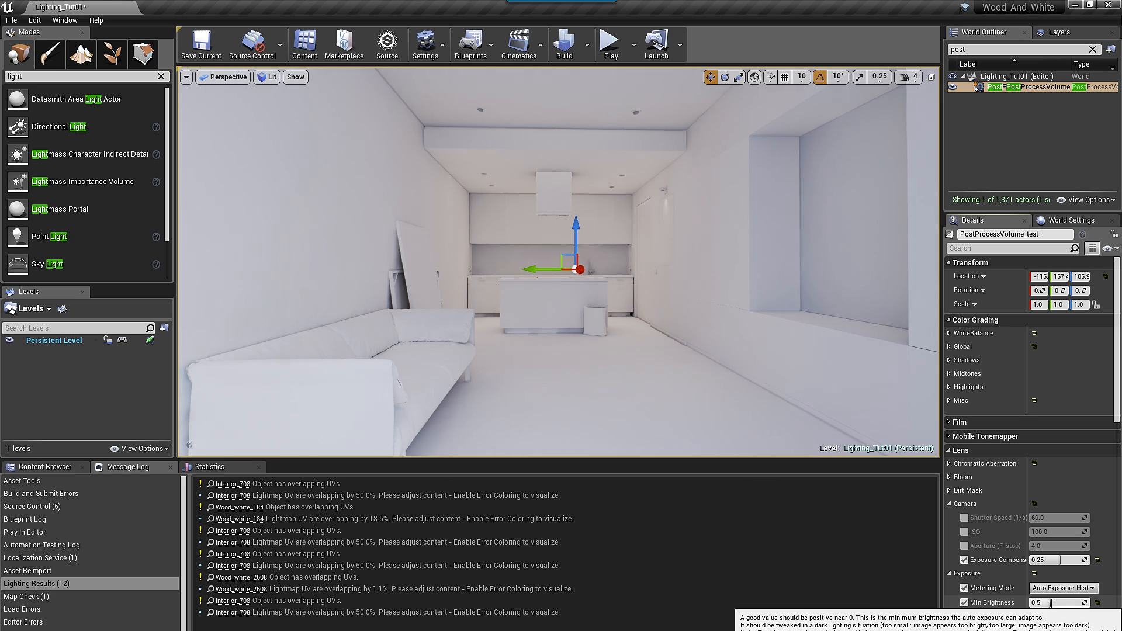
pyautogui.write('5')
pyautogui.press('Return')
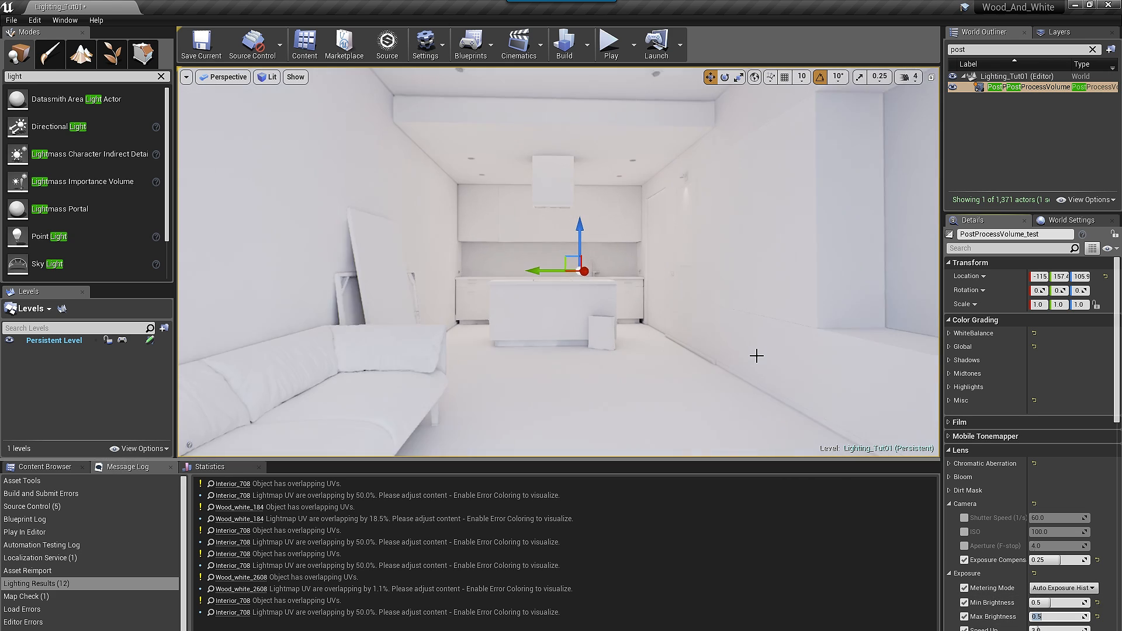
pyautogui.moveTo(756, 356); pyautogui.dragTo(582, 337)
pyautogui.press('f')
pyautogui.press('Escape')
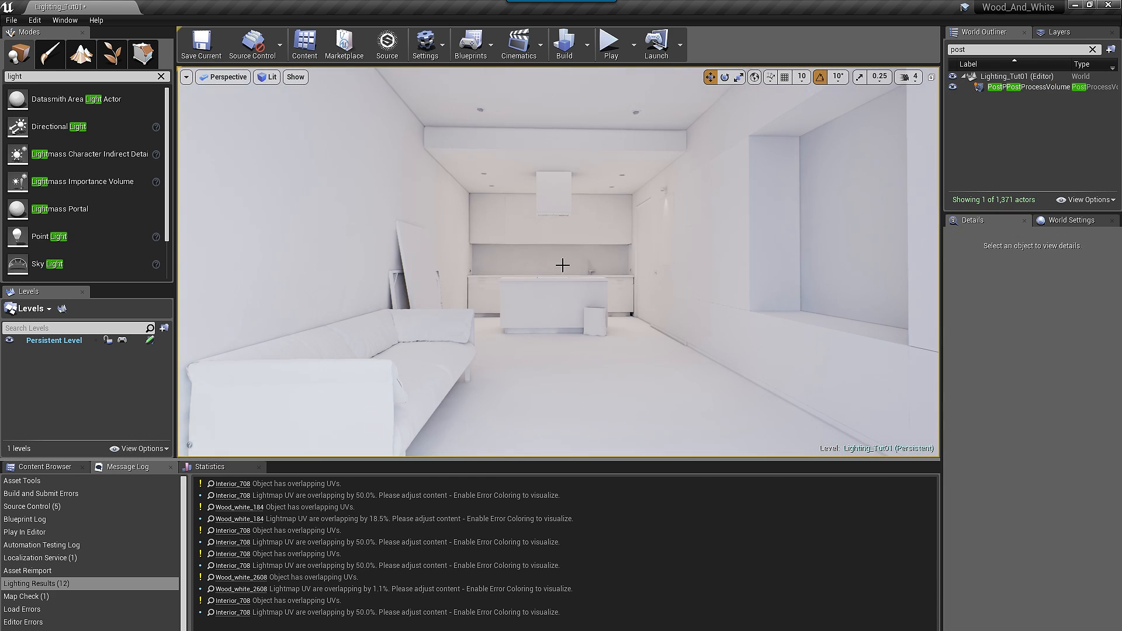
# Step: Examine the baked lighting on the wall with the two wall lamps beside the small table and chair
pyautogui.scroll(6, 590, 272)
pyautogui.moveTo(638, 274); pyautogui.dragTo(544, 339, button='right')
pyautogui.scroll(5, 641, 271)
pyautogui.scroll(4, 653, 278)
pyautogui.scroll(3, 641, 306)
pyautogui.scroll(3, 641, 327)
pyautogui.scroll(3, 604, 339)
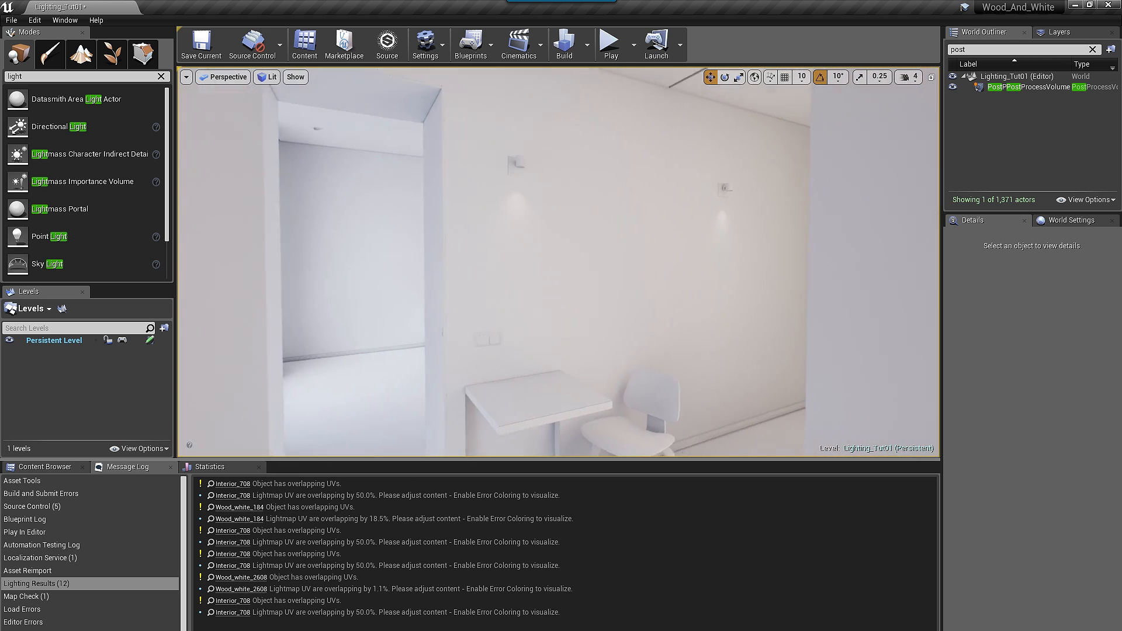
pyautogui.moveTo(543, 339); pyautogui.dragTo(531, 339, button='right')
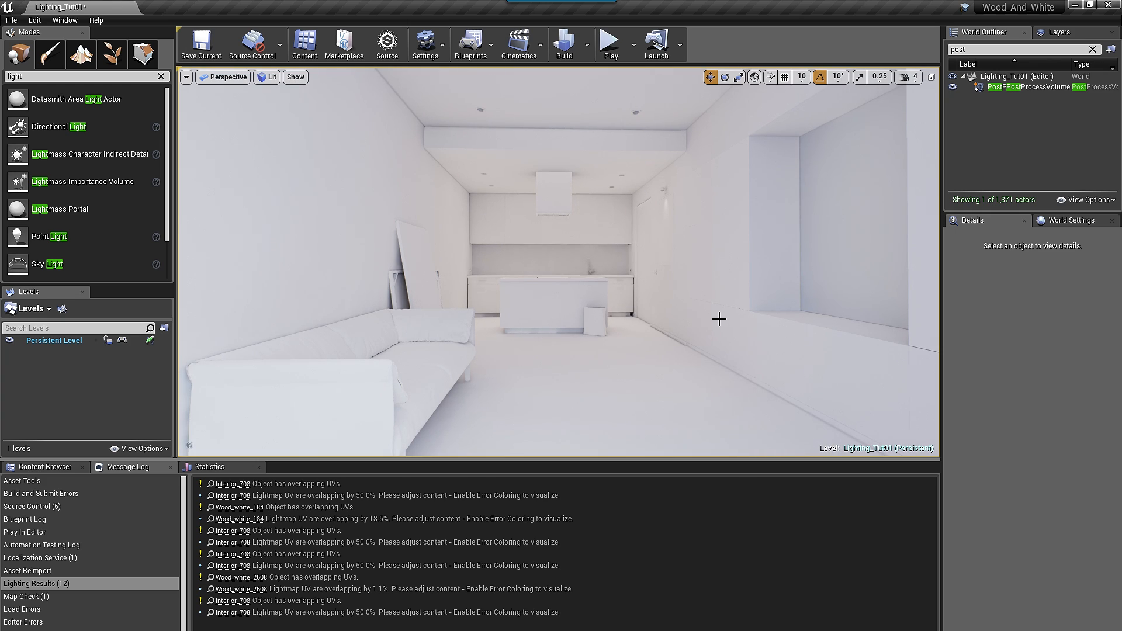
# Step: Examine the baked lighting around the kitchen cabinets, the sink and the living room's window niche
pyautogui.scroll(10, 671, 302)
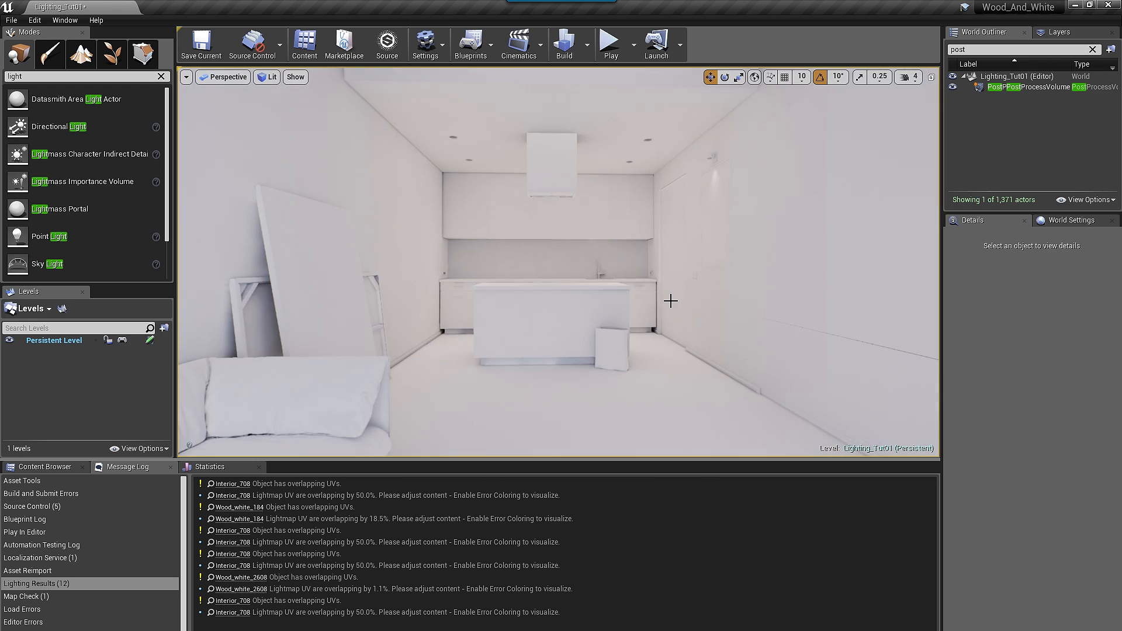
pyautogui.moveTo(671, 302); pyautogui.dragTo(563, 322, button='right')
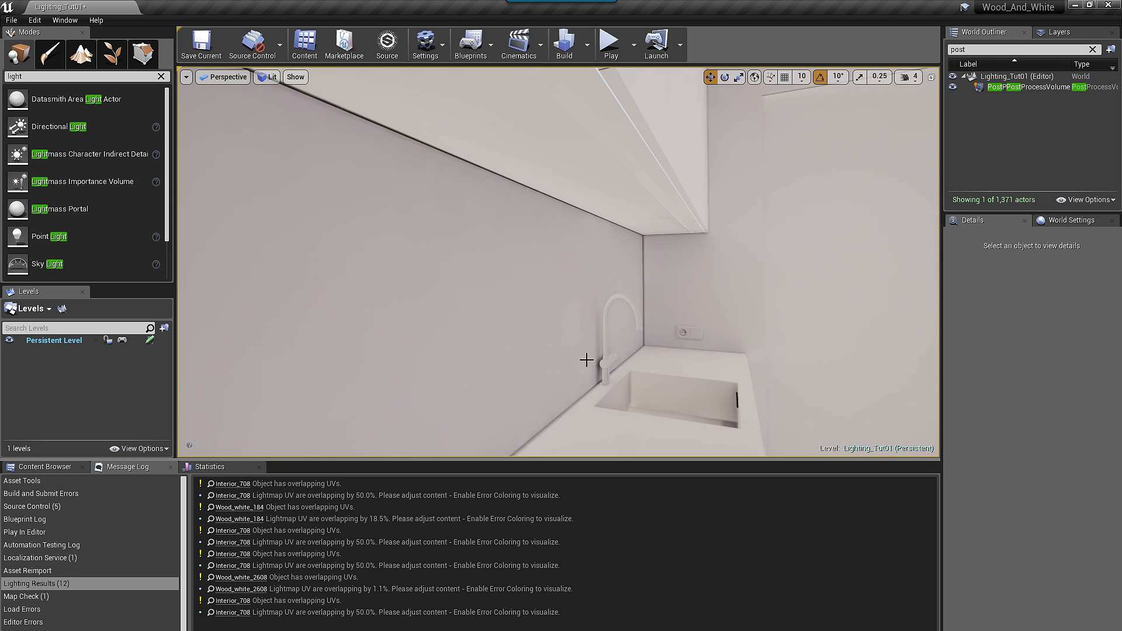
pyautogui.moveTo(586, 360)
pyautogui.mouseDown(button='right')
pyautogui.moveTo(737, 367)
pyautogui.moveTo(722, 356)
pyautogui.moveTo(738, 355)
pyautogui.moveTo(602, 351)
pyautogui.mouseUp(button='right')
pyautogui.scroll(5, 716, 360)
pyautogui.scroll(4, 714, 355)
pyautogui.scroll(5, 704, 353)
pyautogui.scroll(-6, 704, 350)
pyautogui.moveTo(714, 348); pyautogui.dragTo(778, 325, button='right')
pyautogui.scroll(-4, 705, 346)
pyautogui.scroll(-4, 705, 346)
pyautogui.scroll(4, 714, 323)
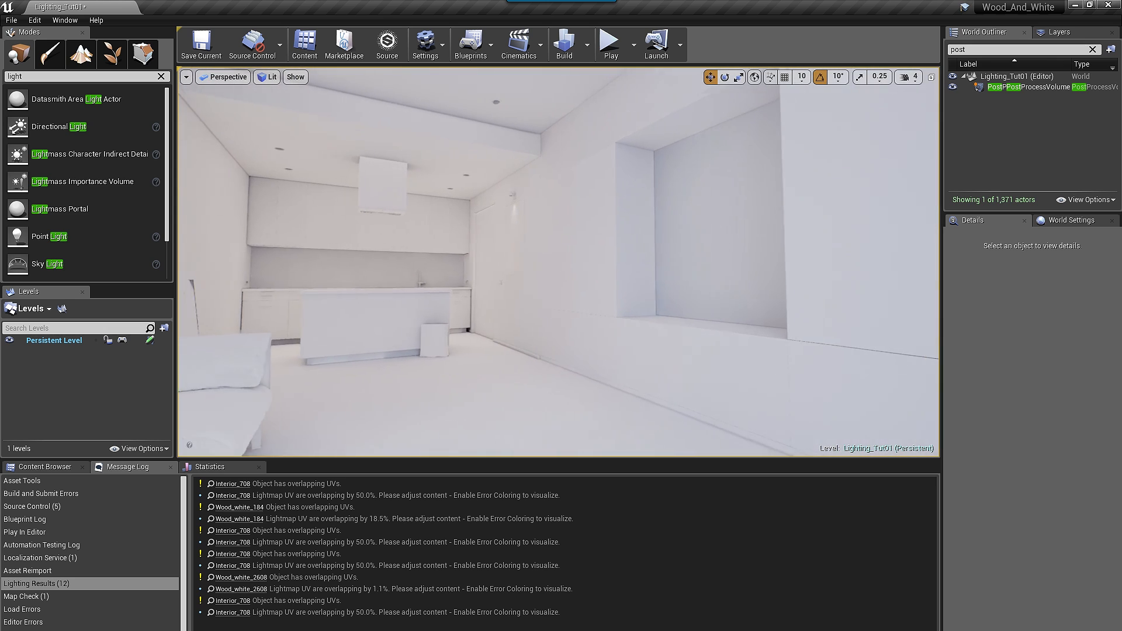
pyautogui.moveTo(699, 323); pyautogui.dragTo(789, 324, button='right')
pyautogui.scroll(4, 699, 323)
pyautogui.moveTo(691, 316); pyautogui.dragTo(789, 310, button='right')
pyautogui.scroll(4, 690, 313)
pyautogui.scroll(4, 676, 303)
pyautogui.moveTo(677, 303); pyautogui.dragTo(794, 303, button='right')
pyautogui.scroll(2, 676, 304)
pyautogui.scroll(-5, 689, 294)
pyautogui.moveTo(689, 293); pyautogui.dragTo(748, 304, button='right')
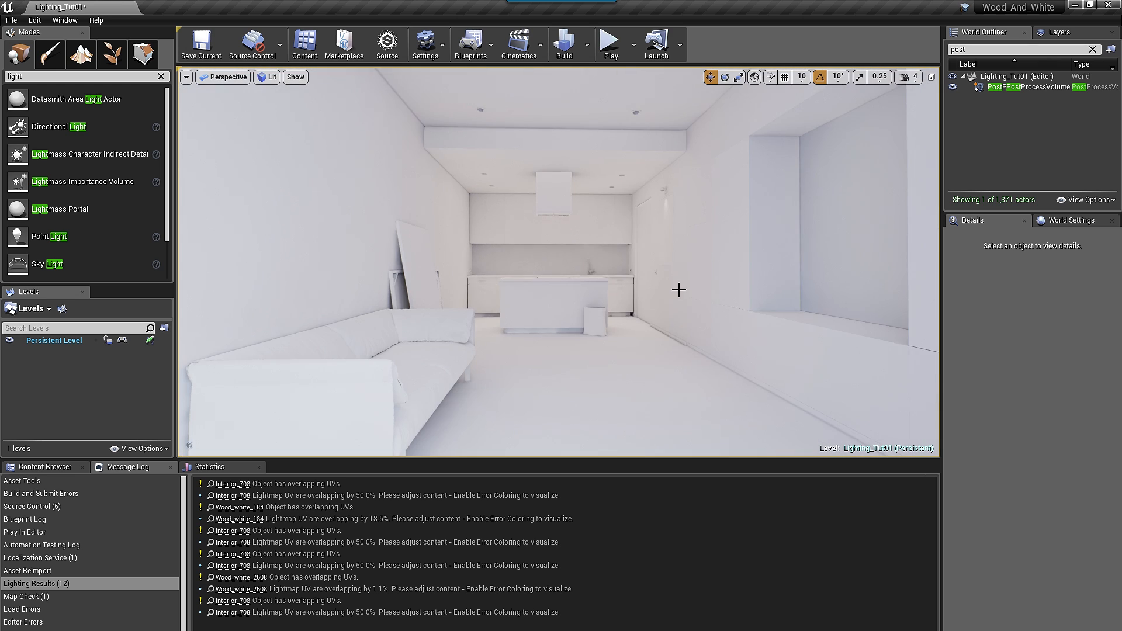
# Step: Set the lighting build quality to Medium and the Static Lighting Level Scale in the Lightmass settings to 0.25
pyautogui.click(587, 45)
pyautogui.moveTo(630, 93)
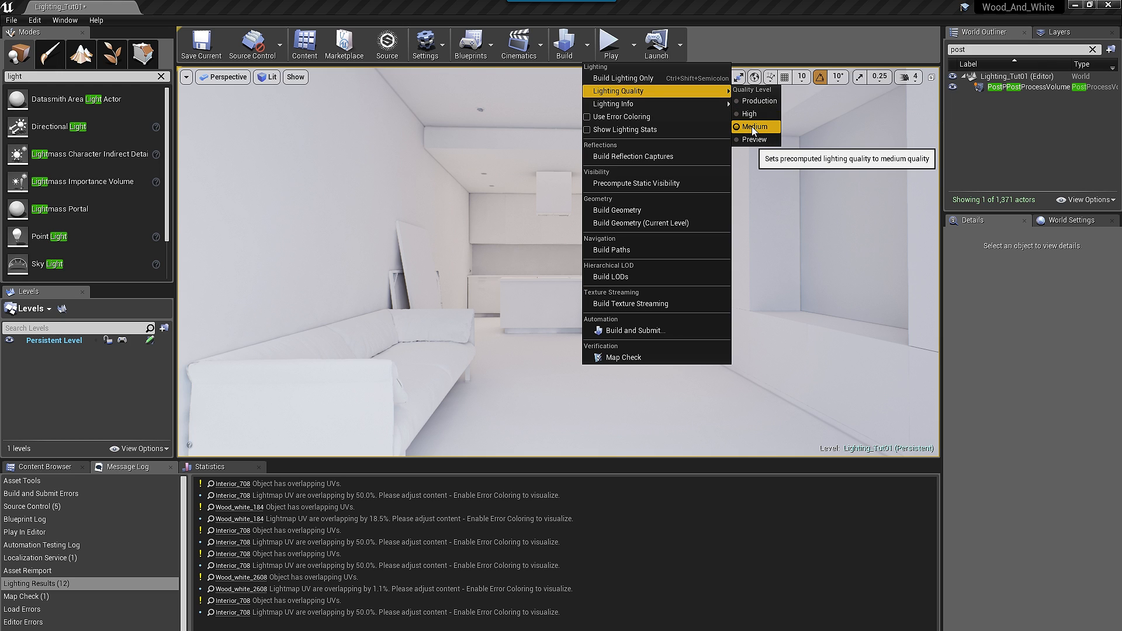
pyautogui.click(754, 128)
pyautogui.click(1066, 221)
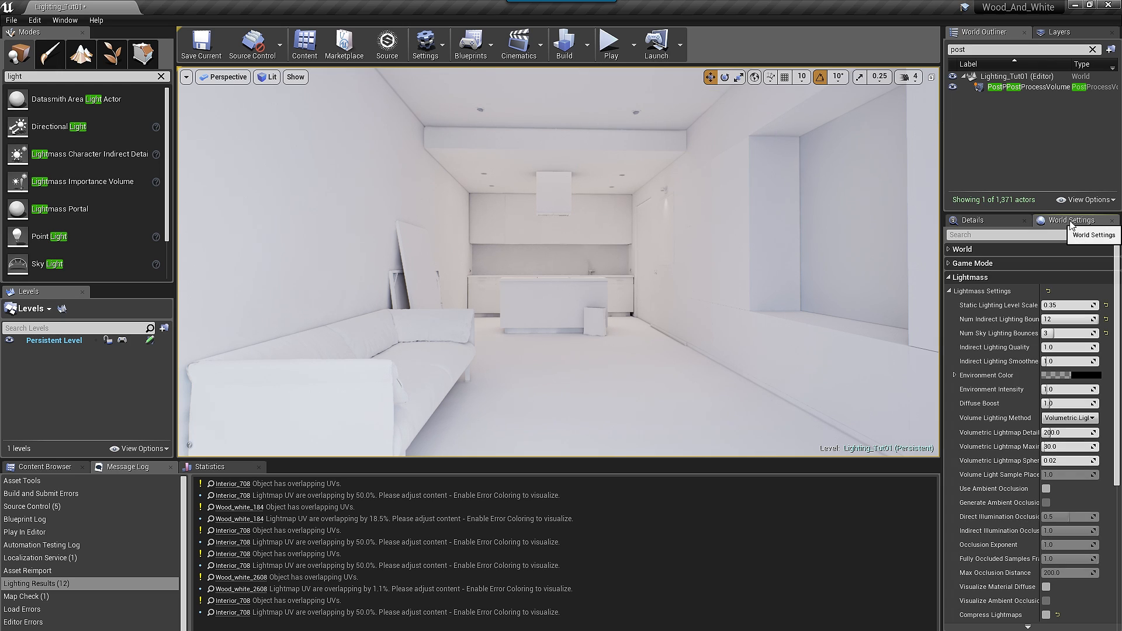
pyautogui.click(1054, 306)
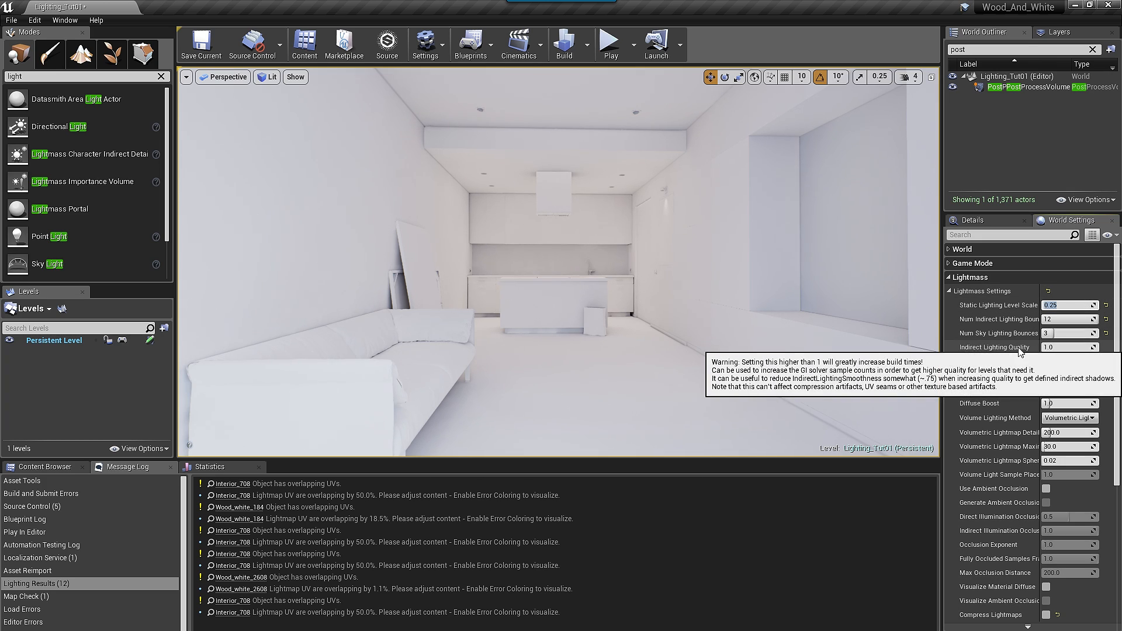
# Step: Set Indirect Lighting Quality to 4.0 and Indirect Lighting Smoothness to 0.75 in the Lightmass settings
pyautogui.click(1058, 348)
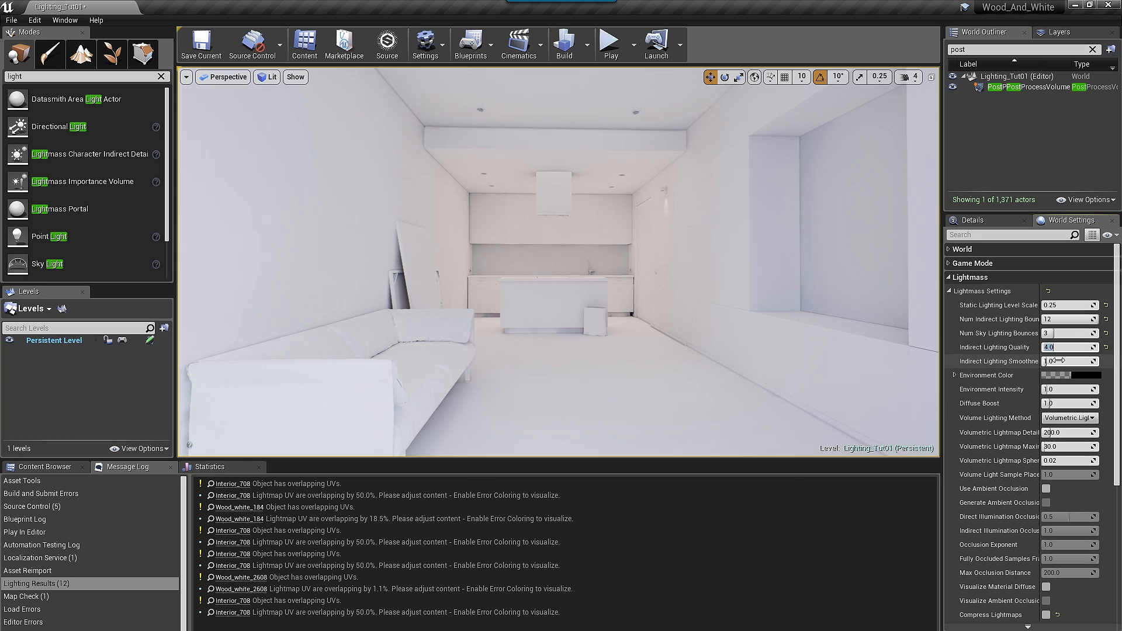
pyautogui.press('Tab')
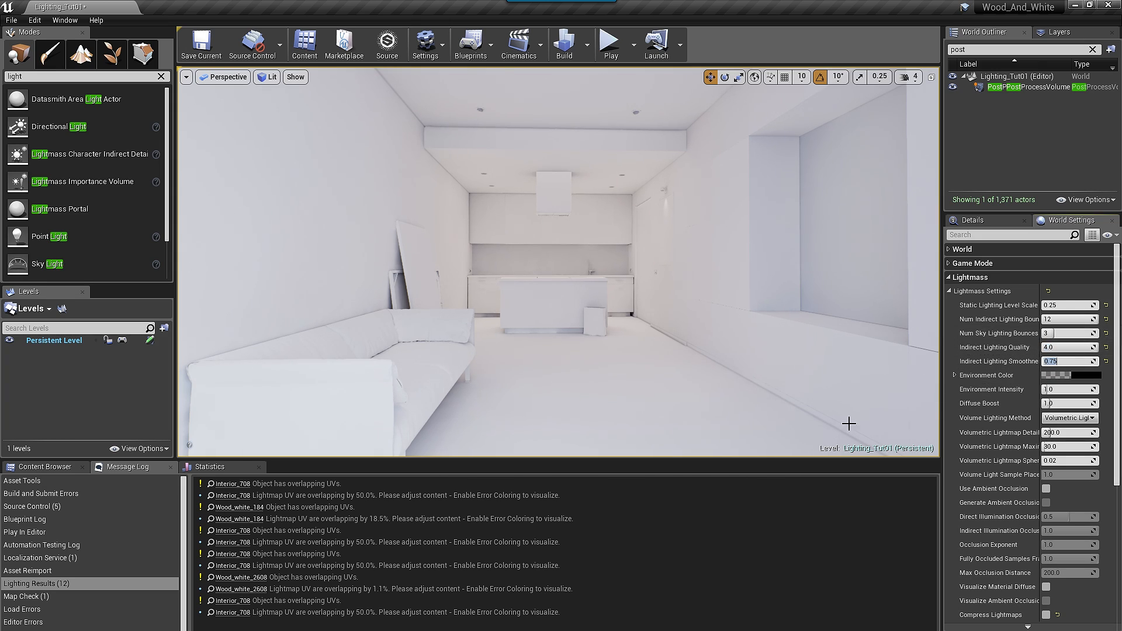
# Step: Switch to File Explorer and open BaseLightmass.ini from the UE_4.19 engine's Config folder in Notepad++
pyautogui.hotkey('alt', 'Tab')
pyautogui.click(585, 441)
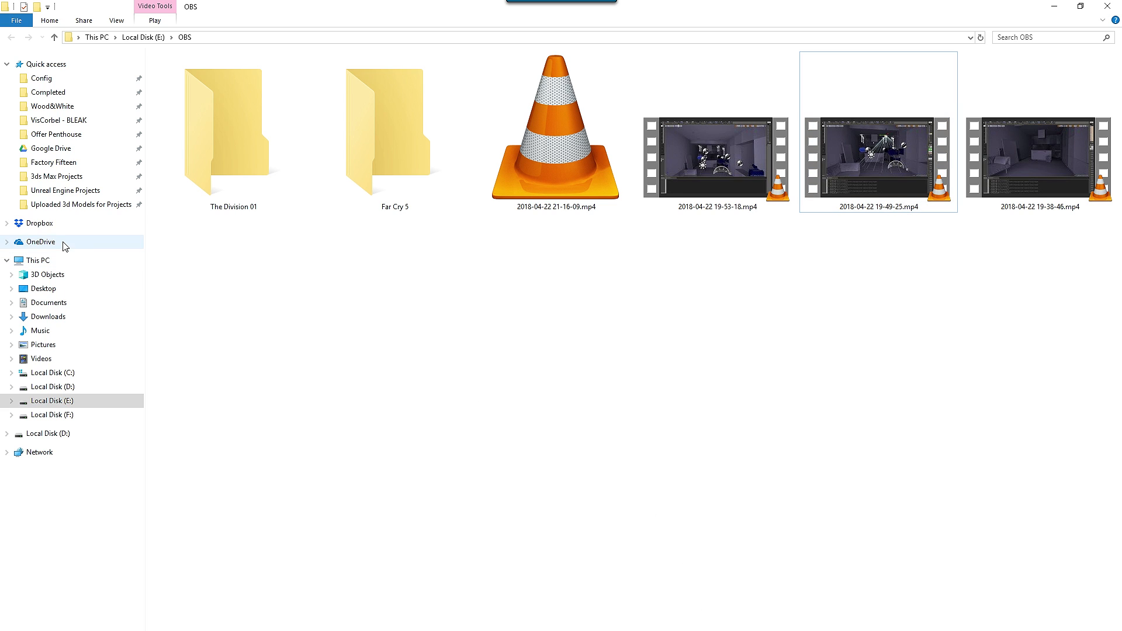
pyautogui.click(41, 78)
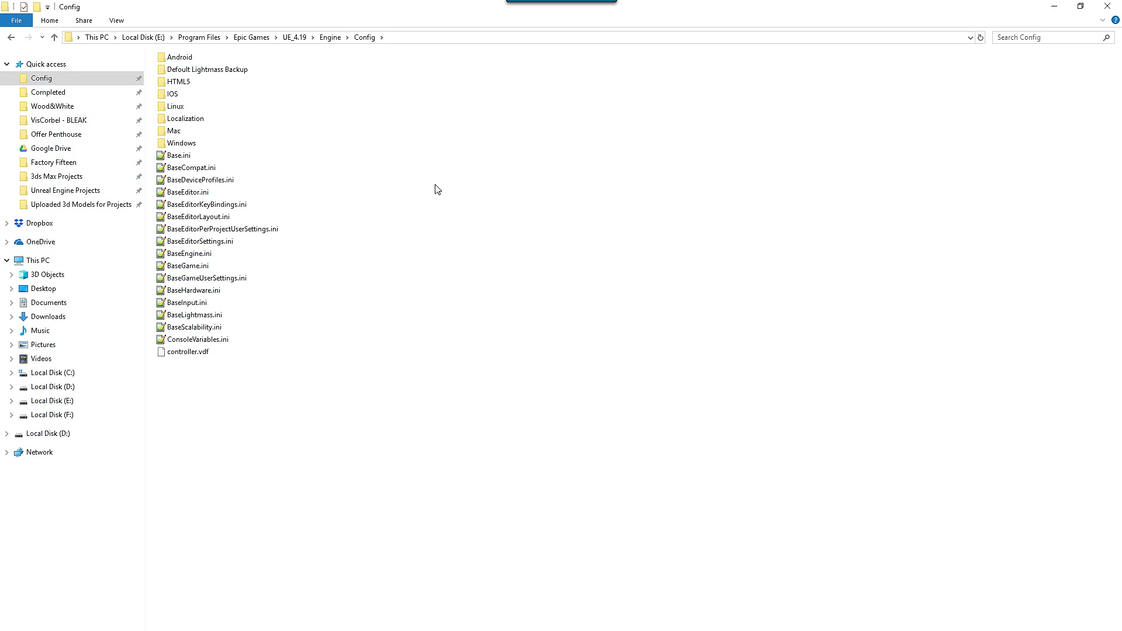
pyautogui.doubleClick(196, 318)
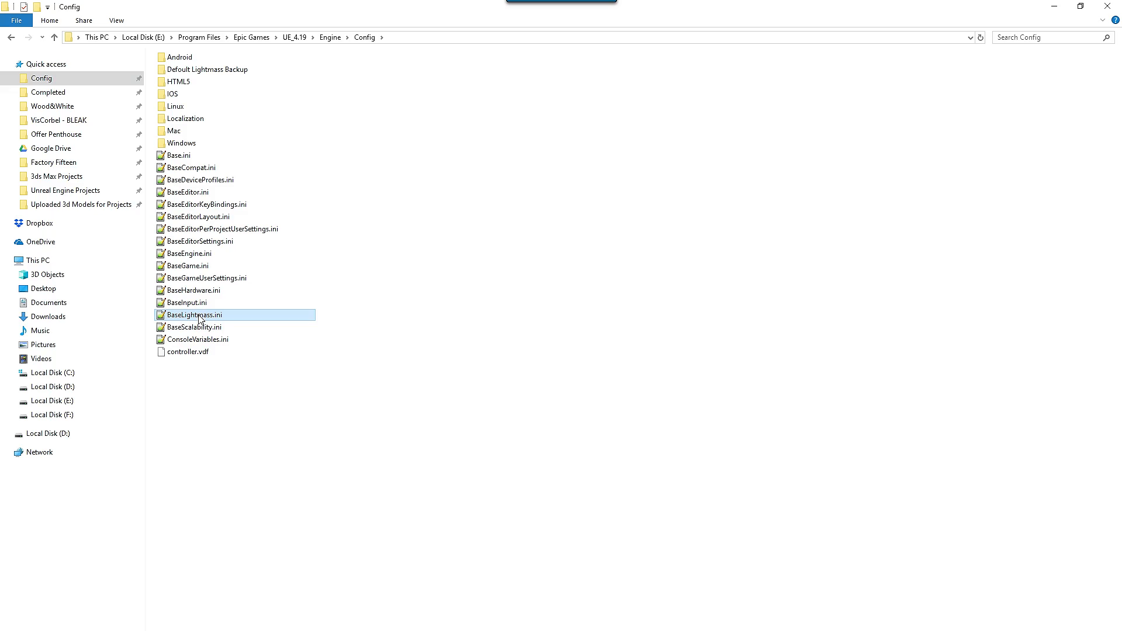
# Step: Set NumShadowRays and NumPenumbraShadowRays to 32 in the DevOptions.StaticShadows section
pyautogui.scroll(-20, 213, 299)
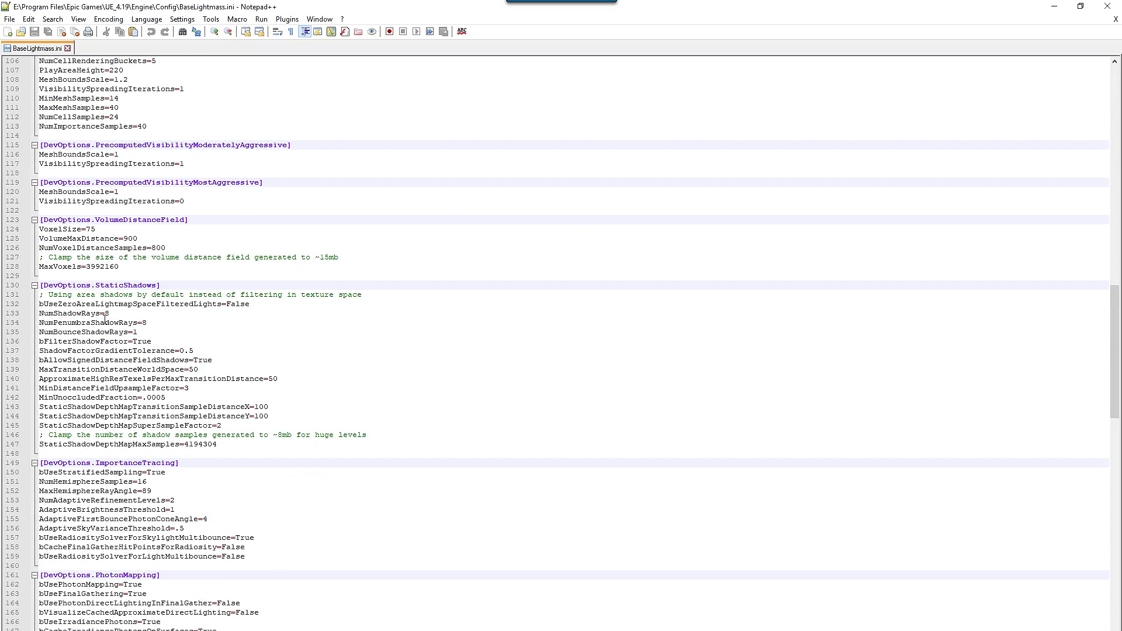
pyautogui.click(115, 314)
pyautogui.press('BackSpace')
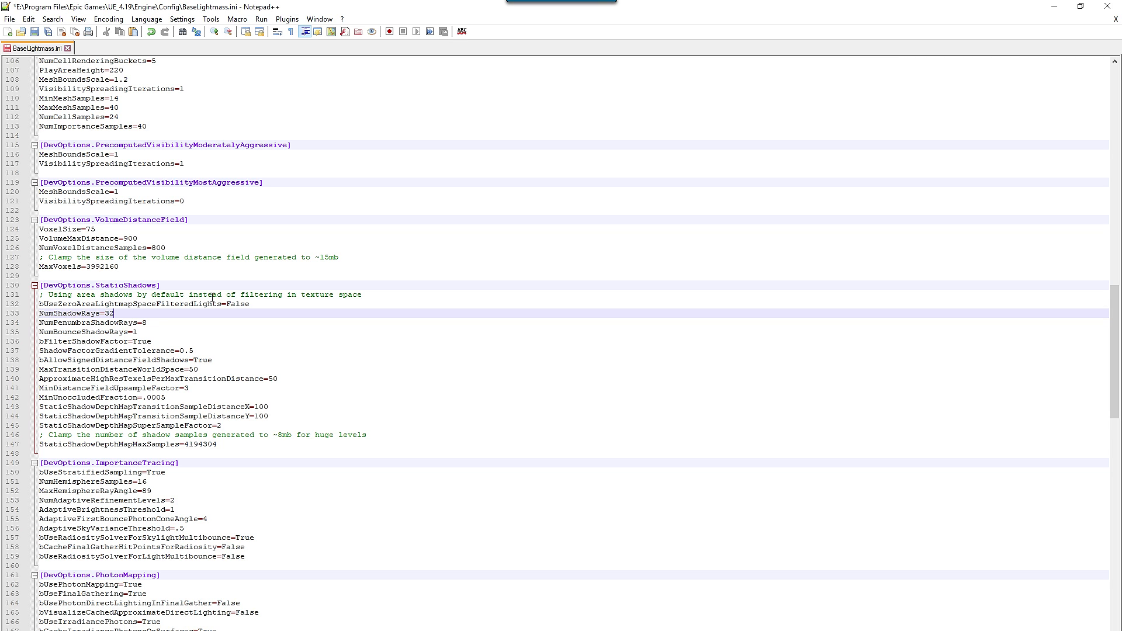
pyautogui.click(162, 319)
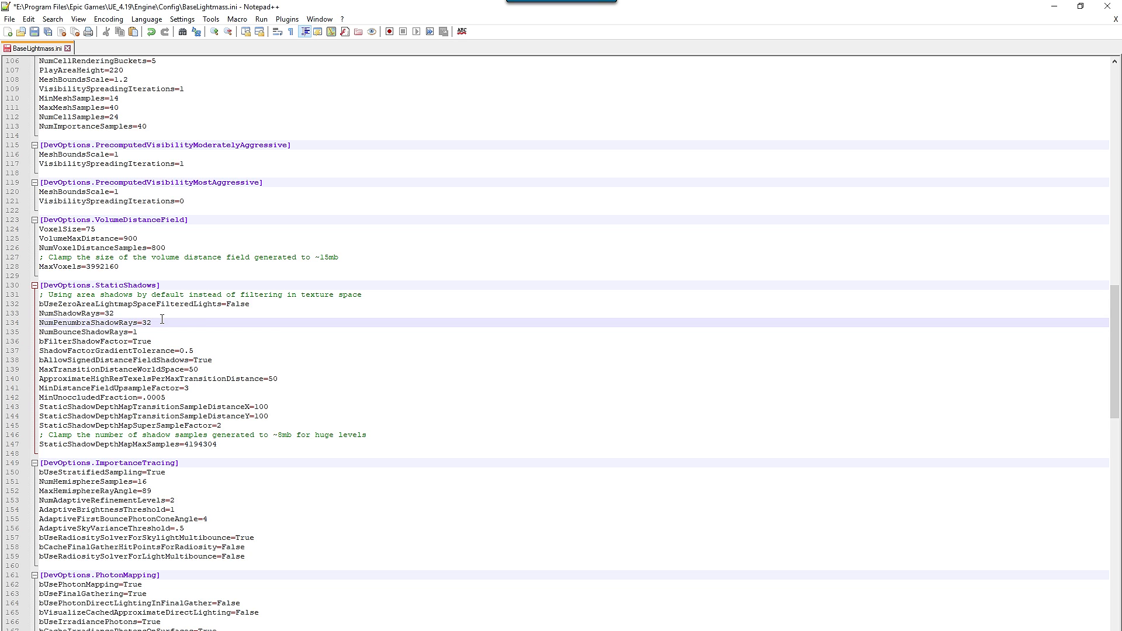
# Step: Set NumHemisphereSamples to 128 in the DevOptions.ImportanceTracing section
pyautogui.click(154, 481)
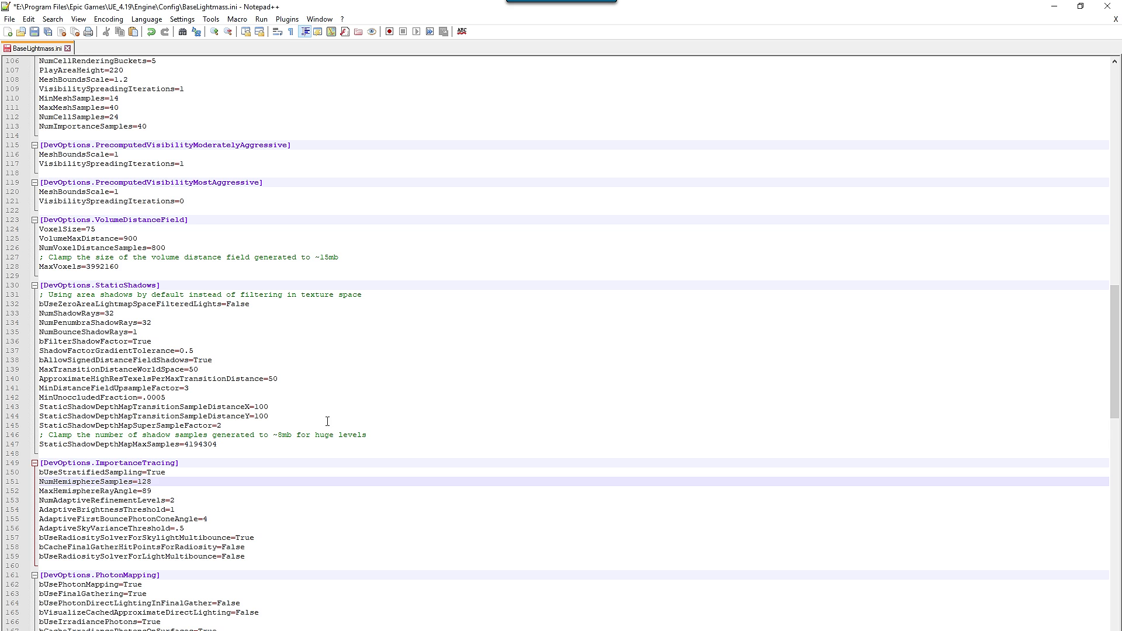
pyautogui.moveTo(248, 496); pyautogui.dragTo(258, 492)
pyautogui.moveTo(378, 482); pyautogui.dragTo(377, 472)
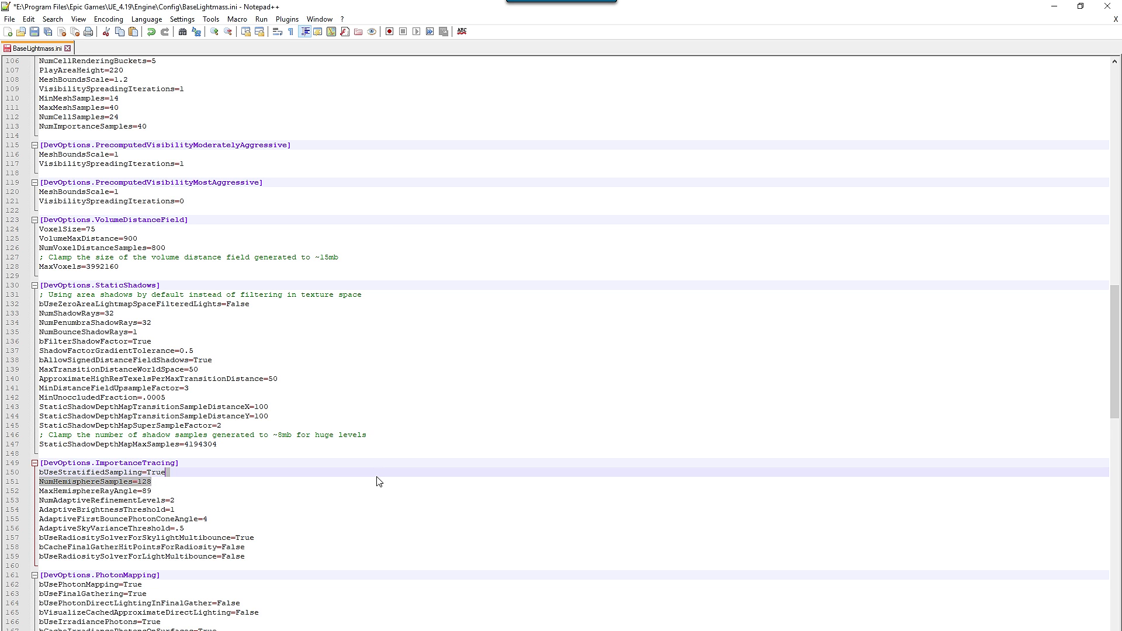
pyautogui.scroll(-3, 374, 479)
pyautogui.click(423, 464)
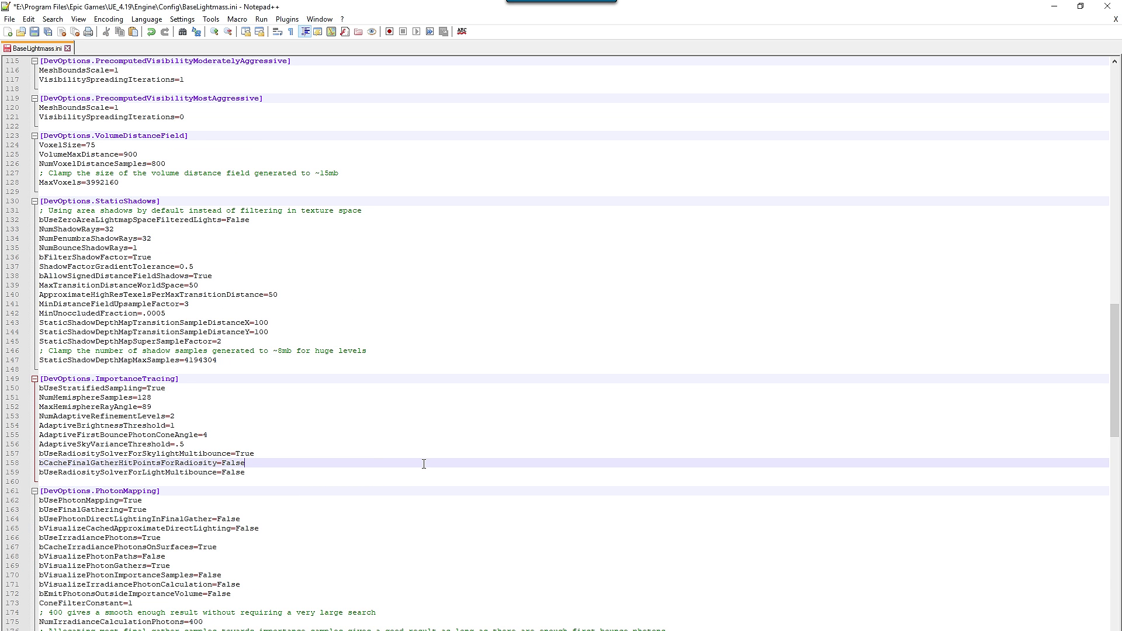
# Step: Set NumIrradianceCalculationPhotons to 2048 in the DevOptions.PhotonMapping section and save BaseLightmass.ini
pyautogui.scroll(-8, 424, 463)
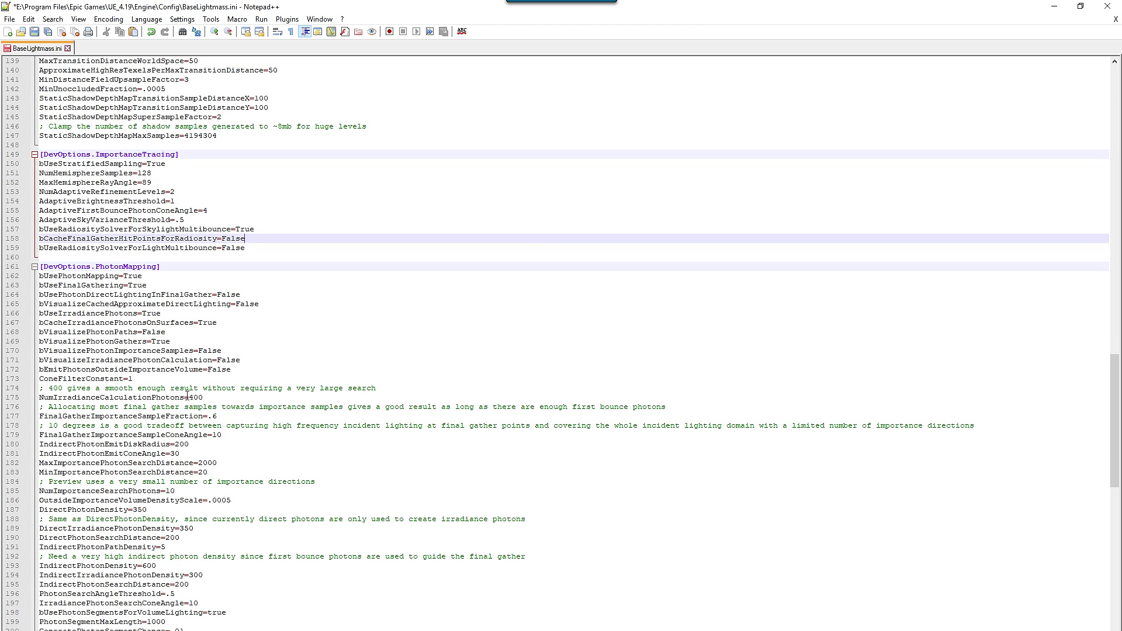
pyautogui.moveTo(190, 397); pyautogui.dragTo(201, 397)
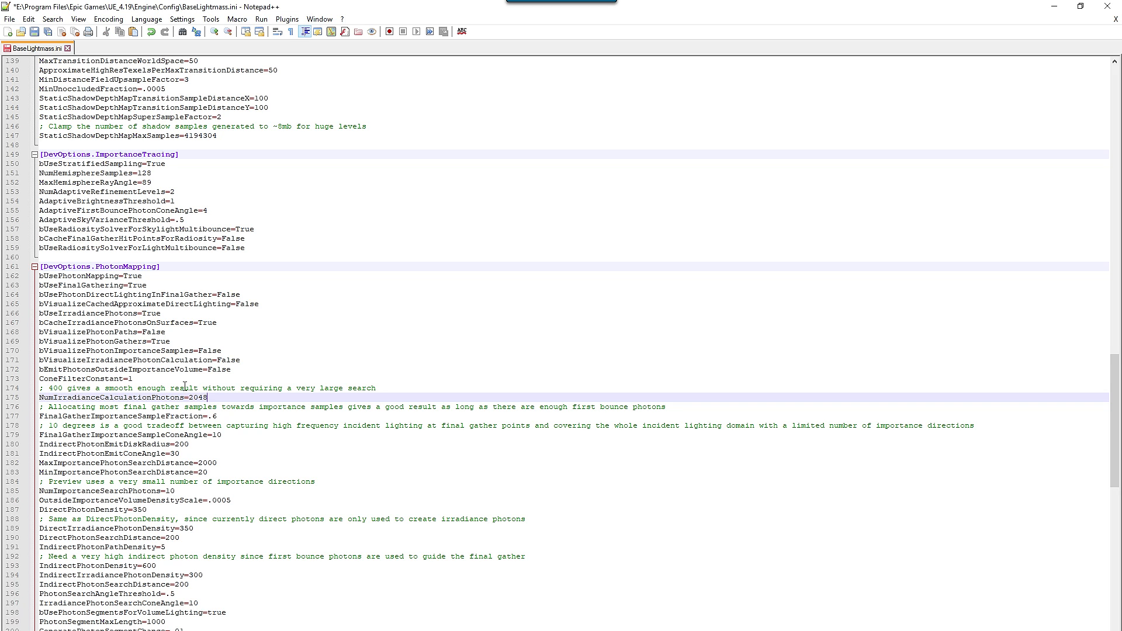
pyautogui.click(48, 32)
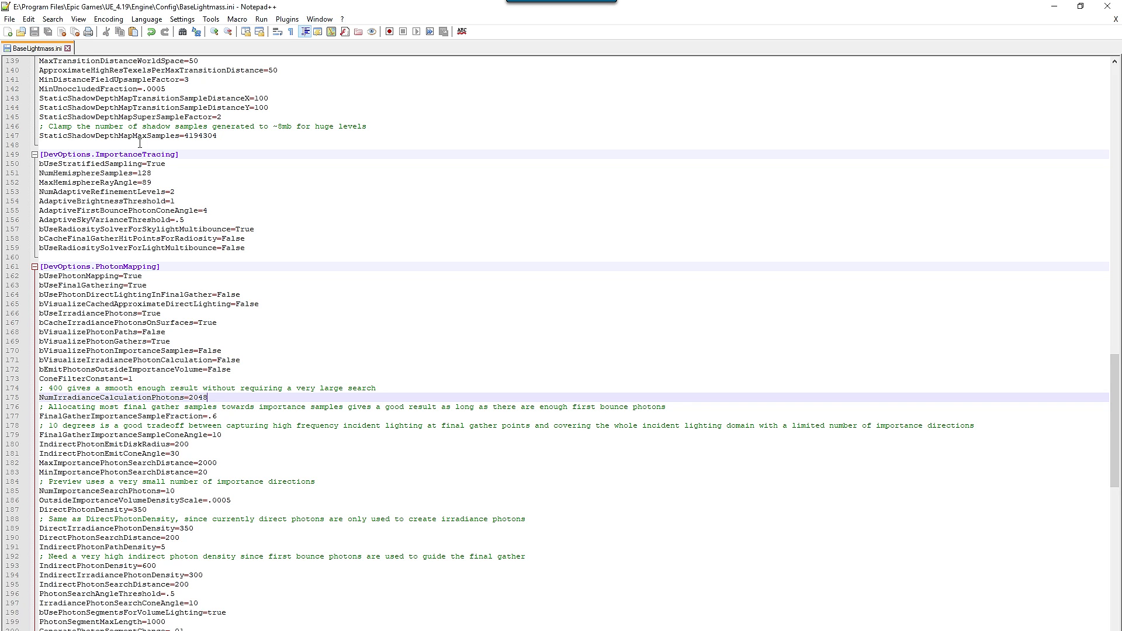
# Step: Close the configuration file and its folder, return to the Unreal Editor and start a build of the level
pyautogui.scroll(20, 520, 409)
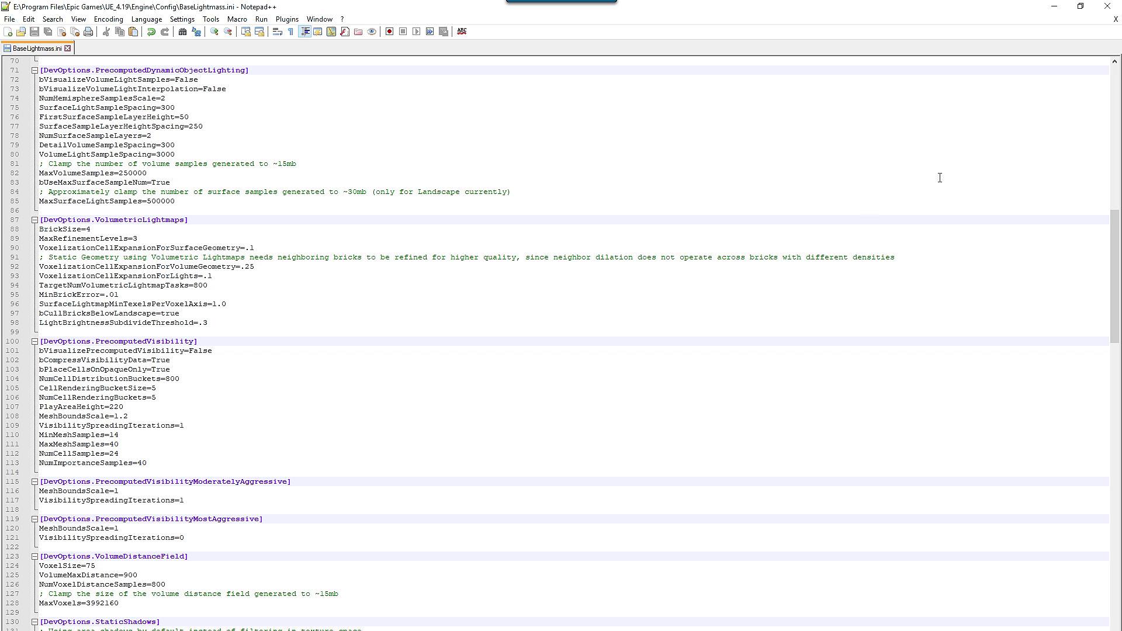
pyautogui.click(1106, 7)
pyautogui.click(1106, 7)
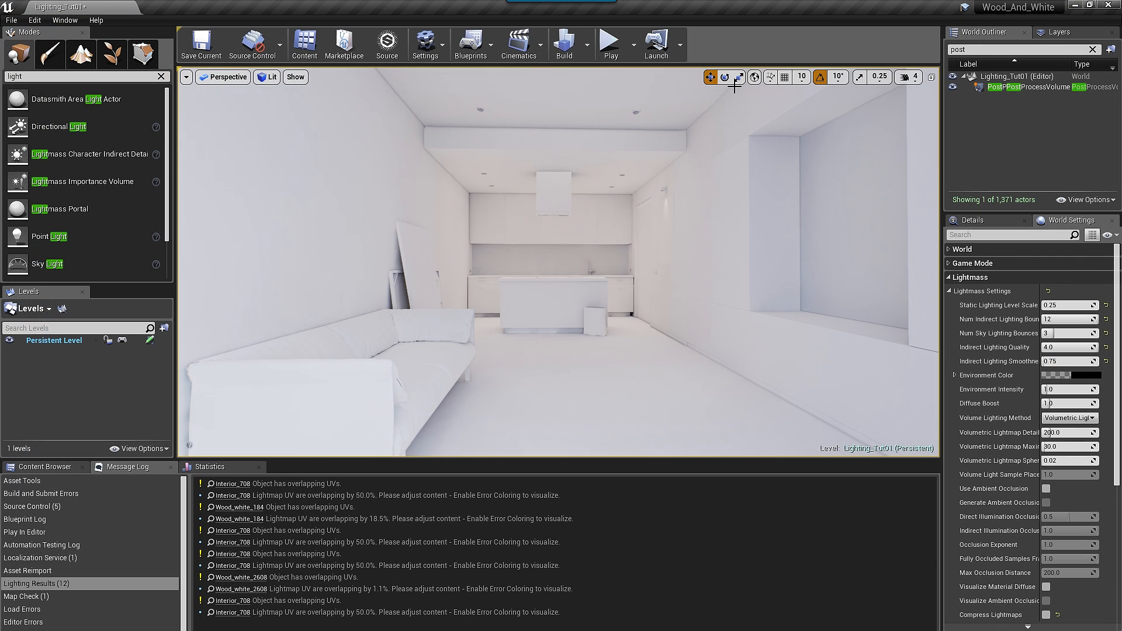
pyautogui.click(587, 45)
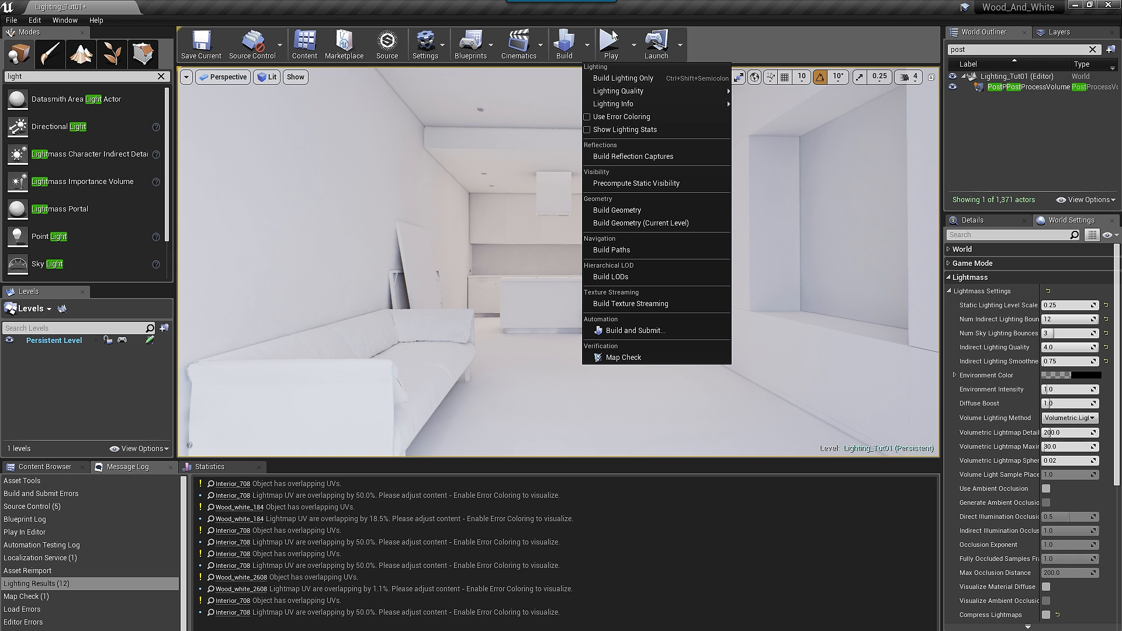
pyautogui.click(565, 47)
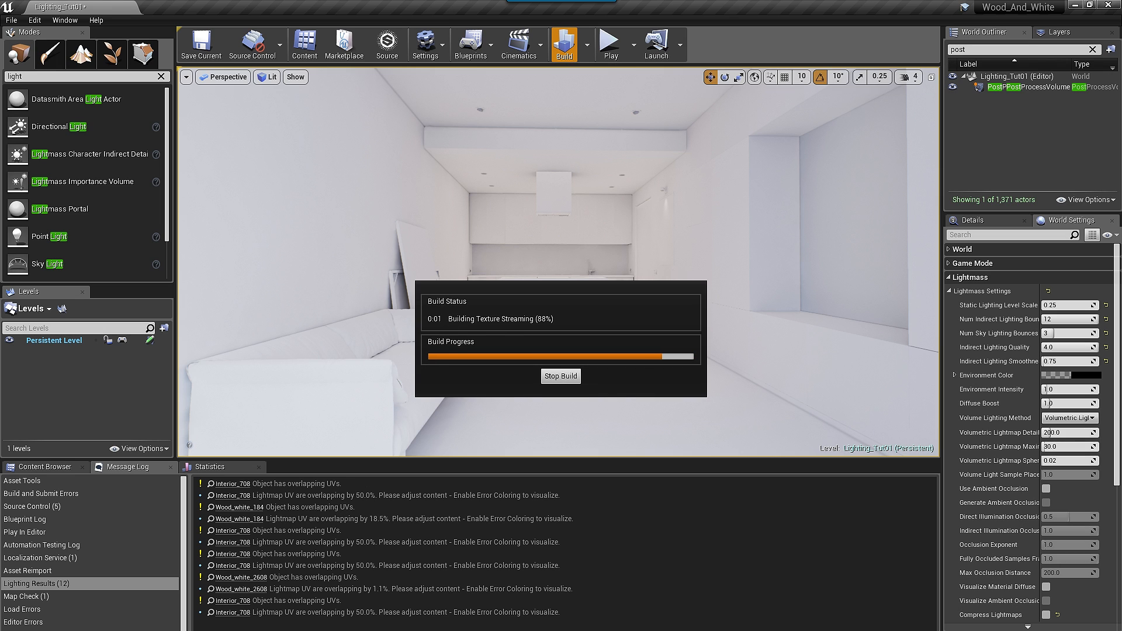
pyautogui.hotkey('alt', 'Tab')
pyautogui.click(1024, 518)
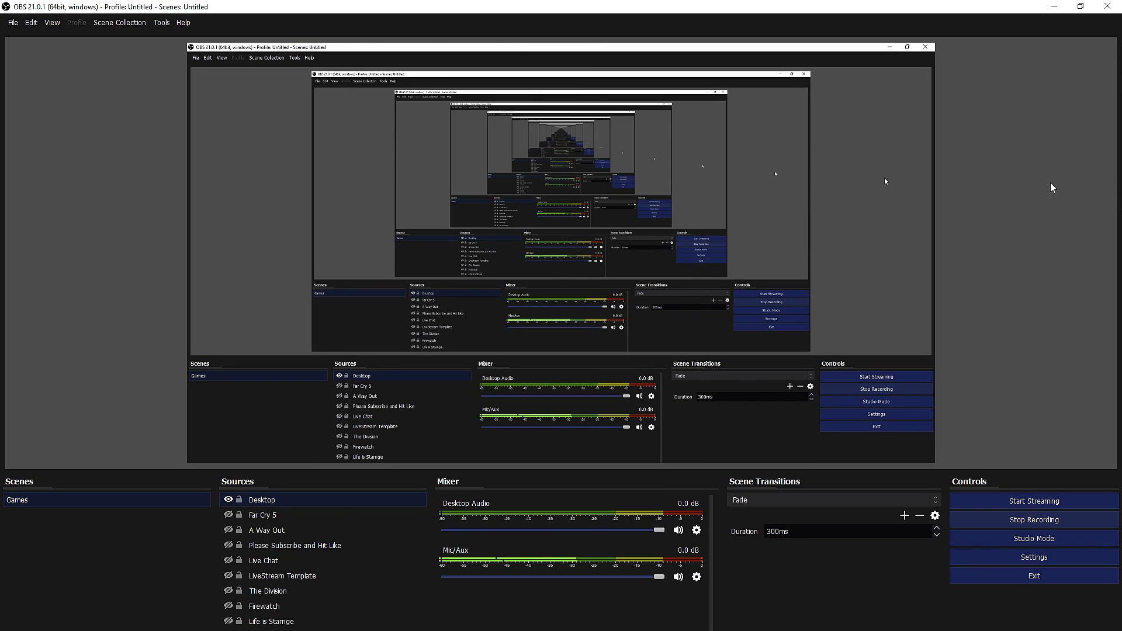
pyautogui.click(1056, 7)
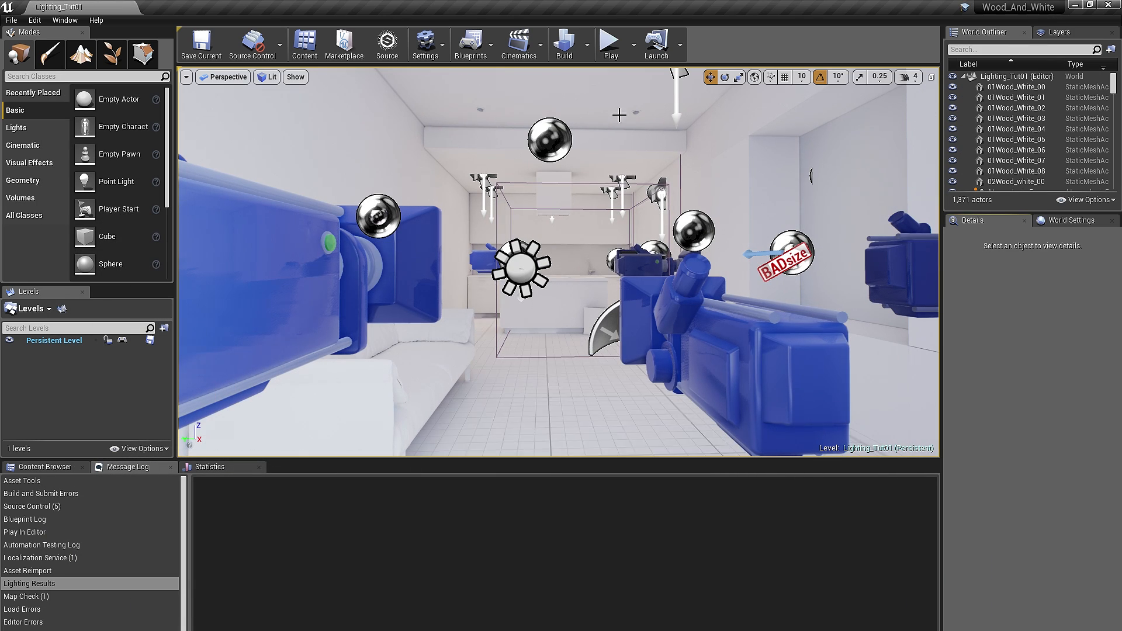
# Step: Review the lighting build options and the Lightmass quality settings in the world settings
pyautogui.click(587, 44)
pyautogui.moveTo(650, 107)
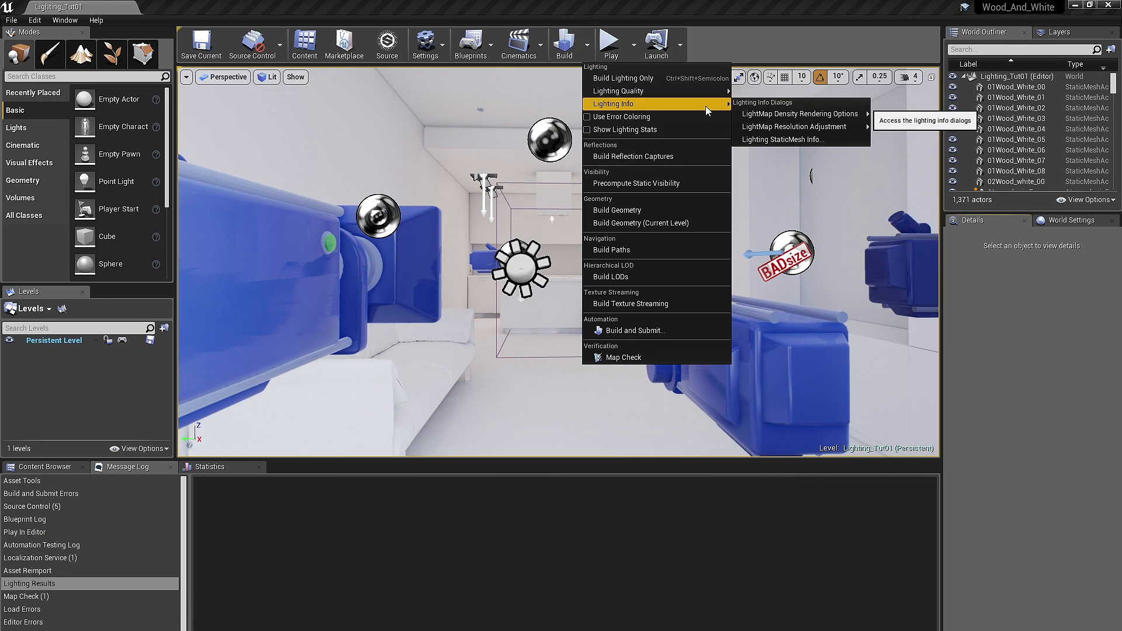
pyautogui.click(1052, 221)
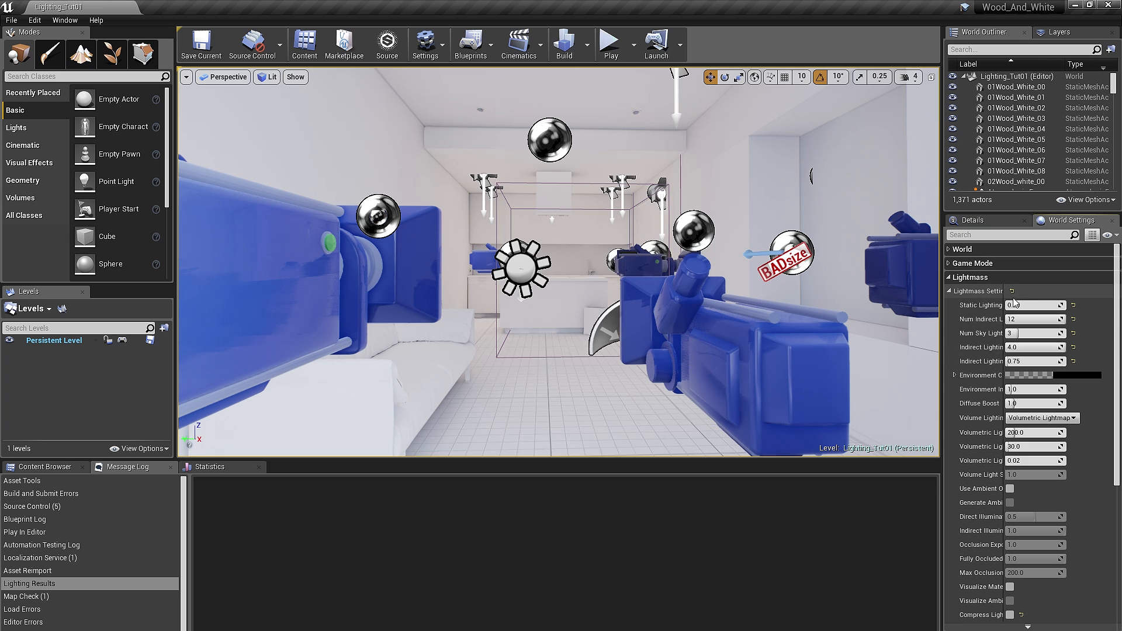
pyautogui.moveTo(1038, 323)
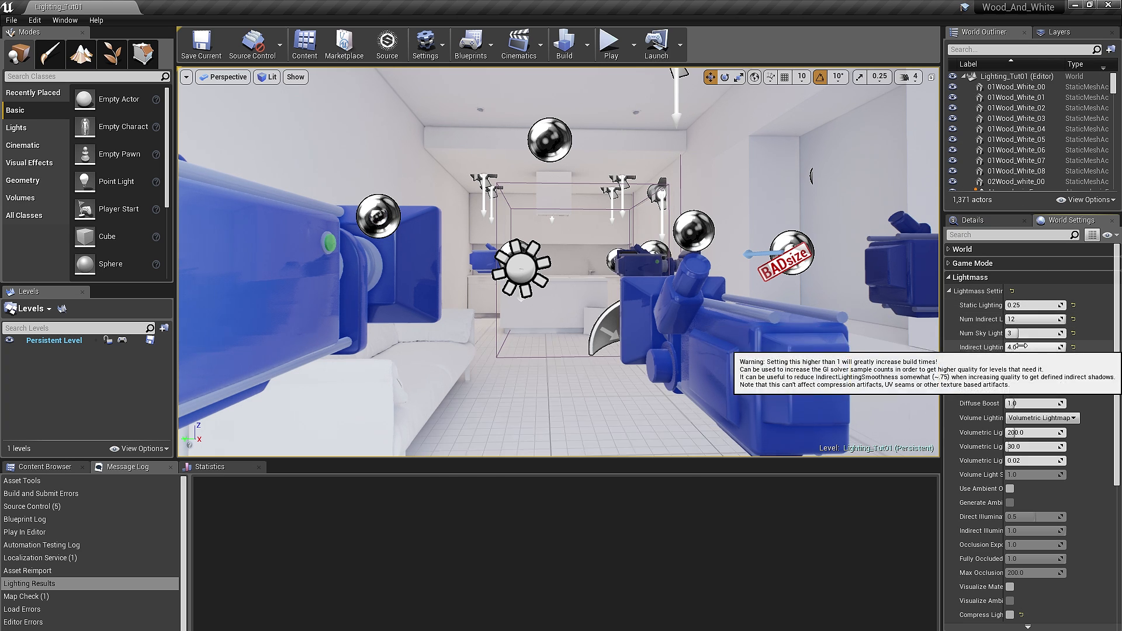
pyautogui.moveTo(1042, 350)
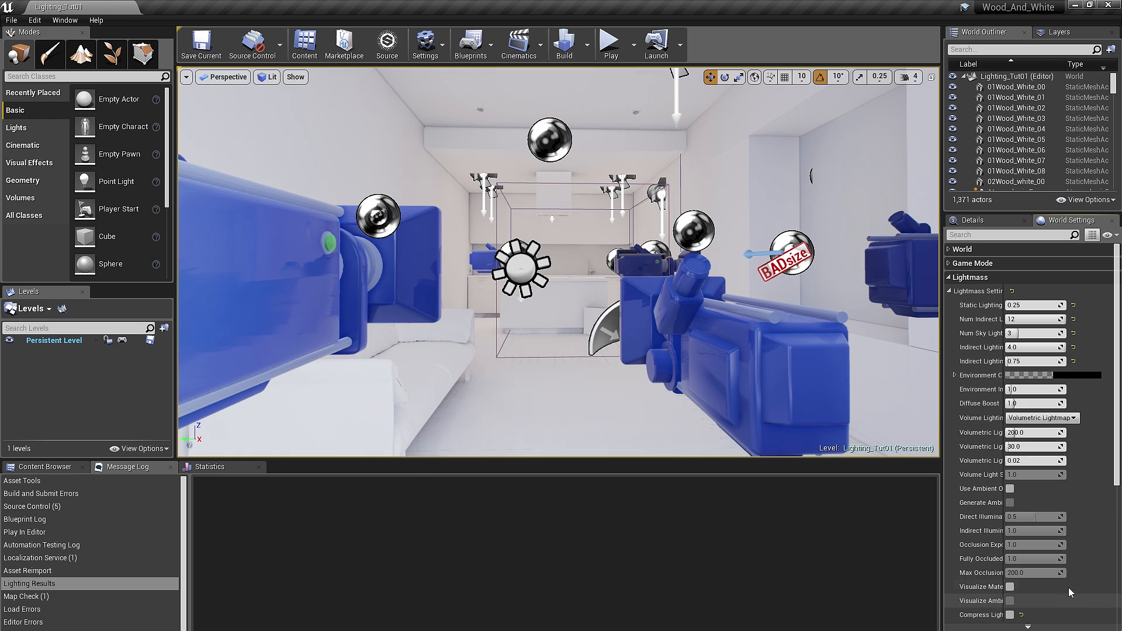
# Step: Reopen BaseLightmass.ini from the engine's Config folder and review the edited shadow ray, hemisphere sample and irradiance photon values
pyautogui.click(695, 630)
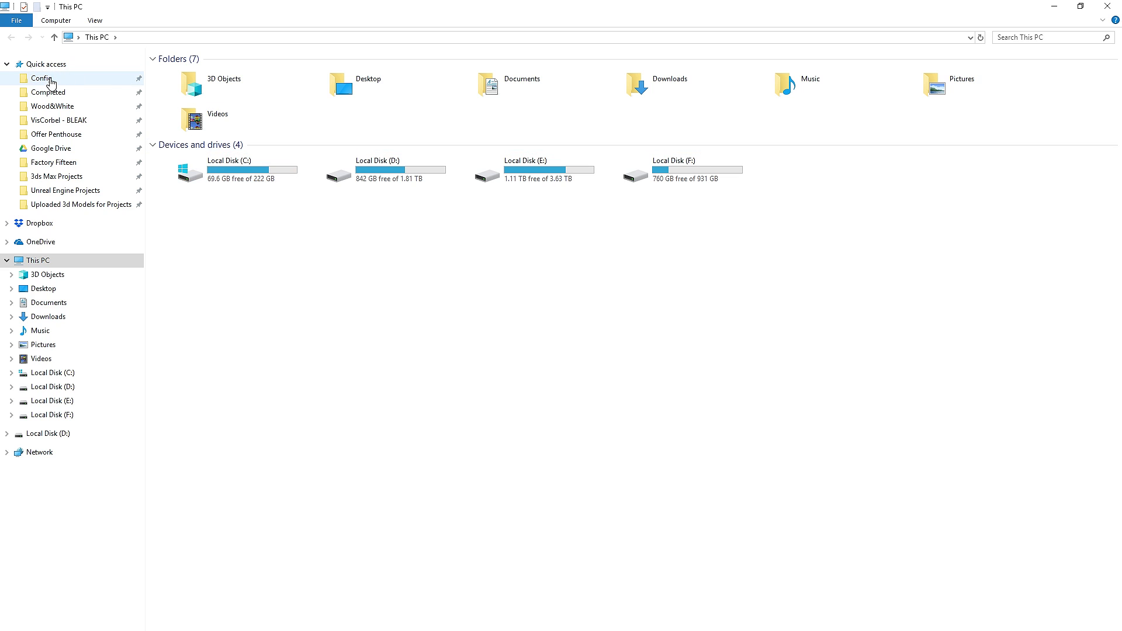
pyautogui.click(50, 82)
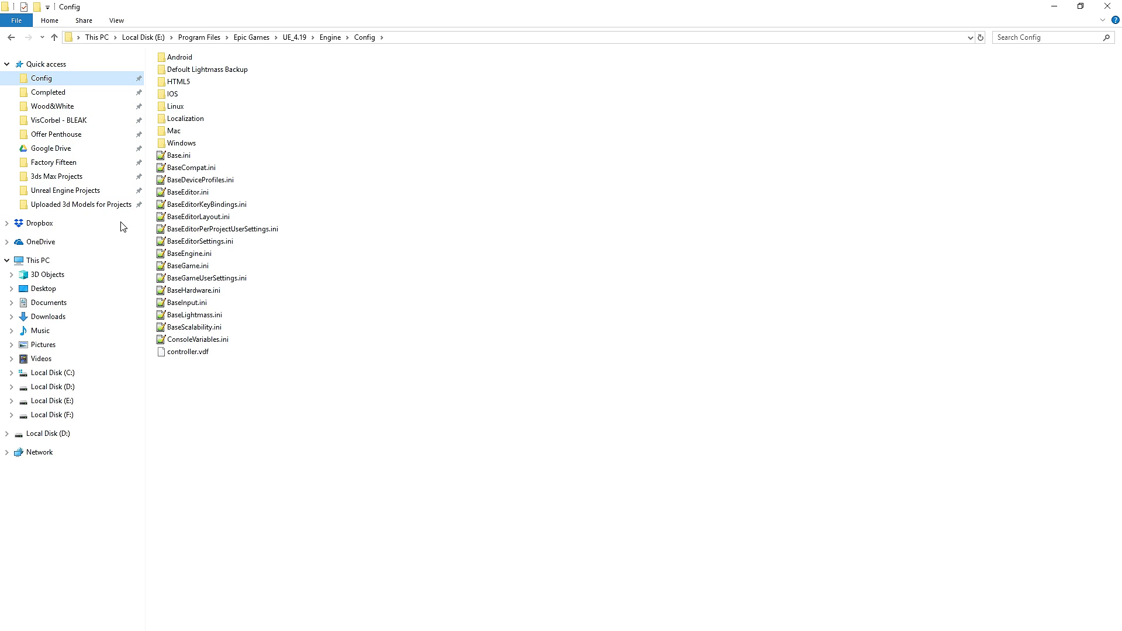
pyautogui.doubleClick(187, 314)
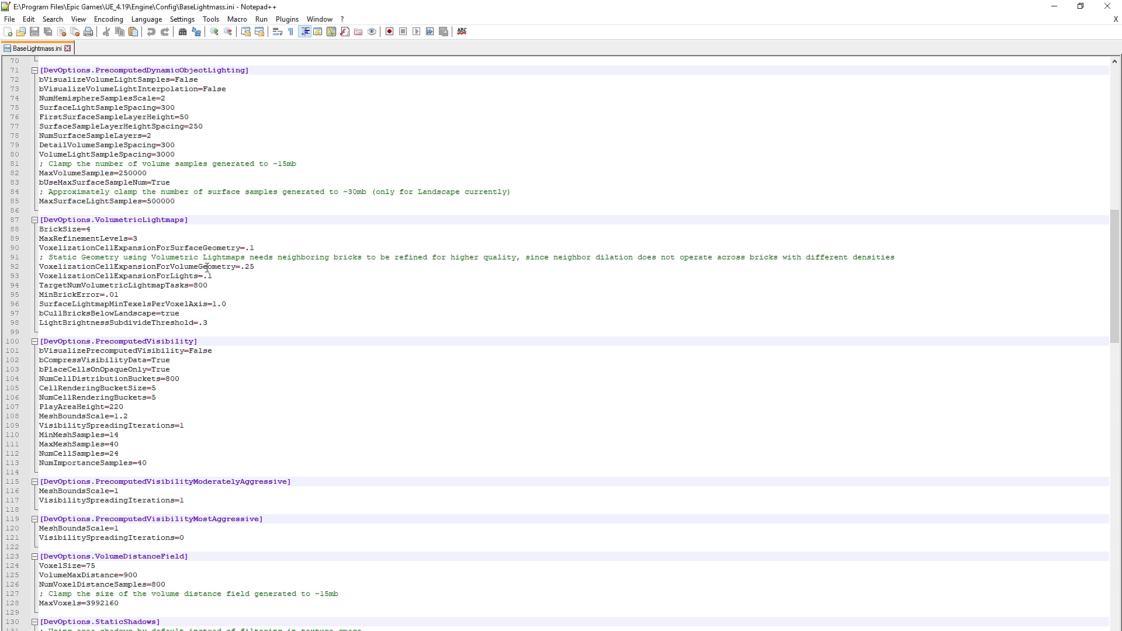
pyautogui.scroll(19, 211, 269)
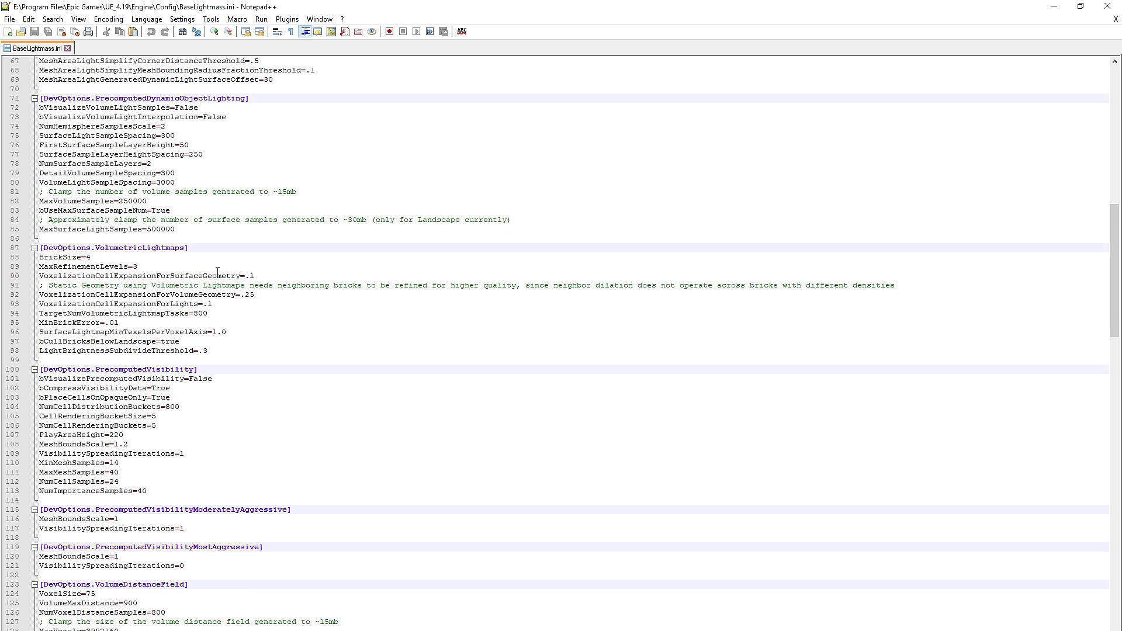
pyautogui.scroll(4, 242, 266)
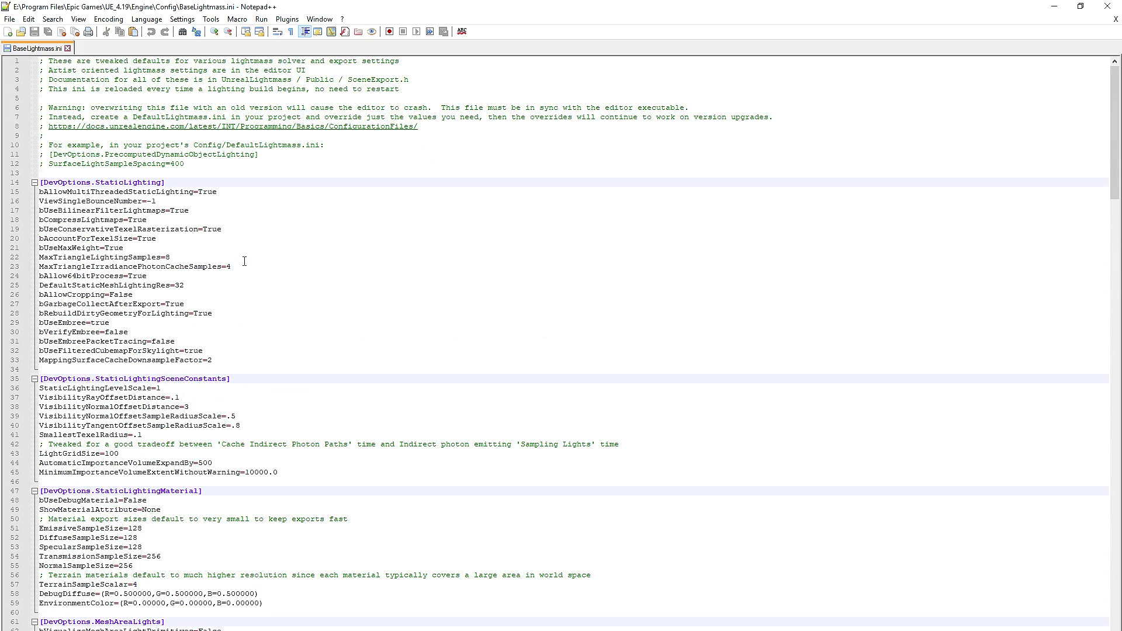
pyautogui.scroll(-20, 244, 281)
pyautogui.scroll(-6, 246, 296)
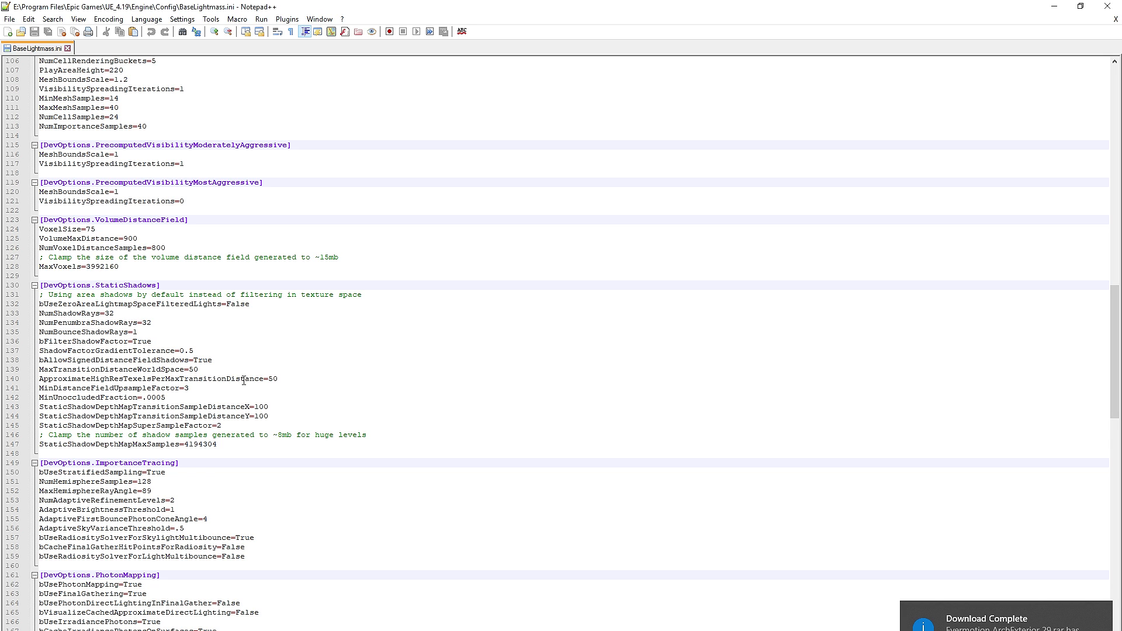
pyautogui.scroll(-1, 244, 381)
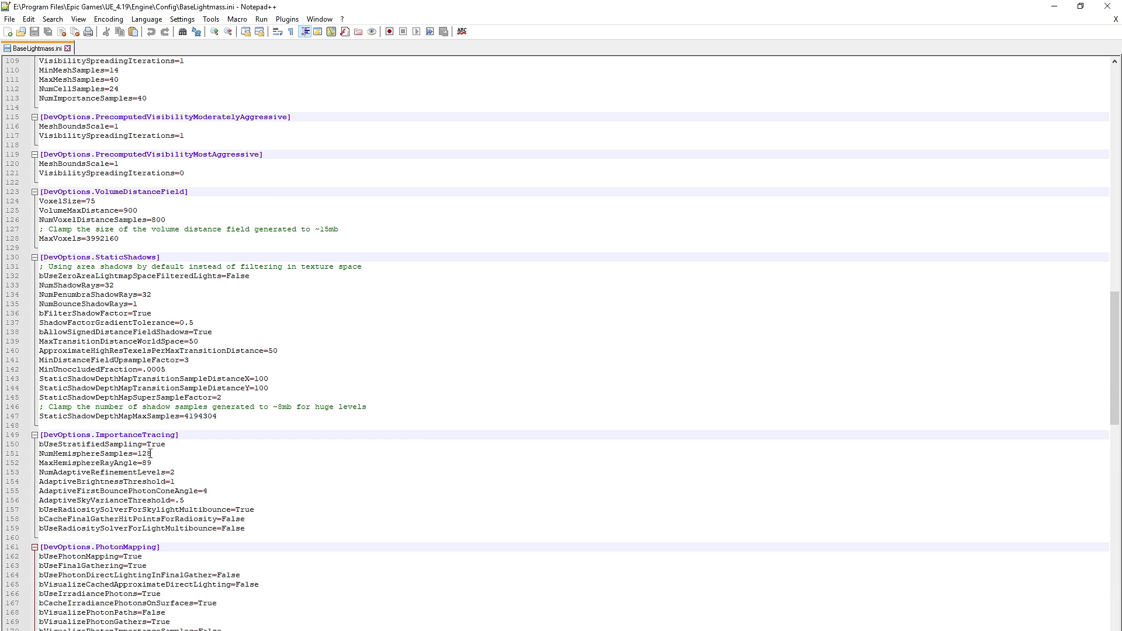
pyautogui.scroll(-1, 217, 458)
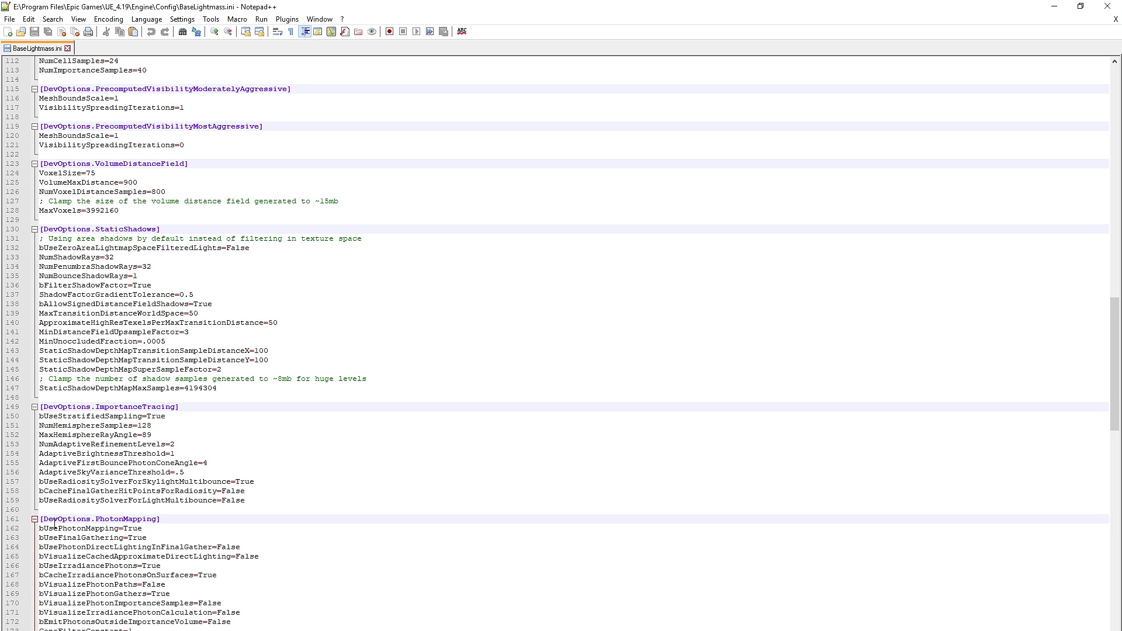
pyautogui.scroll(-4, 229, 508)
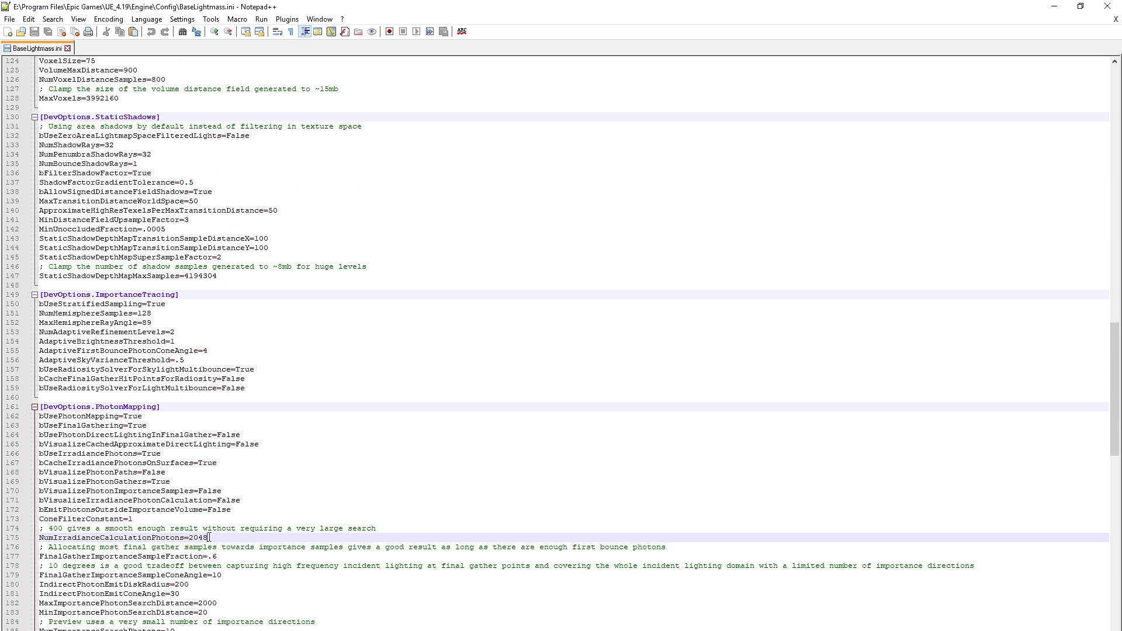
# Step: Return to the Unreal Editor and hide the editor icons and light symbols in the viewport with game view
pyautogui.click(1053, 6)
pyautogui.click(1051, 11)
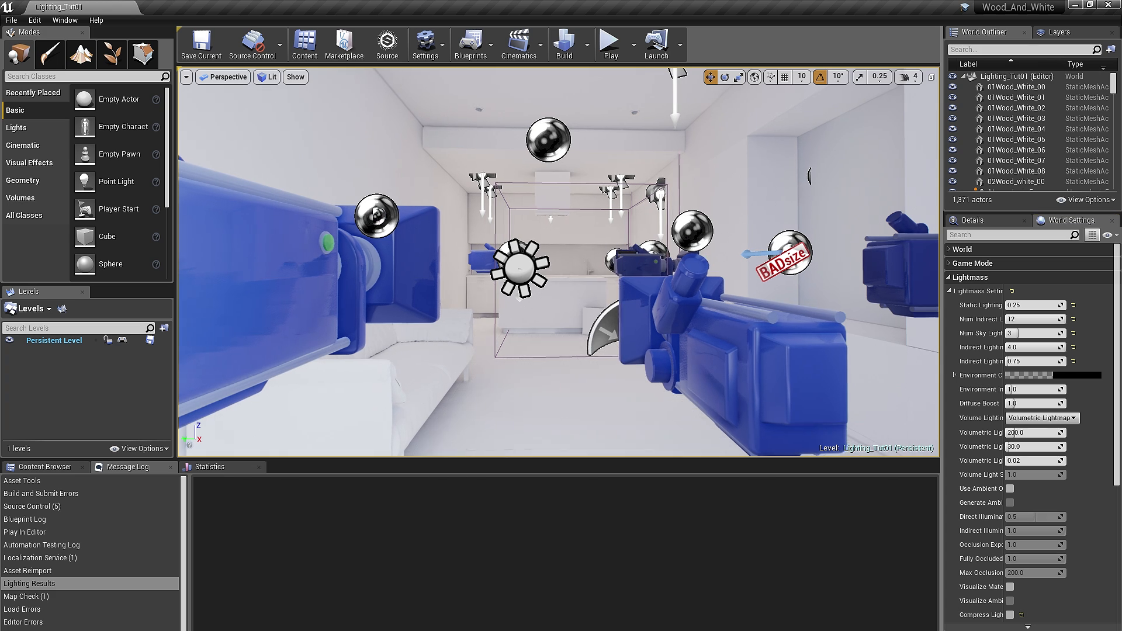
pyautogui.moveTo(592, 277); pyautogui.dragTo(604, 272, button='right')
pyautogui.press('g')
pyautogui.click(998, 49)
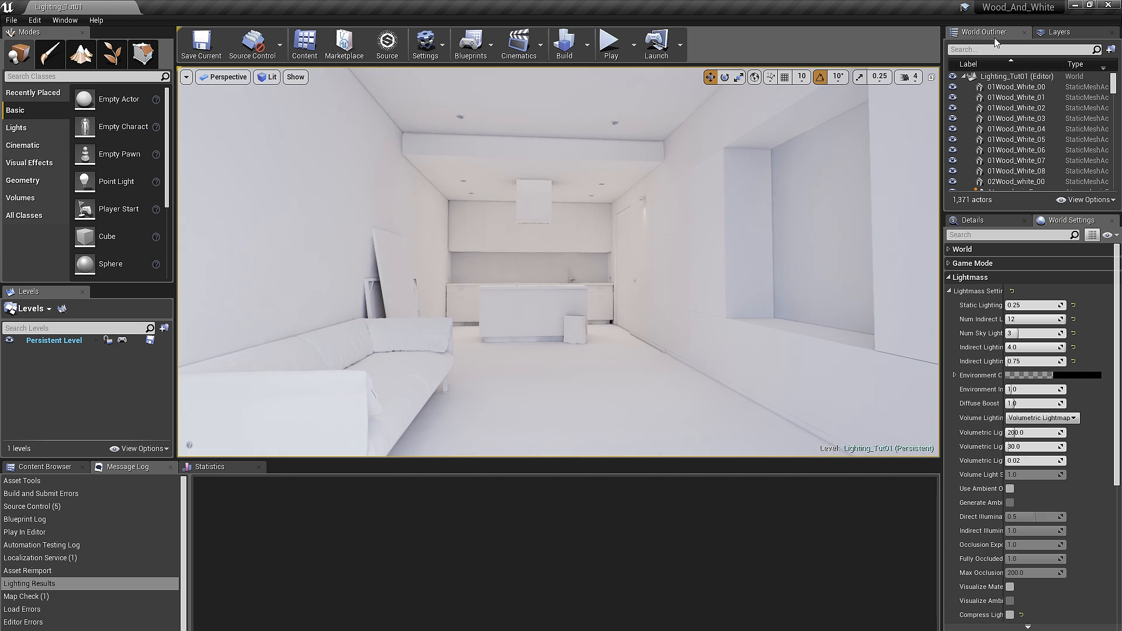
# Step: Find the post process volume with the search term "post" and set its minimum and maximum exposure brightness to 1.0
pyautogui.write('po')
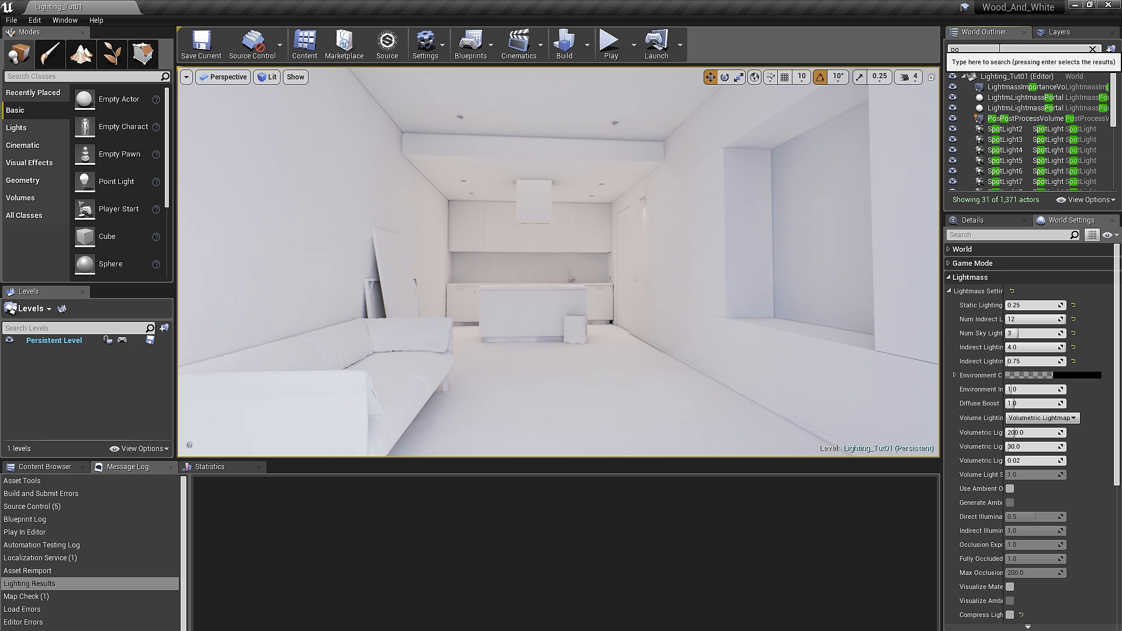
pyautogui.write('st')
pyautogui.click(998, 87)
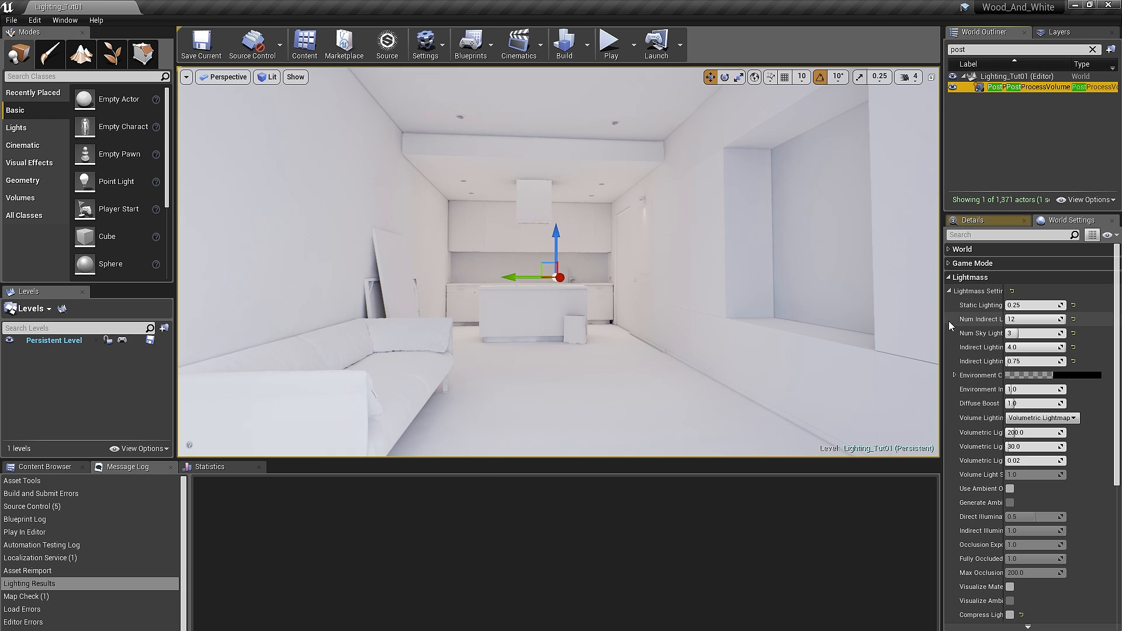
pyautogui.click(989, 222)
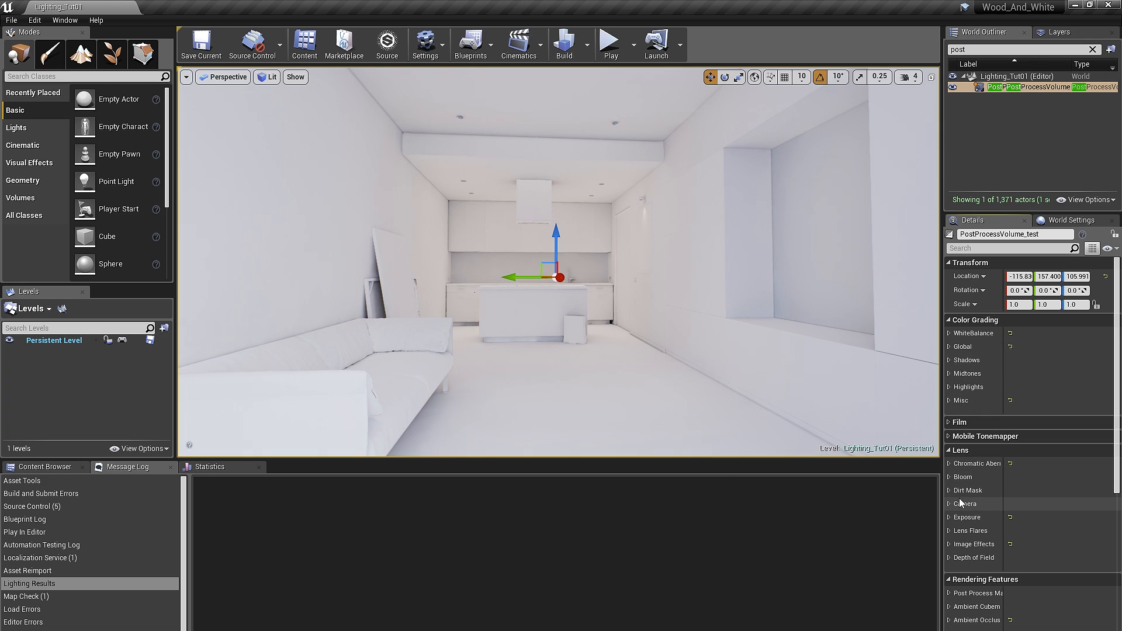
pyautogui.click(950, 518)
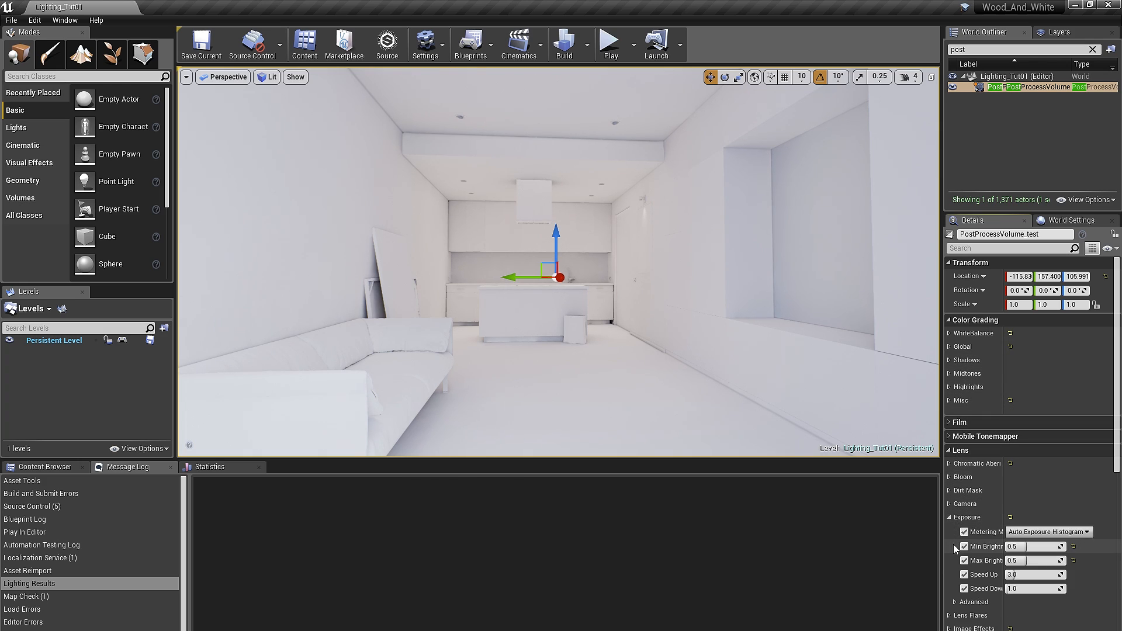
pyautogui.click(949, 505)
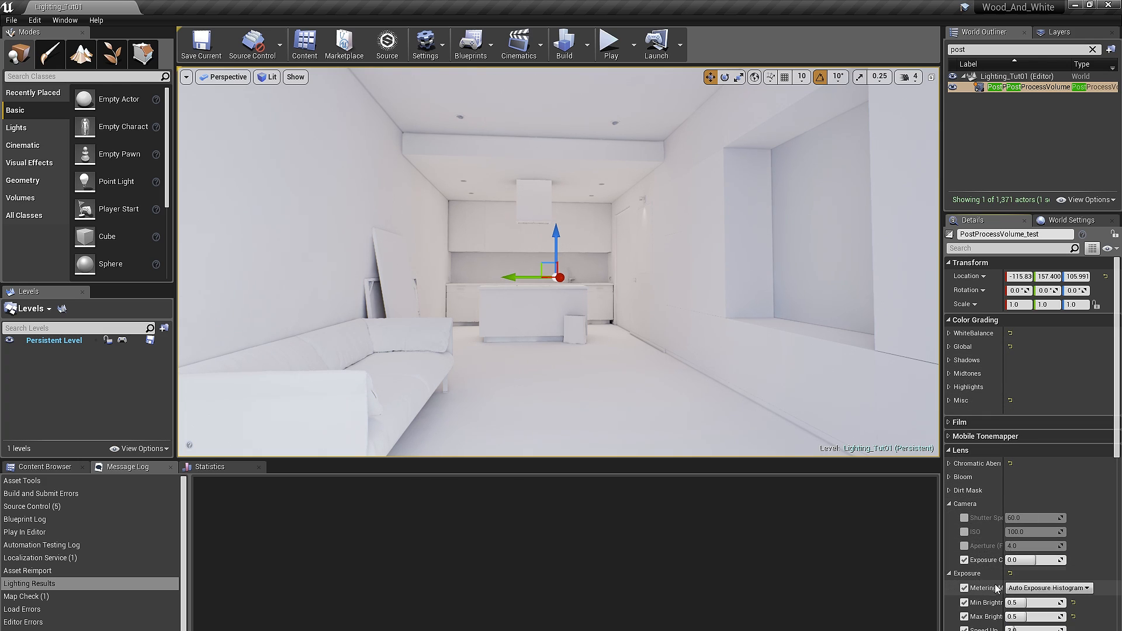
pyautogui.click(1034, 602)
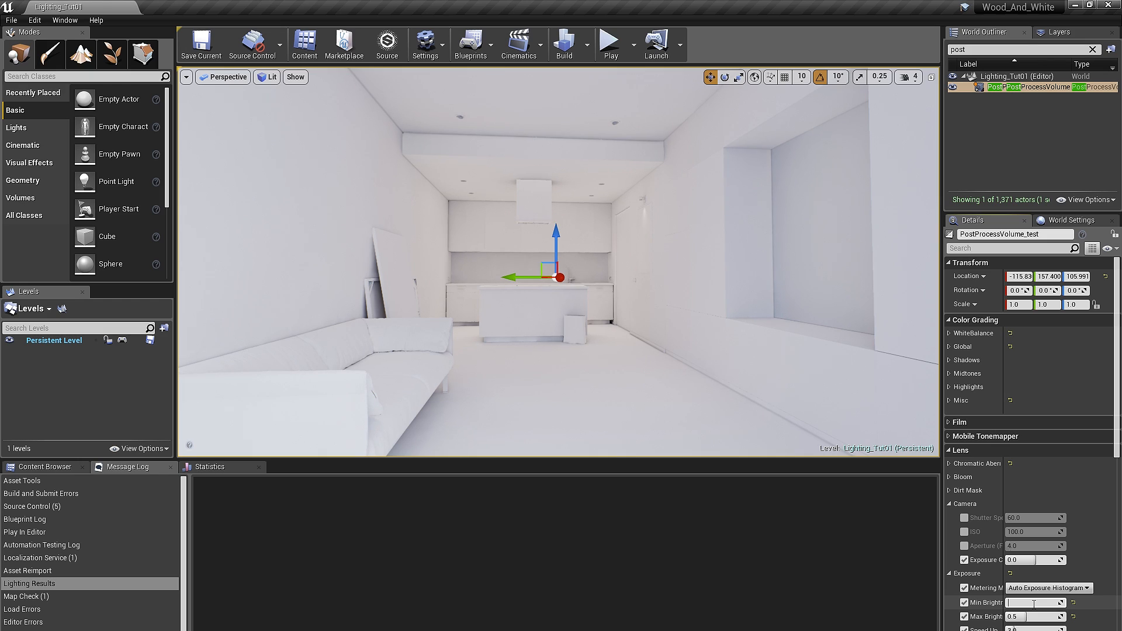
pyautogui.press('Tab')
pyautogui.write('1')
pyautogui.press('Return')
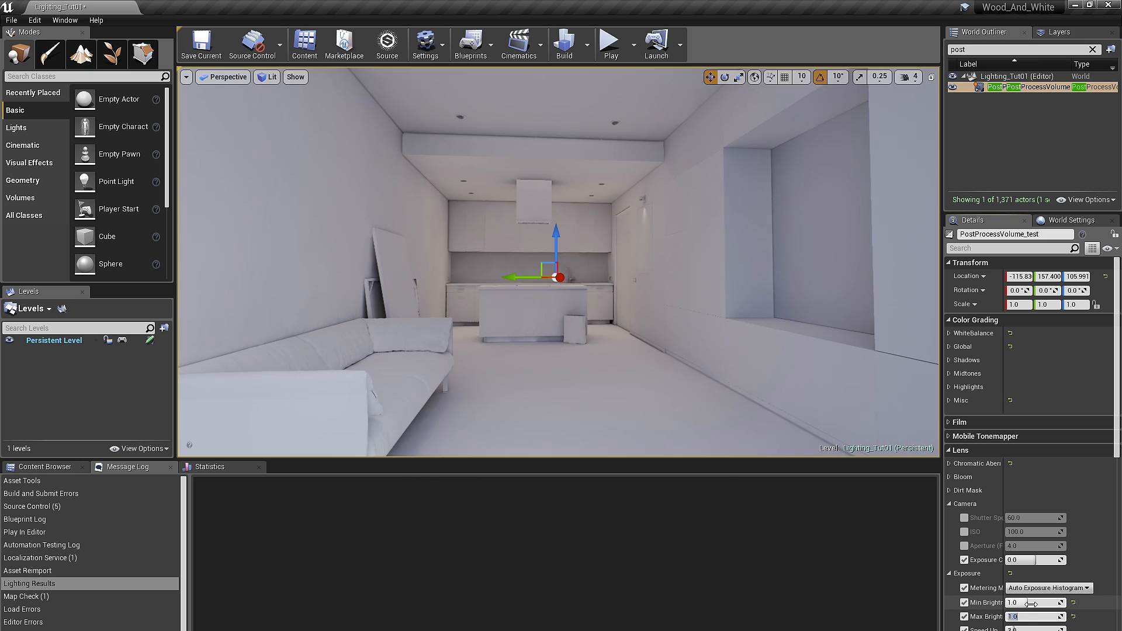
# Step: Try exposure compensation values of 0.25 and 0.3 on the post process volume, and settle on 0.5
pyautogui.click(1031, 560)
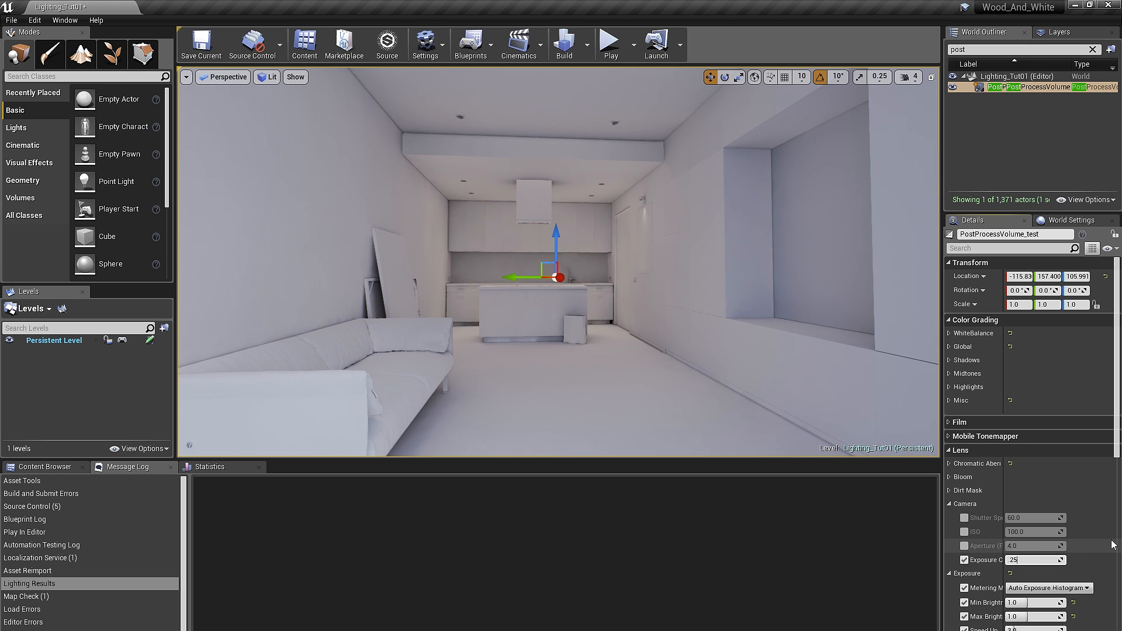
pyautogui.press('Return')
pyautogui.moveTo(794, 368)
pyautogui.mouseDown(button='right')
pyautogui.moveTo(643, 365)
pyautogui.moveTo(795, 368)
pyautogui.mouseUp(button='right')
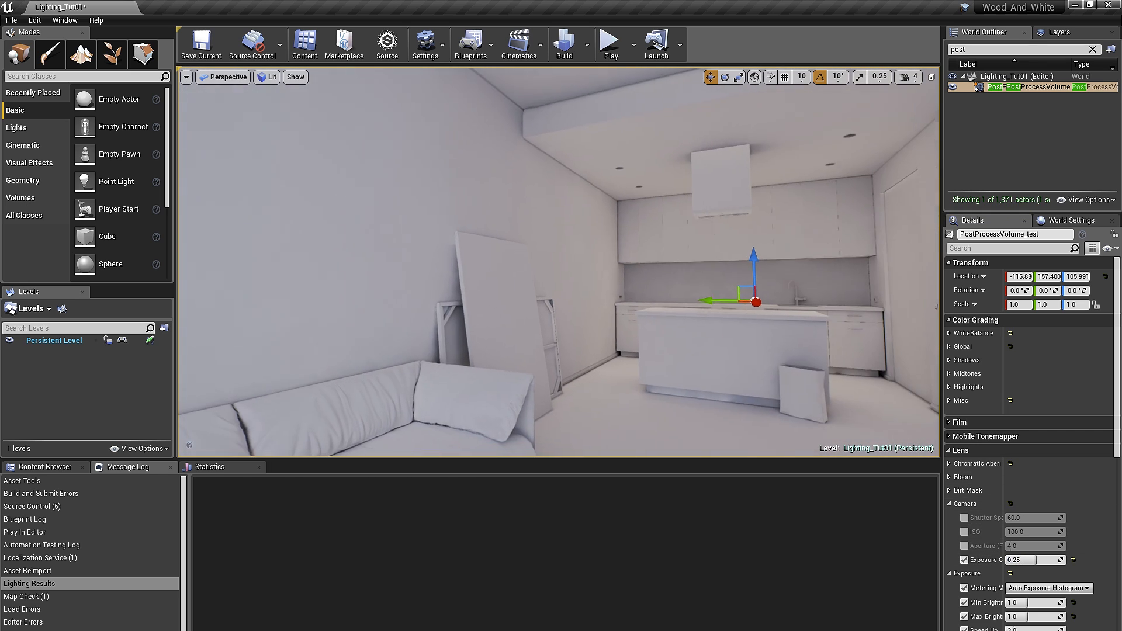
pyautogui.click(1030, 562)
pyautogui.write('.')
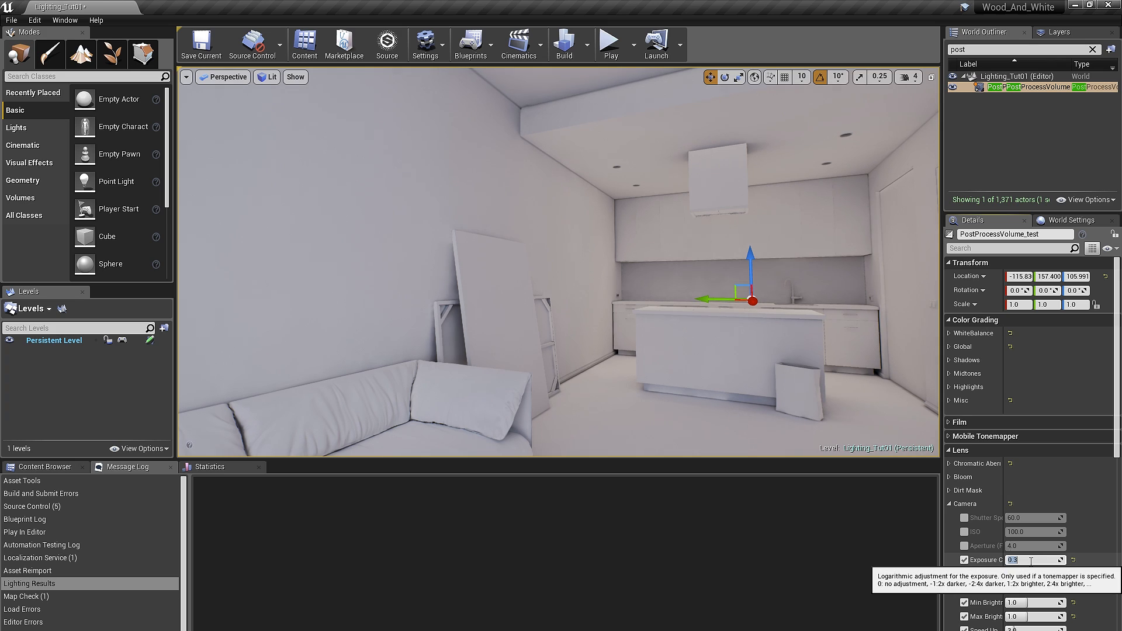
pyautogui.press('Return')
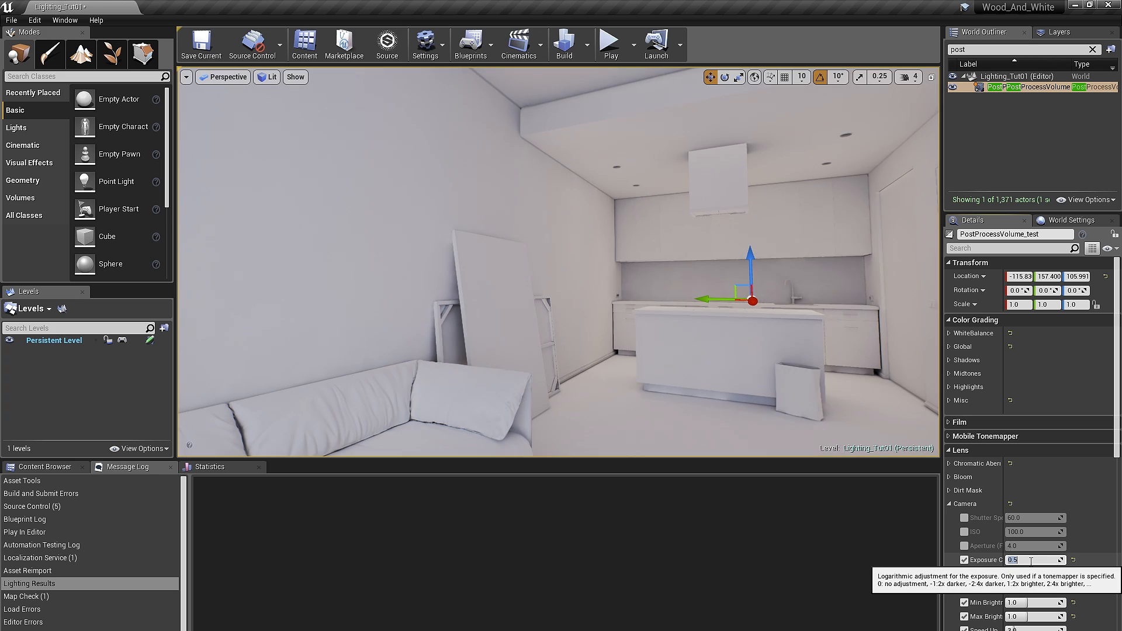
pyautogui.moveTo(750, 363); pyautogui.dragTo(812, 374, button='right')
pyautogui.press('s')
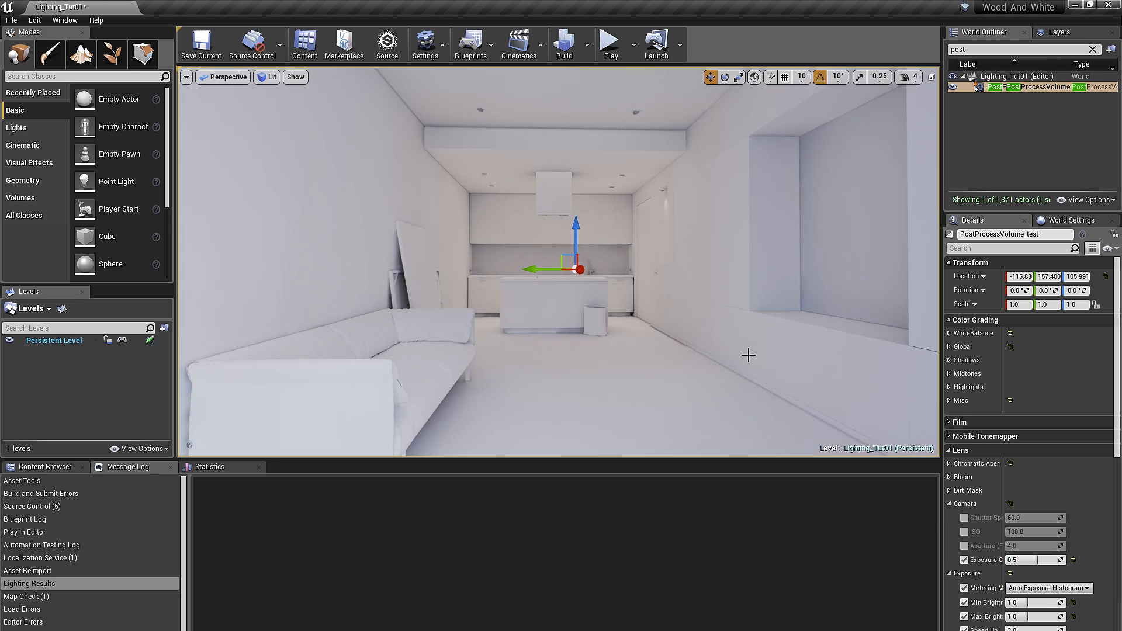
# Step: Deselect the post process volume and examine the wall niche, floor and sofa in Detail Lighting view mode
pyautogui.press('Escape')
pyautogui.press('w')
pyautogui.moveTo(748, 355); pyautogui.dragTo(694, 351, button='right')
pyautogui.moveTo(675, 311); pyautogui.dragTo(607, 290, button='right')
pyautogui.hotkey('alt', '5')
pyautogui.moveTo(714, 283)
pyautogui.mouseDown(button='right')
pyautogui.moveTo(697, 243)
pyautogui.moveTo(759, 238)
pyautogui.moveTo(804, 239)
pyautogui.moveTo(835, 280)
pyautogui.moveTo(711, 283)
pyautogui.mouseUp(button='right')
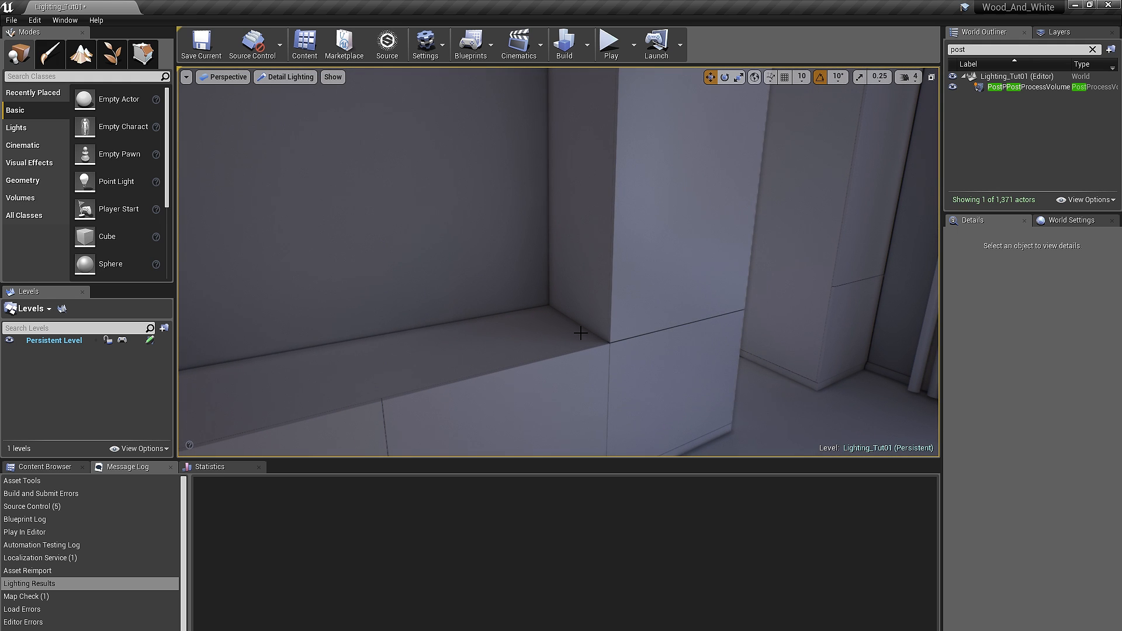
pyautogui.moveTo(649, 331); pyautogui.dragTo(740, 321, button='right')
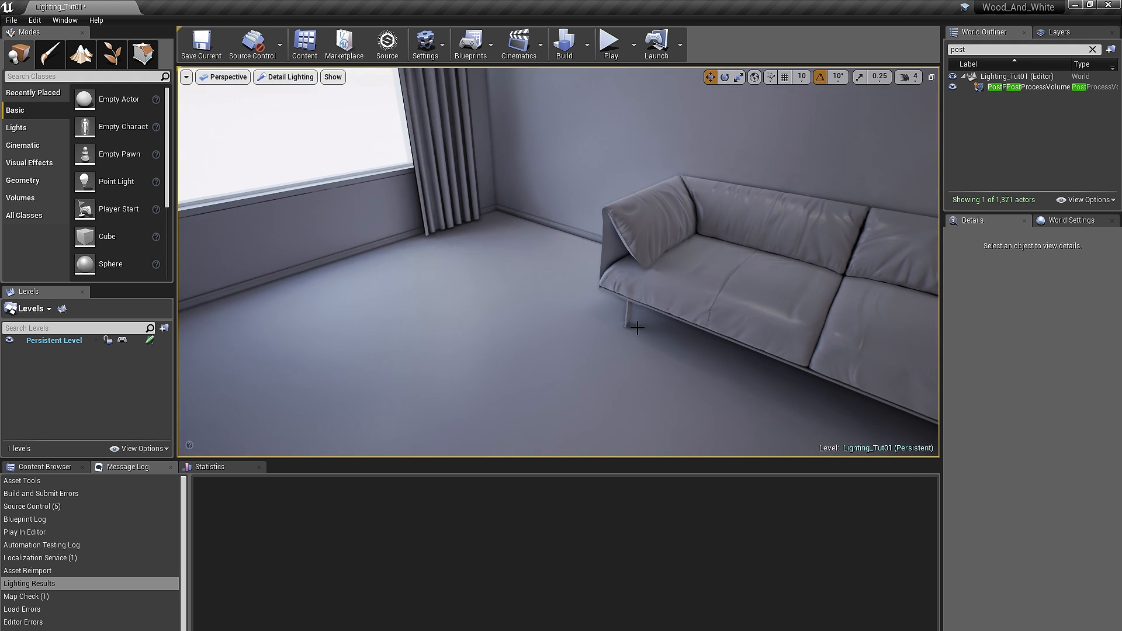
pyautogui.moveTo(637, 327)
pyautogui.mouseDown(button='right')
pyautogui.moveTo(667, 326)
pyautogui.moveTo(556, 336)
pyautogui.moveTo(584, 315)
pyautogui.moveTo(591, 246)
pyautogui.moveTo(629, 332)
pyautogui.mouseUp(button='right')
# Step: Switch the viewport to Lighting Only mode and examine the baked light around the kitchen and sofa
pyautogui.hotkey('alt', '6')
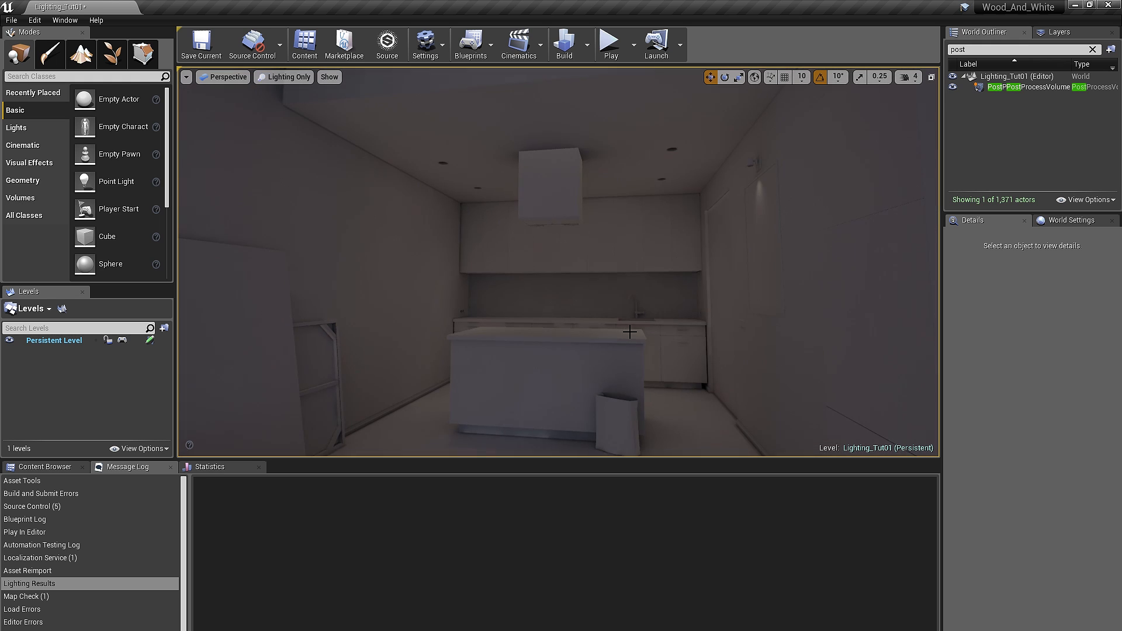
pyautogui.moveTo(578, 300); pyautogui.dragTo(600, 327, button='right')
pyautogui.scroll(-5, 599, 327)
pyautogui.moveTo(614, 276); pyautogui.dragTo(585, 274, button='right')
pyautogui.moveTo(742, 249); pyautogui.dragTo(692, 228, button='right')
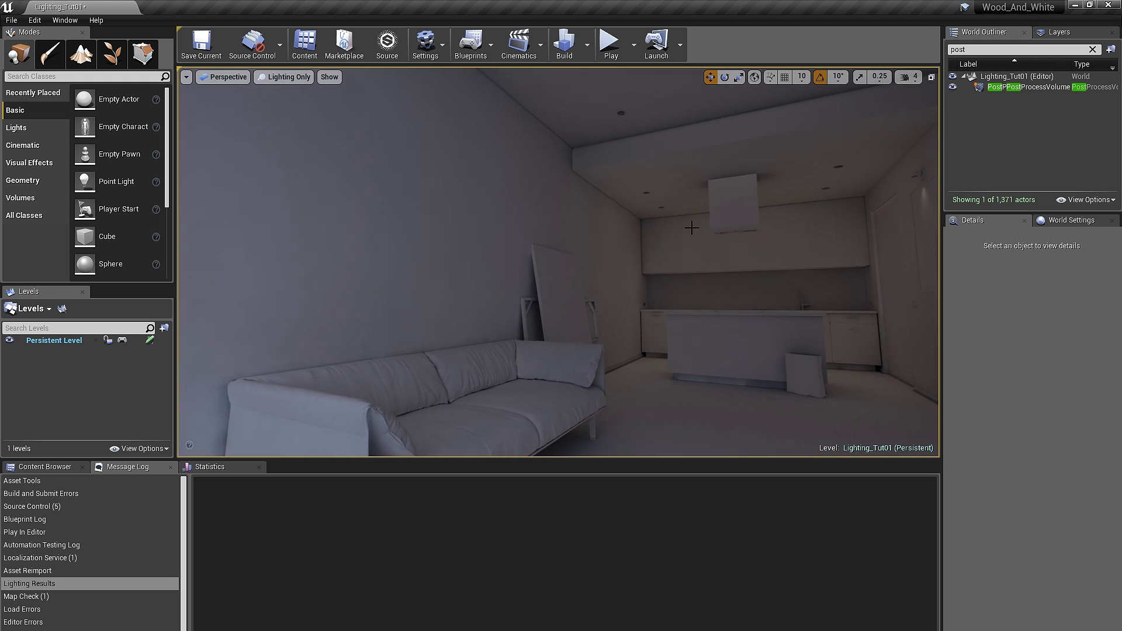
# Step: Select the post process volume again and raise its exposure compensation to 1.5 for the Lighting Only view
pyautogui.click(1028, 87)
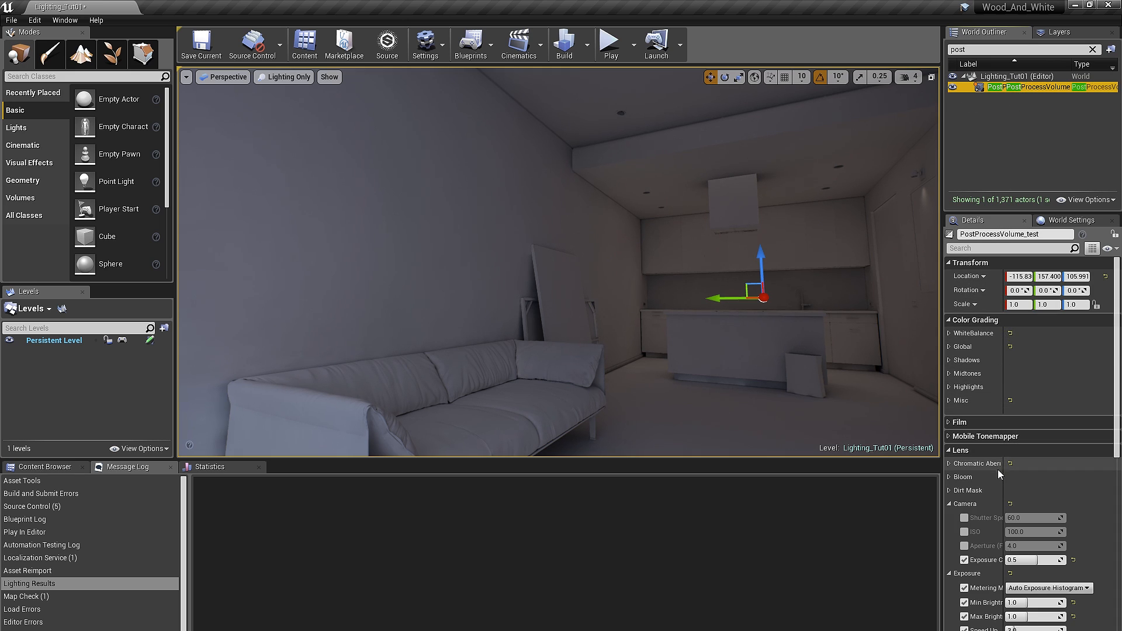
pyautogui.moveTo(1021, 560); pyautogui.dragTo(1052, 560)
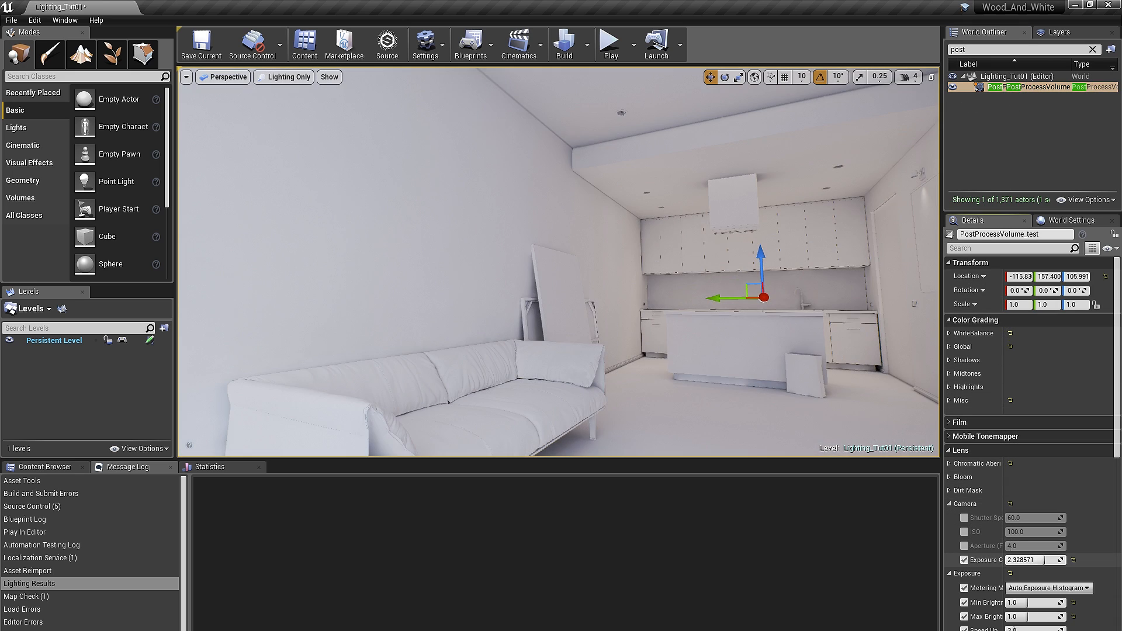
pyautogui.click(1020, 560)
pyautogui.write('2')
pyautogui.press('Return')
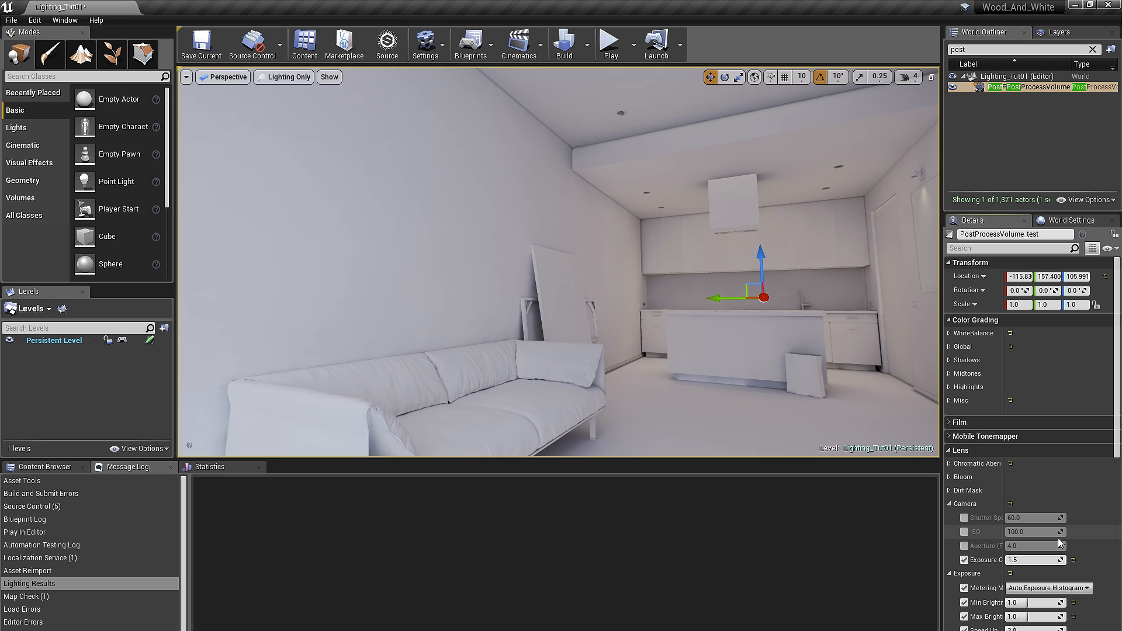
pyautogui.moveTo(839, 353); pyautogui.dragTo(897, 365, button='right')
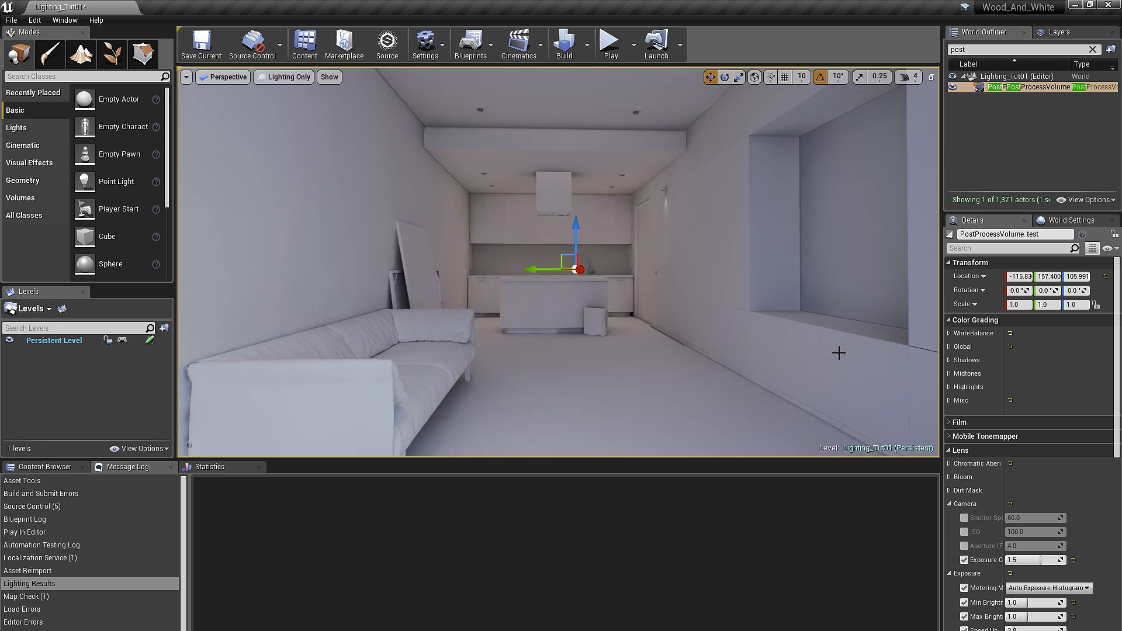
# Step: Examine the kitchen and ceiling lighting up close, and select the glass disc of the recessed ceiling light
pyautogui.press('Escape')
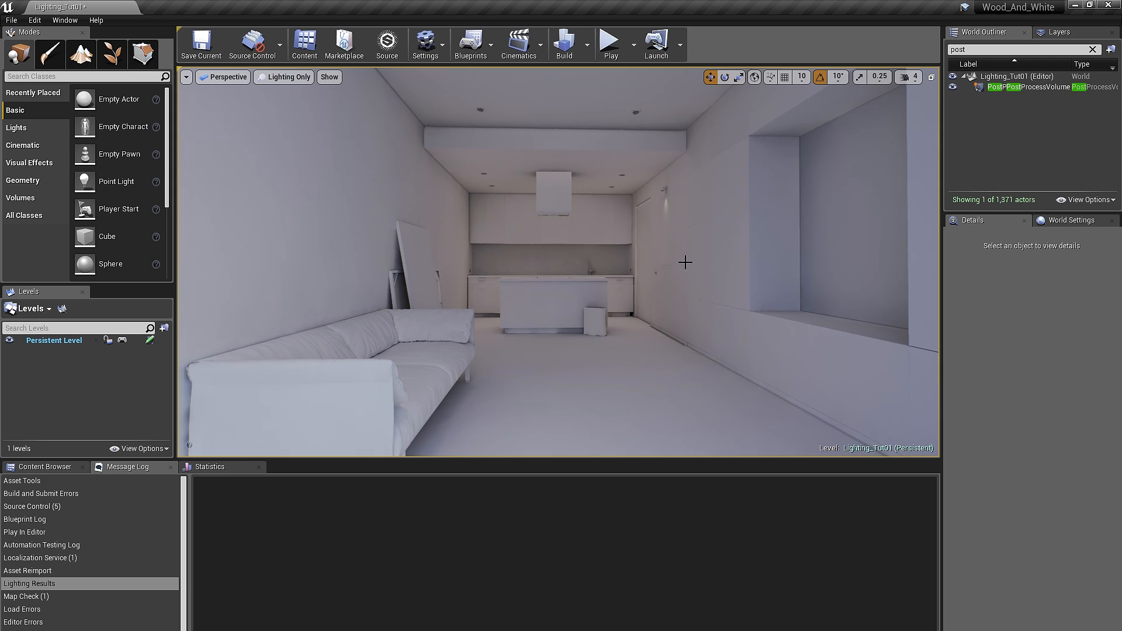
pyautogui.moveTo(656, 277); pyautogui.dragTo(799, 281, button='right')
pyautogui.moveTo(620, 254); pyautogui.dragTo(754, 199, button='right')
pyautogui.scroll(5, 666, 233)
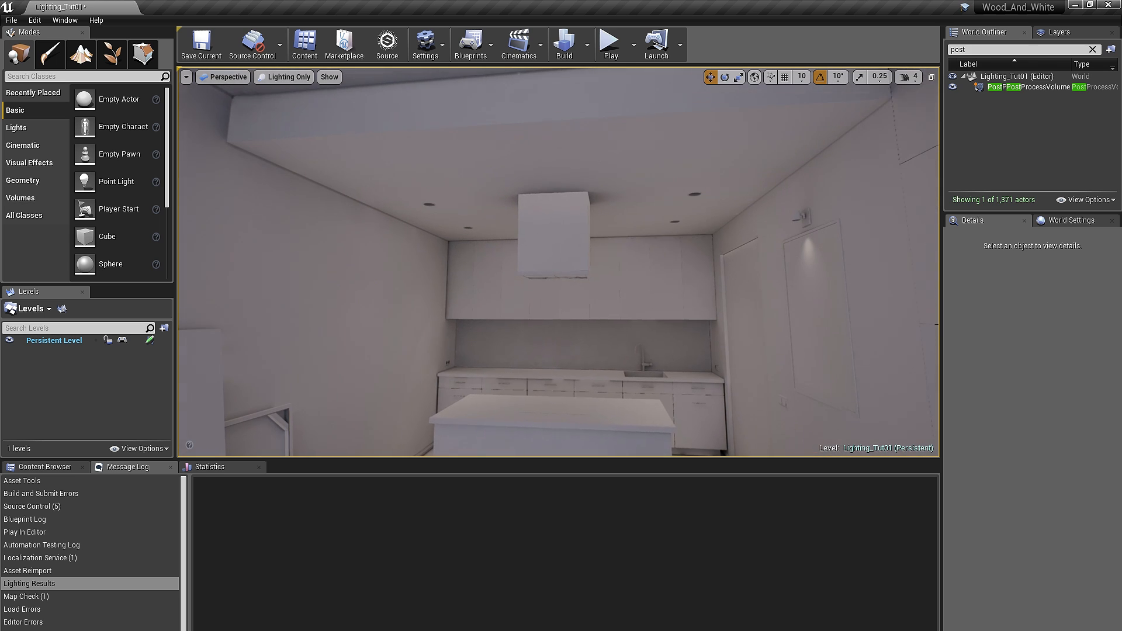
pyautogui.moveTo(687, 240); pyautogui.dragTo(716, 190, button='right')
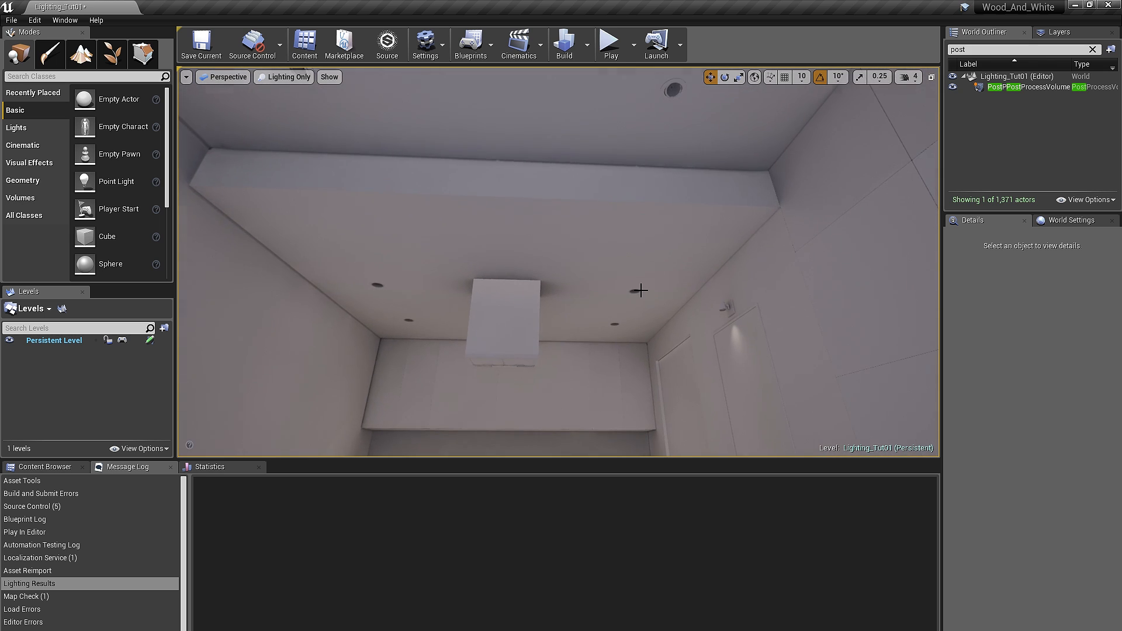
pyautogui.scroll(5, 642, 291)
pyautogui.moveTo(683, 328); pyautogui.dragTo(675, 268, button='right')
pyautogui.scroll(5, 684, 330)
pyautogui.click(725, 208)
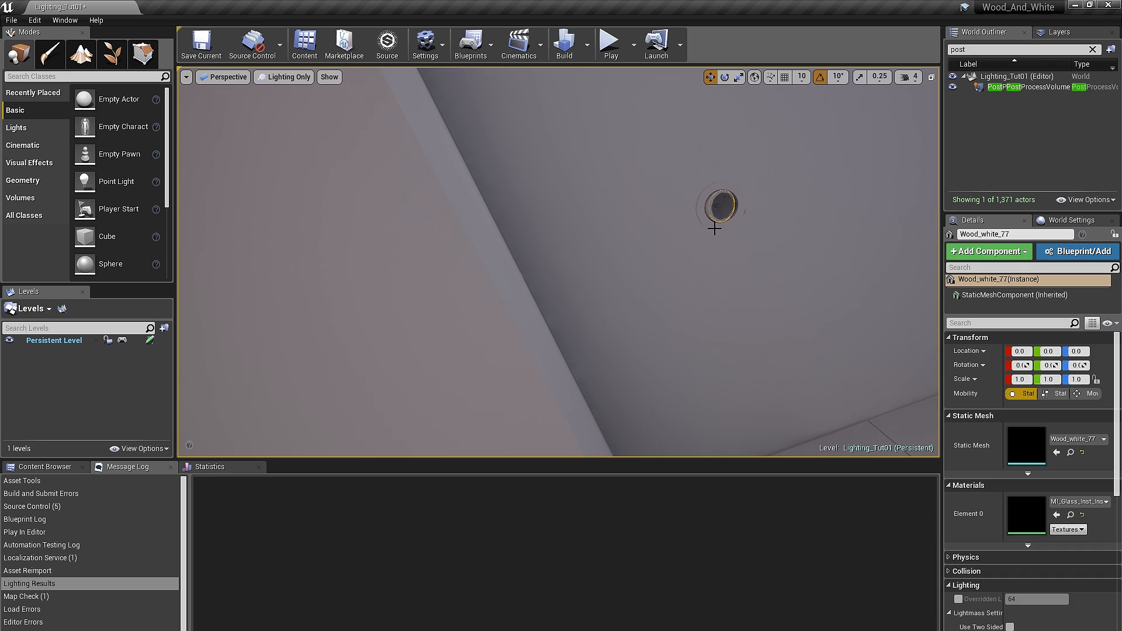
# Step: Search the project content for "bulb", try the Bulb material on the selected ceiling light disc, and replace it with Bulb1
pyautogui.click(45, 466)
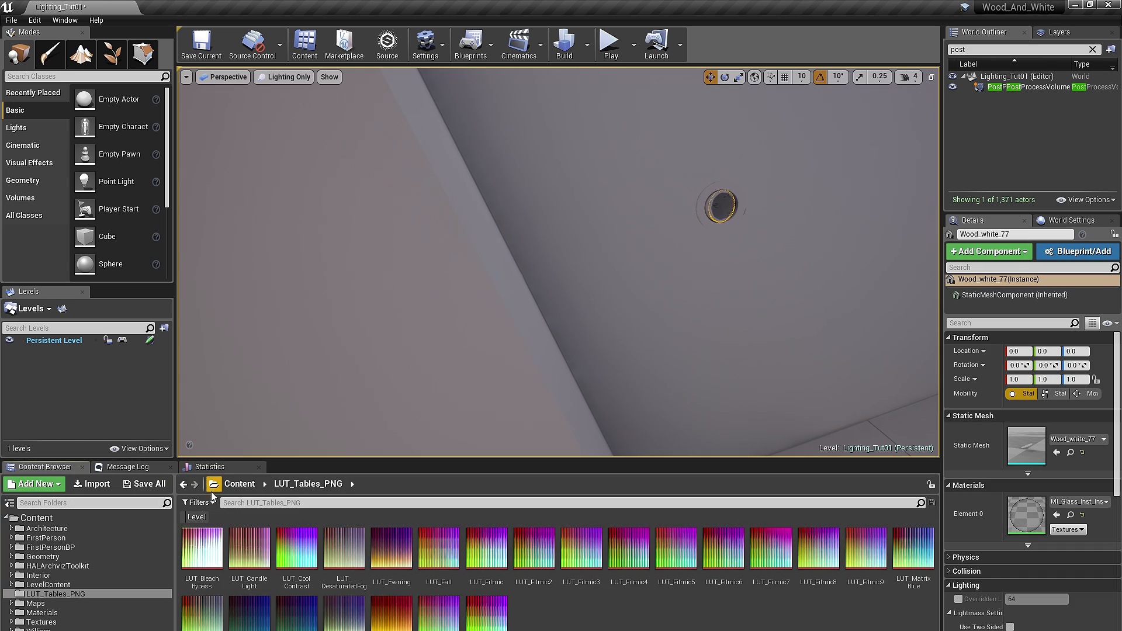
pyautogui.click(233, 502)
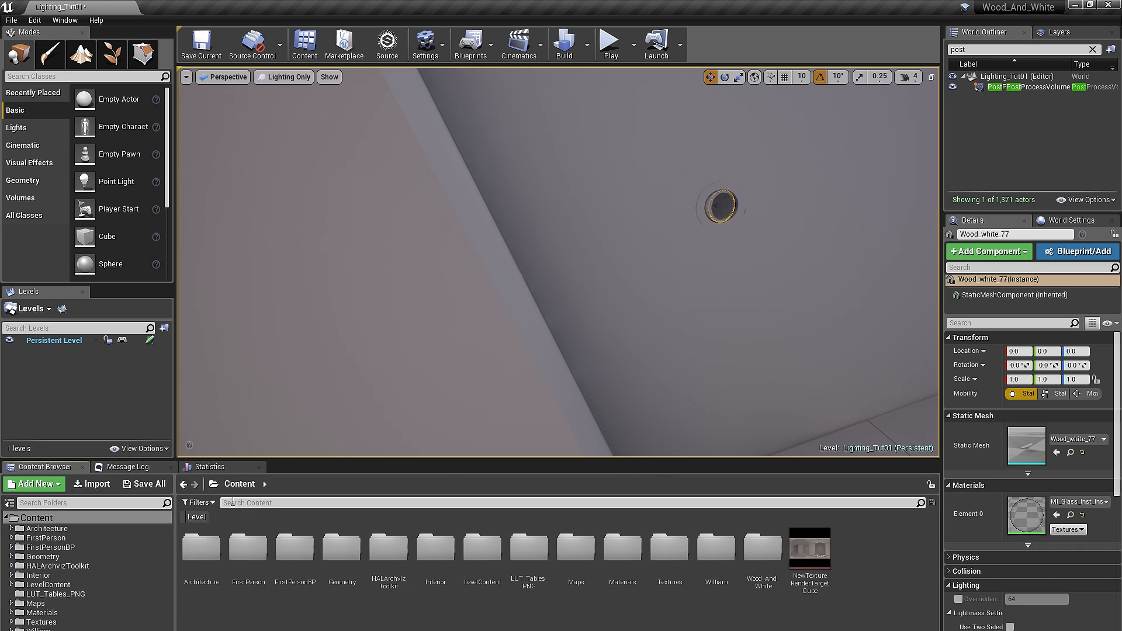
pyautogui.write('bulb')
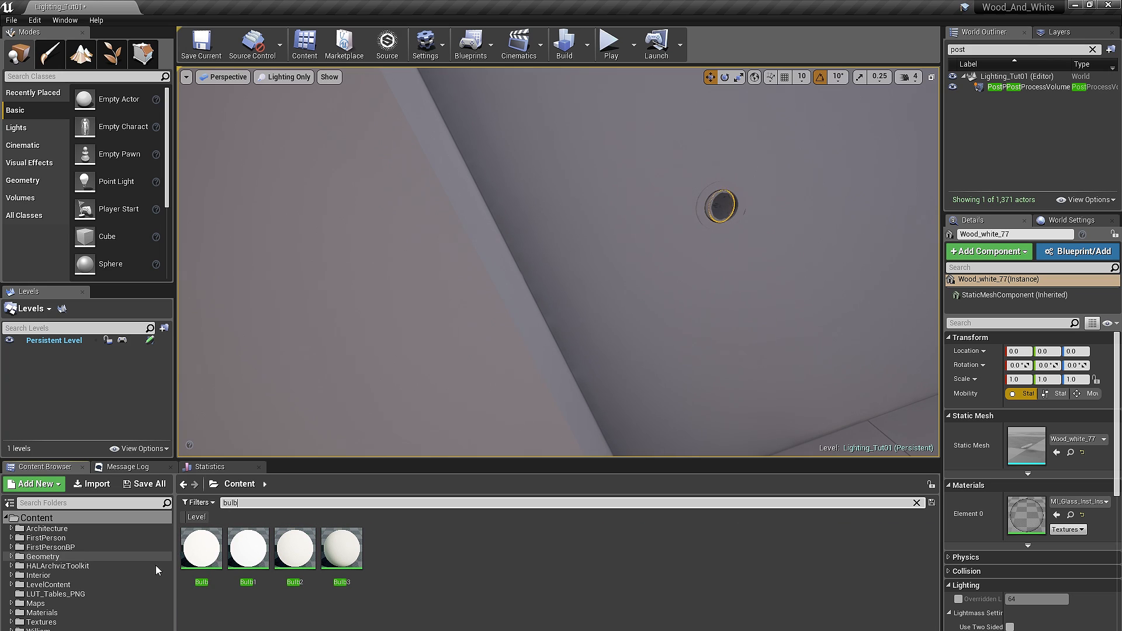
pyautogui.click(202, 548)
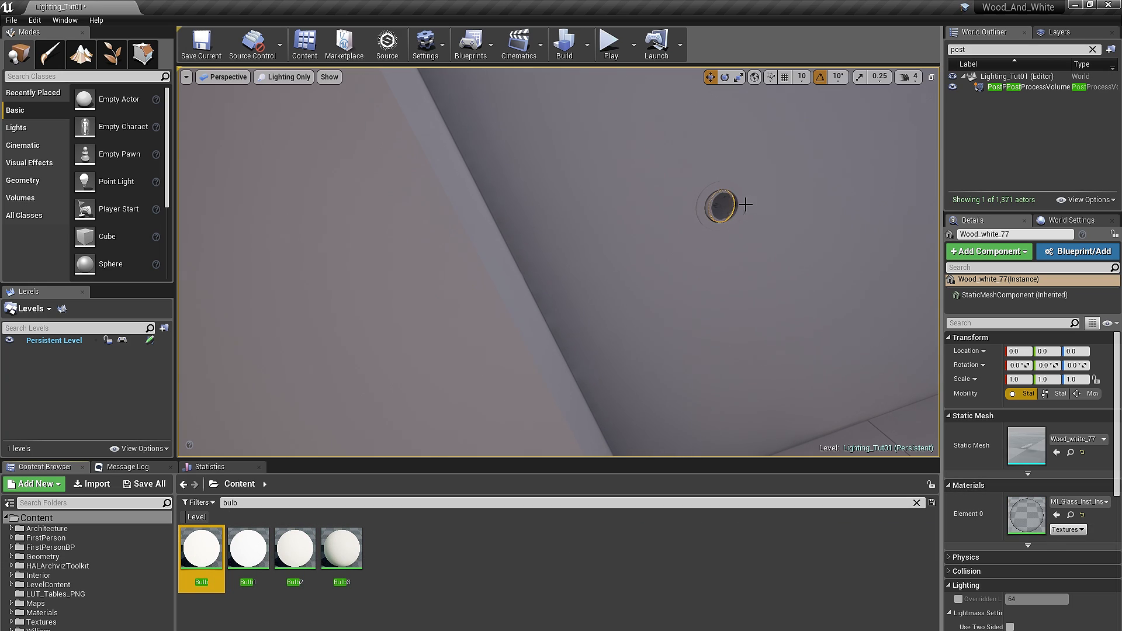
pyautogui.click(1055, 515)
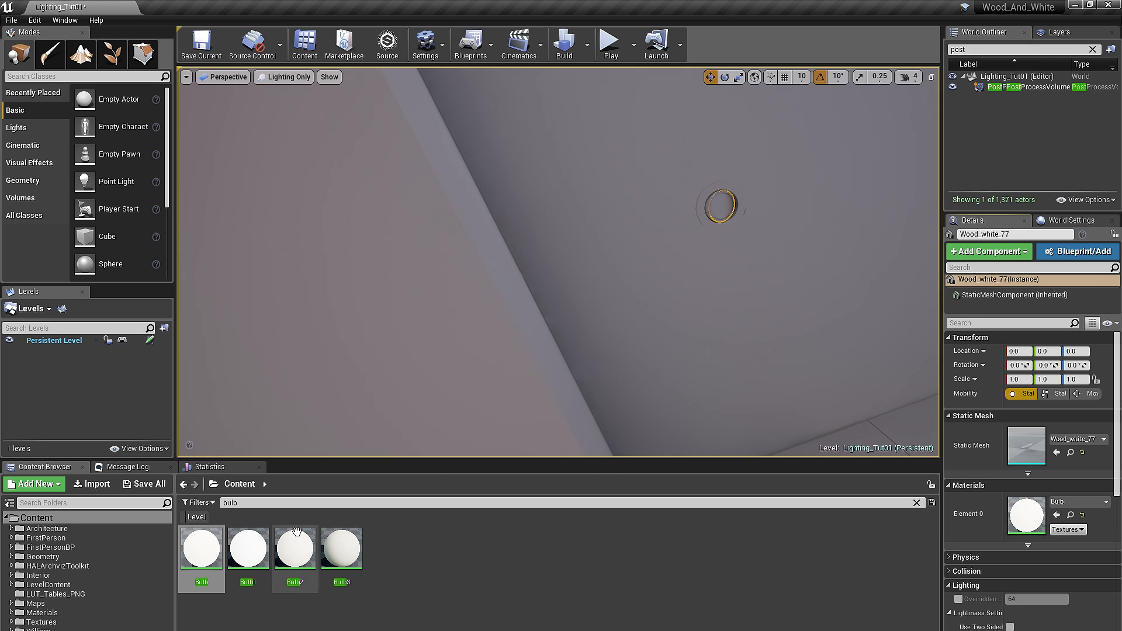
pyautogui.click(247, 549)
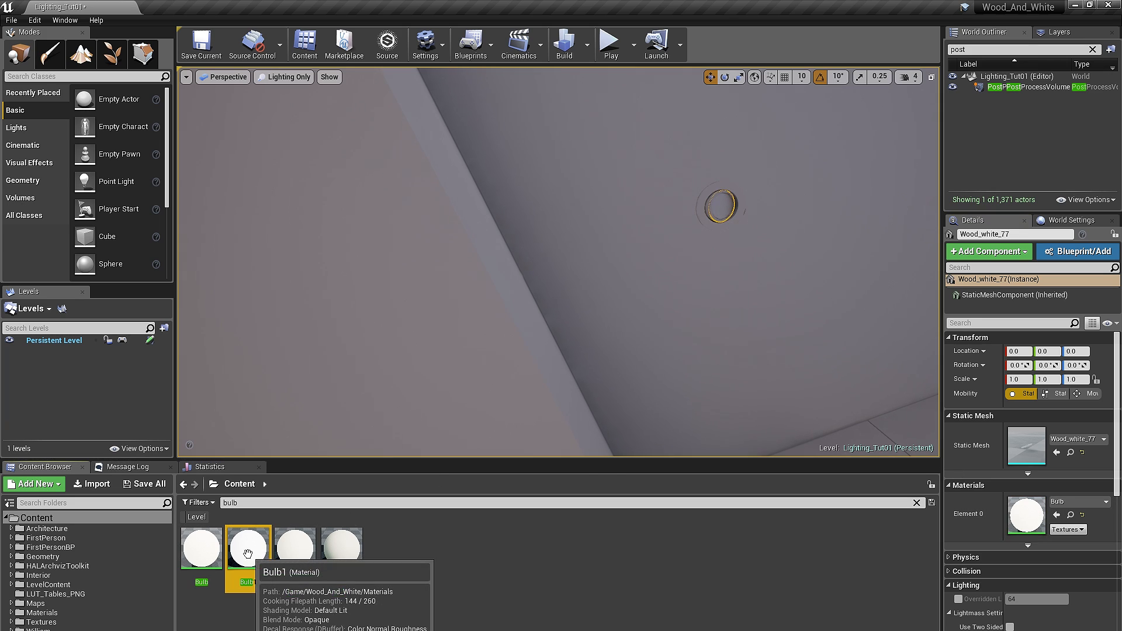
pyautogui.click(1055, 515)
# Step: Return the viewport to Lit mode, clear the selection and view the glowing ceiling light from the living area
pyautogui.moveTo(854, 354); pyautogui.dragTo(837, 343, button='right')
pyautogui.hotkey('alt', '4')
pyautogui.press('Escape')
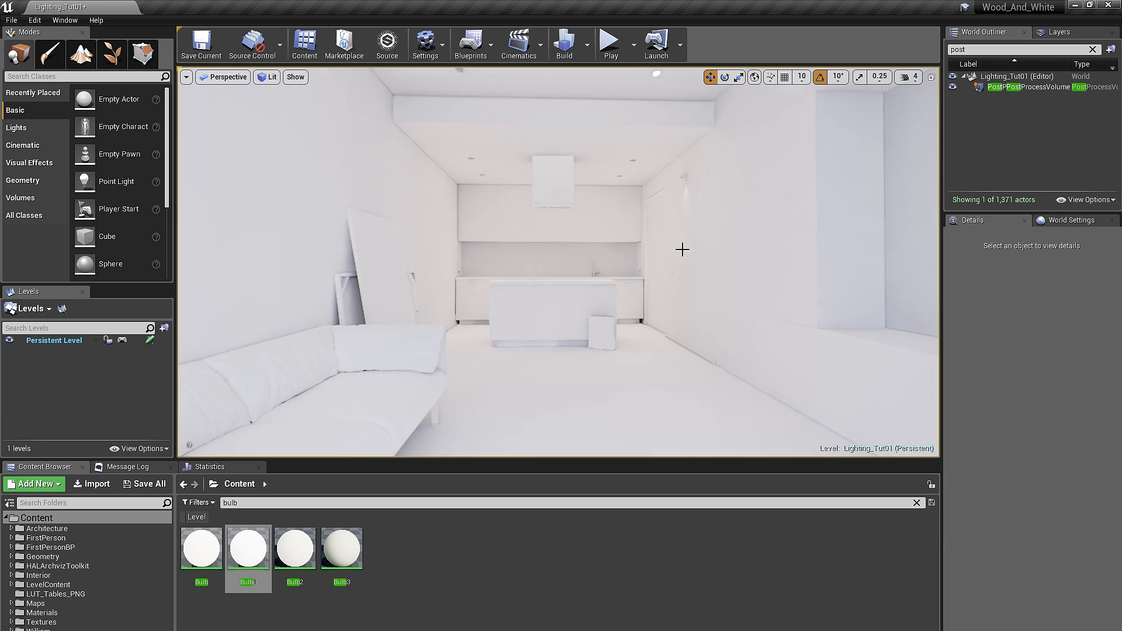
pyautogui.moveTo(681, 248); pyautogui.dragTo(769, 230, button='right')
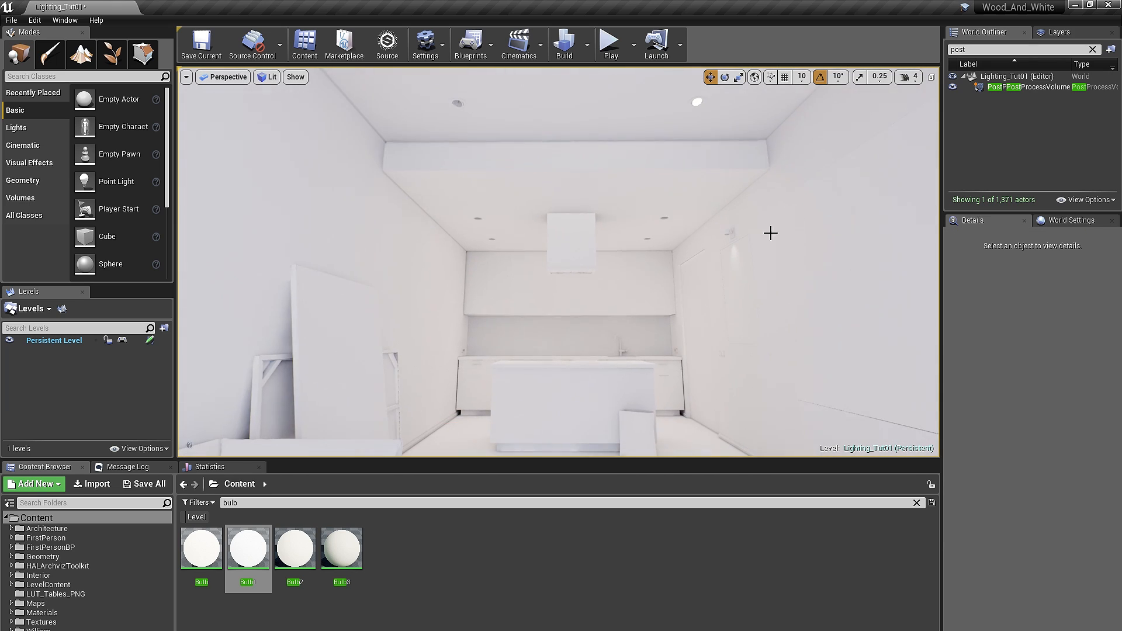
# Step: Set the post process volume's exposure compensation to 0.5
pyautogui.click(1011, 87)
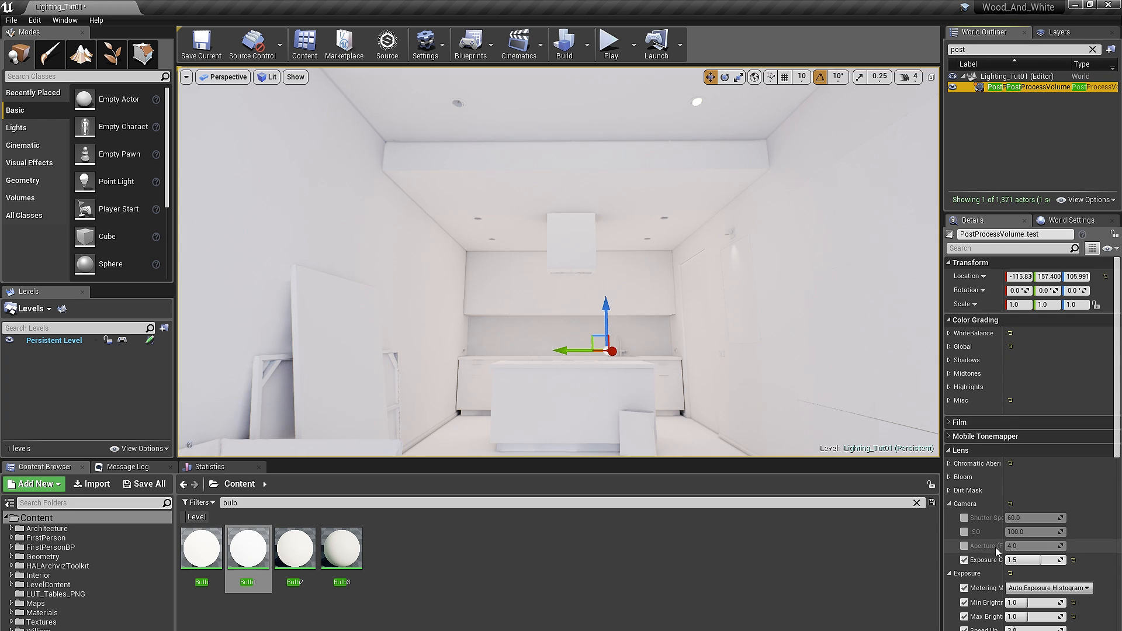
pyautogui.click(1023, 561)
pyautogui.write('.5')
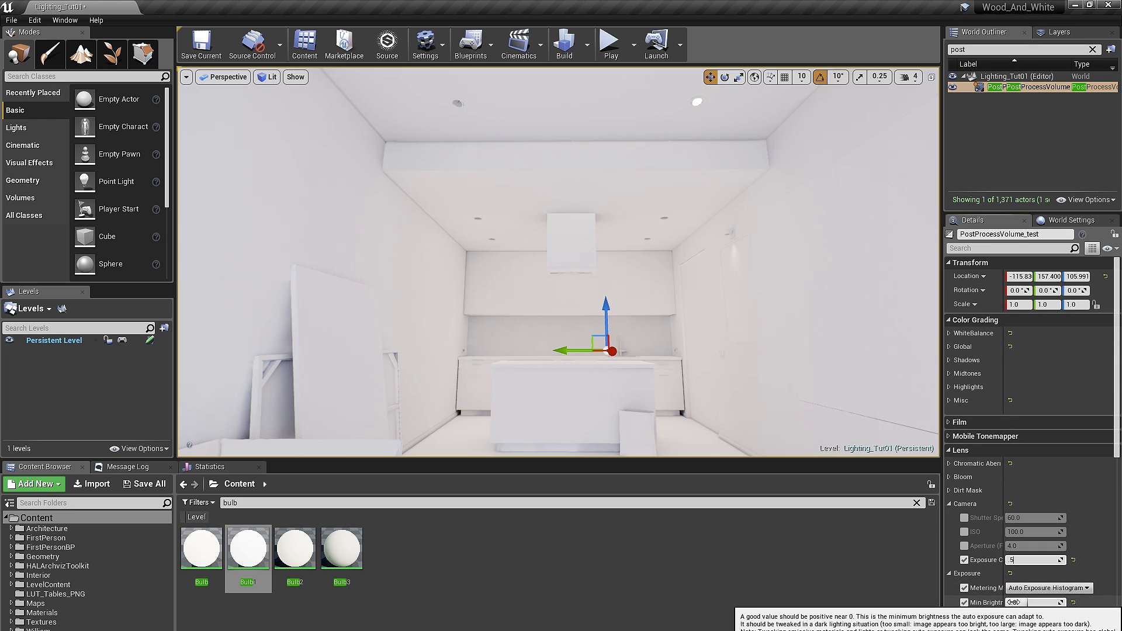
pyautogui.press('Return')
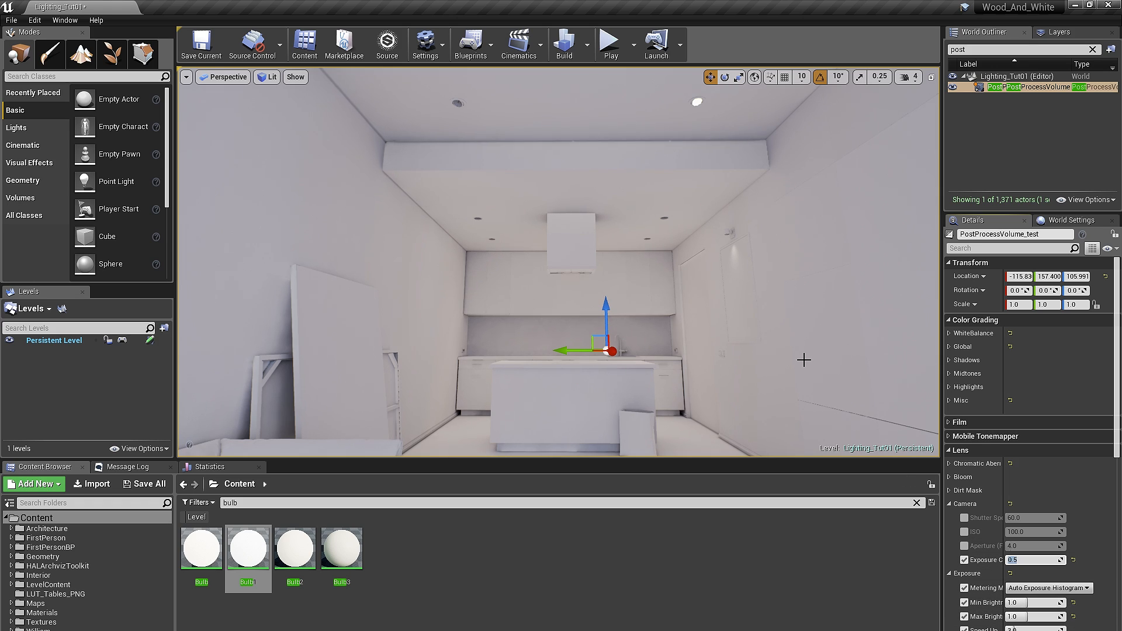
# Step: Set the post process volume's exposure compensation to 0.4
pyautogui.write('0.4')
pyautogui.press('Return')
# Step: Apply the Bulb1 material to the unlit glass disc beside the glowing ceiling light in front of the kitchen, and clear the selection
pyautogui.click(458, 102)
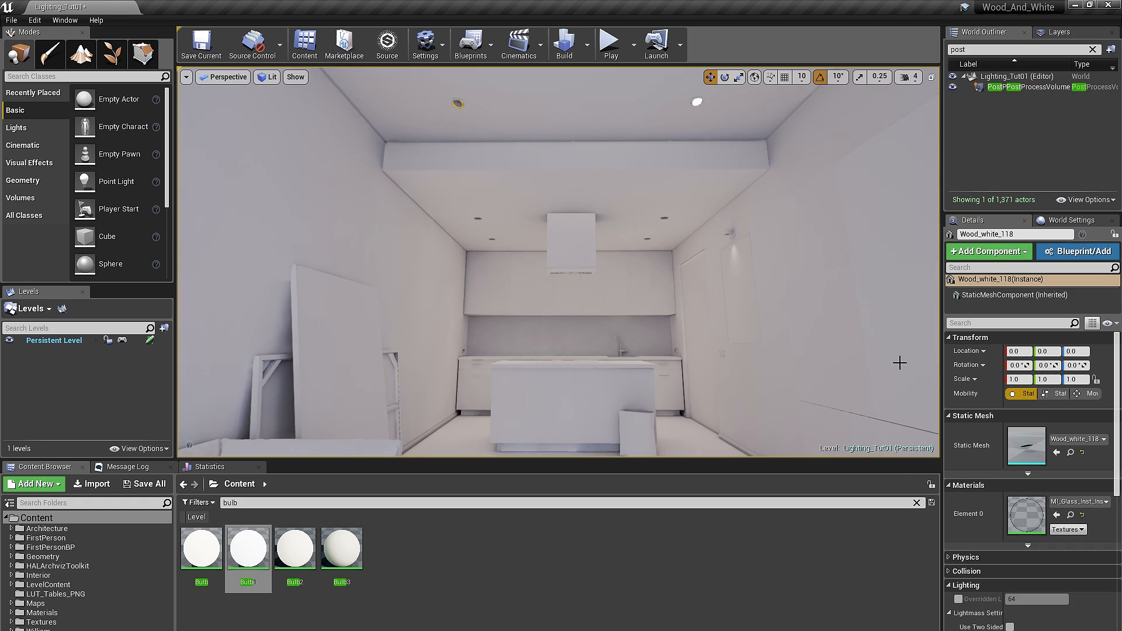
pyautogui.click(1056, 515)
pyautogui.moveTo(810, 360); pyautogui.dragTo(789, 336, button='right')
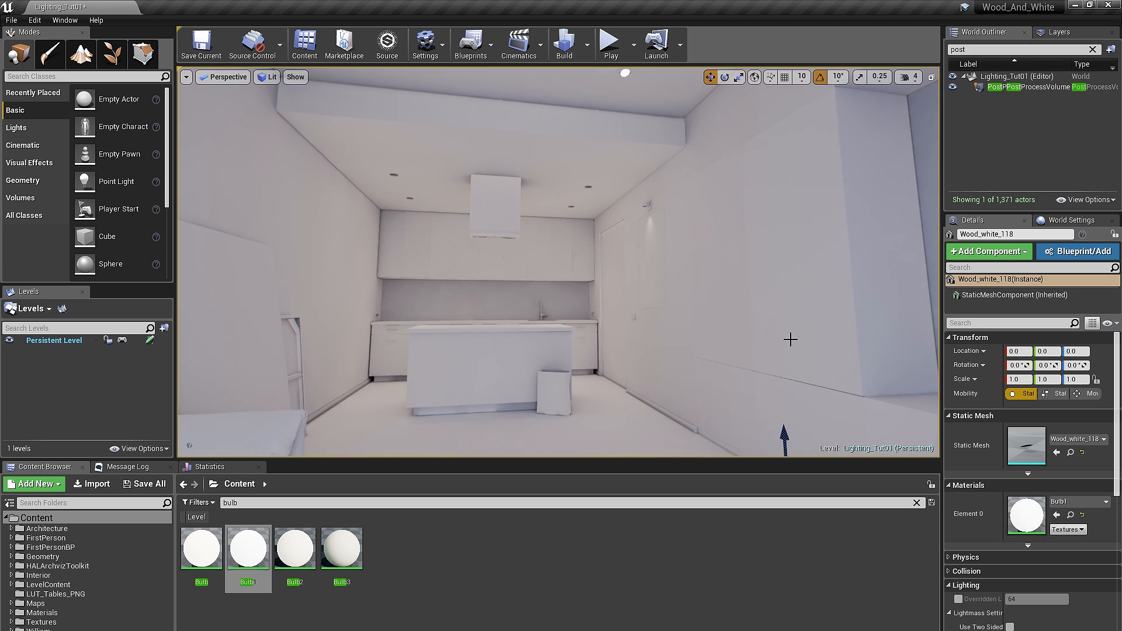
pyautogui.press('Escape')
# Step: Apply the Bulb1 material to the recessed ceiling lights around the kitchen hood and deselect them
pyautogui.moveTo(596, 270); pyautogui.dragTo(591, 256, button='right')
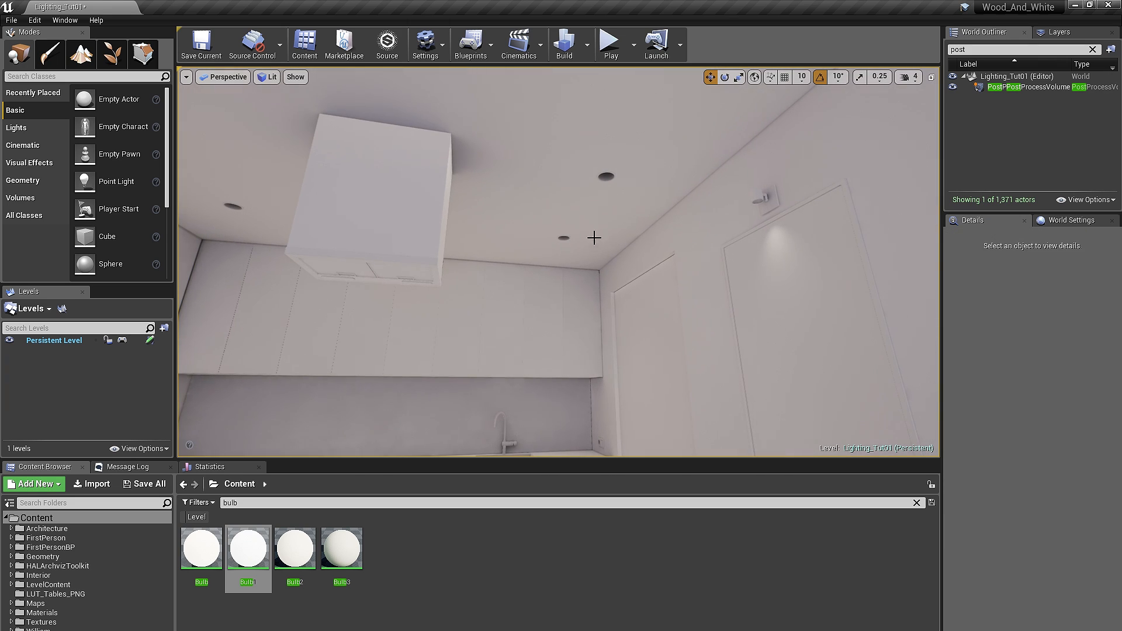
pyautogui.click(607, 179)
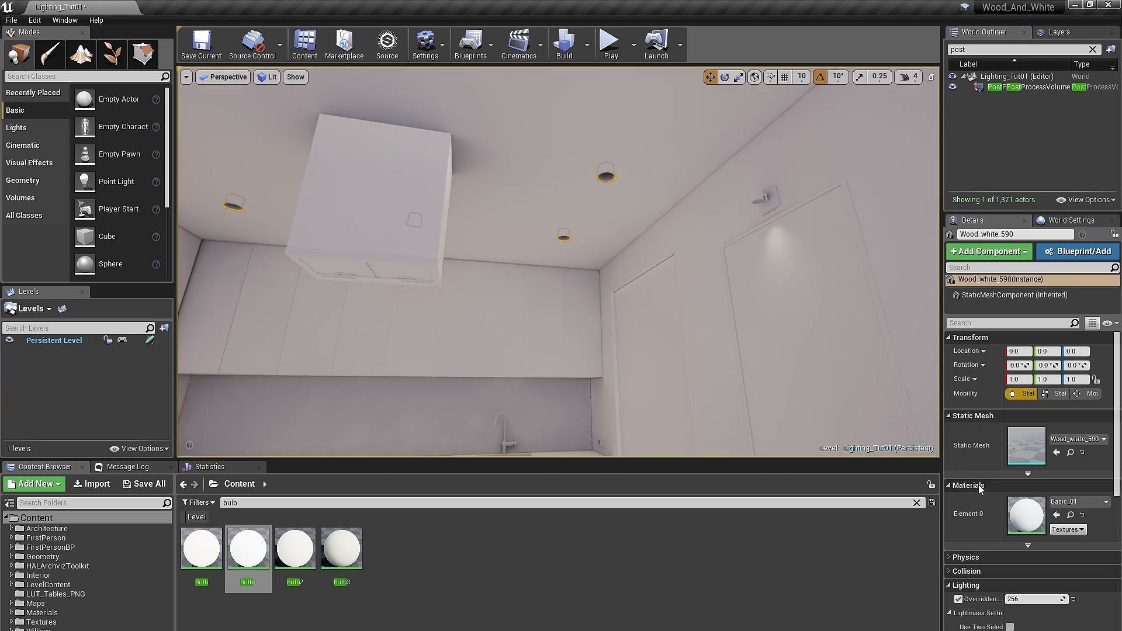
pyautogui.click(1056, 515)
pyautogui.moveTo(613, 330); pyautogui.dragTo(598, 248, button='right')
pyautogui.press('Escape')
# Step: Apply the Bulb1 material to two more unlit ceiling light discs along the living room wall
pyautogui.scroll(-6, 626, 325)
pyautogui.click(610, 186)
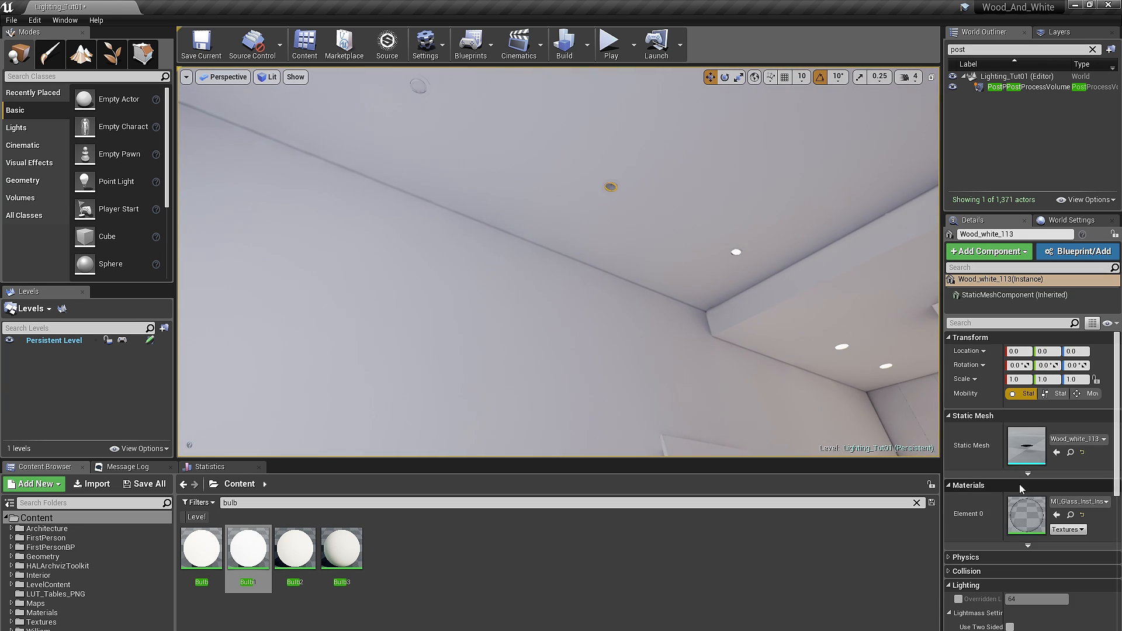
pyautogui.click(1056, 514)
pyautogui.moveTo(900, 397); pyautogui.dragTo(777, 321, button='right')
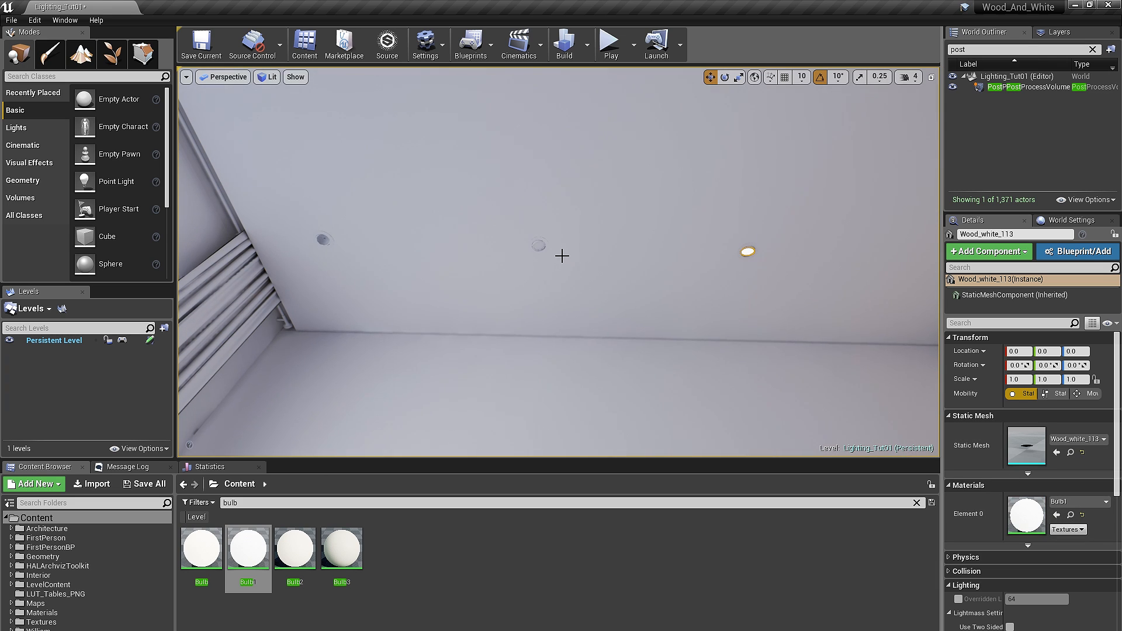
pyautogui.click(537, 245)
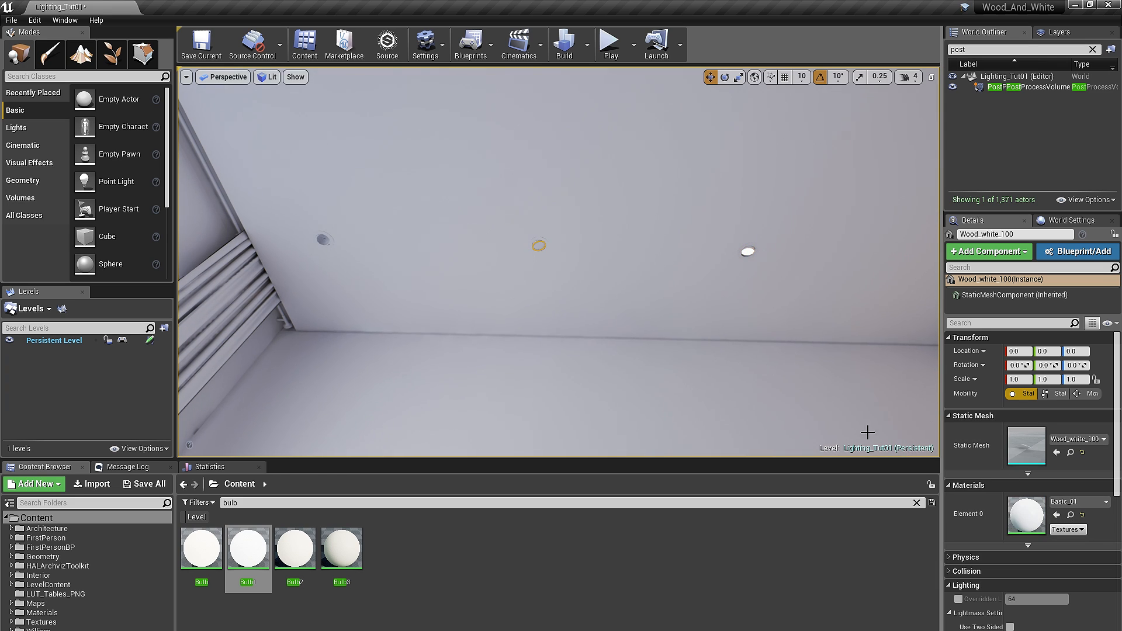
pyautogui.click(1056, 515)
# Step: Apply the Bulb1 material to the remaining unlit living room ceiling light discs and clear the selection
pyautogui.moveTo(378, 263); pyautogui.dragTo(500, 263, button='right')
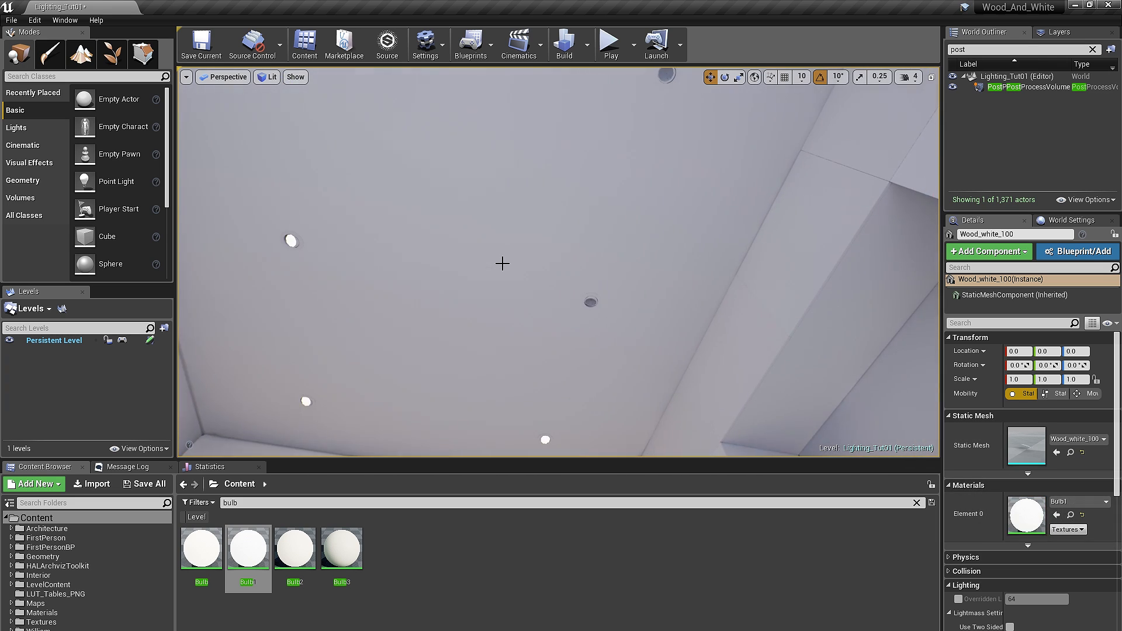
pyautogui.click(590, 302)
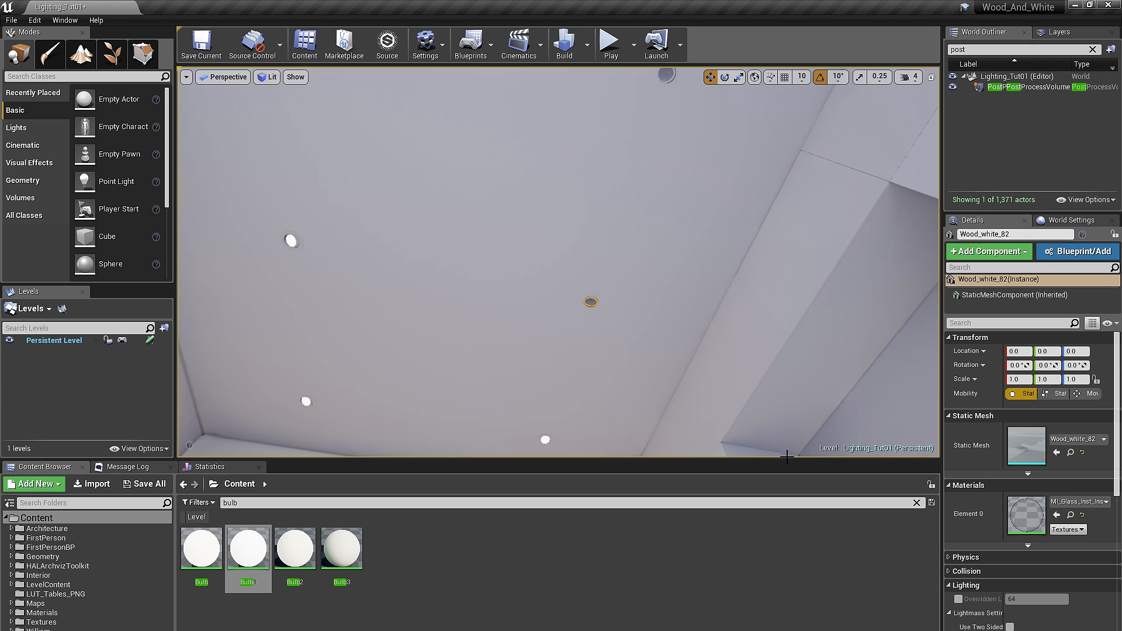
pyautogui.click(1056, 515)
pyautogui.moveTo(705, 155); pyautogui.dragTo(706, 134, button='right')
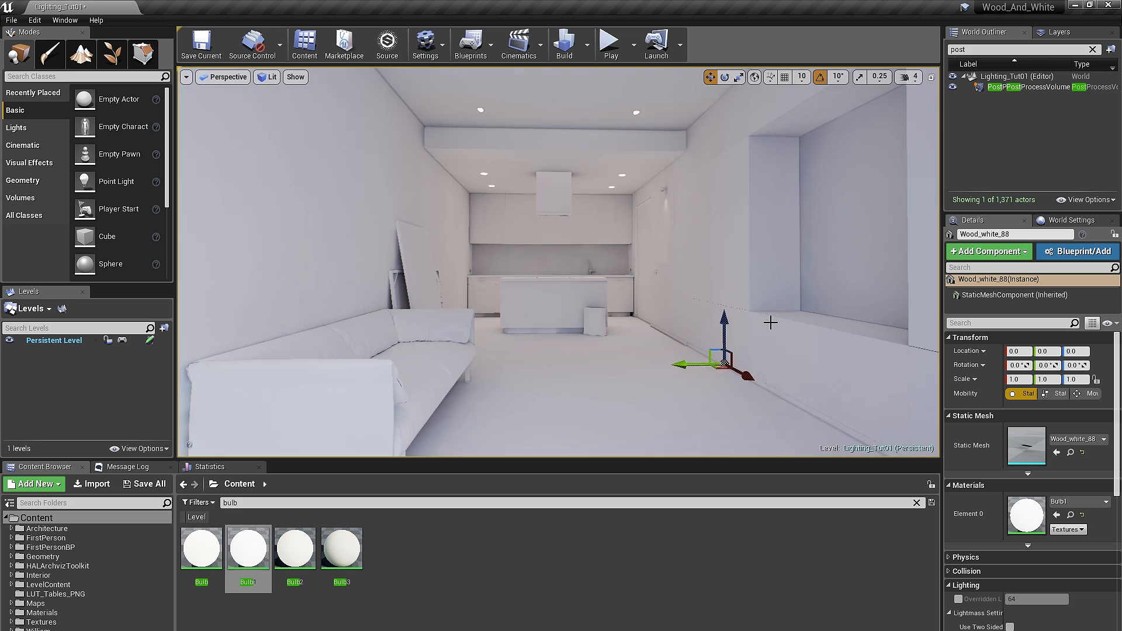
pyautogui.press('Escape')
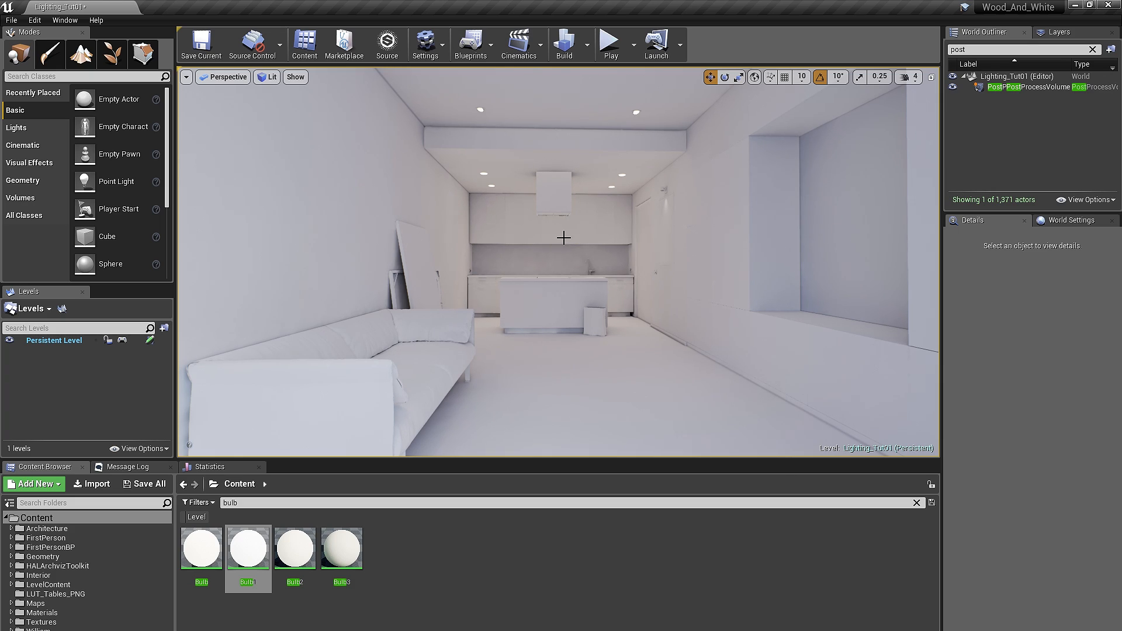
# Step: Examine the room with the glowing ceiling lights, including the kitchen, window, wall niche and wall lamp above the door
pyautogui.scroll(3, 597, 247)
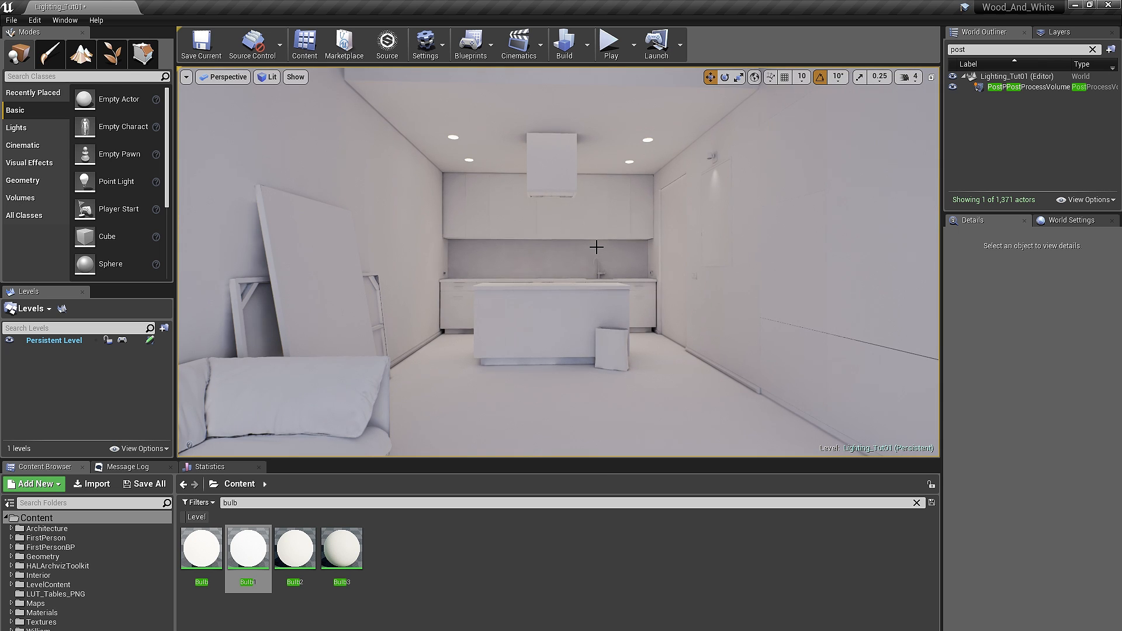
pyautogui.moveTo(596, 248); pyautogui.dragTo(743, 233, button='right')
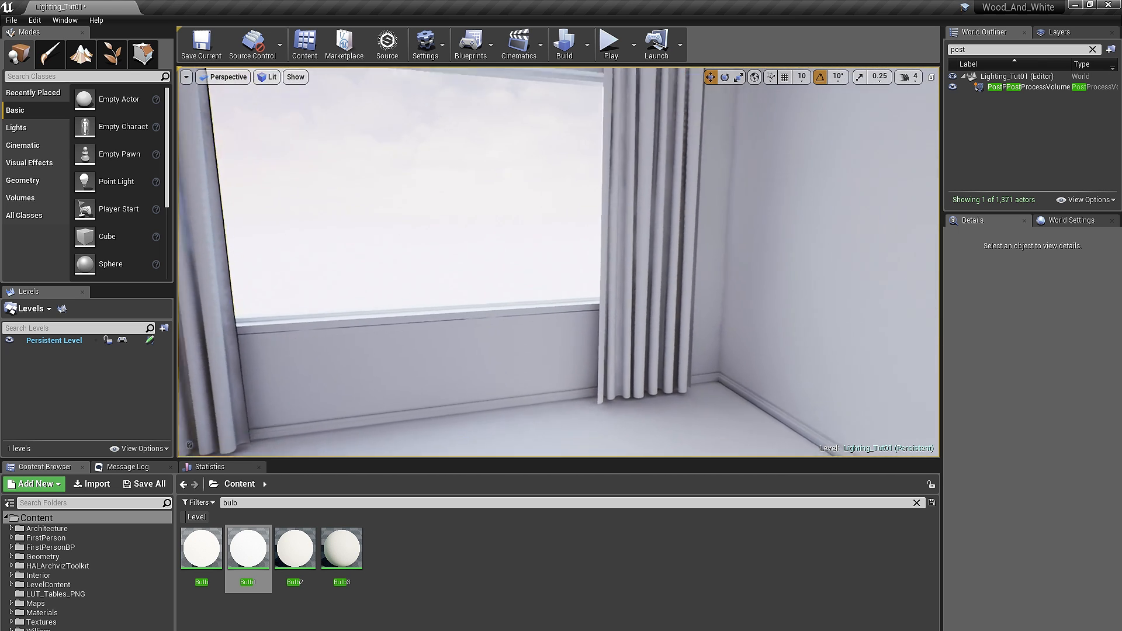
pyautogui.moveTo(505, 282); pyautogui.dragTo(351, 275, button='right')
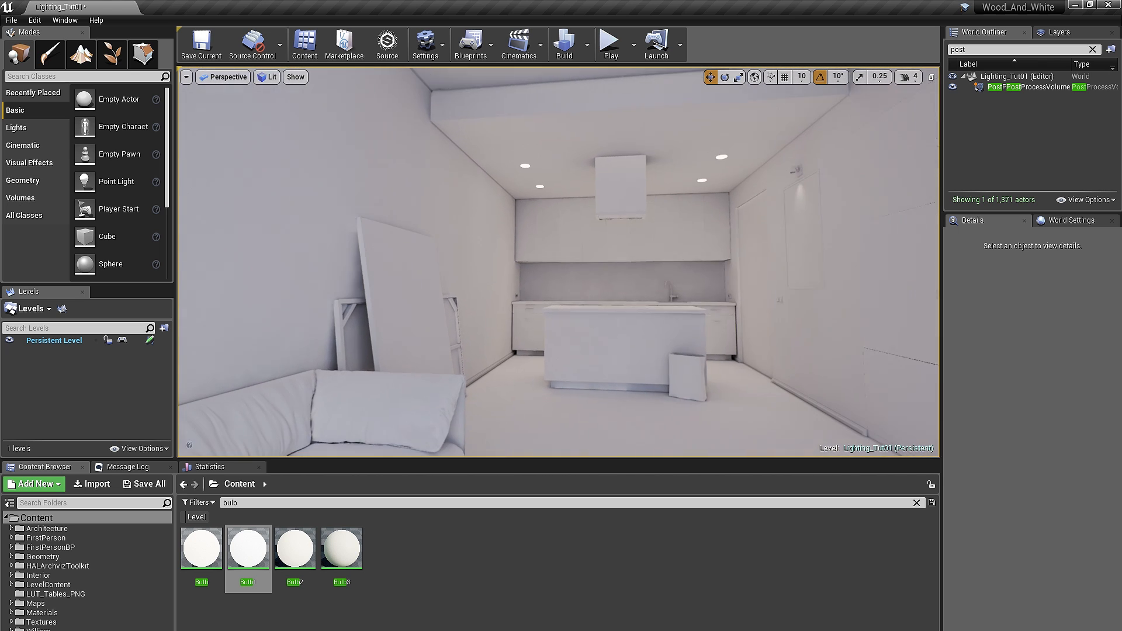
pyautogui.moveTo(584, 293); pyautogui.dragTo(590, 293, button='right')
pyautogui.scroll(-5, 584, 293)
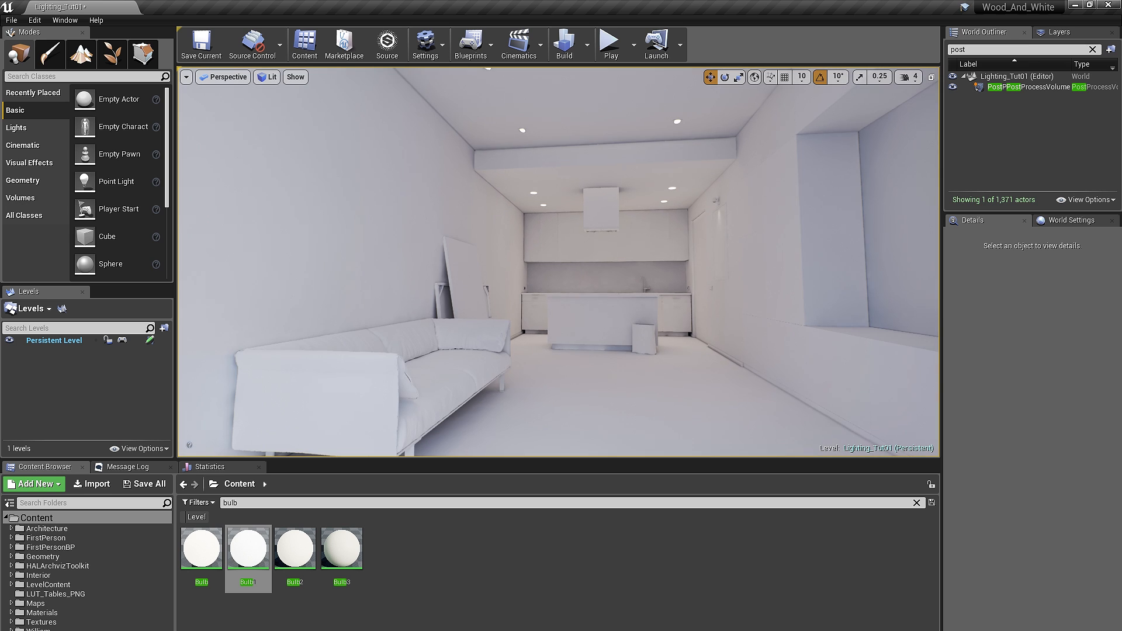
pyautogui.moveTo(591, 297); pyautogui.dragTo(573, 260, button='middle')
pyautogui.moveTo(557, 296); pyautogui.dragTo(640, 290, button='right')
pyautogui.scroll(4, 557, 296)
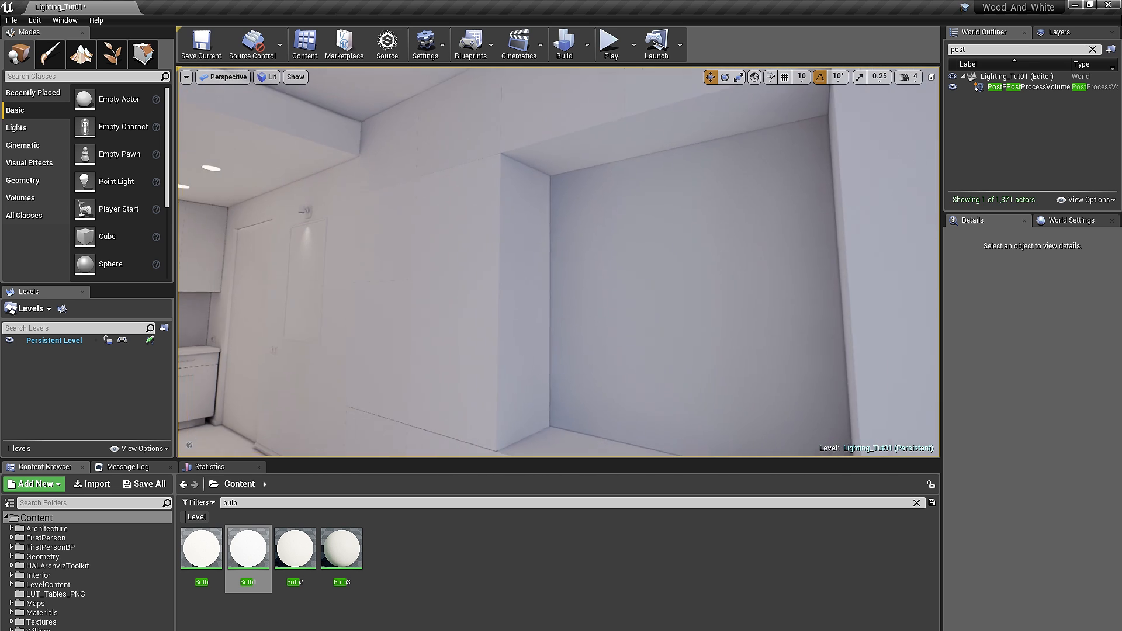
pyautogui.scroll(5, 540, 285)
pyautogui.moveTo(542, 258); pyautogui.dragTo(501, 235, button='right')
pyautogui.scroll(4, 509, 278)
pyautogui.moveTo(508, 278)
pyautogui.mouseDown(button='right')
pyautogui.moveTo(499, 290)
pyautogui.moveTo(498, 266)
pyautogui.mouseUp(button='right')
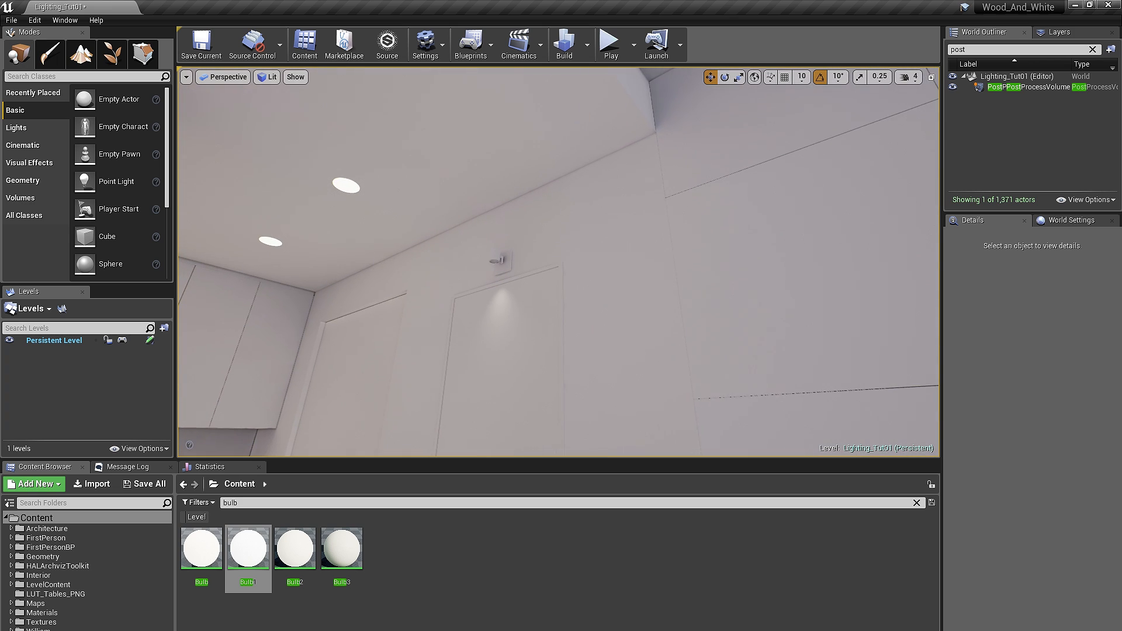
# Step: Check the materials of the wall lamp above the door, clear the selection and return to the saved living room view
pyautogui.click(496, 261)
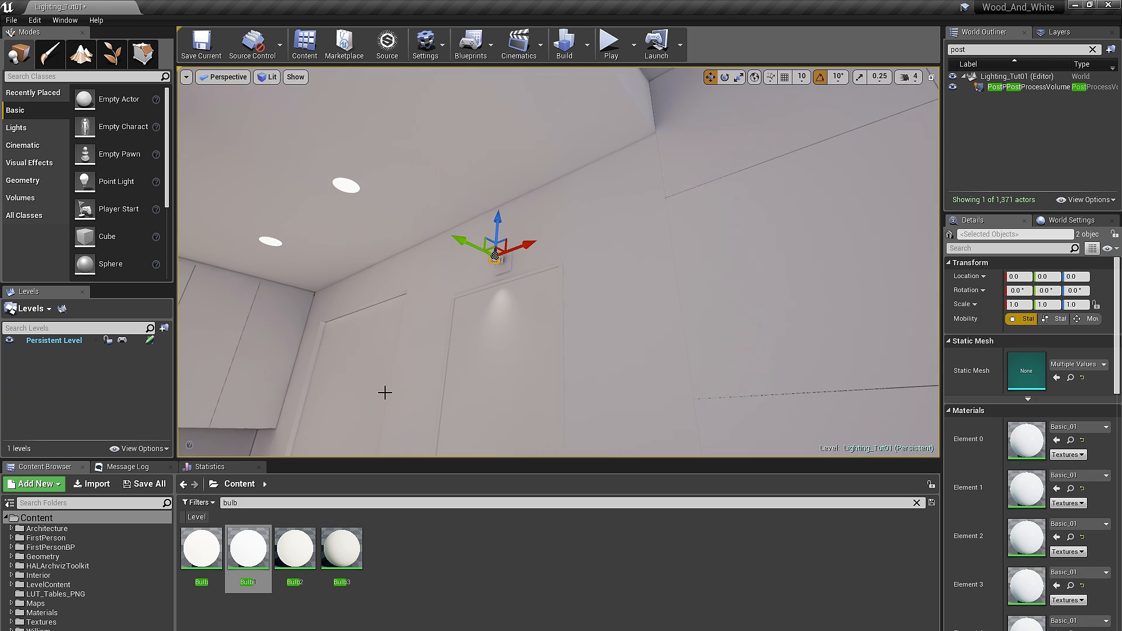
pyautogui.press('Escape')
pyautogui.moveTo(413, 368); pyautogui.dragTo(409, 368, button='right')
pyautogui.press('1')
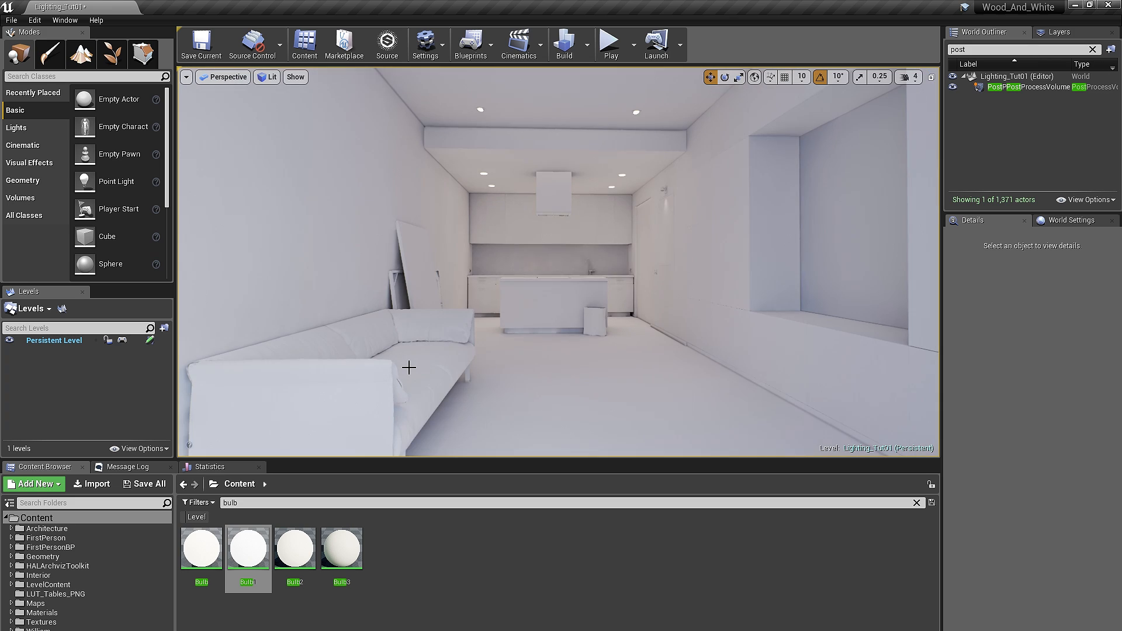